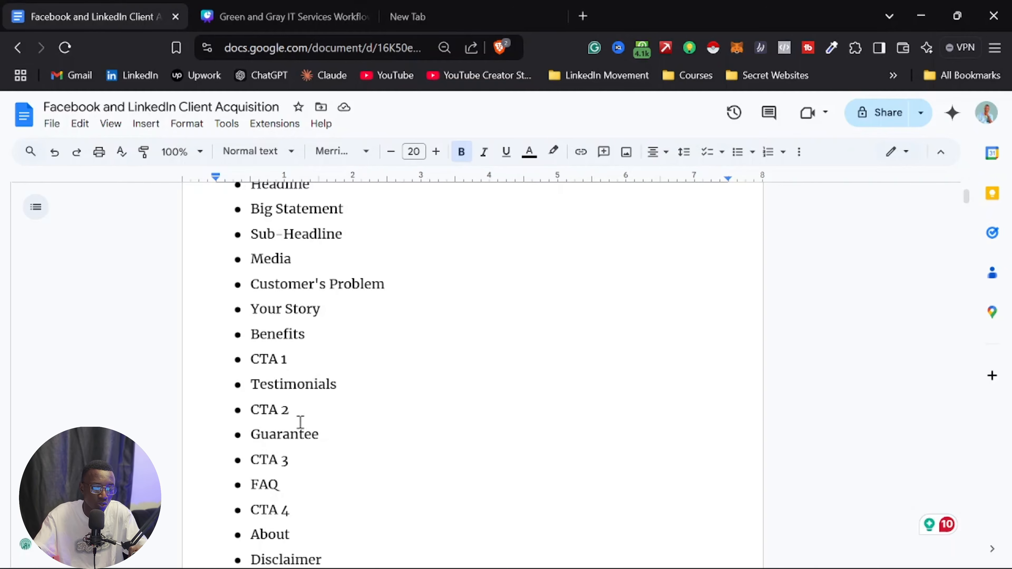
Step: Review the Simple Landing Page Format outline from Headline down to Disclaimer
scroll(298, 422, down, 3)
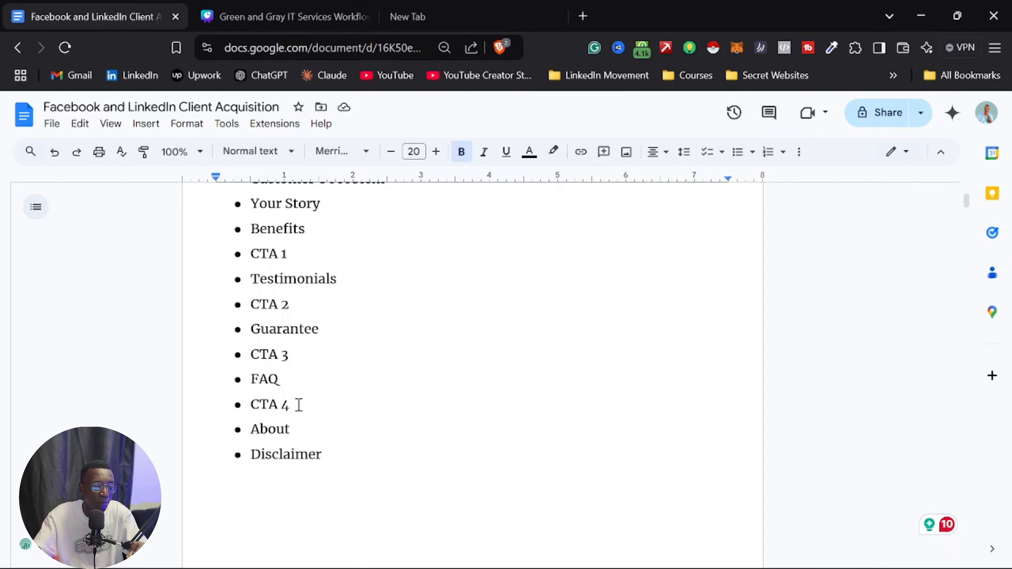
scroll(305, 400, up, 6)
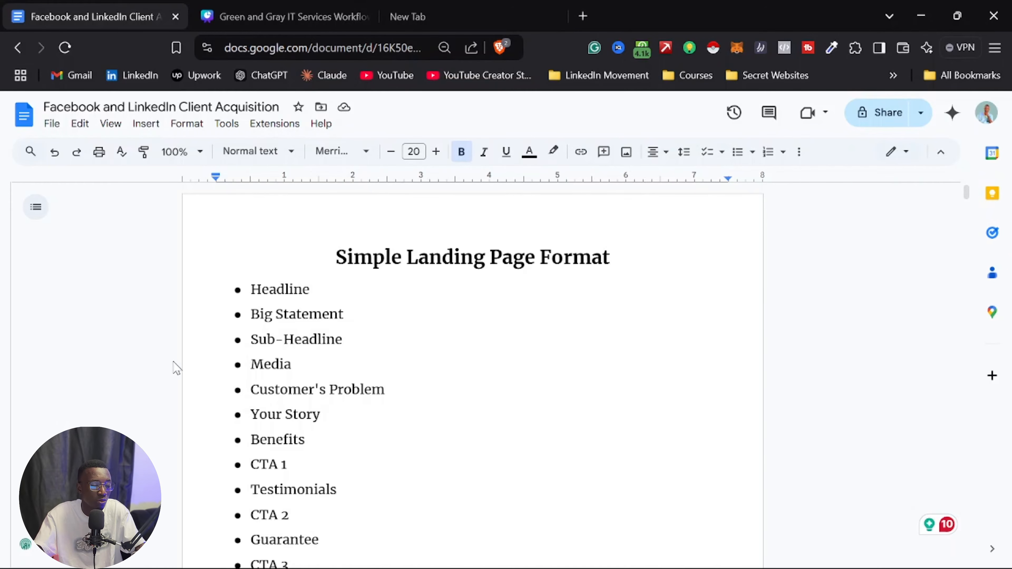
scroll(175, 368, down, 3)
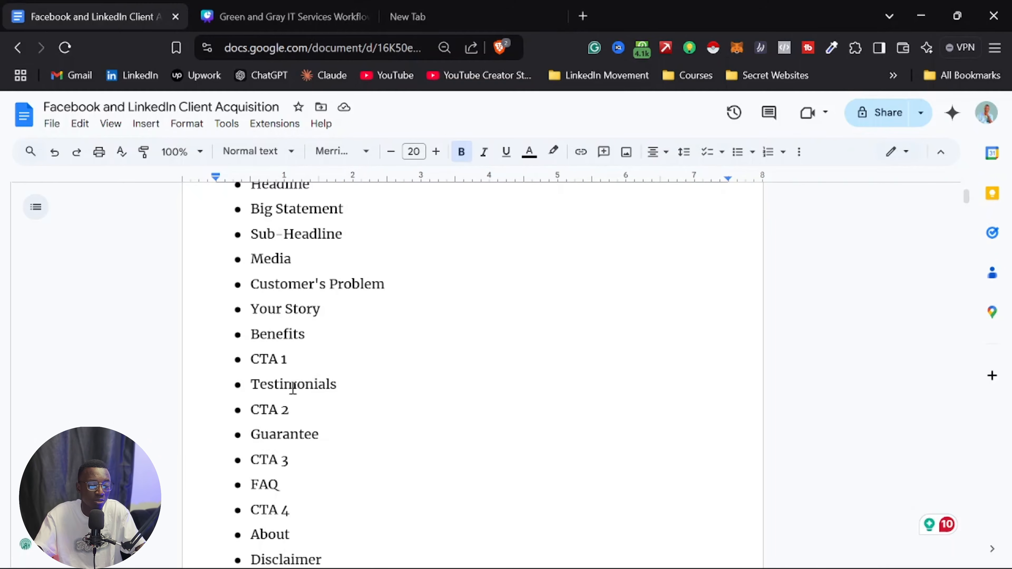
scroll(301, 390, up, 3)
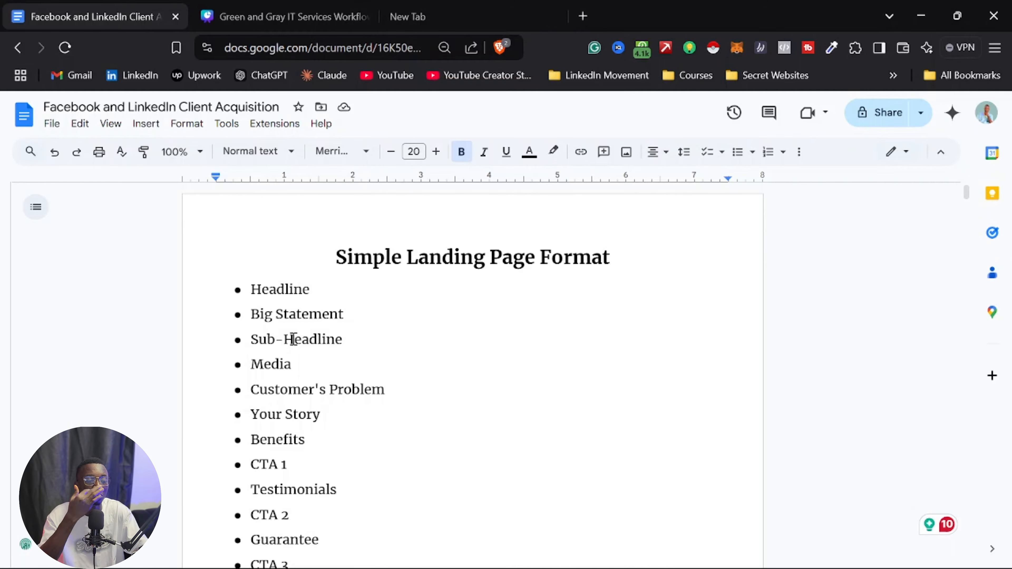
Step: Open the systeme.io website in the empty browser tab
click(439, 12)
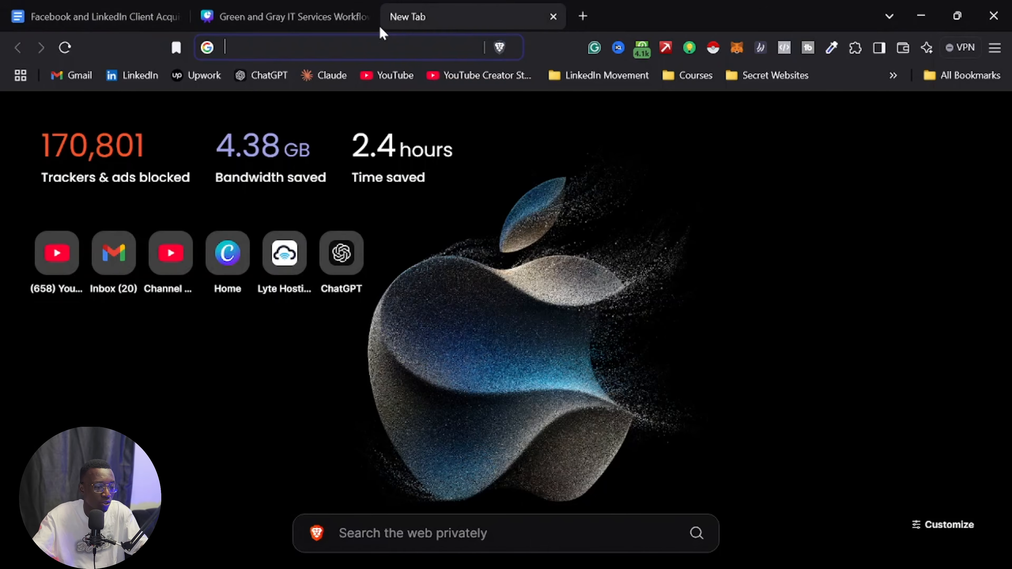
click(331, 41)
text(stys)
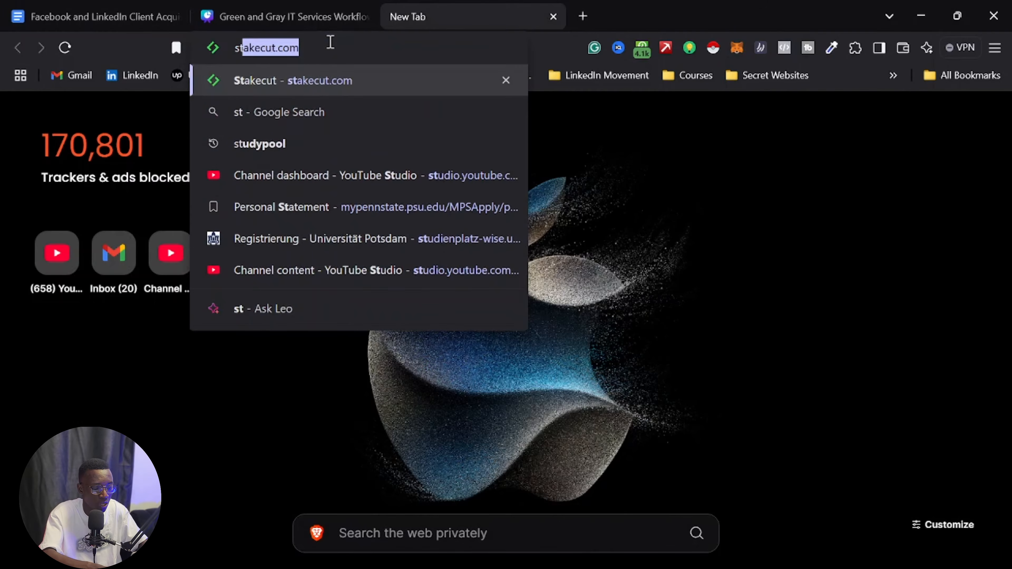
key(BackSpace)
key(BackSpace)
key(BackSpace)
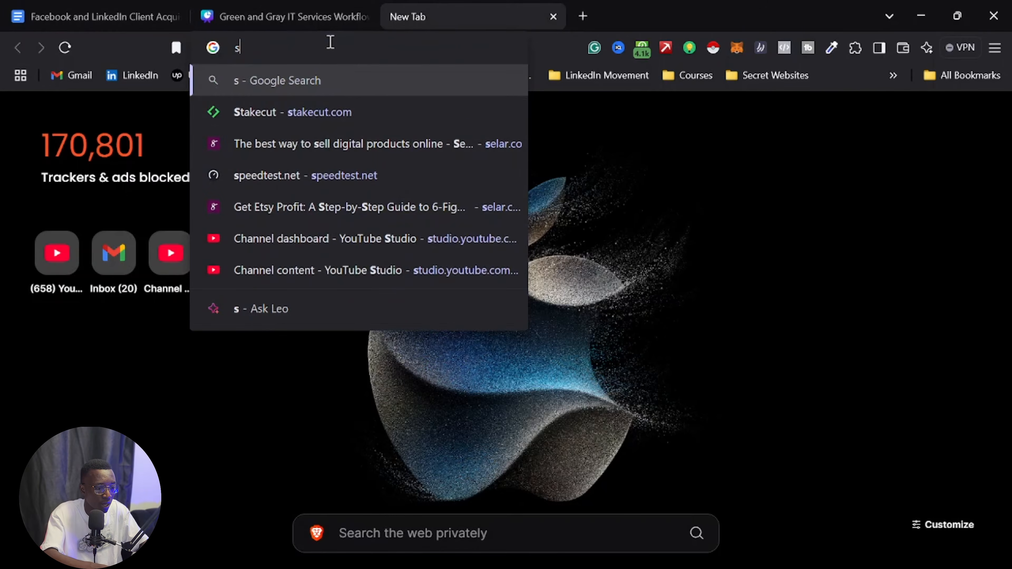
text(ysteme)
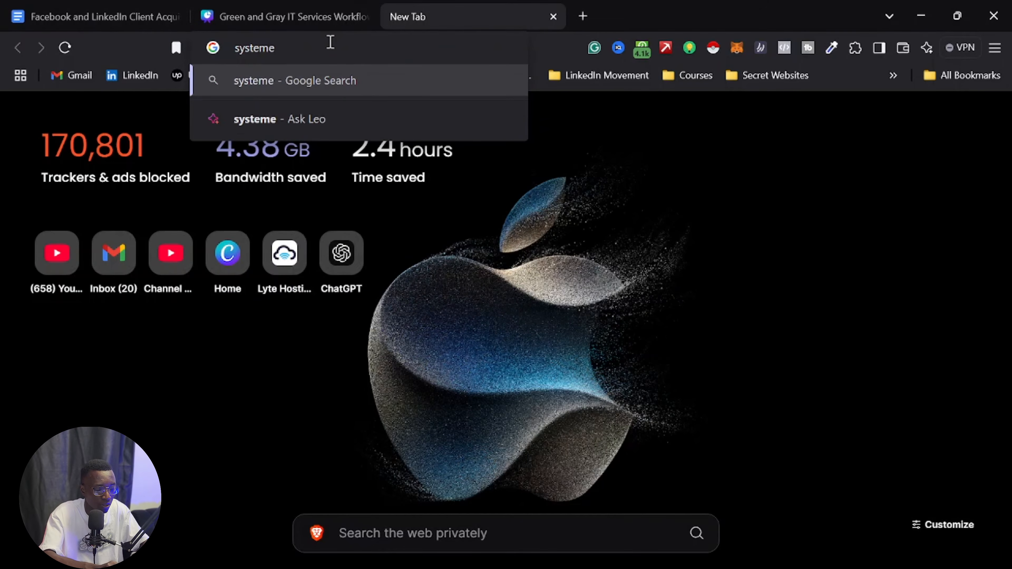
text(.io)
key(Return)
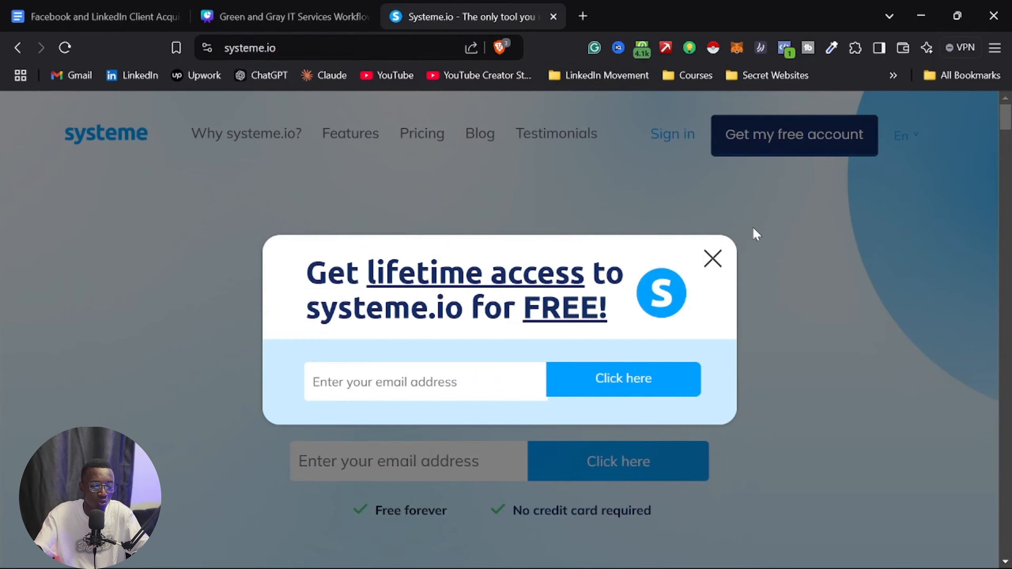
Step: Dismiss the lifetime access offer and go through the login page to the free account registration form
click(715, 259)
click(675, 134)
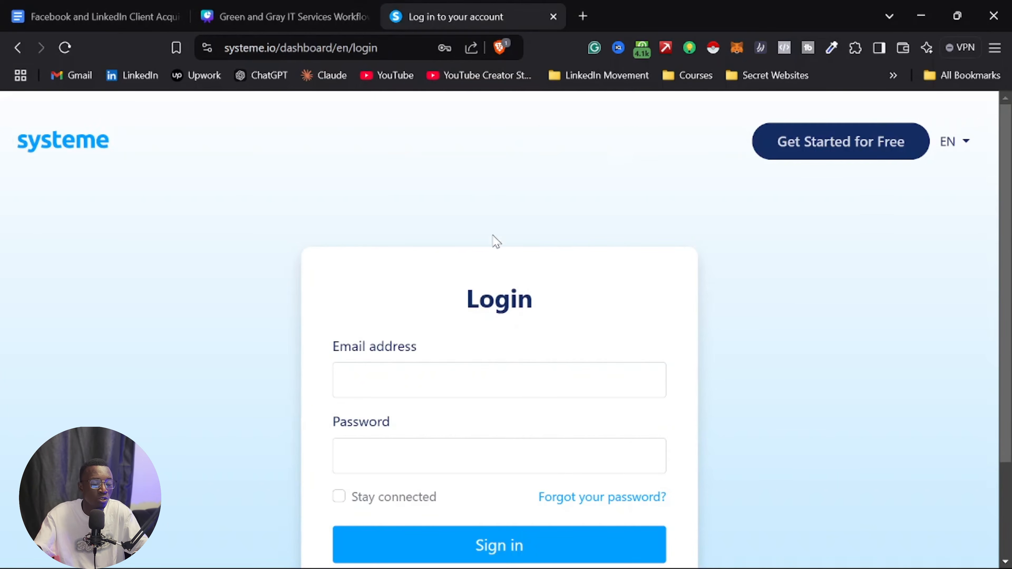
click(831, 143)
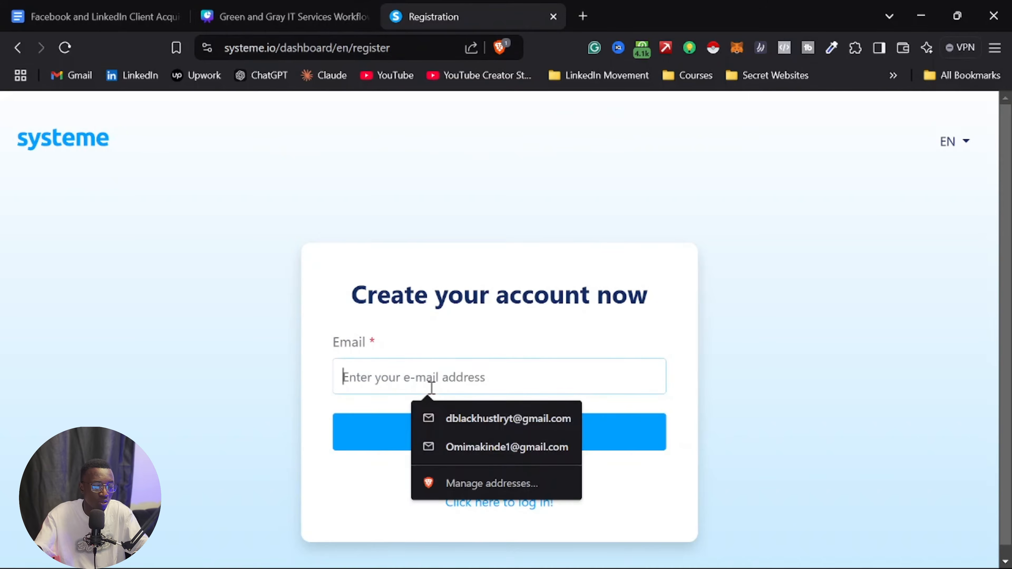
Step: Copy the e-mail address of the open Gmail account and submit it in the systeme.io registration form
click(431, 378)
text(he)
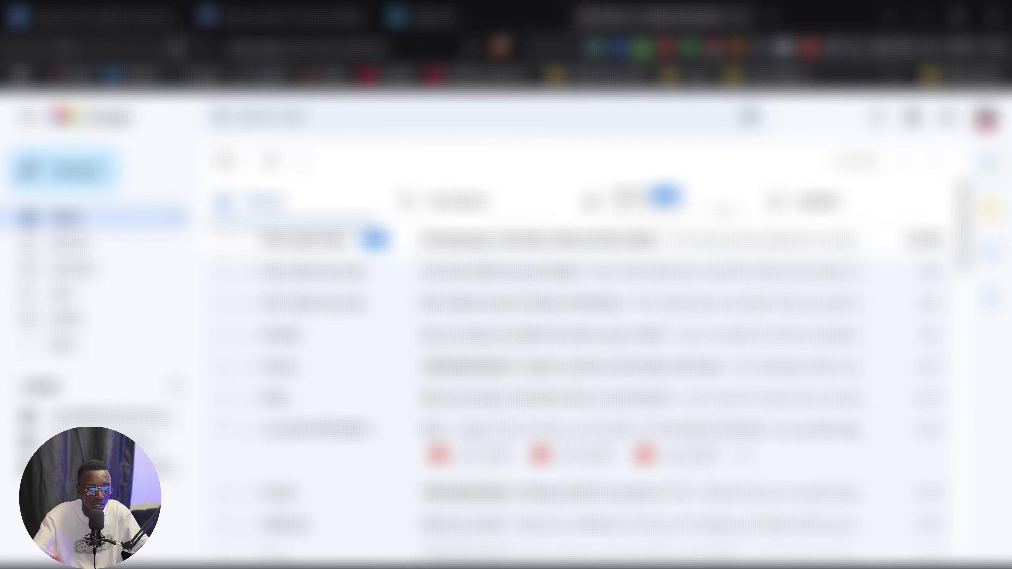
click(987, 121)
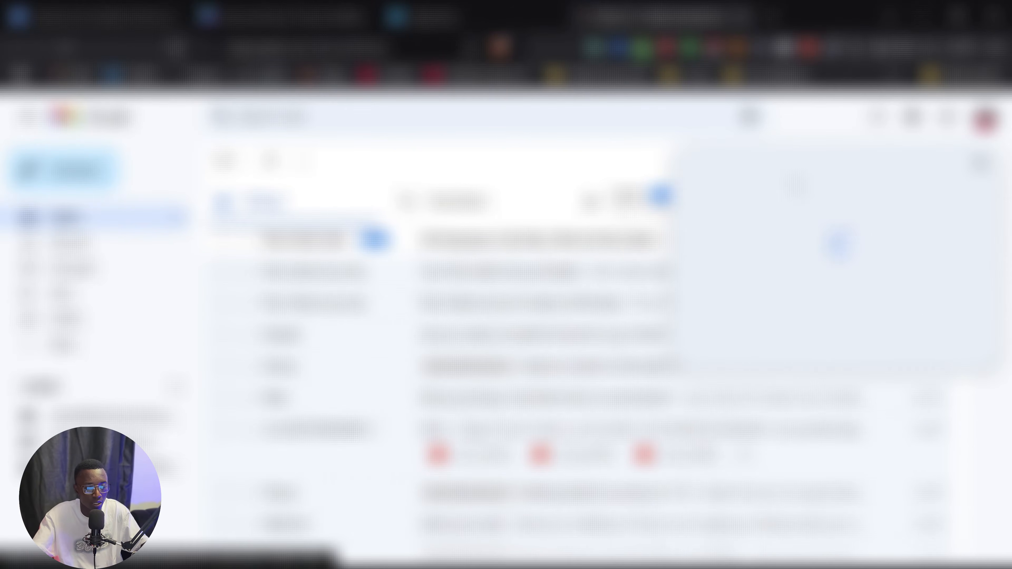
triple_click(836, 165)
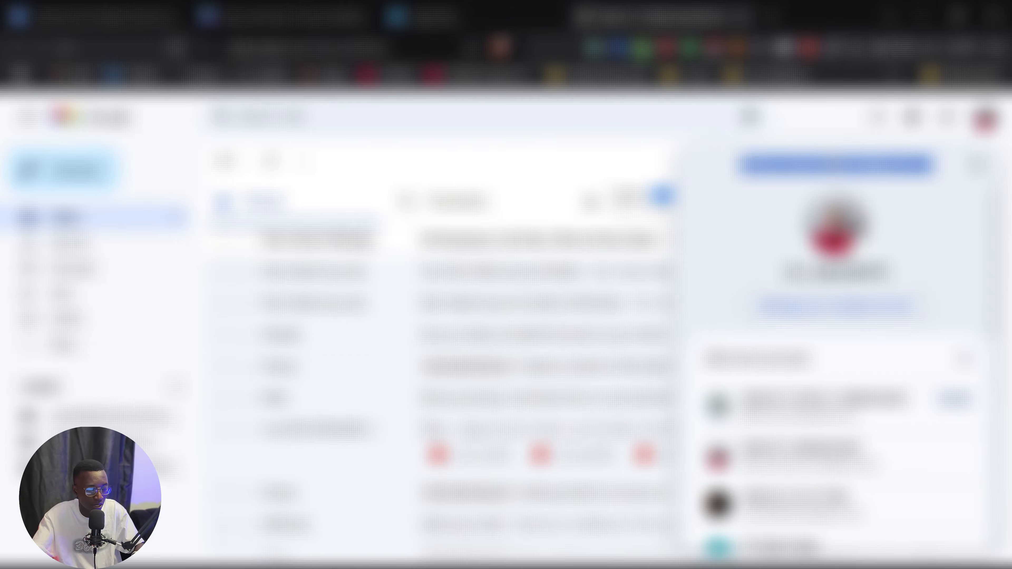
click(434, 16)
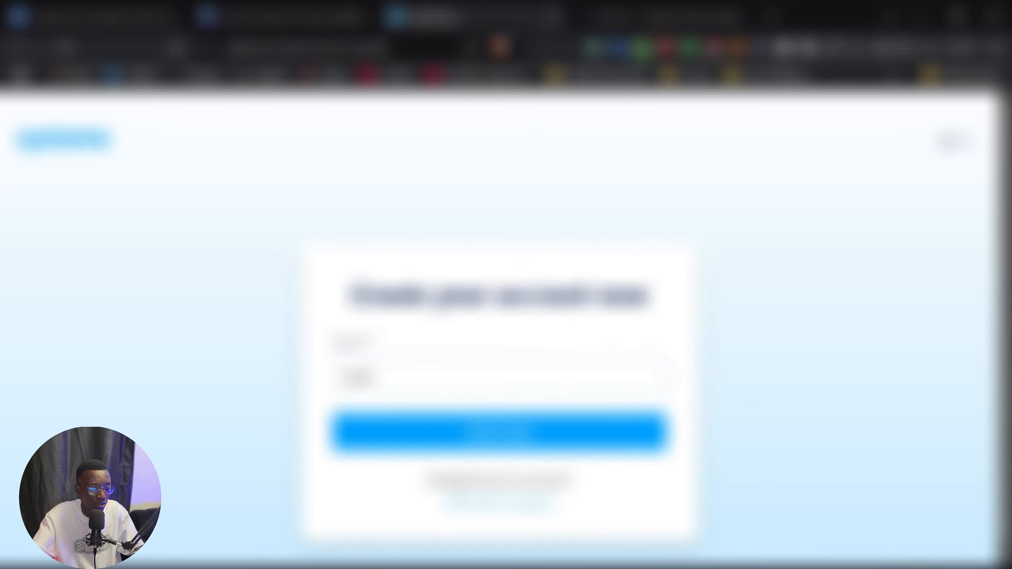
triple_click(494, 384)
key(ctrl+v)
click(491, 437)
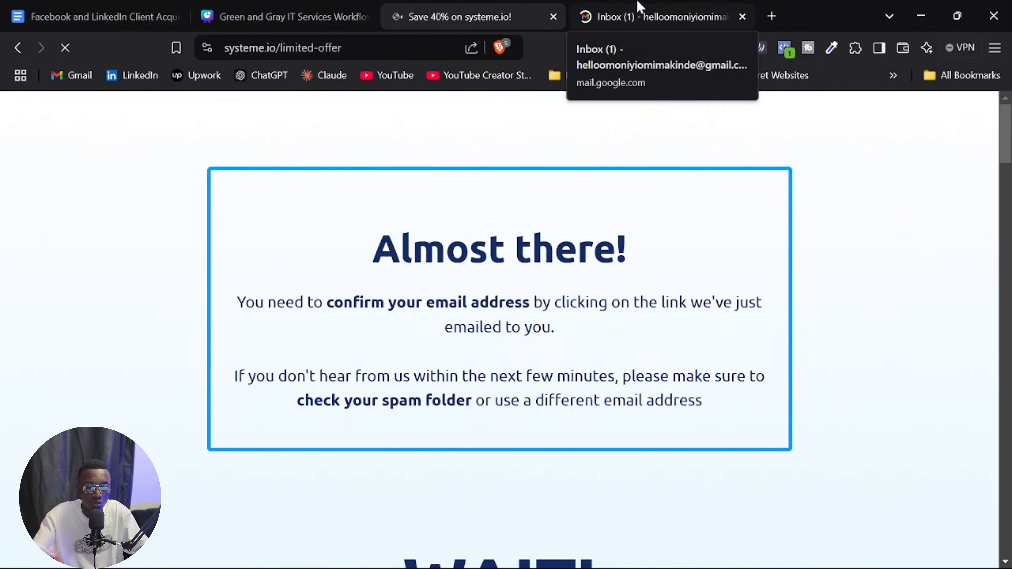
Step: Refresh the Gmail inbox, open the Systeme.io message about confirming the e-mail address and follow its confirmation link
click(653, 9)
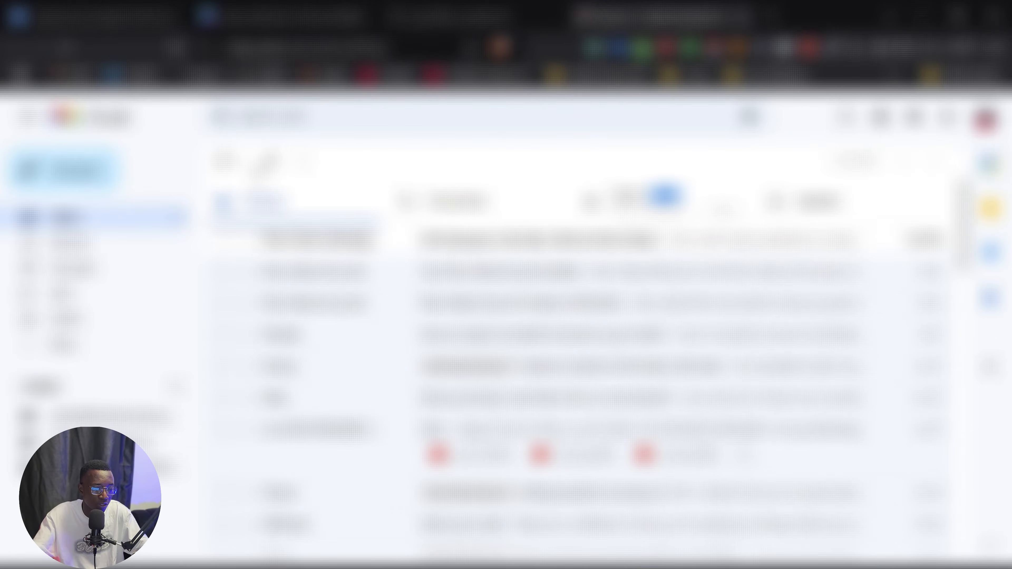
click(272, 163)
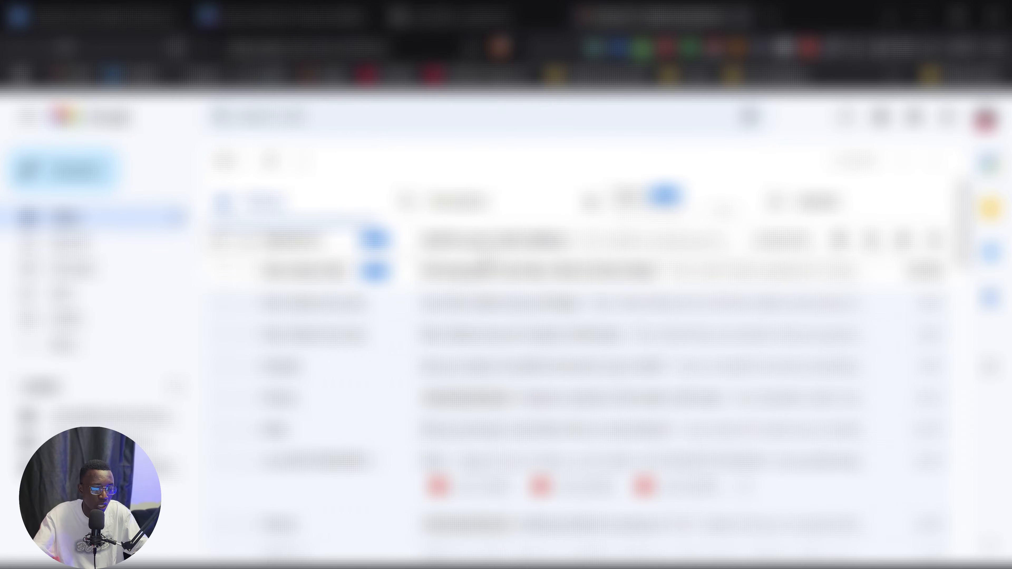
click(534, 240)
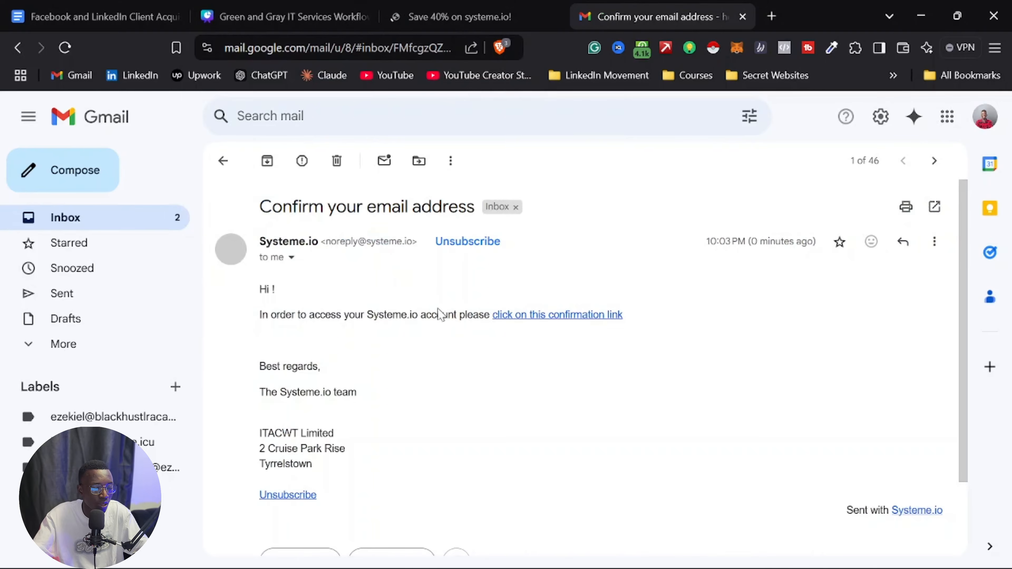
scroll(552, 294, down, 2)
click(558, 227)
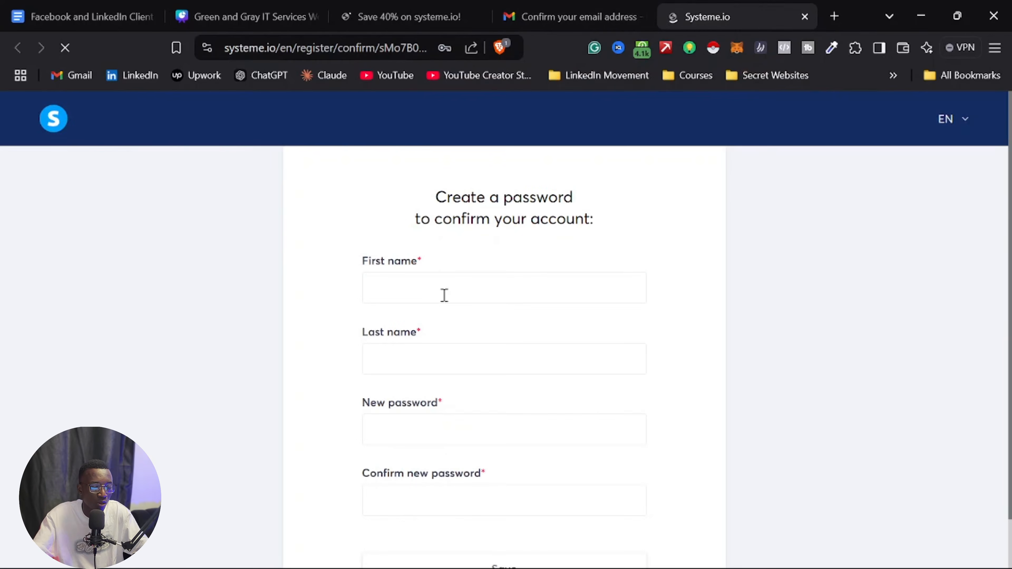
Step: Fill in the account holder's first name and last name on the account confirmation form
click(459, 289)
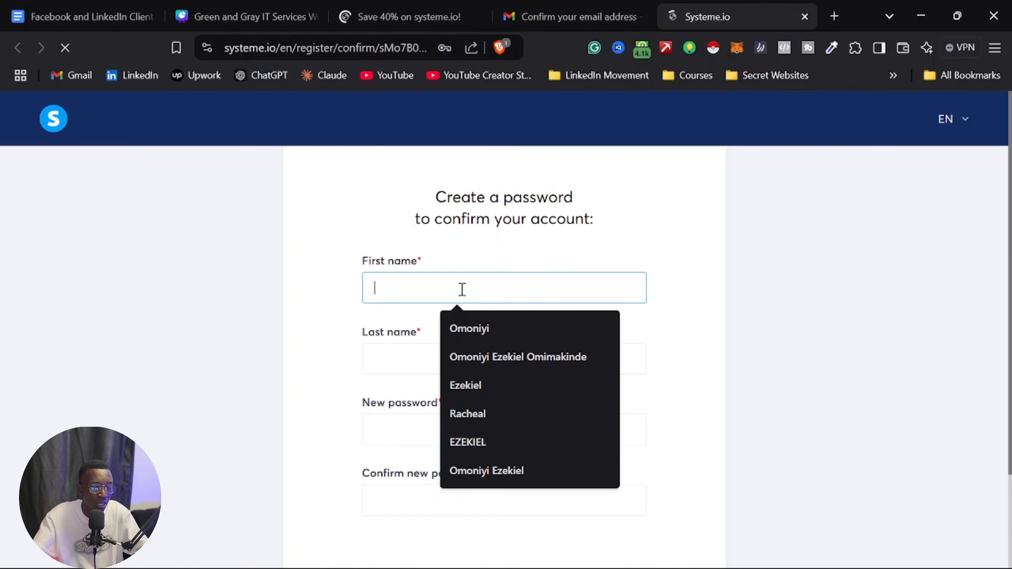
click(499, 288)
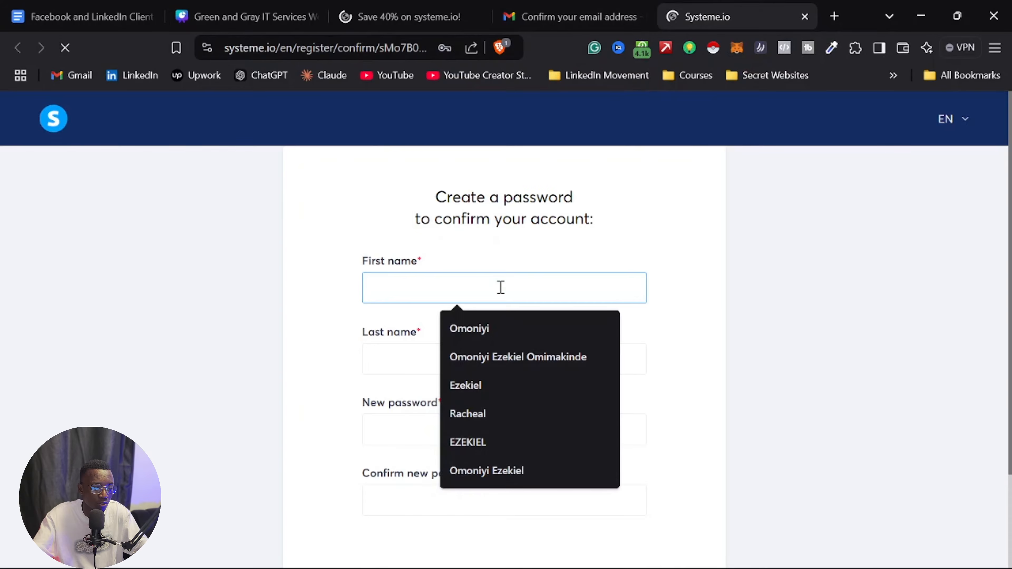
click(502, 330)
click(429, 357)
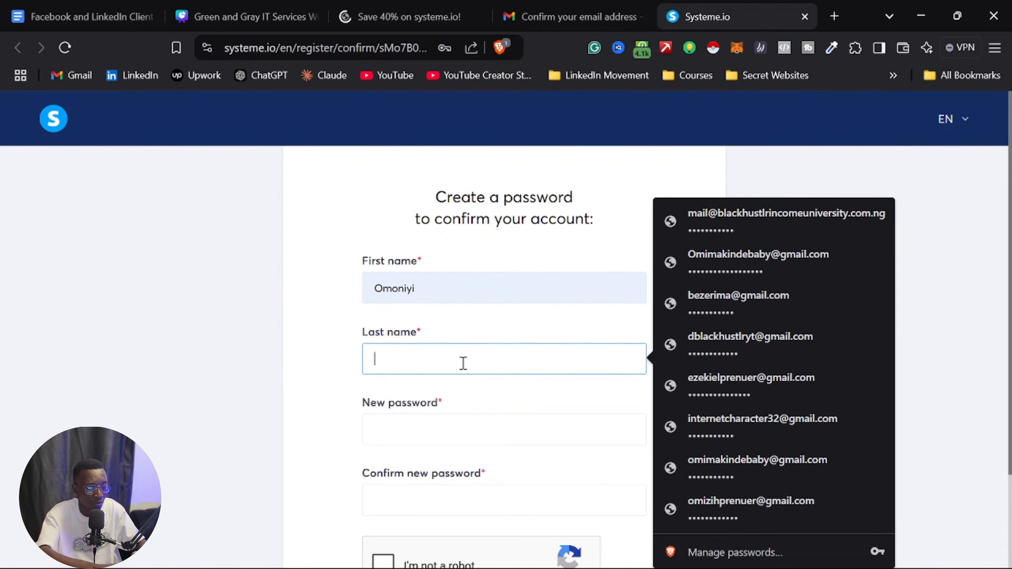
text(O)
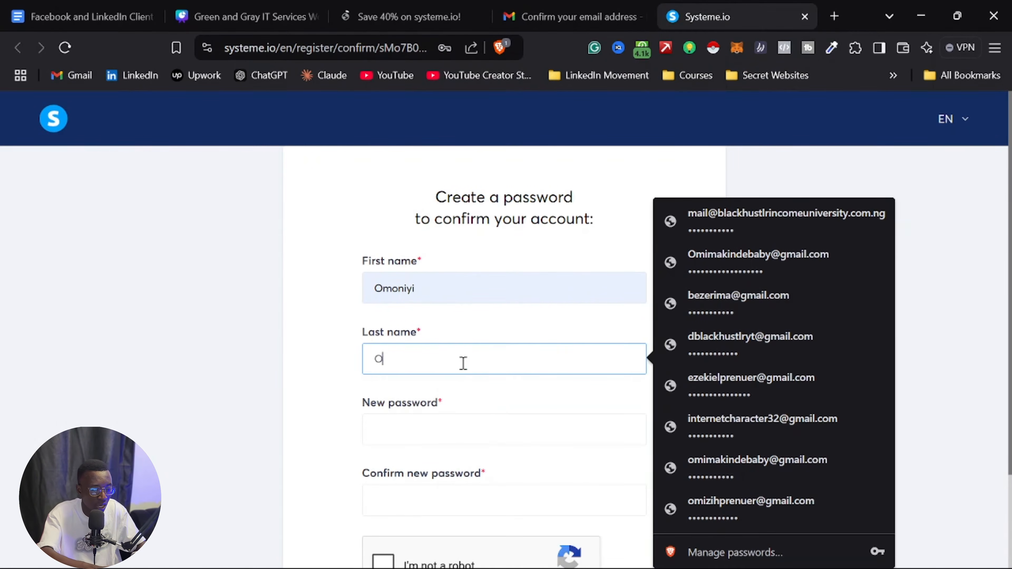
text(mimakind)
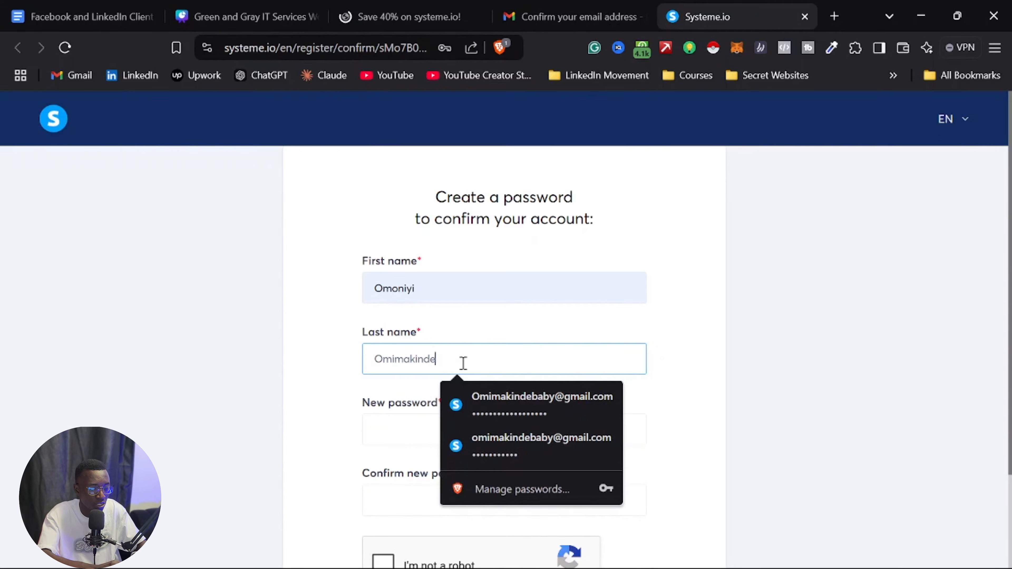
text(e)
key(Tab)
Step: Enter the account password in the new password and confirm new password fields
text(***)
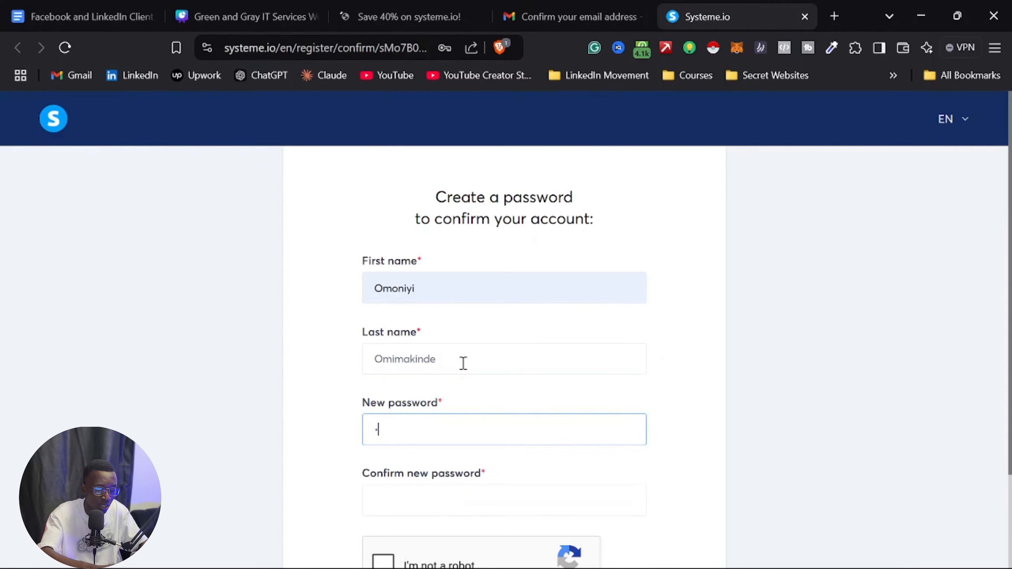
text(******)
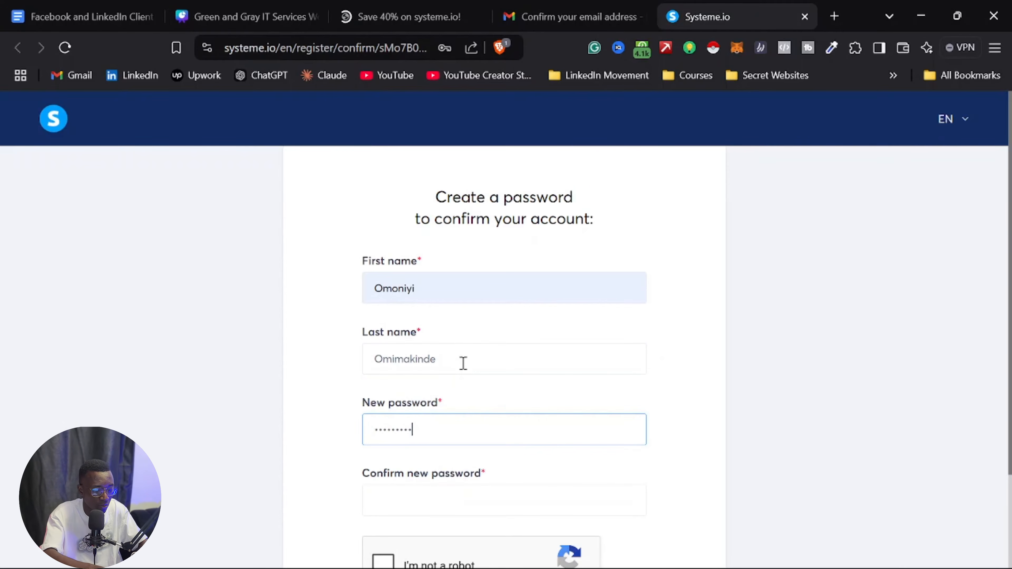
key(Tab)
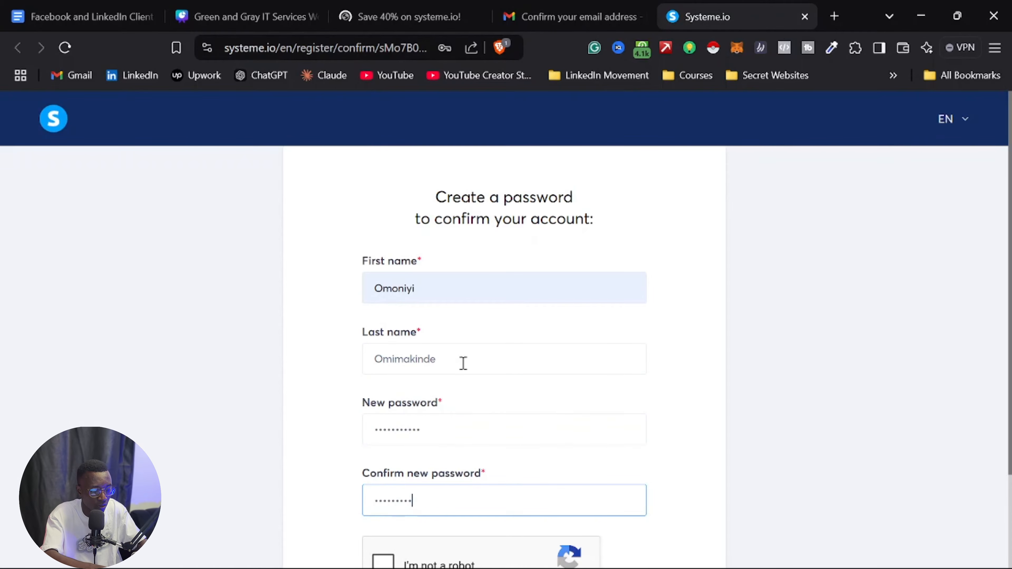
Step: Complete the reCAPTCHA by selecting all squares with motorcycles and try to save the account form
scroll(452, 319, down, 2)
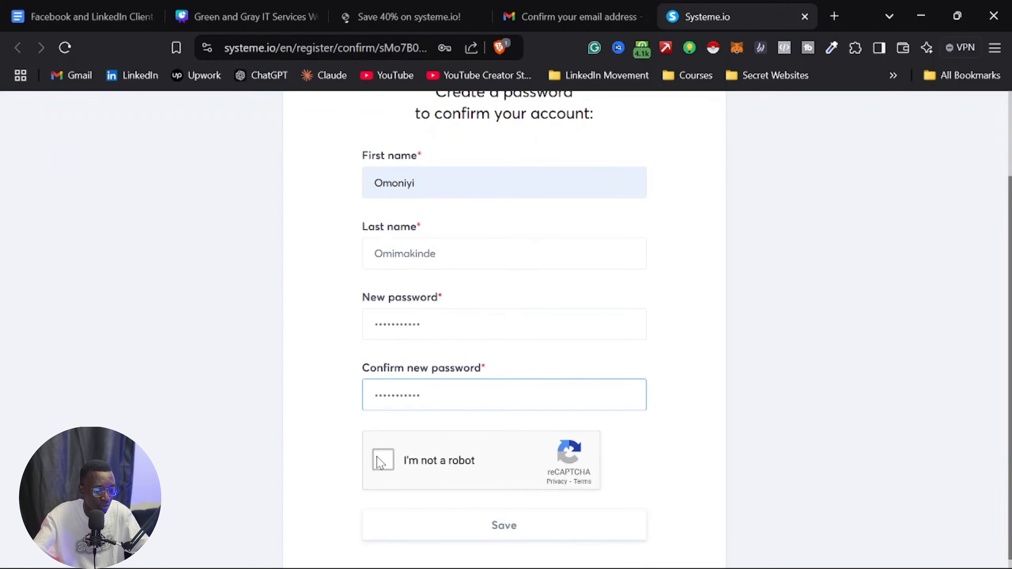
click(386, 464)
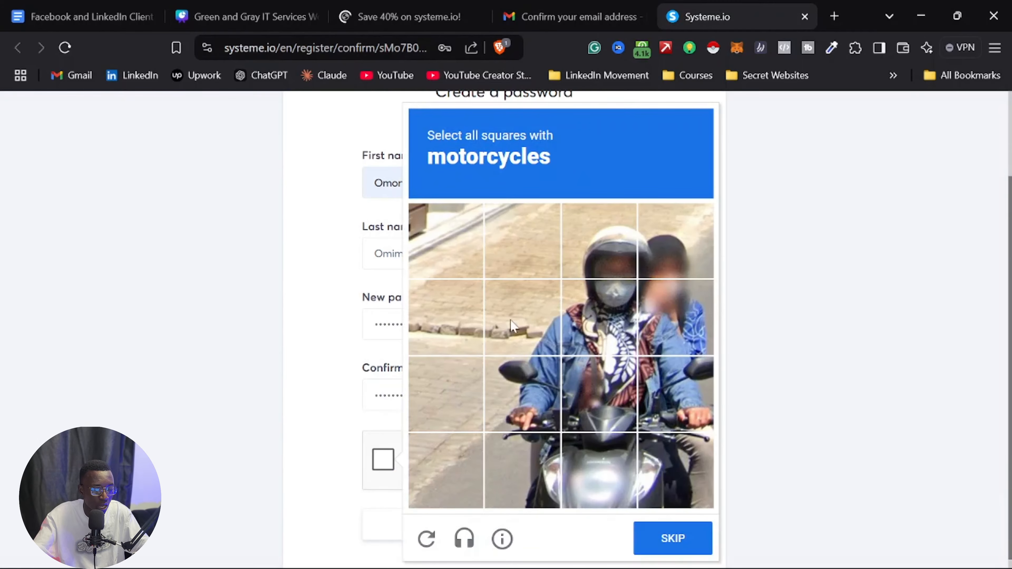
click(523, 394)
click(600, 394)
click(599, 471)
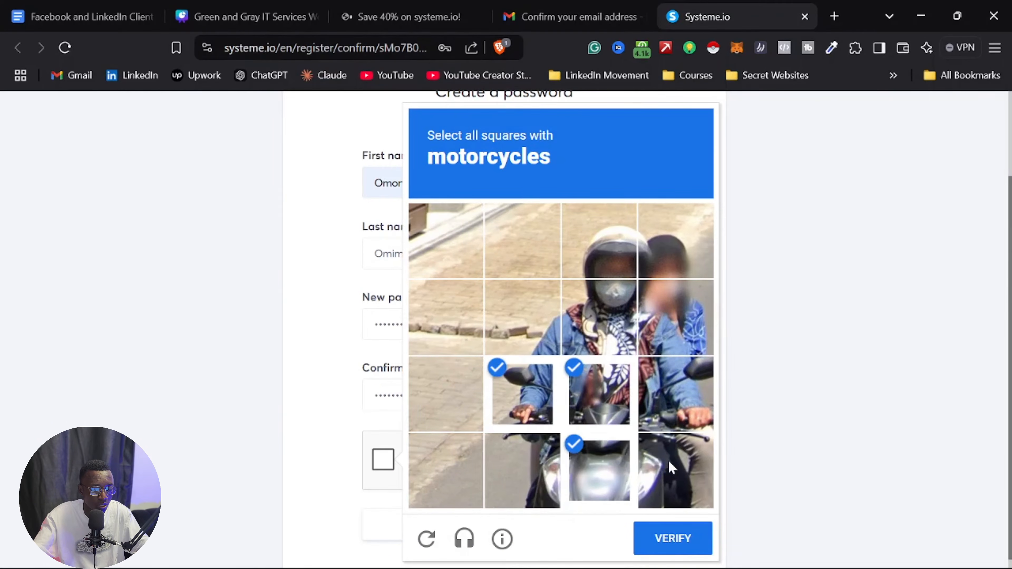
click(676, 471)
click(676, 394)
click(521, 472)
click(677, 537)
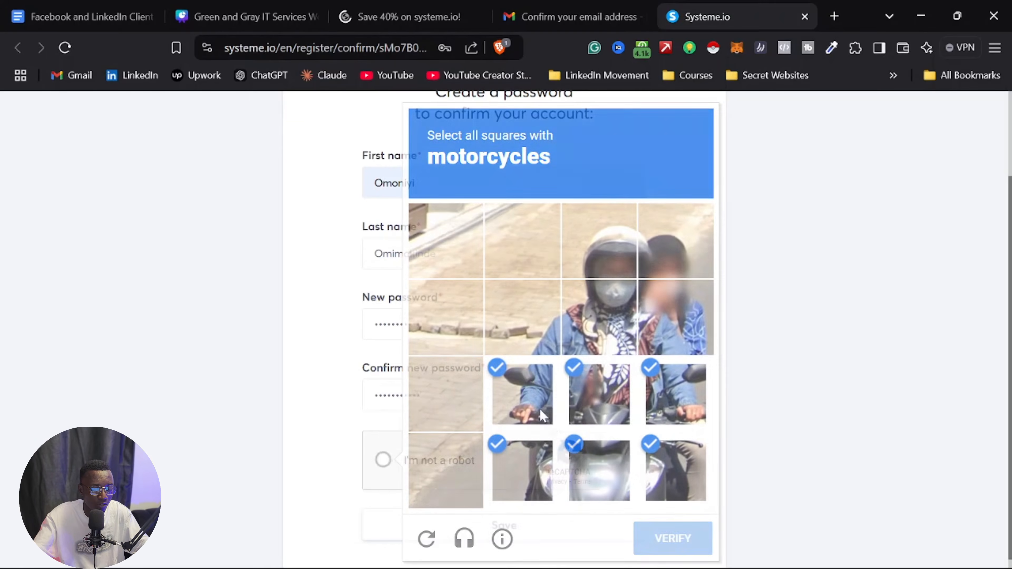
click(519, 525)
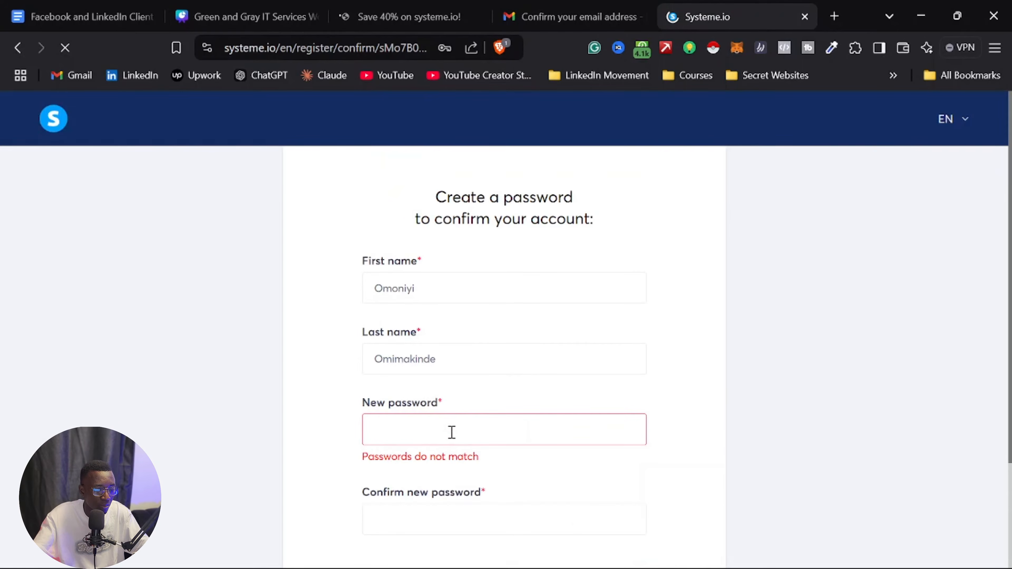
Step: Re-enter the account password in the new password and confirm new password fields and submit the account confirmation form
click(453, 432)
text(•)
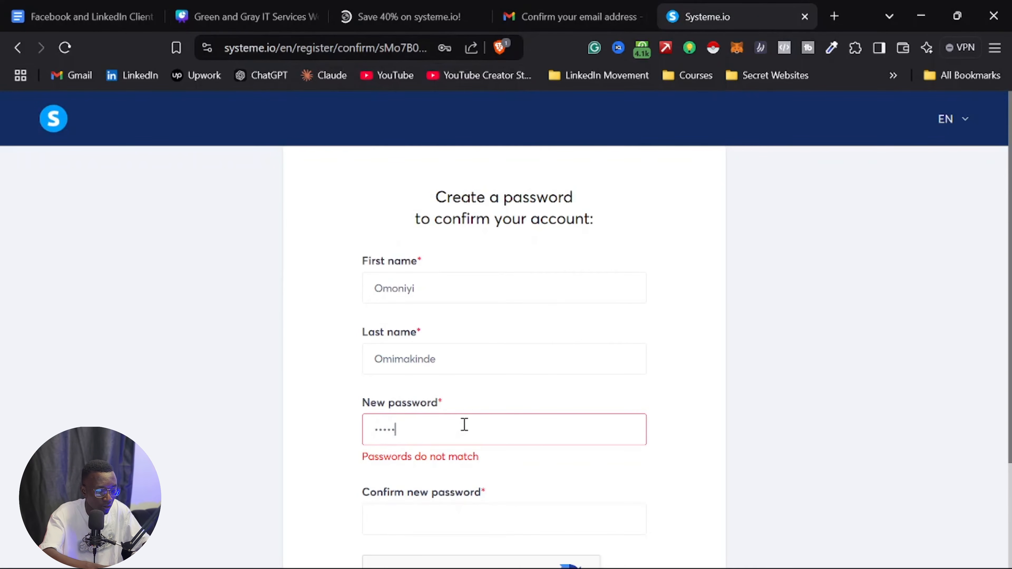
text(•••••••)
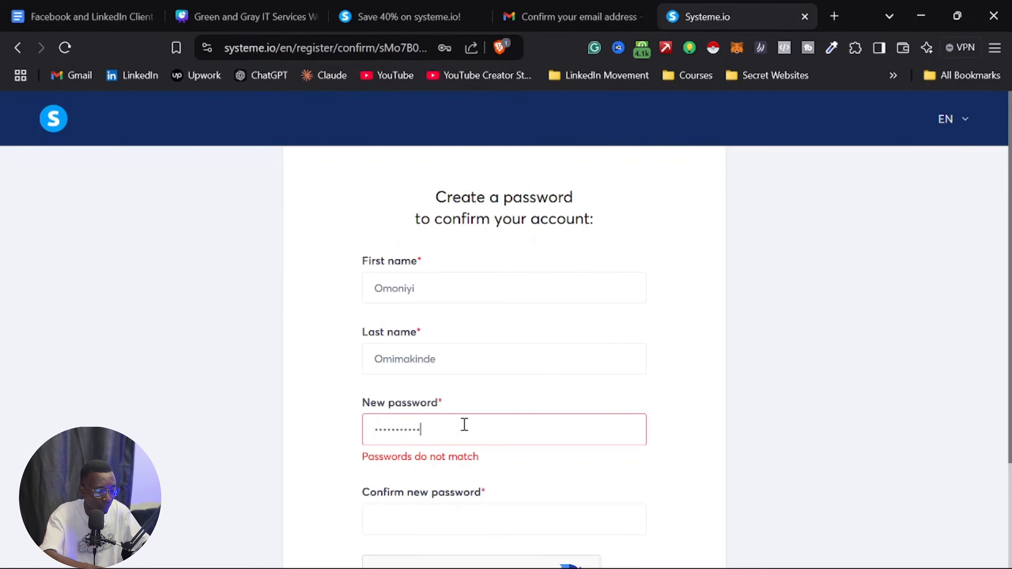
key(Tab)
text(••••)
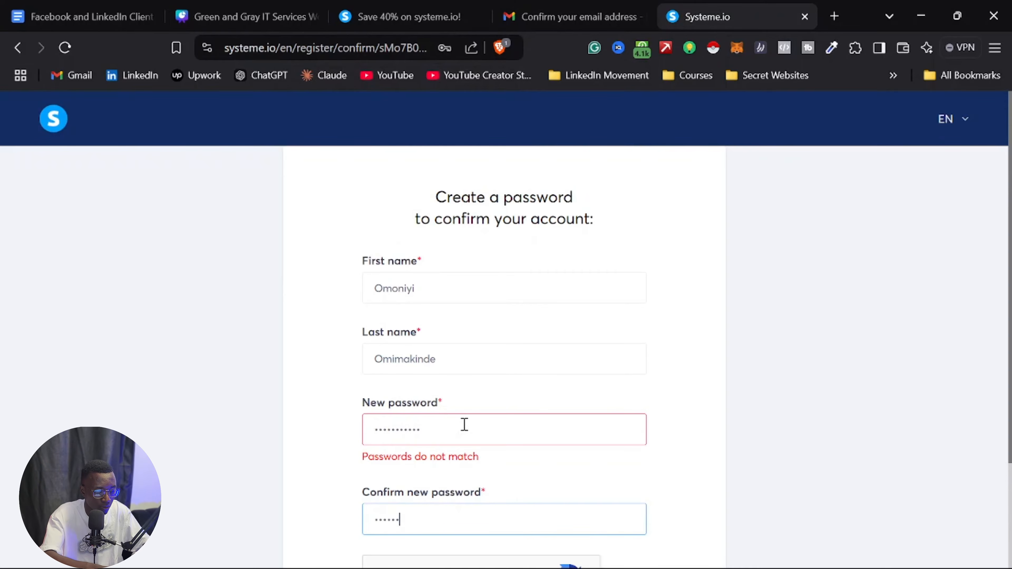
text(••••••)
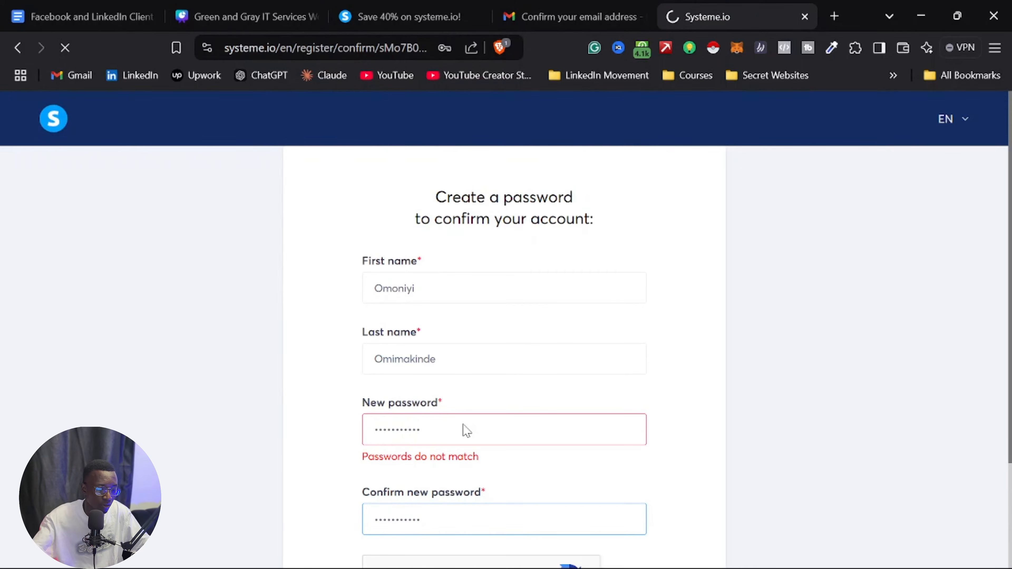
scroll(504, 411, down, 3)
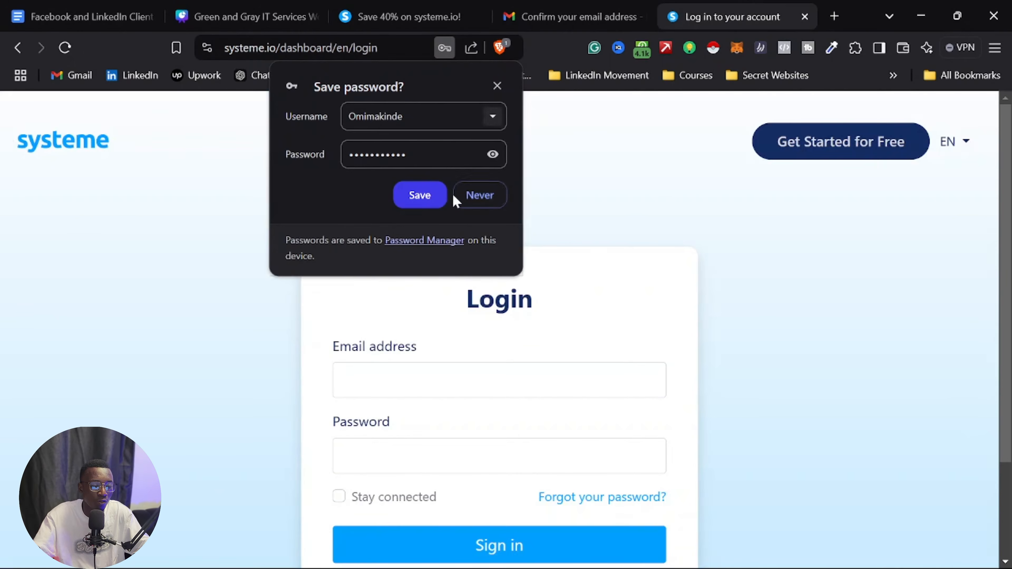
Step: Replace the username in the browser's save-password prompt with the account e-mail address and save the login
click(426, 118)
double_click(426, 119)
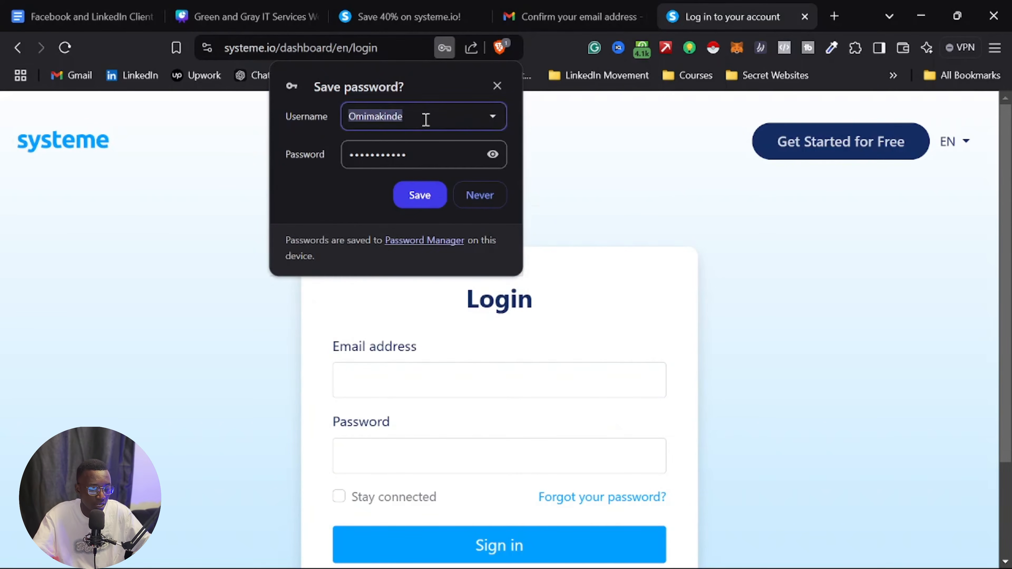
key(ctrl+v)
click(693, 177)
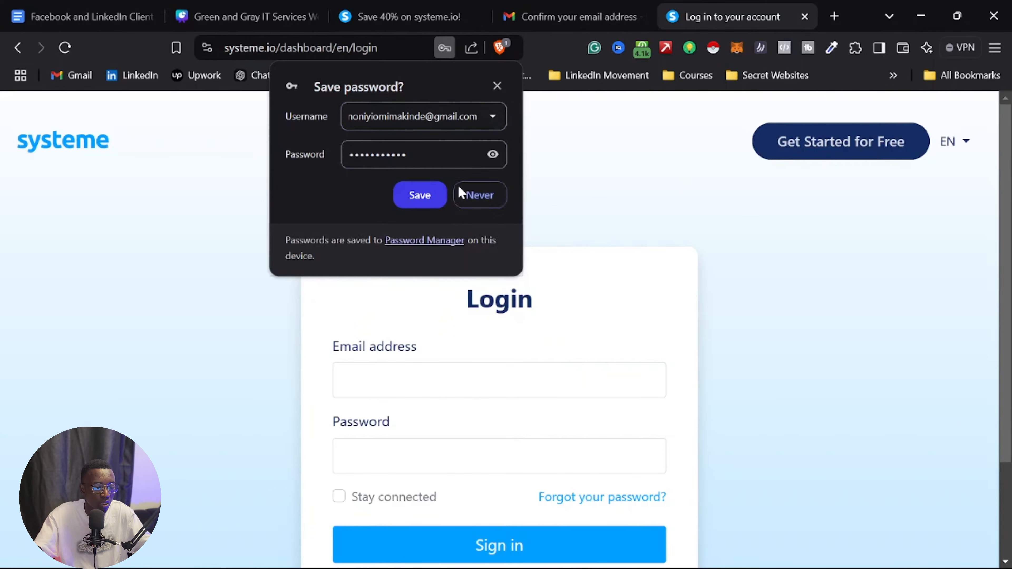
click(434, 189)
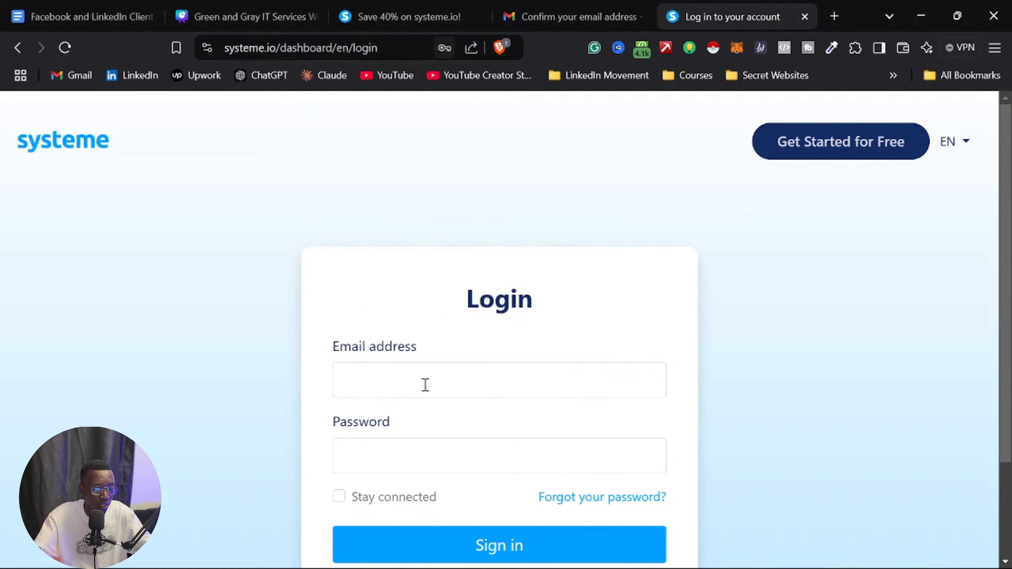
Step: Fill the login form with the saved e-mail address and password, enable Stay connected and sign in
click(435, 384)
click(789, 188)
scroll(438, 411, down, 3)
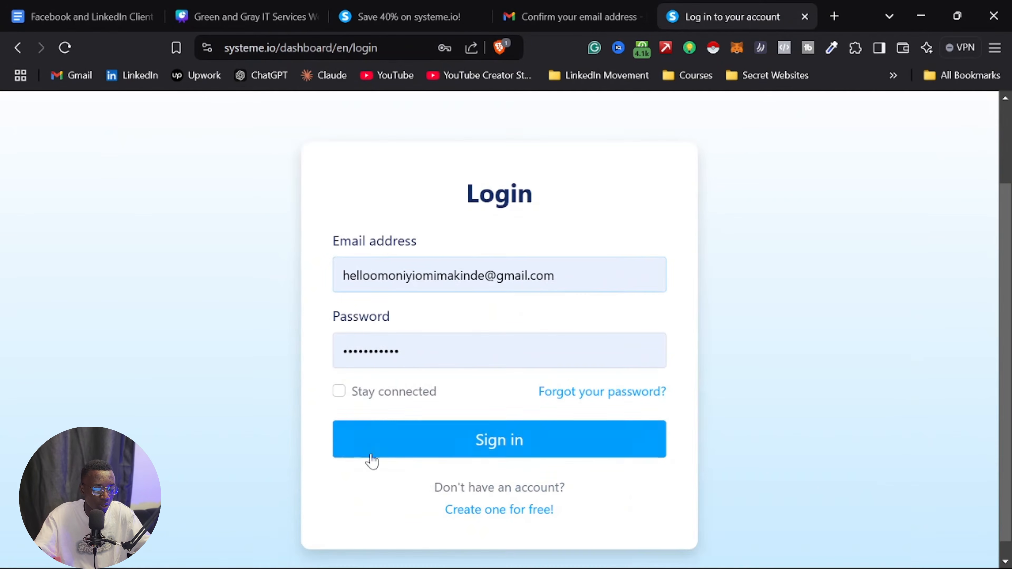
click(416, 397)
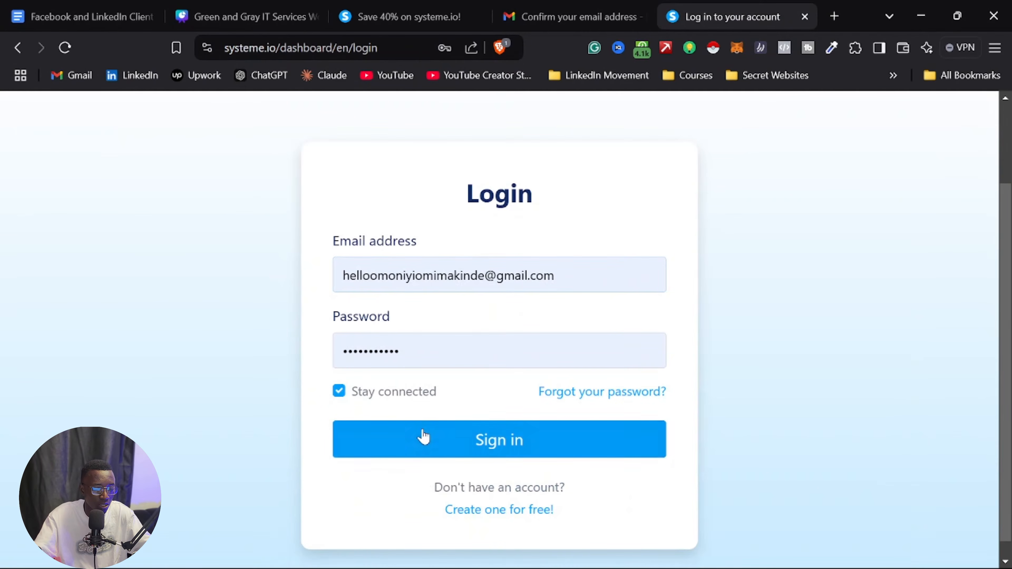
click(454, 441)
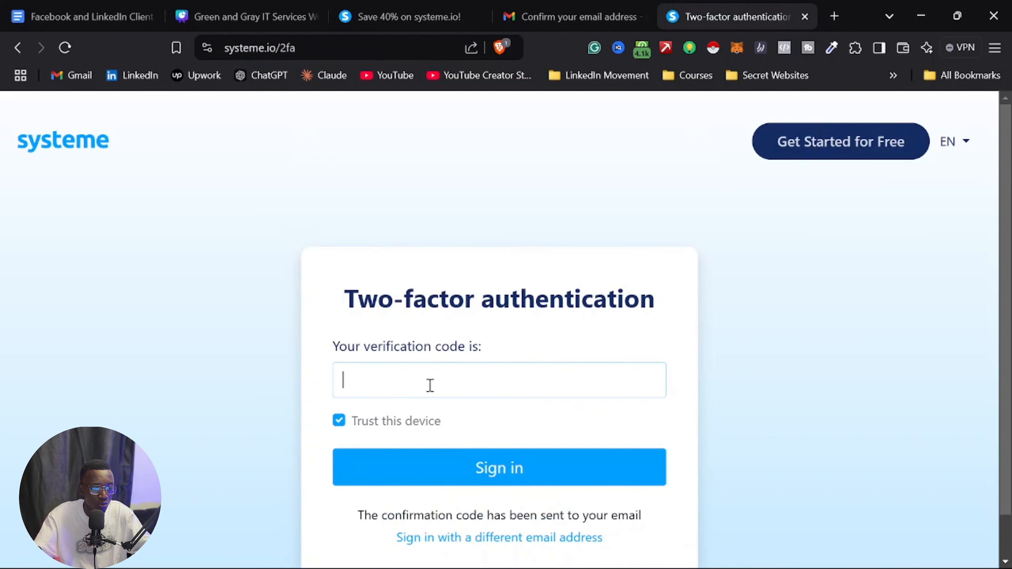
Step: Switch to Gmail, refresh the inbox, open the Systeme.io Confirmation code message and copy its verification code
click(589, 6)
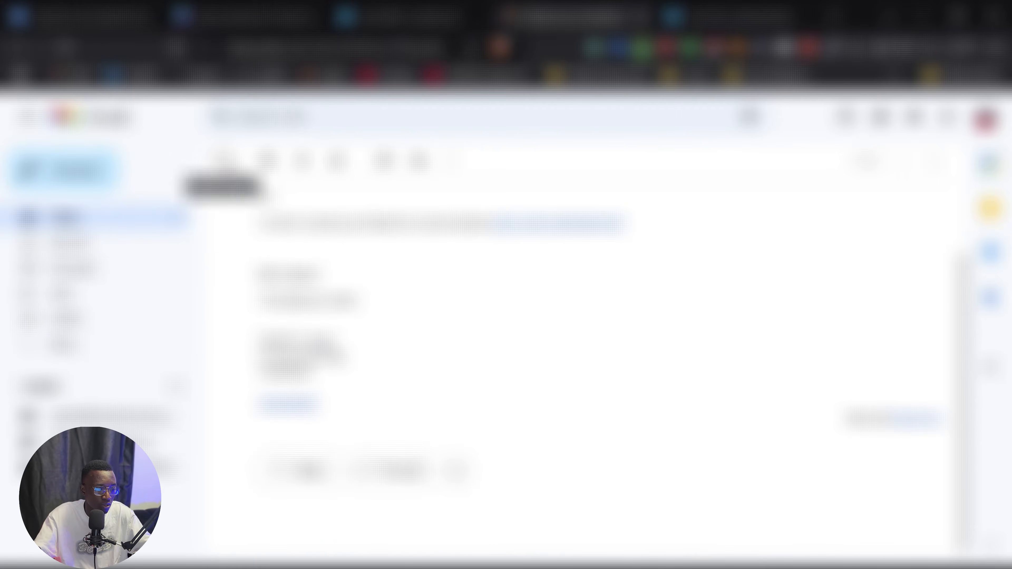
click(226, 163)
click(273, 163)
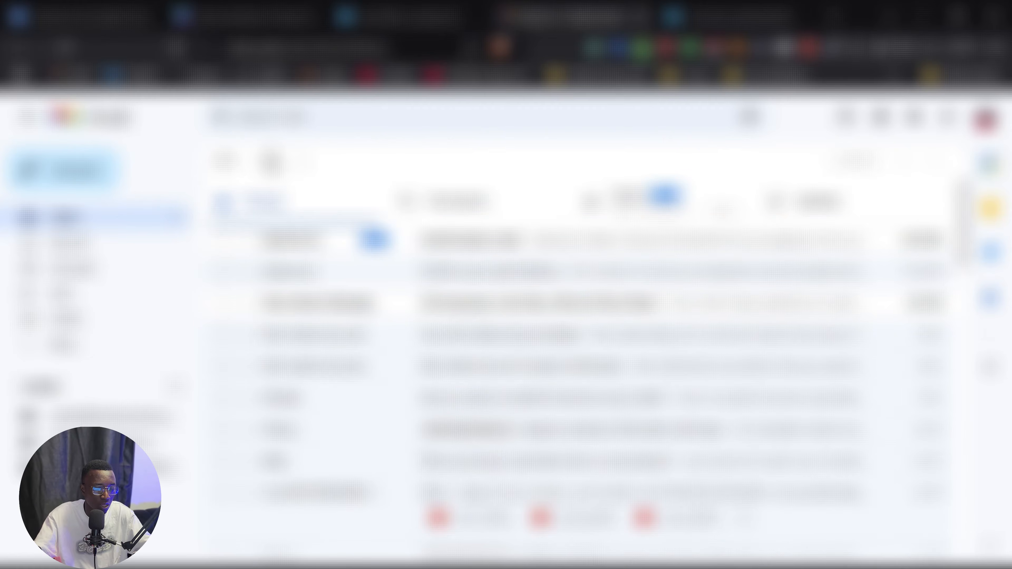
click(459, 241)
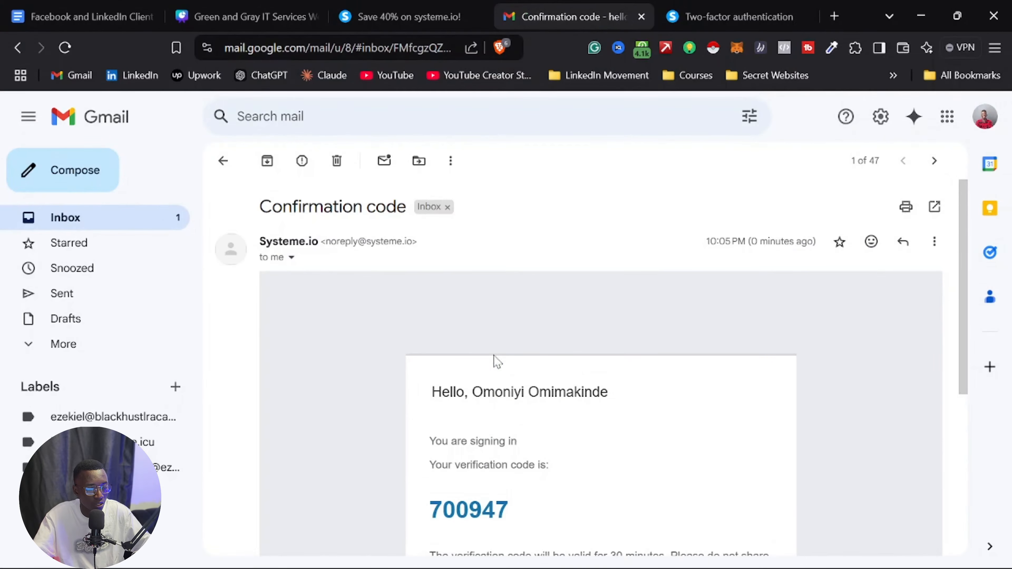
double_click(475, 514)
key(ctrl+c)
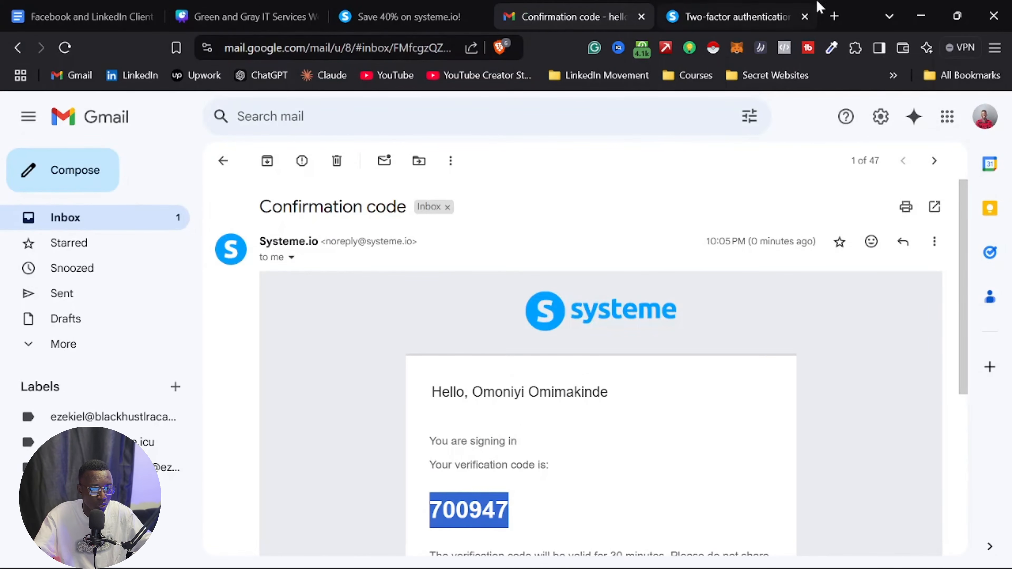
Step: Paste the verification code into the systeme.io two-factor authentication form and sign in
click(723, 9)
key(ctrl+v)
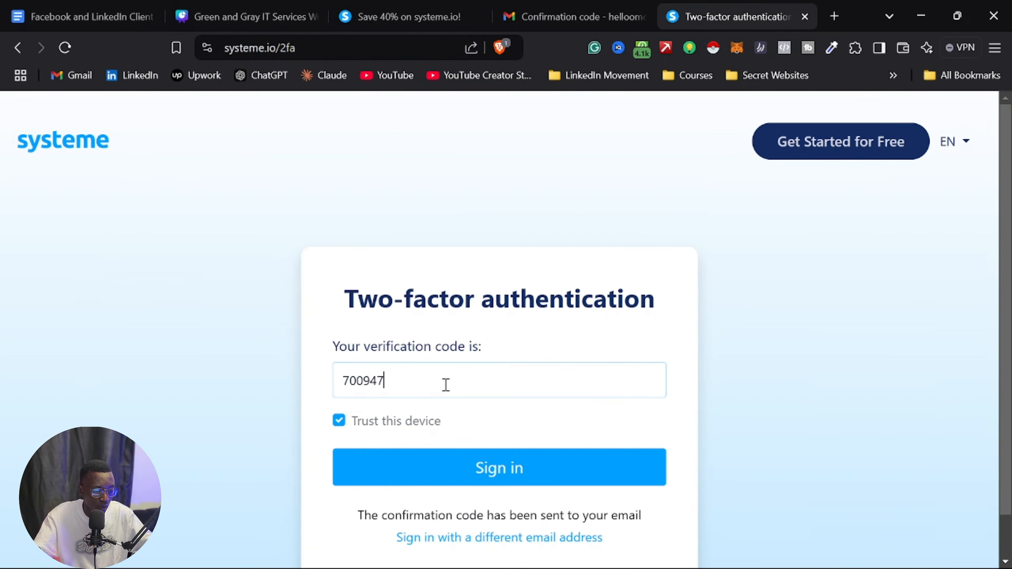
click(450, 473)
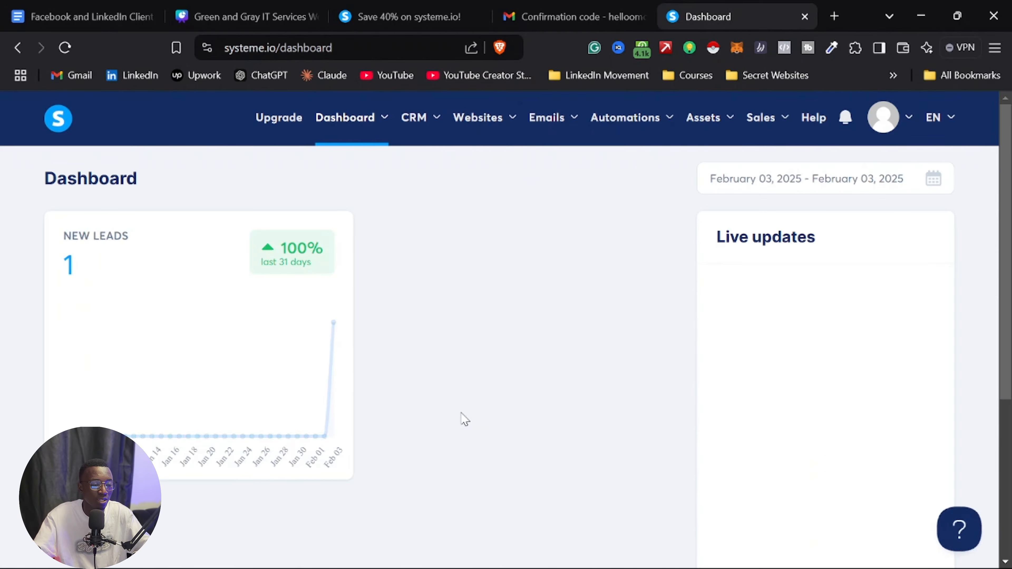
Step: Switch to the Facebook and LinkedIn Client Acquisition document and review the landing page copy from the headline through the My story section
click(82, 12)
scroll(409, 319, down, 8)
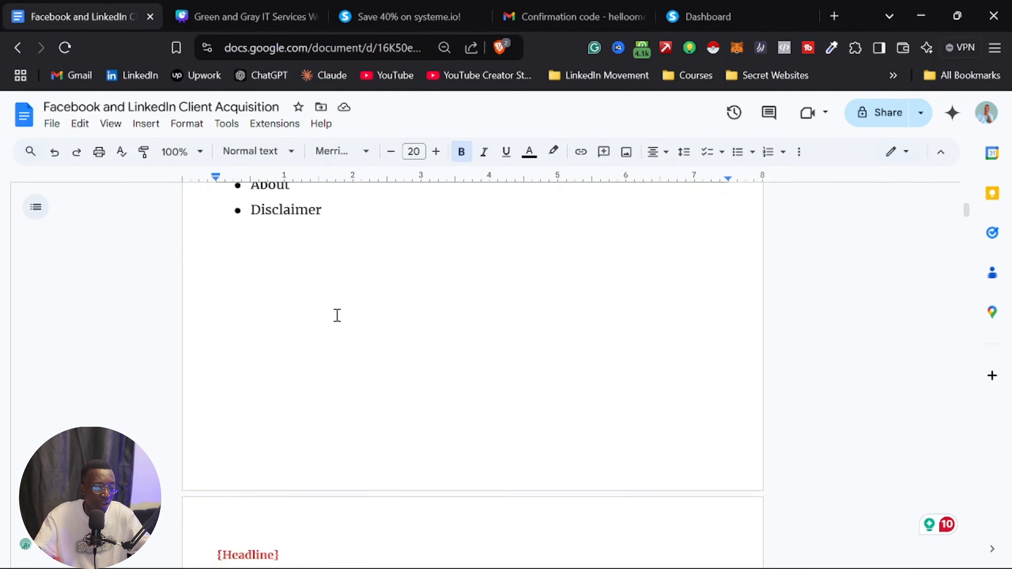
scroll(337, 315, down, 10)
scroll(268, 324, up, 3)
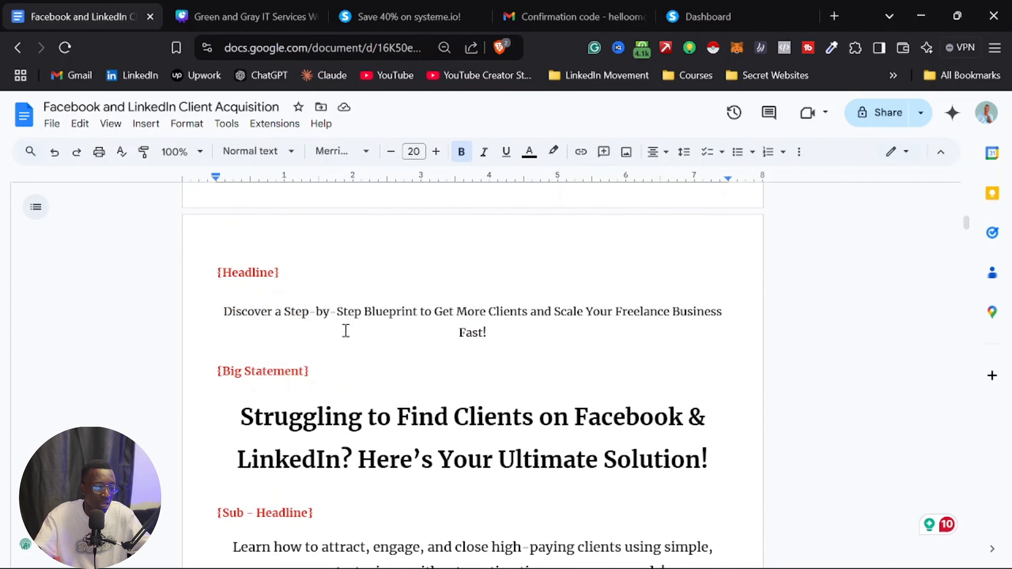
scroll(346, 331, down, 5)
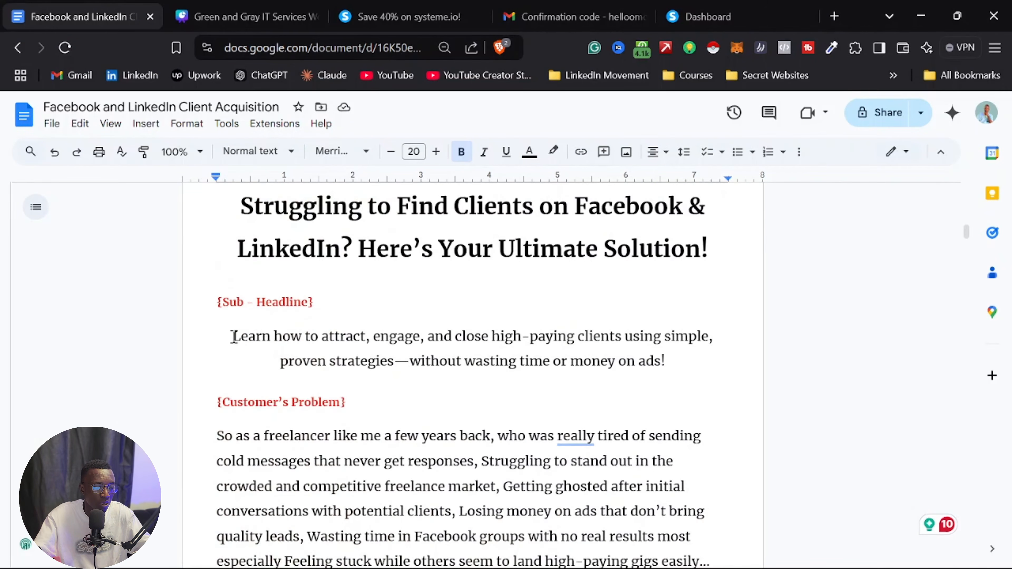
scroll(319, 327, down, 3)
scroll(275, 315, down, 20)
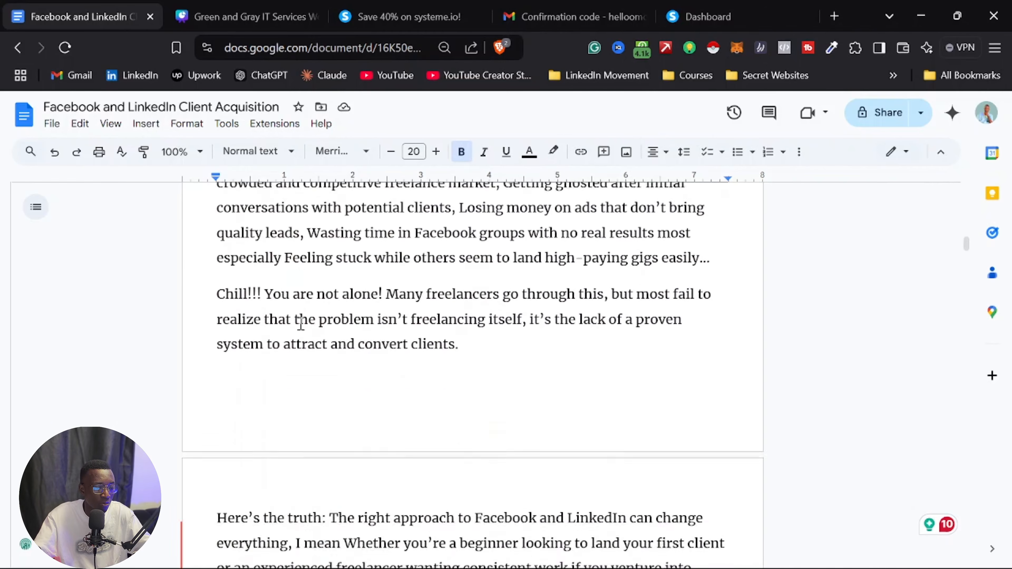
scroll(280, 342, down, 20)
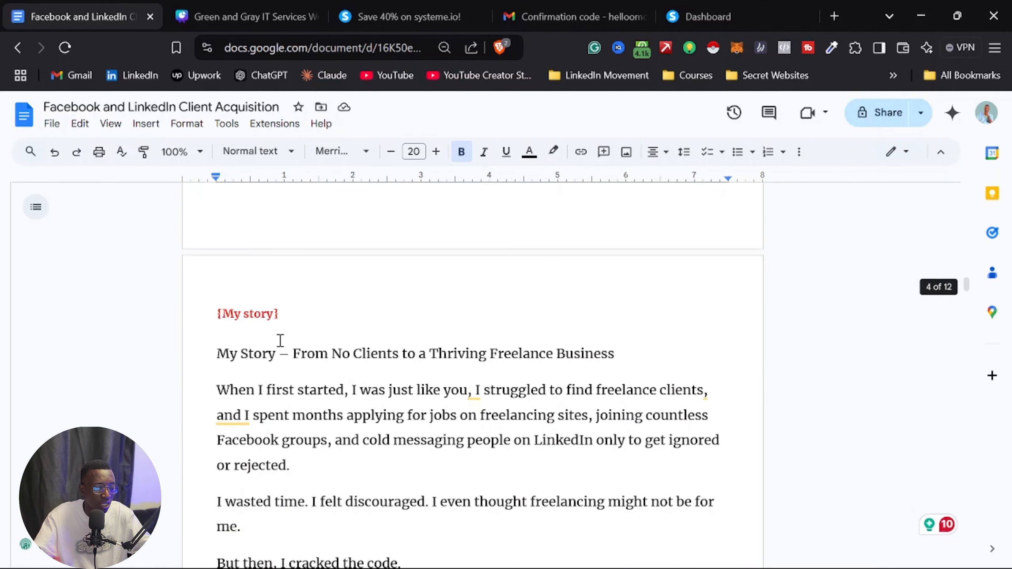
scroll(341, 368, up, 2)
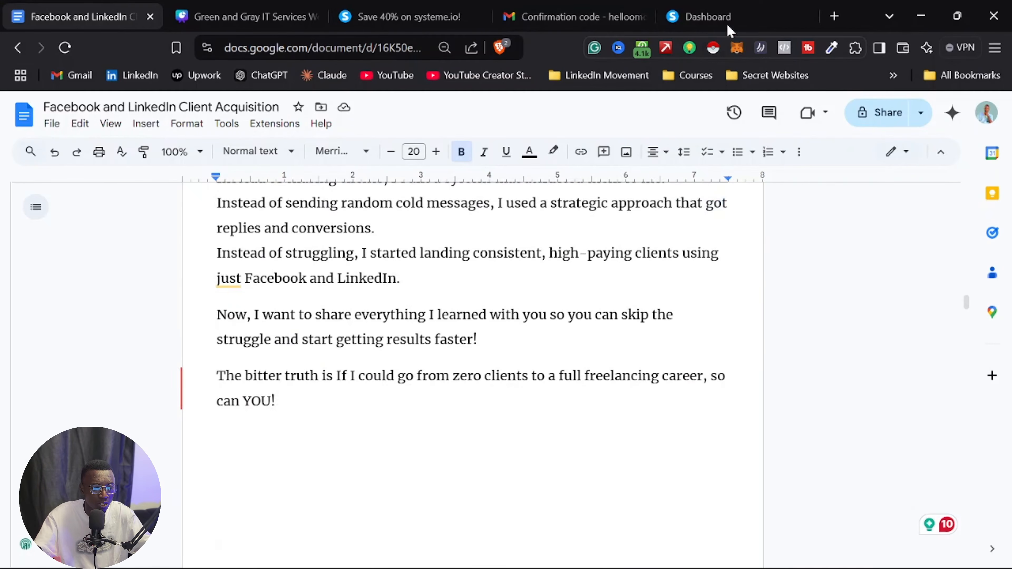
Step: Switch back to systeme.io and create a funnel named Ebook with the Build an audience goal
click(728, 11)
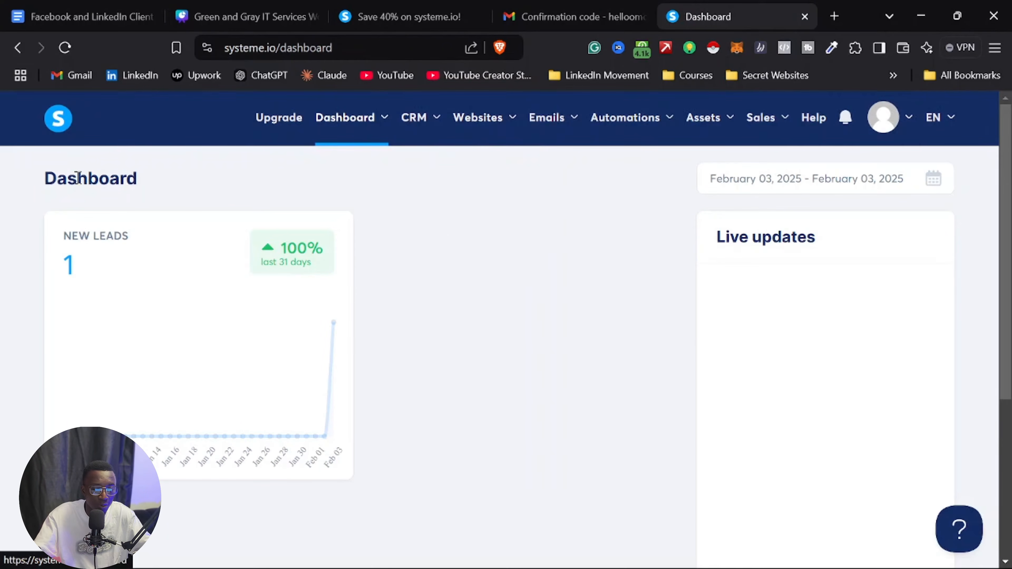
mouse_move(491, 125)
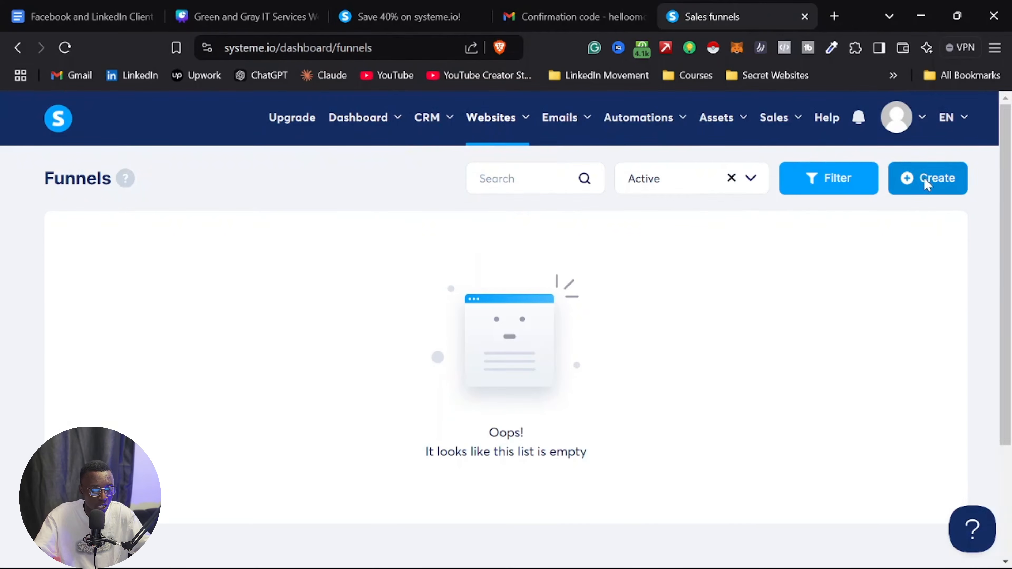
click(927, 184)
scroll(459, 303, down, 3)
scroll(378, 283, up, 3)
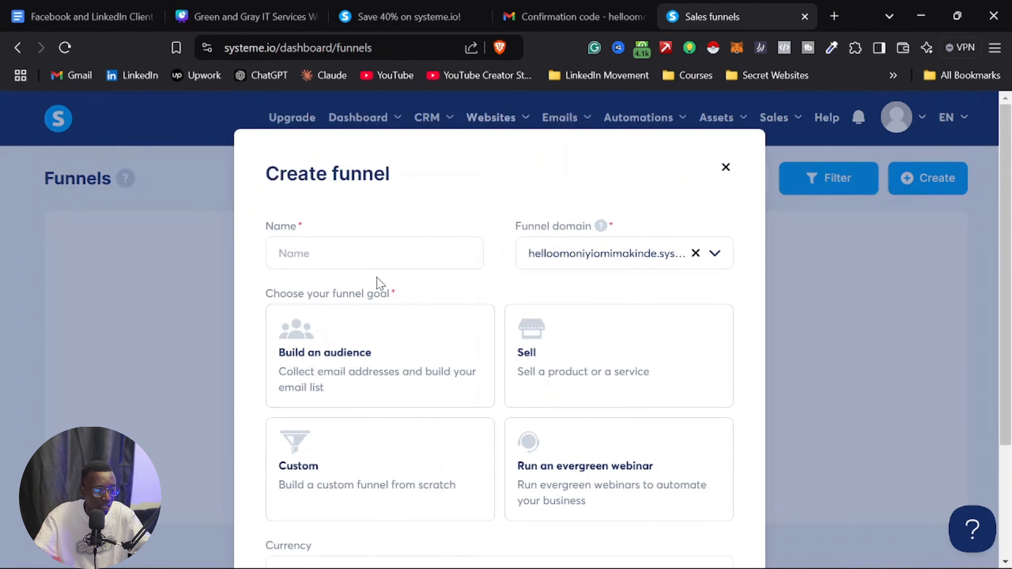
click(364, 262)
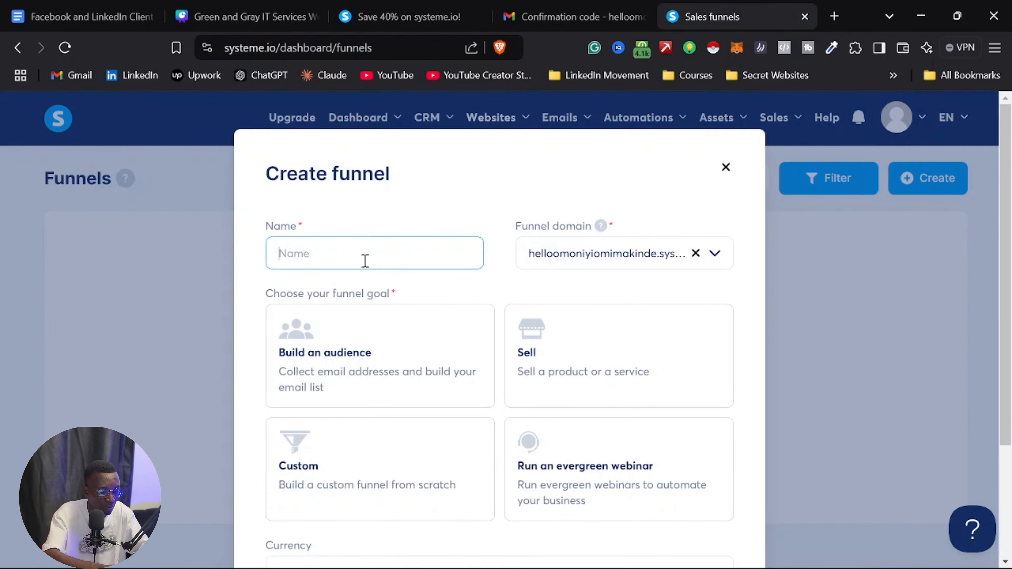
text(Eboo)
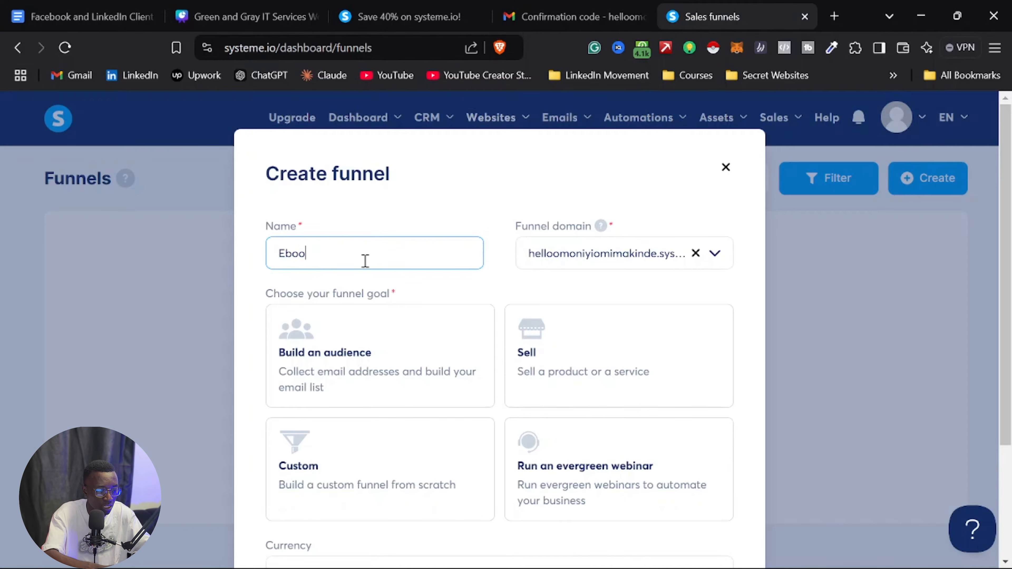
text(k)
scroll(394, 286, down, 3)
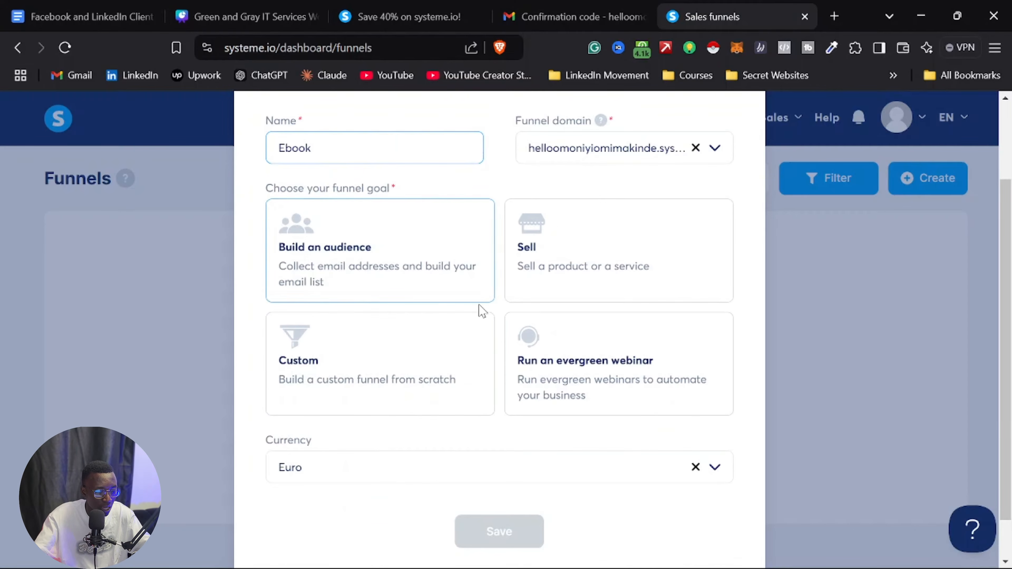
click(464, 252)
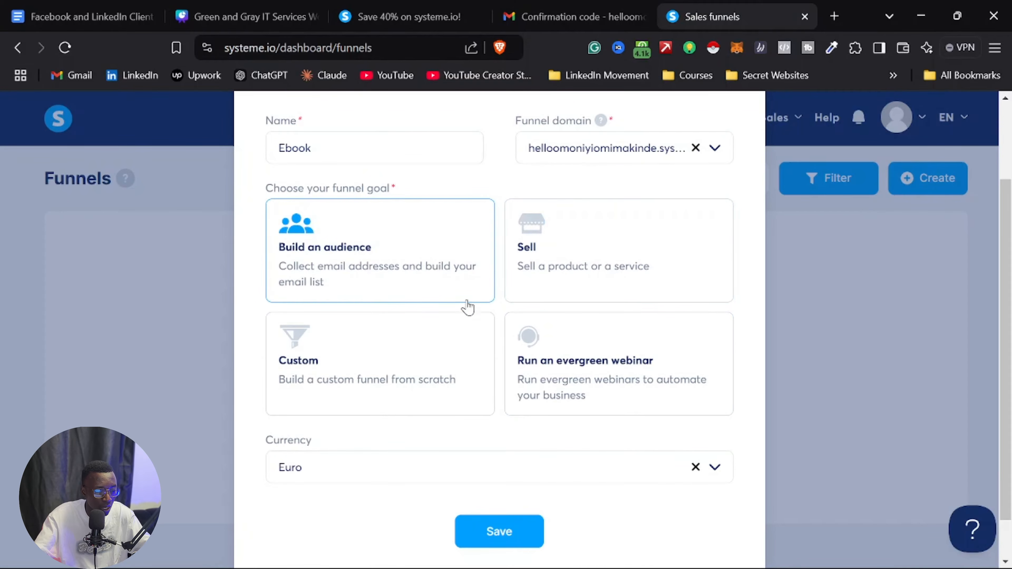
click(507, 533)
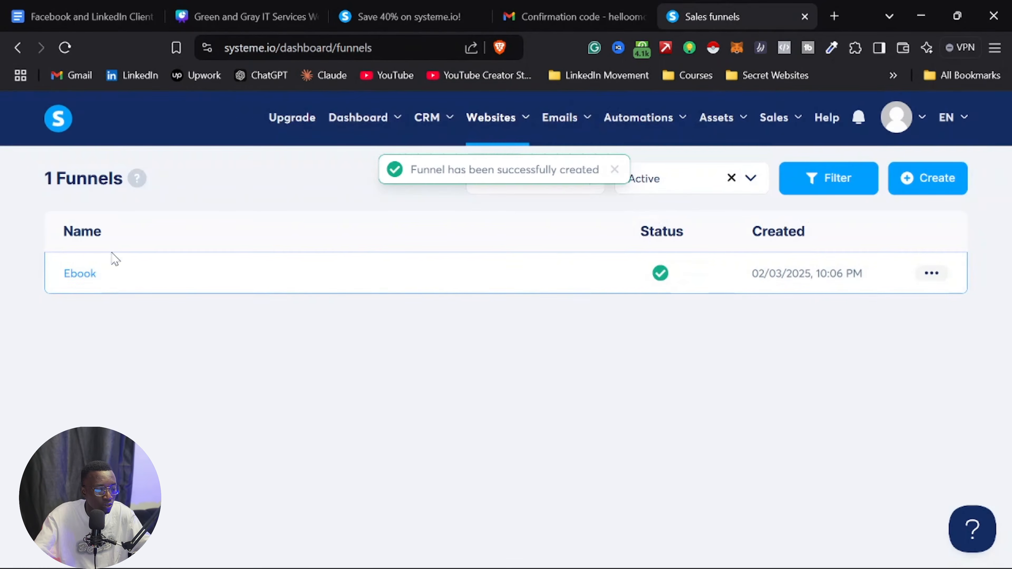
Step: Open the Ebook funnel and remove its Thank You / Download Page step
click(82, 276)
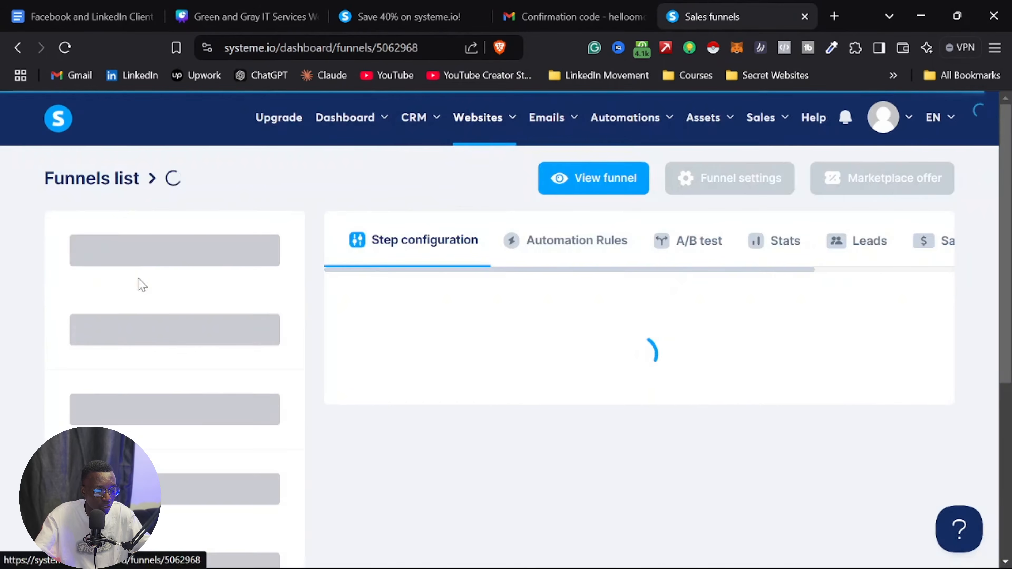
click(277, 301)
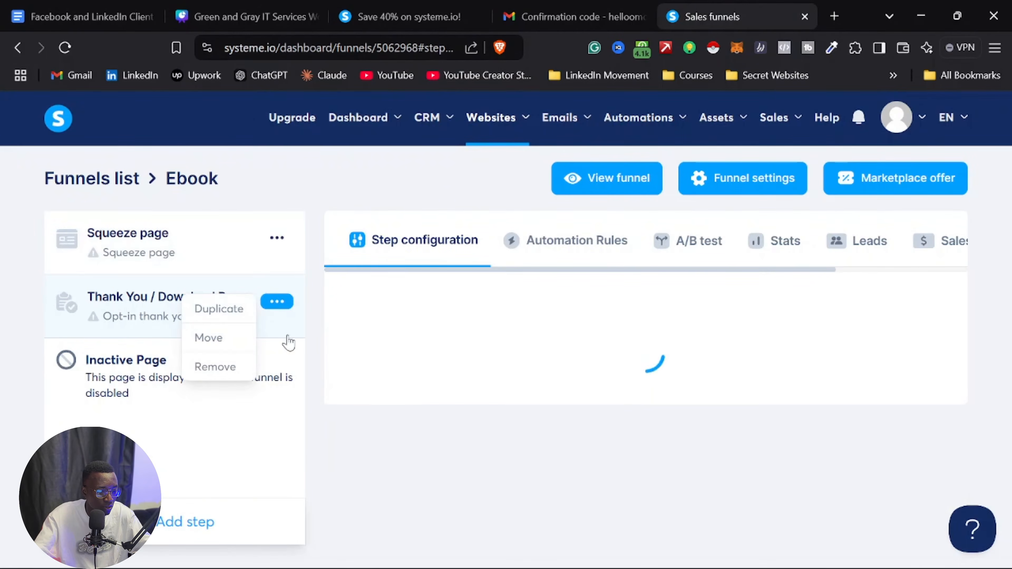
click(222, 370)
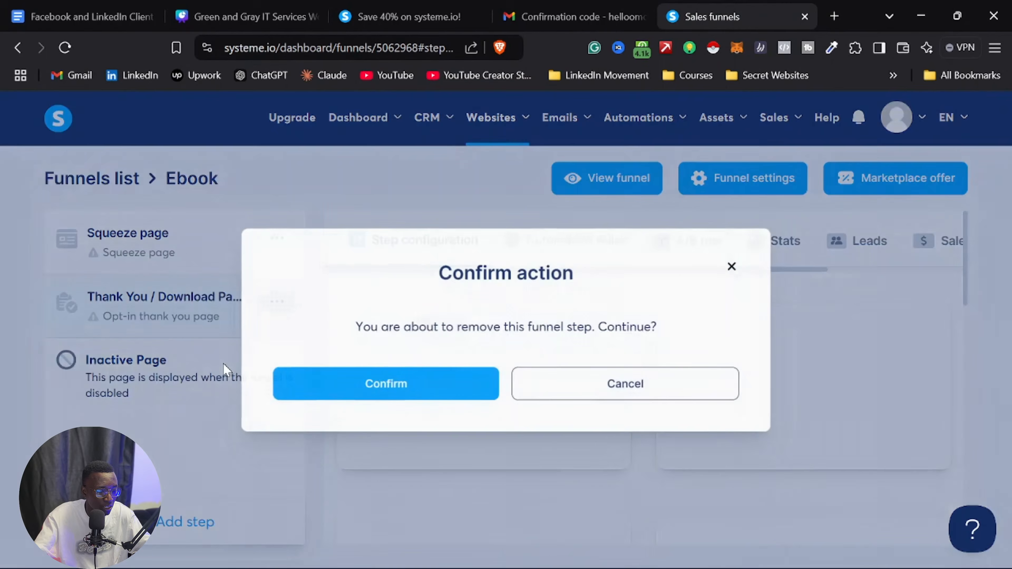
click(424, 387)
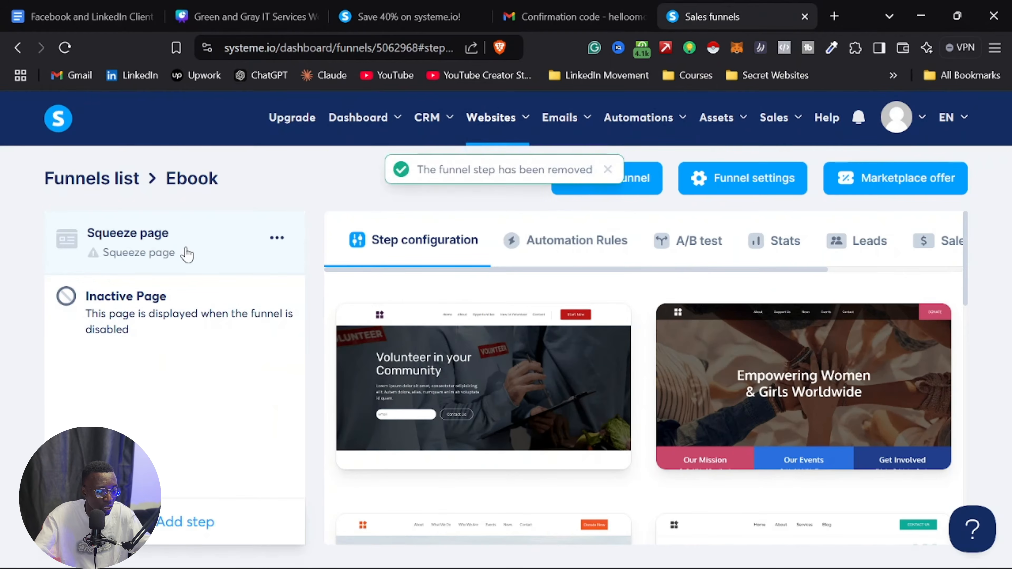
Step: Examine the available page templates and the step options for the Squeeze page
scroll(763, 358, down, 2)
scroll(486, 344, up, 2)
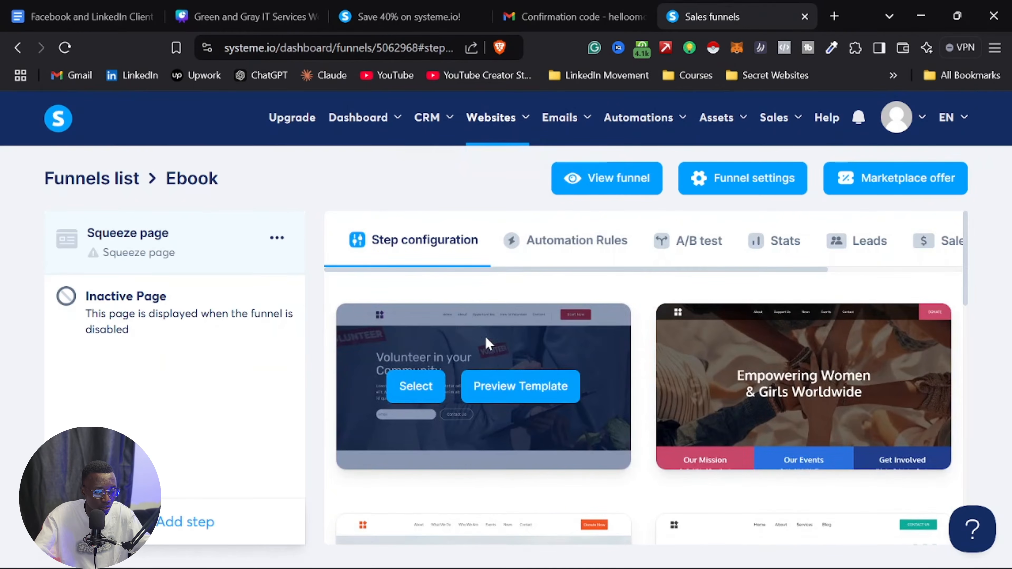
scroll(638, 287, down, 3)
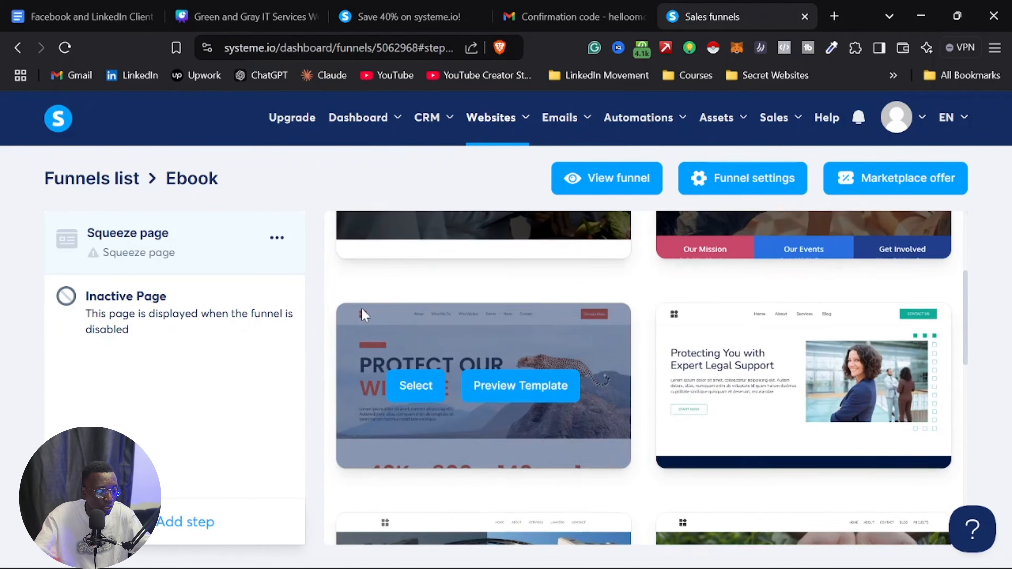
scroll(362, 317, up, 2)
click(275, 238)
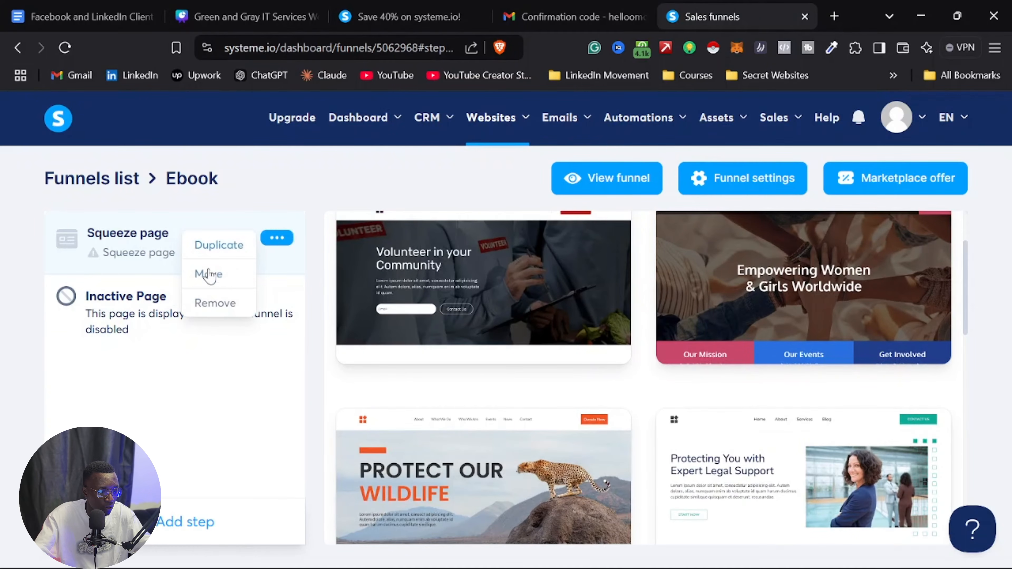
scroll(572, 344, down, 5)
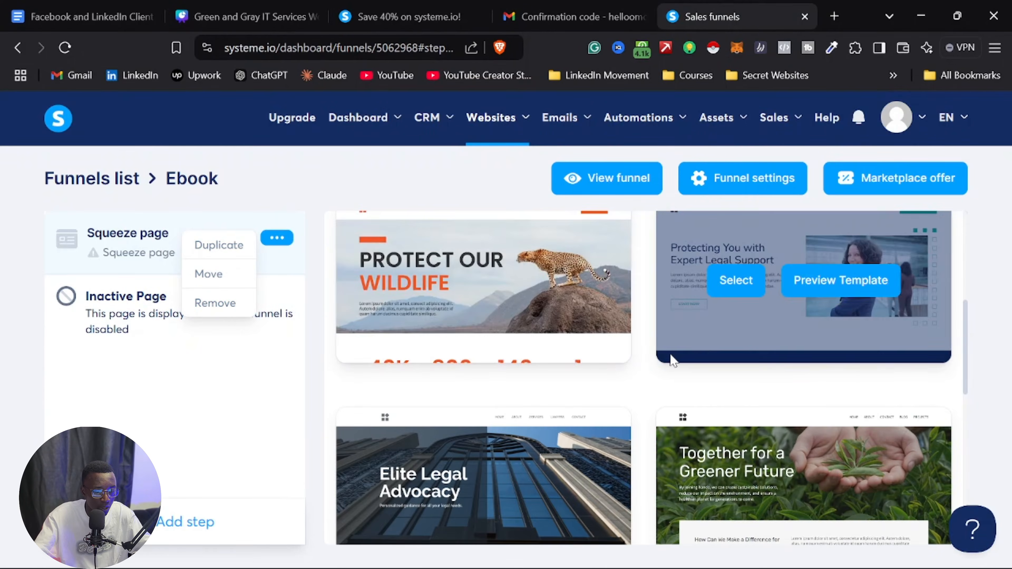
scroll(729, 287, up, 2)
scroll(336, 343, down, 4)
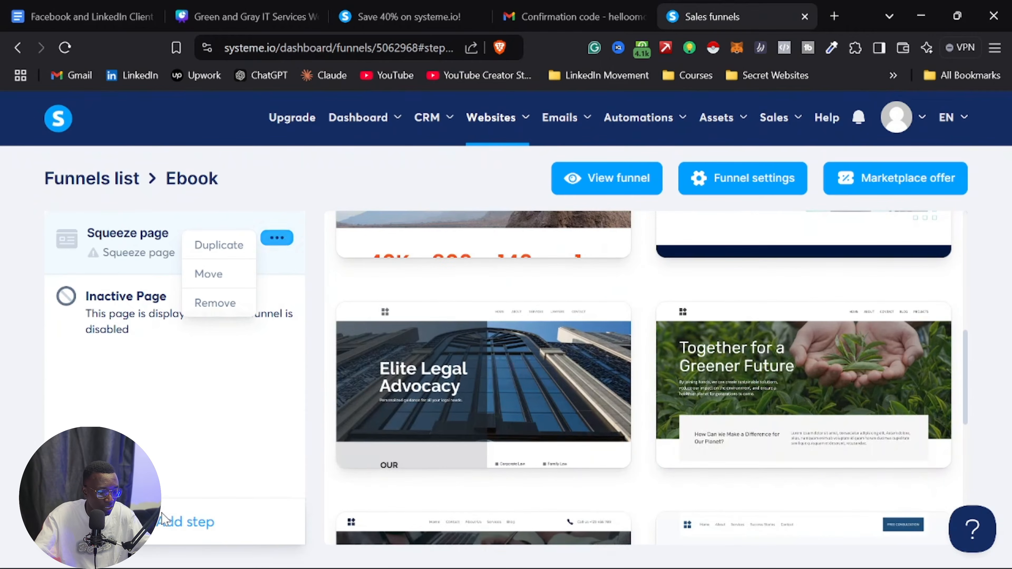
click(165, 521)
click(424, 371)
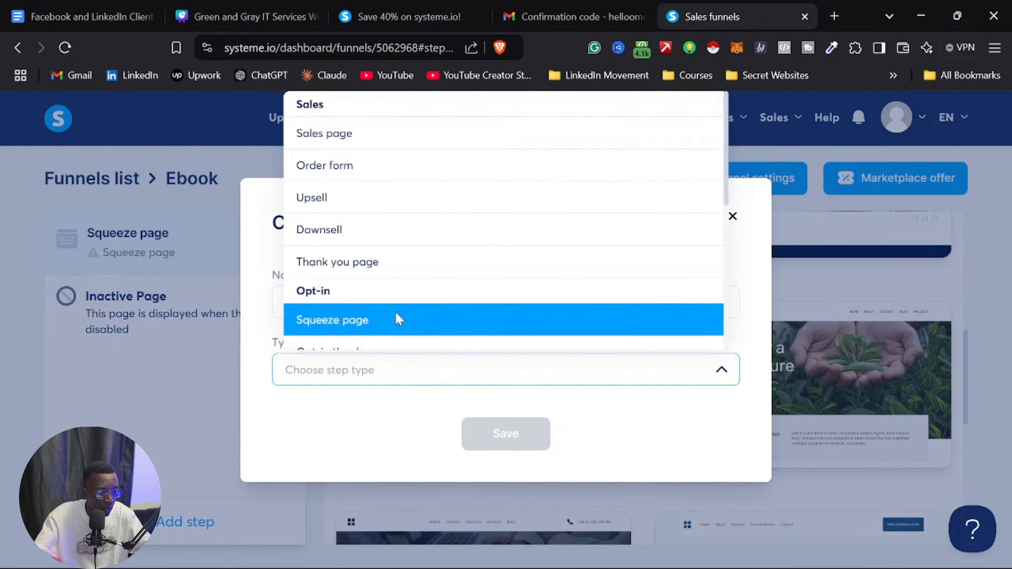
scroll(406, 226, down, 3)
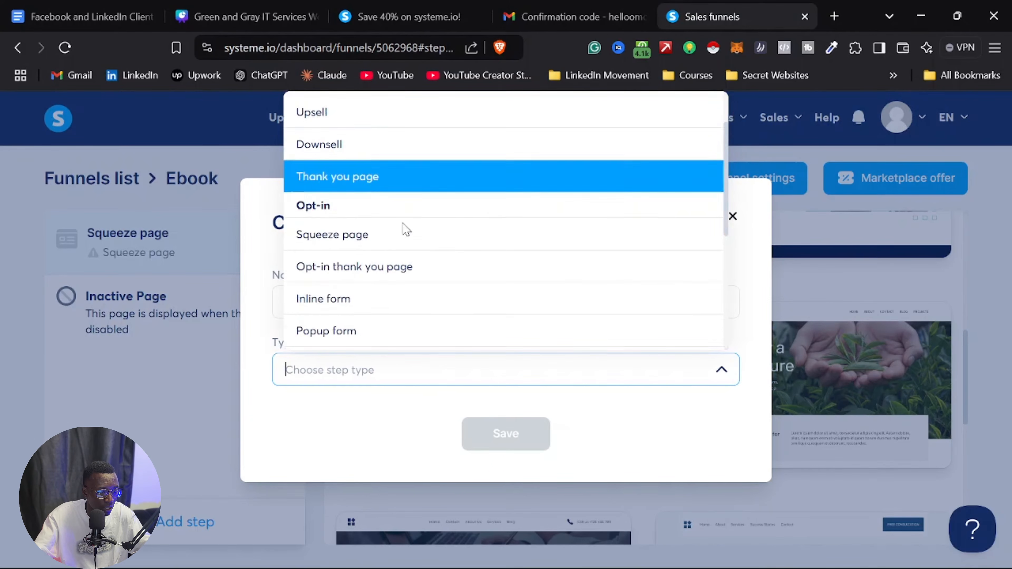
scroll(397, 248, down, 3)
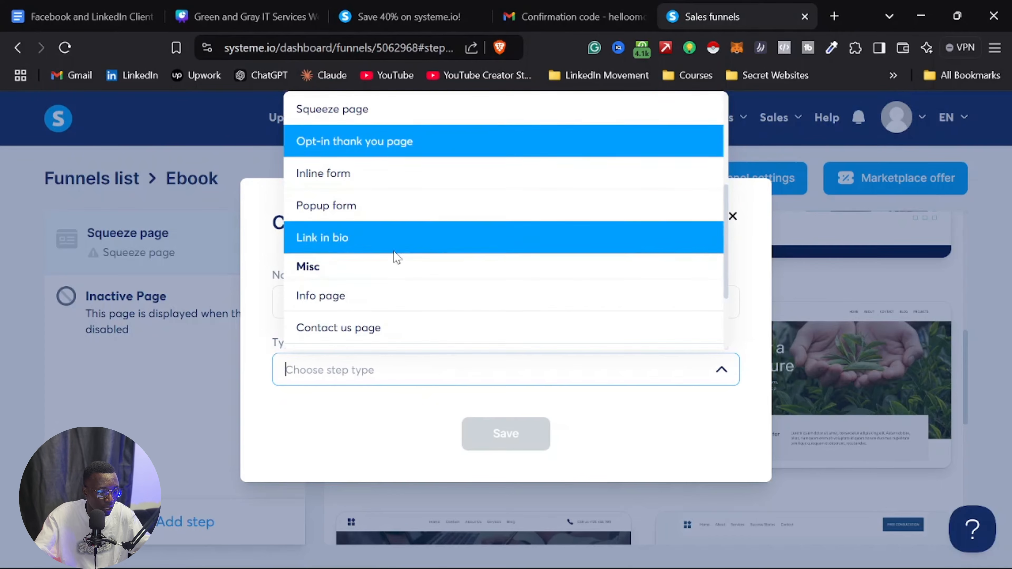
scroll(393, 227, up, 5)
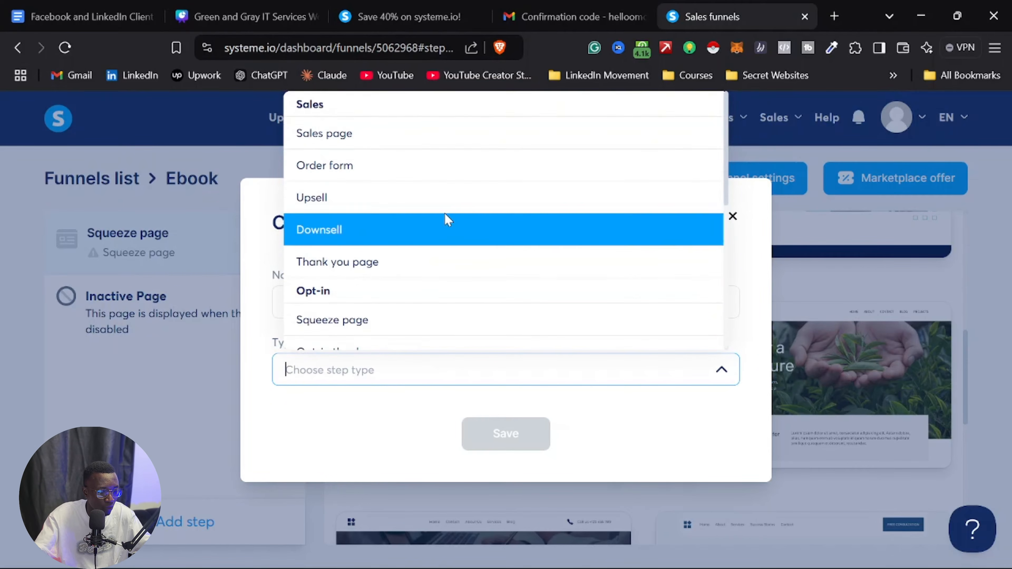
click(199, 409)
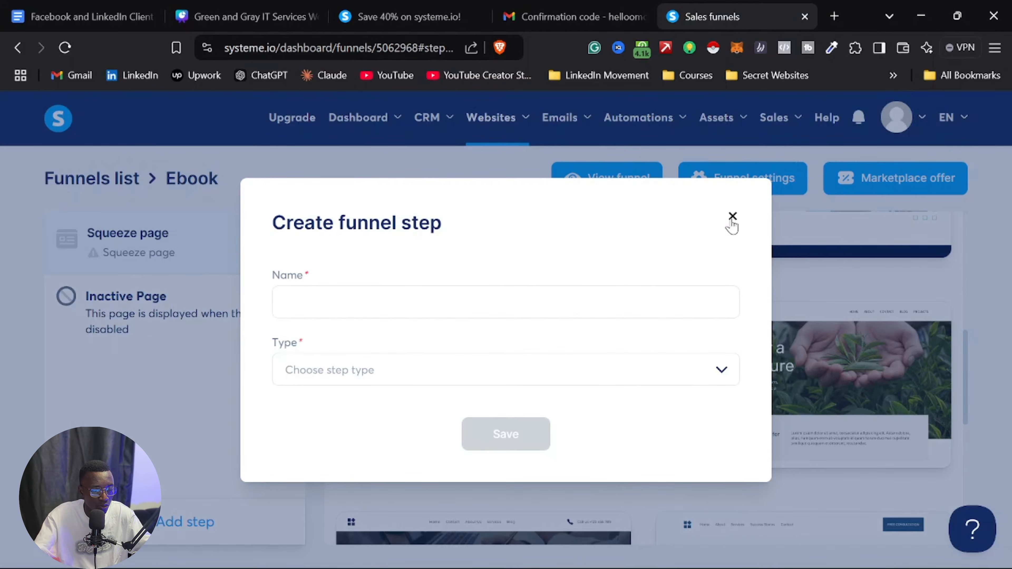
click(733, 217)
Step: Apply the Volunteer in your Community template to the Squeeze page and open the page for editing
scroll(511, 358, up, 5)
scroll(594, 379, down, 6)
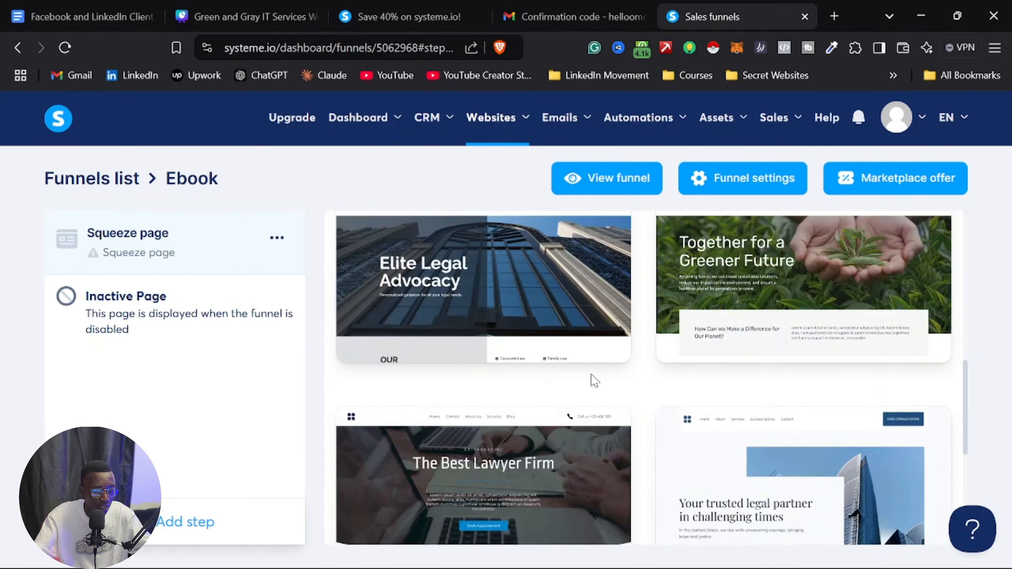
scroll(622, 378, down, 5)
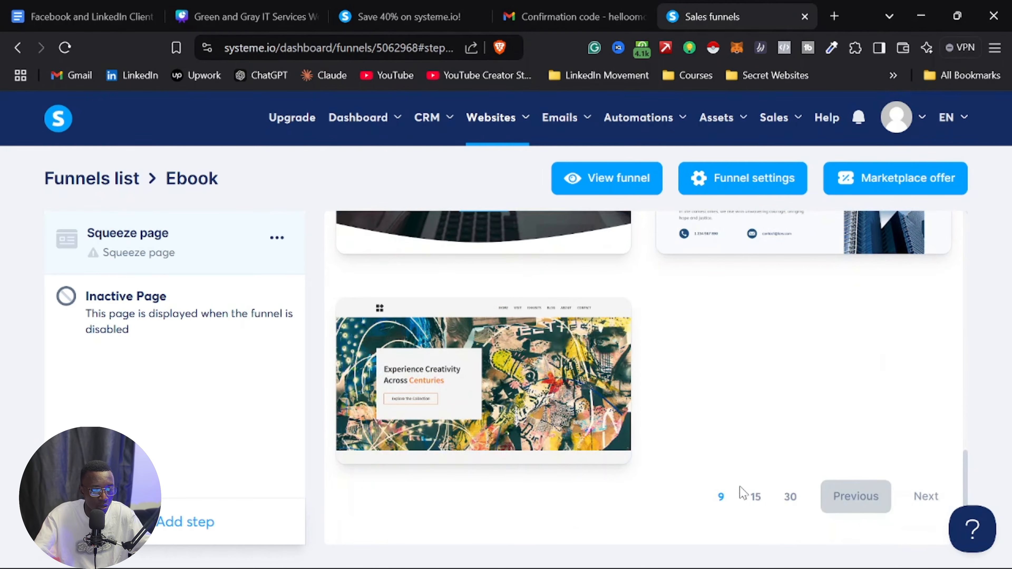
scroll(417, 394, up, 10)
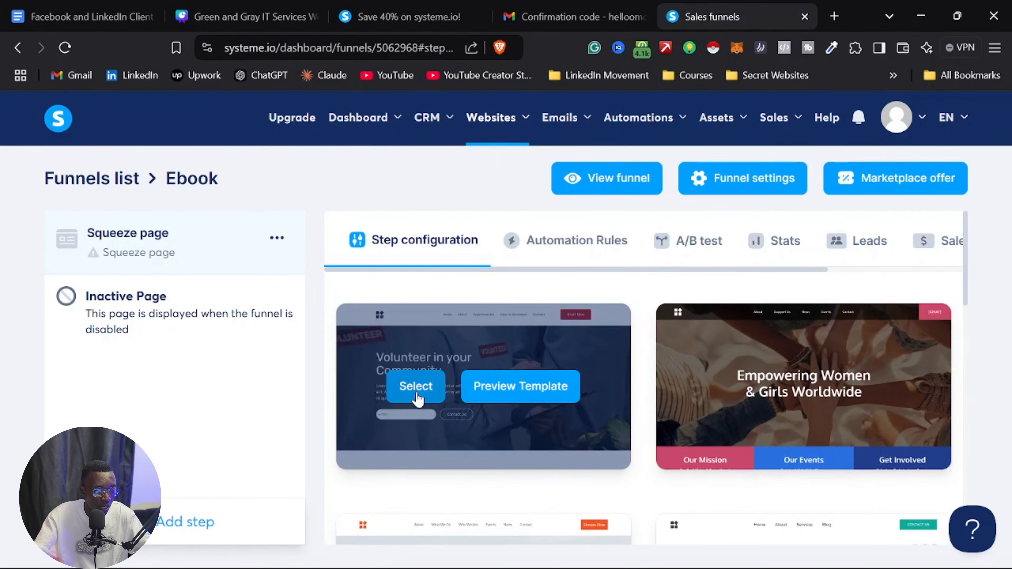
click(417, 387)
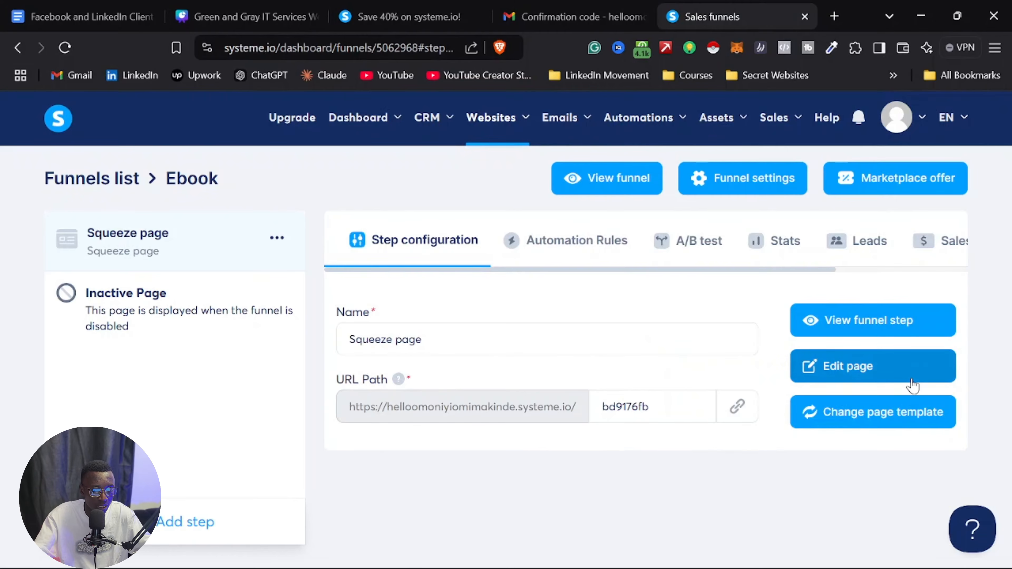
click(853, 367)
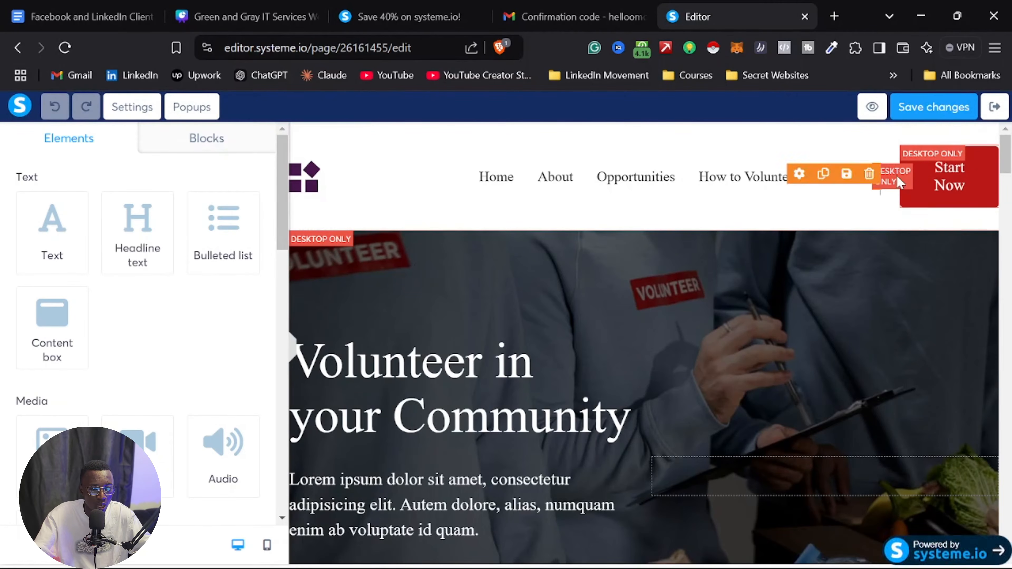
Step: Delete the Start Now button and the header section holding the logo and navigation links
click(987, 156)
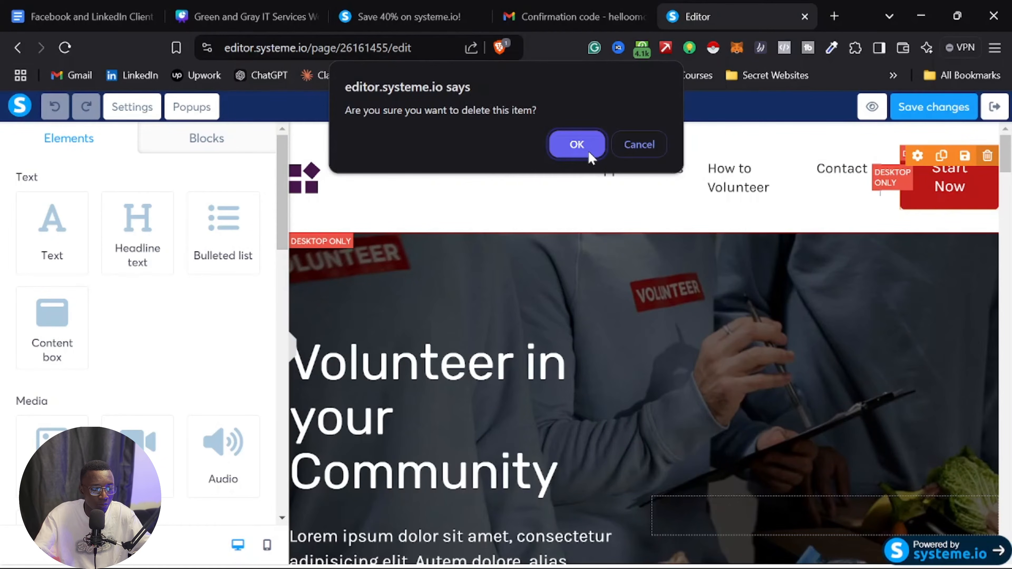
click(643, 149)
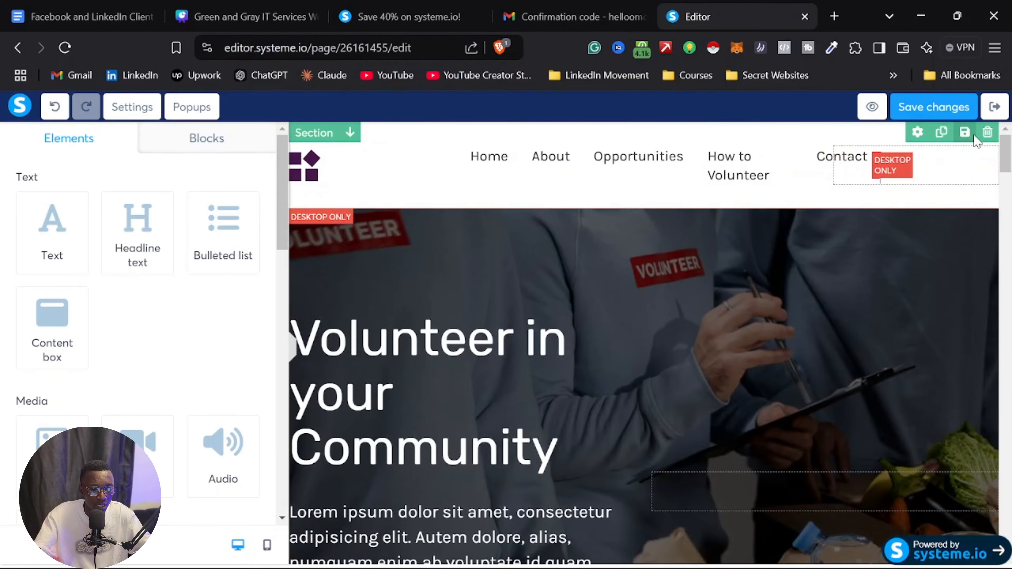
click(988, 132)
click(568, 143)
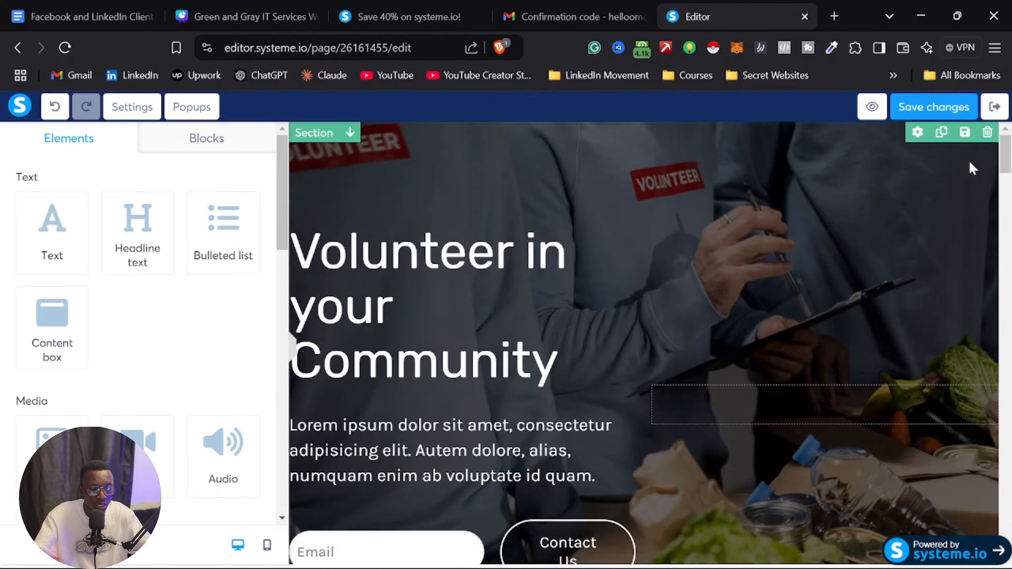
Step: Delete the Volunteer in your Community hero, the Why You Should Volunteer section and the quote section
click(987, 132)
click(602, 151)
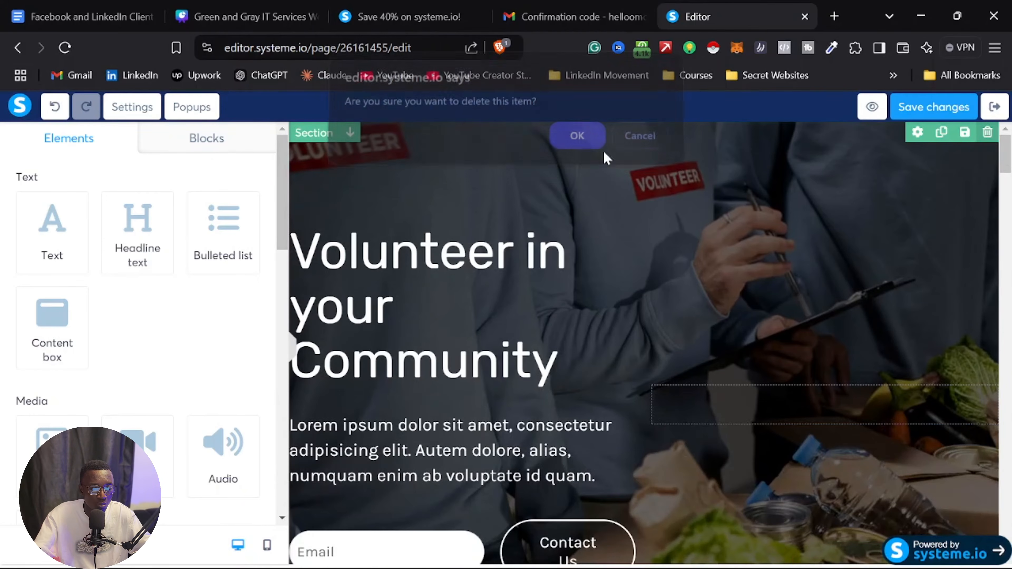
click(988, 133)
click(623, 144)
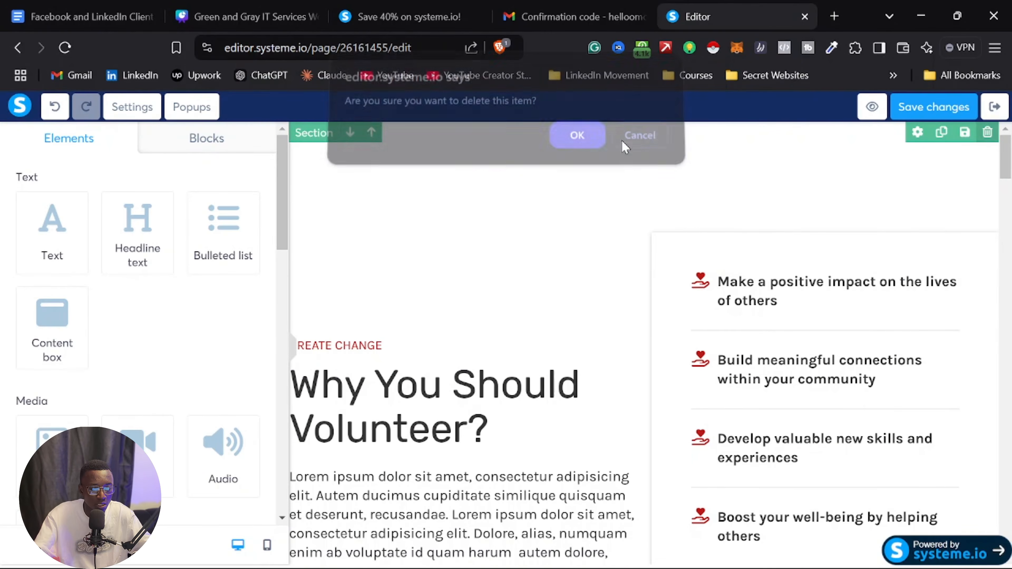
click(987, 132)
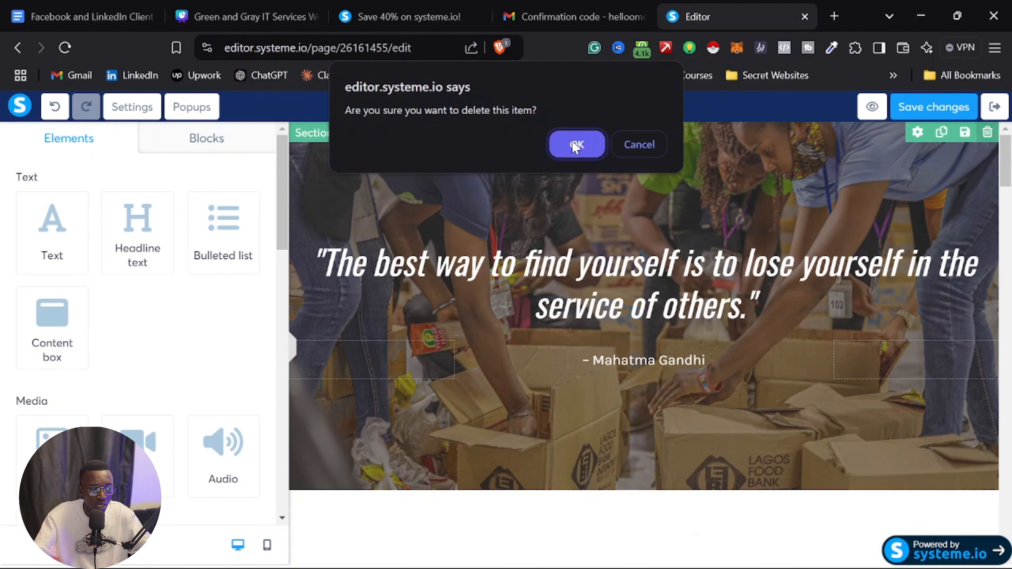
click(576, 144)
Step: Delete the remaining How to Volunteer, Get Involved Today, FAQs and footer sections to empty the page
click(988, 134)
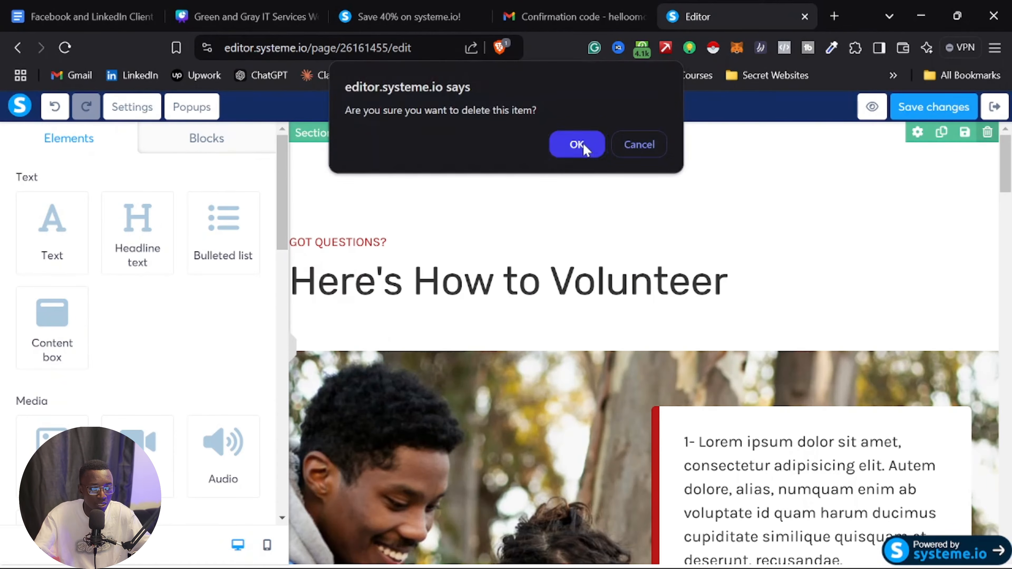
click(578, 144)
click(987, 134)
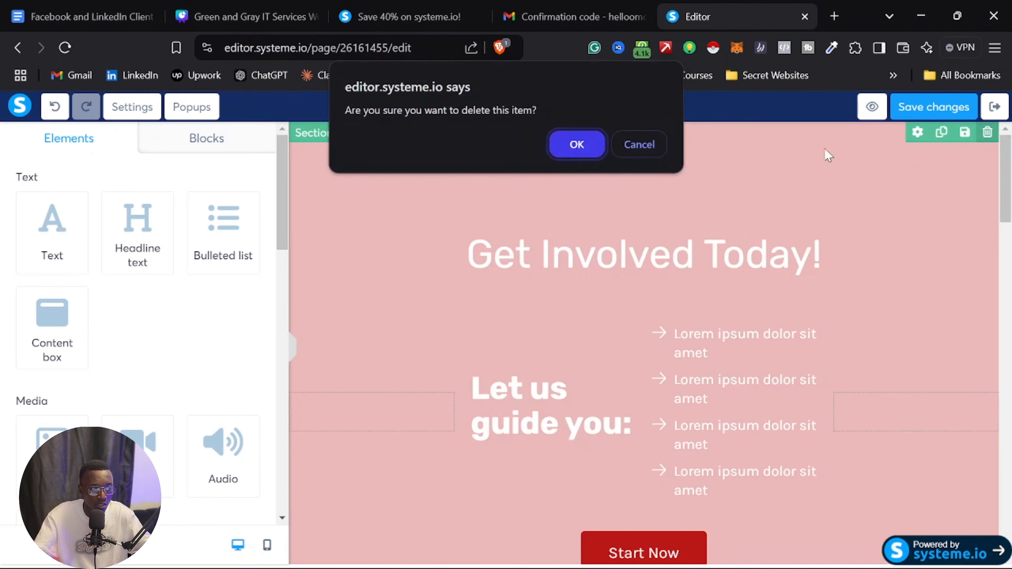
click(578, 144)
click(988, 133)
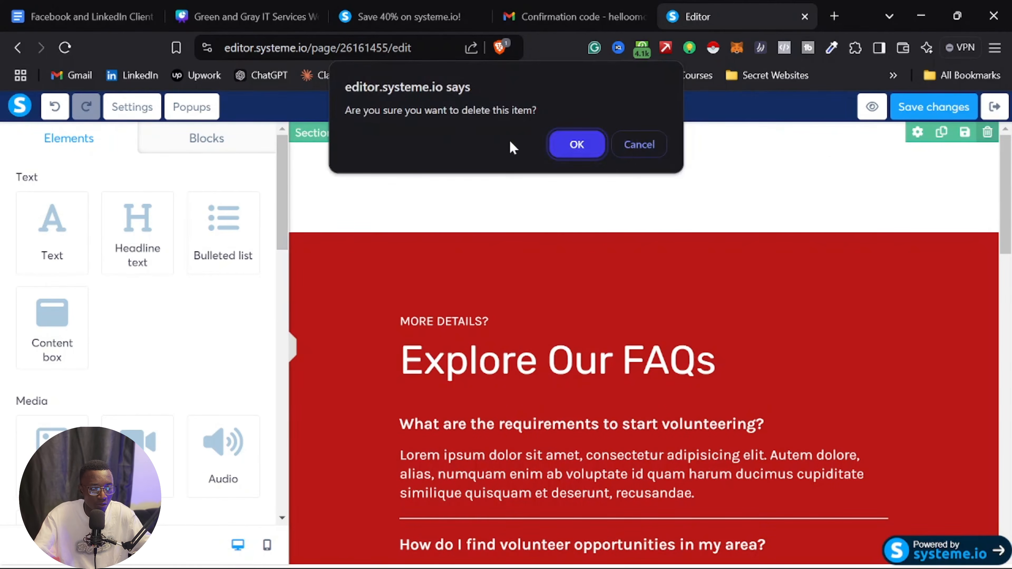
click(586, 146)
click(986, 134)
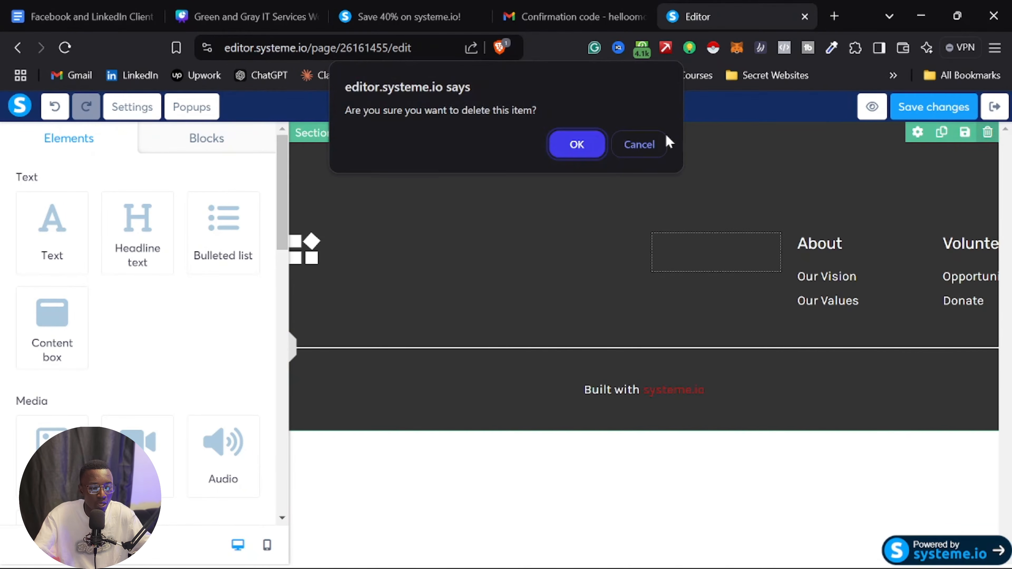
click(590, 148)
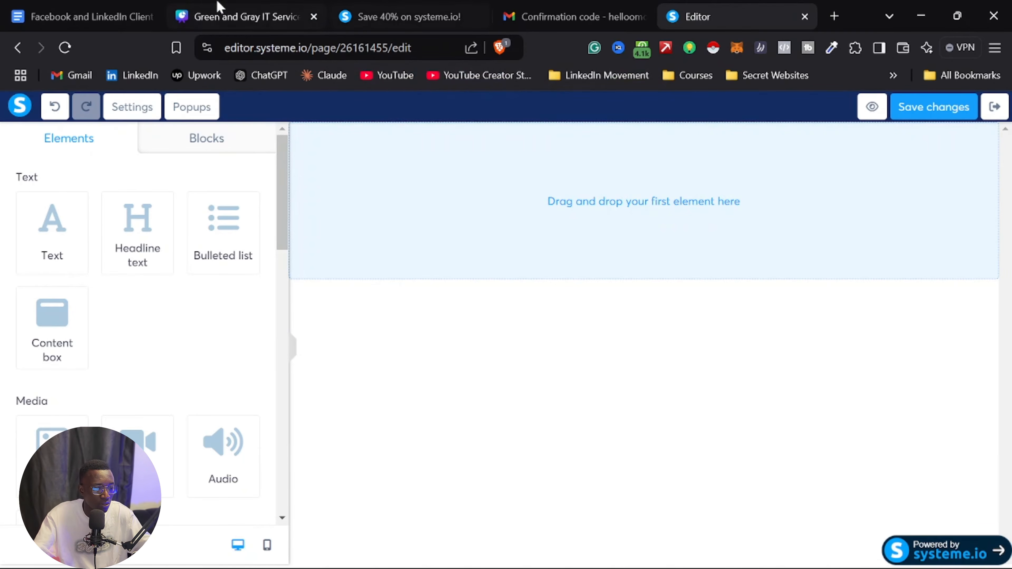
Step: Close the Gmail confirmation, systeme.io offer and Green and Gray IT Services browser tabs, keeping the document and page editor open
click(160, 15)
scroll(352, 197, up, 8)
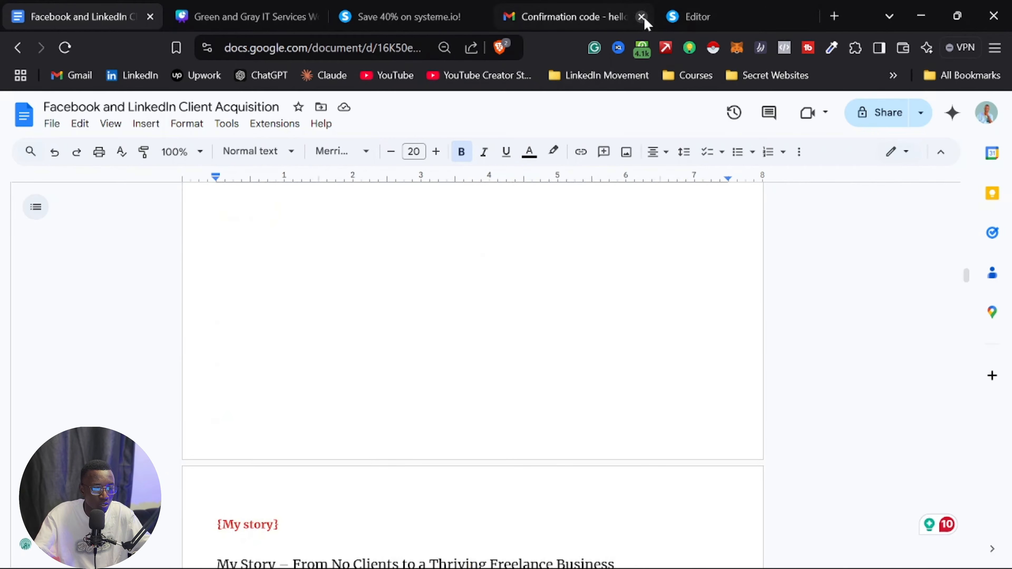
click(645, 17)
click(571, 22)
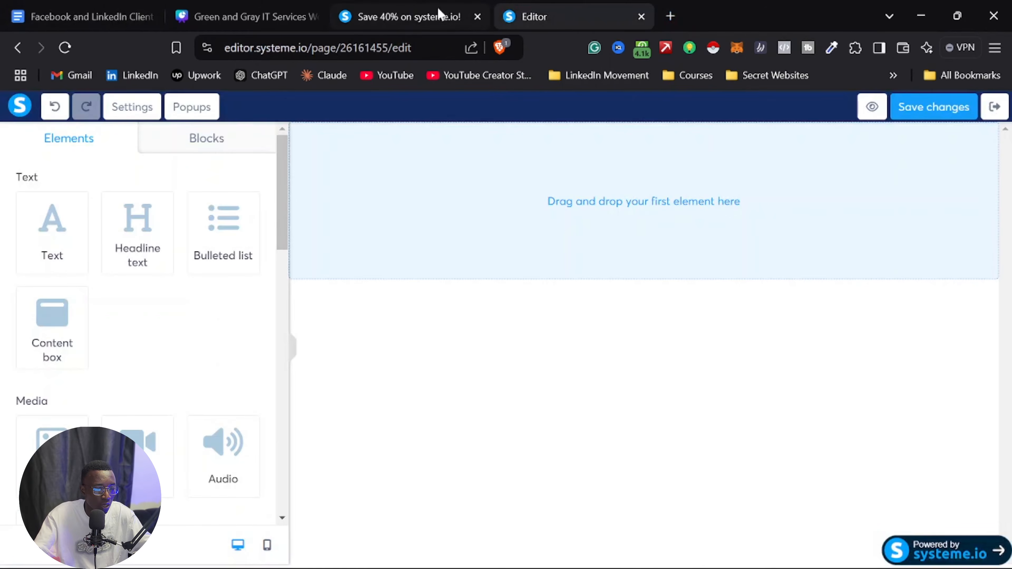
click(478, 17)
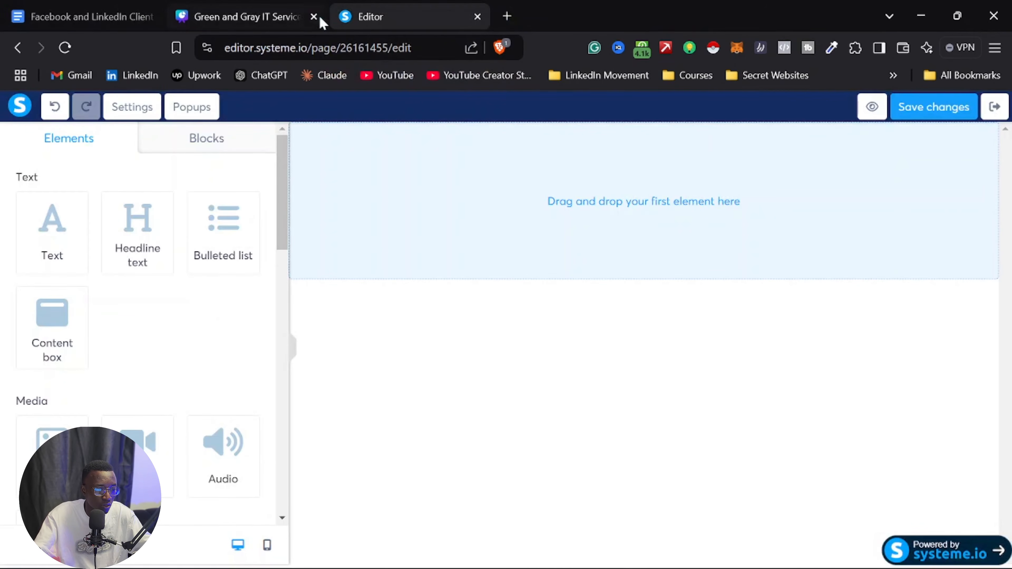
click(314, 16)
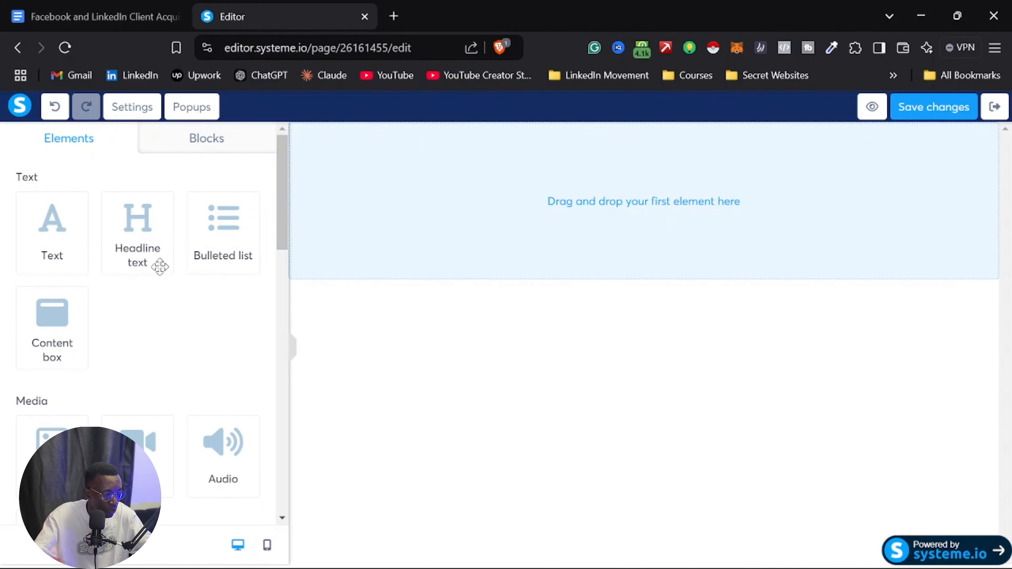
Step: Add a headline text element to the empty page and copy the {Headline} sentence from the Facebook and LinkedIn Client Acquisition document
drag(145, 251, 638, 223)
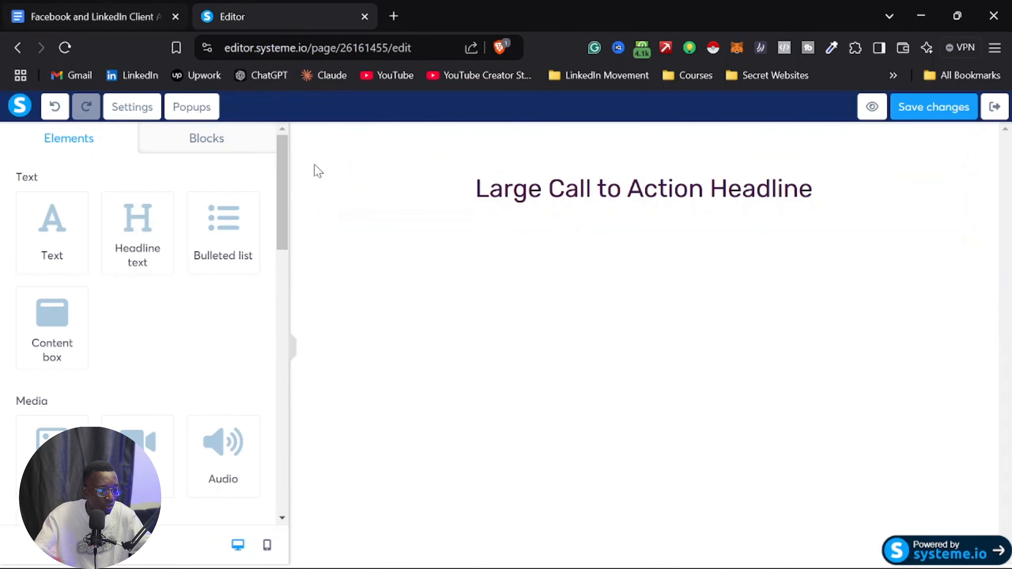
click(154, 17)
scroll(310, 399, up, 20)
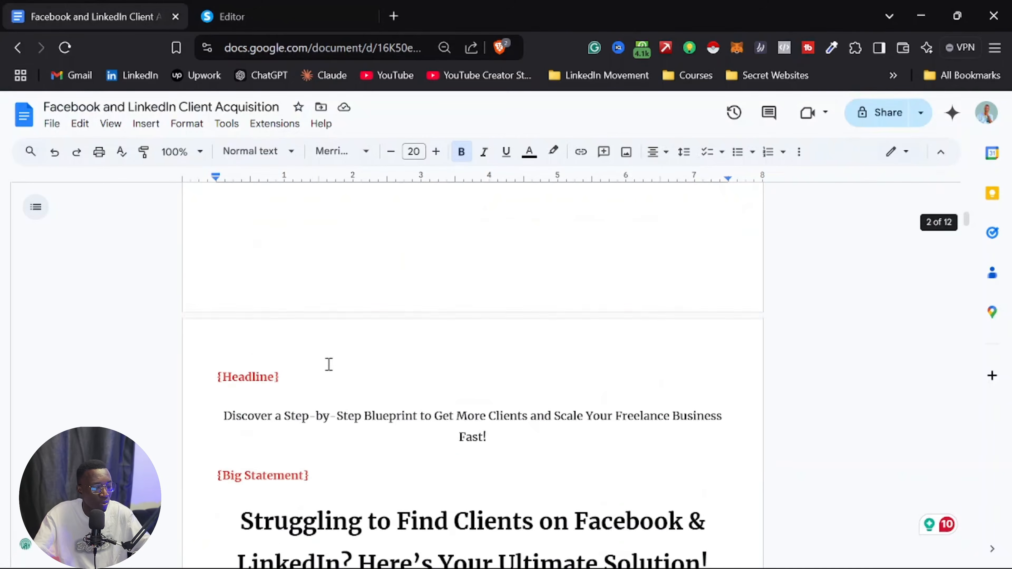
scroll(320, 411, down, 4)
triple_click(322, 414)
key(ctrl+c)
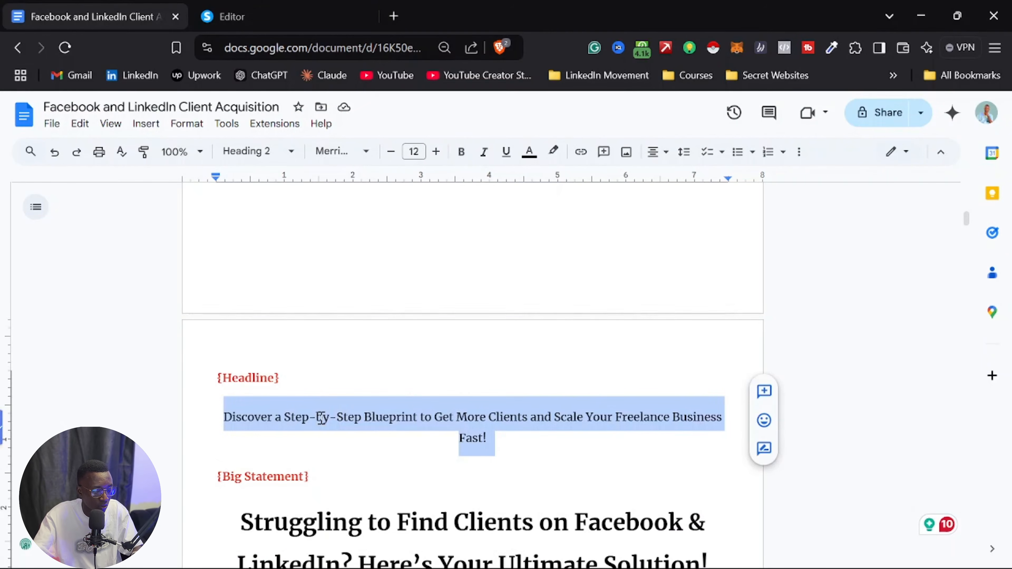
Step: Switch to the systeme.io page editor and replace the placeholder headline text with the copied headline sentence
click(235, 6)
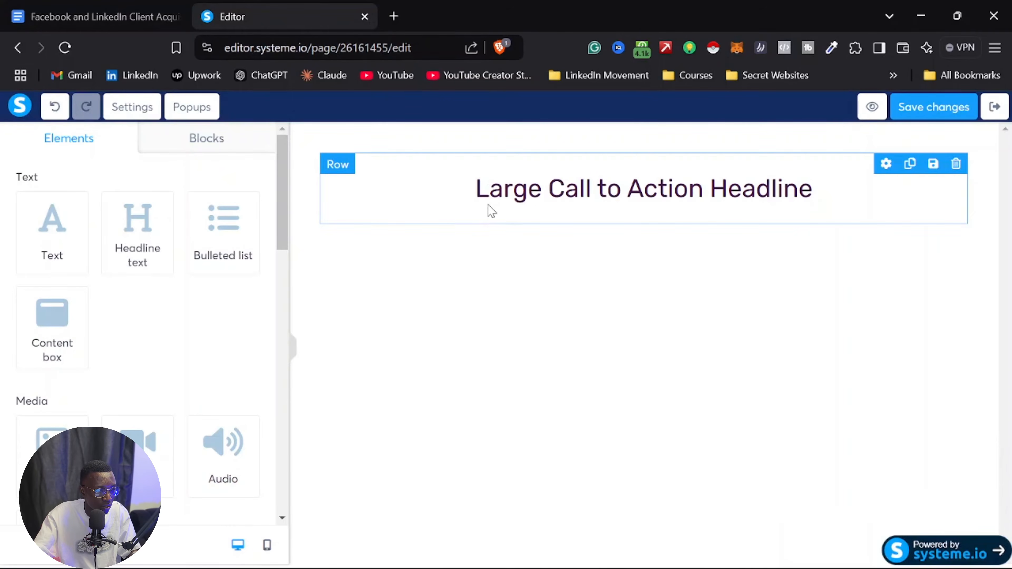
click(453, 212)
click(594, 204)
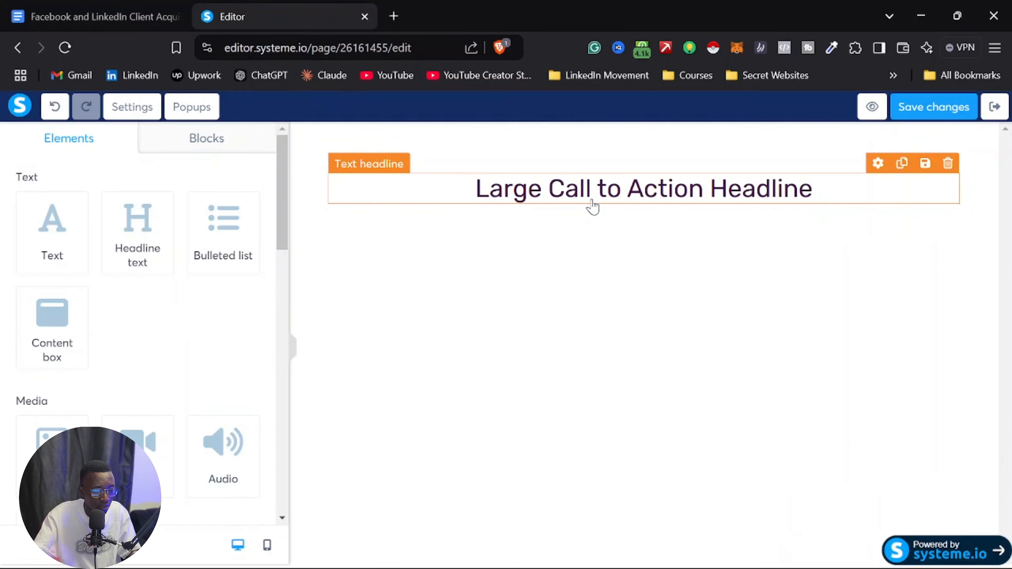
double_click(603, 194)
key(ctrl+v)
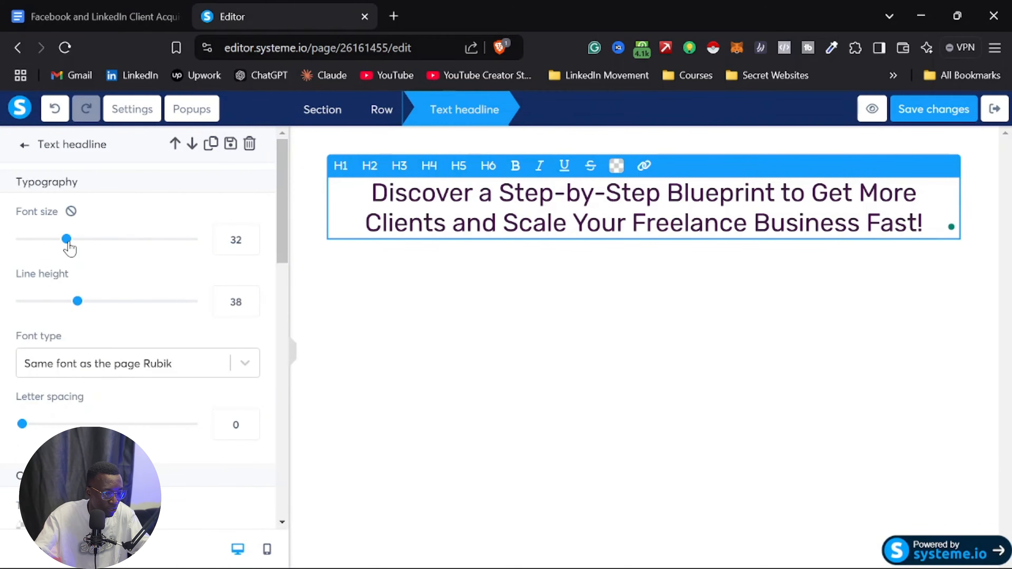
Step: Reduce the headline's font size to 18 and set its font to Poppins from Google Fonts
drag(68, 244, 41, 250)
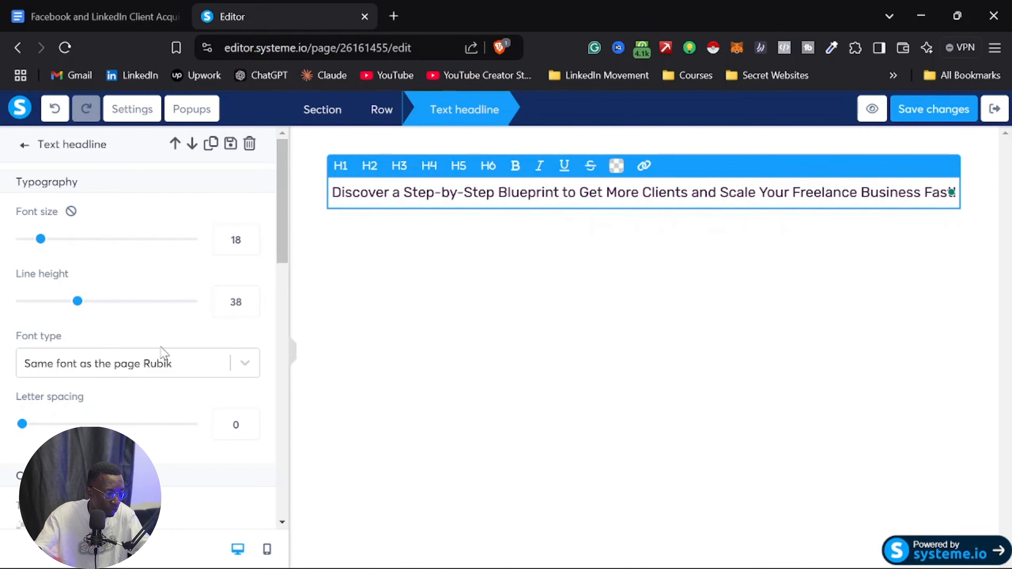
click(239, 365)
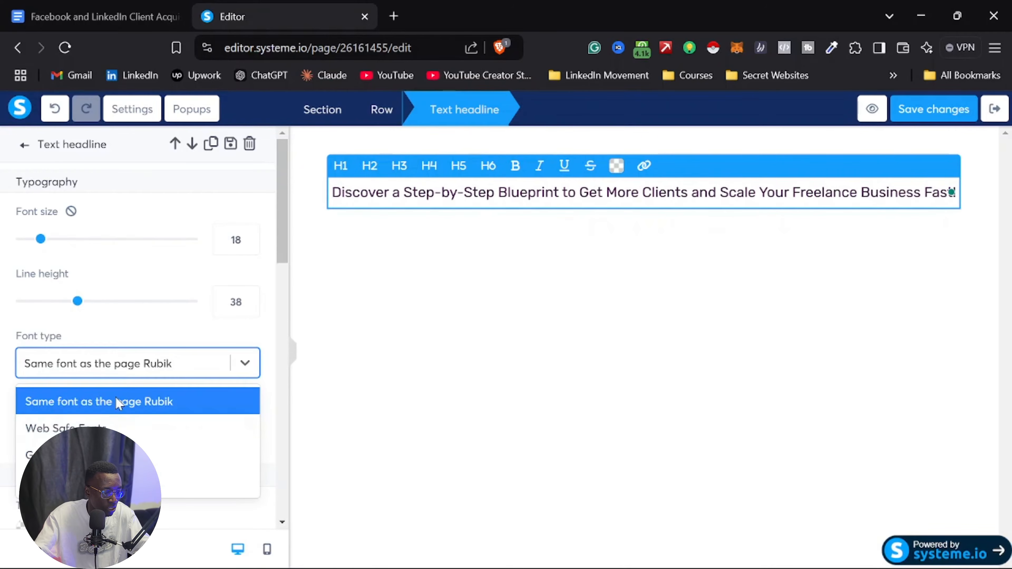
click(120, 453)
click(116, 409)
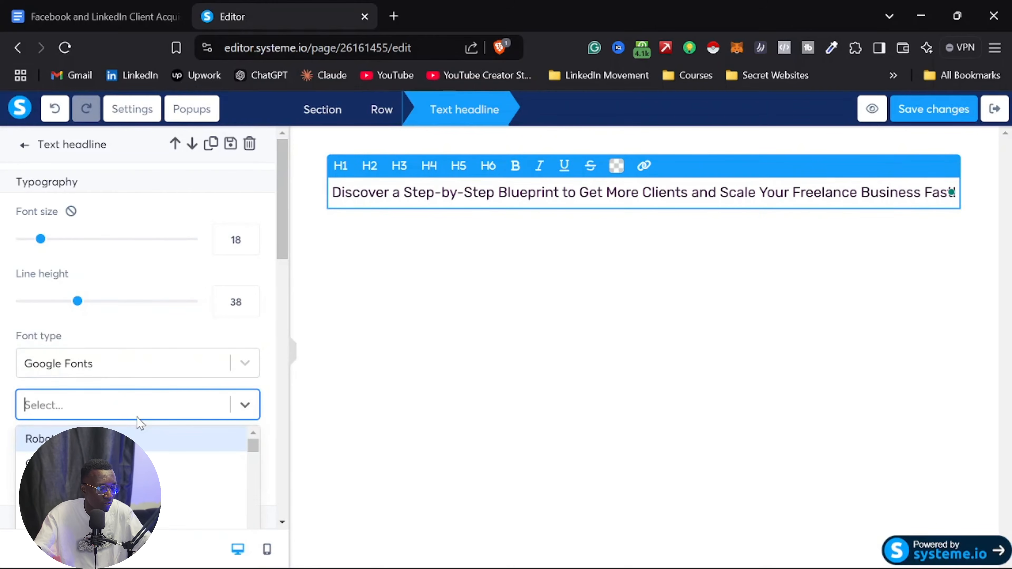
text(popp)
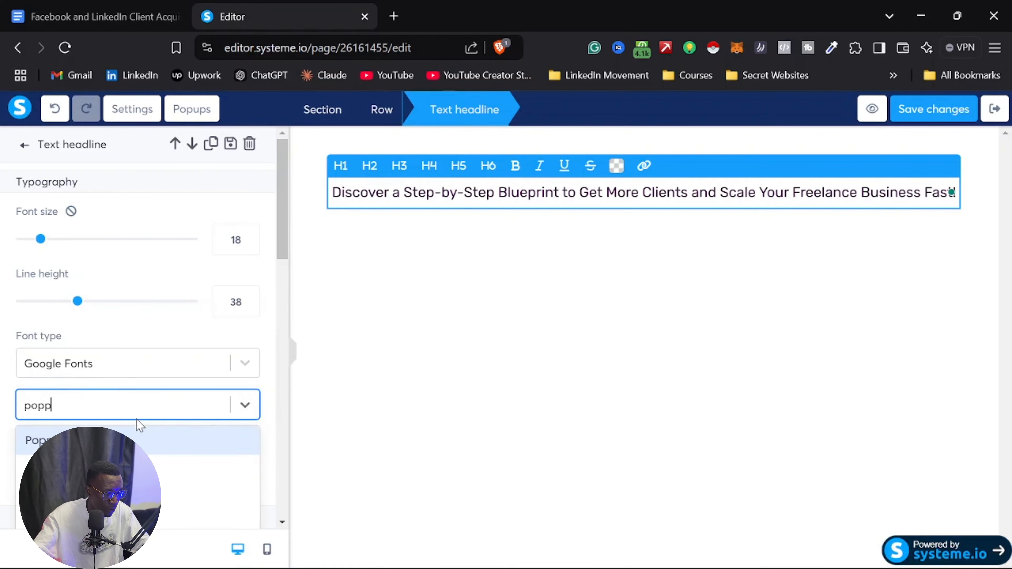
click(113, 432)
scroll(118, 394, down, 3)
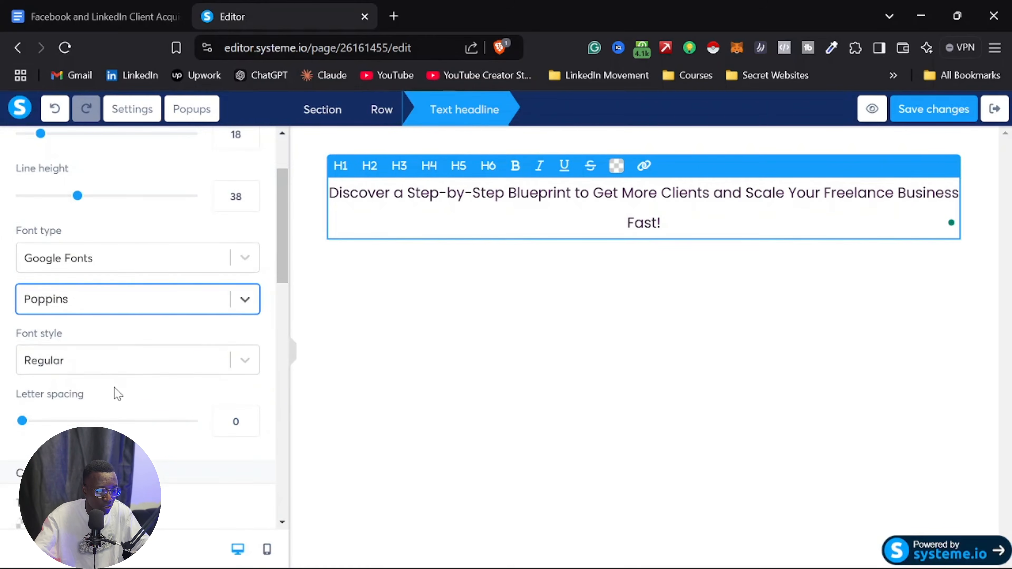
Step: Set the Discover a Step-by-Step Blueprint headline's font size to 14
scroll(111, 348, up, 3)
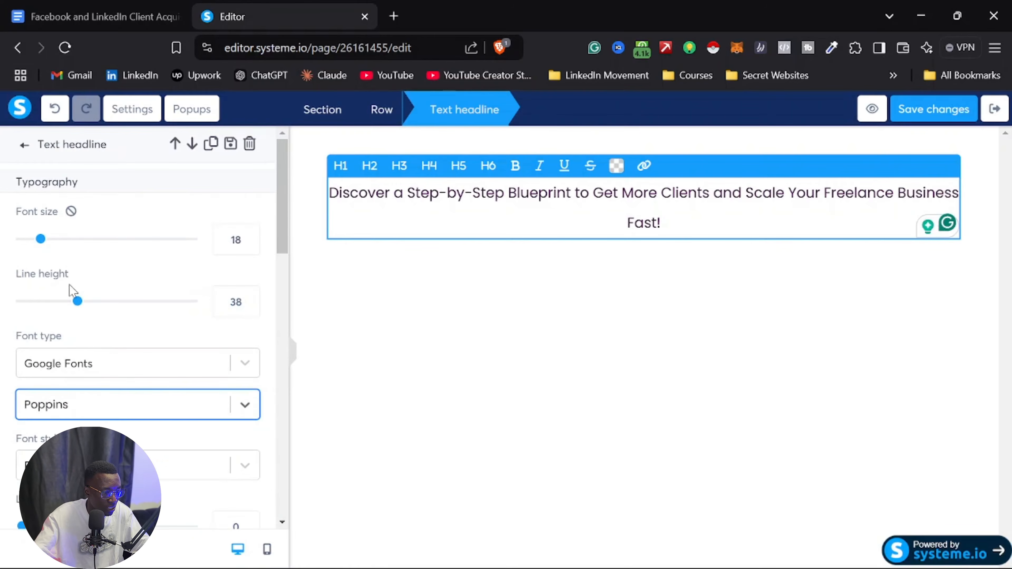
drag(36, 244, 32, 248)
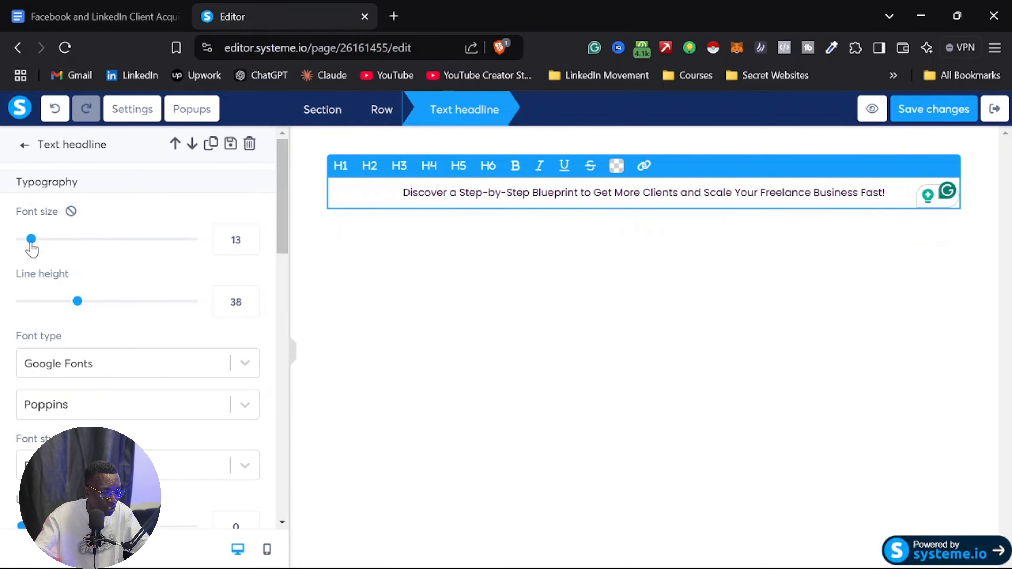
double_click(237, 240)
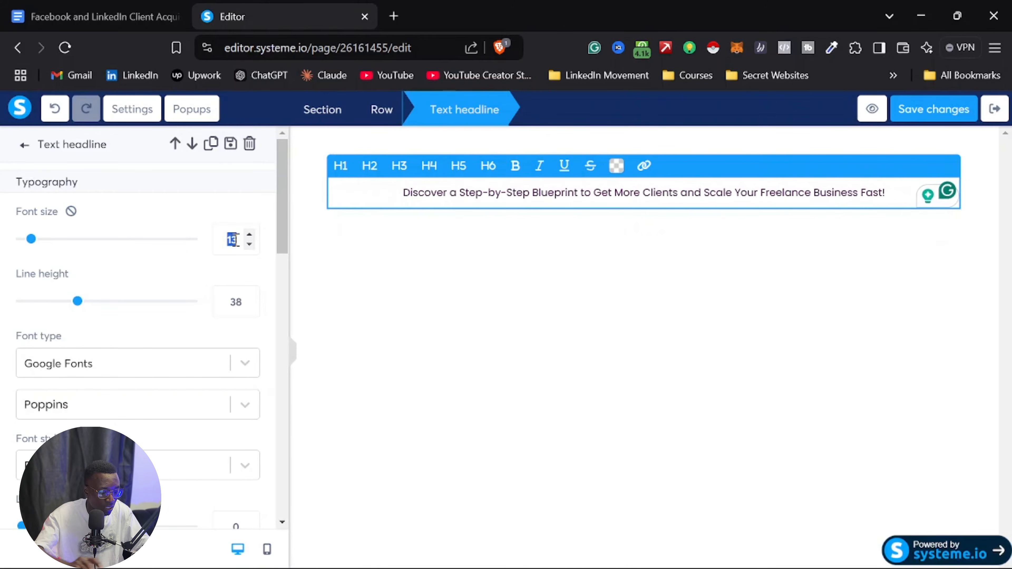
text(14)
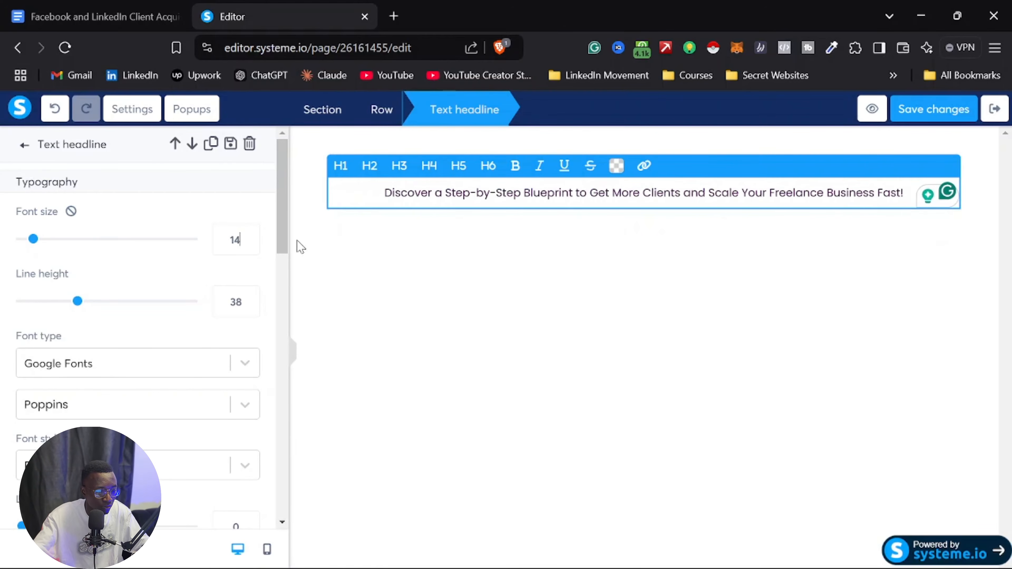
click(494, 259)
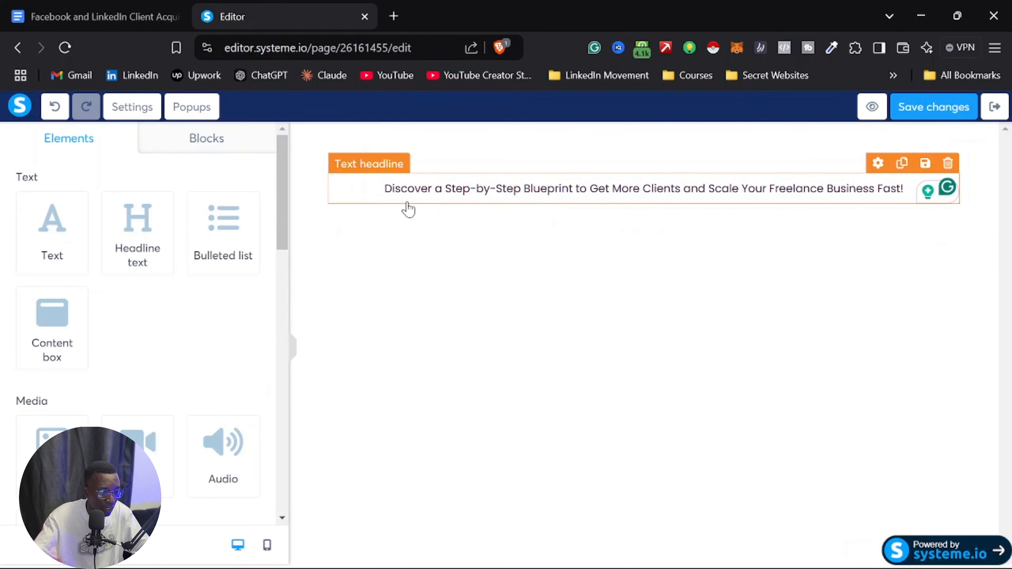
Step: Color the whole Discover a Step-by-Step Blueprint headline dark red using the default colors
click(483, 193)
triple_click(489, 193)
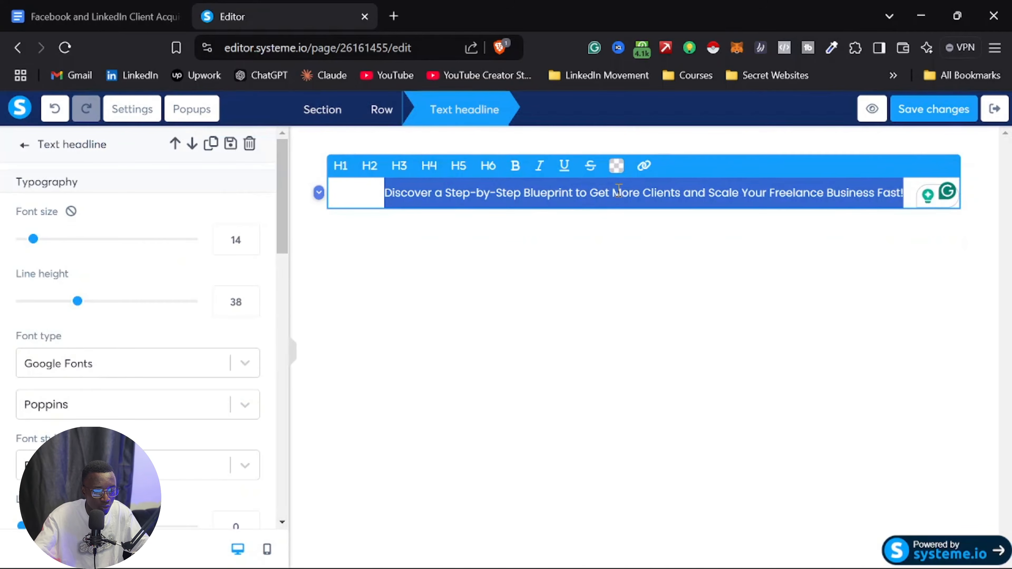
click(617, 167)
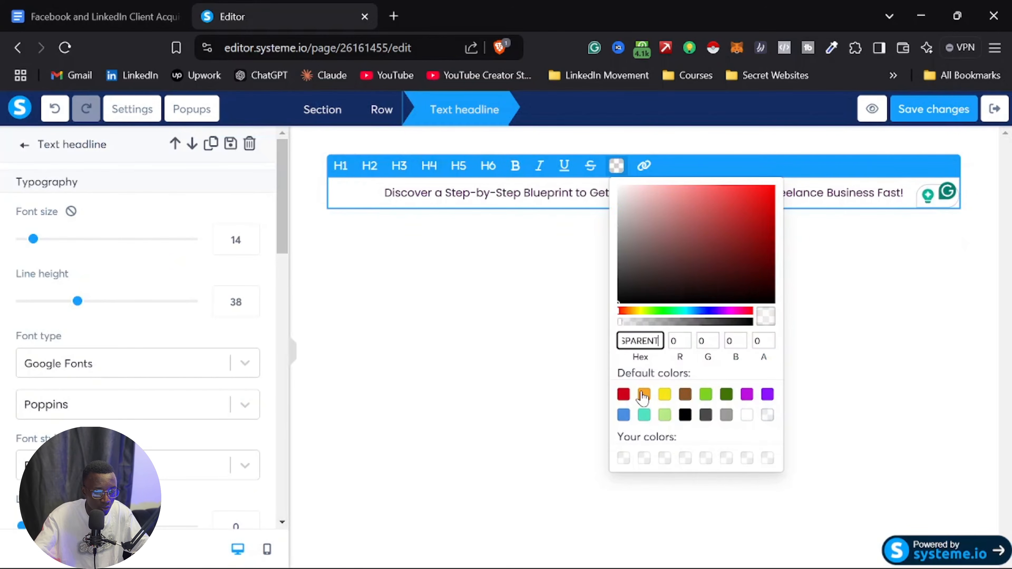
click(624, 396)
click(559, 364)
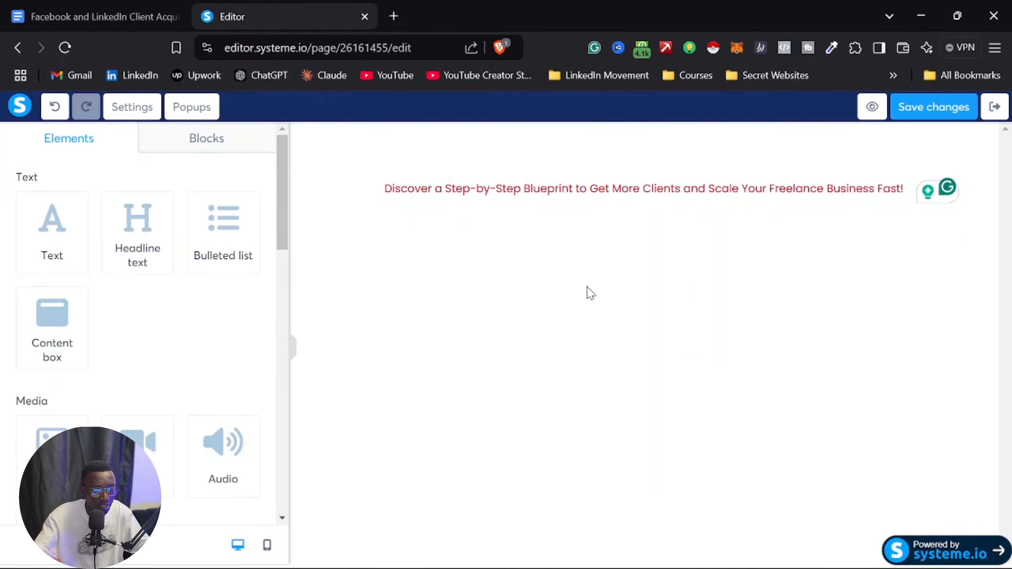
triple_click(657, 195)
click(539, 254)
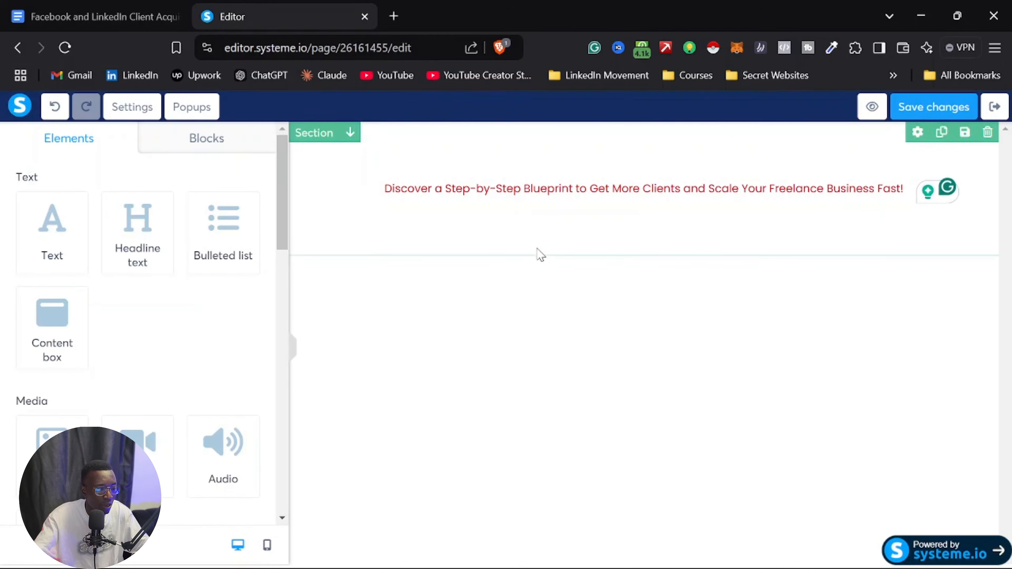
Step: Switch to the Facebook and LinkedIn Client Acquisition document and copy the {Big Statement} text
click(132, 16)
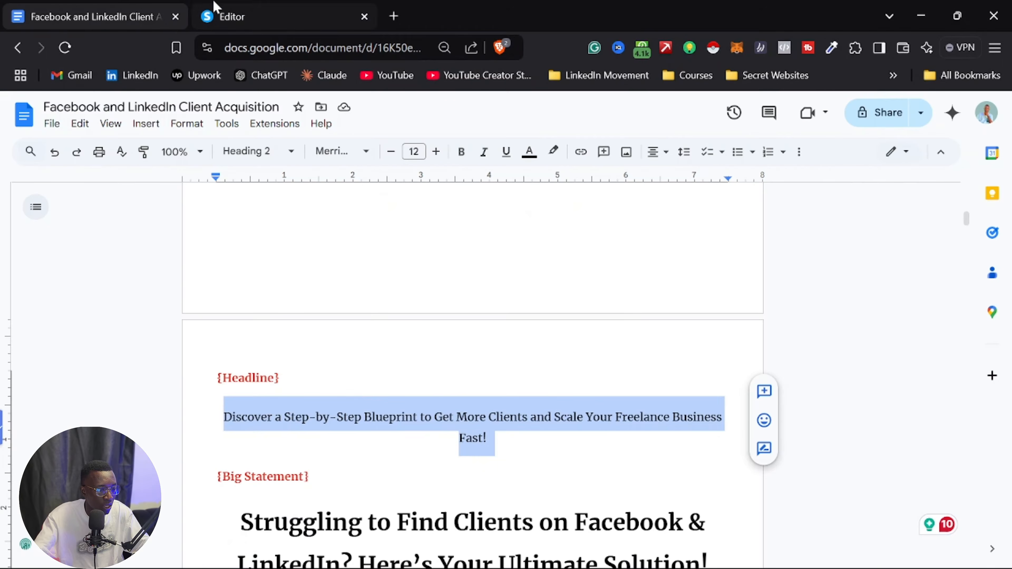
scroll(339, 359, down, 6)
scroll(338, 327, up, 5)
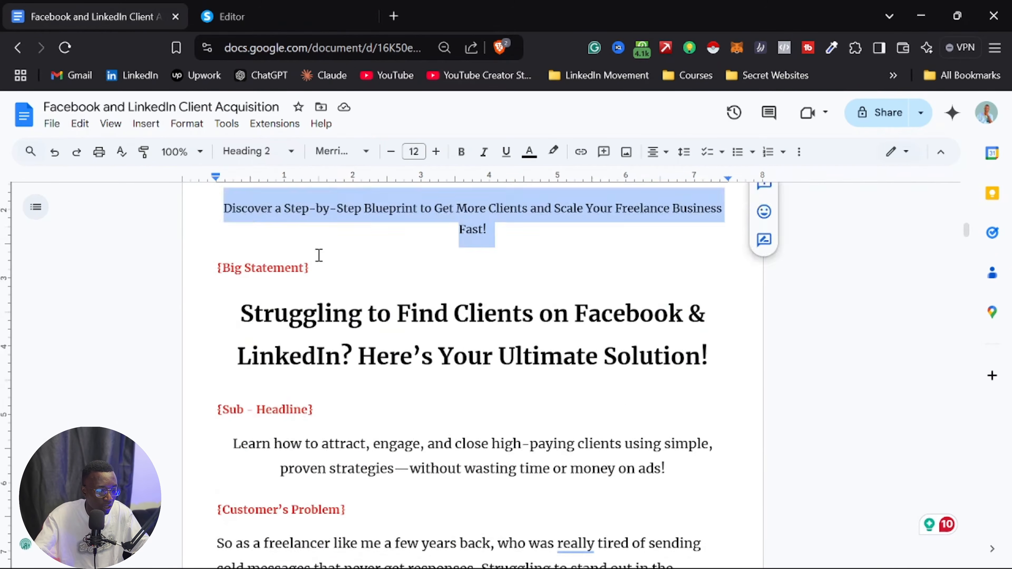
triple_click(365, 426)
key(ctrl+c)
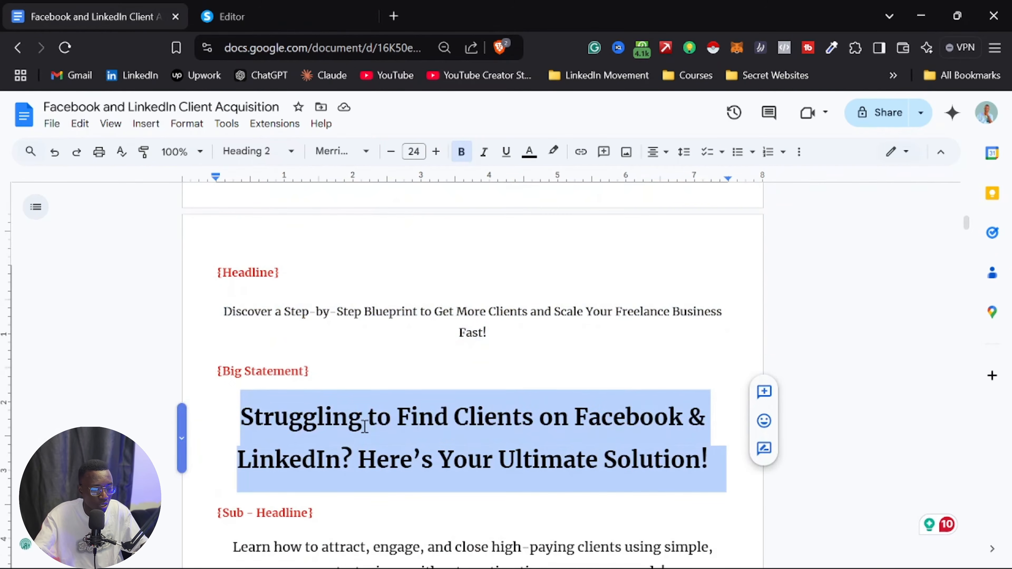
Step: In the page editor, add a second headline text below the red one and replace its placeholder with the copied big statement
click(257, 6)
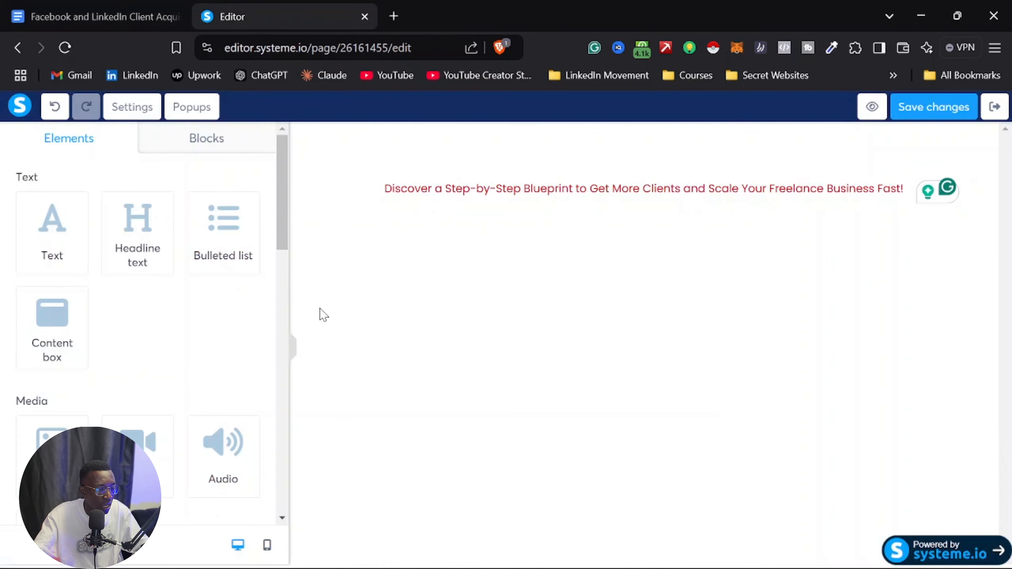
drag(118, 236, 492, 226)
triple_click(476, 265)
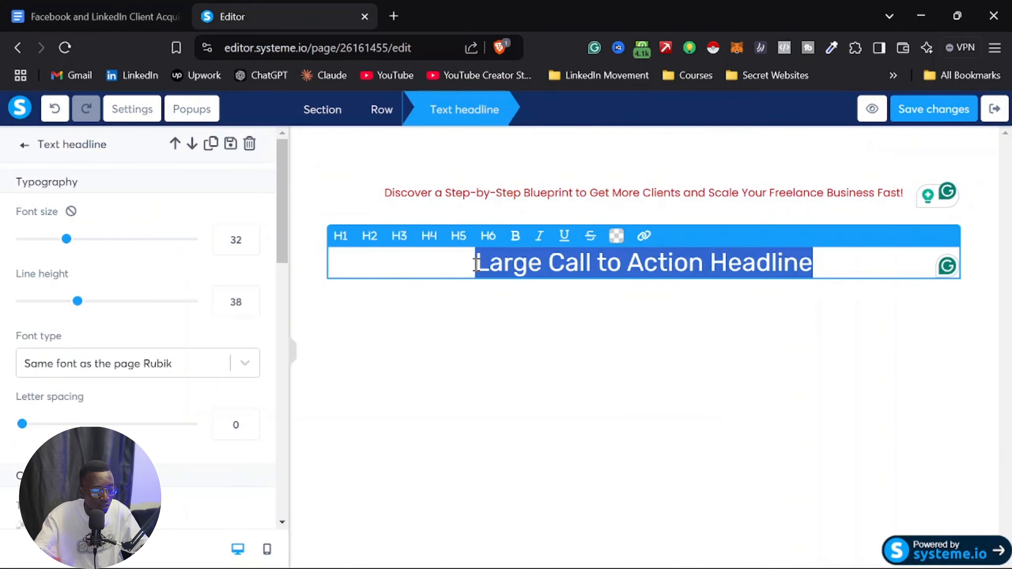
key(ctrl+v)
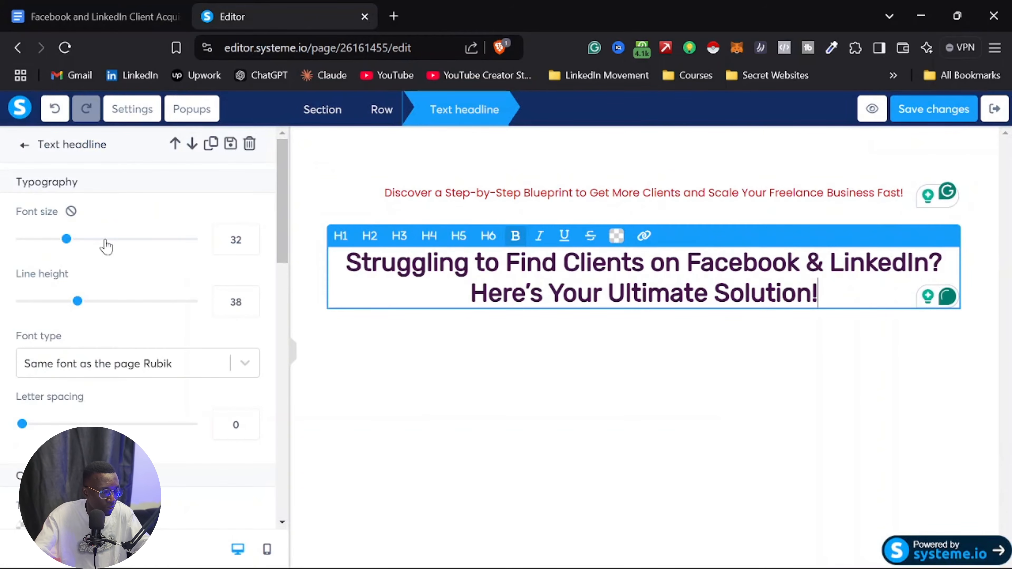
Step: Set the big statement's font to Poppins from Google Fonts and increase its line height to 47
click(244, 363)
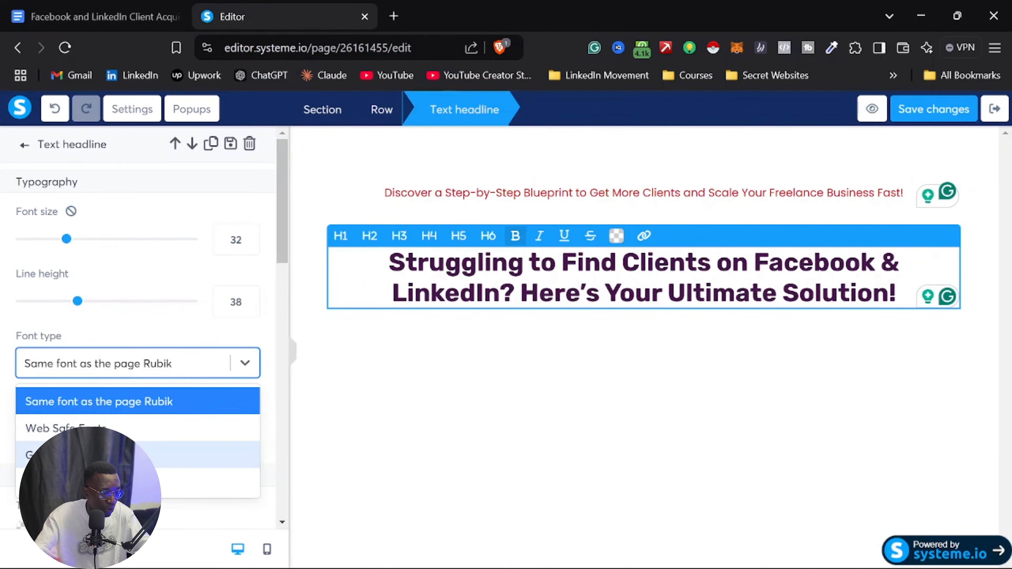
click(134, 455)
click(125, 410)
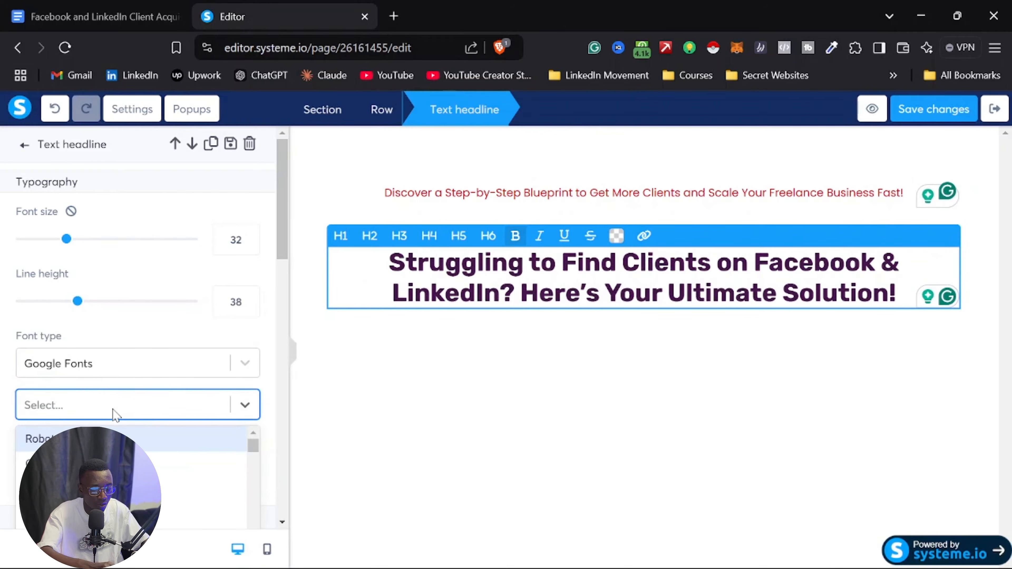
text(Pop)
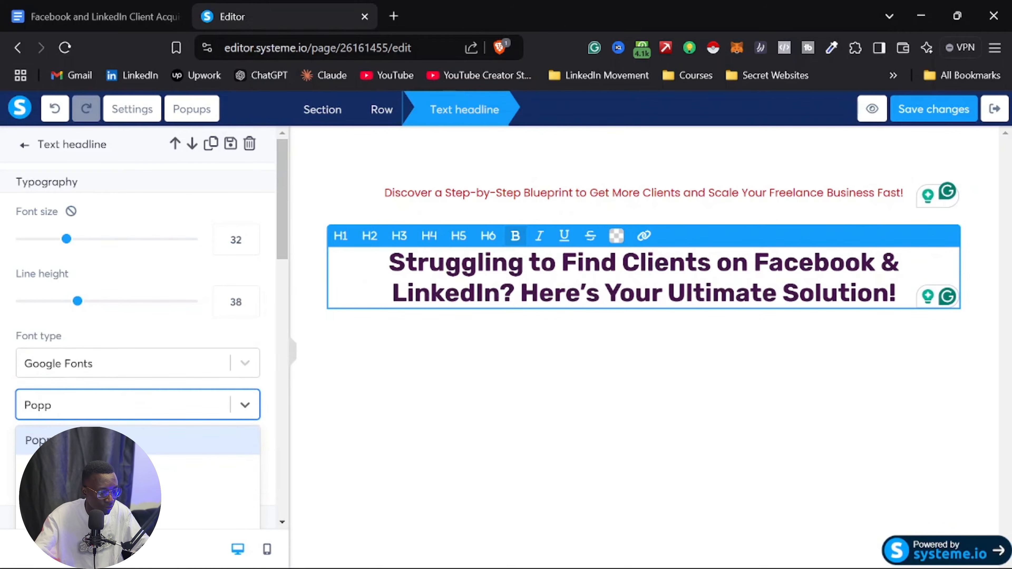
text(p)
click(55, 431)
scroll(99, 371, down, 3)
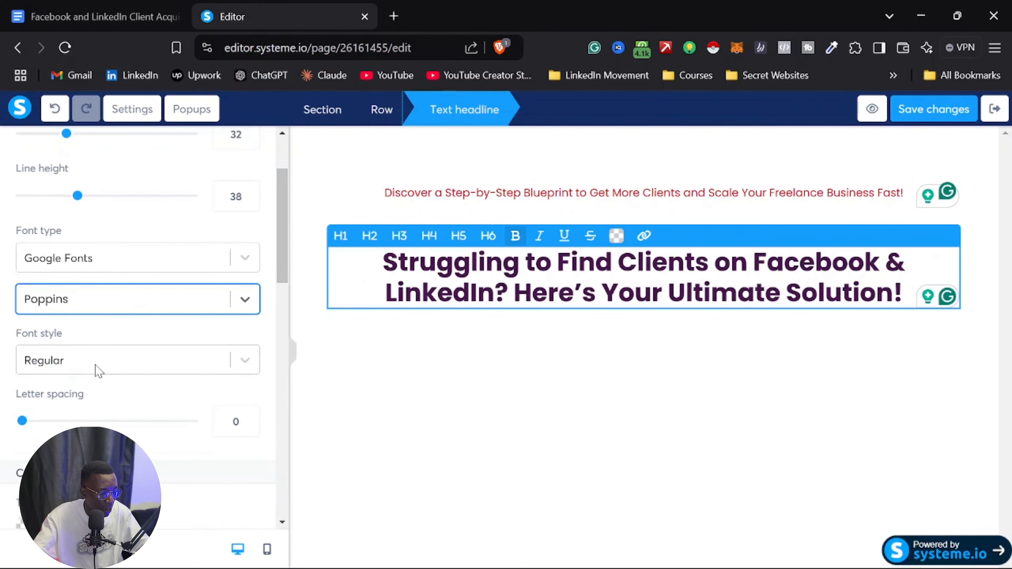
scroll(76, 310, up, 3)
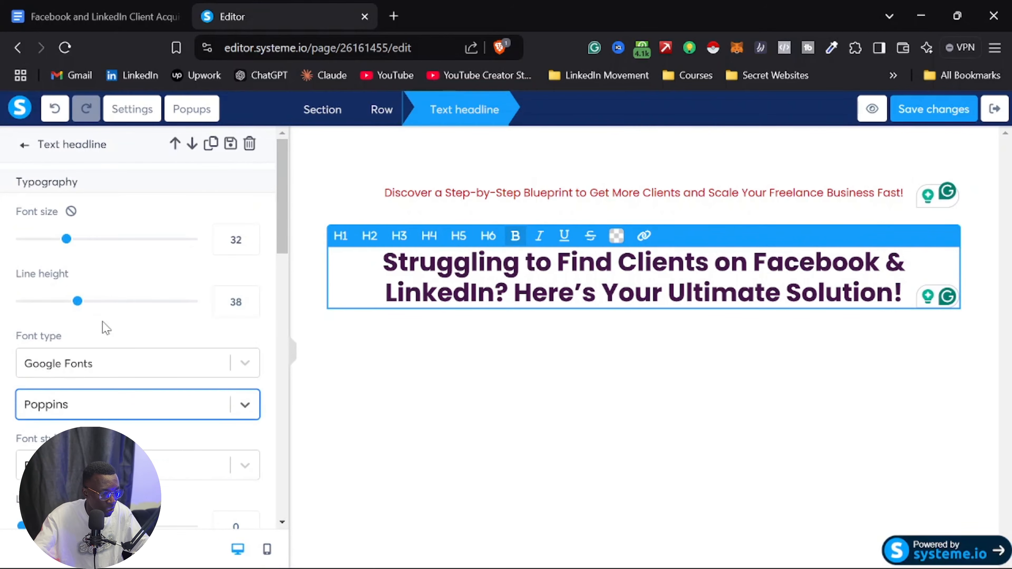
drag(73, 308, 100, 309)
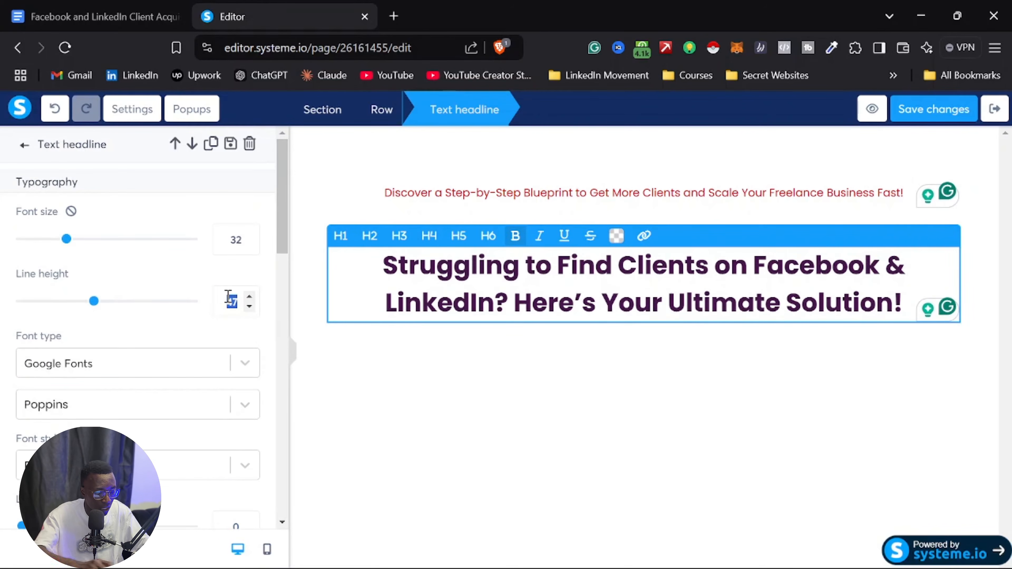
text(0)
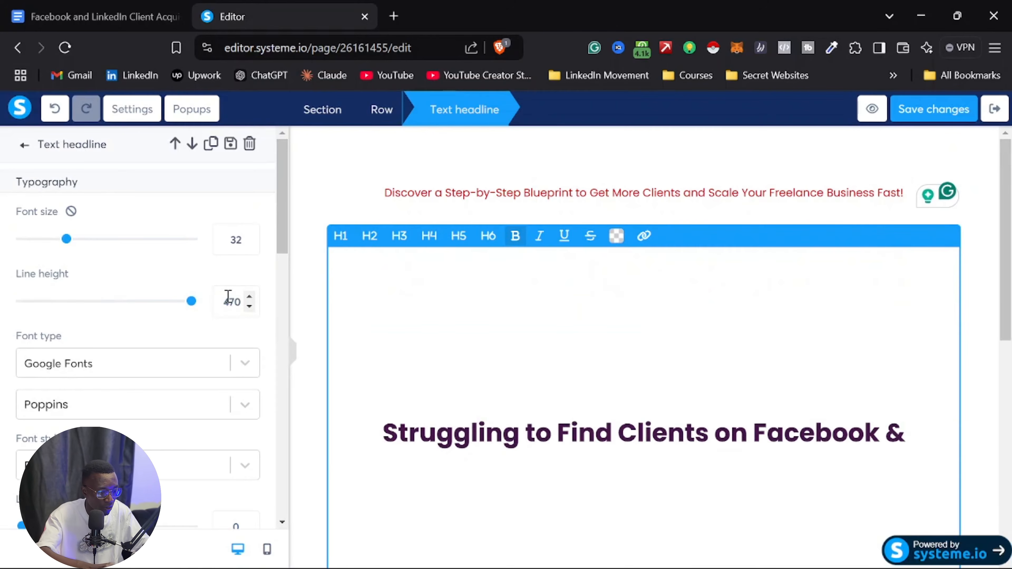
text(4000)
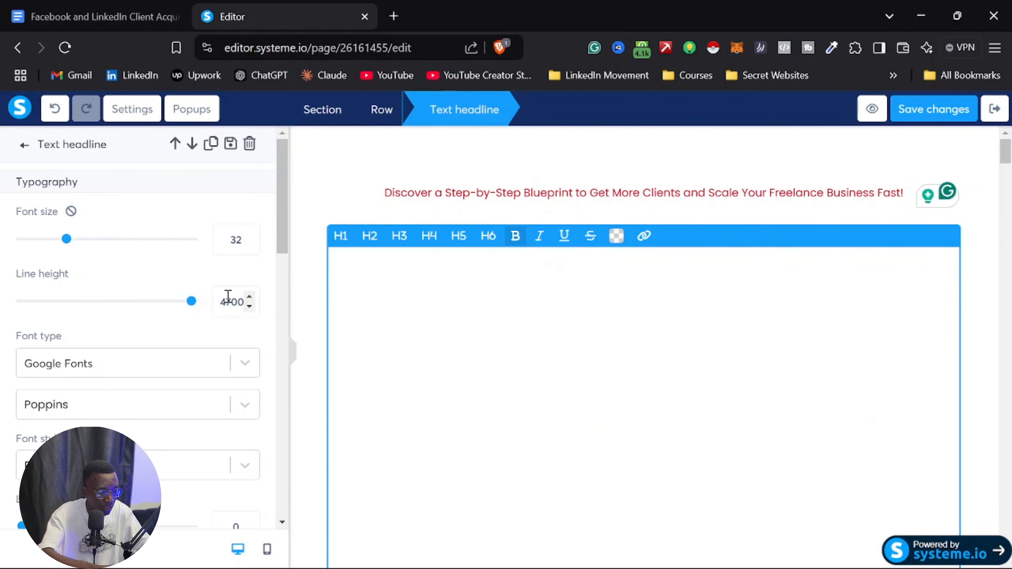
click(228, 295)
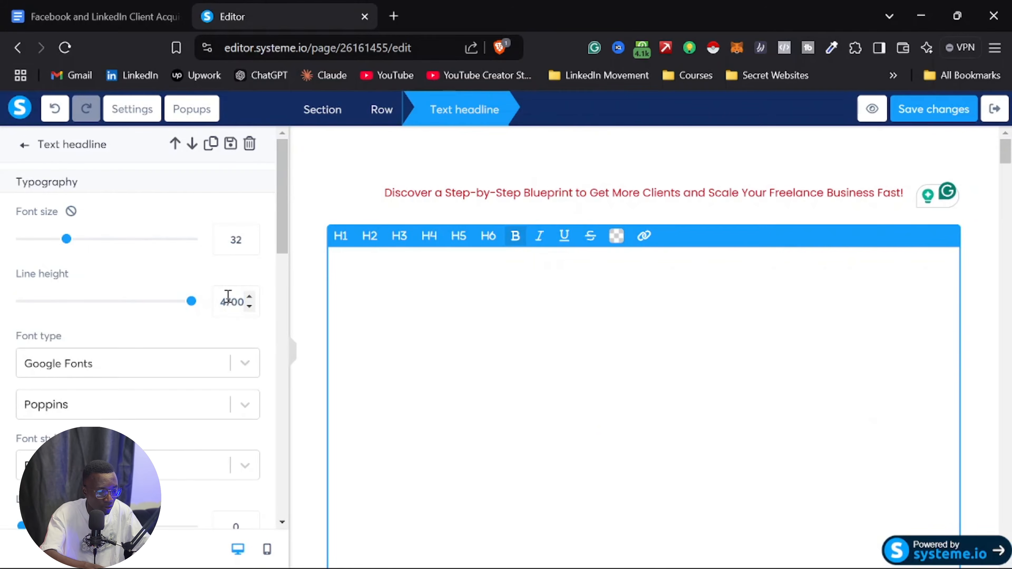
key(BackSpace)
key(BackSpace)
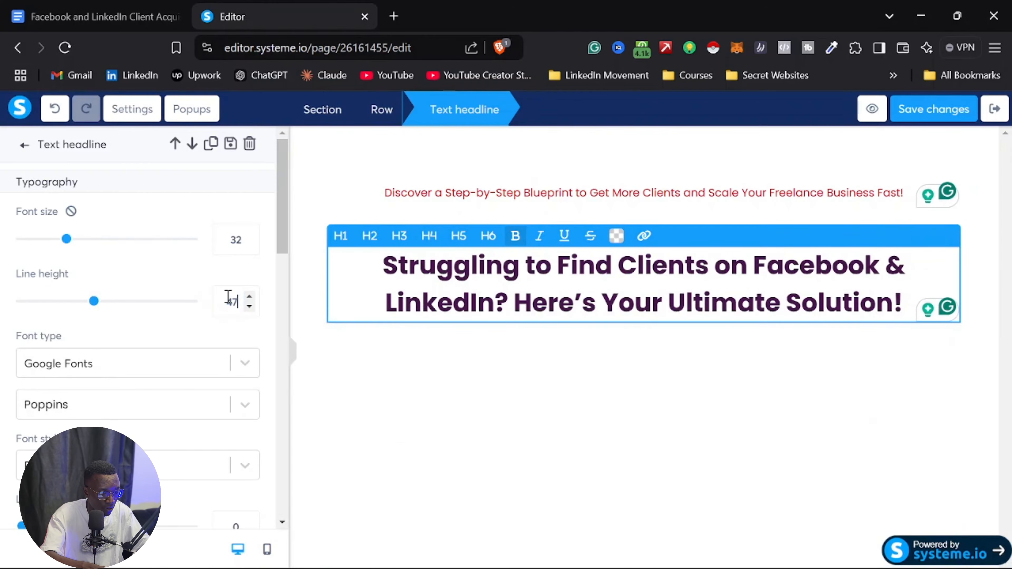
Step: Set the big statement's line height to 40 and its font size to 30
key(Down)
key(Down)
key(Down)
key(Down)
key(Down)
key(Down)
key(Down)
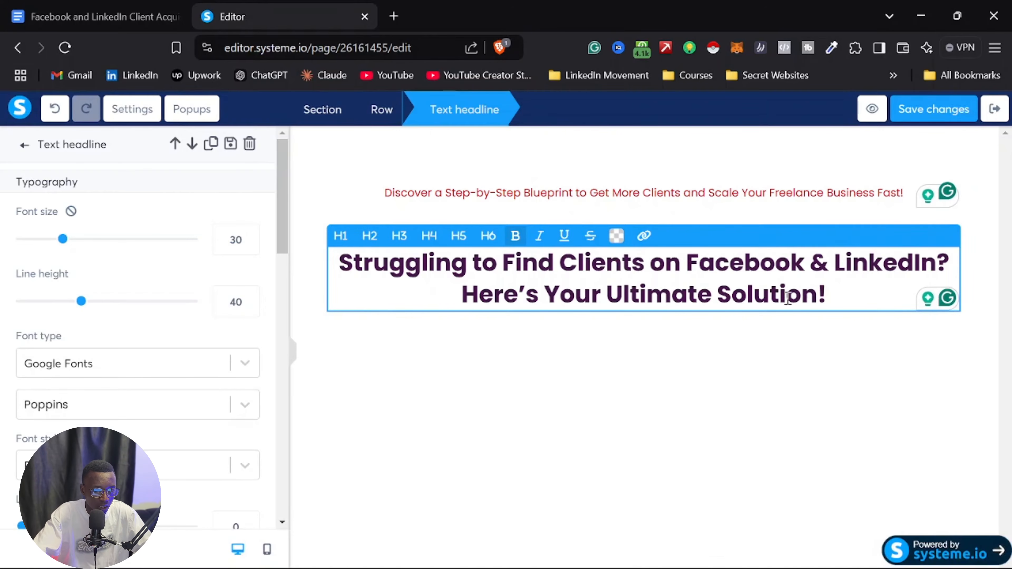
click(457, 385)
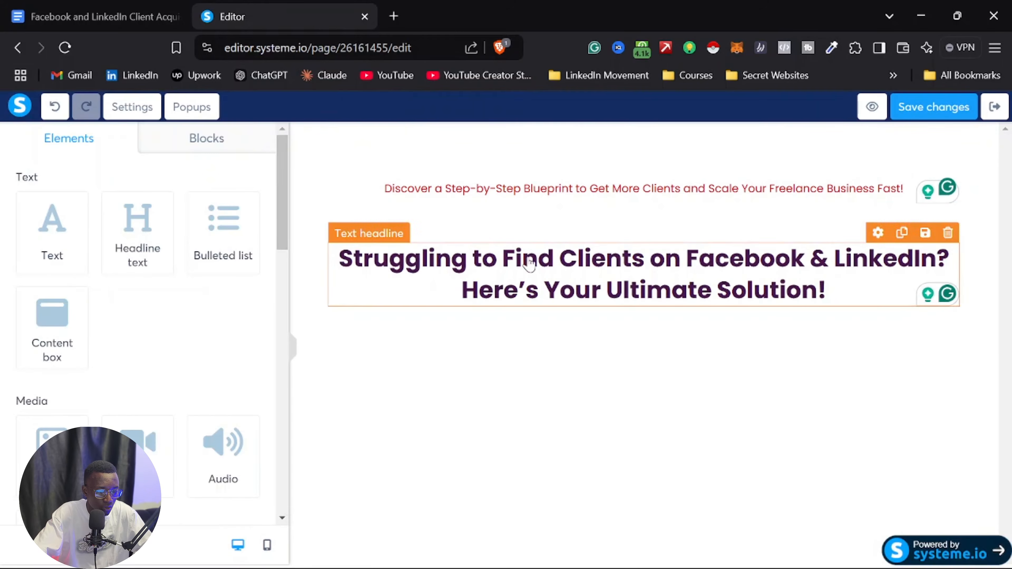
Step: Reduce the padding of the row holding the red headline to 0 on all sides
click(525, 275)
click(496, 196)
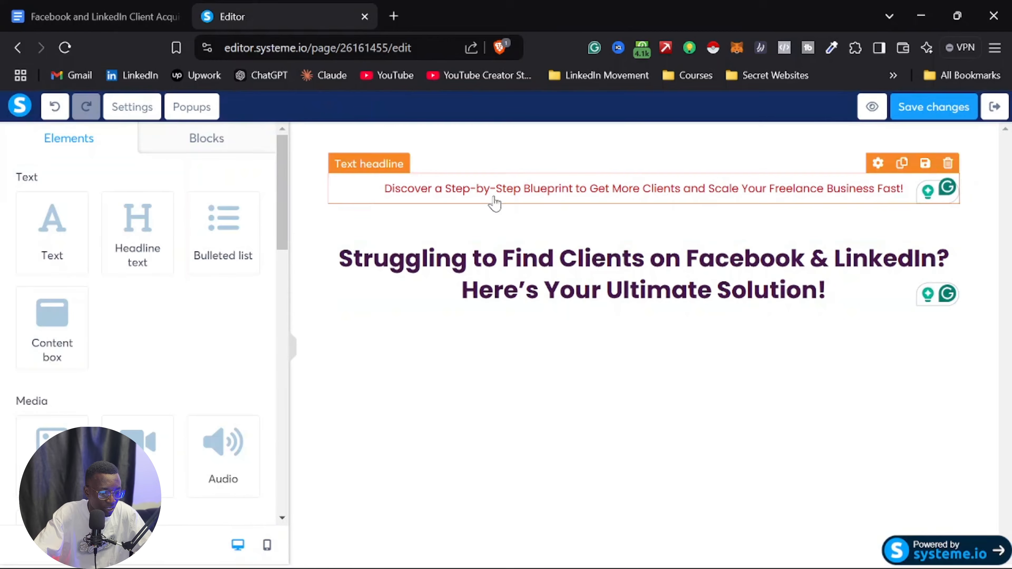
click(506, 252)
click(634, 443)
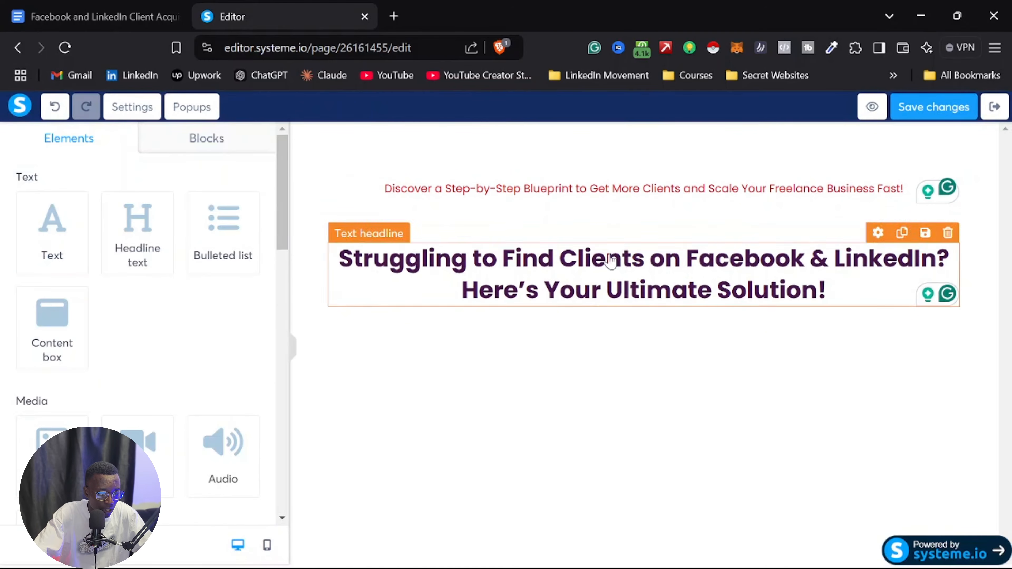
click(598, 224)
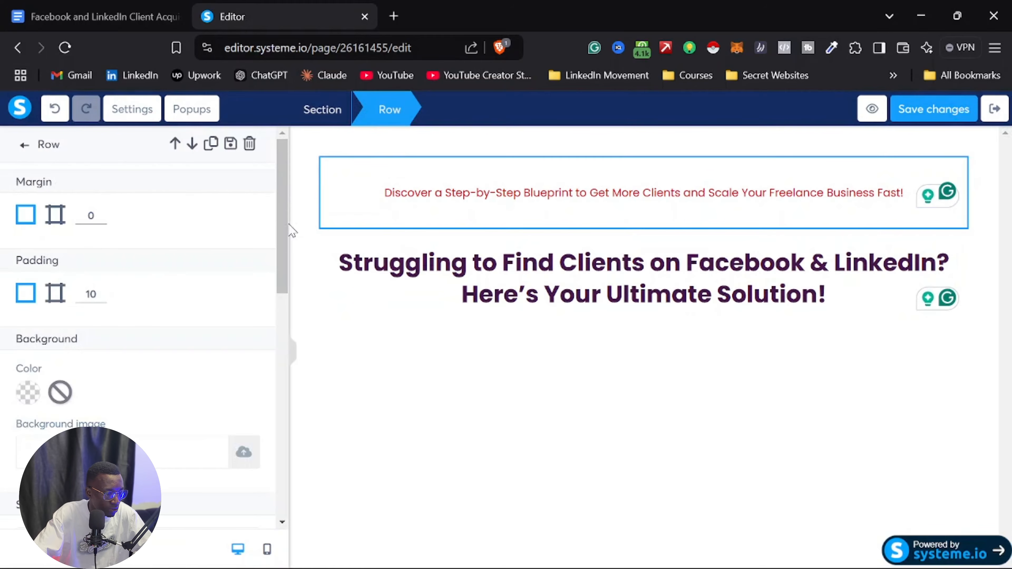
click(100, 299)
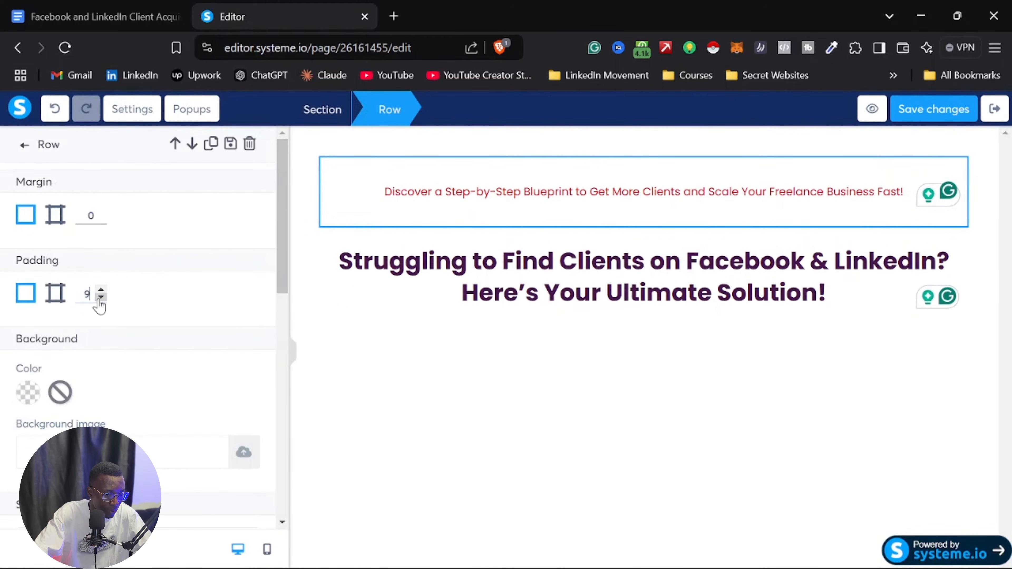
click(100, 299)
click(99, 299)
click(100, 299)
click(101, 298)
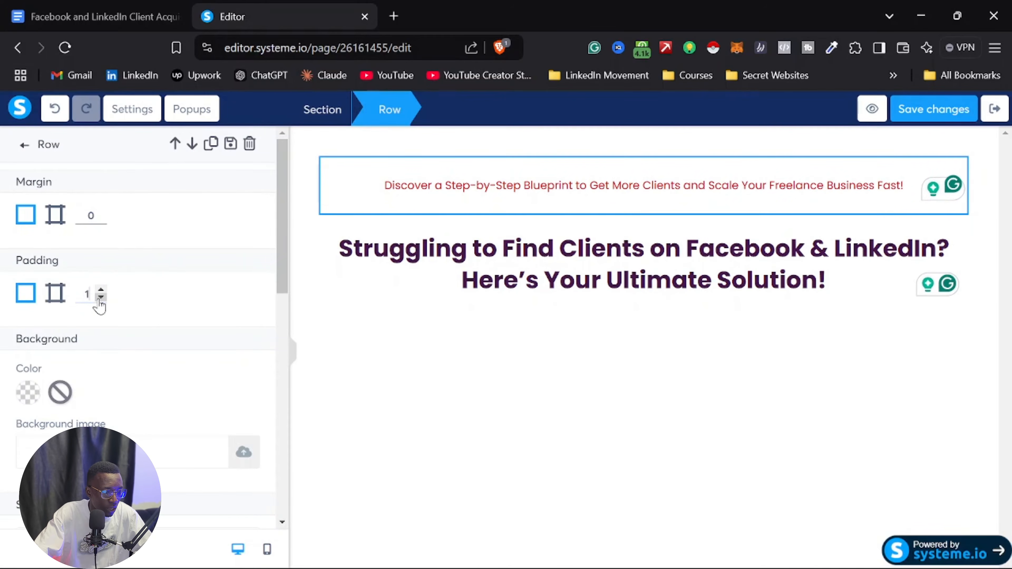
click(101, 299)
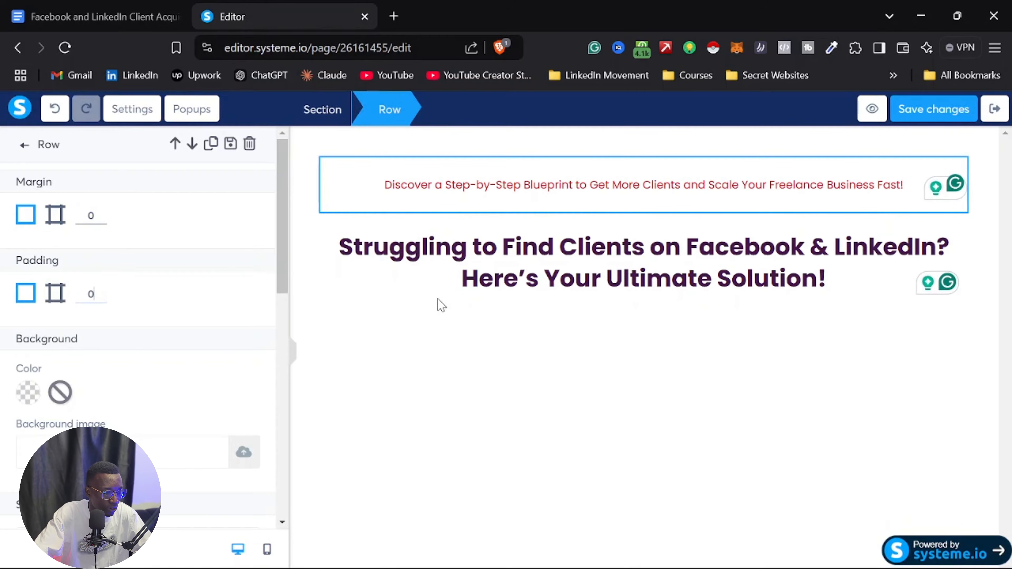
click(55, 293)
scroll(173, 371, down, 5)
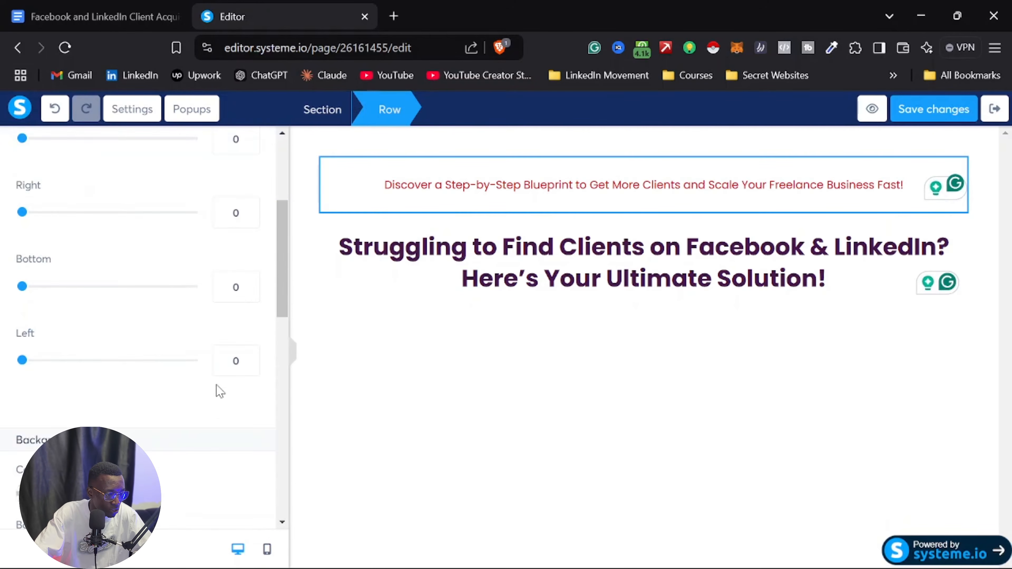
scroll(175, 349, up, 5)
click(445, 343)
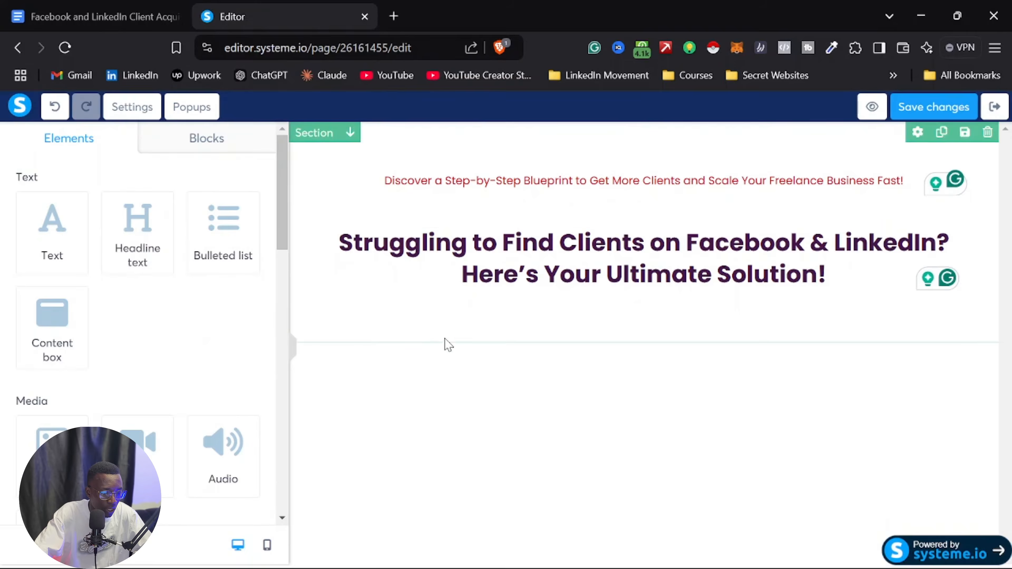
Step: Set the top margin of the big statement headline to 1
click(472, 276)
scroll(196, 321, down, 7)
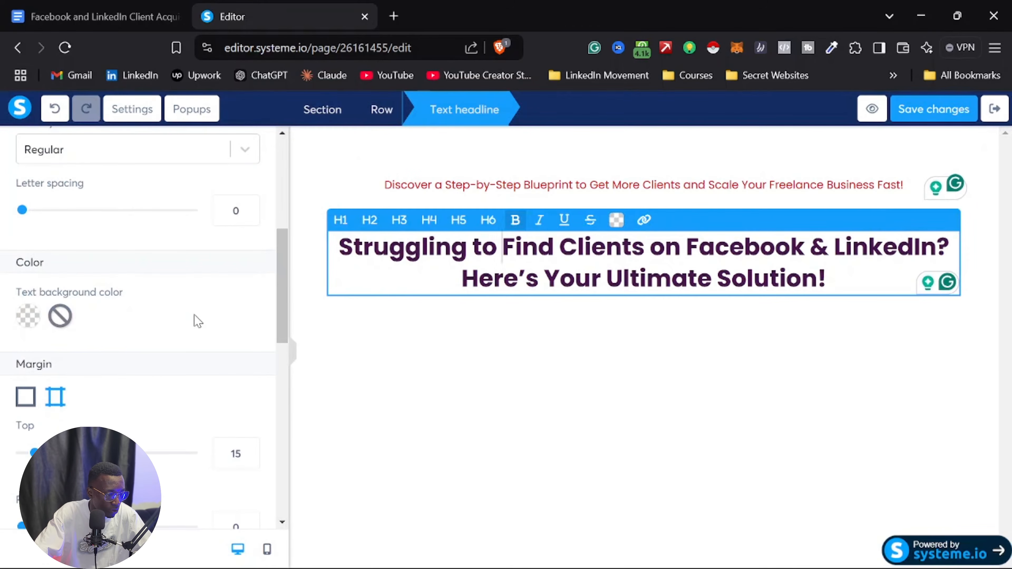
scroll(64, 394, down, 2)
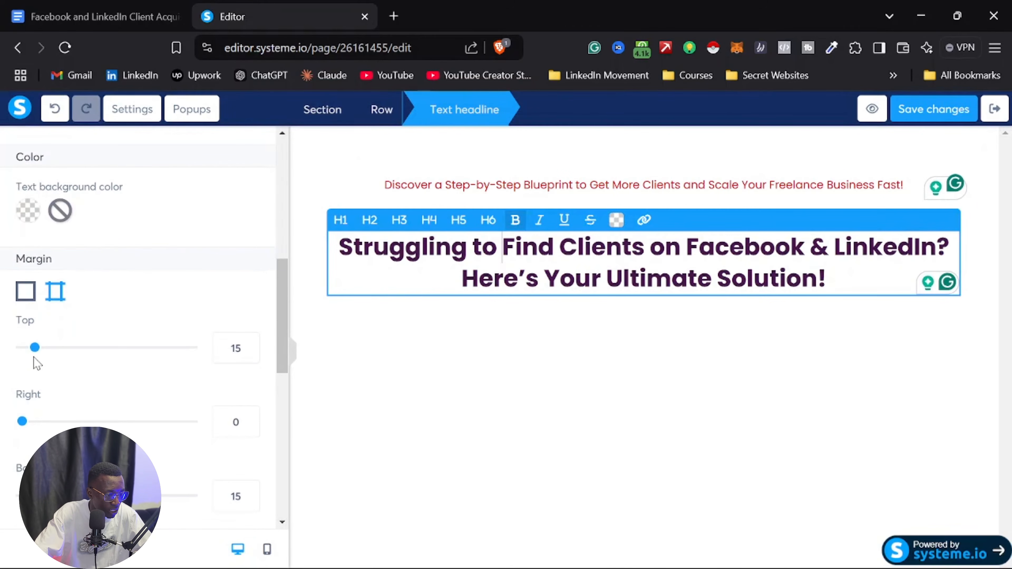
click(249, 353)
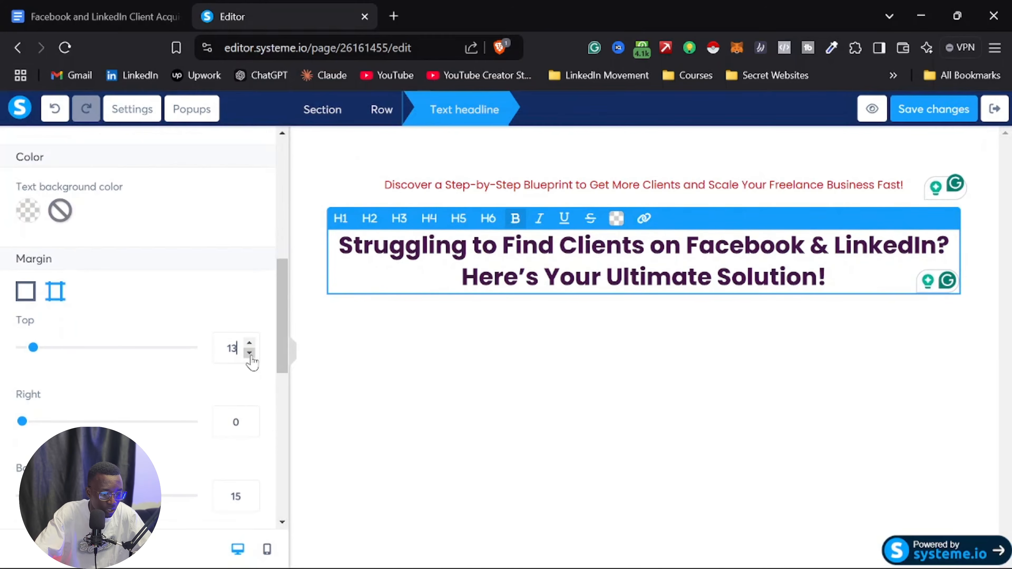
click(250, 353)
click(249, 353)
click(249, 353)
click(250, 353)
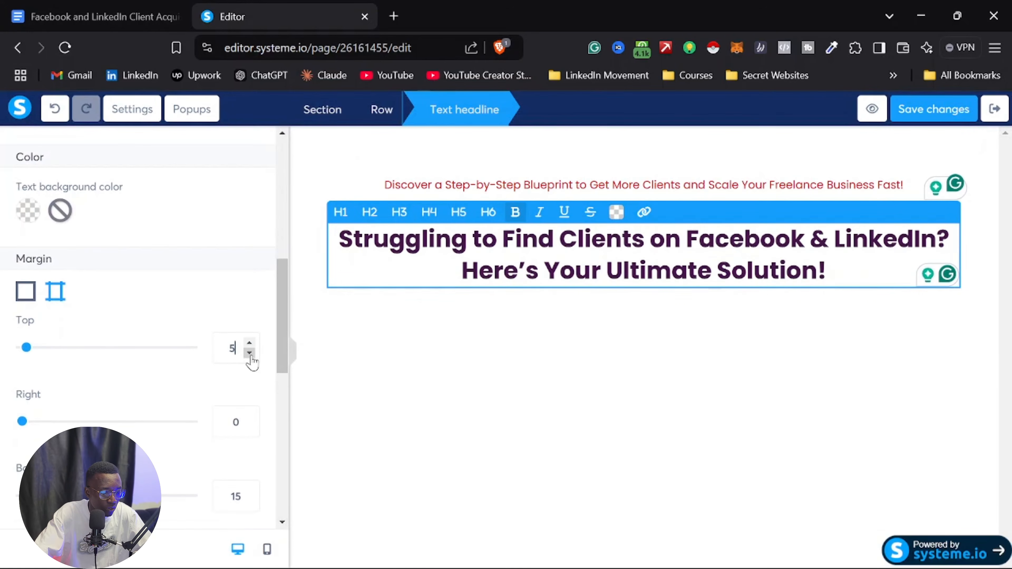
click(250, 353)
click(250, 353)
click(249, 353)
click(250, 353)
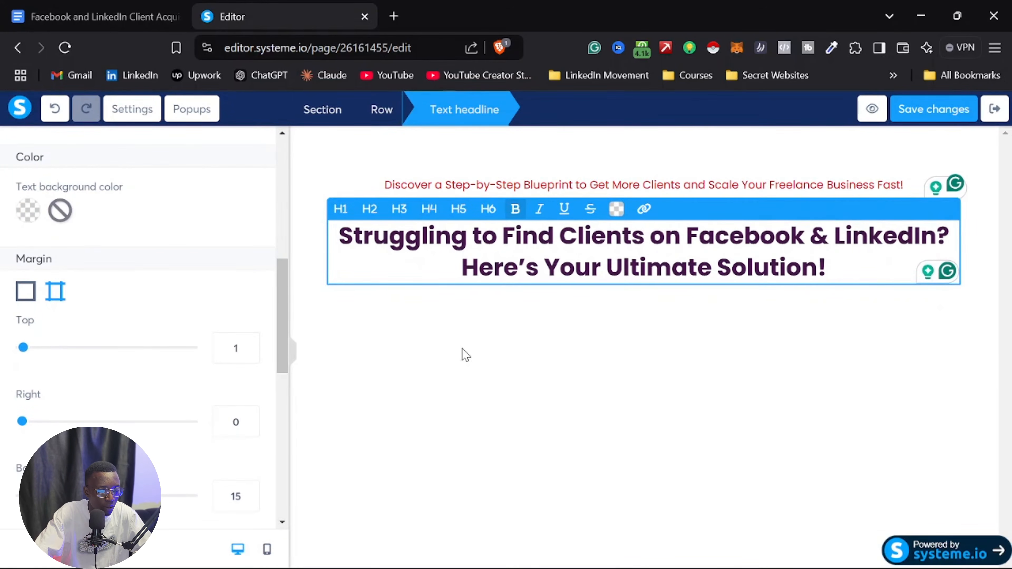
click(467, 354)
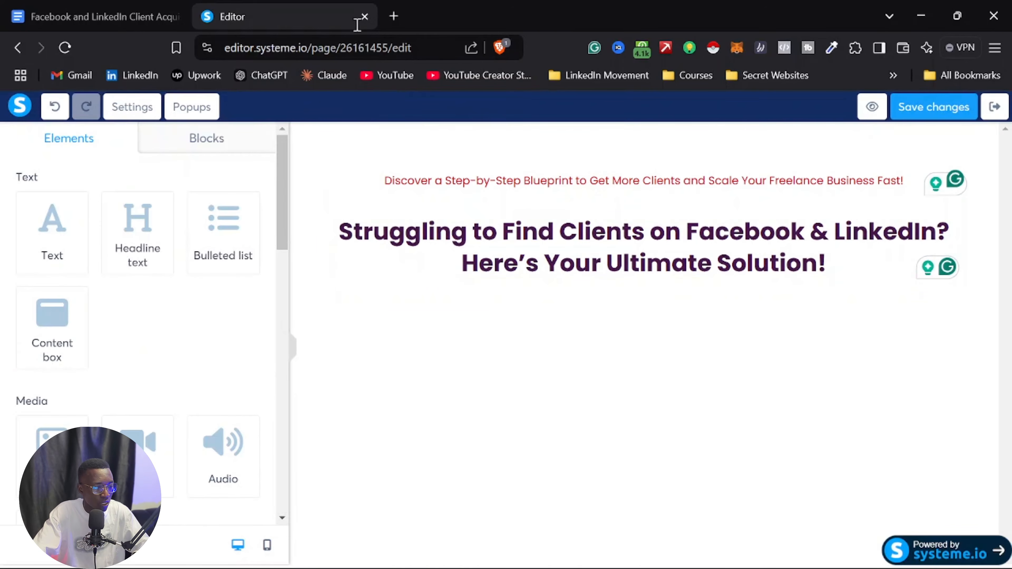
Step: Switch to the Facebook and LinkedIn Client Acquisition document and copy the {Sub - Headline} text
click(104, 15)
scroll(339, 354, down, 5)
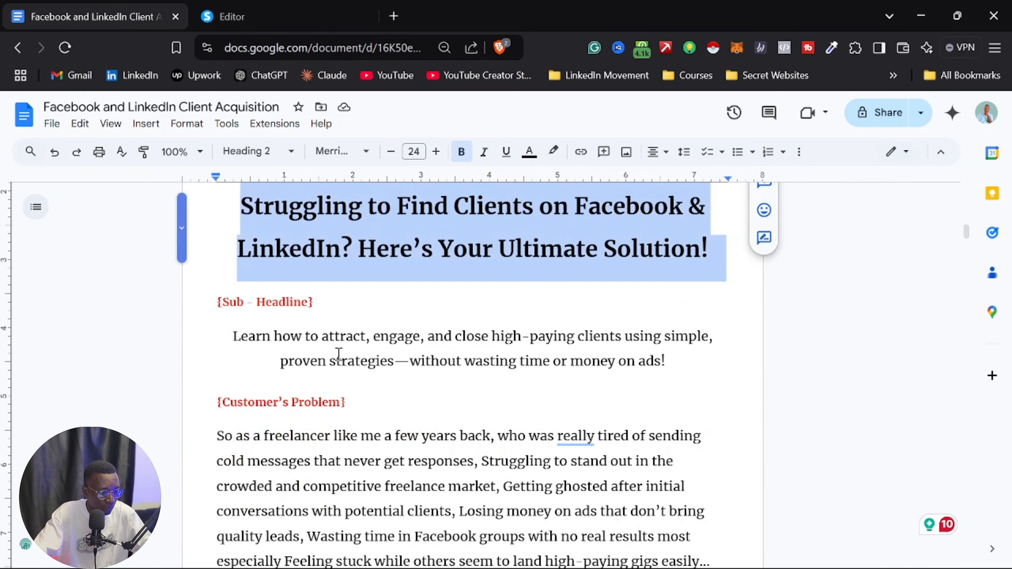
triple_click(322, 341)
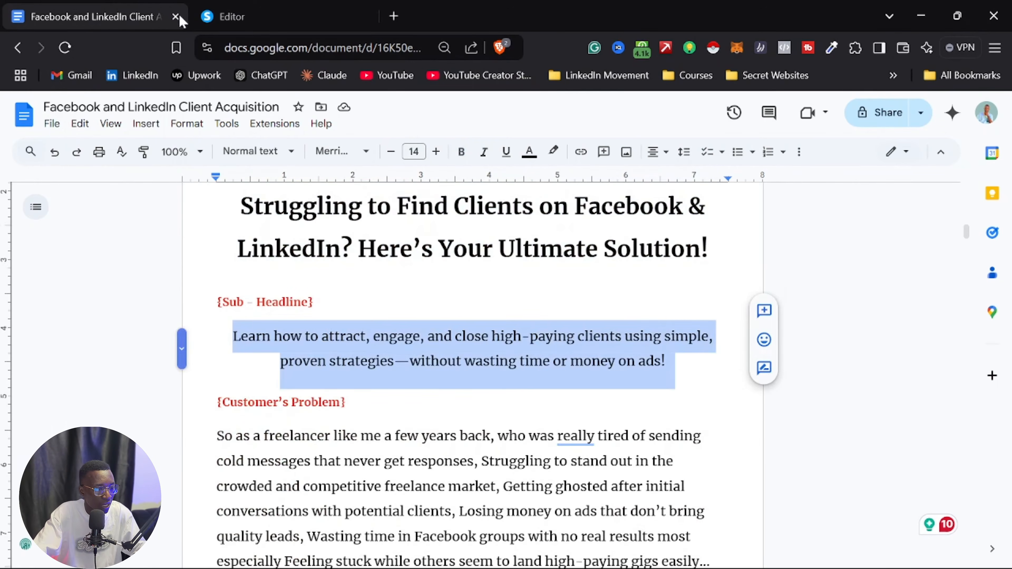
Step: Back in the page editor, add a text element below the big statement and replace its placeholder with the copied sub-headline
click(240, 15)
drag(38, 223, 638, 275)
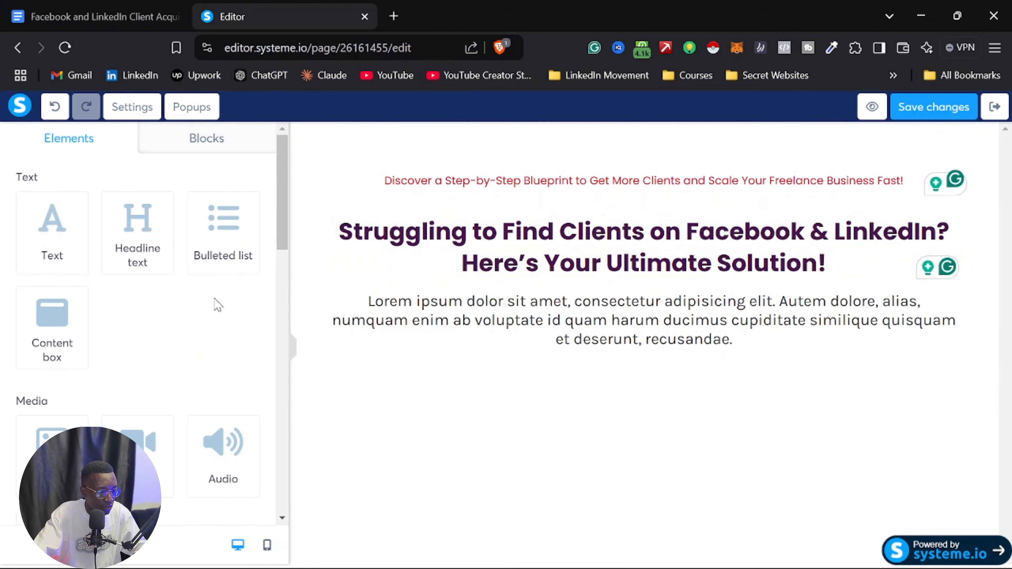
triple_click(639, 329)
text(Learn how to attract, engage, and close high-paying clients using simple, proven strategies—without wasting time or money on ads!)
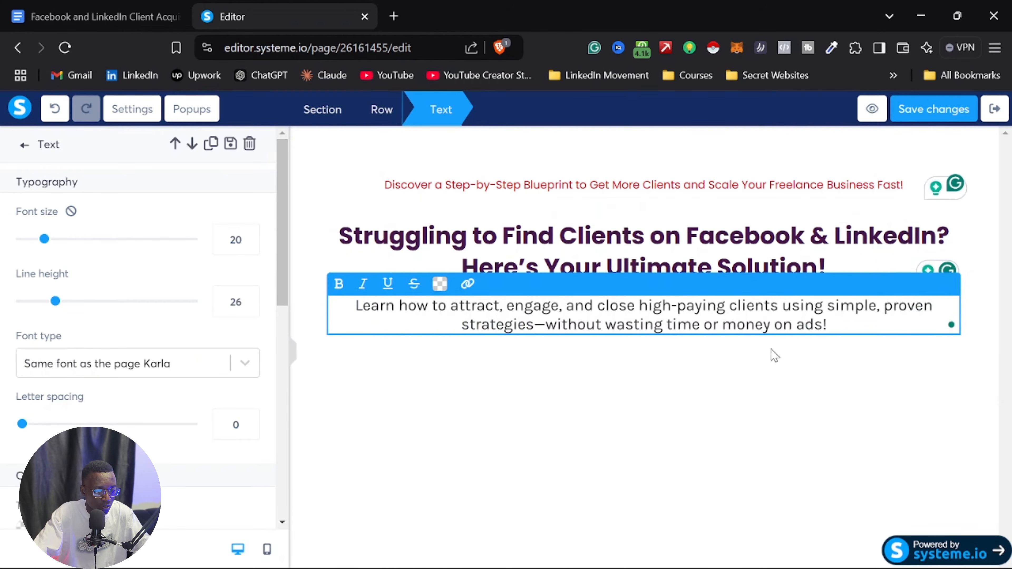
Step: Set the sub-headline's font size to 18
click(249, 244)
click(249, 244)
click(249, 245)
click(249, 245)
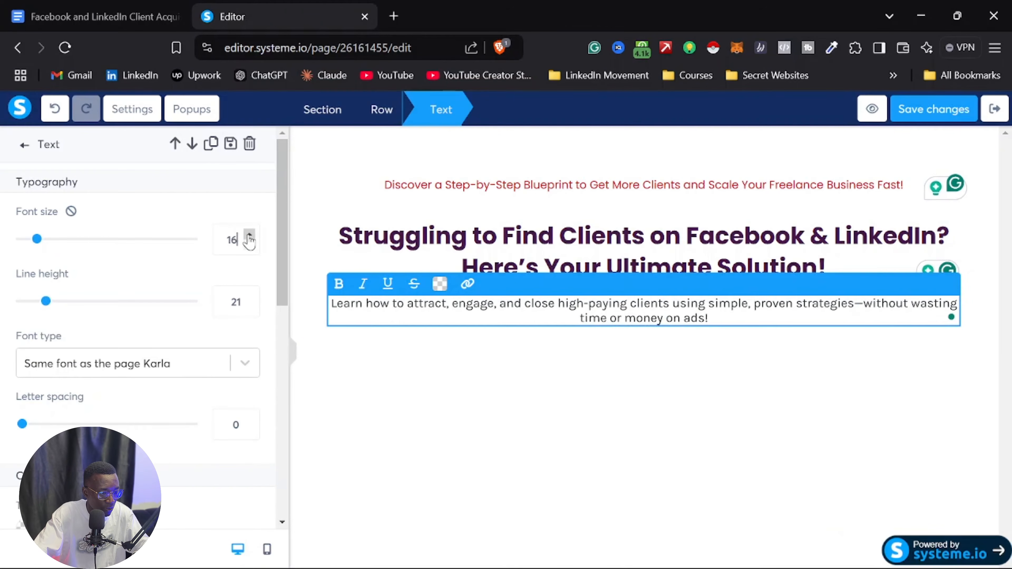
click(249, 238)
click(249, 238)
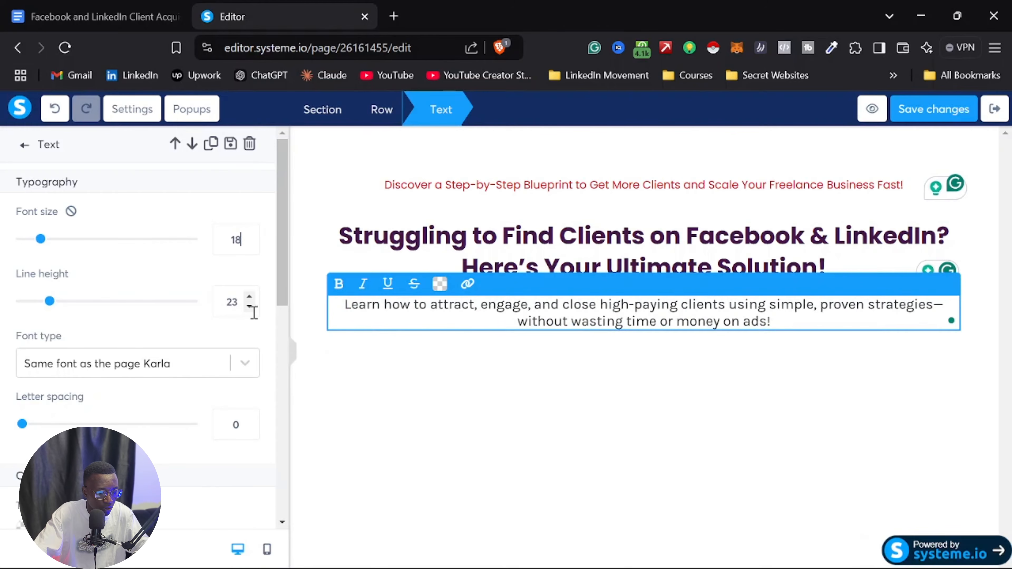
click(486, 371)
Step: Select the whole sub-headline text and set its color to black (000000)
click(563, 309)
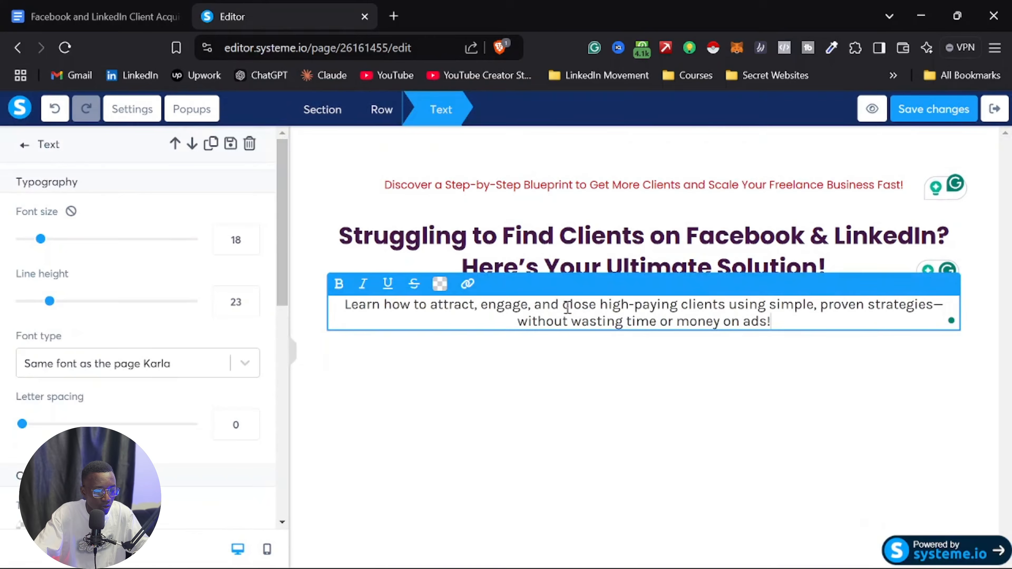
double_click(563, 308)
triple_click(563, 309)
click(444, 290)
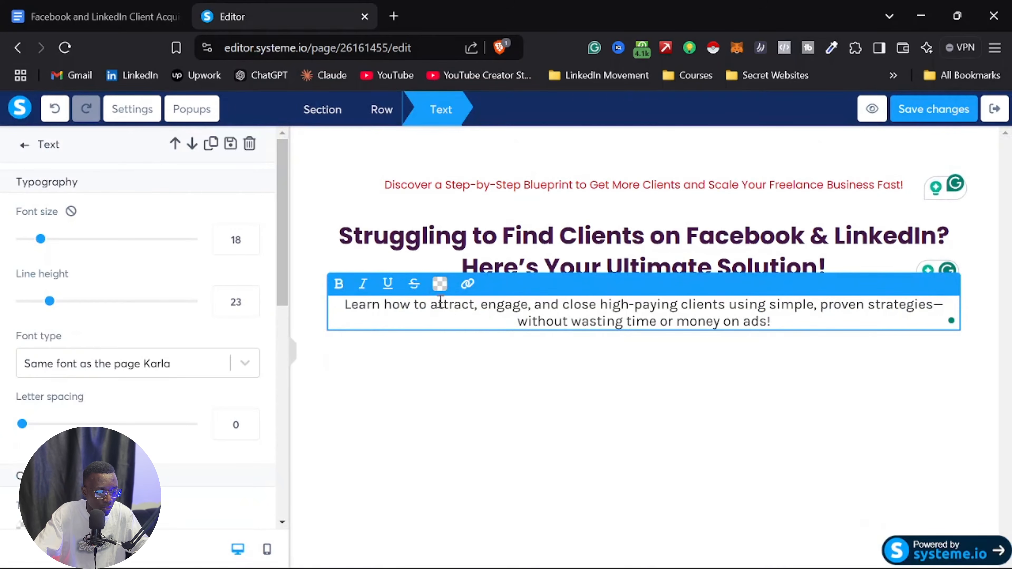
double_click(594, 321)
triple_click(594, 321)
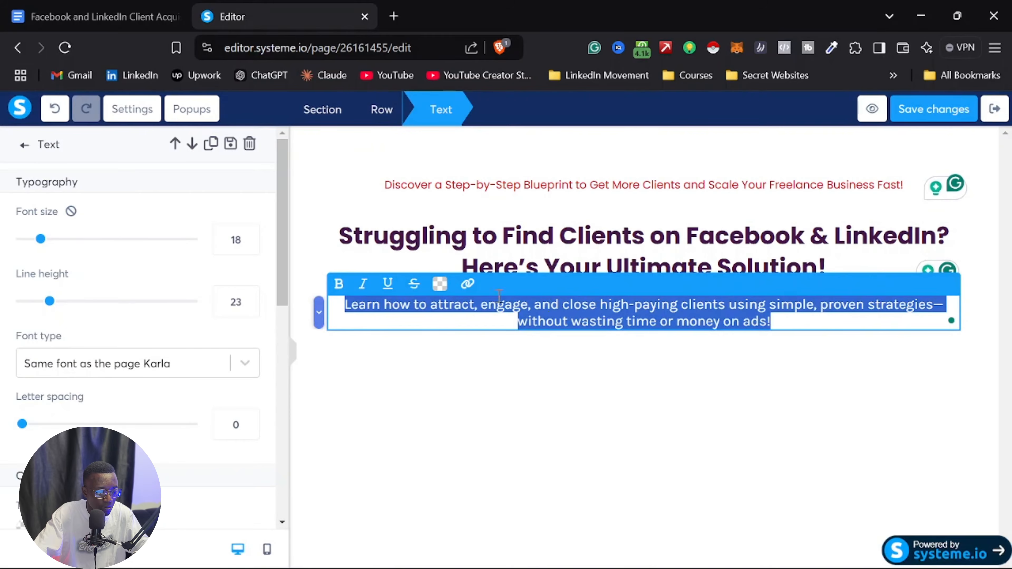
click(438, 286)
click(527, 375)
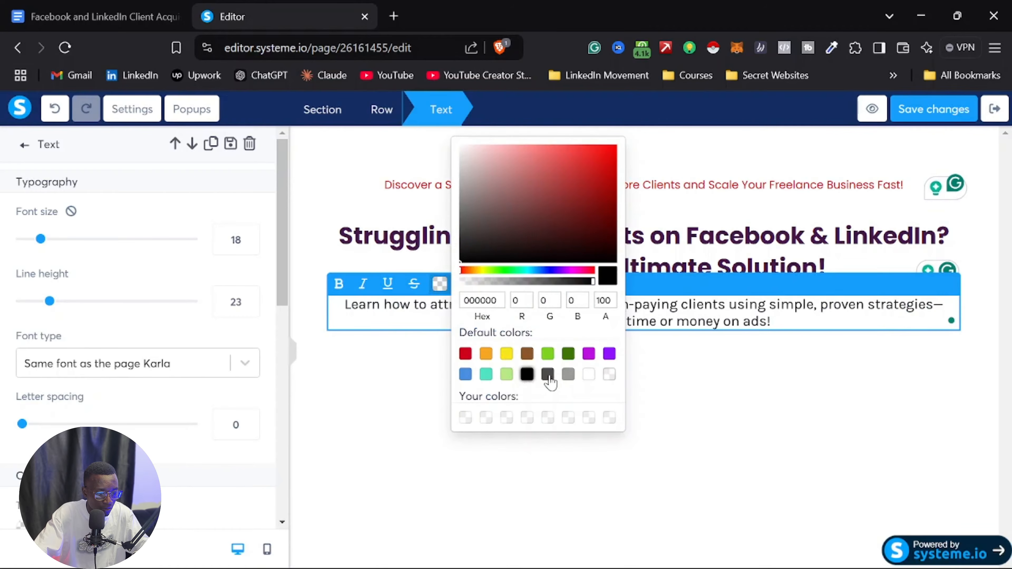
click(656, 365)
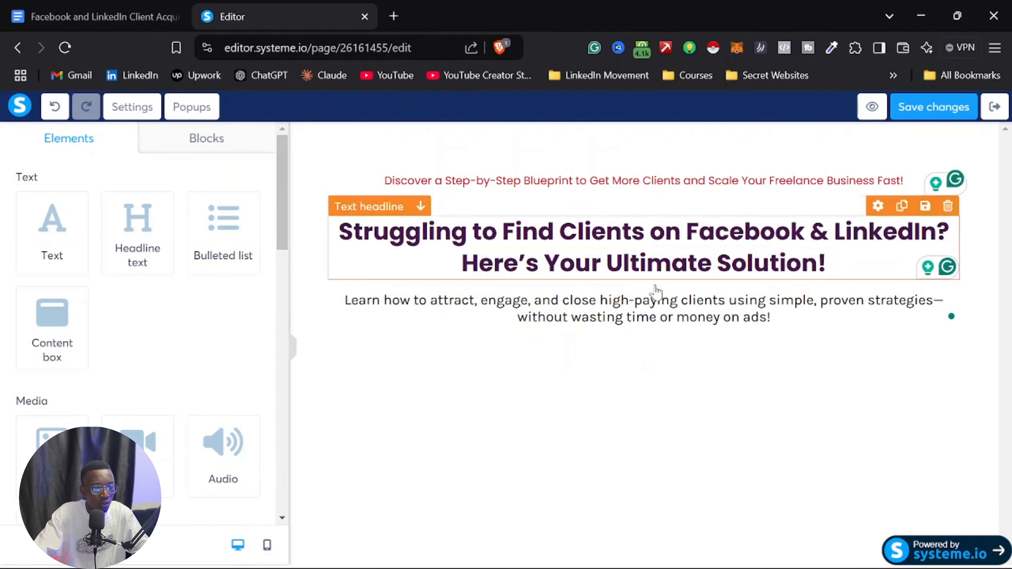
click(121, 13)
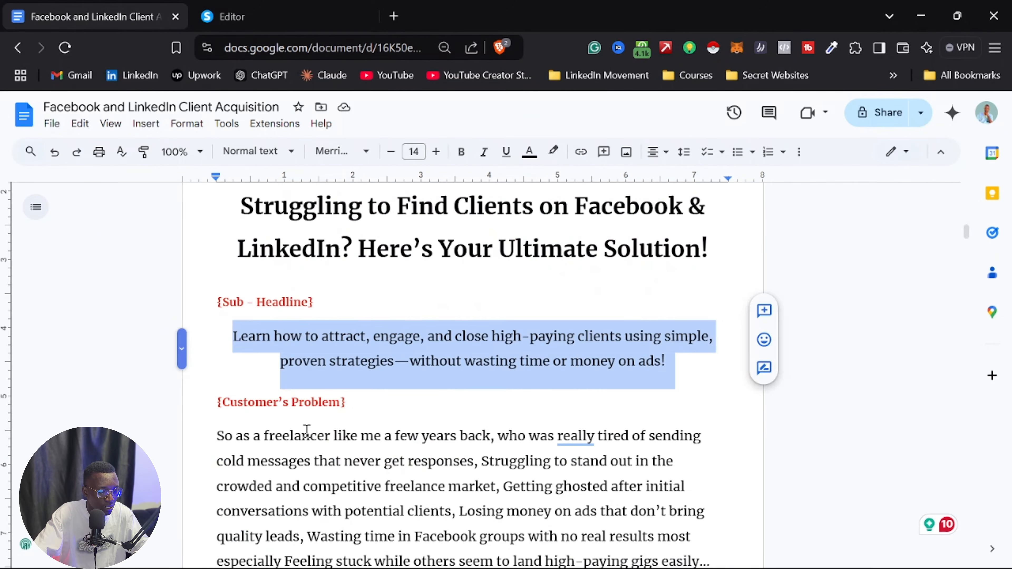
scroll(307, 431, down, 5)
drag(218, 234, 551, 473)
scroll(500, 379, down, 8)
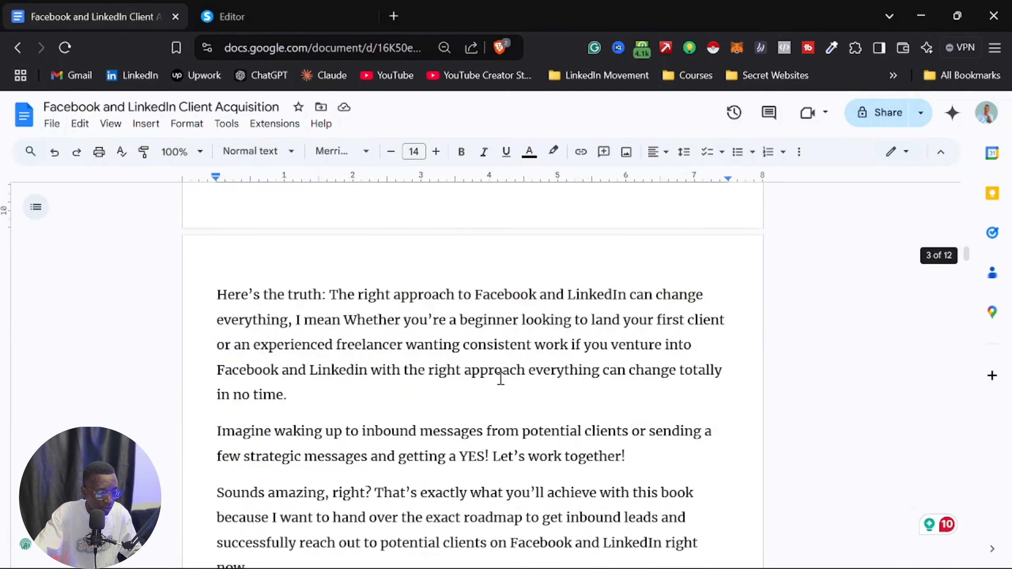
scroll(499, 379, up, 3)
key(shift+Down)
key(shift+Down)
key(shift+Down)
key(shift+Down)
key(shift+Down)
key(shift+Down)
key(shift+Down)
key(shift+Down)
key(shift+Down)
key(shift+Down)
key(shift+Down)
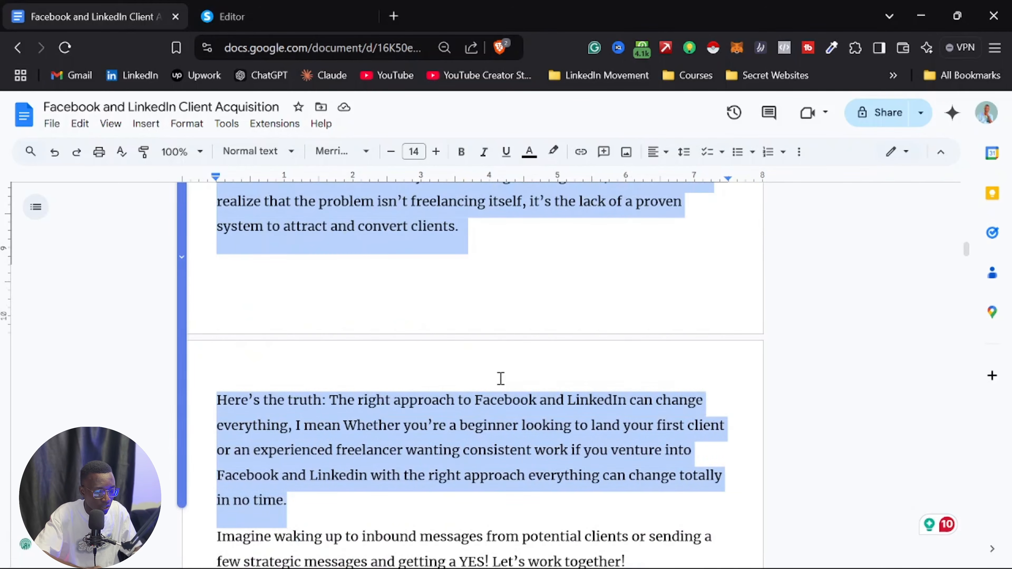
scroll(500, 379, down, 10)
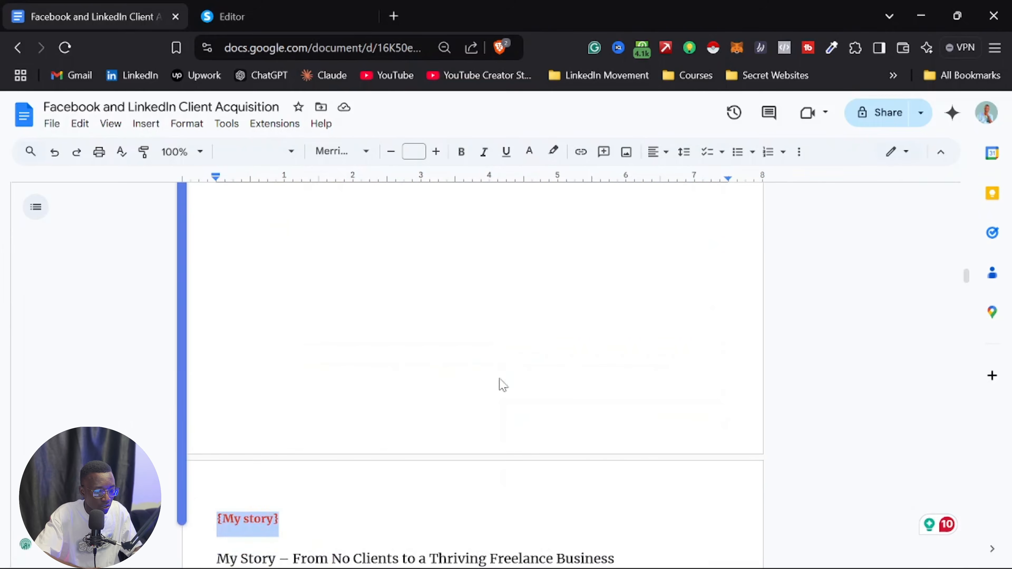
Step: Check the Simple Landing Page Format list in the document and add an image element below the sub-headline in the page editor
scroll(501, 379, up, 4)
scroll(259, 411, up, 20)
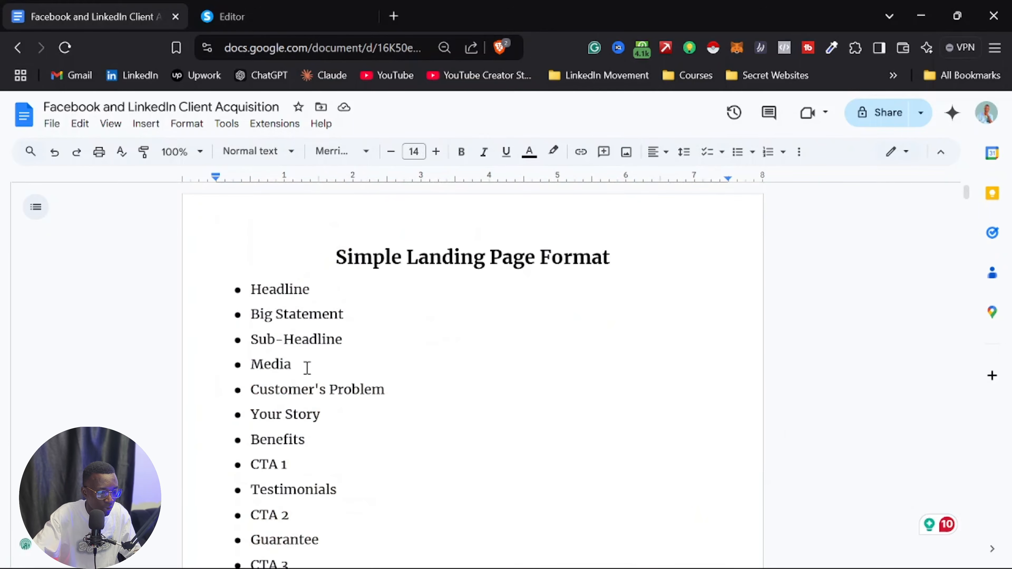
click(245, 13)
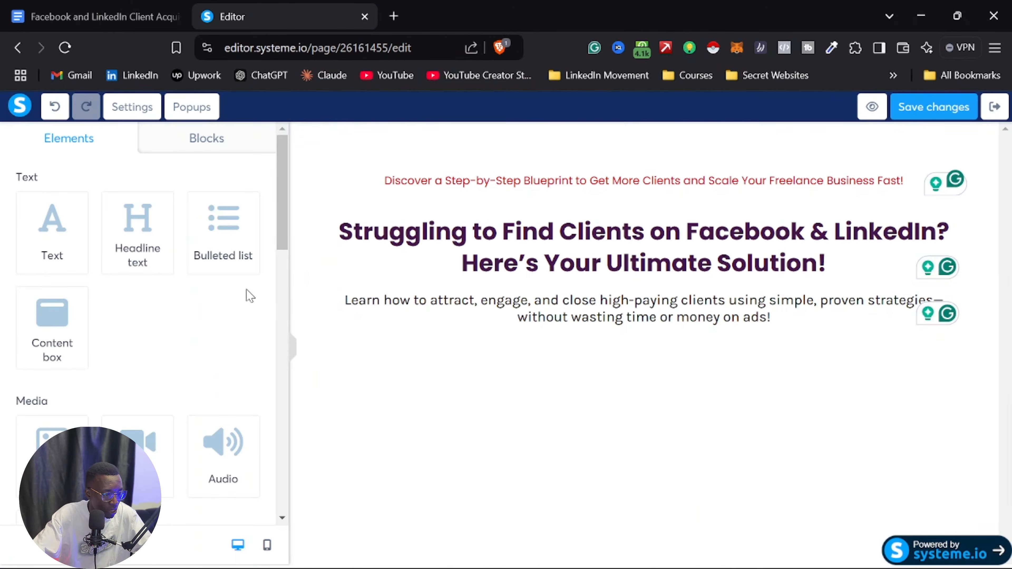
drag(52, 455, 633, 328)
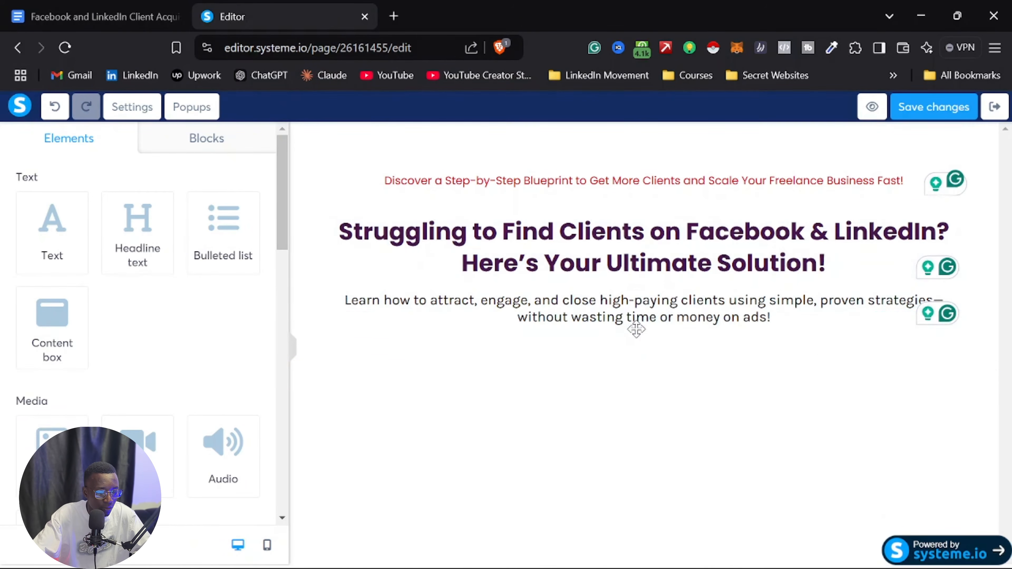
click(560, 340)
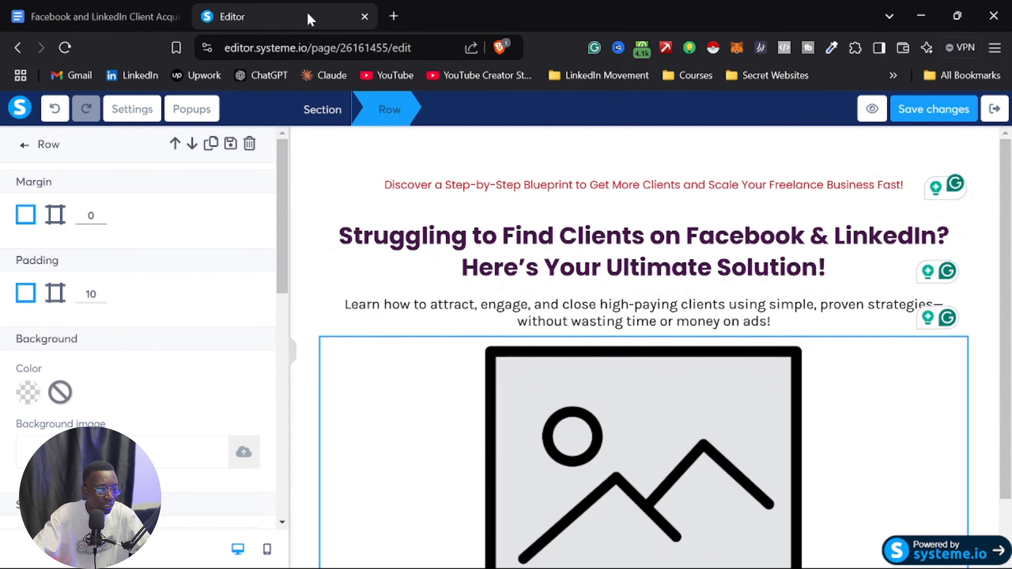
Step: In a new browser tab, search for diybookcover and open the DIY Book Covers 3D book cover creator page
click(395, 16)
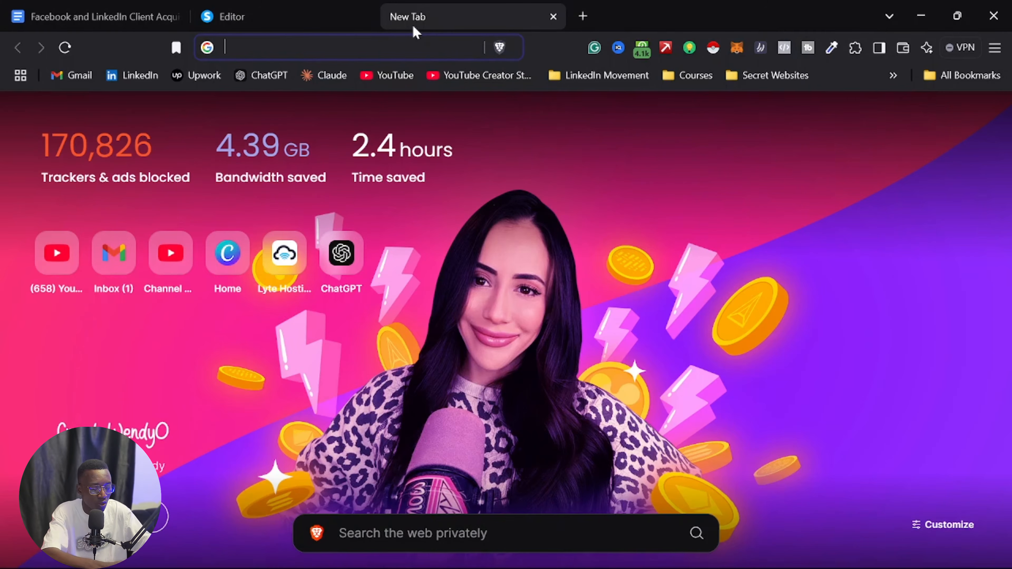
text(di)
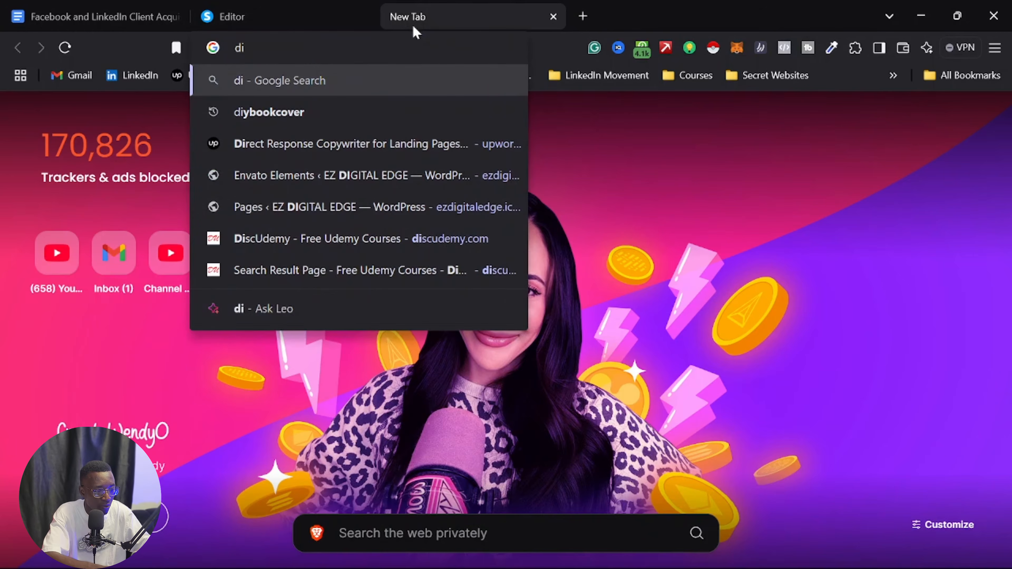
text(y)
click(349, 110)
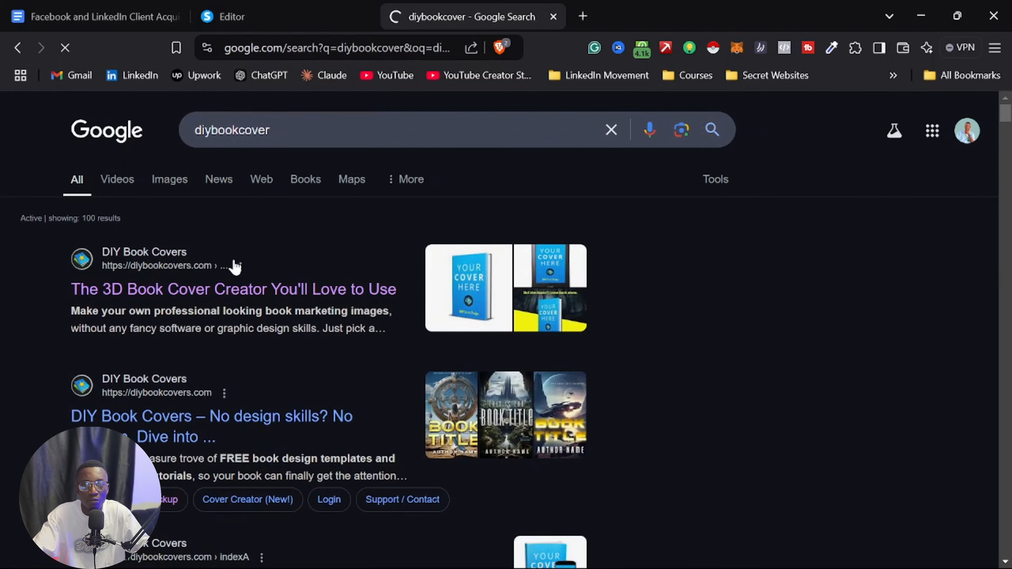
click(235, 266)
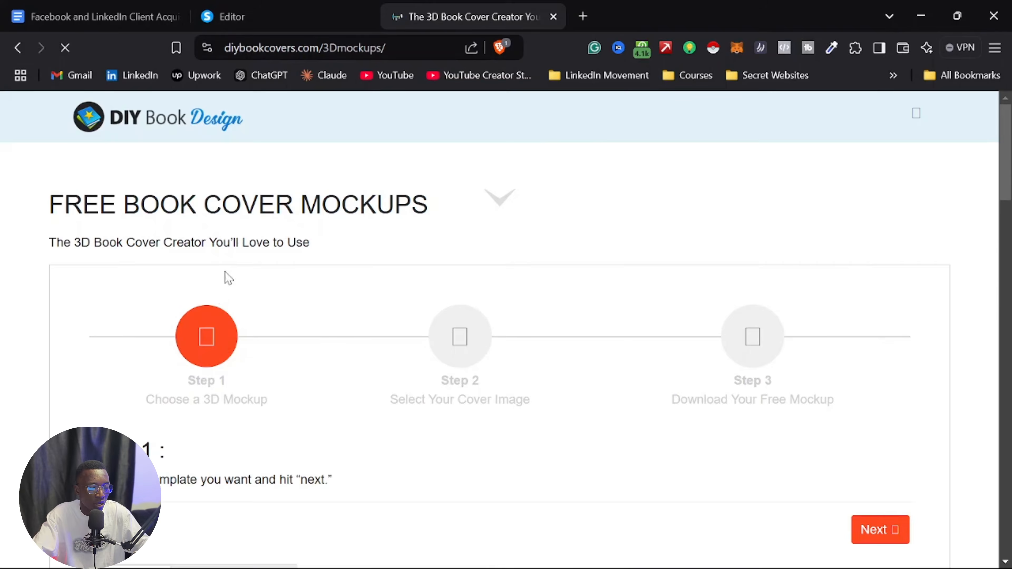
Step: Choose the third single mockup in the first row, the upright hardcover book, and proceed to the cover image step
scroll(323, 342, down, 6)
scroll(732, 342, down, 5)
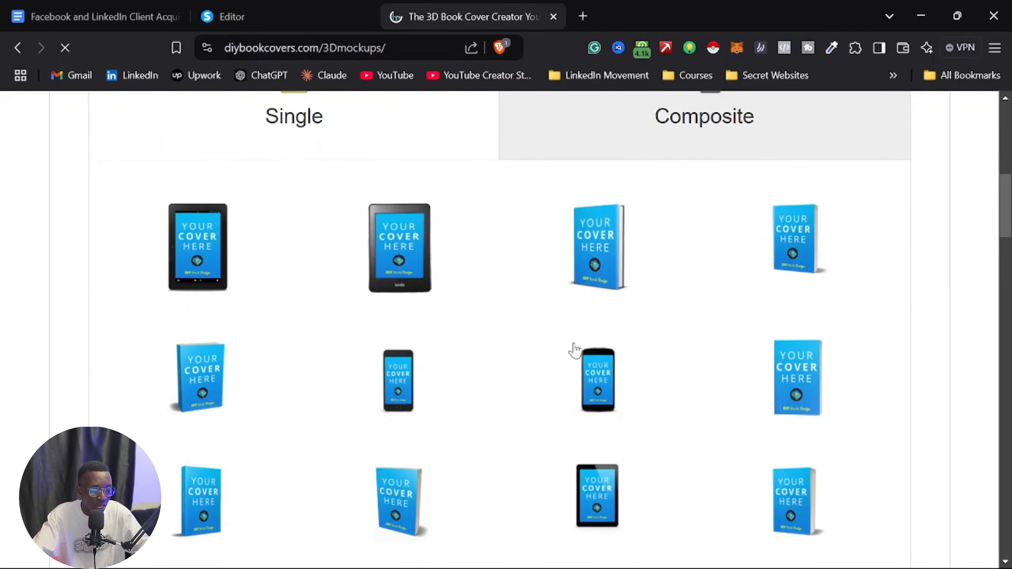
click(595, 272)
scroll(594, 267, up, 5)
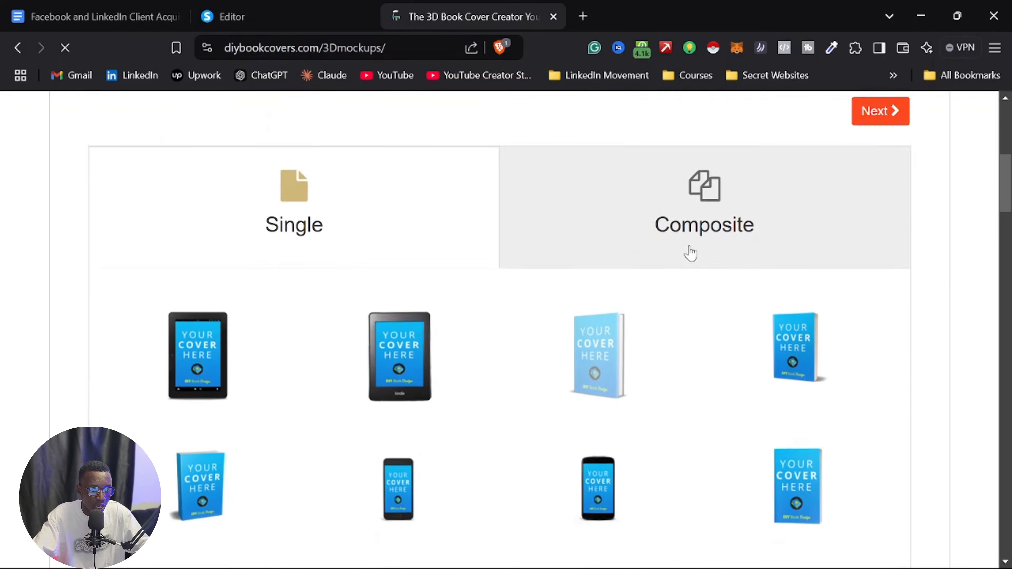
click(882, 215)
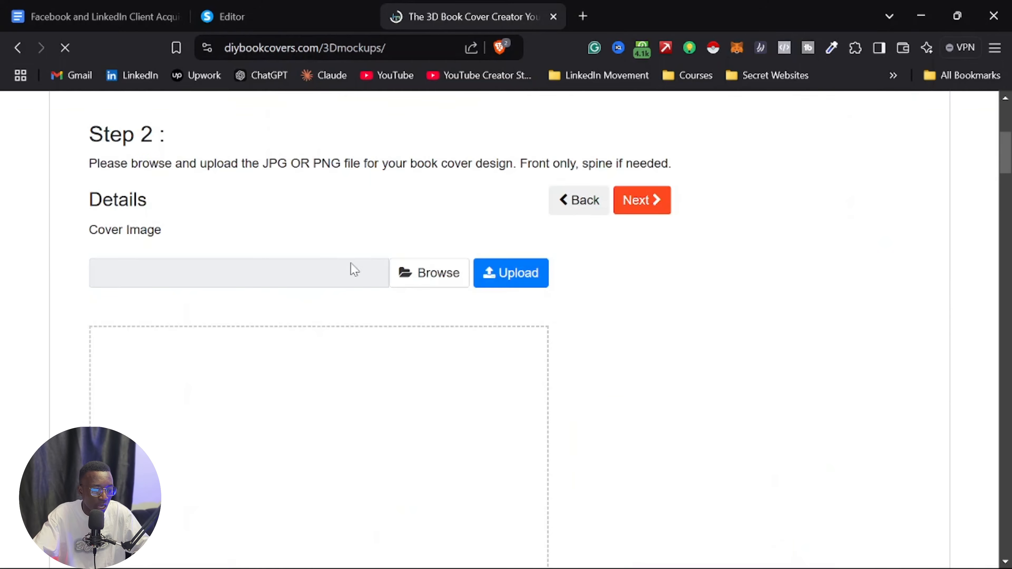
Step: Upload Facebook and LinkedIn Client Acquisition.jpg from Downloads as the mockup's cover image and check its preview
click(410, 273)
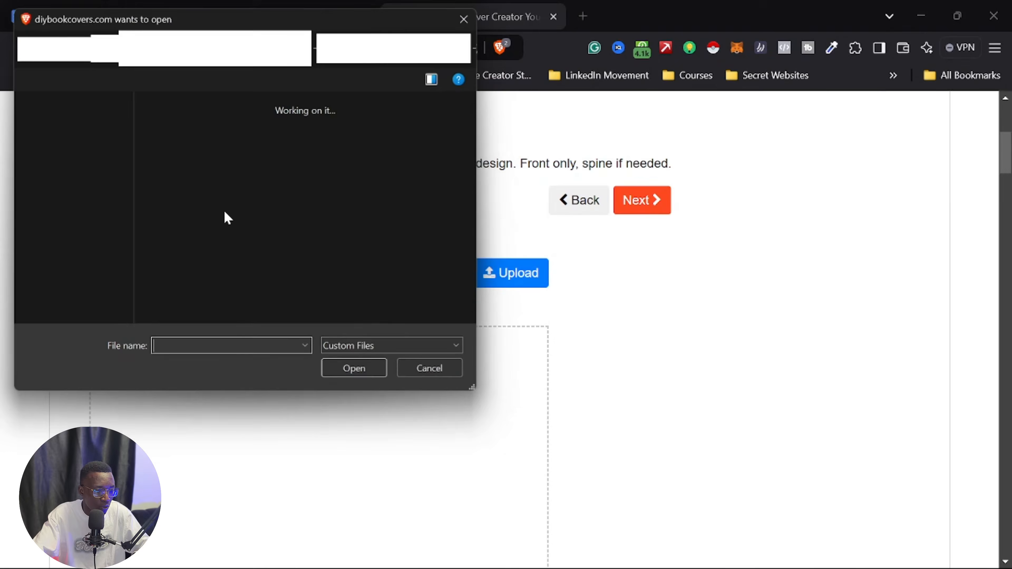
scroll(239, 185, up, 10)
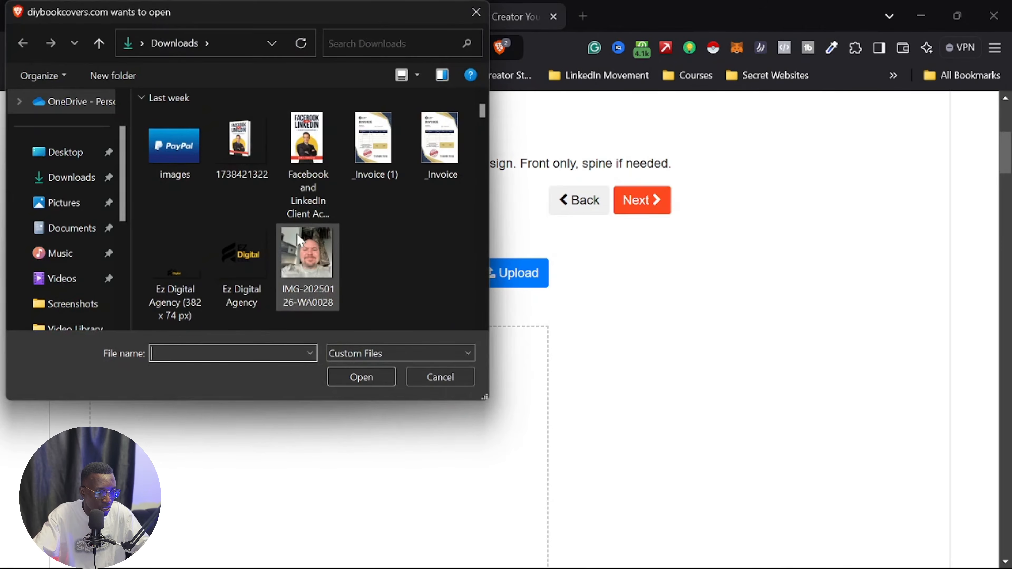
click(318, 163)
click(361, 377)
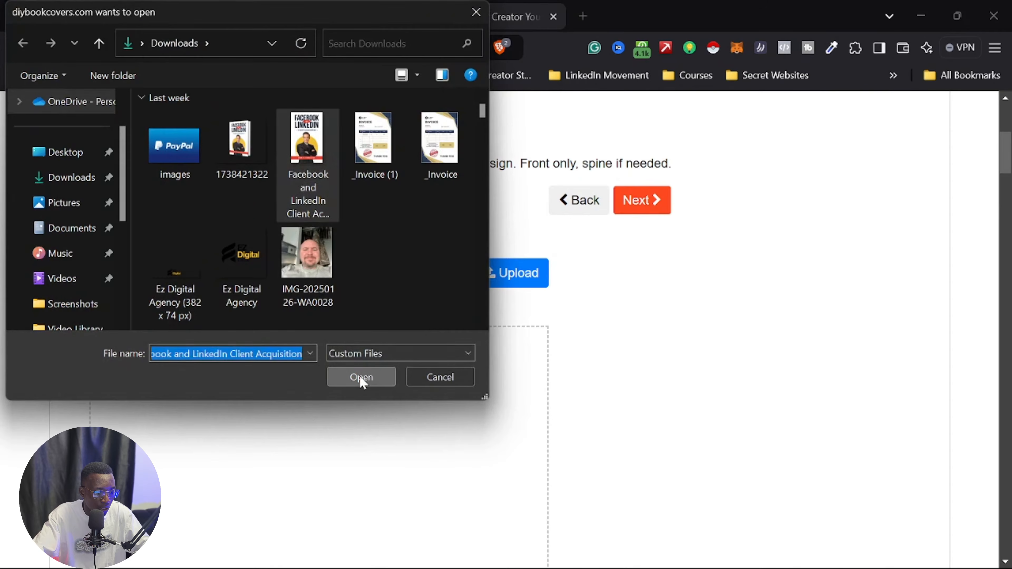
scroll(526, 316, down, 2)
click(515, 179)
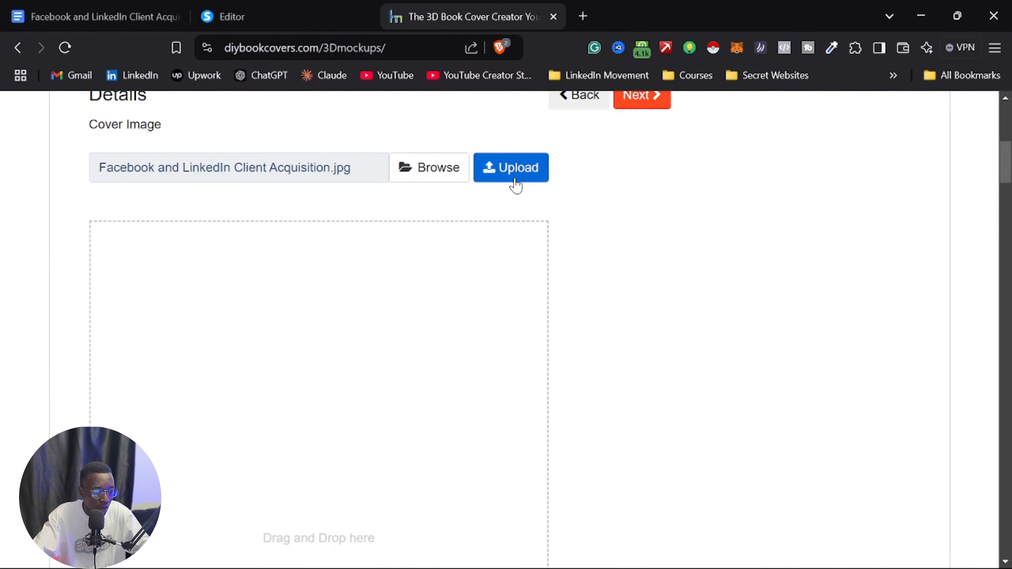
scroll(440, 321, down, 1)
scroll(441, 321, down, 1)
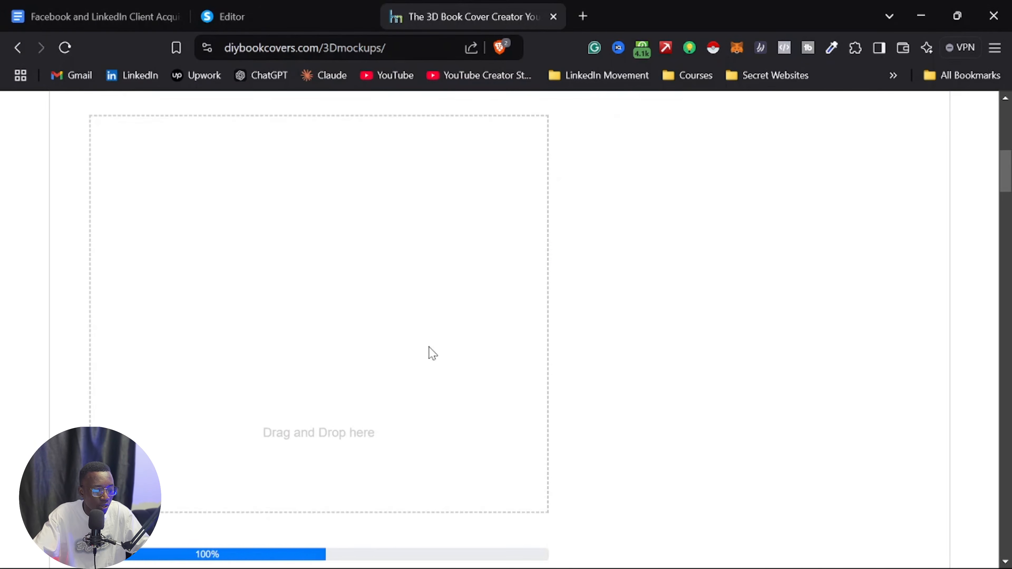
scroll(359, 364, up, 3)
scroll(398, 358, down, 15)
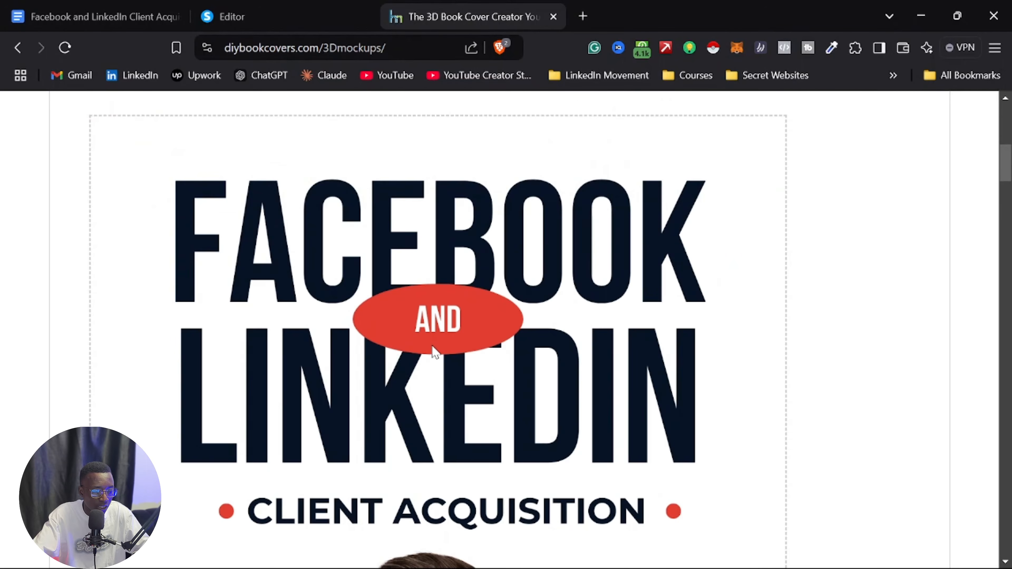
scroll(423, 369, down, 10)
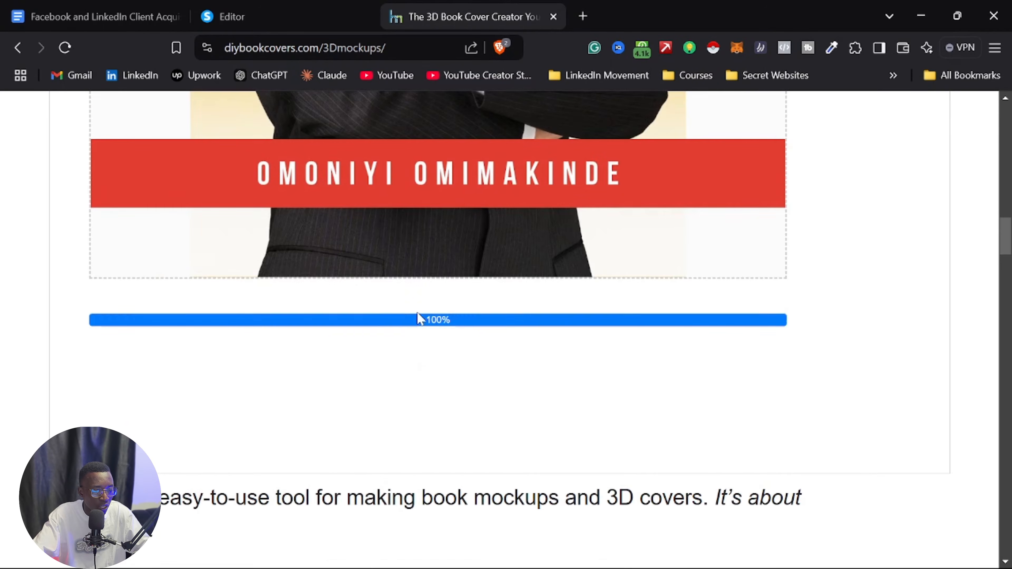
Step: Proceed to the final mockup step and download the 3D book cover as a PNG
scroll(418, 319, up, 20)
scroll(454, 315, up, 5)
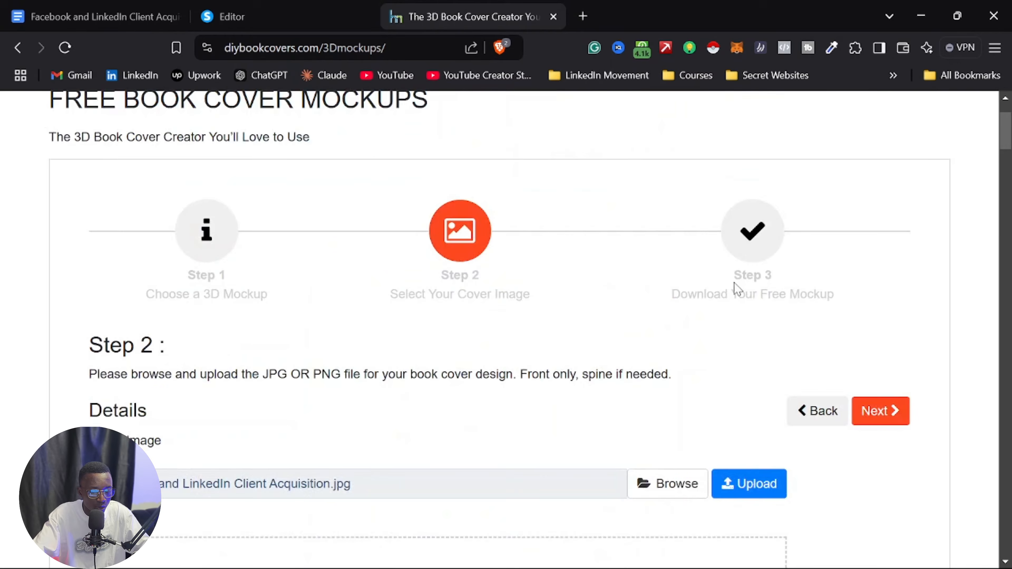
click(877, 411)
scroll(395, 365, down, 10)
scroll(395, 365, down, 10)
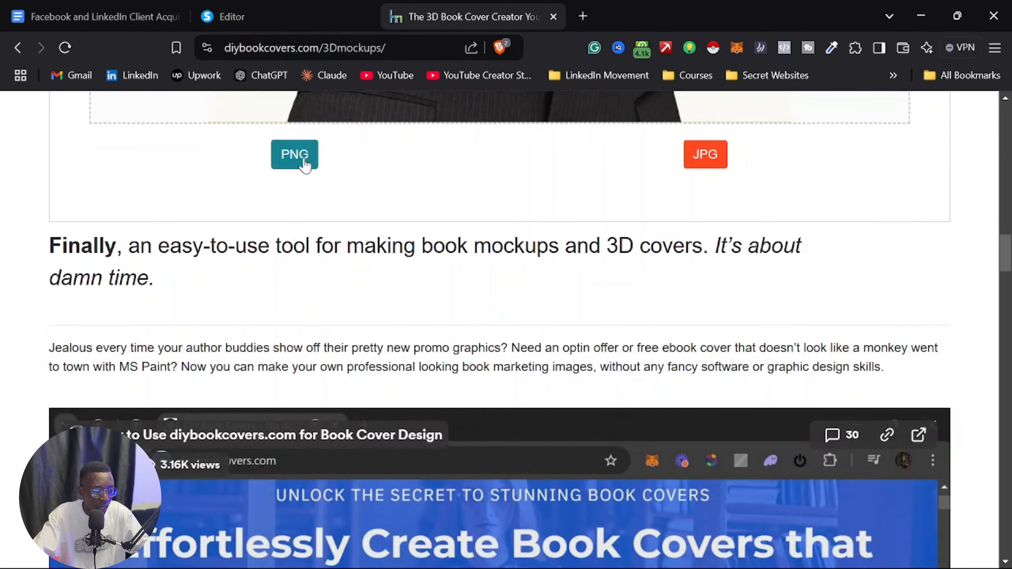
click(304, 161)
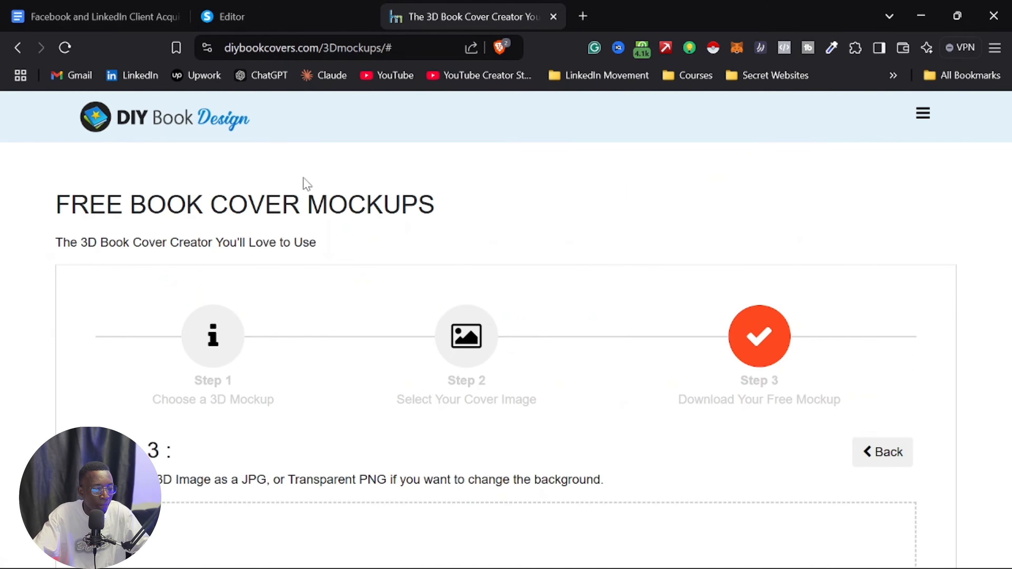
scroll(367, 238, down, 2)
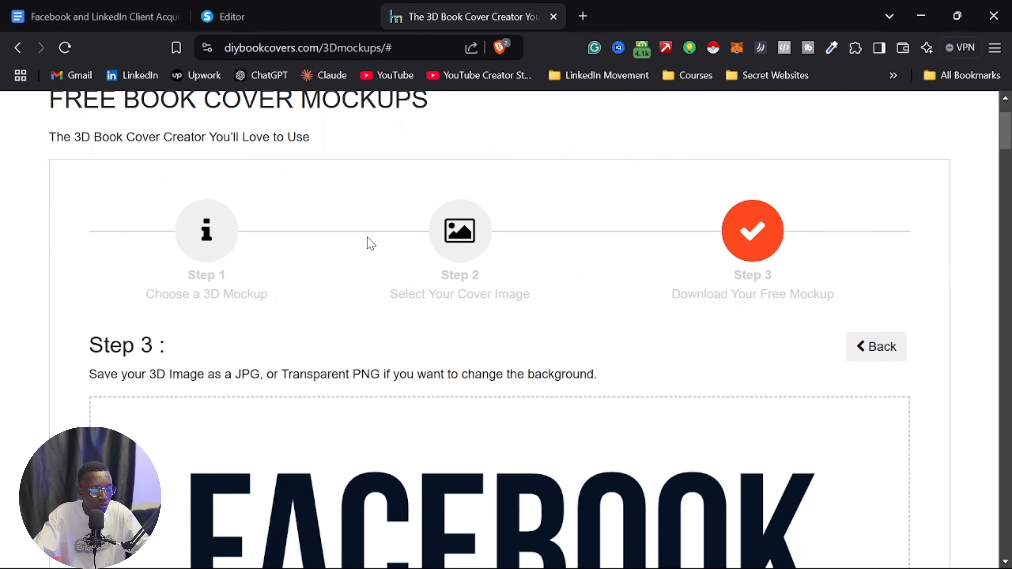
key(Return)
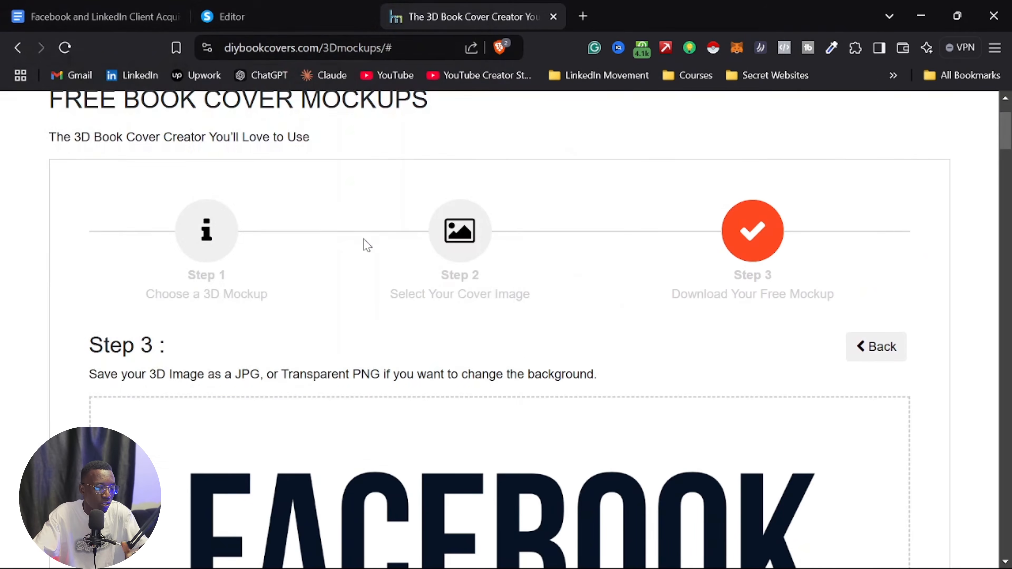
Step: Back in the page editor, select the image element below the sub-headline and open the file chooser for uploading its image
click(295, 18)
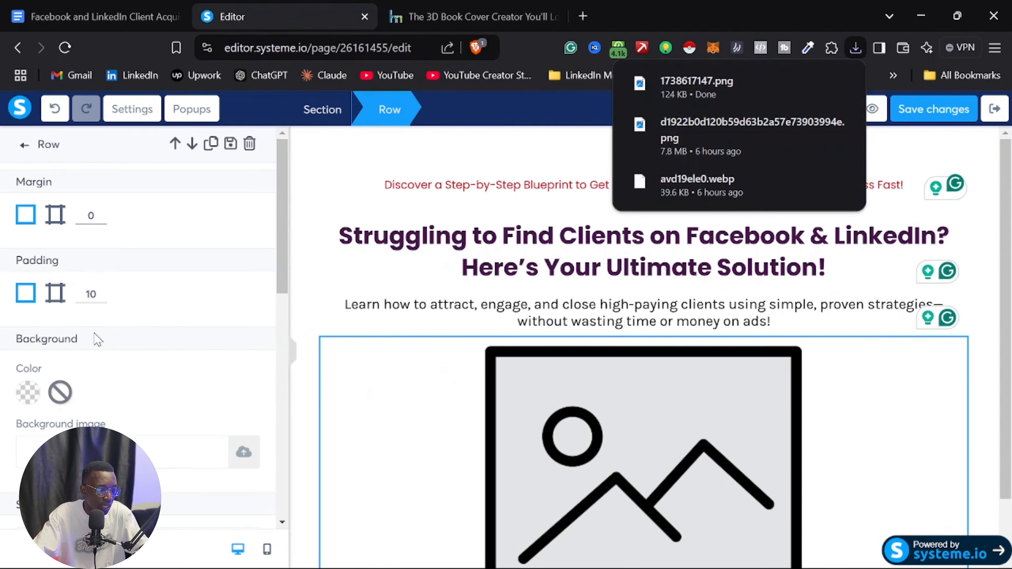
click(739, 465)
scroll(692, 394, down, 2)
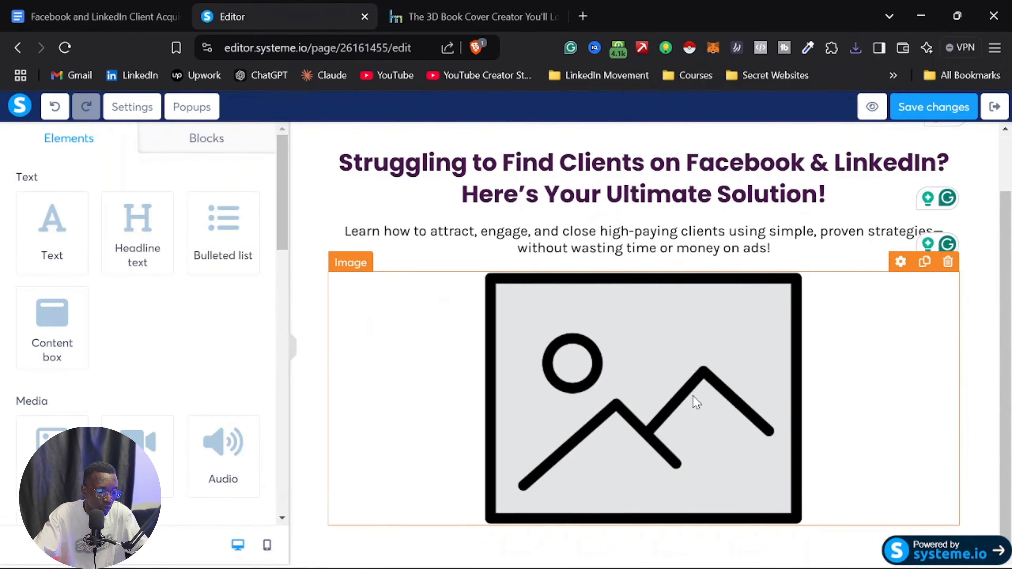
click(695, 401)
click(187, 281)
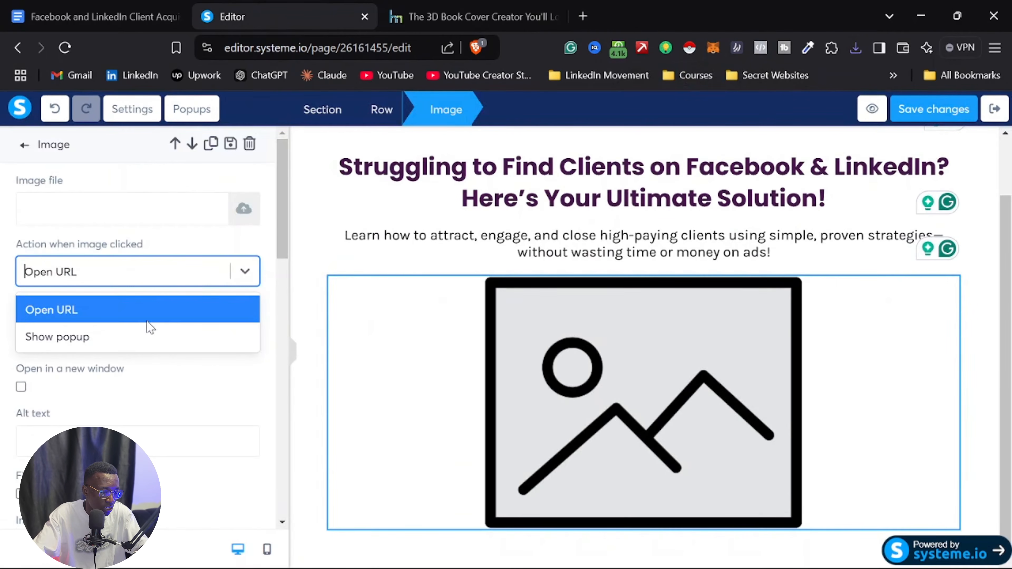
click(179, 207)
click(244, 210)
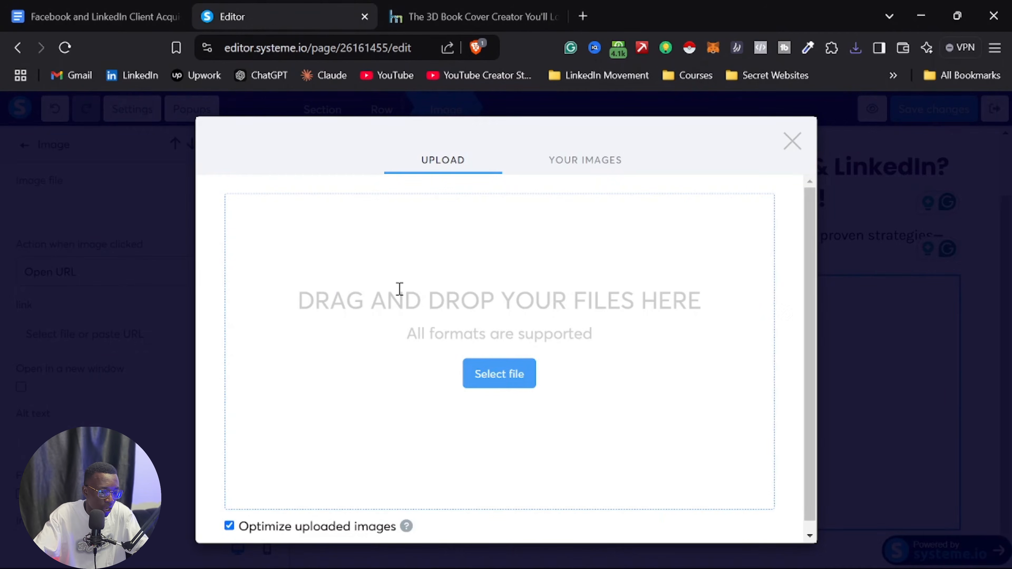
click(500, 375)
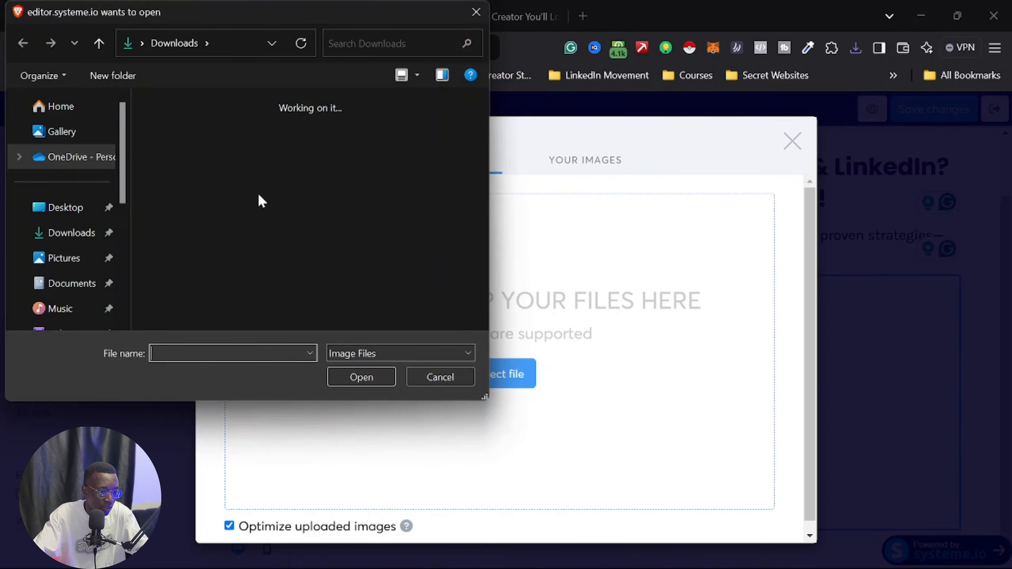
Step: Upload the book mockup 1738421322.png from Downloads and insert it into the image element
click(174, 171)
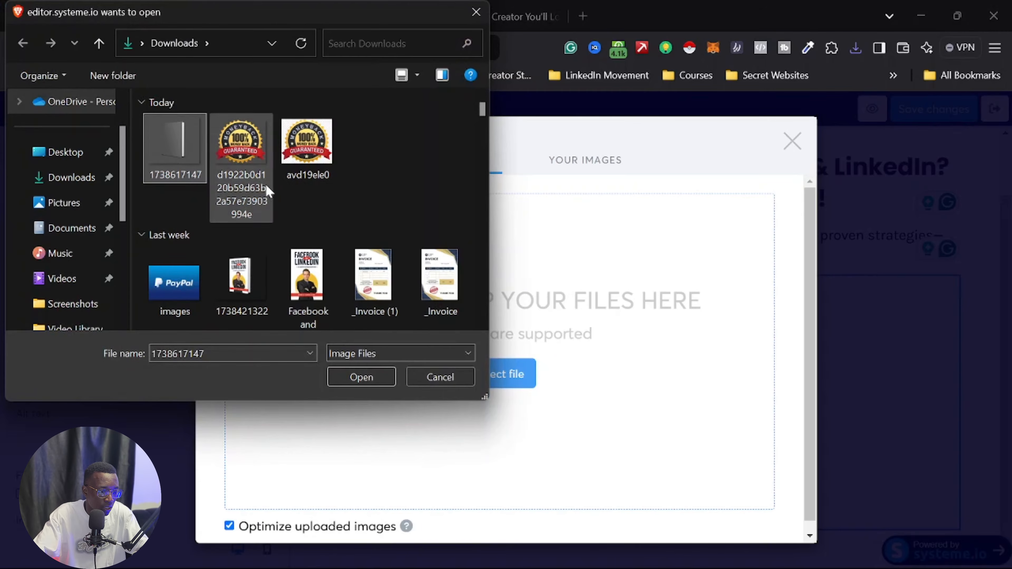
scroll(255, 207, down, 3)
click(240, 148)
click(347, 376)
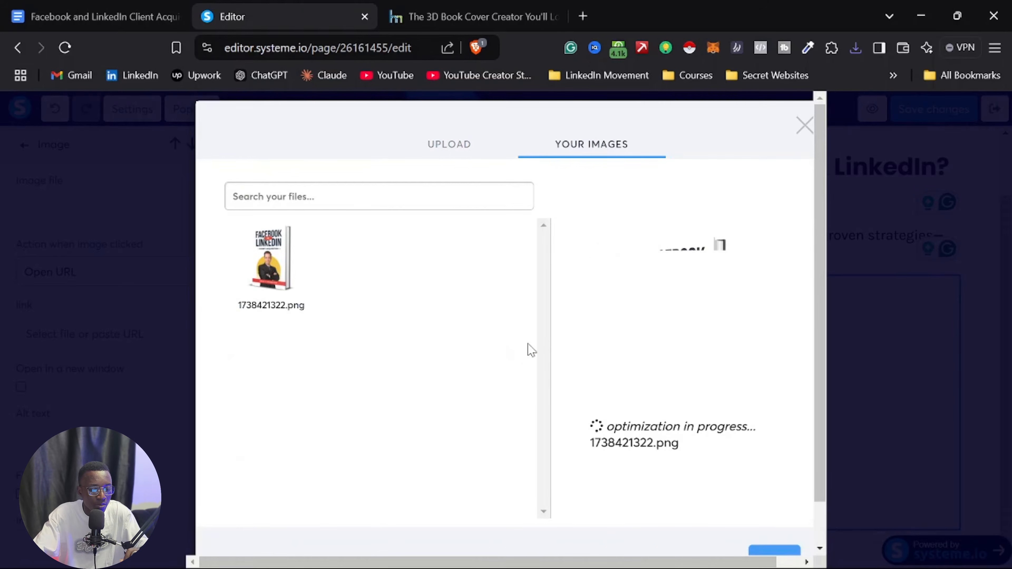
scroll(749, 502, down, 1)
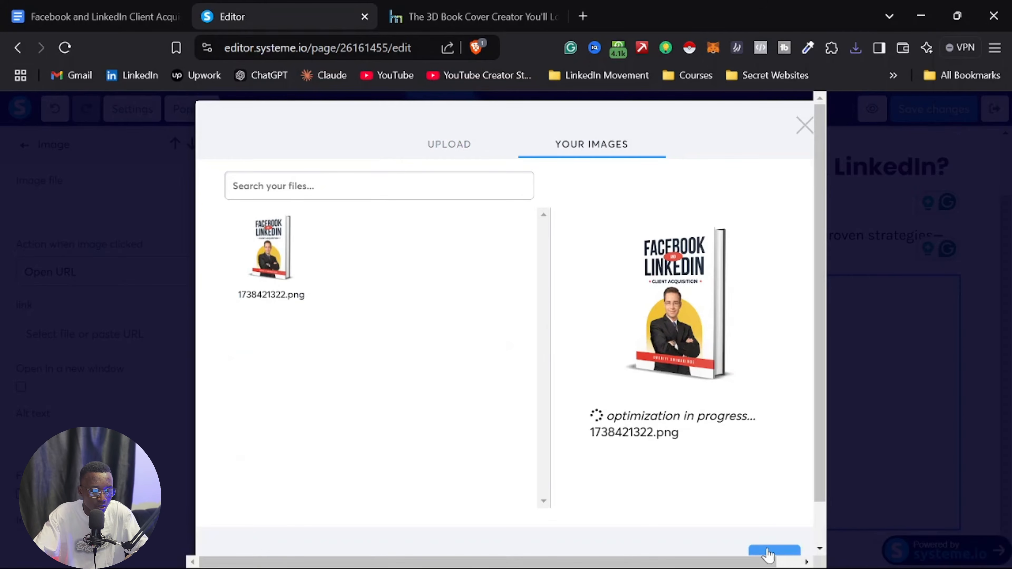
scroll(783, 535, down, 1)
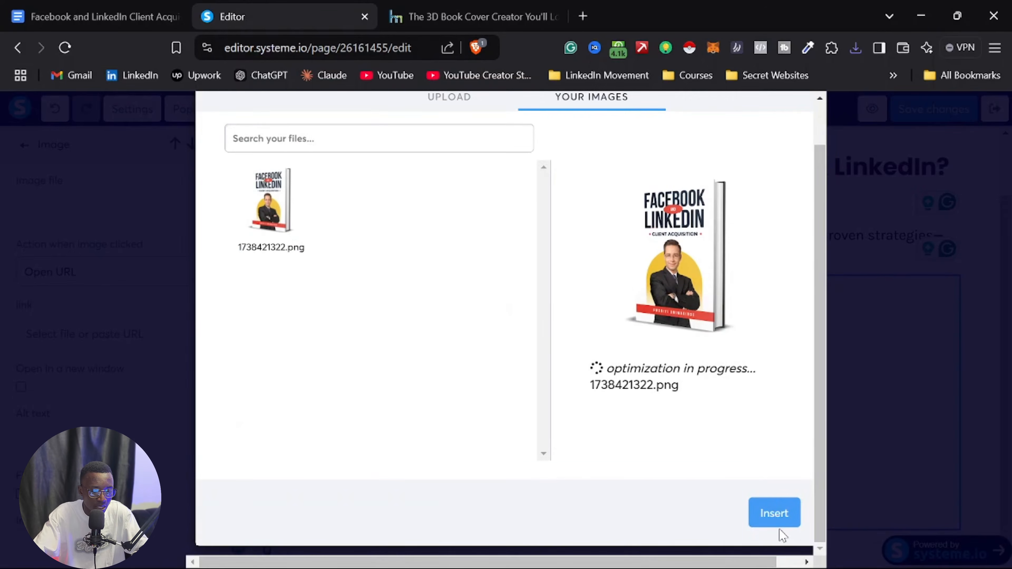
click(773, 514)
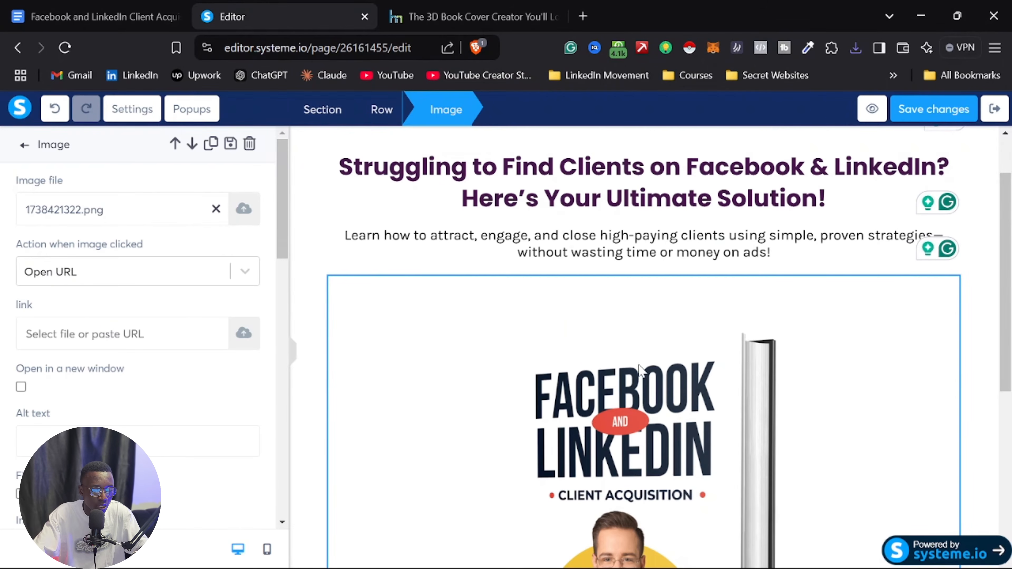
Step: Set the book cover image's size to 420 and check how it fits below the sub-headline
click(645, 378)
scroll(689, 350, down, 5)
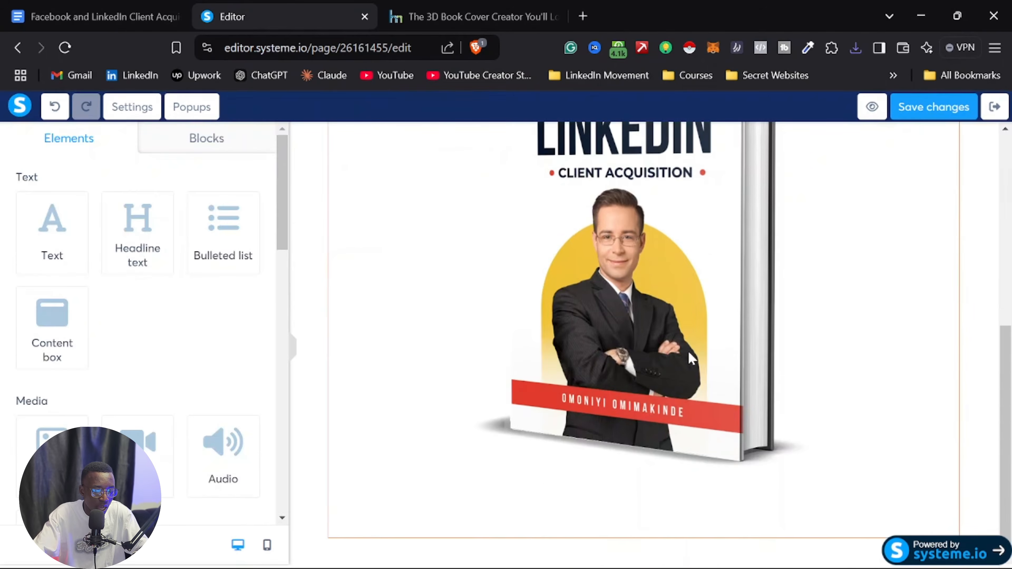
scroll(603, 367, up, 3)
click(605, 371)
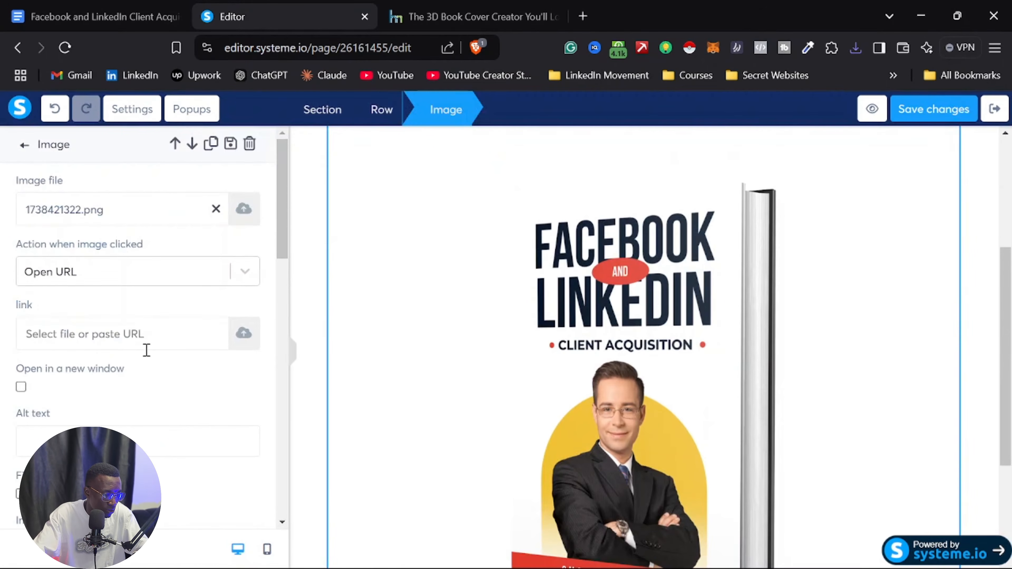
scroll(145, 399, down, 5)
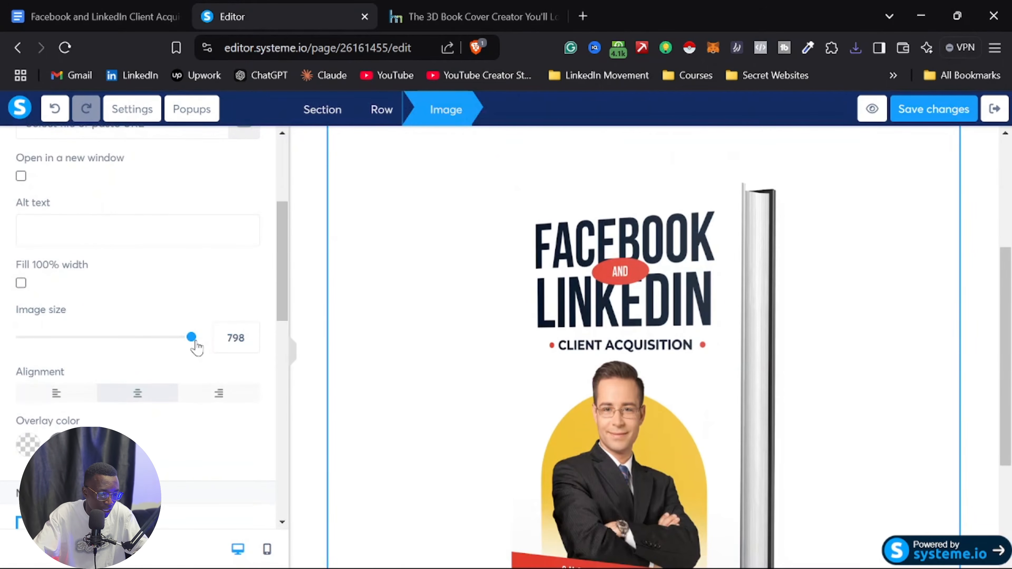
drag(196, 343, 118, 337)
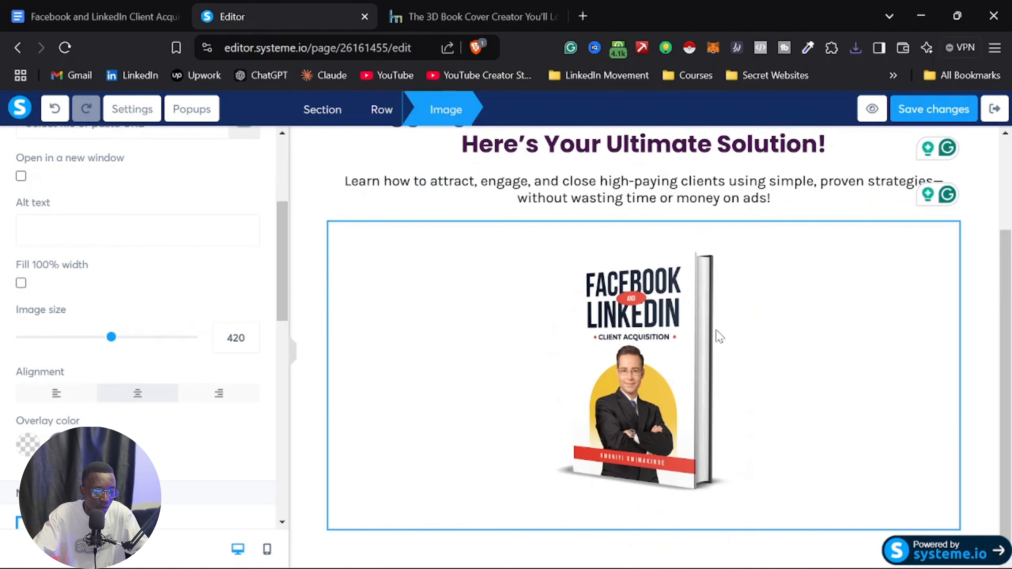
click(473, 310)
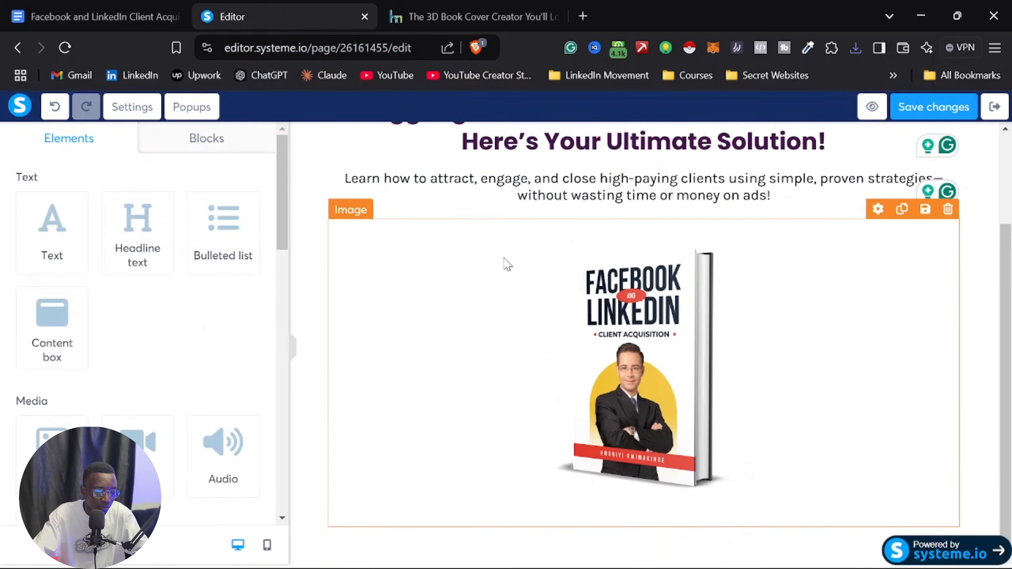
scroll(514, 266, up, 3)
scroll(518, 266, down, 3)
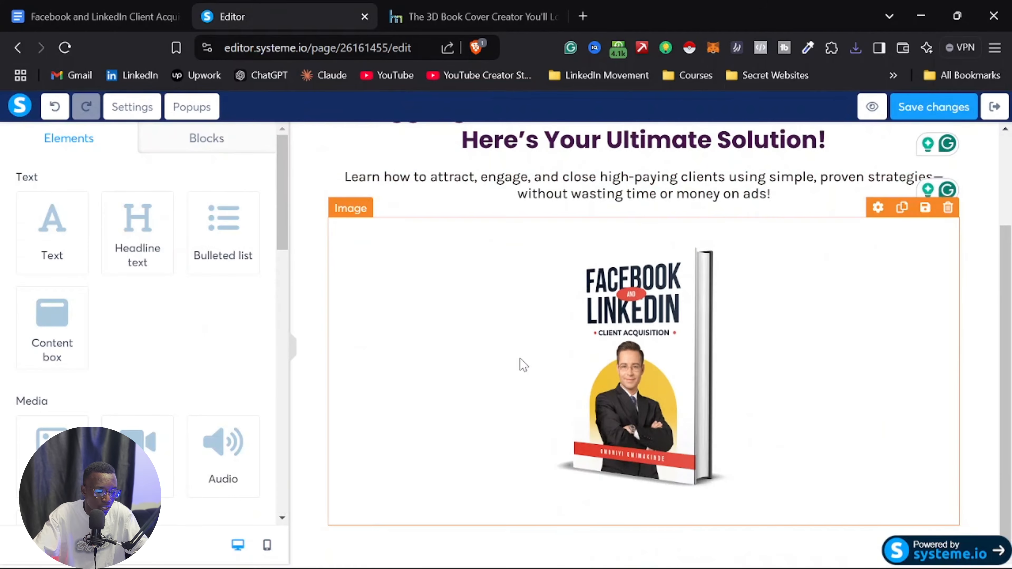
Step: Add a text element below the book cover image and copy the Customer's Problem section from the Google Docs copy document
drag(46, 245, 697, 468)
scroll(678, 399, down, 2)
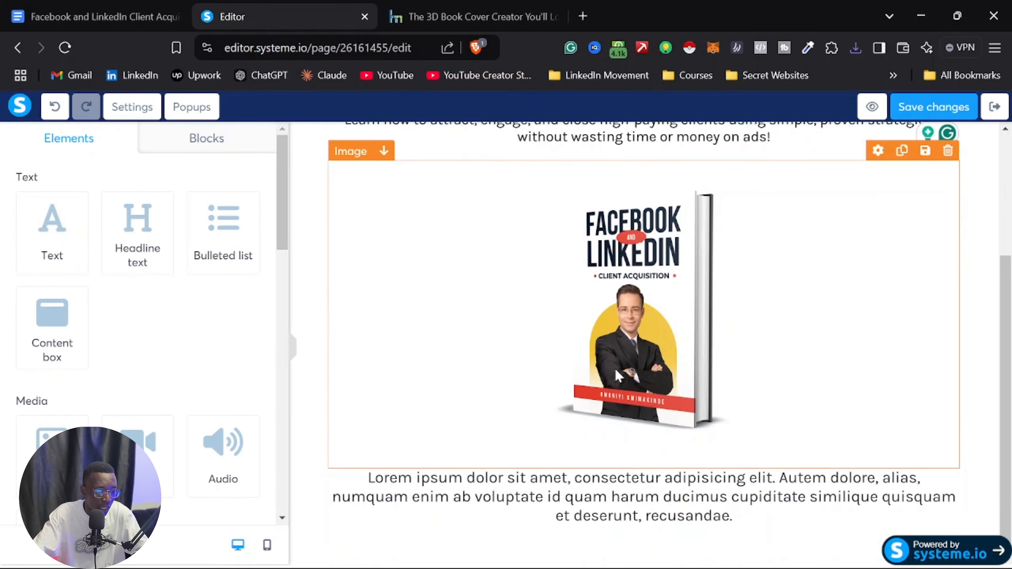
click(110, 6)
scroll(321, 379, down, 10)
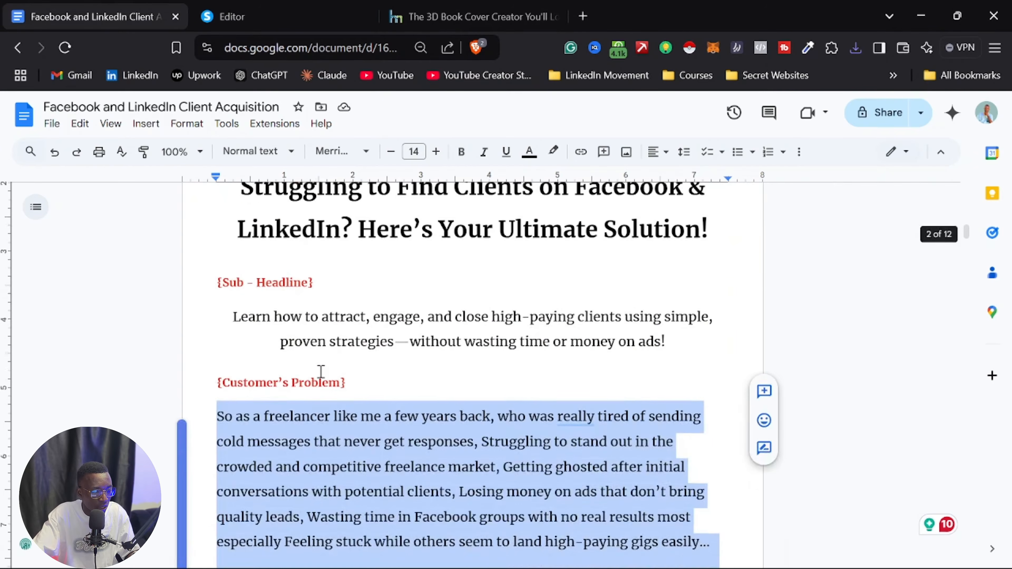
scroll(321, 371, down, 15)
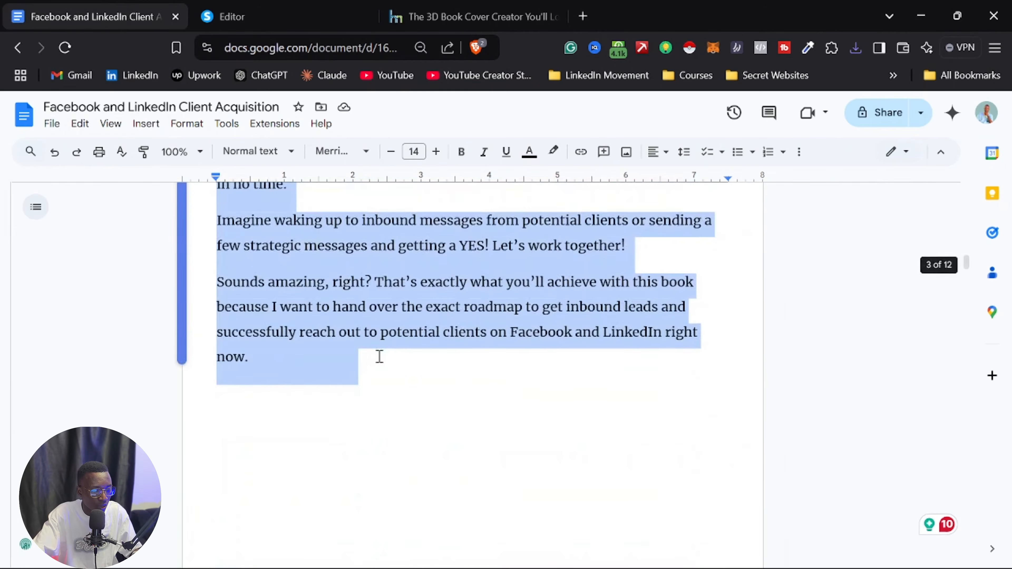
key(BackSpace)
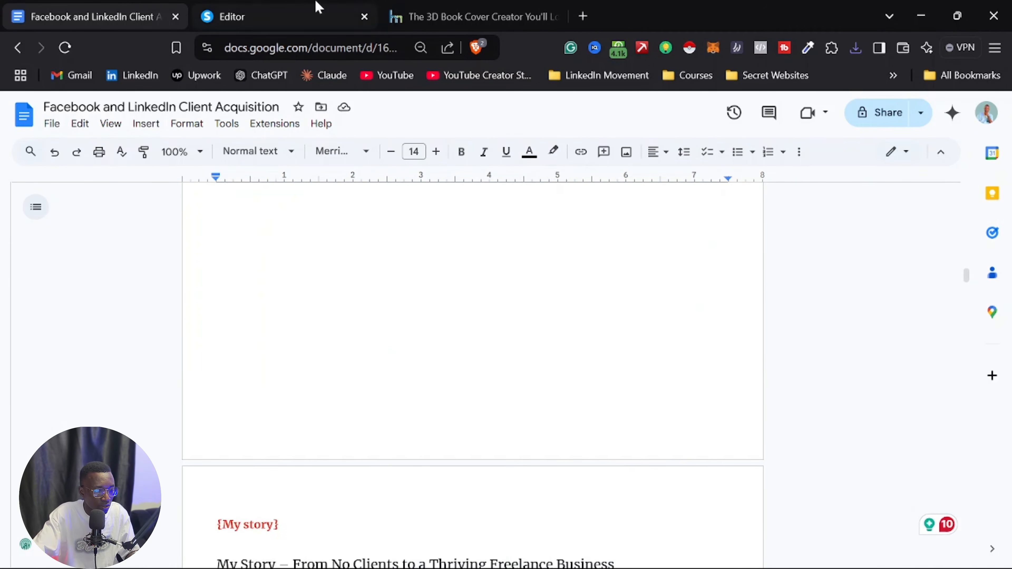
Step: Back in the page editor, replace the new text element's placeholder with the copied Customer's Problem text
click(297, 8)
double_click(488, 489)
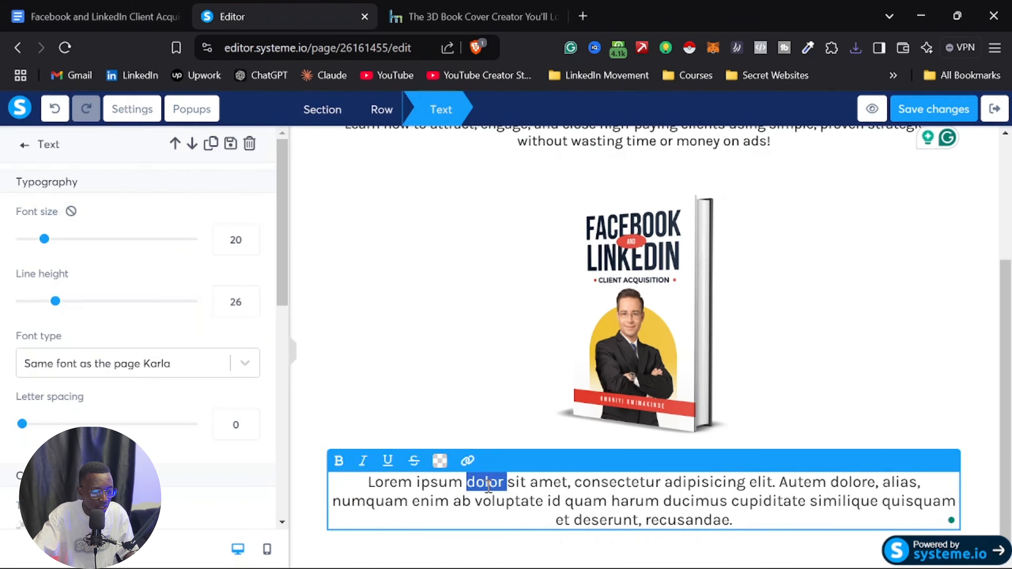
key(ctrl+a)
key(ctrl+v)
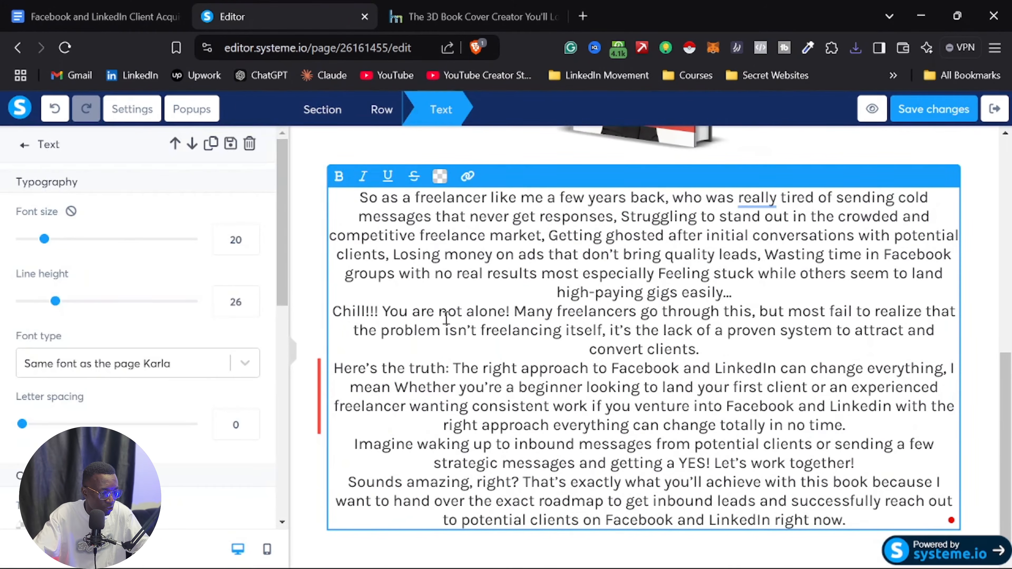
Step: Left-align the Customer's Problem text and separate its paragraphs with blank lines
scroll(242, 323, down, 8)
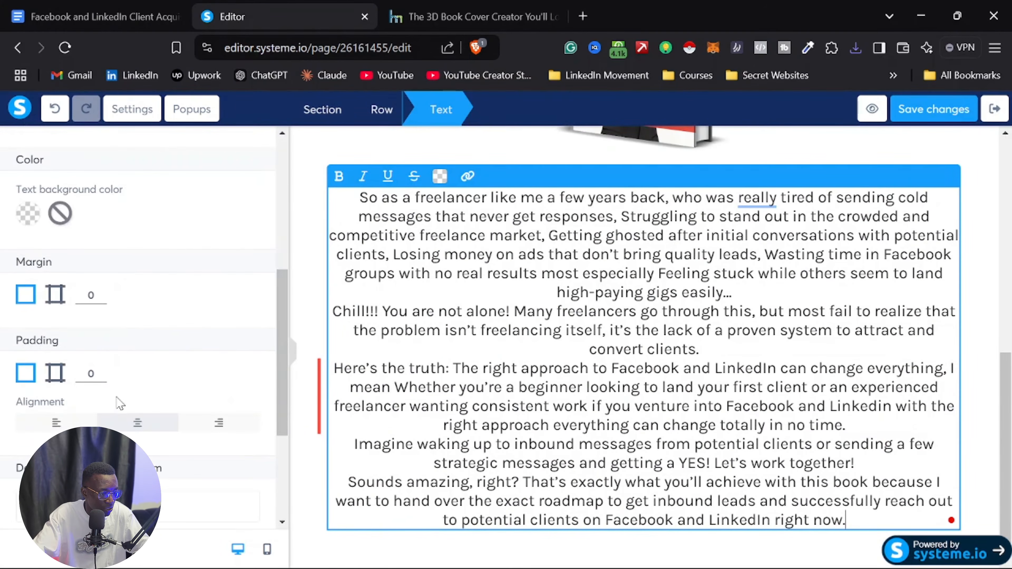
click(62, 422)
scroll(104, 369, up, 8)
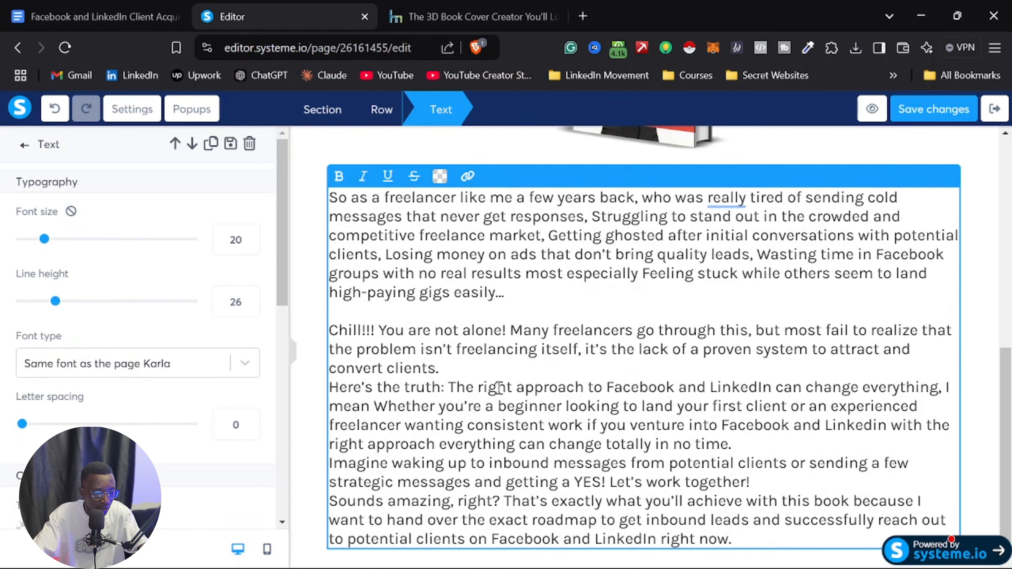
key(Return)
key(Return)
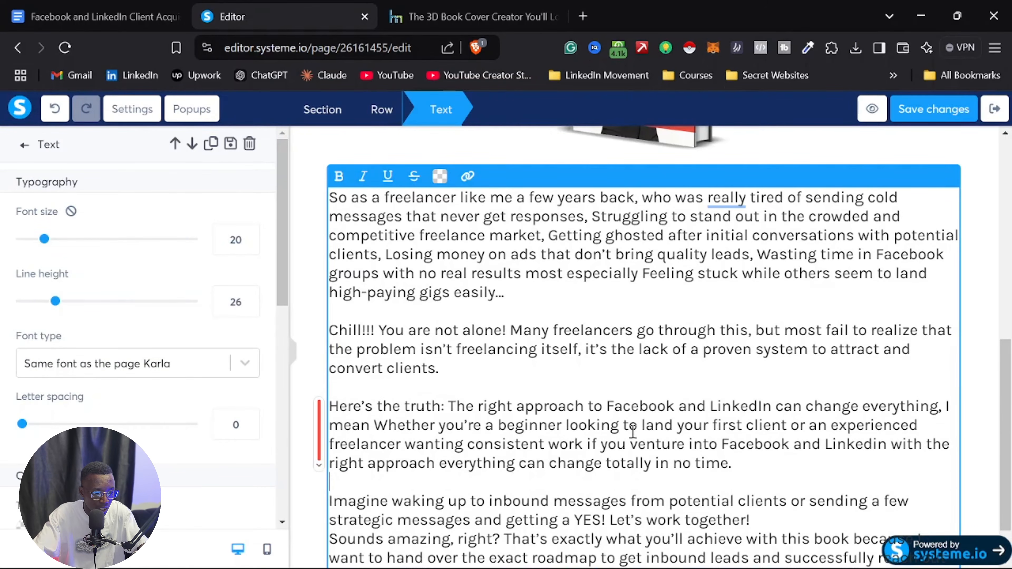
scroll(718, 450, down, 1)
click(772, 467)
key(Return)
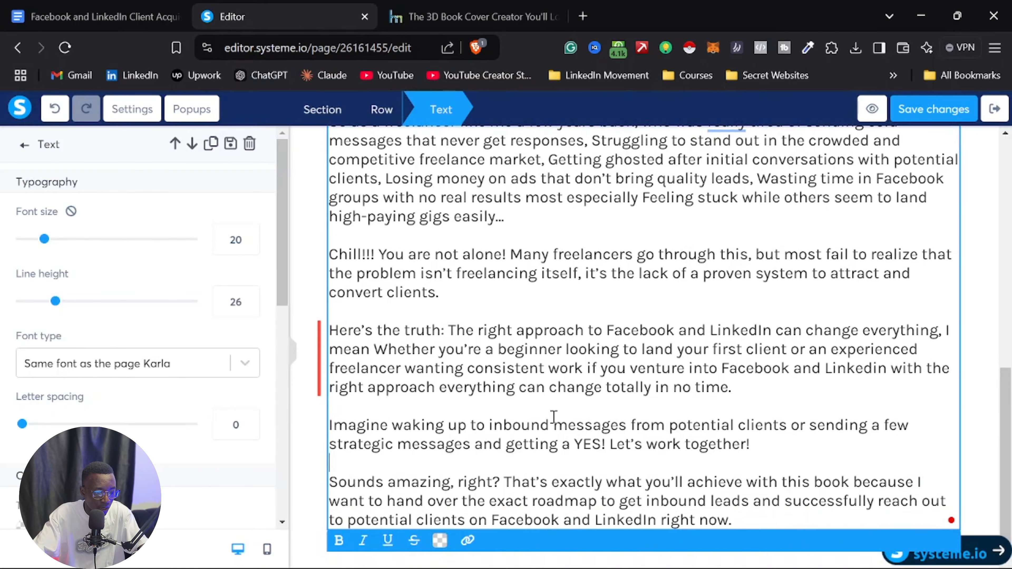
scroll(477, 347, up, 5)
click(534, 458)
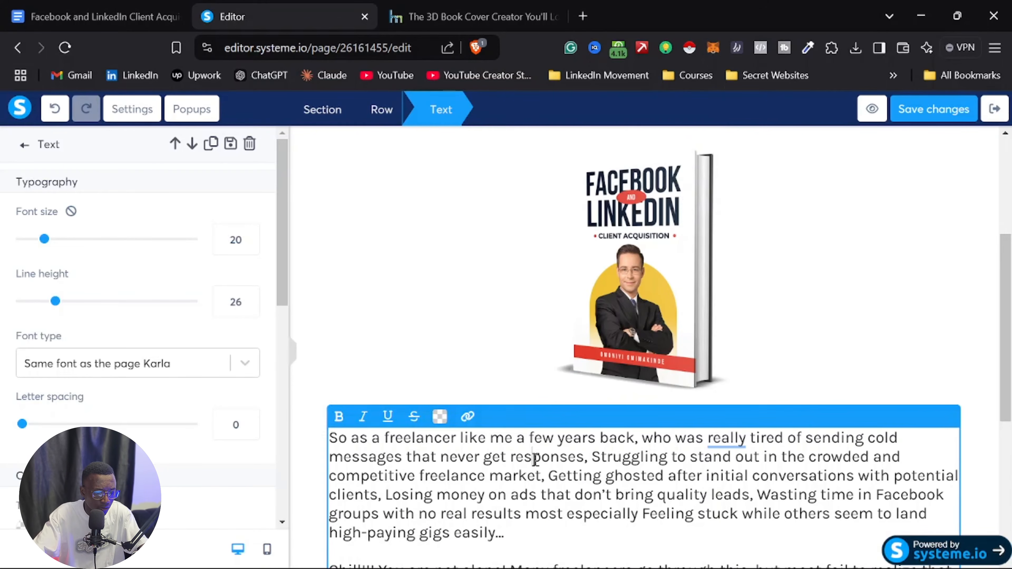
scroll(802, 450, down, 2)
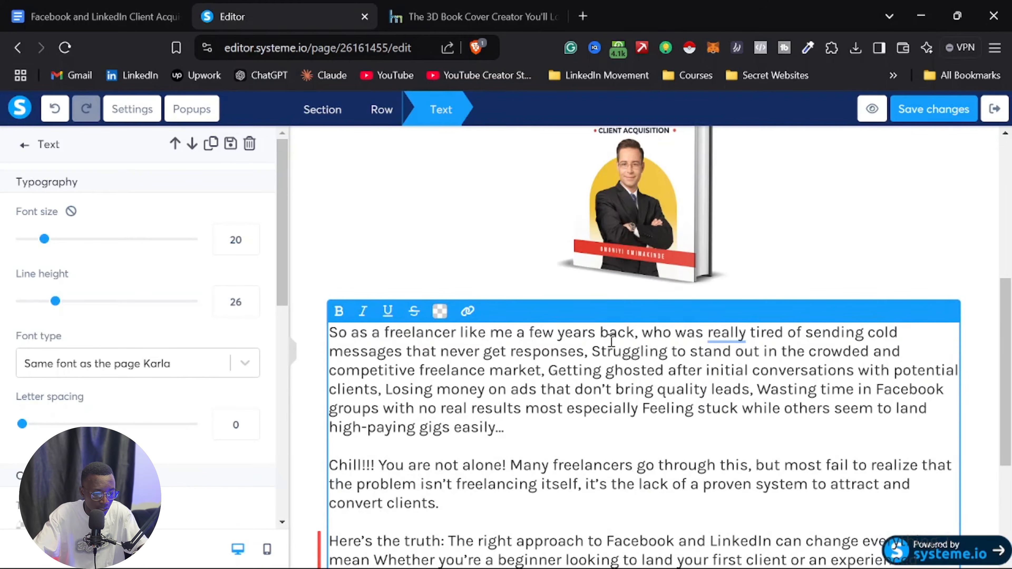
scroll(612, 341, down, 3)
scroll(438, 383, up, 3)
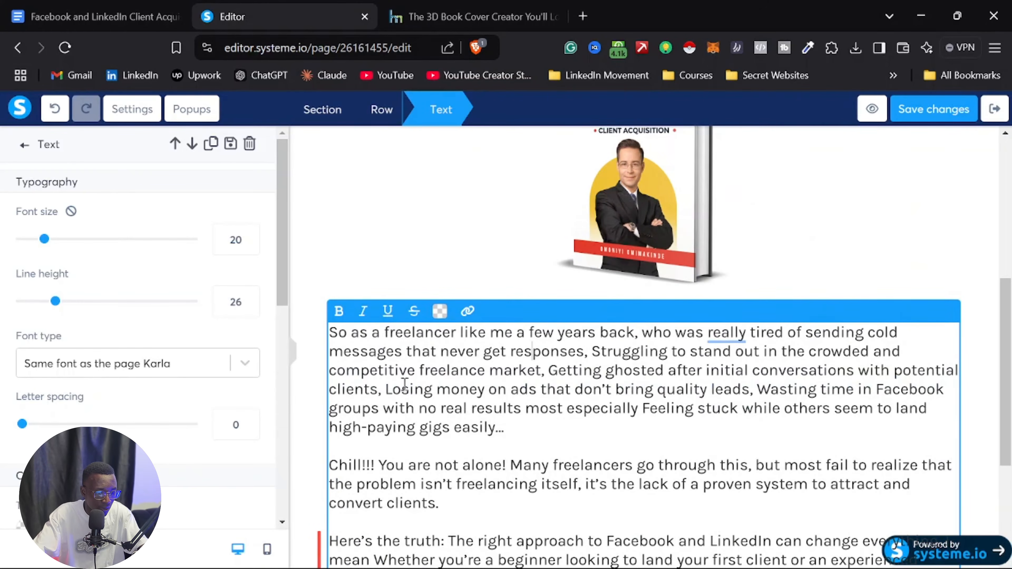
triple_click(434, 384)
key(ctrl+a)
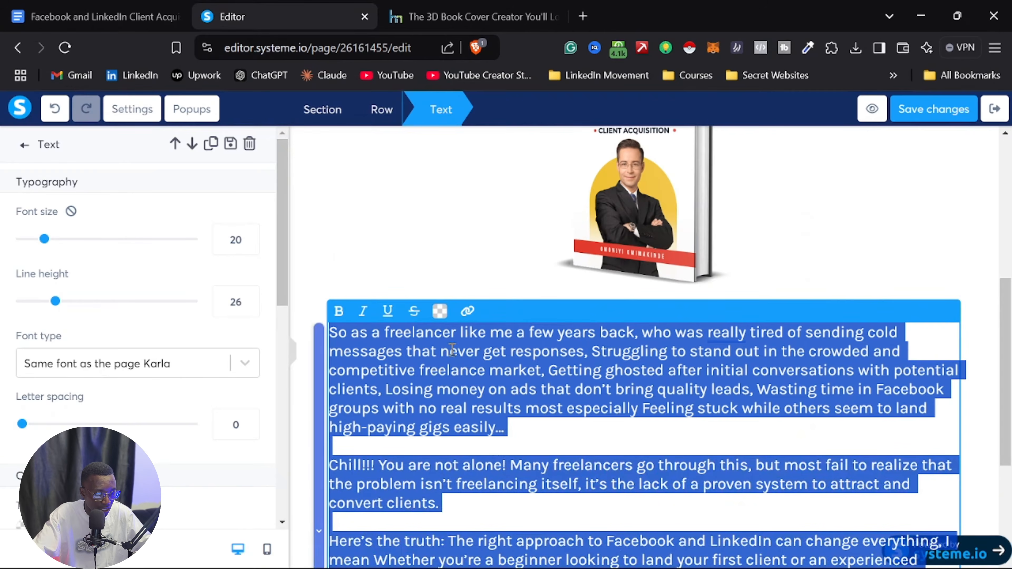
click(440, 311)
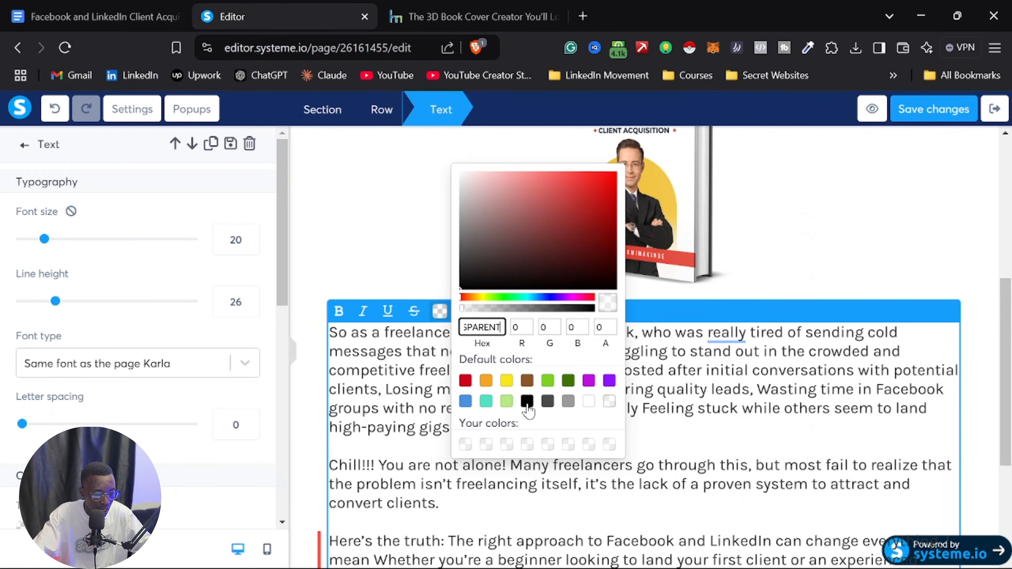
click(532, 245)
click(408, 383)
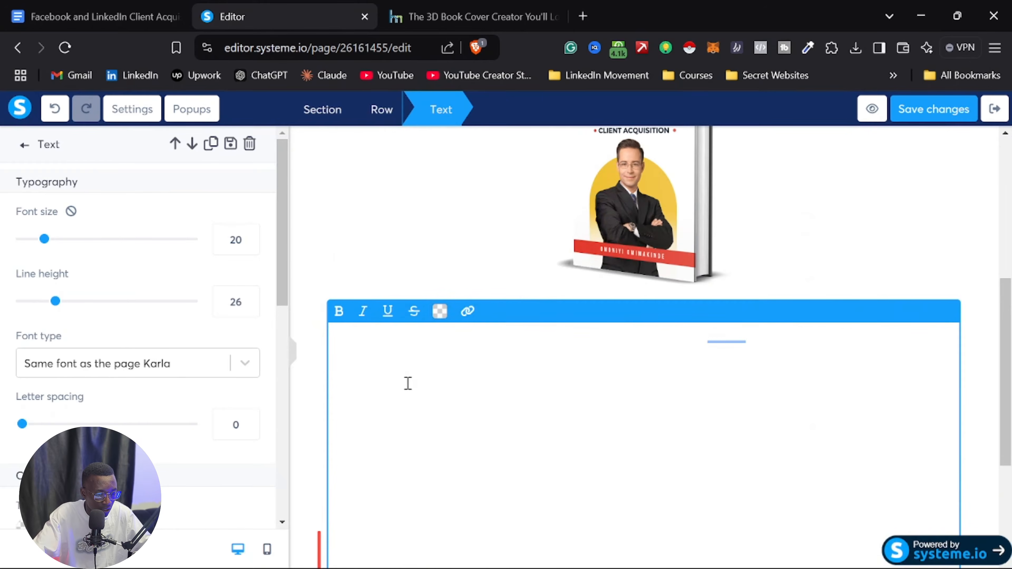
Step: Set the colour of the whole Customer's Problem text to black
key(ctrl+a)
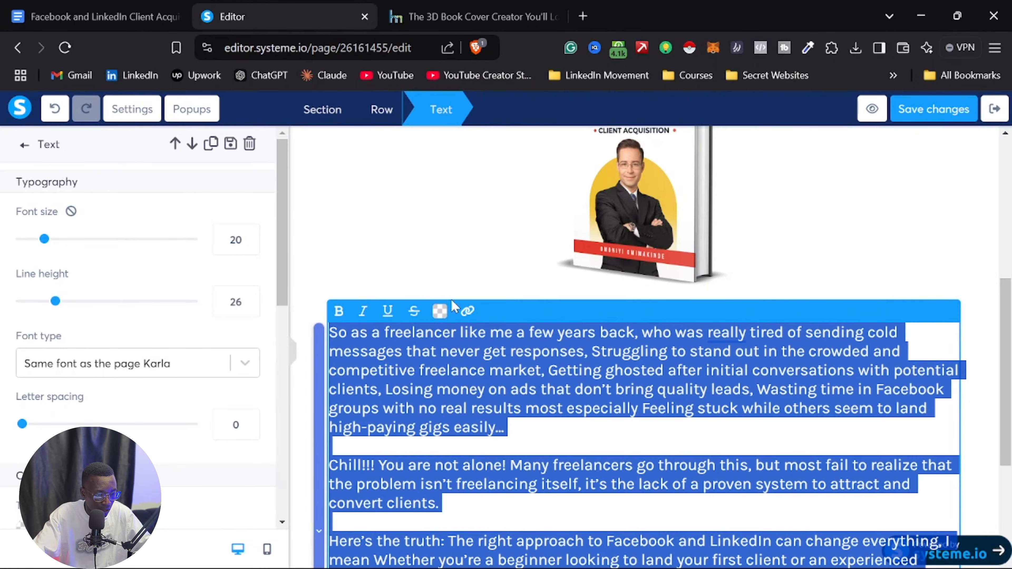
click(438, 313)
click(441, 315)
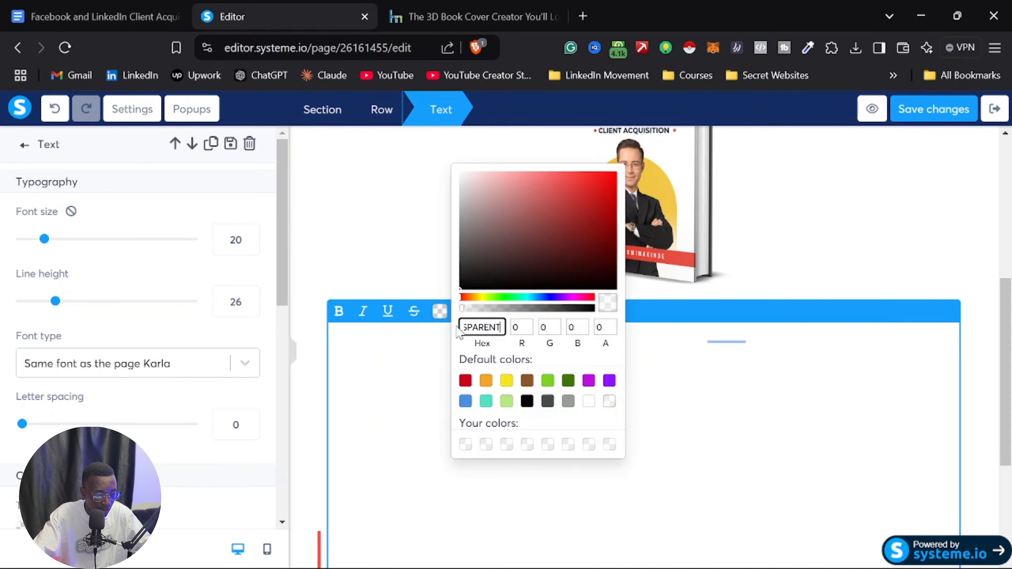
click(527, 402)
scroll(615, 323, up, 3)
click(574, 355)
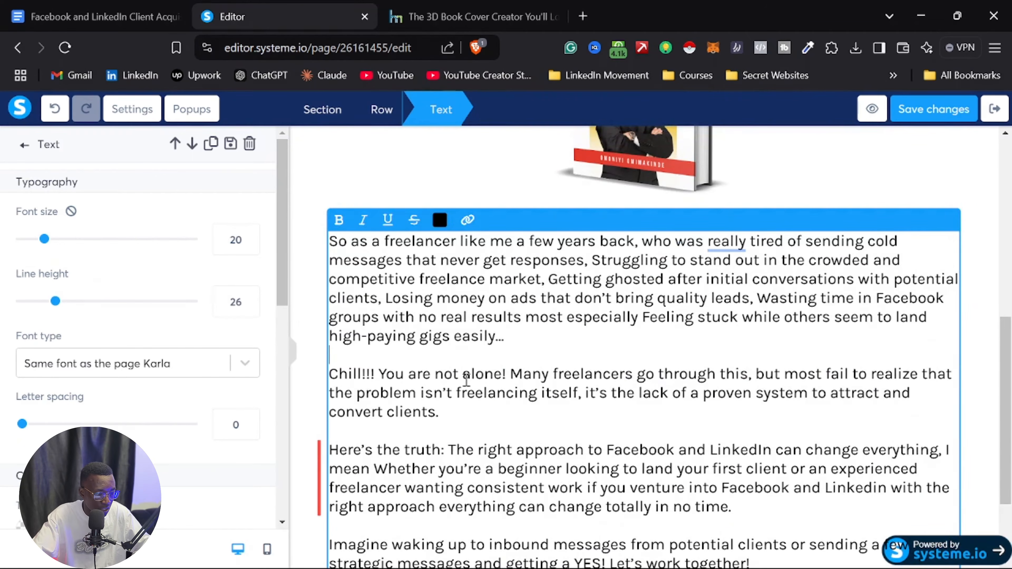
Step: Set the Customer's Problem text to the Google font Poppins at font size 15
click(244, 371)
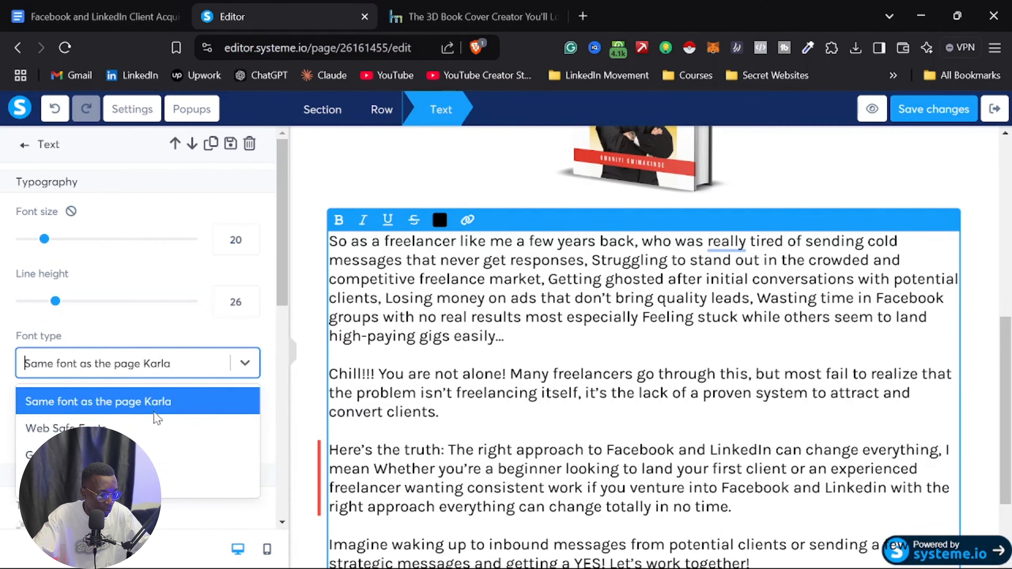
click(143, 455)
click(134, 410)
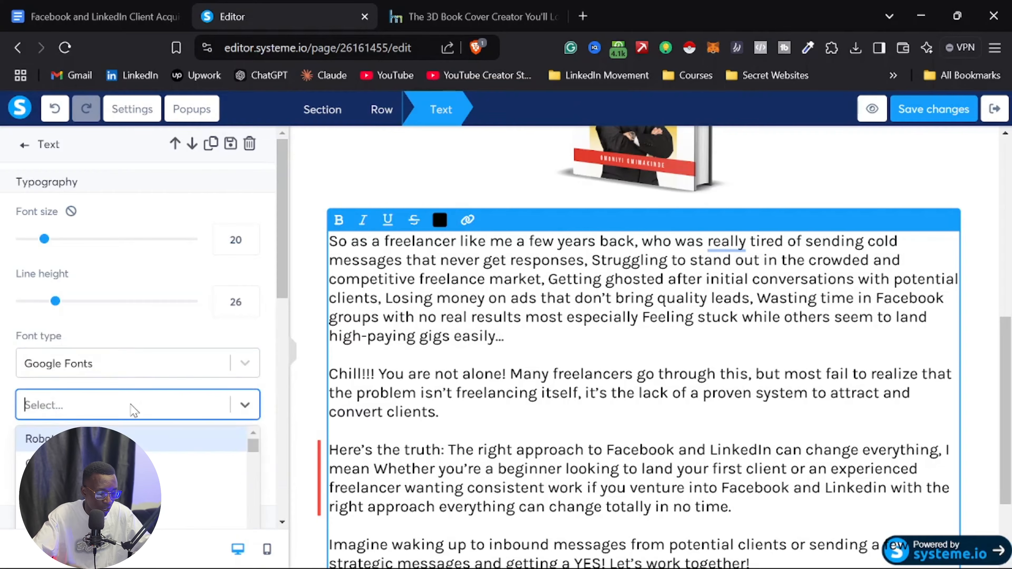
text(popp)
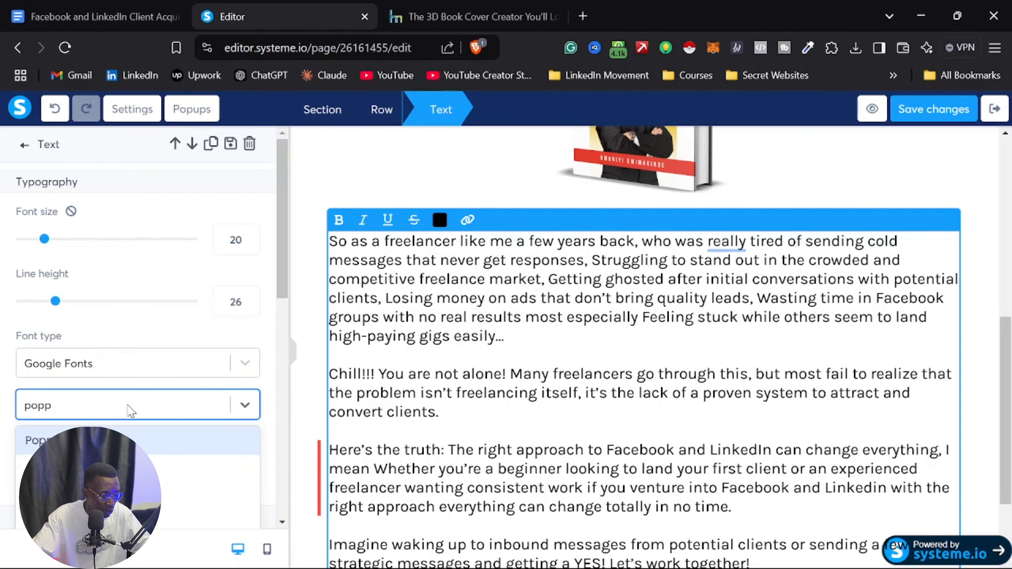
key(Return)
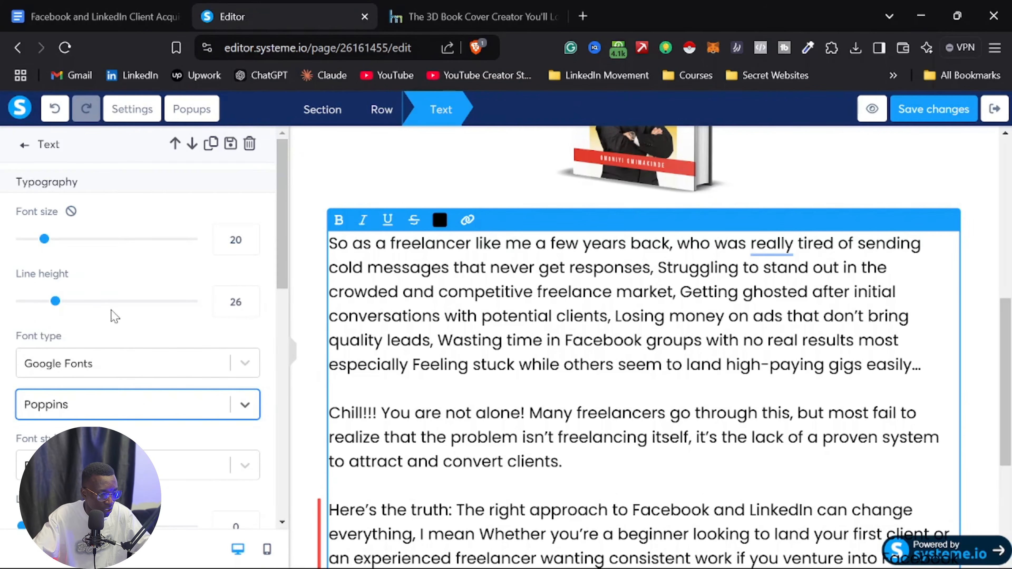
drag(45, 239, 31, 239)
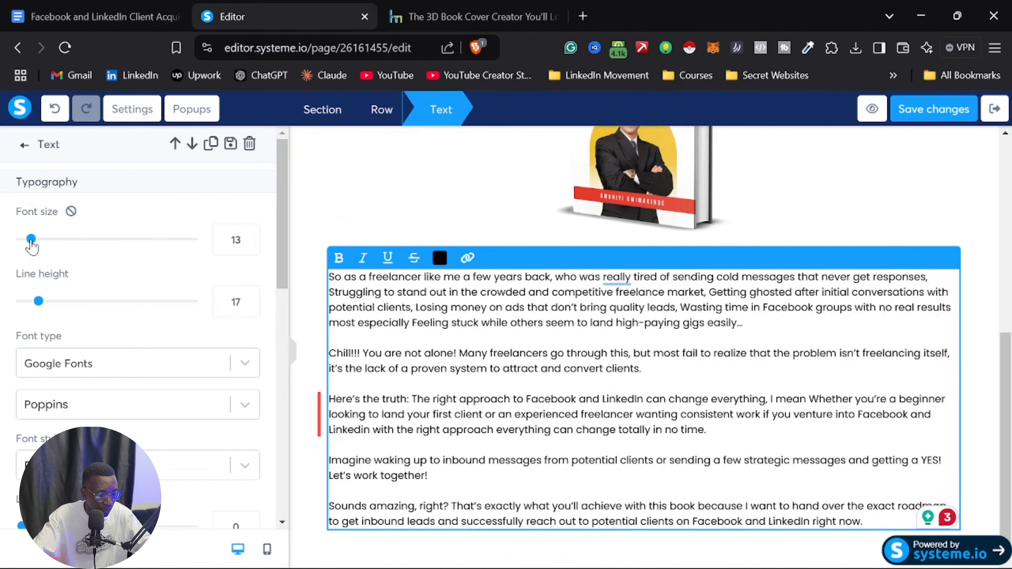
click(249, 238)
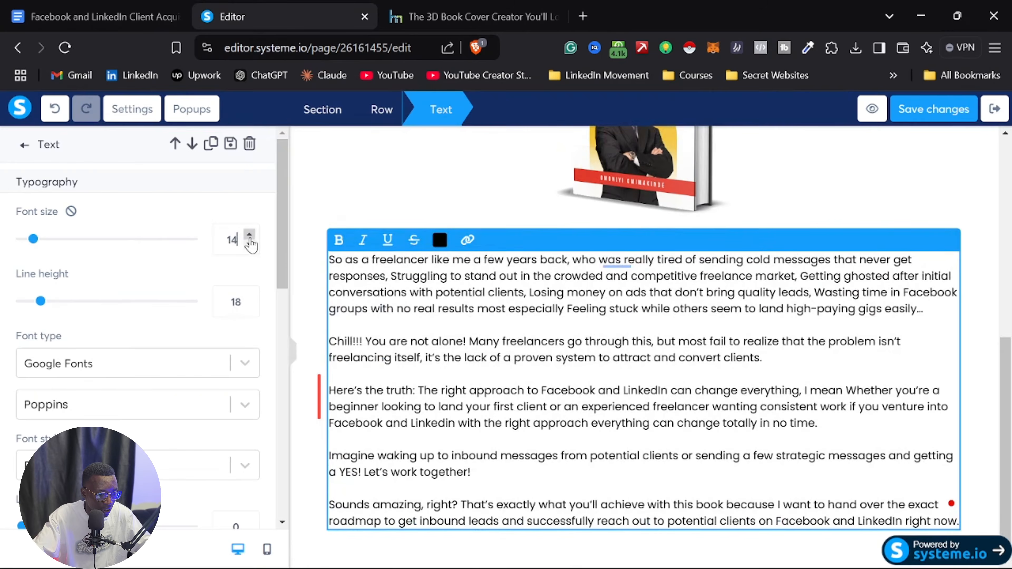
click(249, 239)
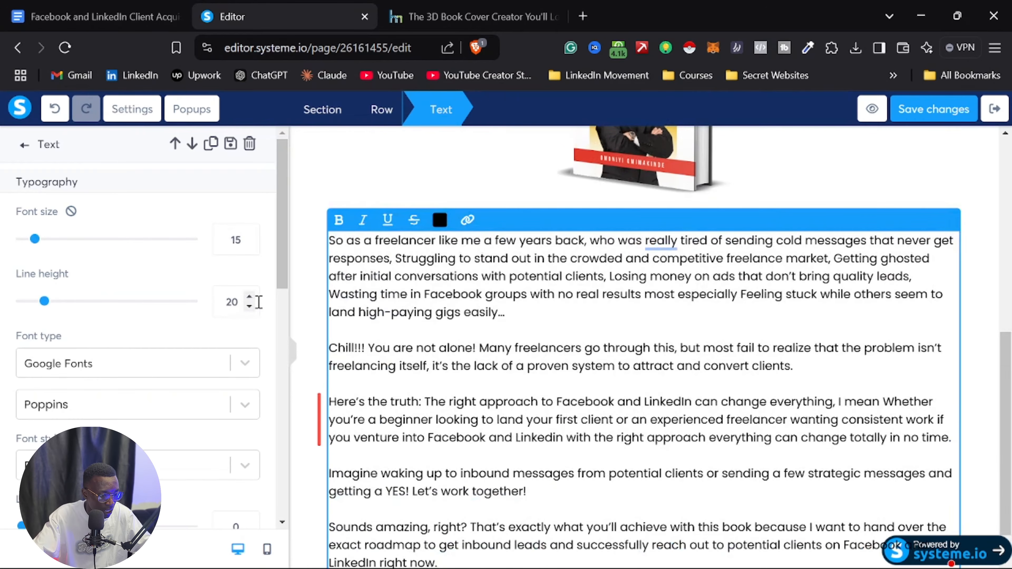
Step: Increase the Customer's Problem text's line height to 30
click(250, 298)
click(250, 298)
click(250, 298)
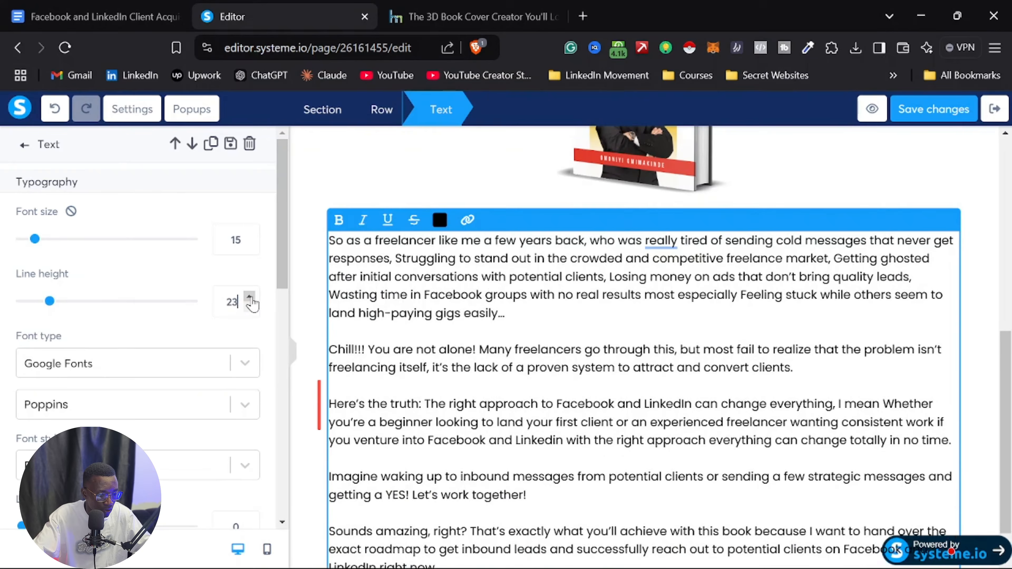
click(250, 298)
click(249, 298)
click(250, 299)
click(250, 298)
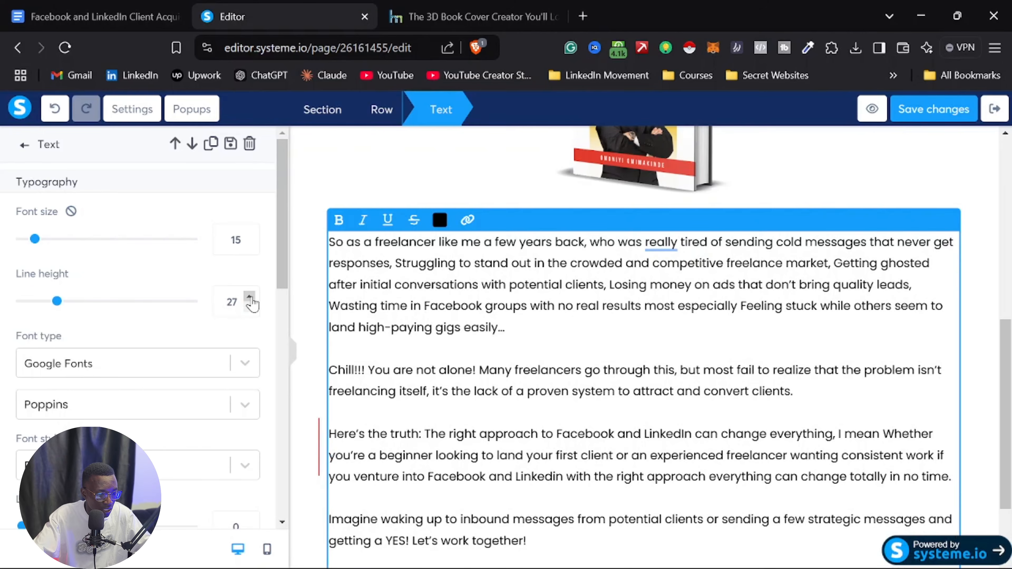
click(250, 298)
click(250, 298)
click(250, 298)
Step: Review the page from the headline down to the Customer's Problem text and save the changes
scroll(455, 308, up, 5)
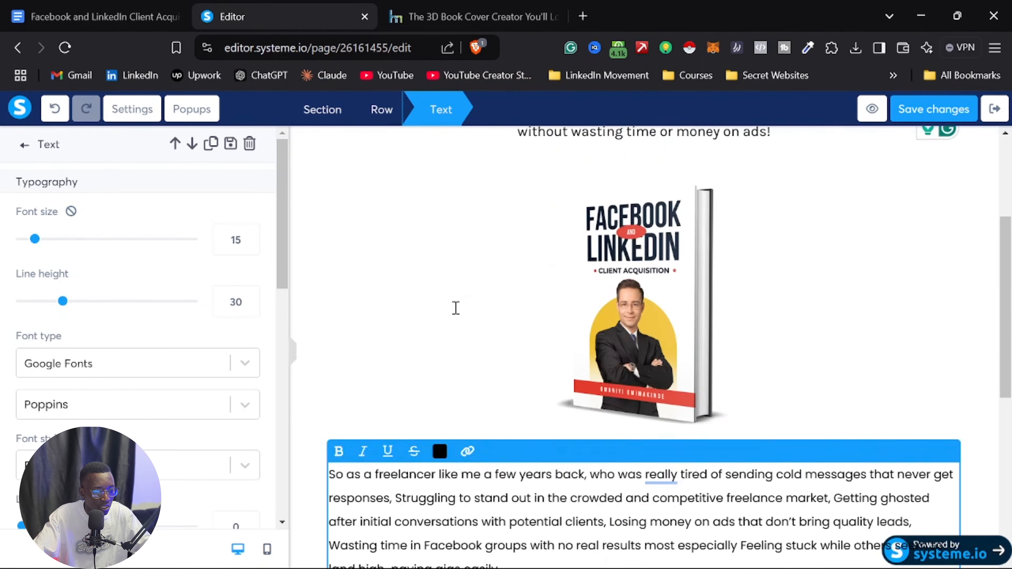
scroll(455, 308, up, 5)
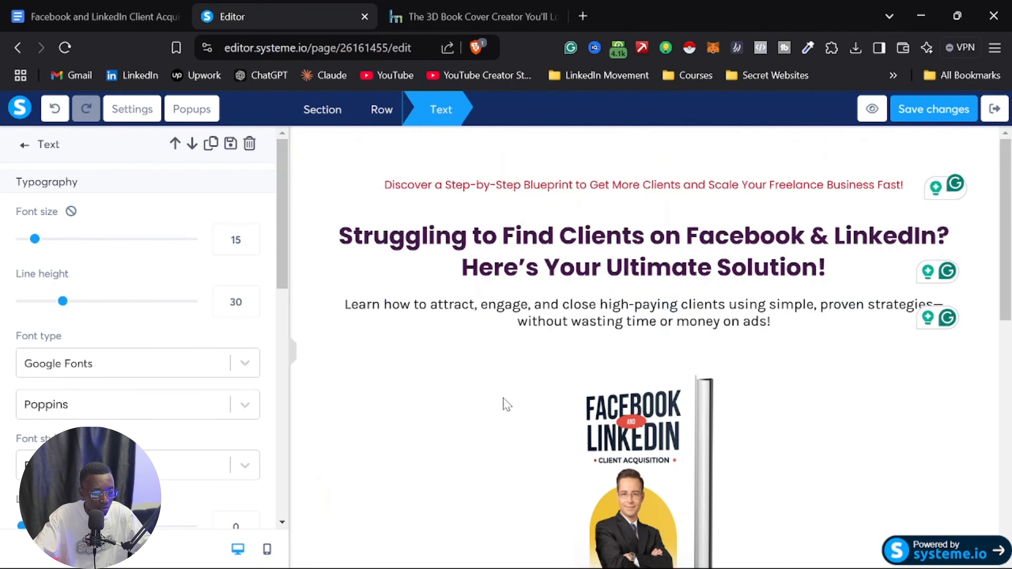
click(506, 404)
scroll(425, 322, down, 15)
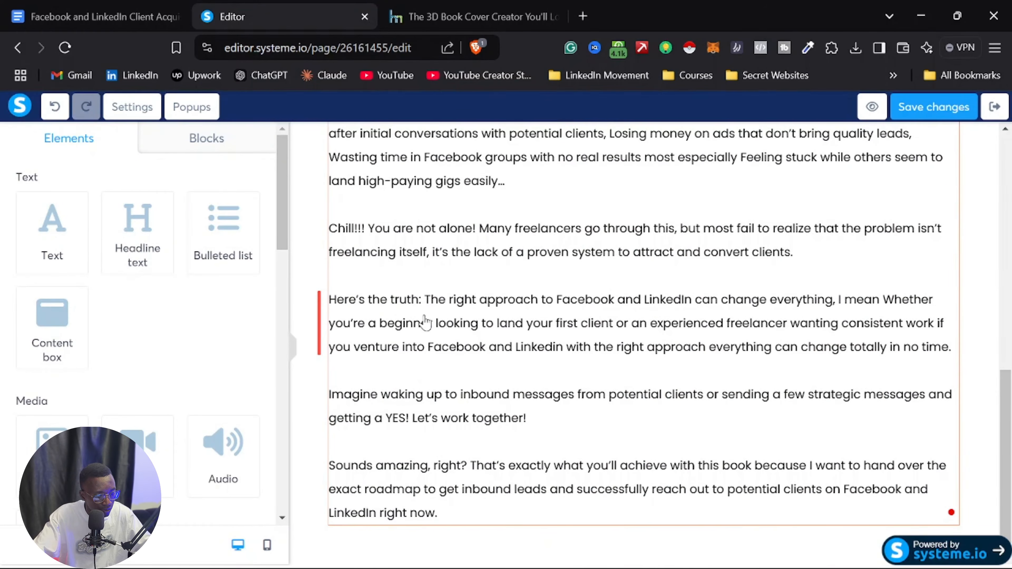
click(943, 107)
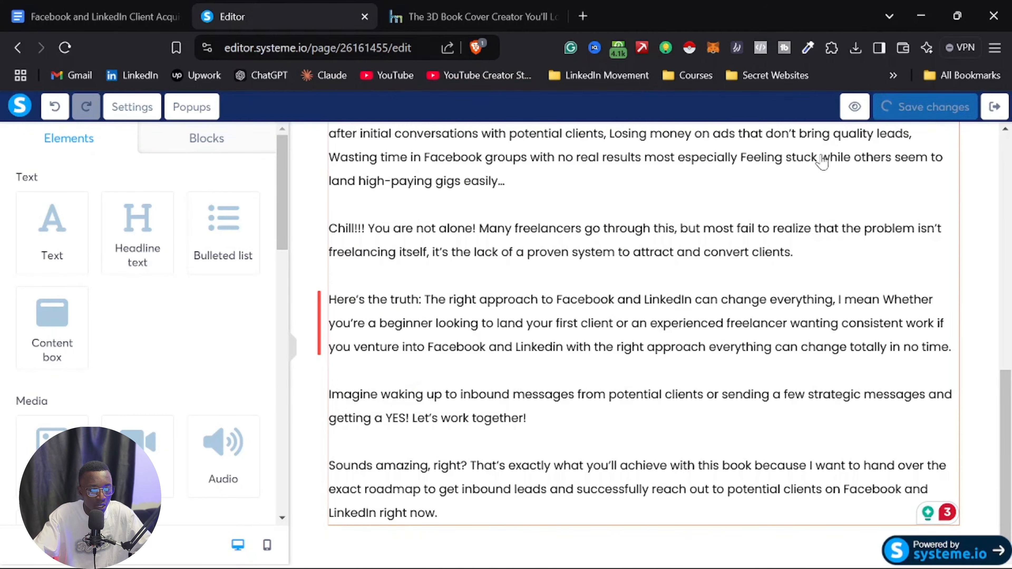
scroll(515, 434, up, 12)
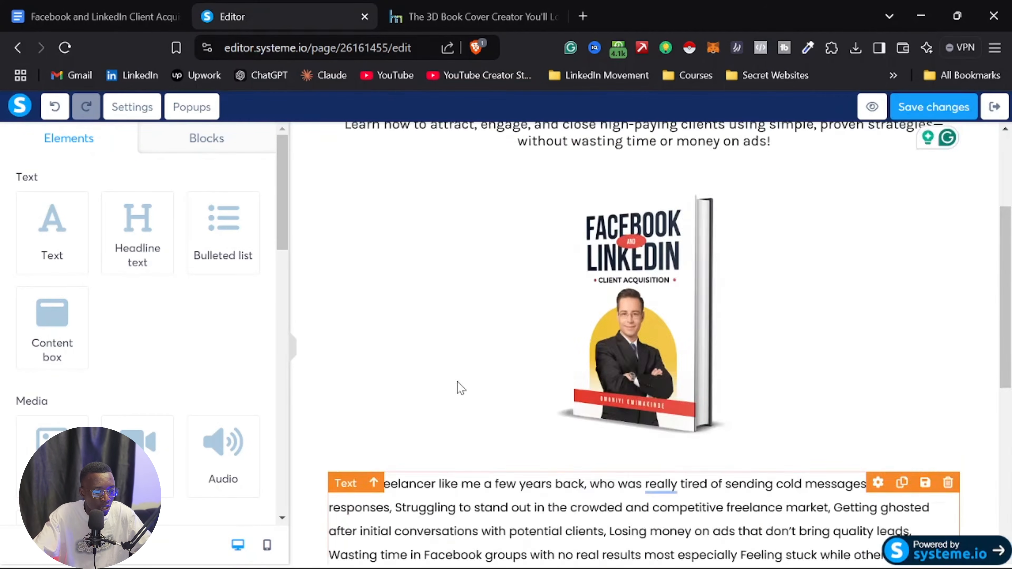
scroll(555, 300, down, 15)
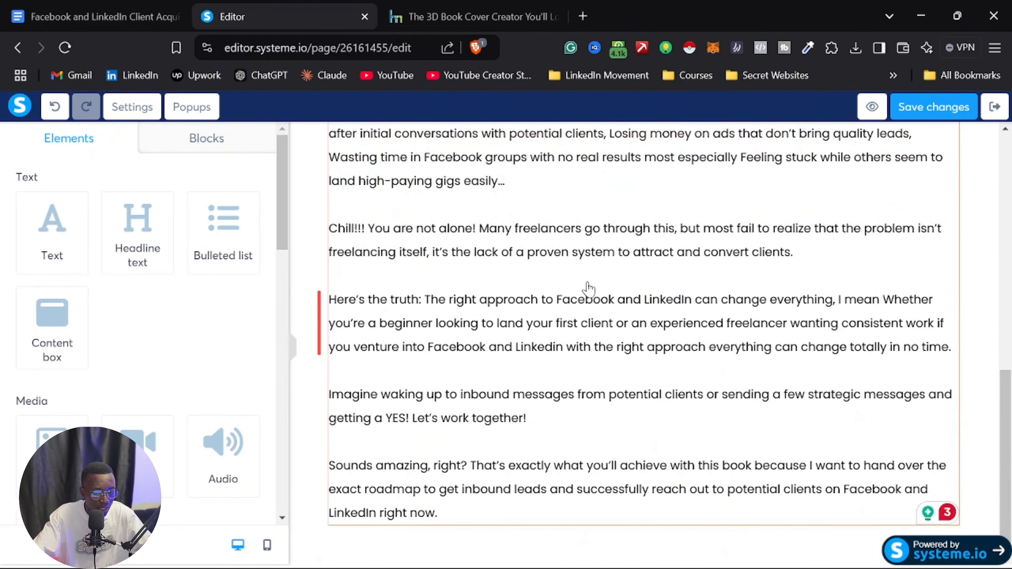
Step: Switch to the Google Docs copy and copy the My Story body, from "When I first started" through "so can YOU!"
click(81, 16)
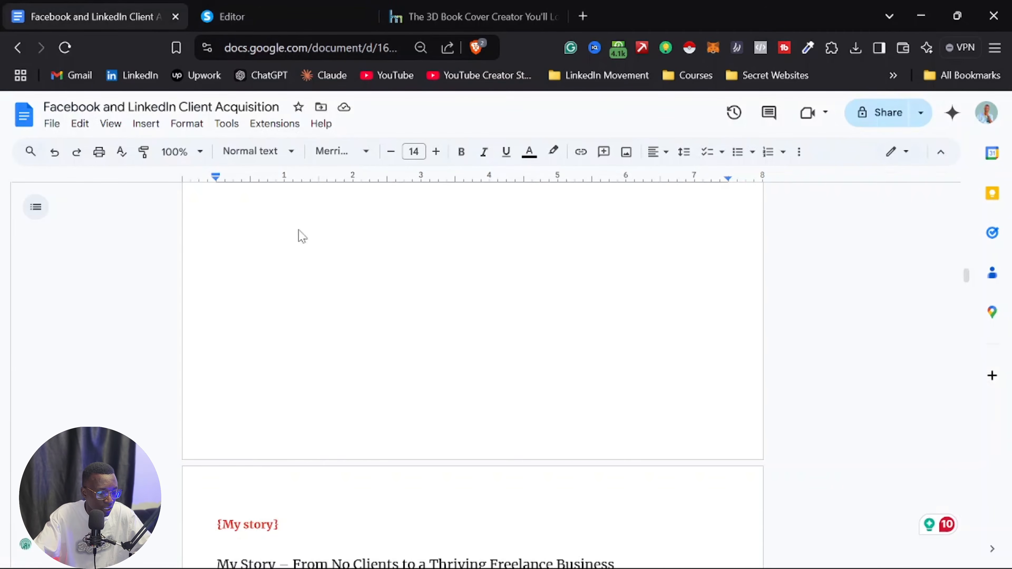
scroll(315, 355, up, 20)
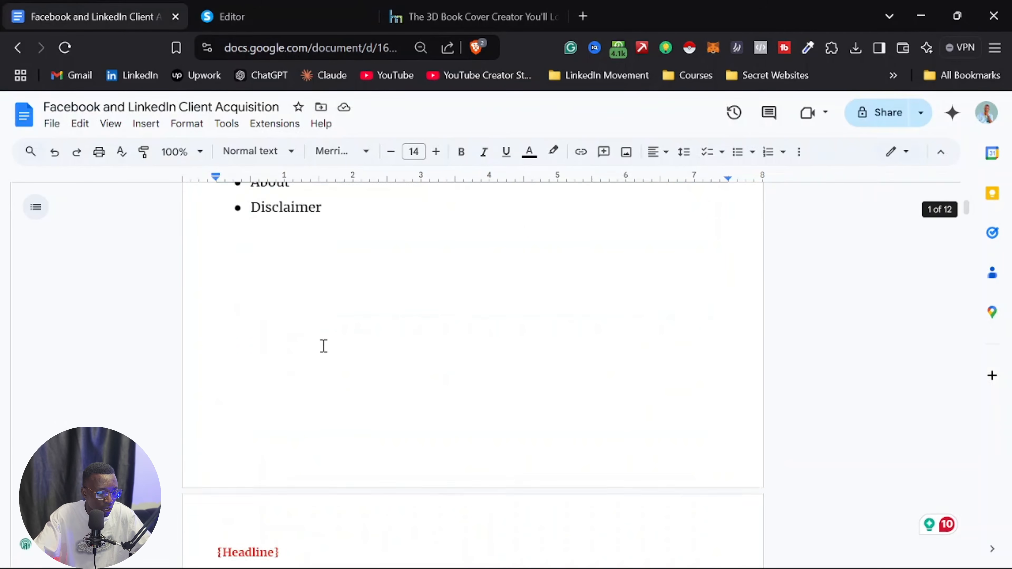
scroll(339, 345, down, 20)
scroll(356, 345, down, 15)
scroll(305, 361, up, 6)
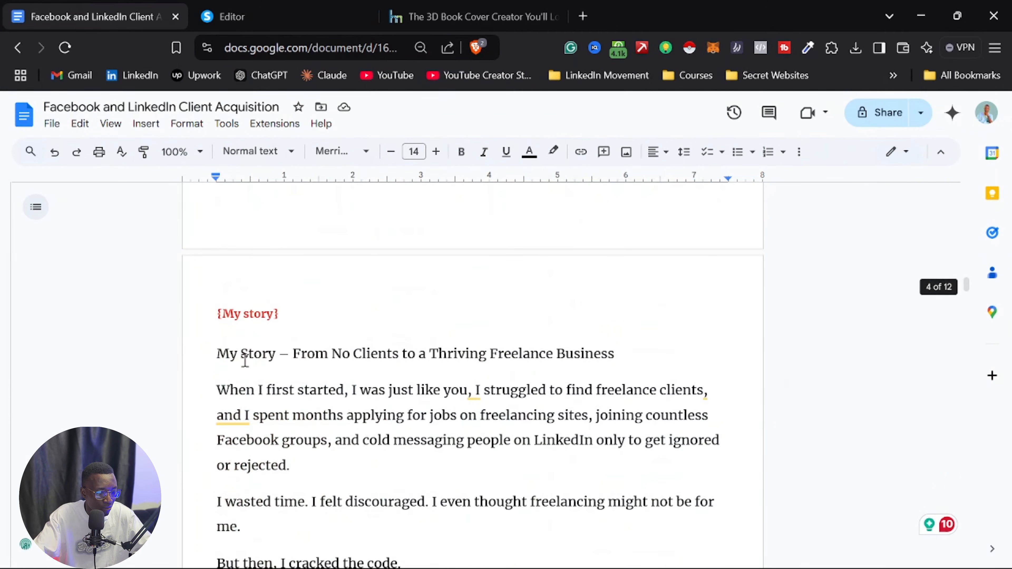
click(216, 354)
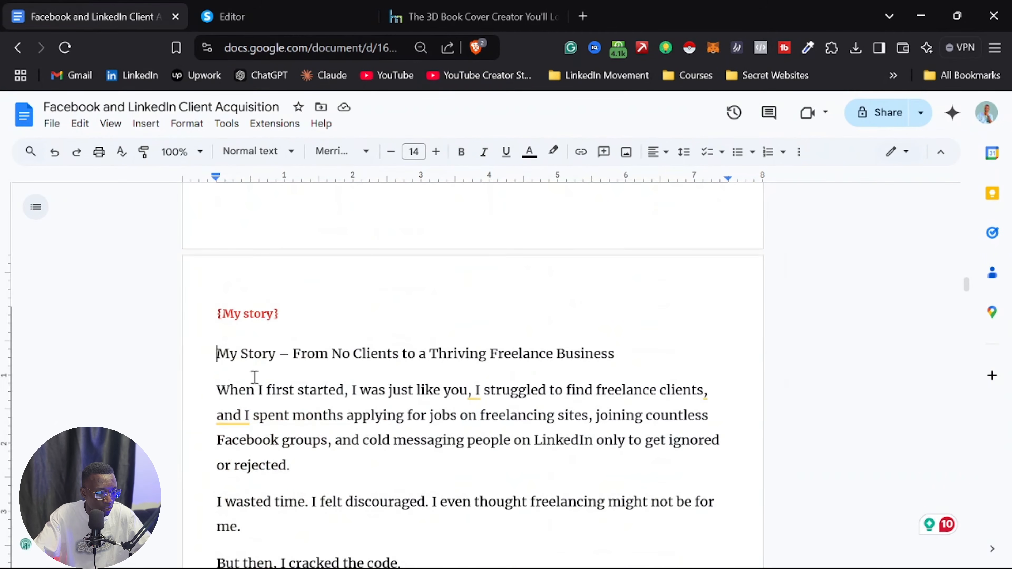
drag(240, 399, 410, 241)
click(246, 394)
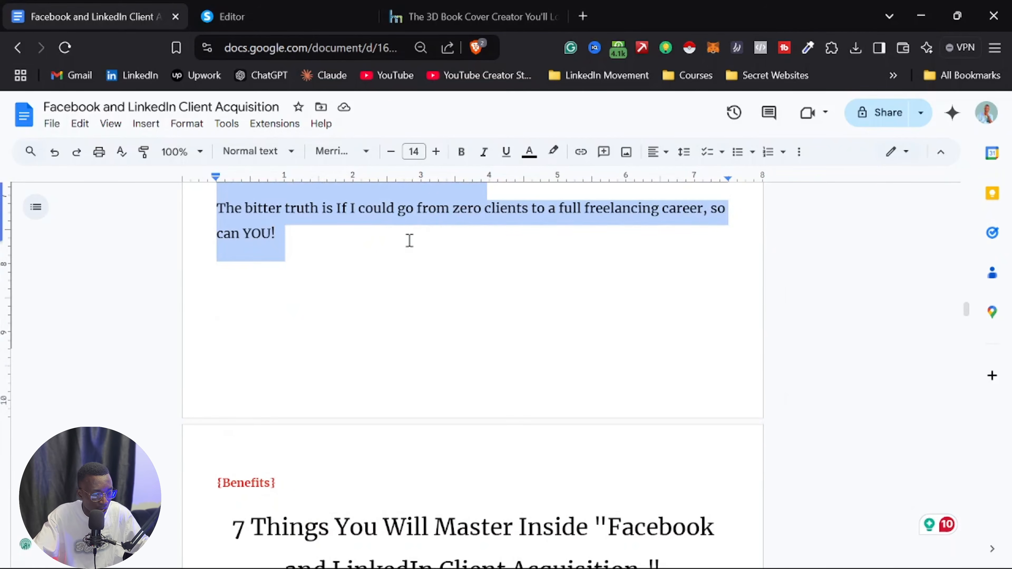
Step: In the systeme.io editor, duplicate the Customer's Problem text element and replace the duplicate's content with the copied My Story text
click(230, 16)
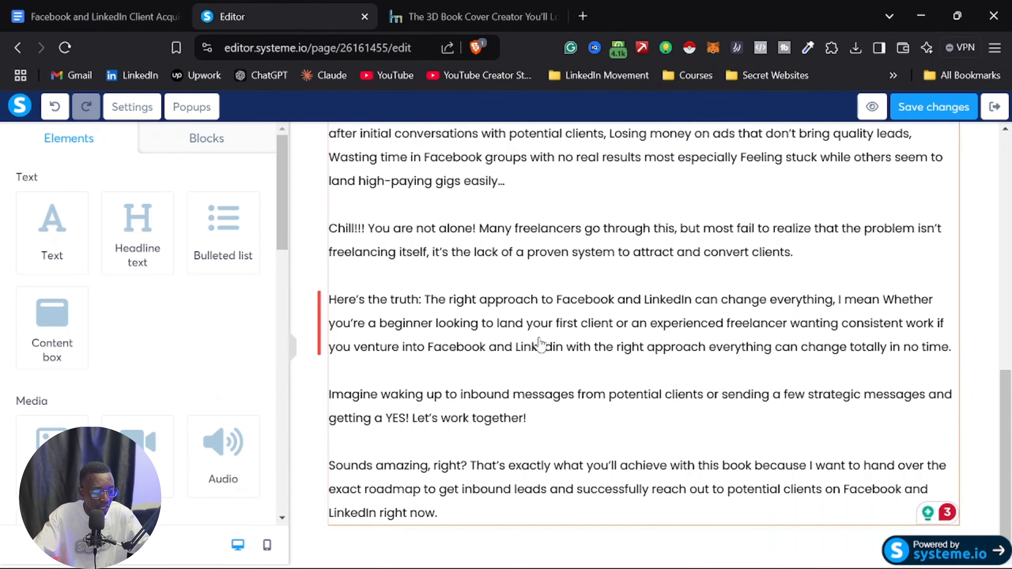
scroll(698, 330, up, 5)
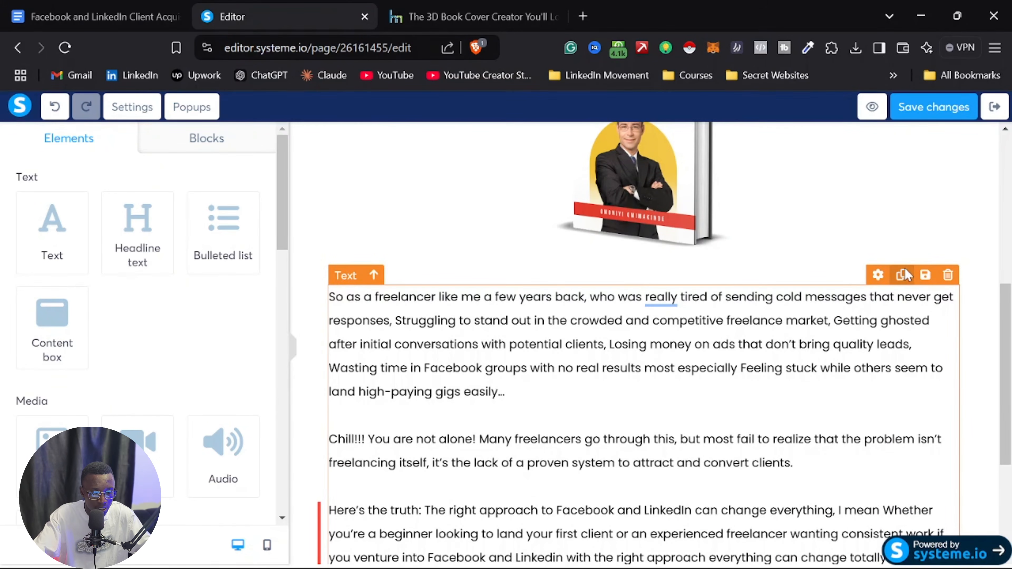
scroll(823, 361, down, 10)
scroll(534, 339, up, 5)
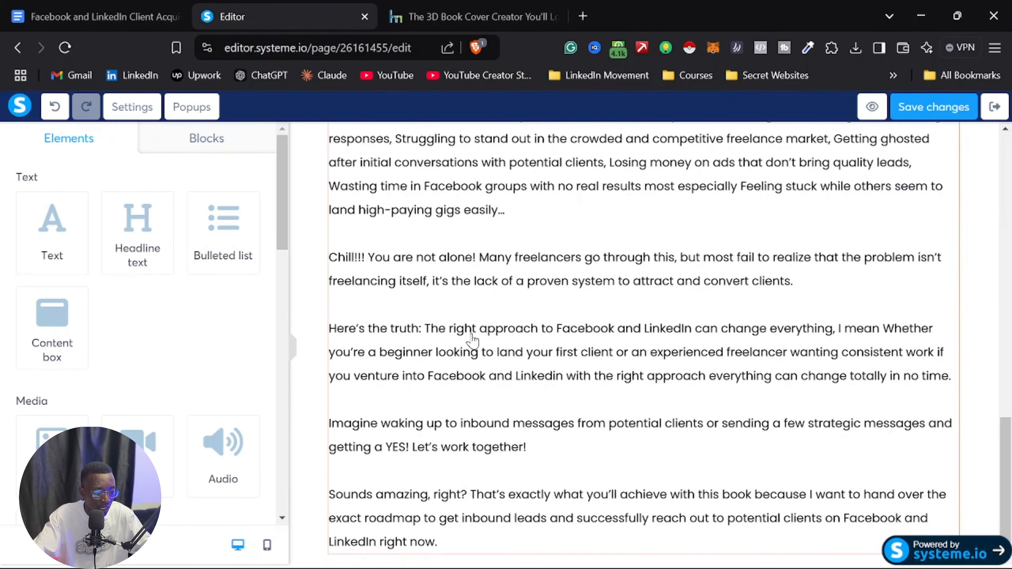
scroll(473, 343, up, 3)
click(471, 351)
scroll(475, 349, down, 2)
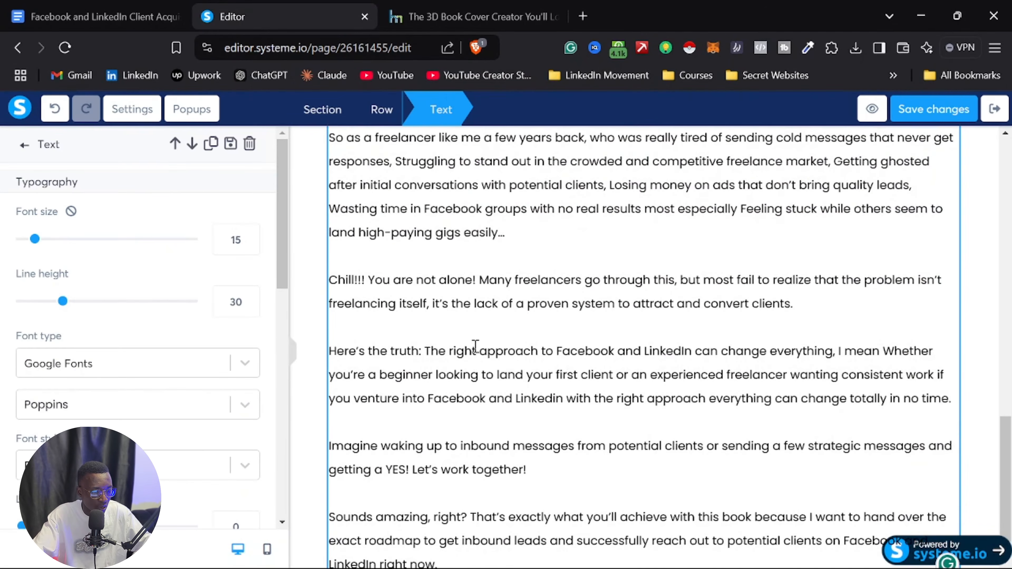
key(ctrl+a)
text(When I first started, I was just like you, I struggled to find freelance clients, and I spent months applying for jobs on freelancing sites, joining countless Facebook groups, and cold messaging people on LinkedIn only to get ignored or rejected. I wasted time. I felt discouraged. I even thought freelancing might not be for me. But then, I cracked the code. Instead of chasing clients, I built a system that attracted them to me. Instead of sending random cold messages, I used a strategic approach that got replies and conversions. Instead of struggling, I started landing consistent, high-paying clients using just Facebook and LinkedIn. Now, I want to share everything I learned with you so you can skip the struggle and start getting results faster! The bitter truth is If I could go from zero clients to a full freelancing career, so can YOU!)
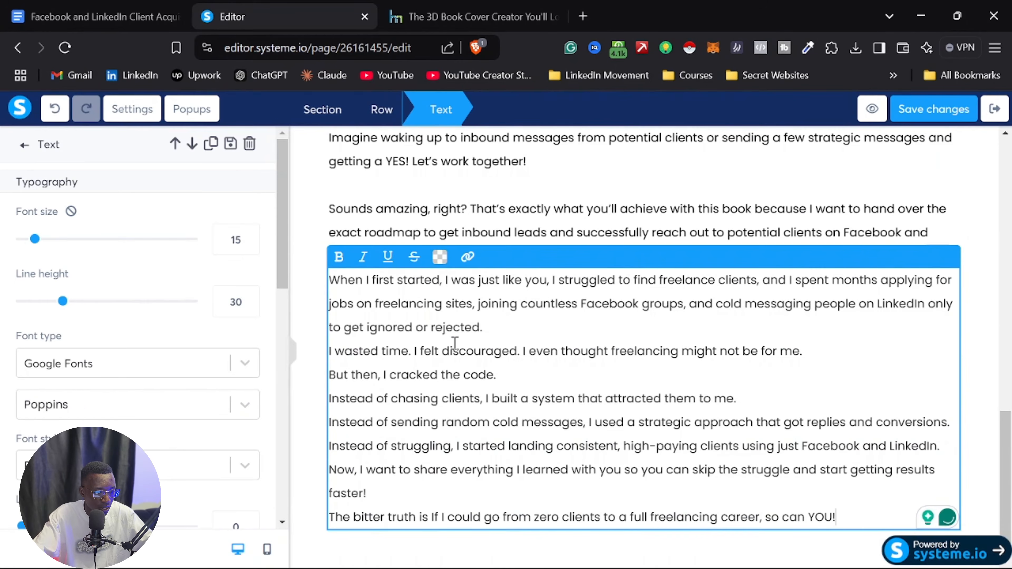
Step: Separate the My Story text with blank lines between paragraphs, keeping "I wasted time" and "But then, I cracked the code." together
click(513, 336)
key(Return)
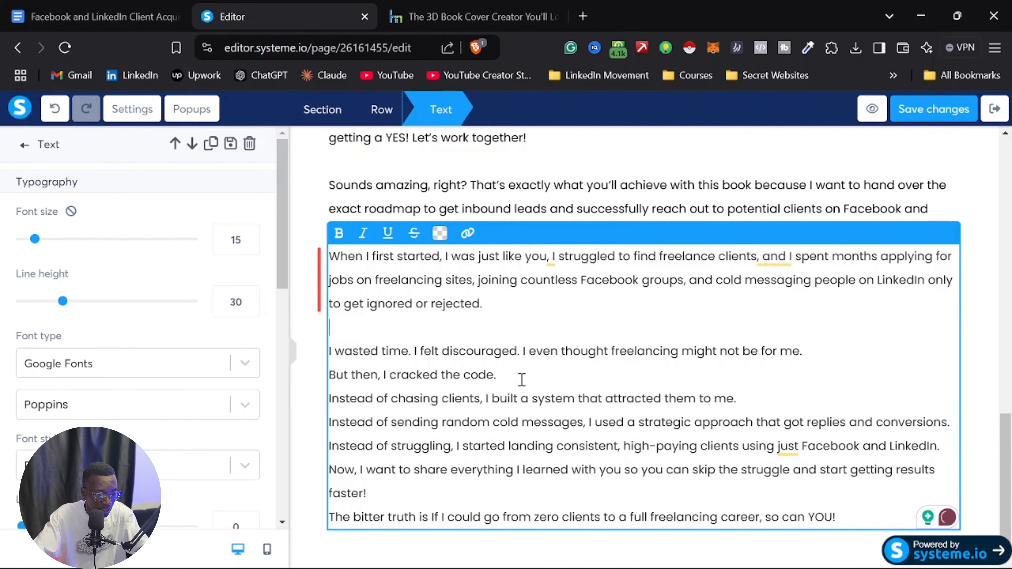
key(Return)
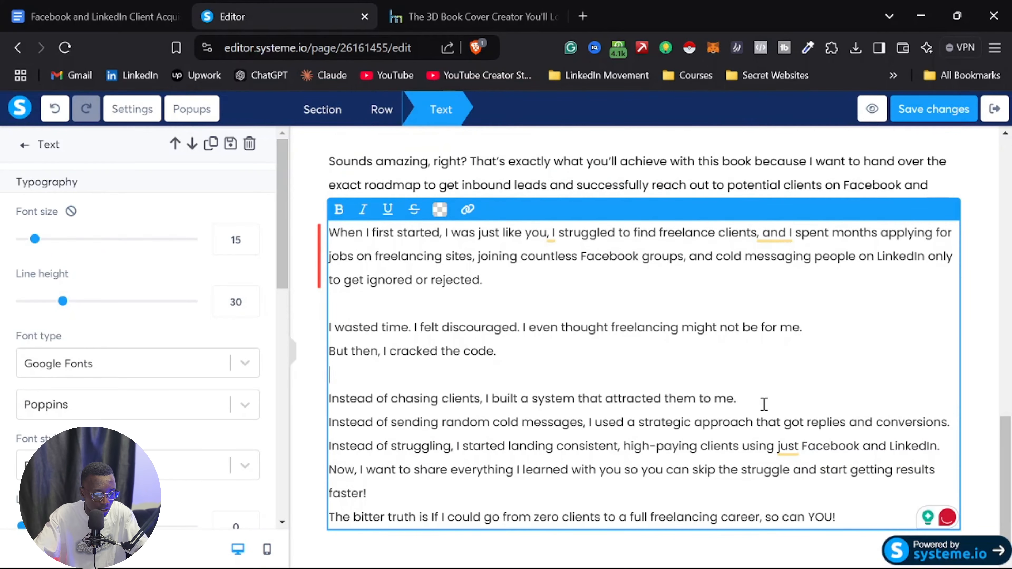
key(Return)
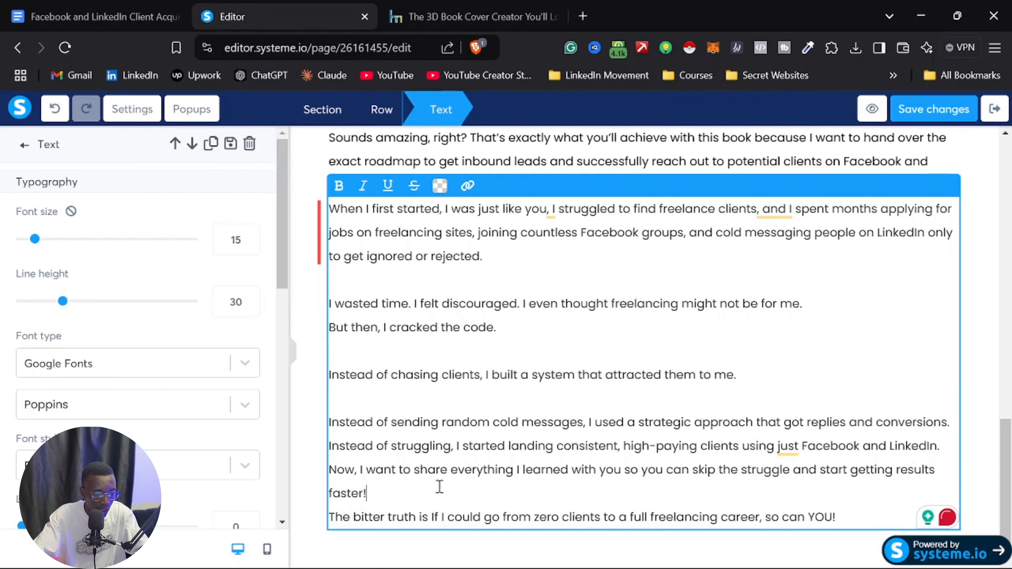
key(Return)
key(Return)
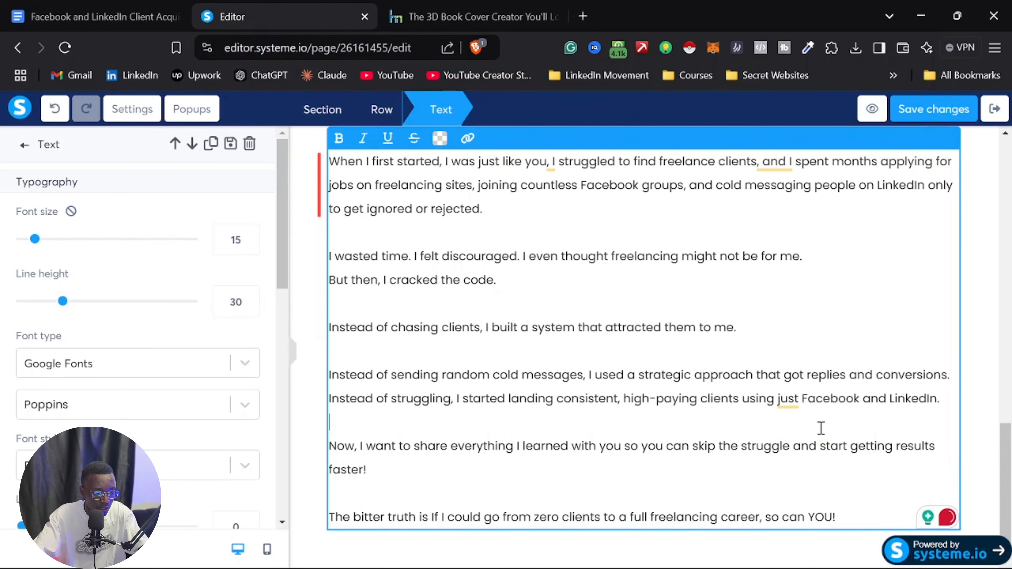
click(949, 376)
key(Return)
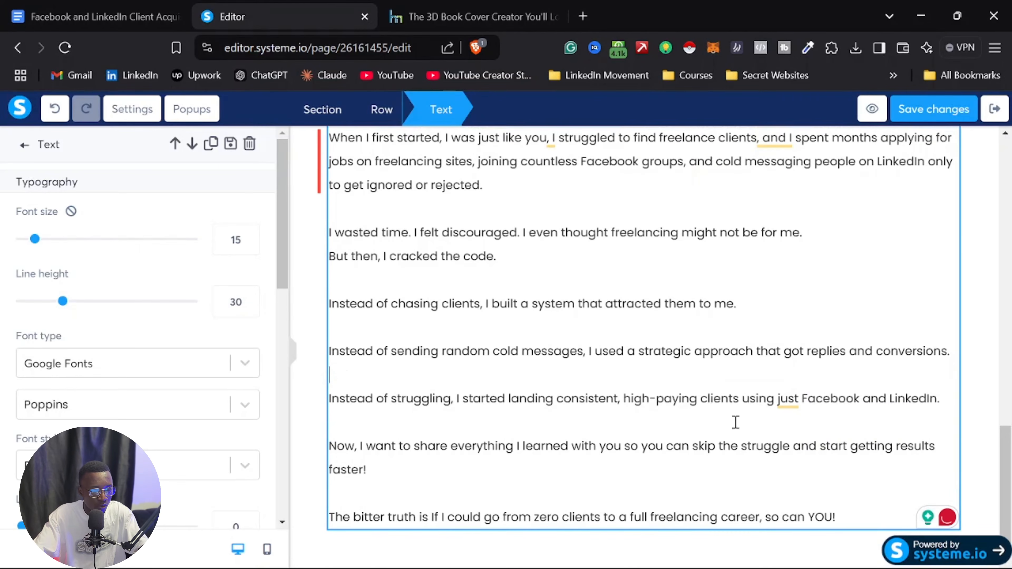
Step: Review the spacing of the My Story text and how it follows the Customer's Problem text
scroll(536, 406, up, 3)
scroll(527, 396, down, 3)
scroll(527, 396, up, 2)
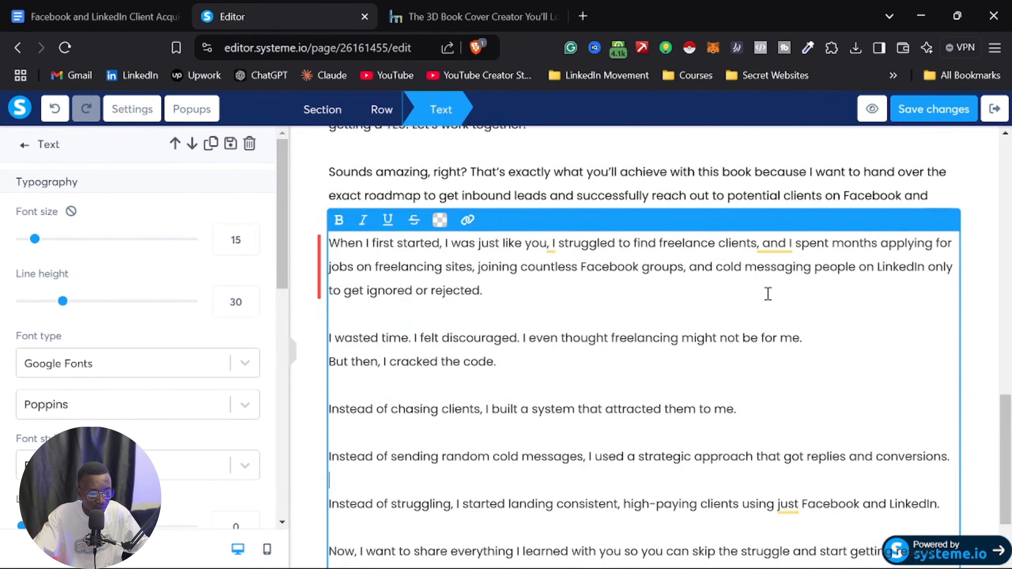
scroll(460, 340, down, 2)
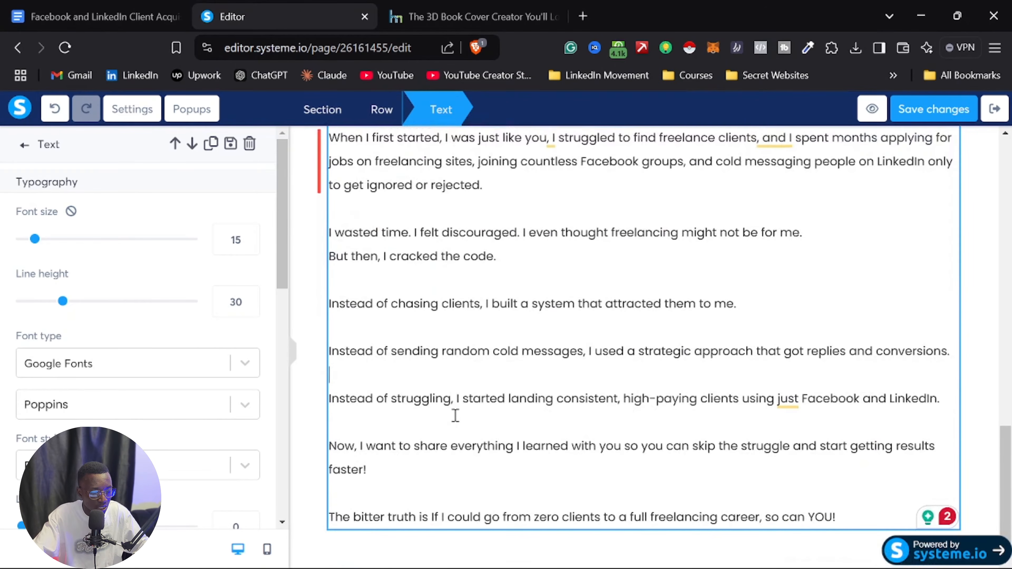
scroll(405, 377, up, 4)
scroll(501, 358, down, 2)
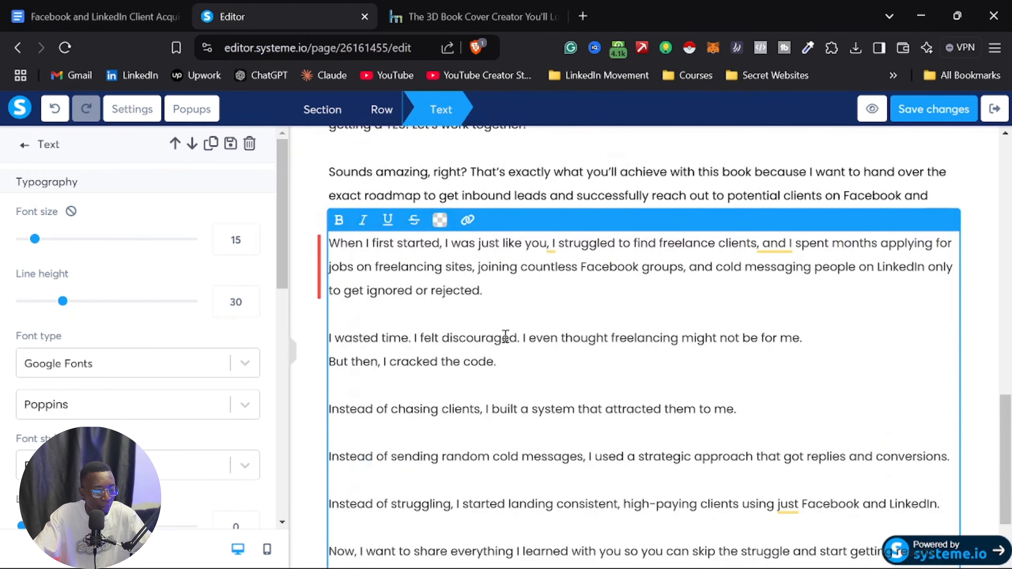
click(537, 176)
scroll(518, 323, up, 4)
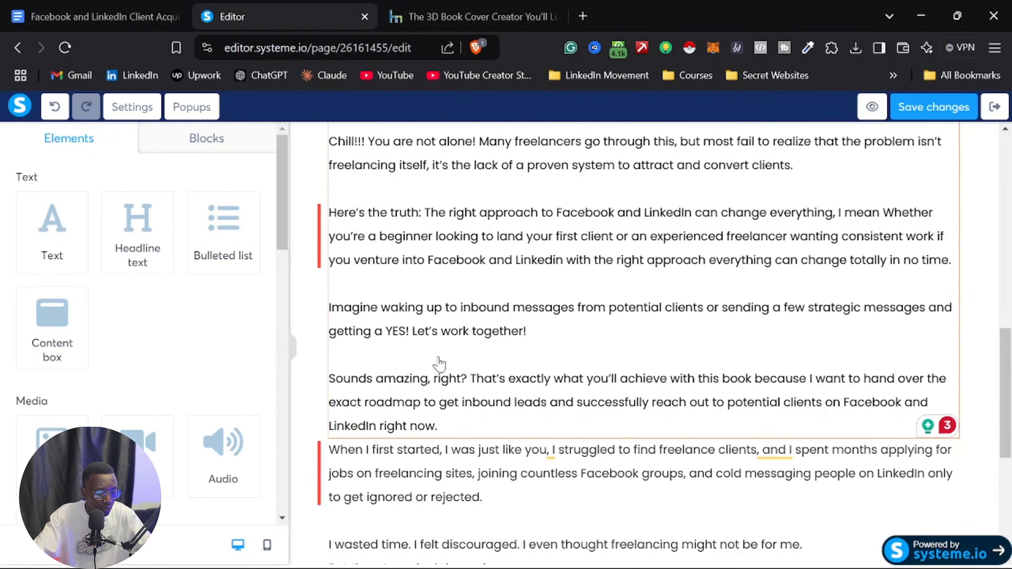
scroll(458, 367, down, 6)
Step: Check the landing page format in the Google Docs copy and copy the Benefits section's "7 Things You Will Master" heading
click(111, 13)
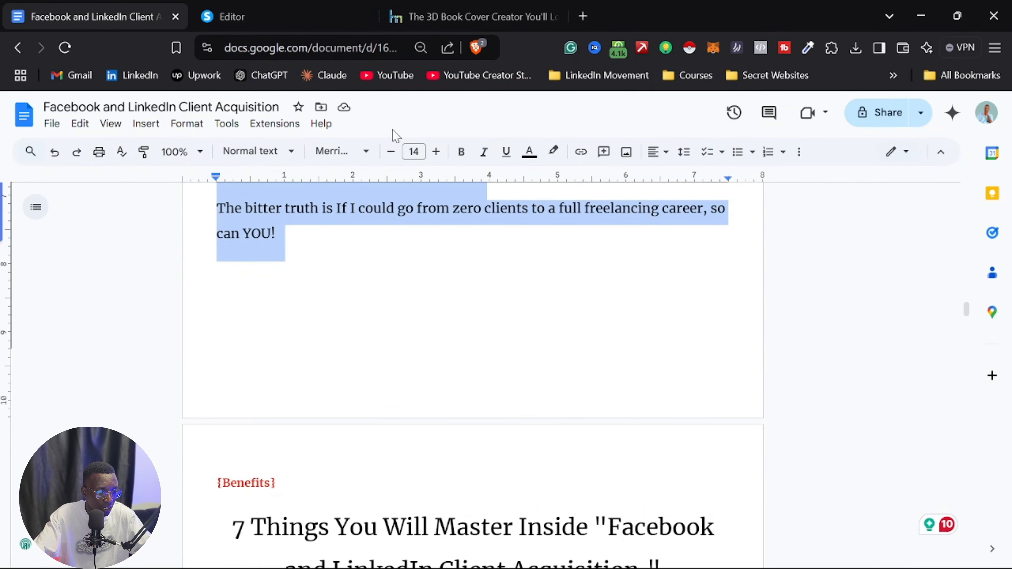
scroll(397, 318, down, 4)
scroll(375, 335, up, 15)
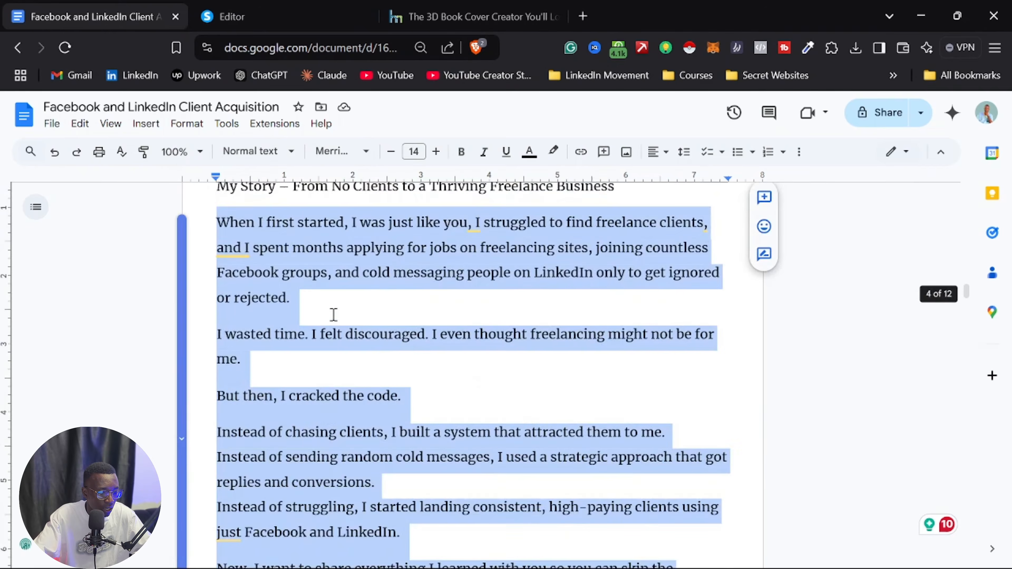
scroll(291, 304, up, 15)
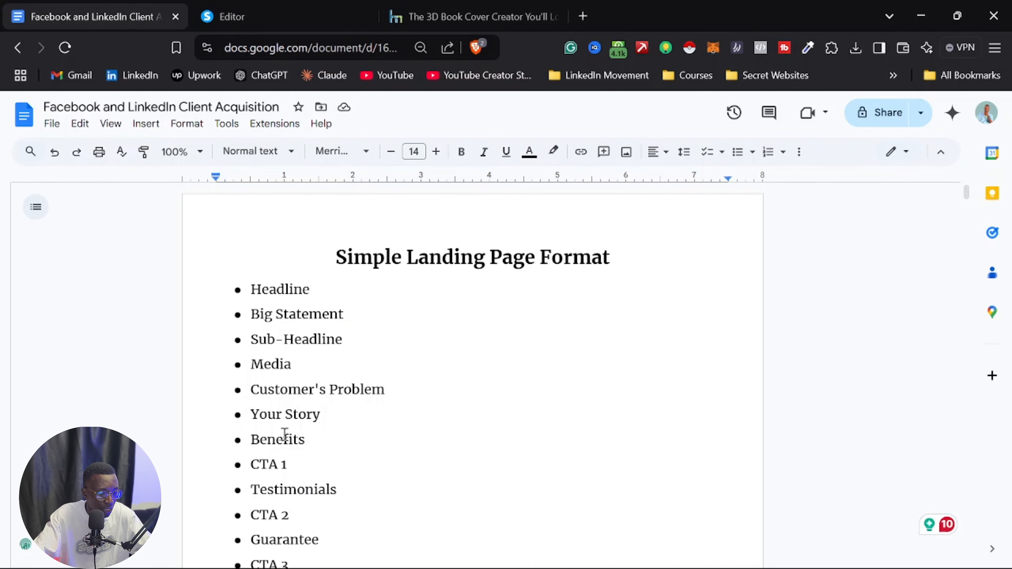
scroll(267, 458, down, 15)
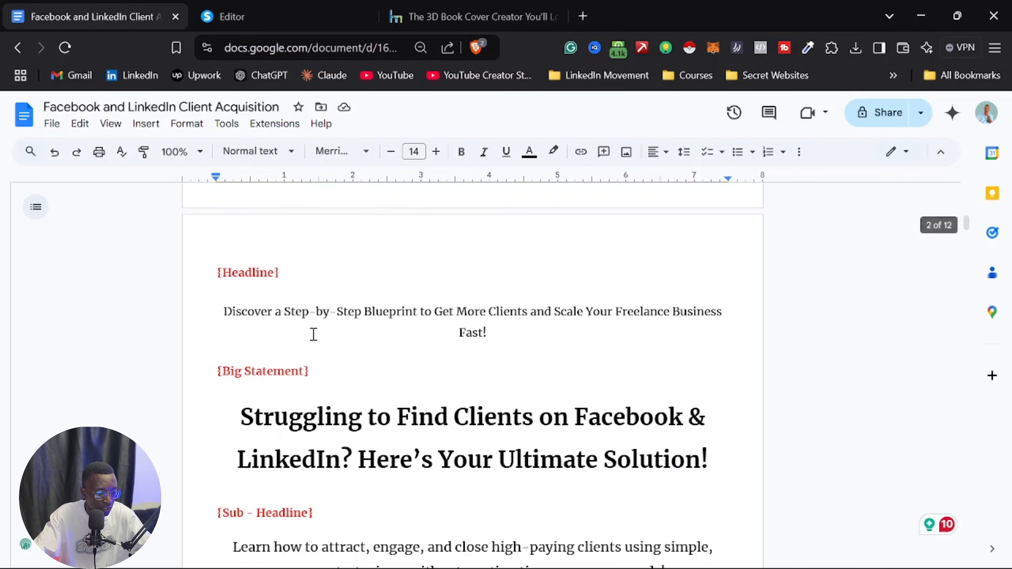
scroll(342, 375, down, 15)
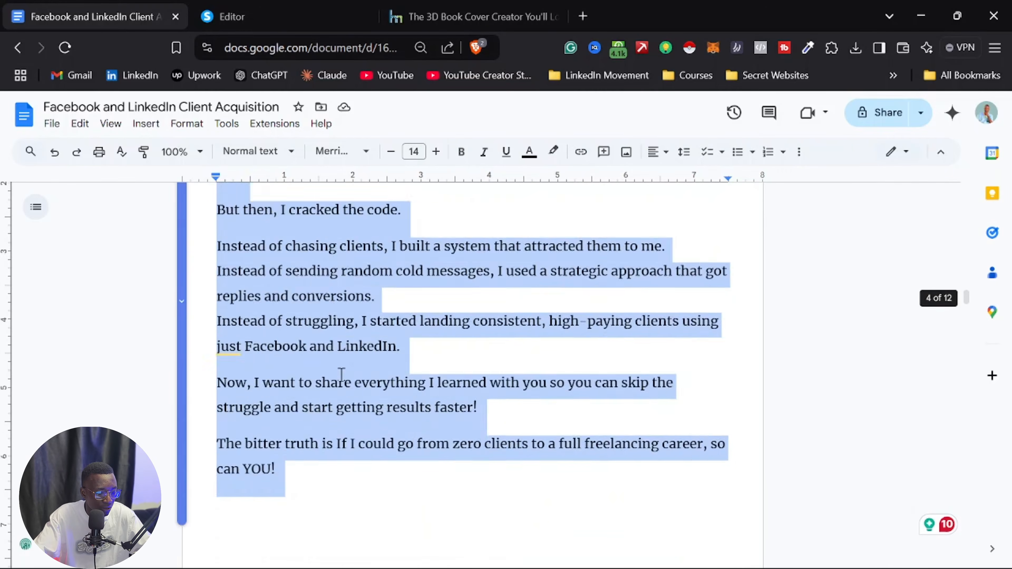
scroll(342, 375, up, 3)
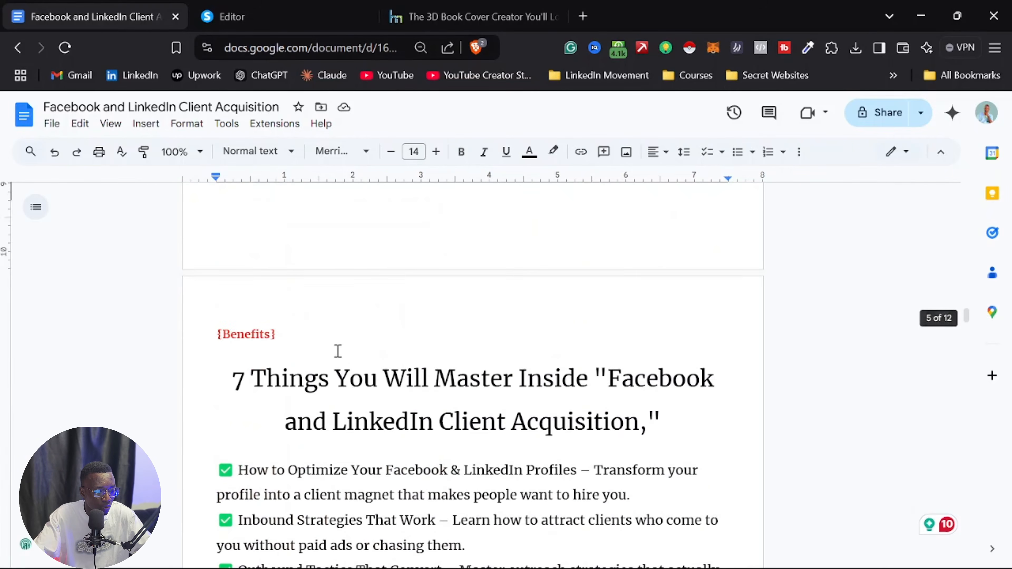
triple_click(351, 385)
key(ctrl+c)
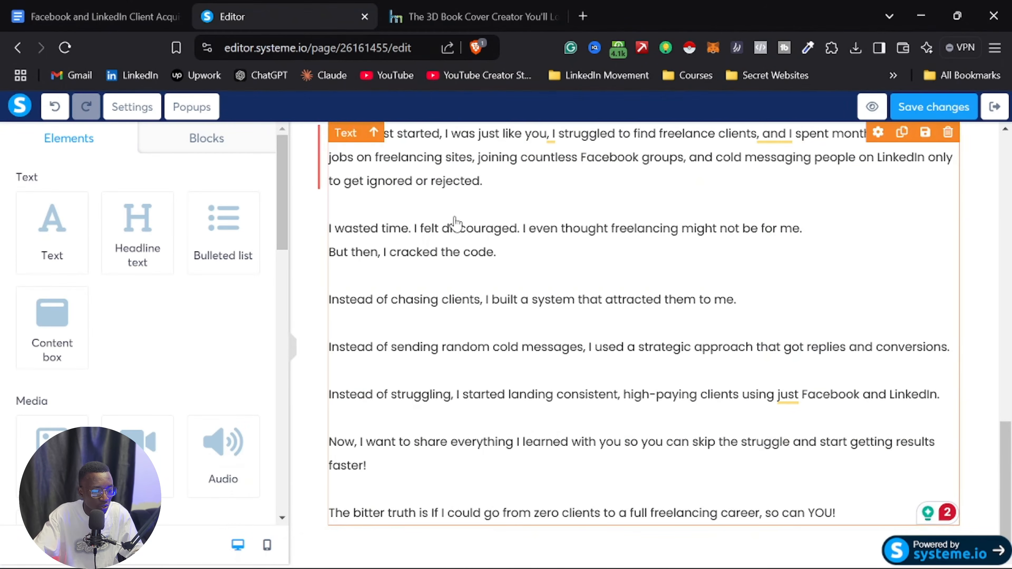
Step: Add a headline below the My Story text in the systeme.io editor reading 7 Things You Will Master Inside "Facebook and LinkedIn Client Acquisition,"
click(247, 16)
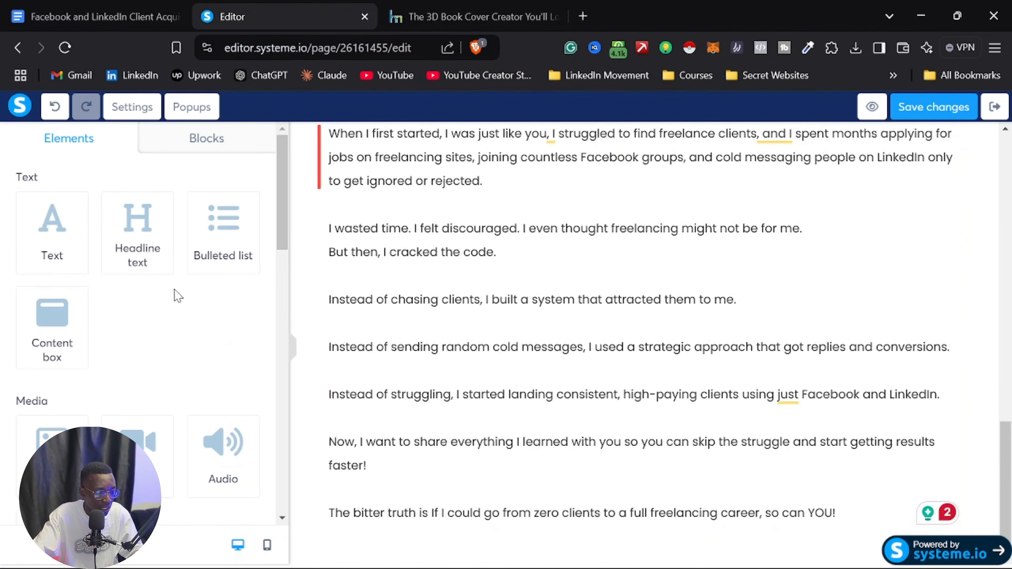
drag(138, 223, 463, 491)
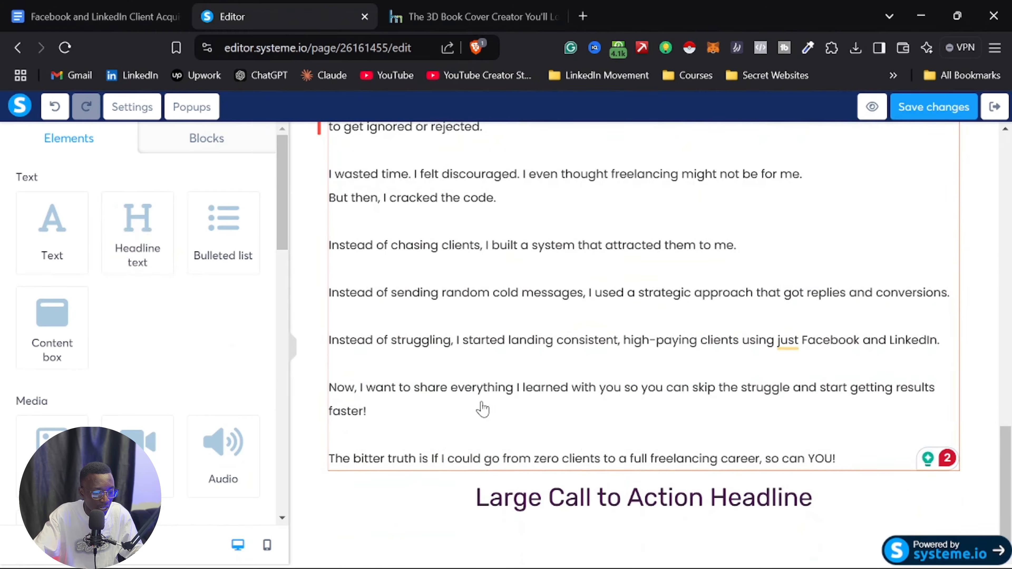
triple_click(612, 501)
key(ctrl+v)
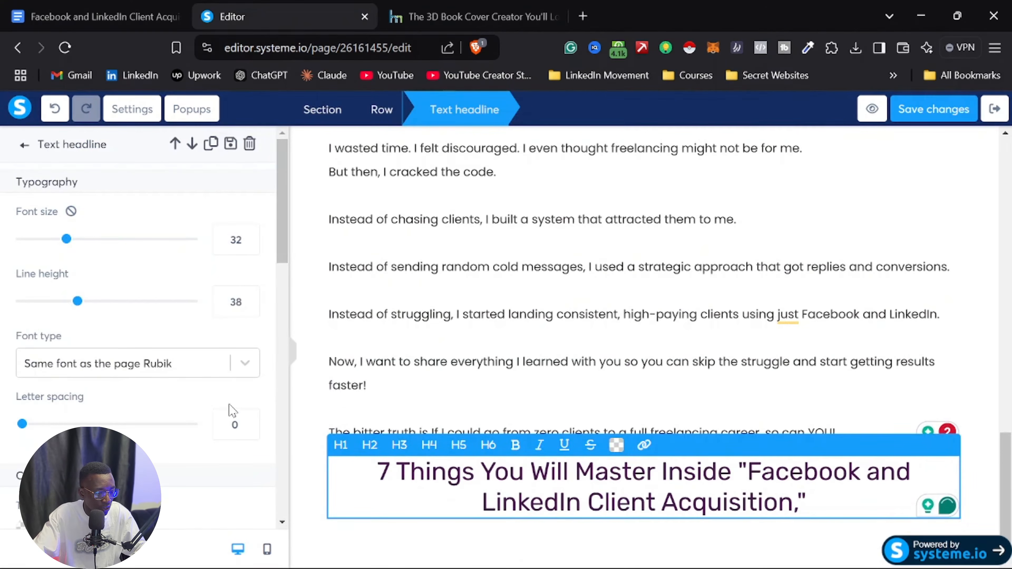
Step: Set the "7 Things You Will Master" headline's font to Poppins from Google Fonts with a bolder font style
click(238, 364)
click(151, 448)
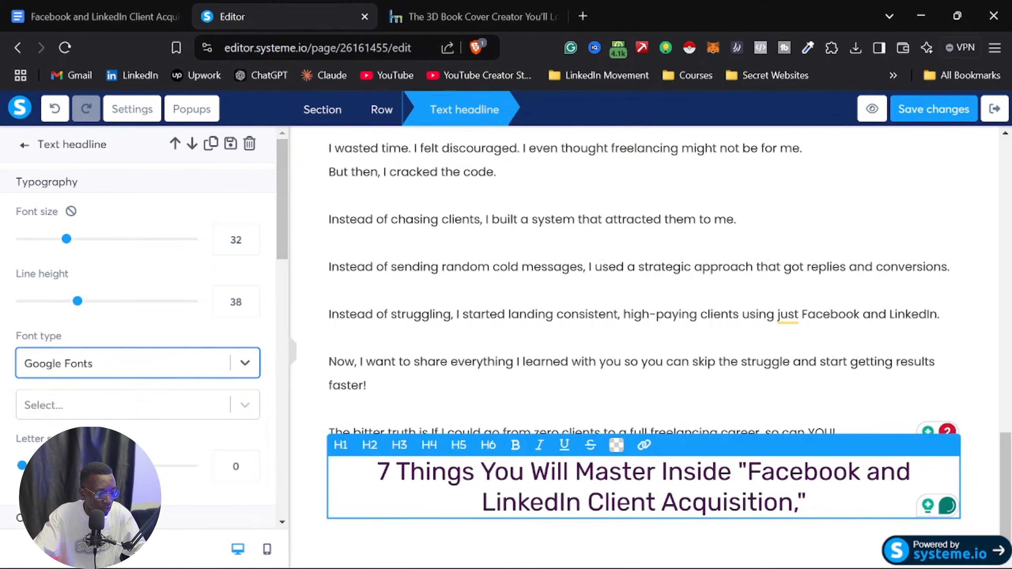
click(121, 406)
text(P)
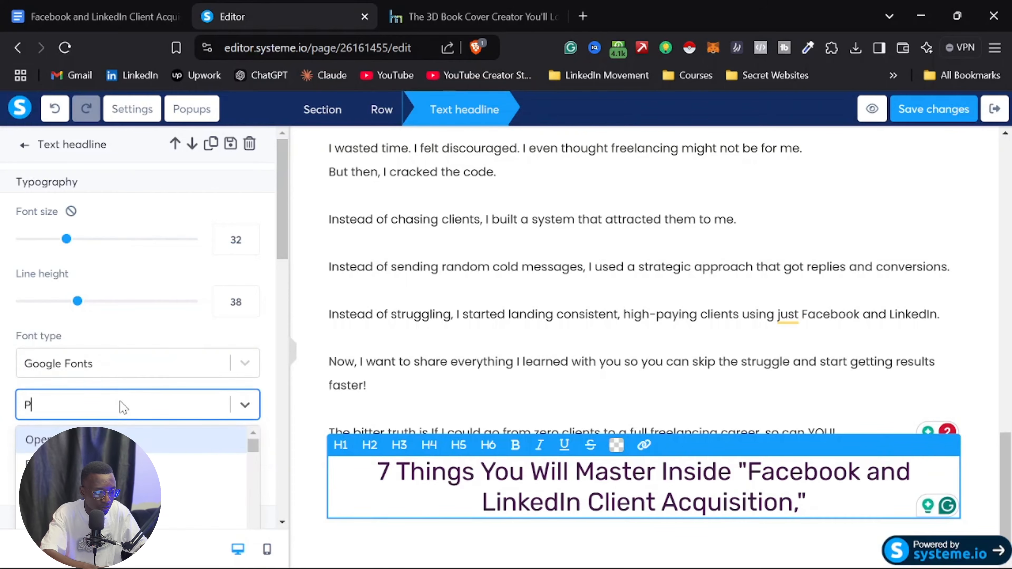
text(oppin)
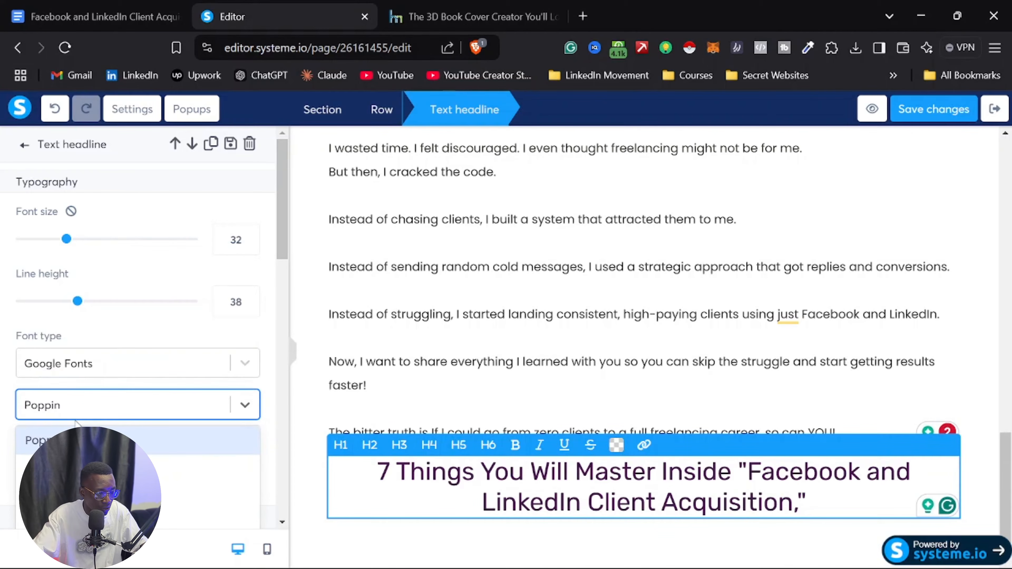
click(75, 439)
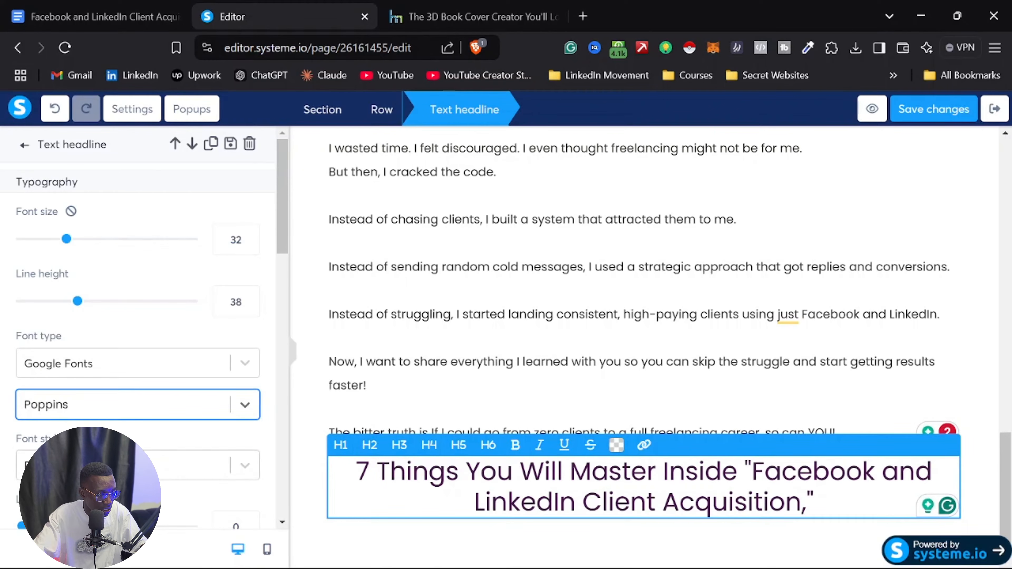
click(139, 465)
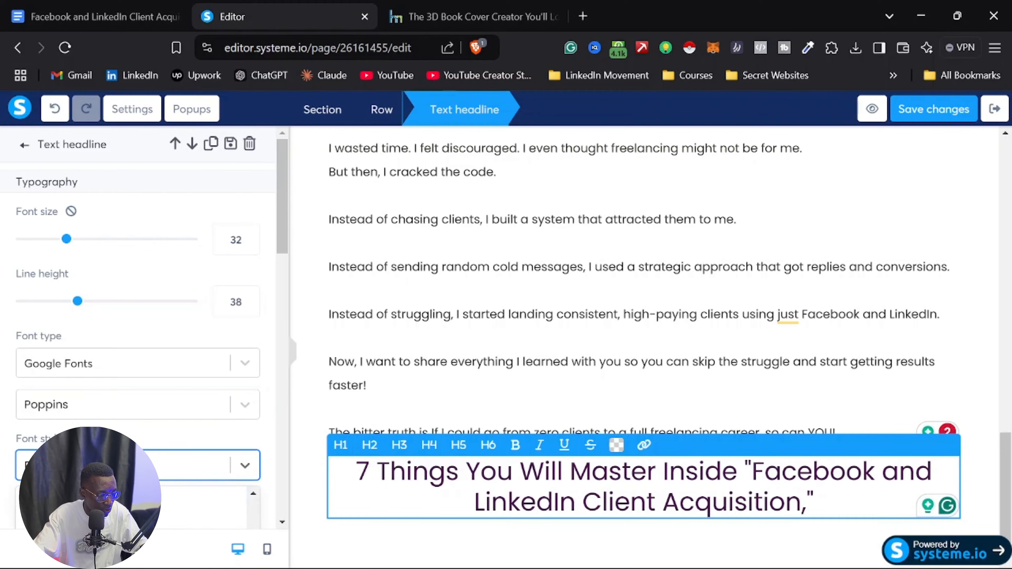
scroll(136, 513, down, 1)
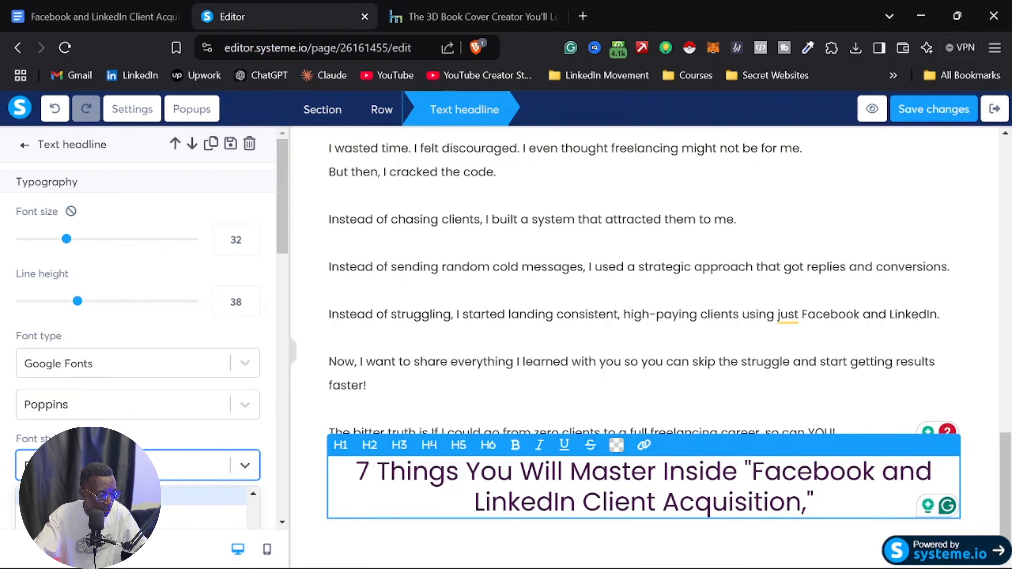
click(120, 517)
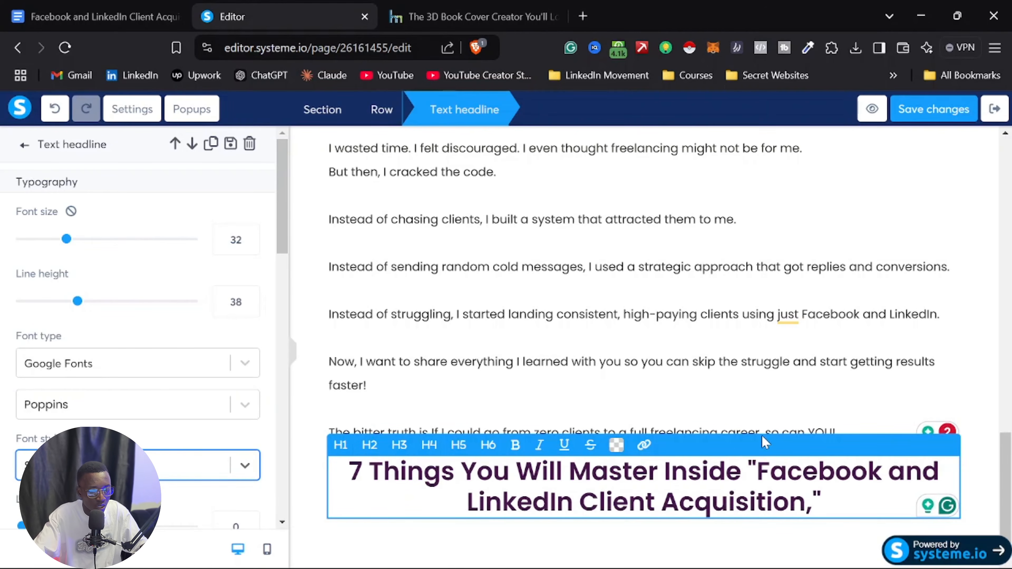
click(702, 399)
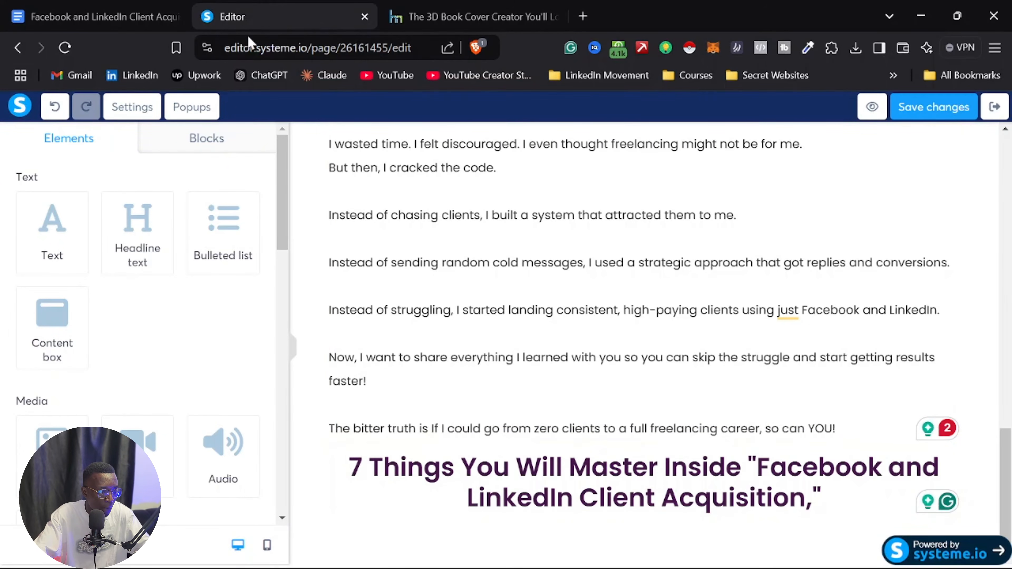
Step: Add a text element below the "7 Things You Will Master" headline and a bulleted list between the two
drag(78, 247, 620, 515)
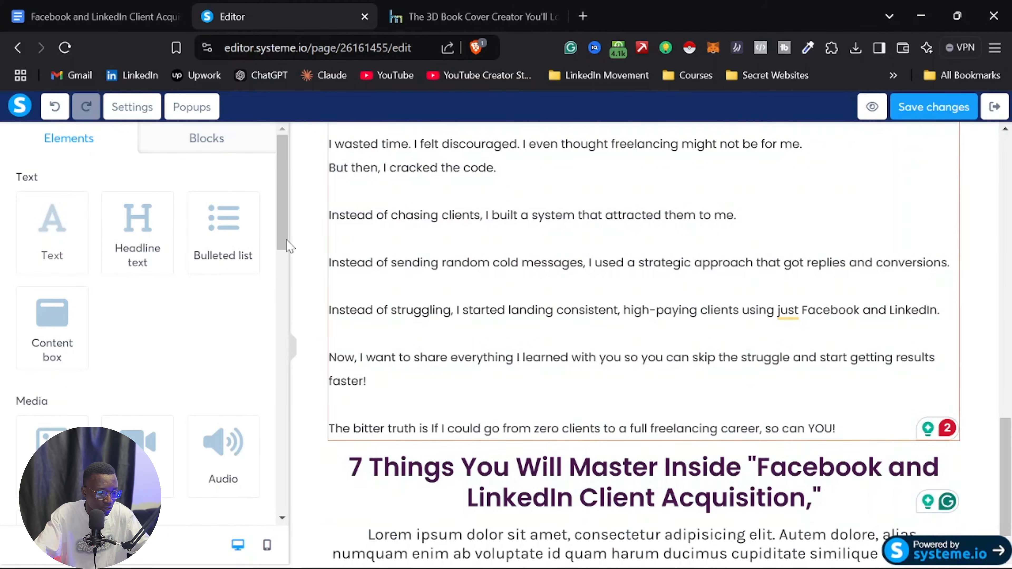
drag(228, 256, 612, 507)
scroll(572, 464, down, 3)
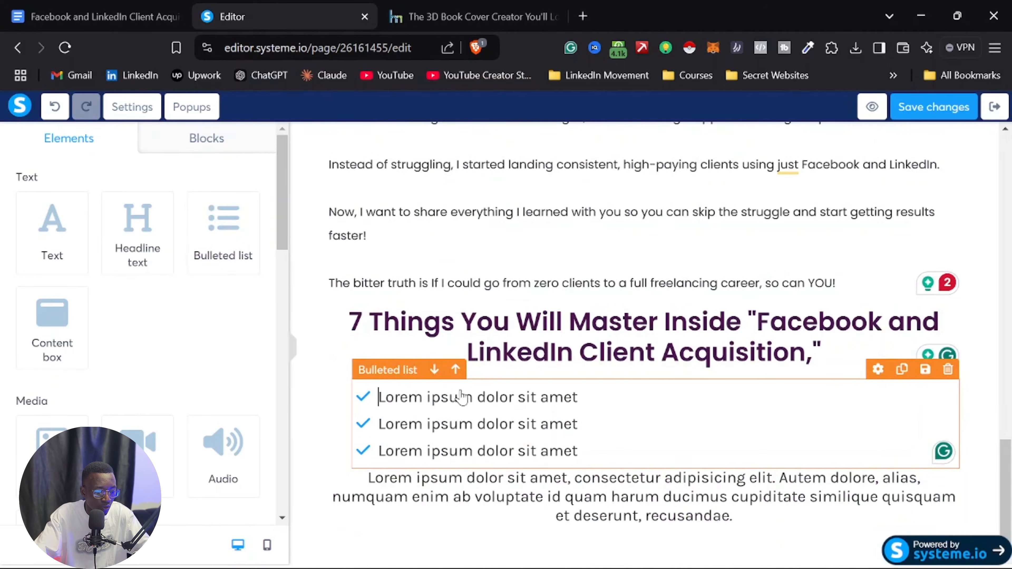
Step: Review the Benefits checklist and the content following it in the Google Docs copy, and return to the systeme.io editor
click(99, 11)
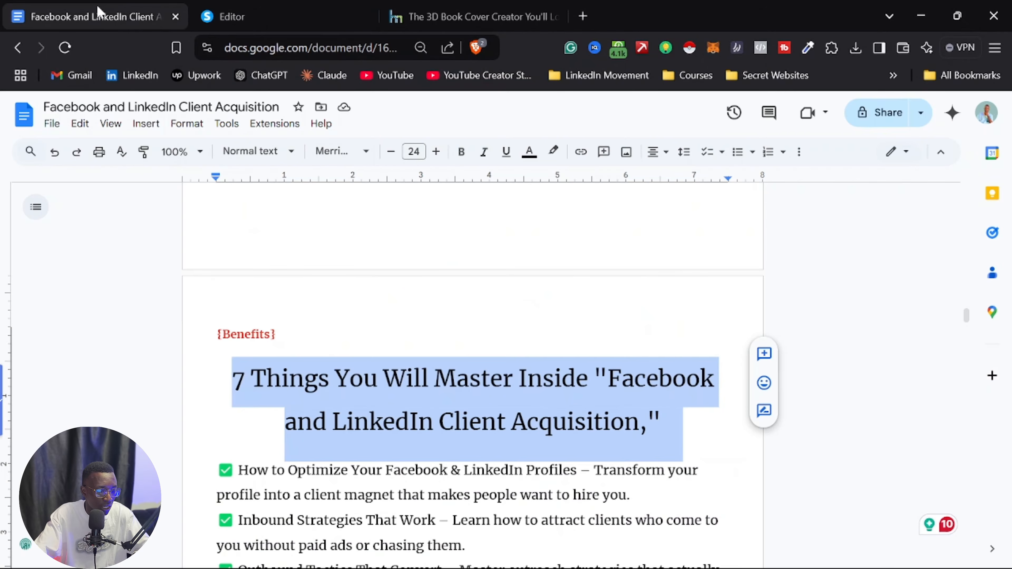
scroll(280, 452, down, 10)
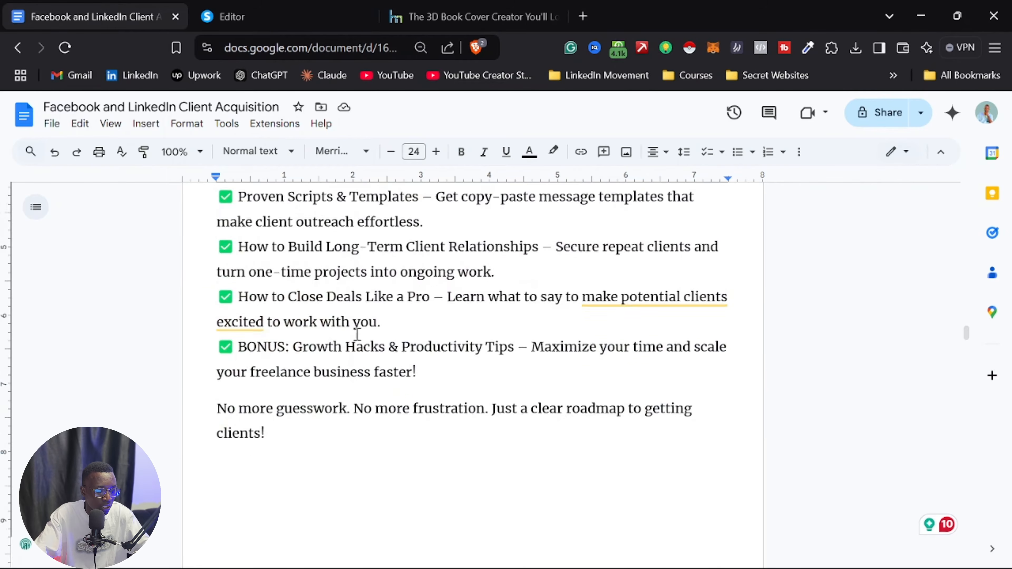
scroll(354, 361, down, 2)
scroll(436, 310, up, 7)
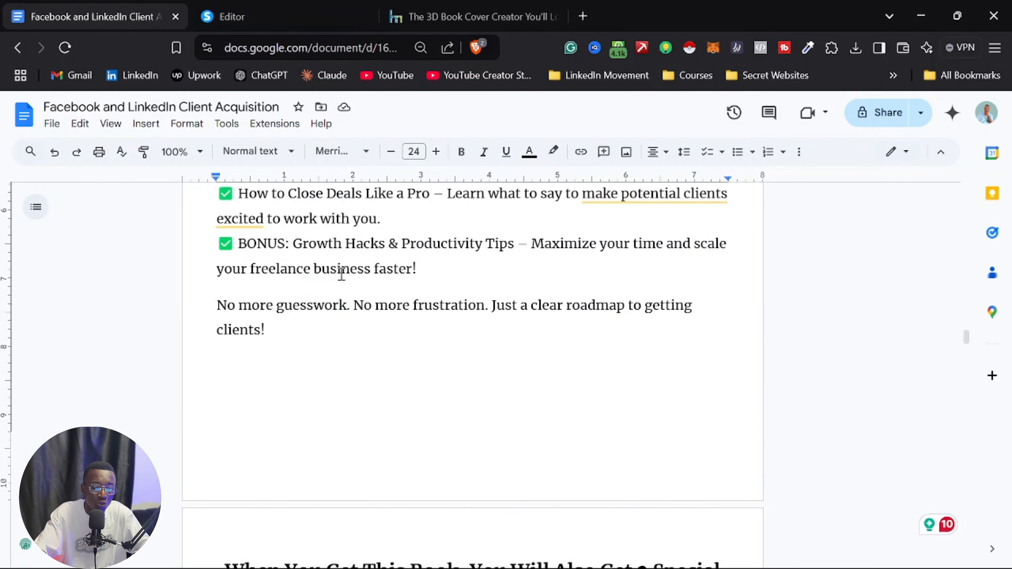
scroll(359, 287, down, 10)
scroll(371, 315, up, 10)
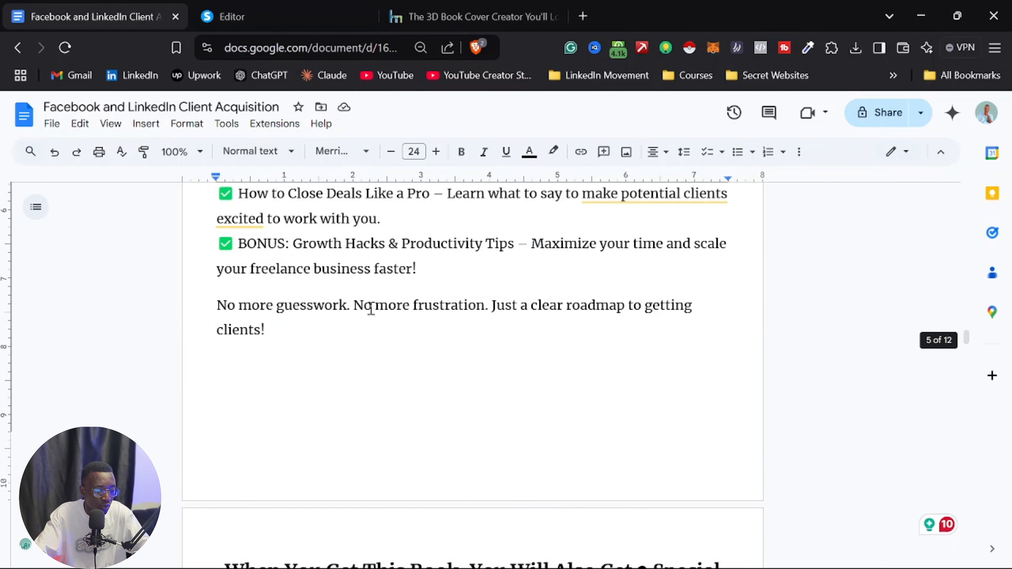
scroll(371, 309, up, 6)
click(263, 11)
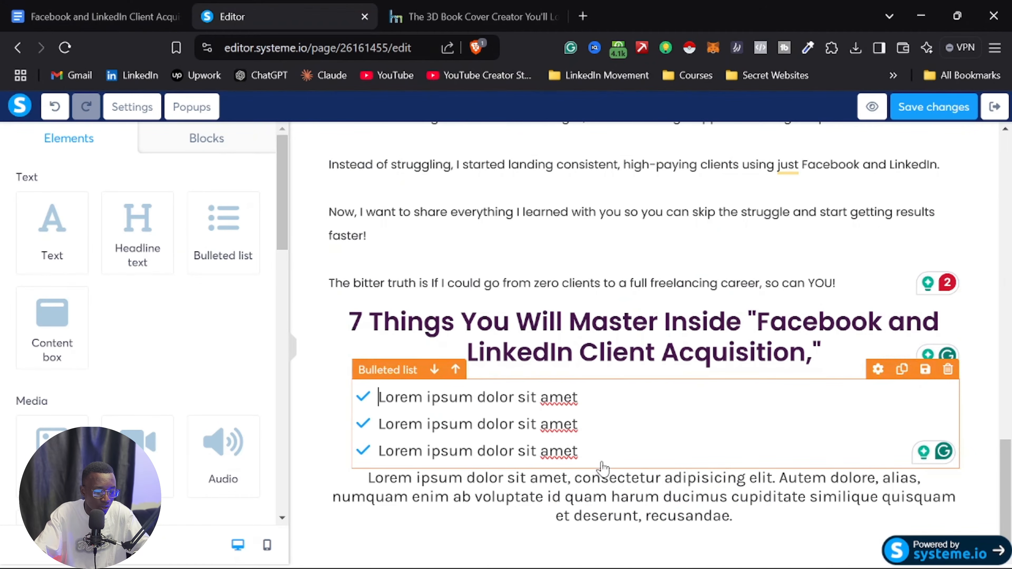
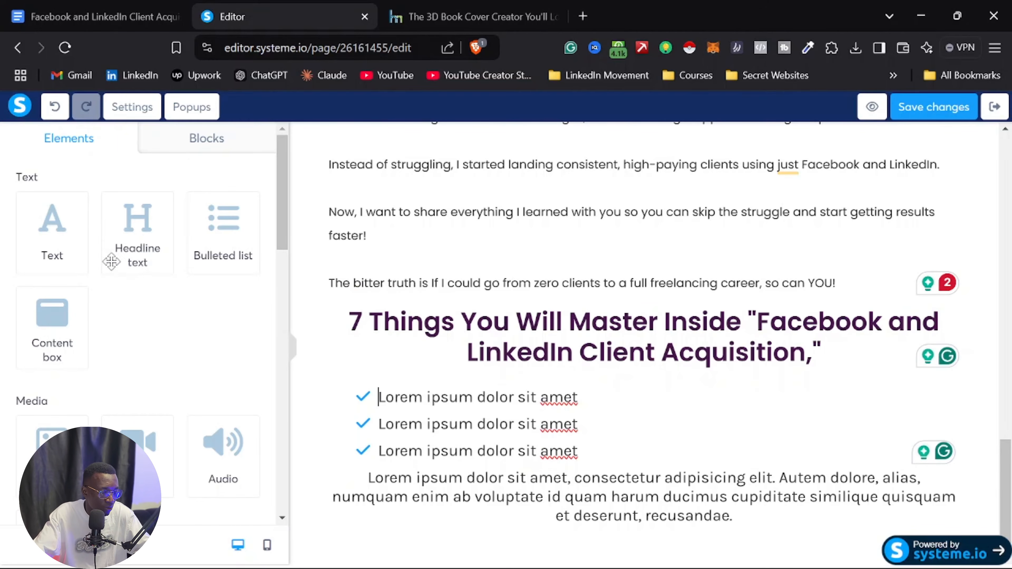
scroll(100, 379, down, 8)
scroll(132, 403, down, 8)
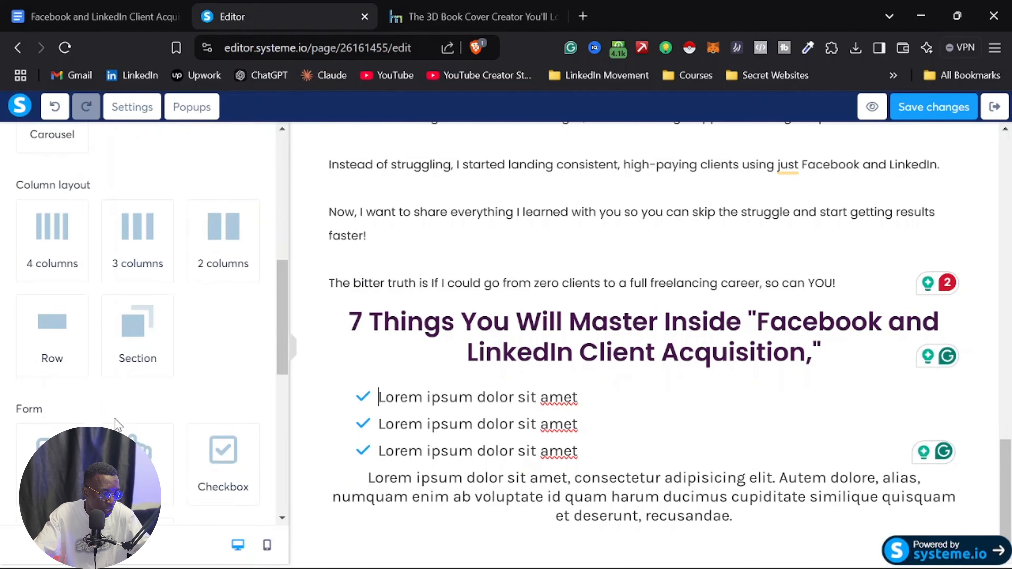
drag(126, 287, 609, 426)
click(402, 396)
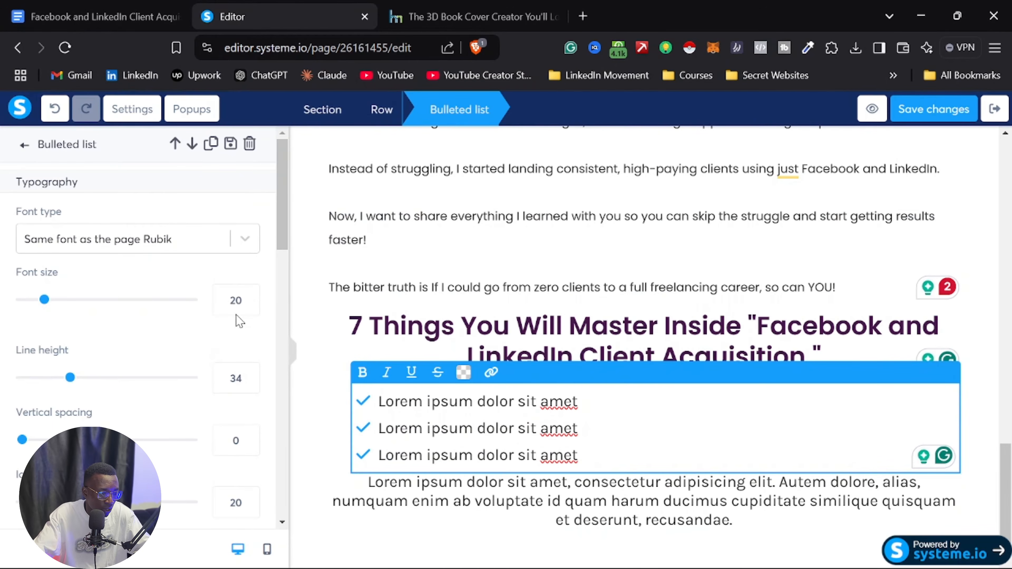
click(410, 536)
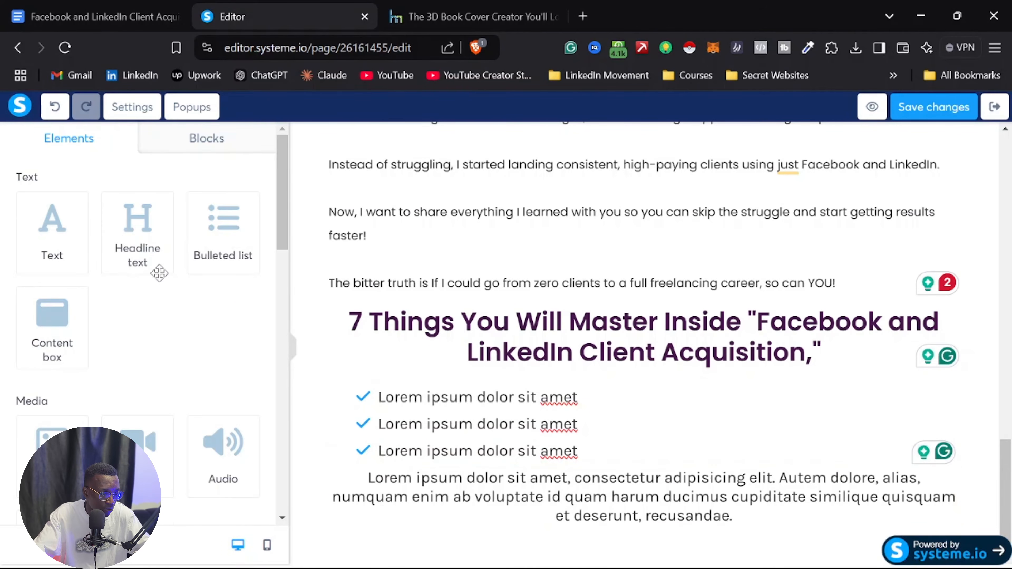
Step: Add a button element between the bulleted list and the placeholder text
scroll(150, 428, down, 4)
scroll(126, 379, down, 4)
drag(137, 371, 617, 465)
scroll(638, 471, down, 2)
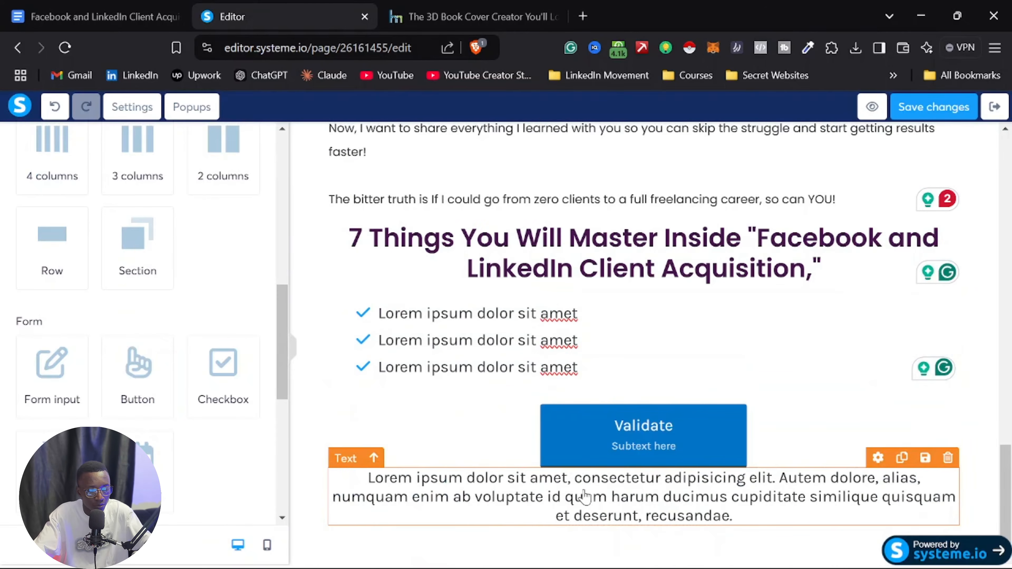
Step: Delete the placeholder text element below the button and confirm the deletion
click(621, 479)
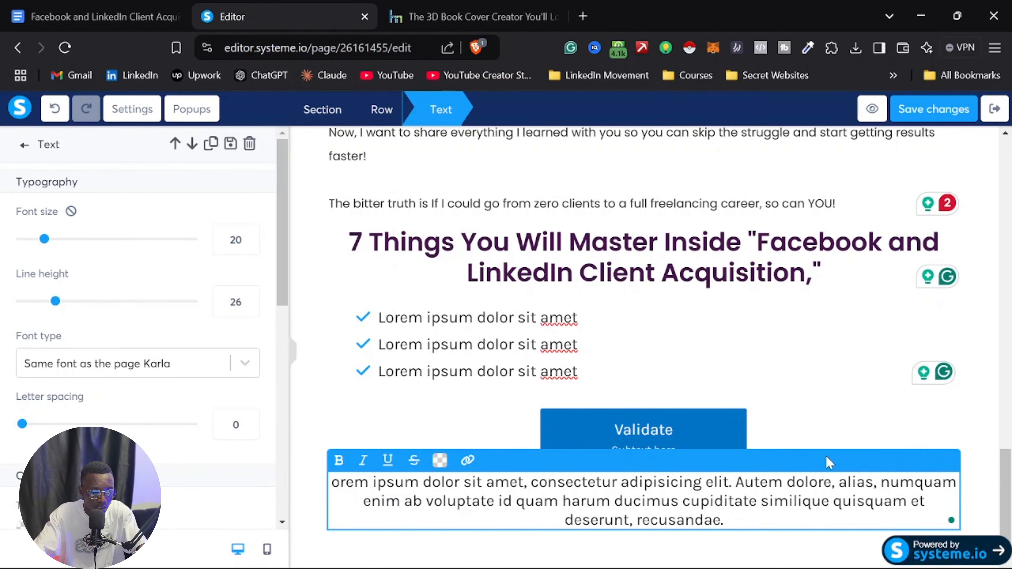
click(828, 458)
click(949, 459)
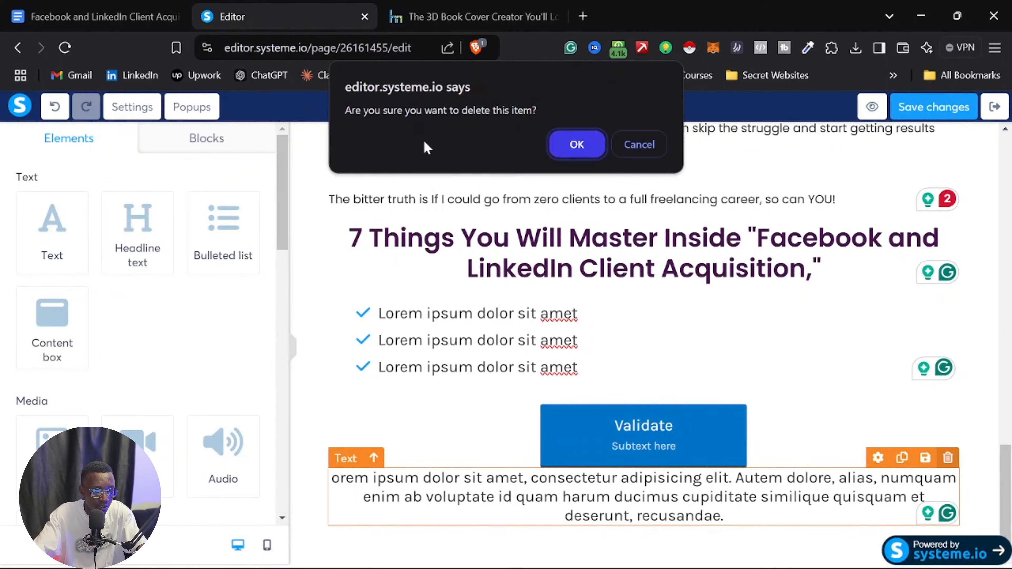
click(577, 145)
Step: Set the new button's action to Open URL in the same window, keeping the button width Fluid
click(612, 482)
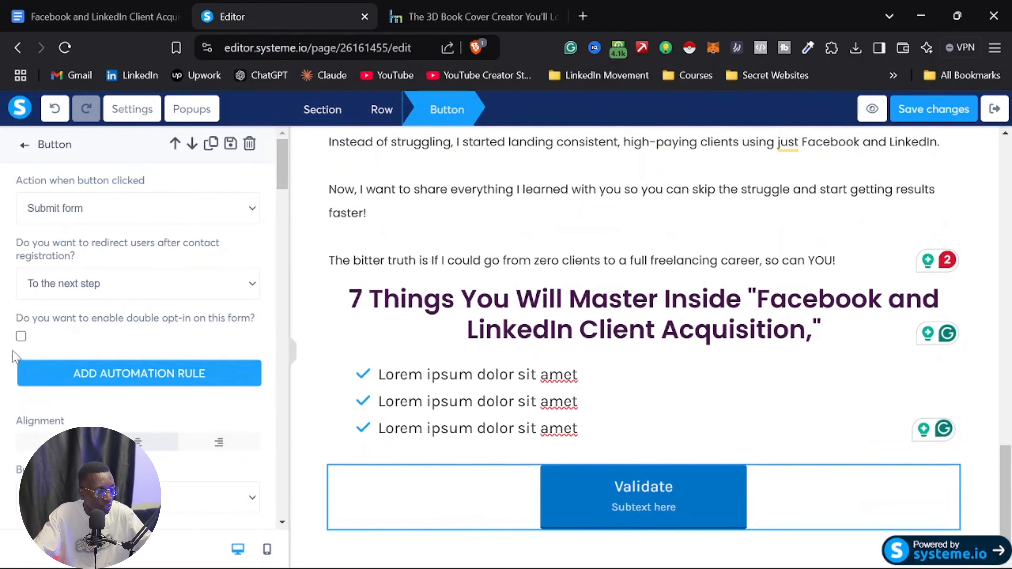
click(107, 220)
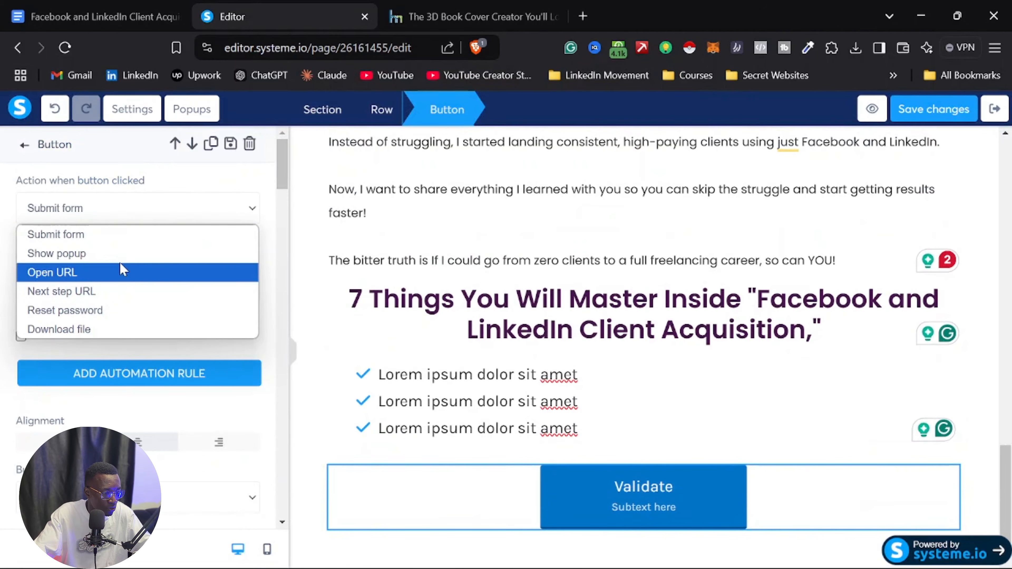
click(119, 270)
click(96, 338)
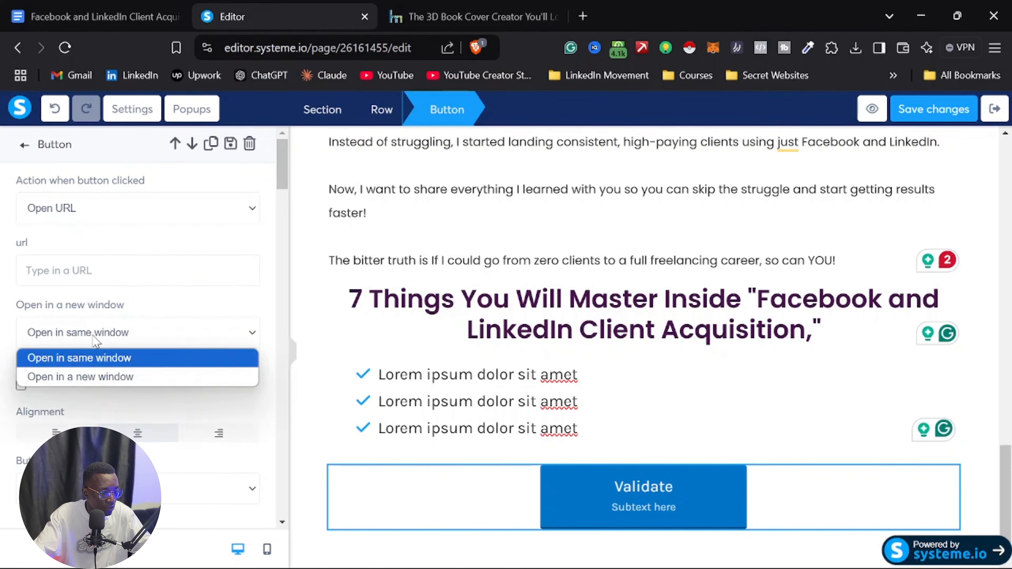
click(109, 359)
scroll(83, 397, down, 3)
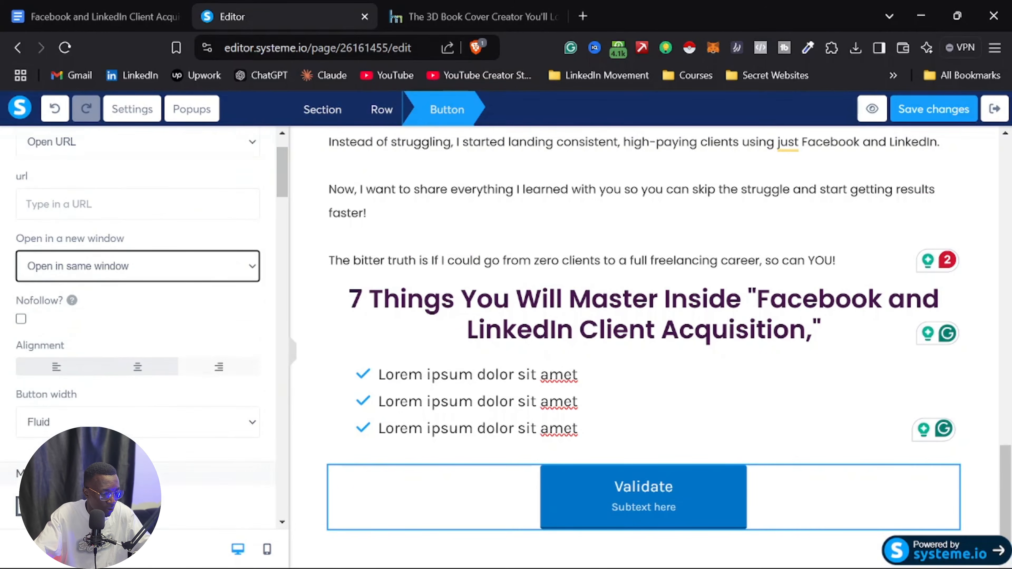
click(81, 391)
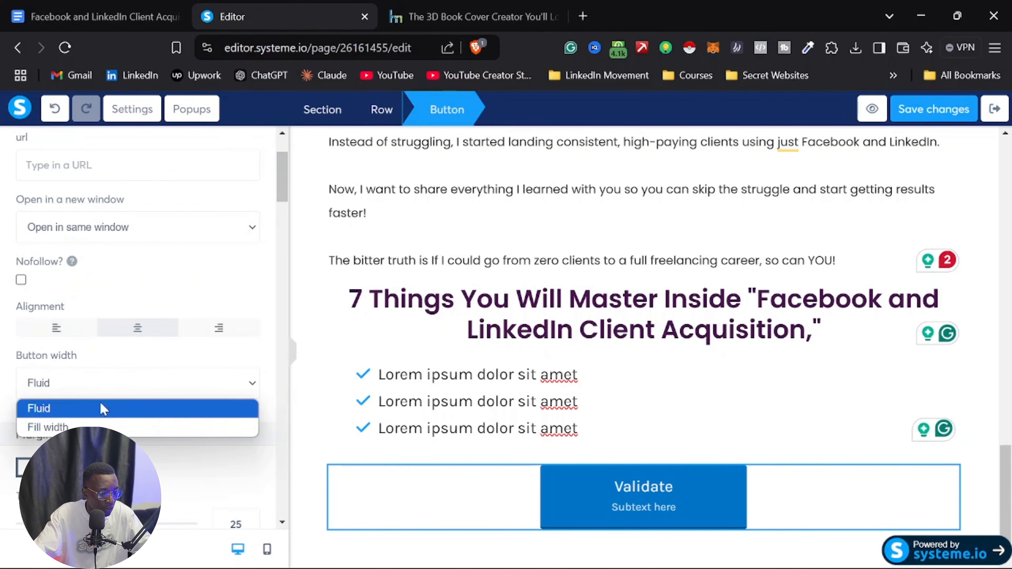
click(103, 408)
Step: Change the button's text to ORDER NOW
scroll(100, 381, down, 8)
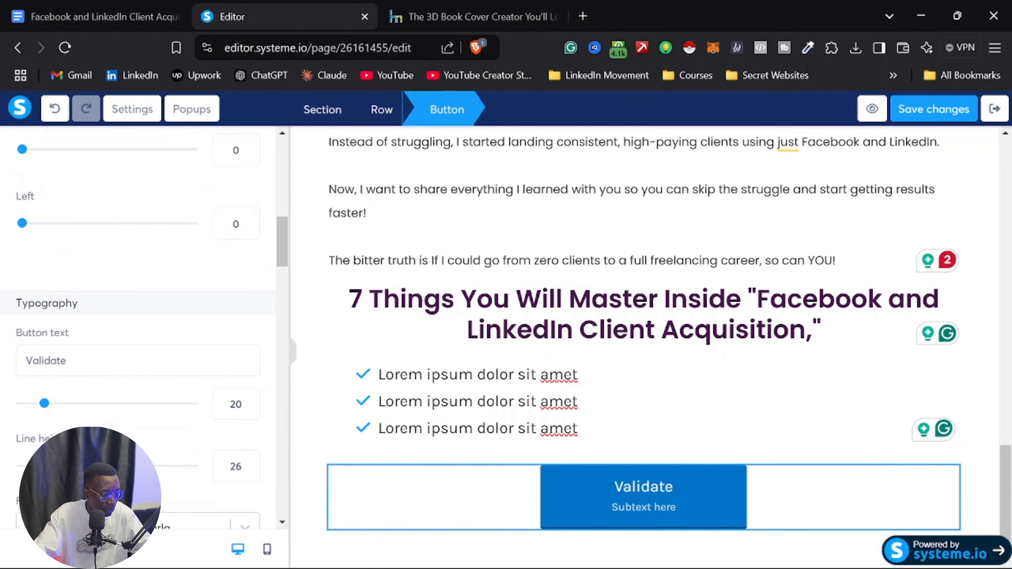
double_click(80, 352)
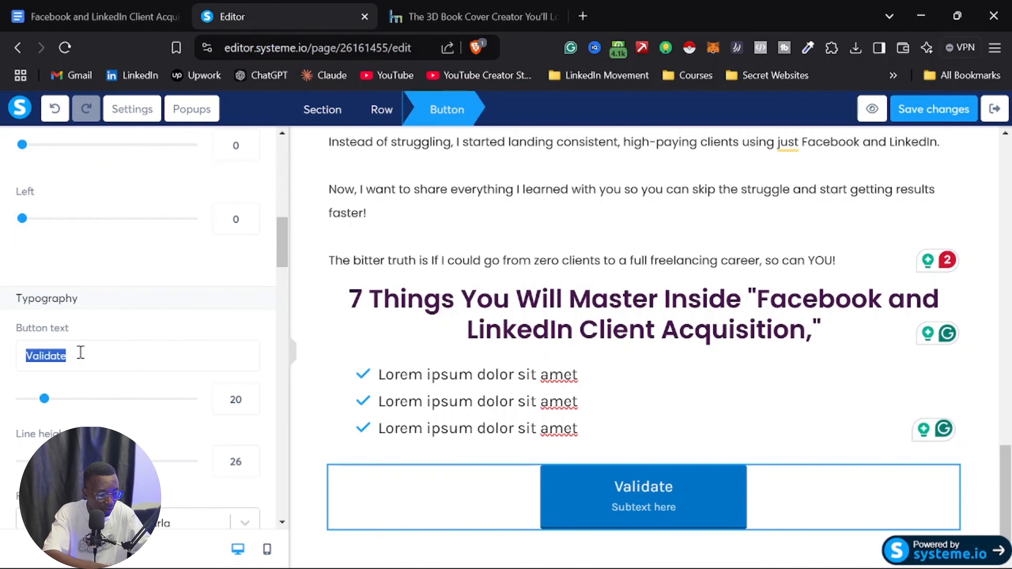
text(ORDE)
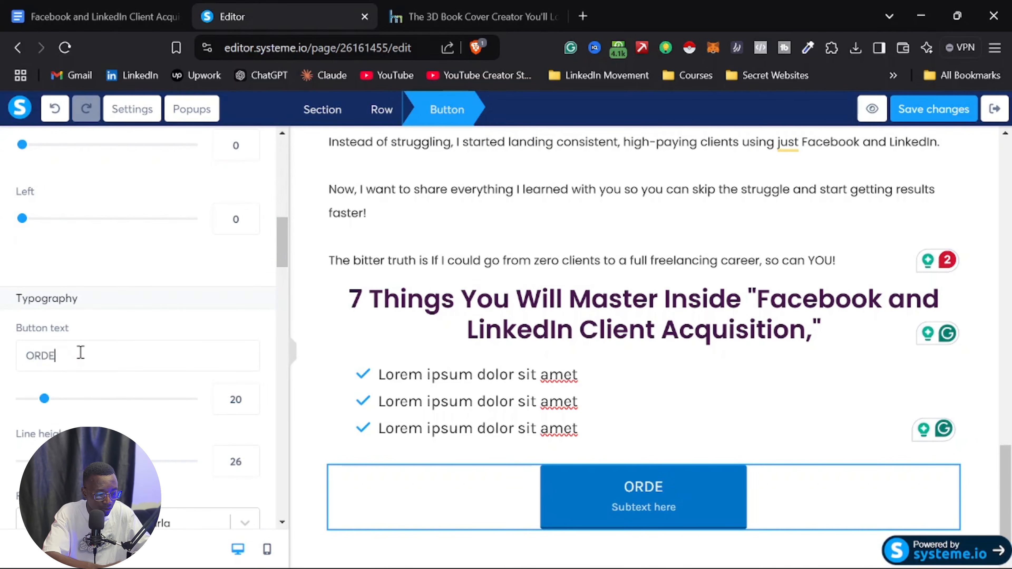
text(R NOW)
Step: Set the ORDER NOW button text's font size to 30 and its line height to 35
scroll(76, 405, down, 1)
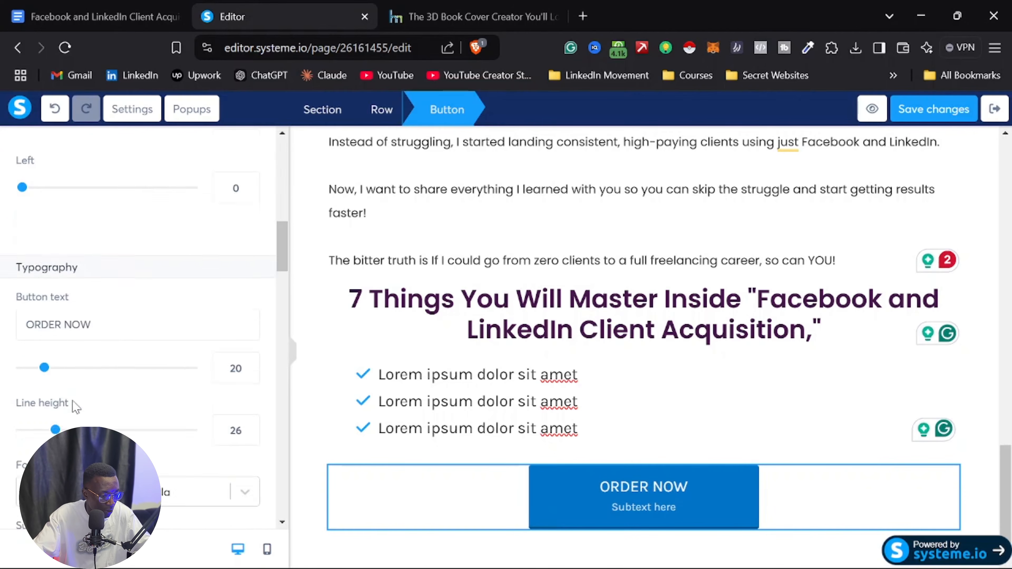
scroll(76, 406, down, 2)
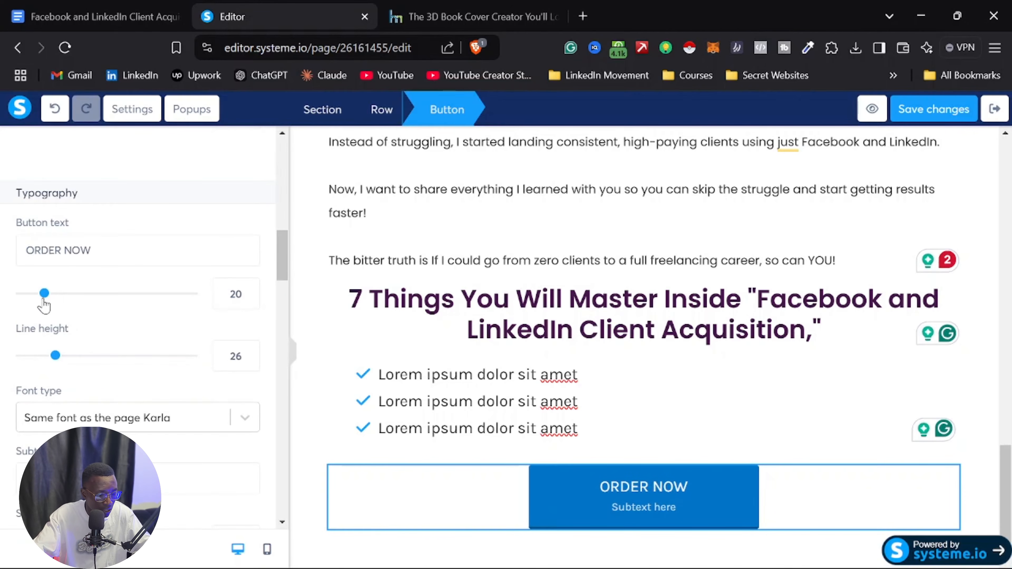
drag(43, 303, 67, 304)
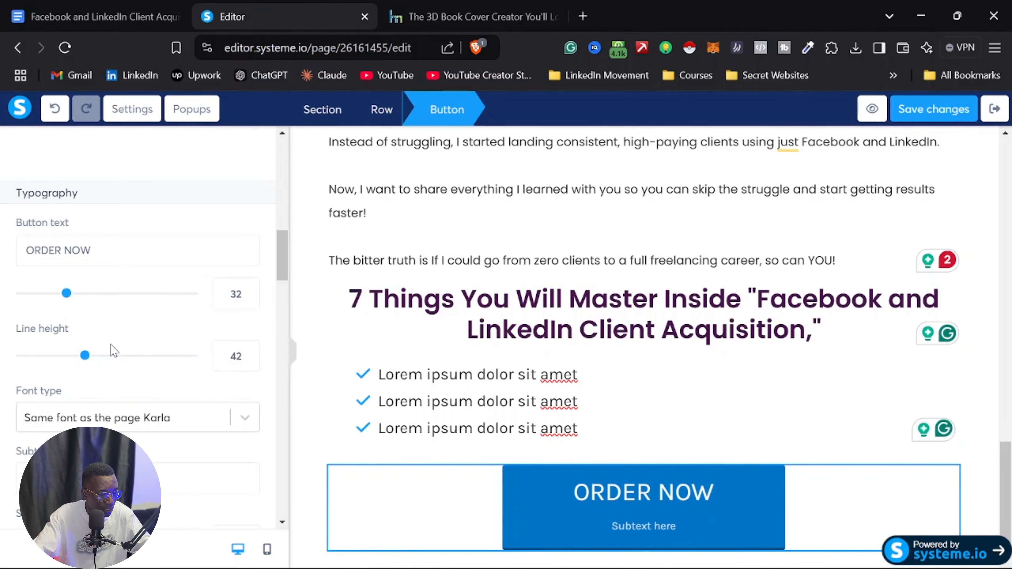
click(250, 300)
click(250, 300)
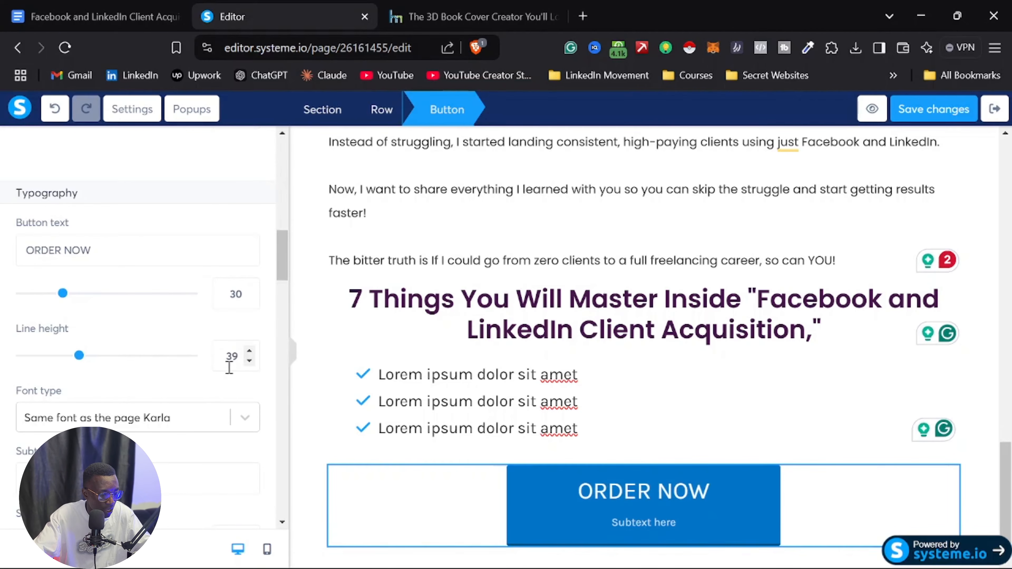
click(249, 362)
click(249, 362)
click(249, 362)
click(249, 361)
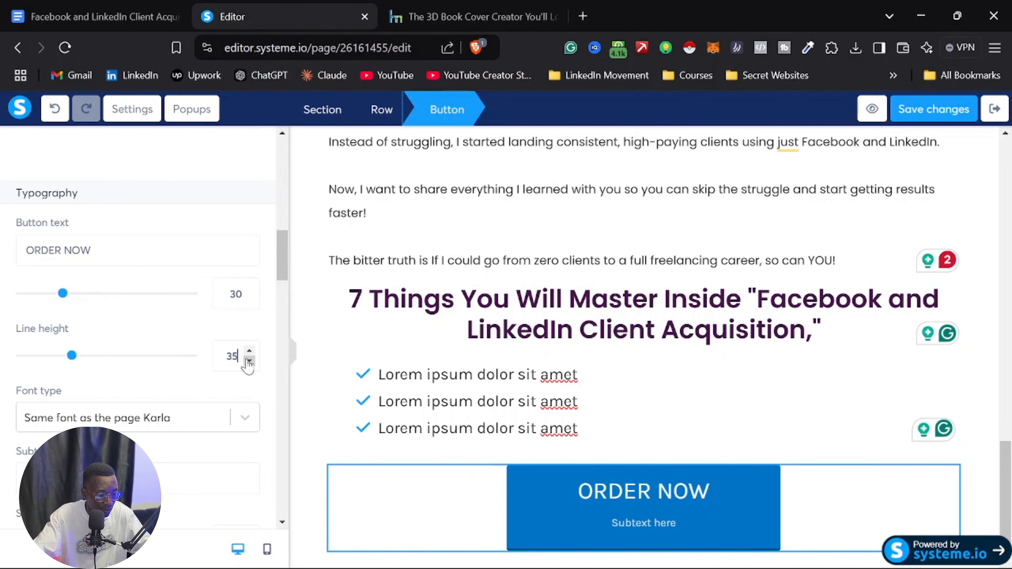
Step: Reduce the ORDER NOW button text's line height to 25
click(249, 362)
click(249, 361)
click(249, 362)
click(249, 361)
click(249, 362)
click(249, 361)
click(250, 361)
click(249, 361)
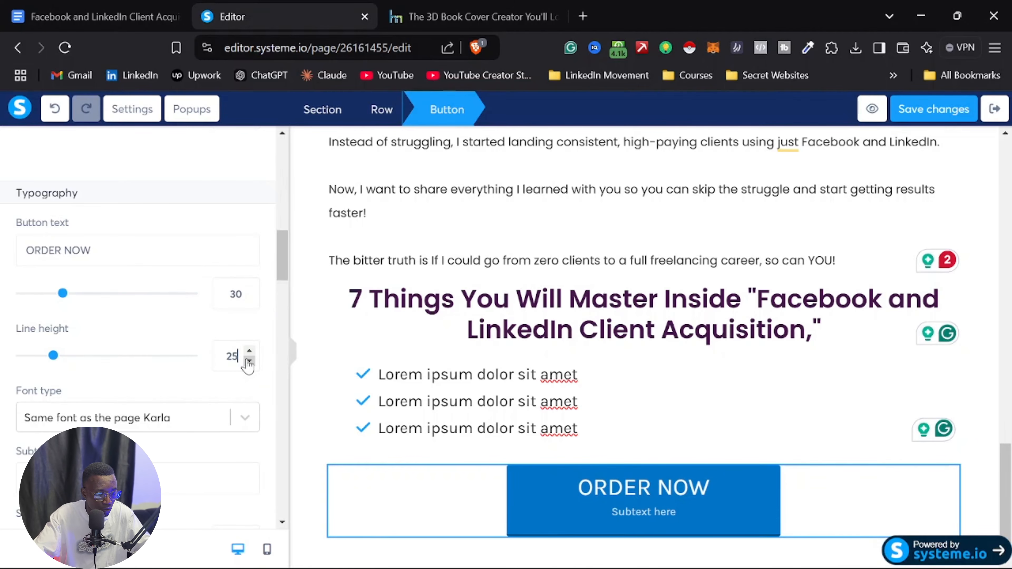
click(249, 361)
click(249, 361)
click(249, 352)
Step: Set the ORDER NOW button's font to Poppins from Google Fonts with the Semi-bold 600 style
click(247, 419)
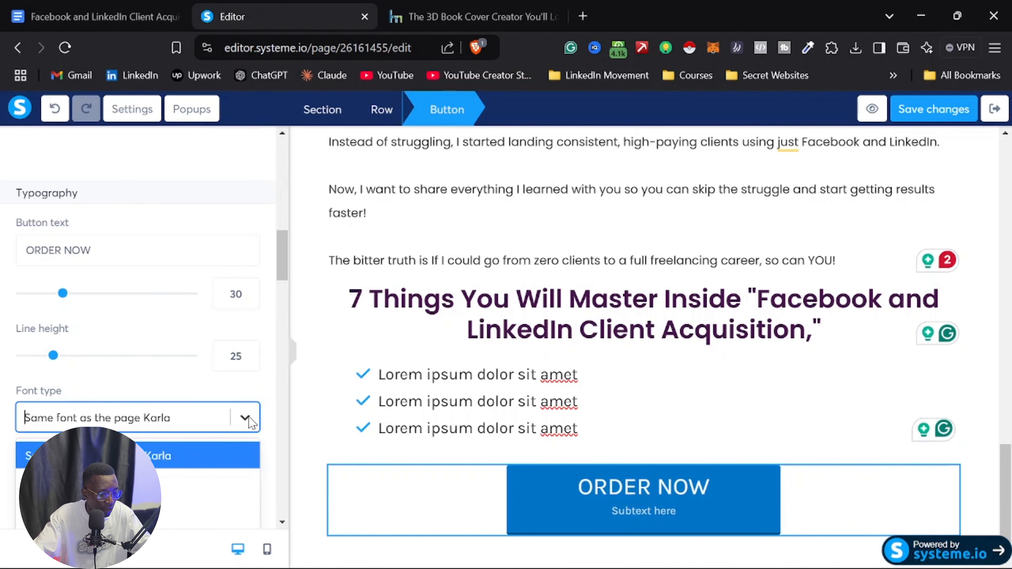
click(162, 482)
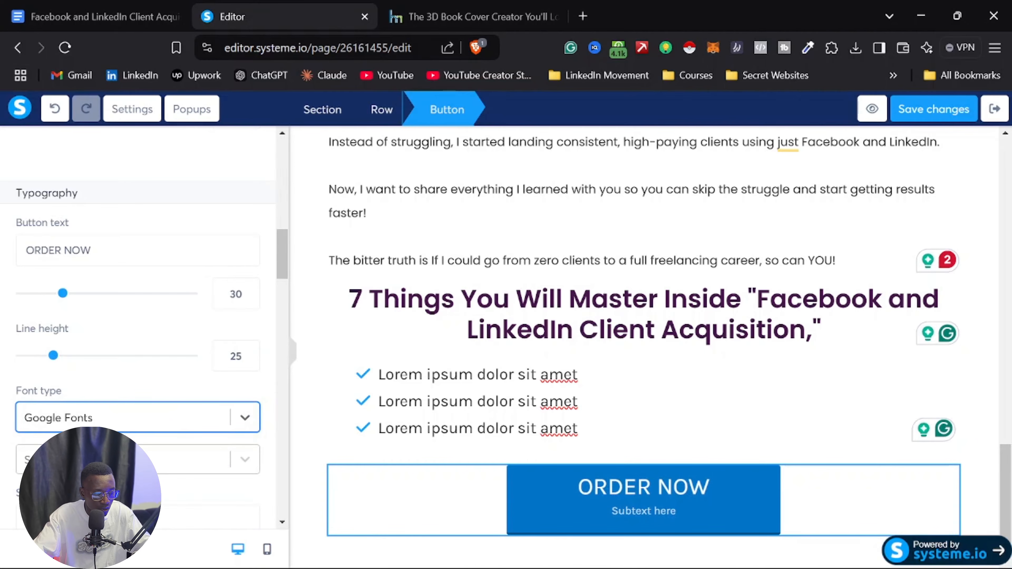
click(128, 460)
text(p)
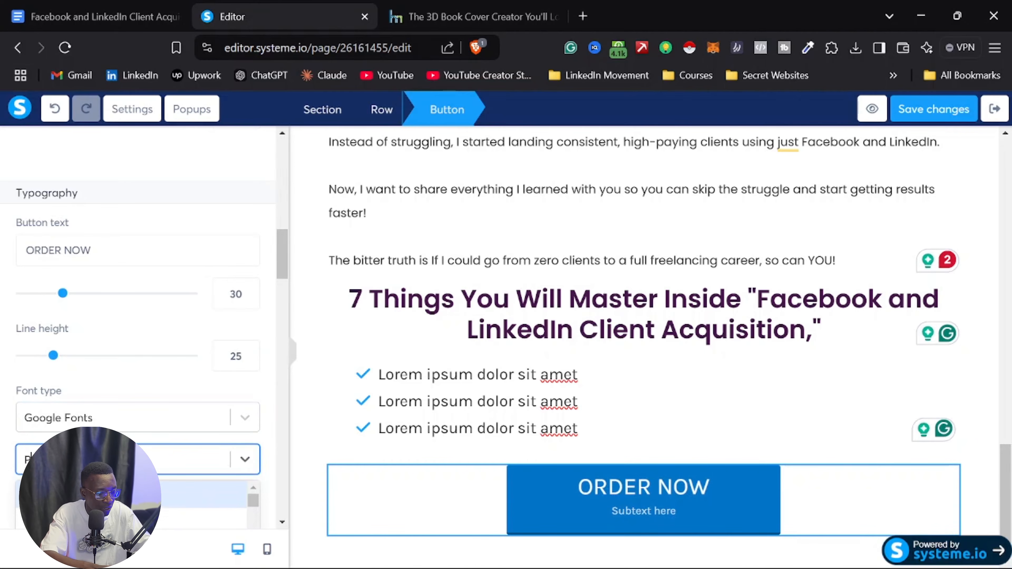
text(op)
click(102, 496)
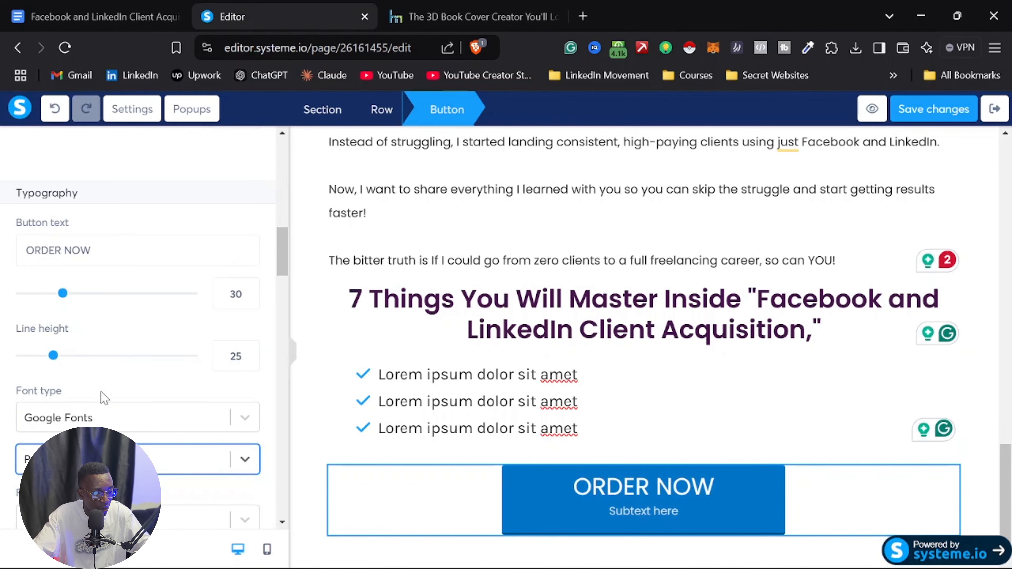
scroll(104, 397, down, 5)
click(231, 315)
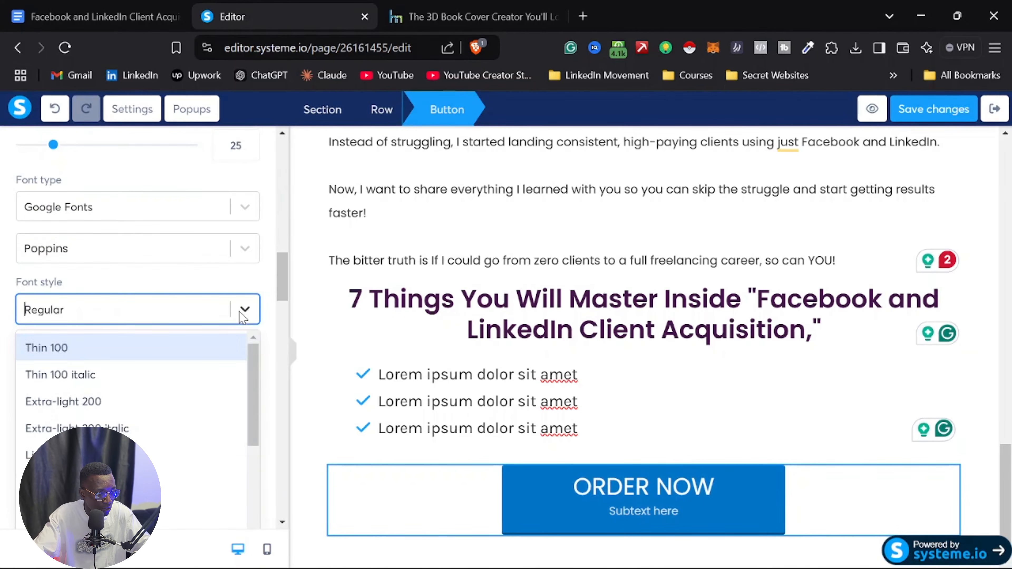
scroll(68, 403, down, 3)
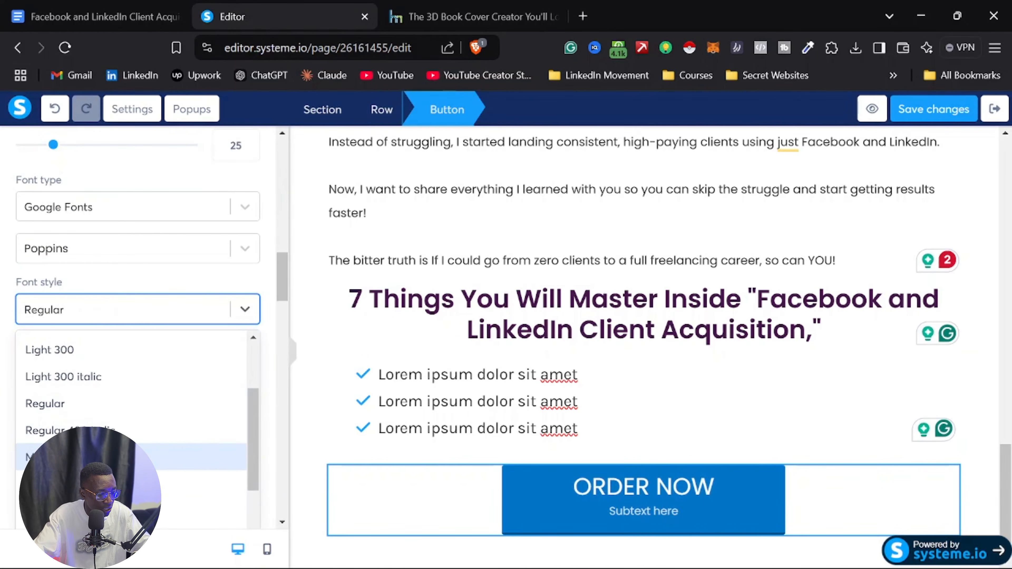
click(79, 512)
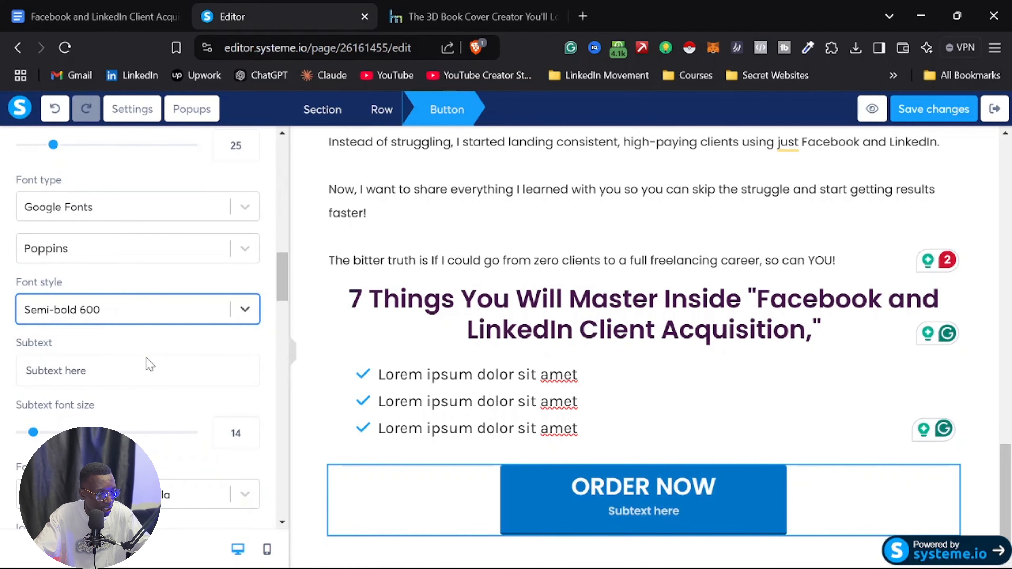
Step: Remove the placeholder subtext from the ORDER NOW button
double_click(161, 367)
key(BackSpace)
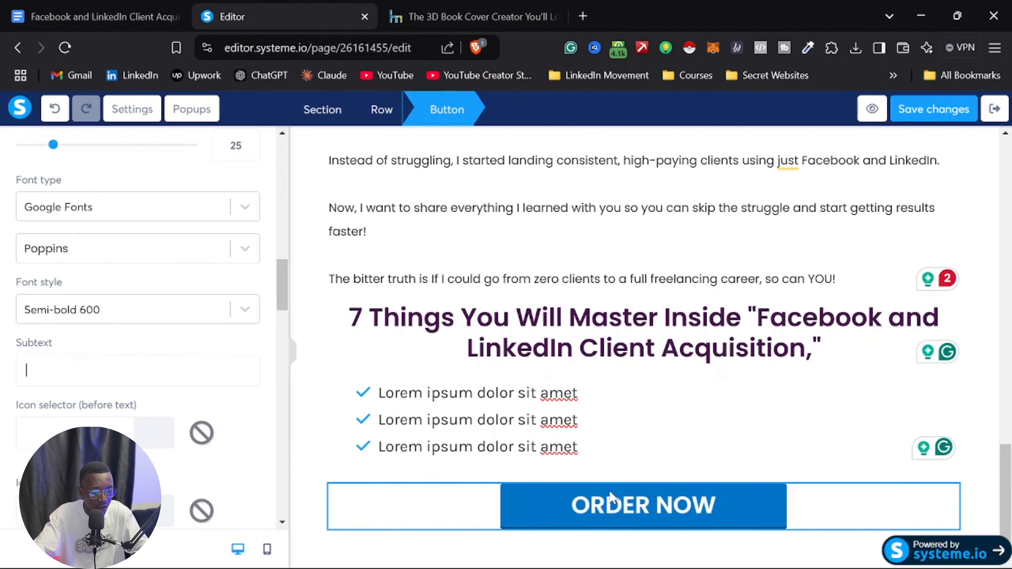
click(638, 509)
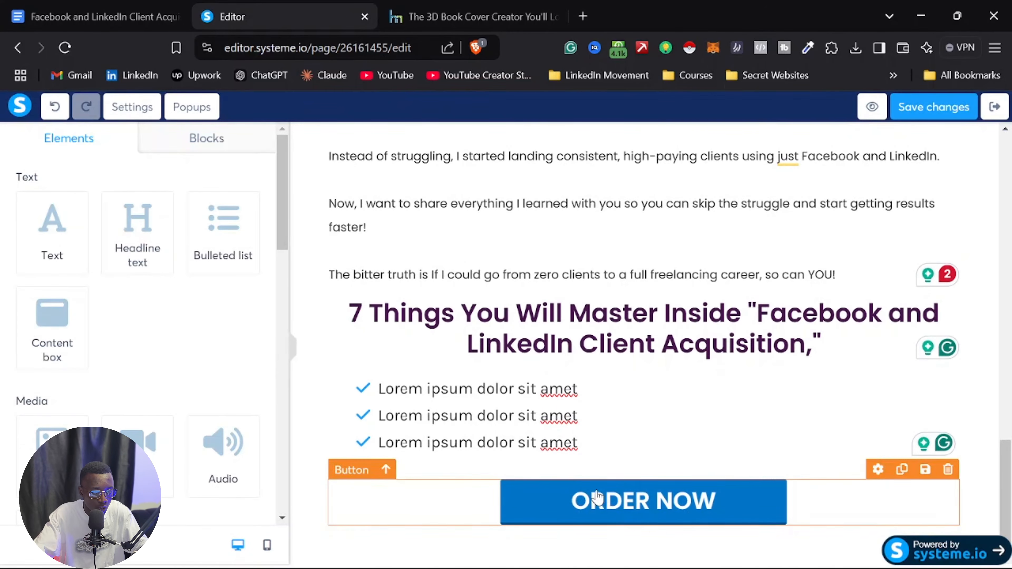
Step: Save the page changes and exit the editor to the Ebook funnel's configuration
scroll(669, 470, up, 20)
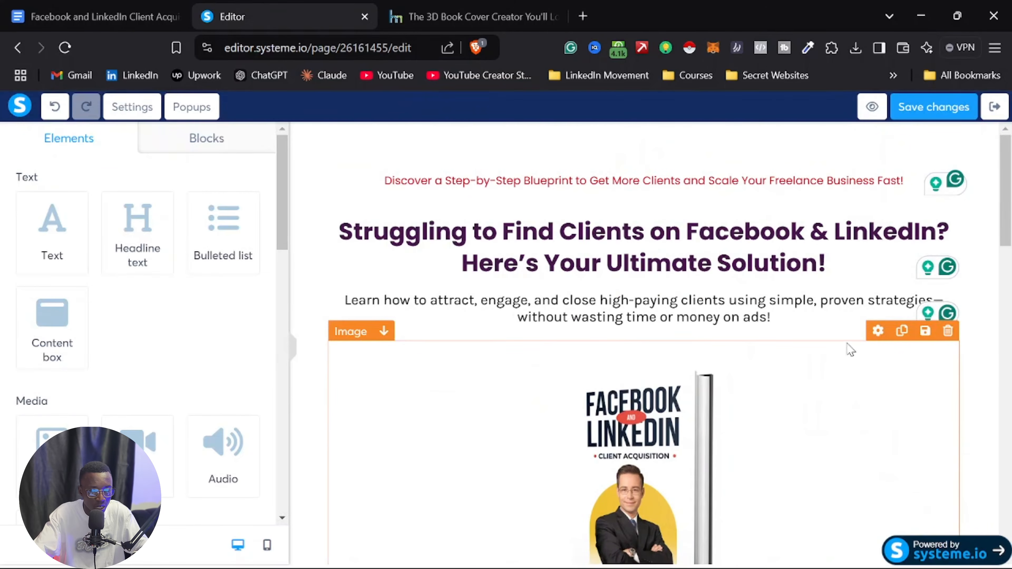
click(937, 112)
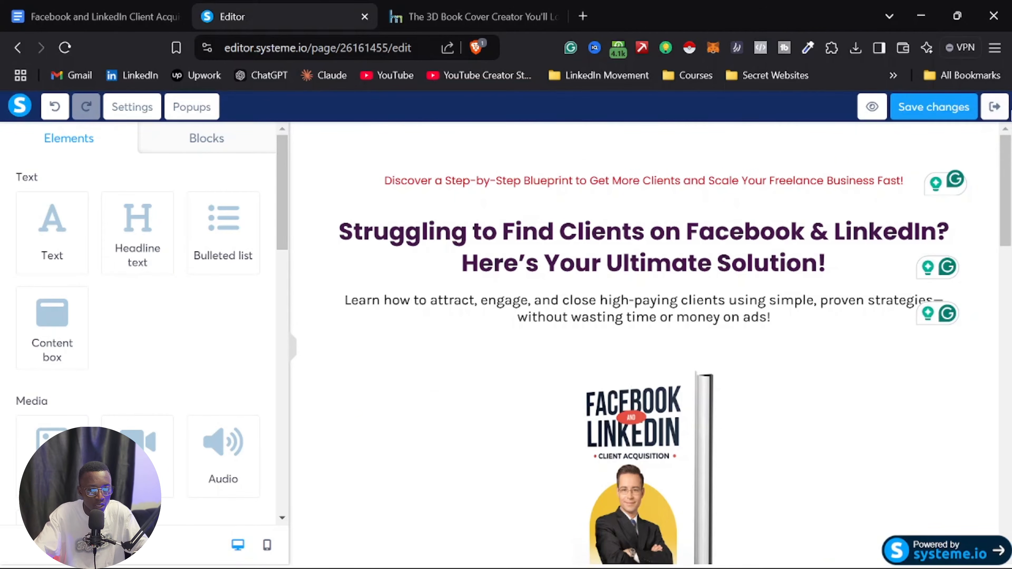
click(996, 107)
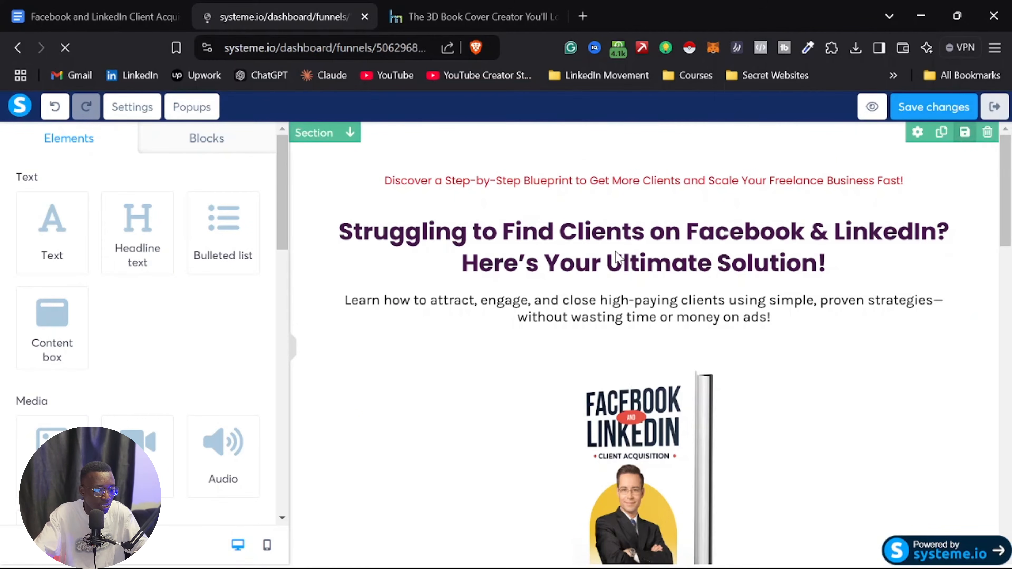
Step: Copy the Squeeze page's URL, open it in a new browser tab and review the published page's layout
scroll(517, 303, down, 2)
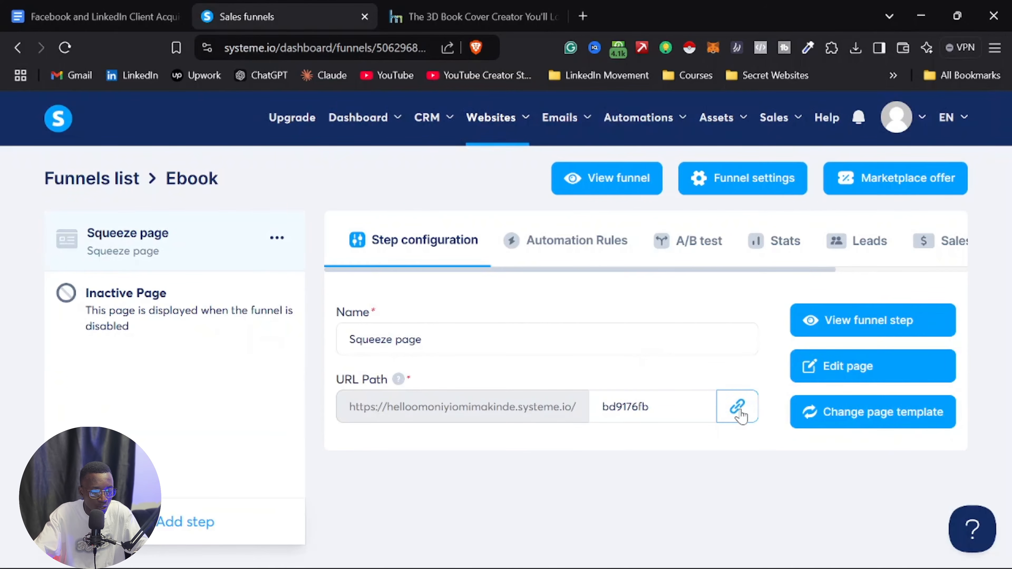
click(738, 411)
click(582, 16)
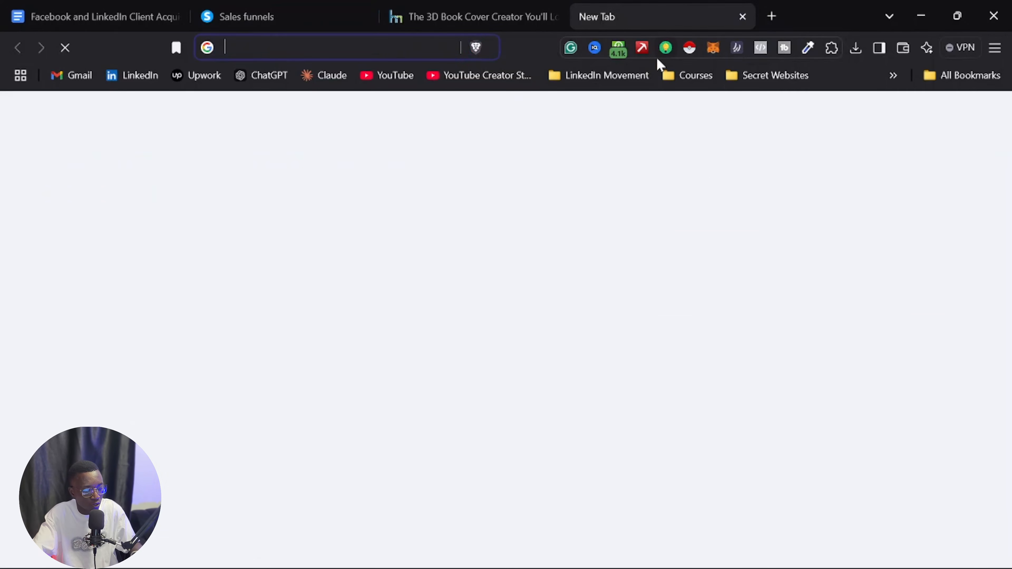
key(ctrl+v)
key(Return)
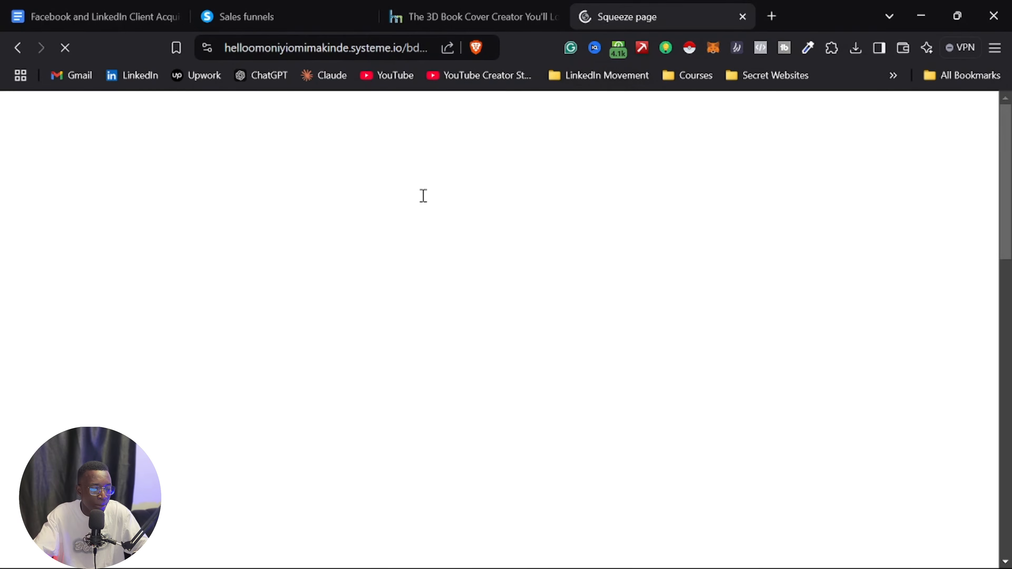
scroll(399, 256, down, 10)
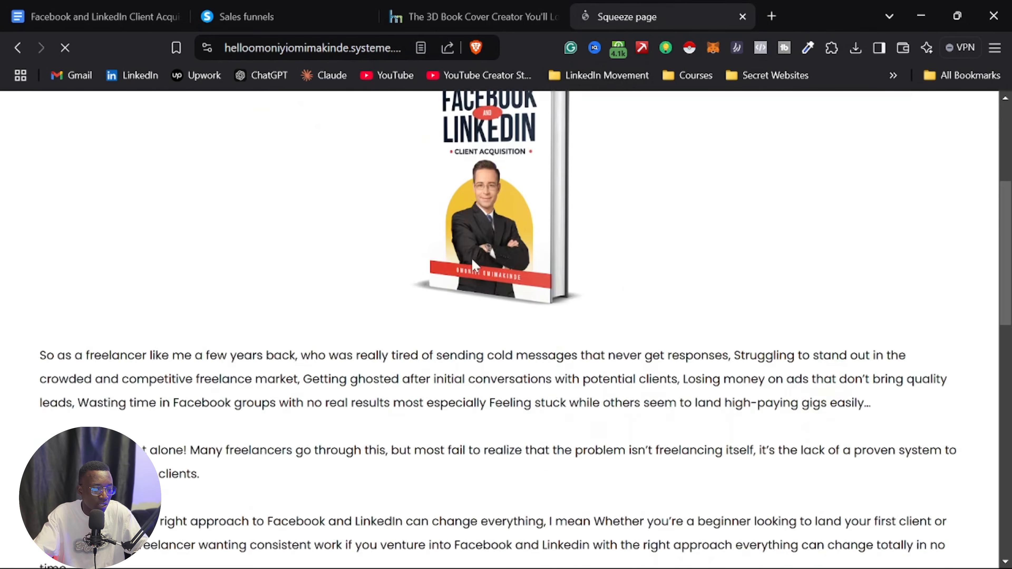
scroll(379, 275, down, 10)
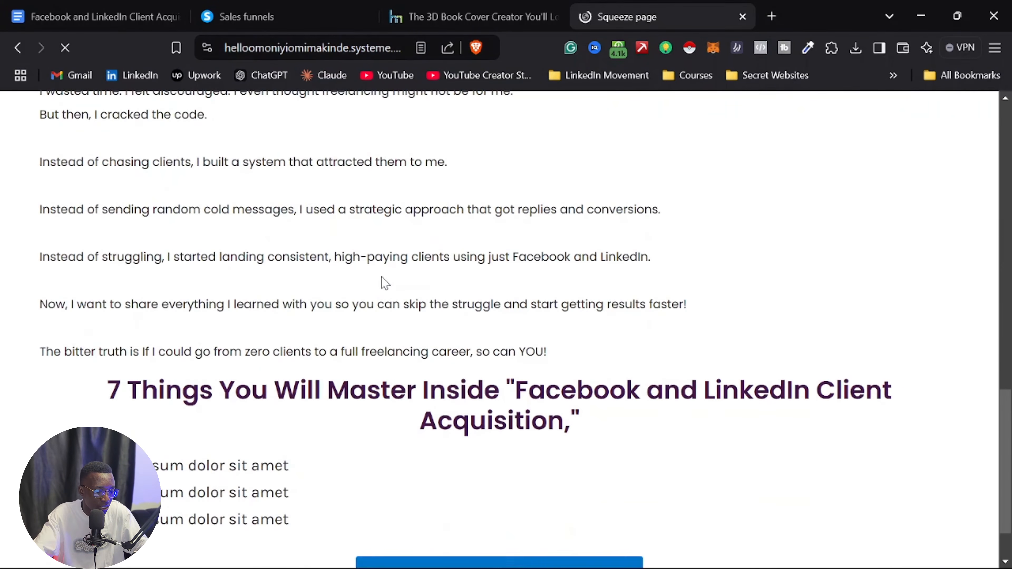
scroll(380, 283, up, 7)
scroll(379, 289, up, 10)
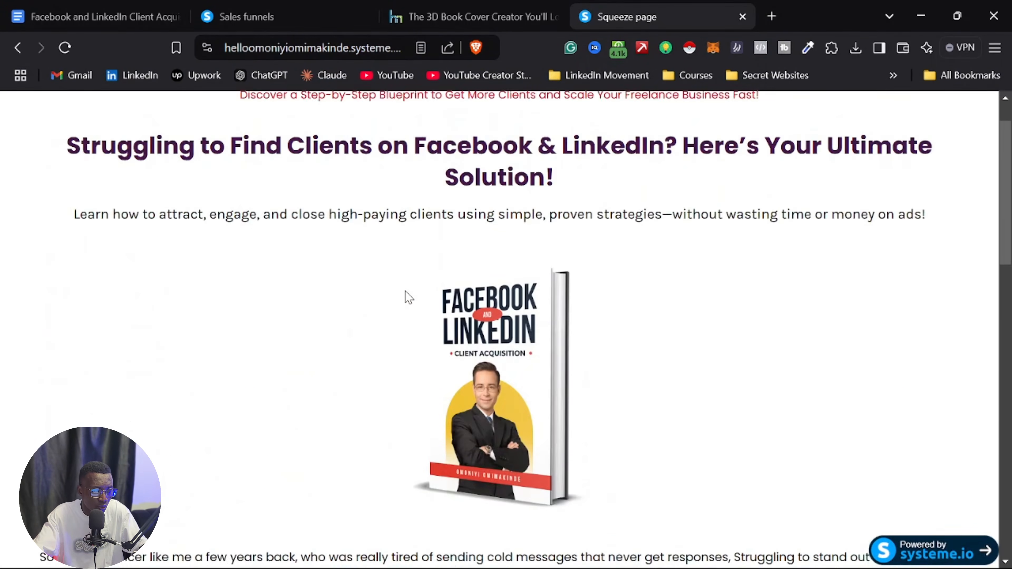
Step: Reopen the Squeeze page for editing and set the top section's right and left margins to 25 each
click(269, 12)
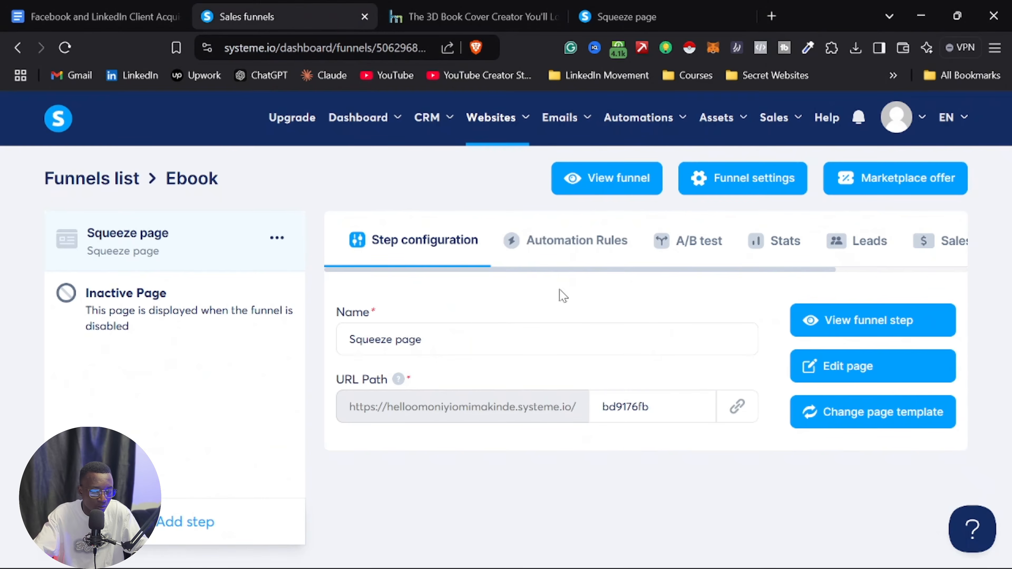
click(858, 365)
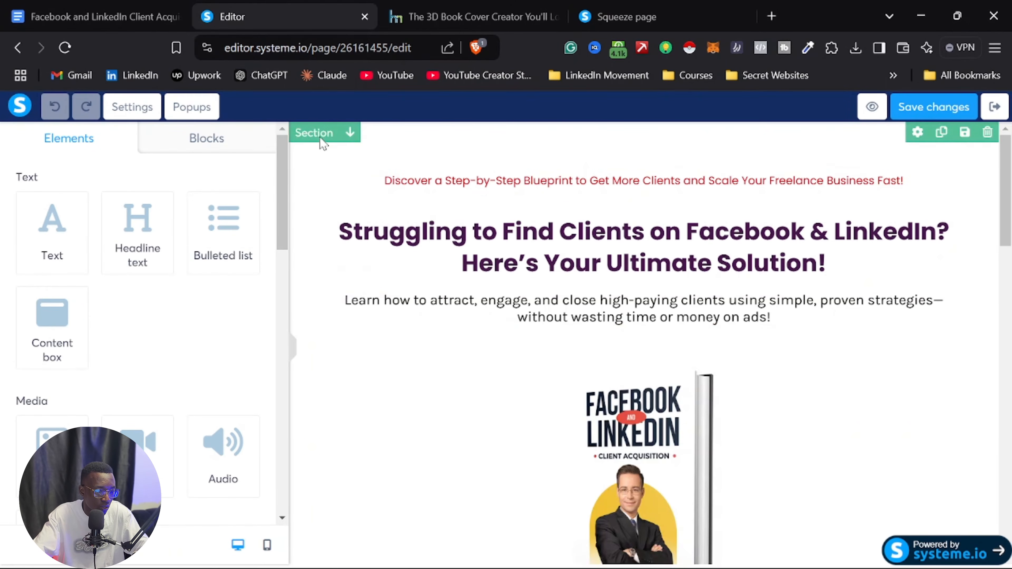
click(321, 133)
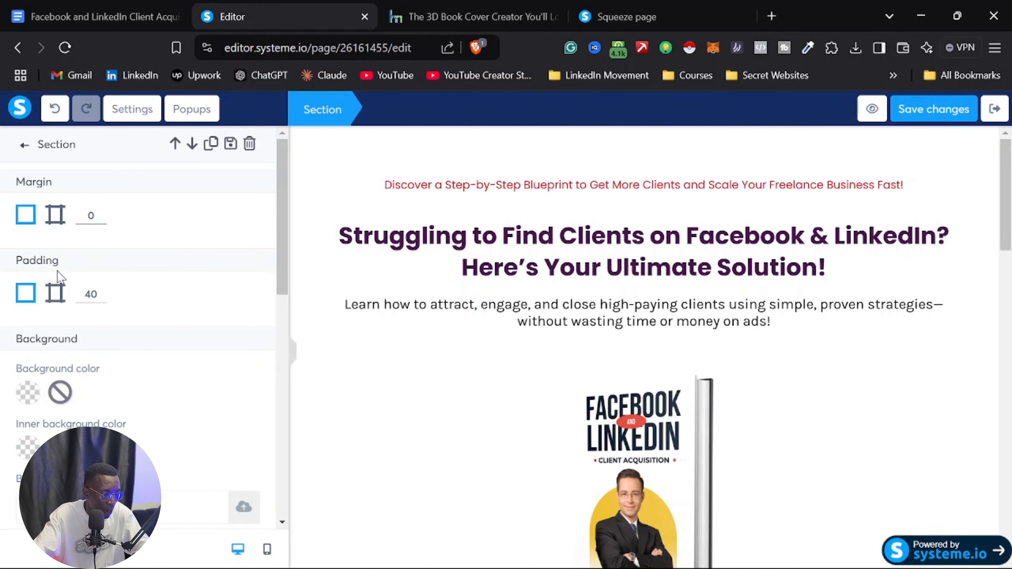
click(55, 294)
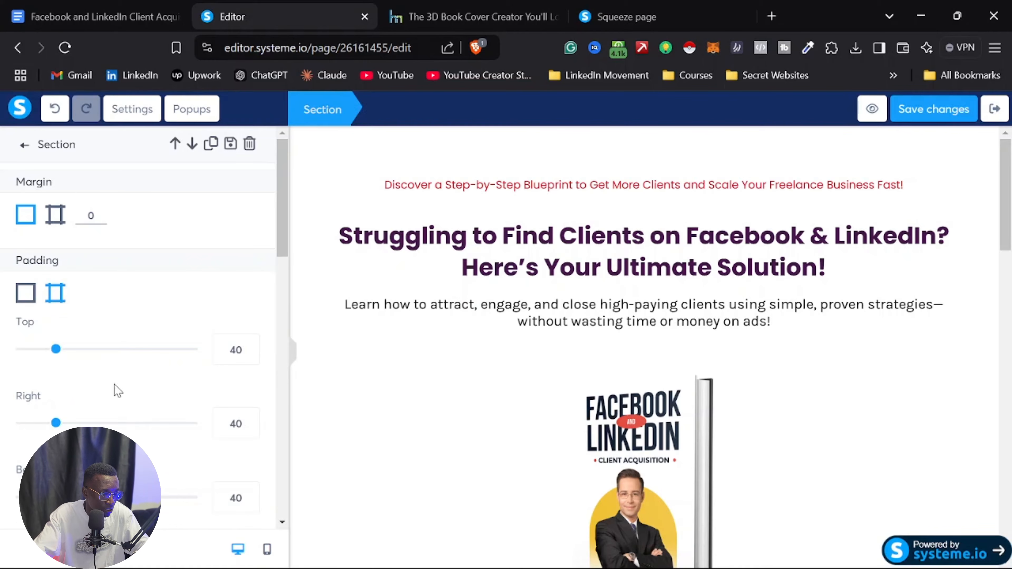
click(54, 216)
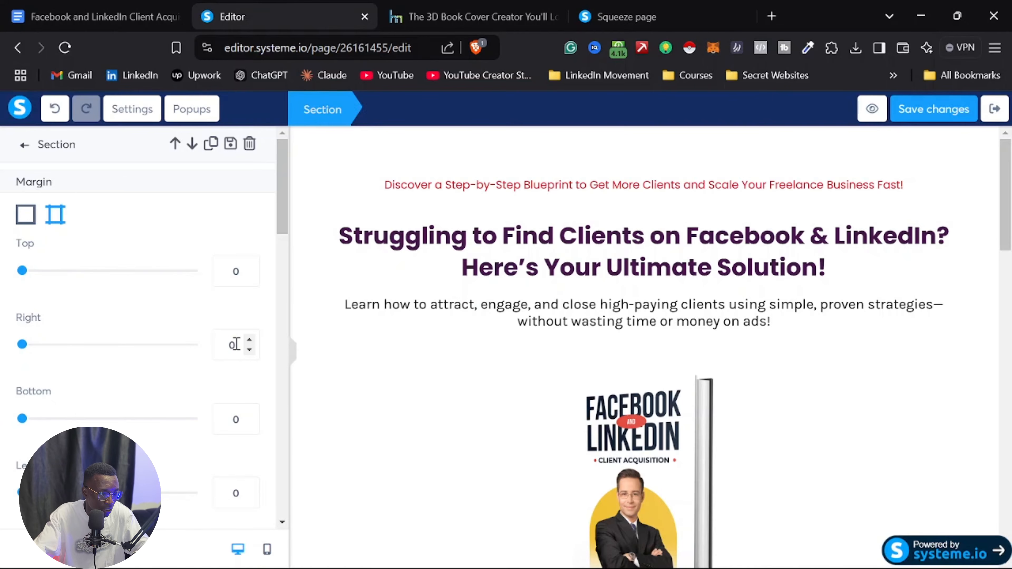
text(25)
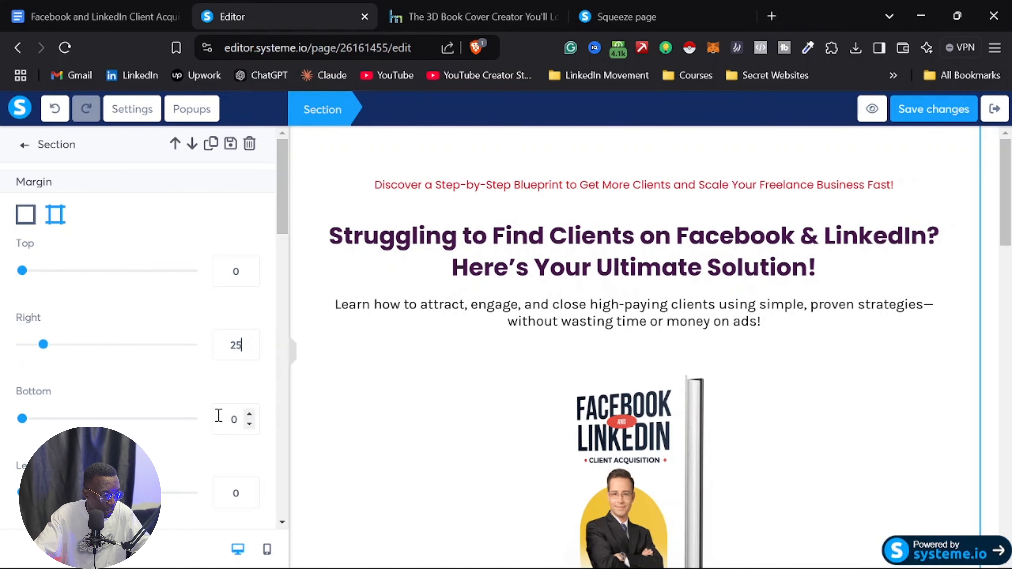
double_click(236, 494)
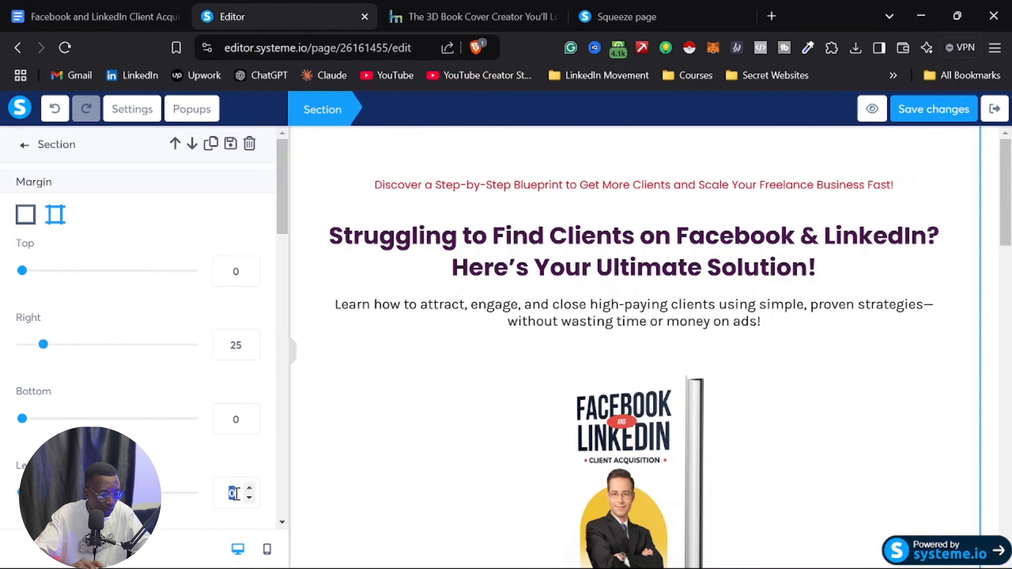
text(25)
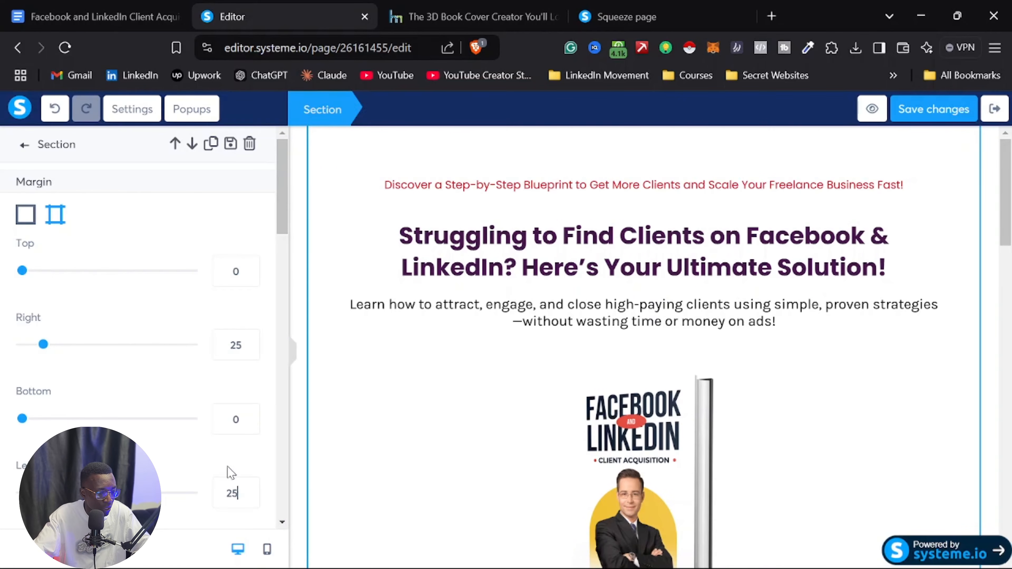
scroll(136, 278, down, 6)
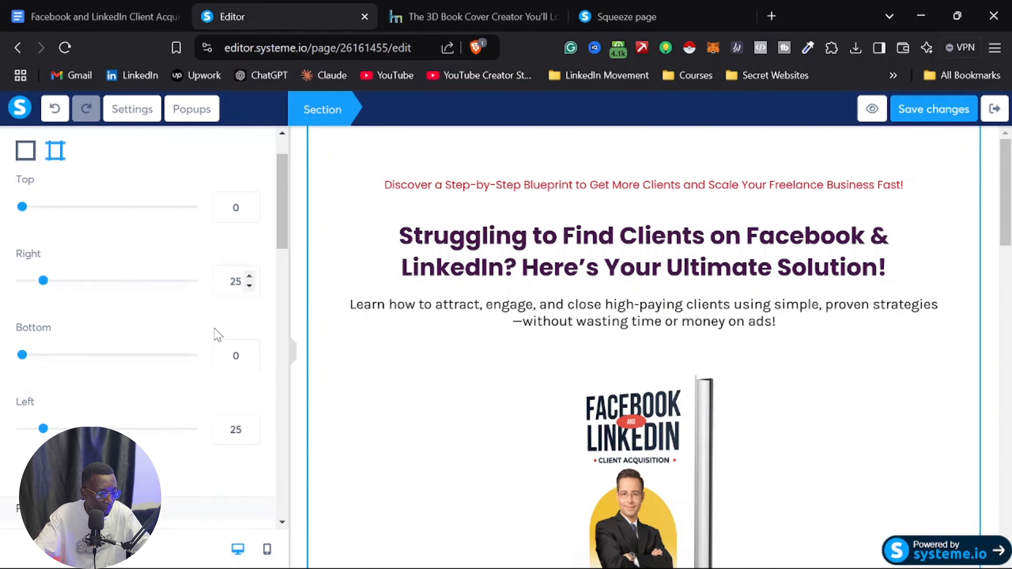
scroll(140, 329, up, 6)
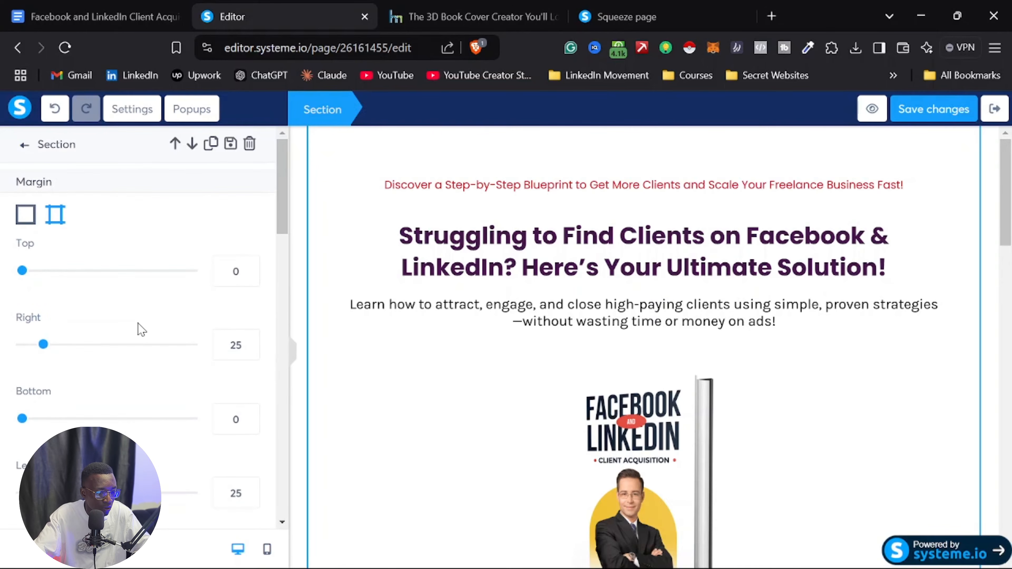
click(23, 147)
Step: In the mobile layout, set the font size of the red "Discover a Step-by-Step Blueprint" headline to 11
scroll(384, 264, down, 3)
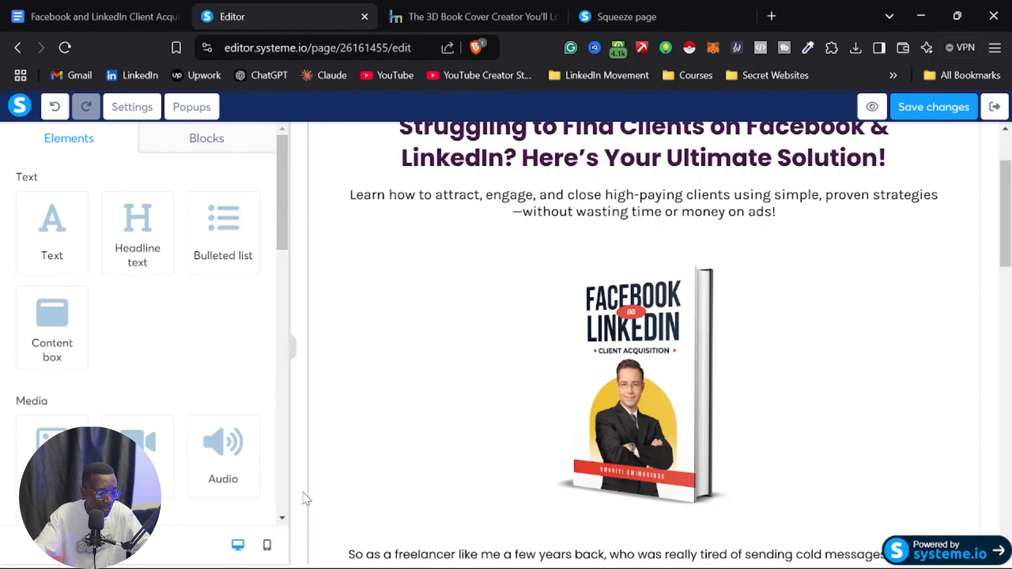
click(268, 545)
scroll(644, 255, up, 3)
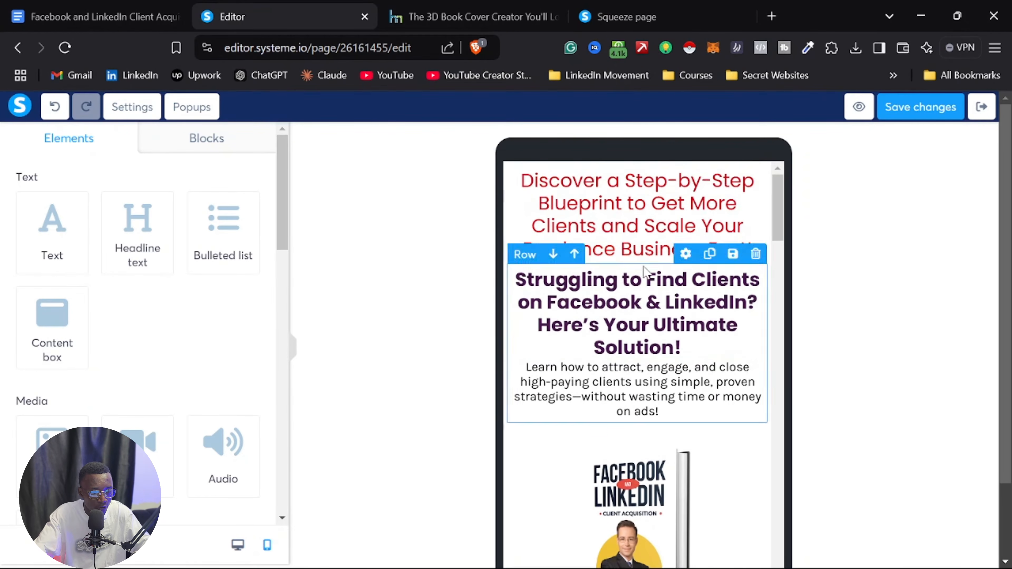
click(690, 230)
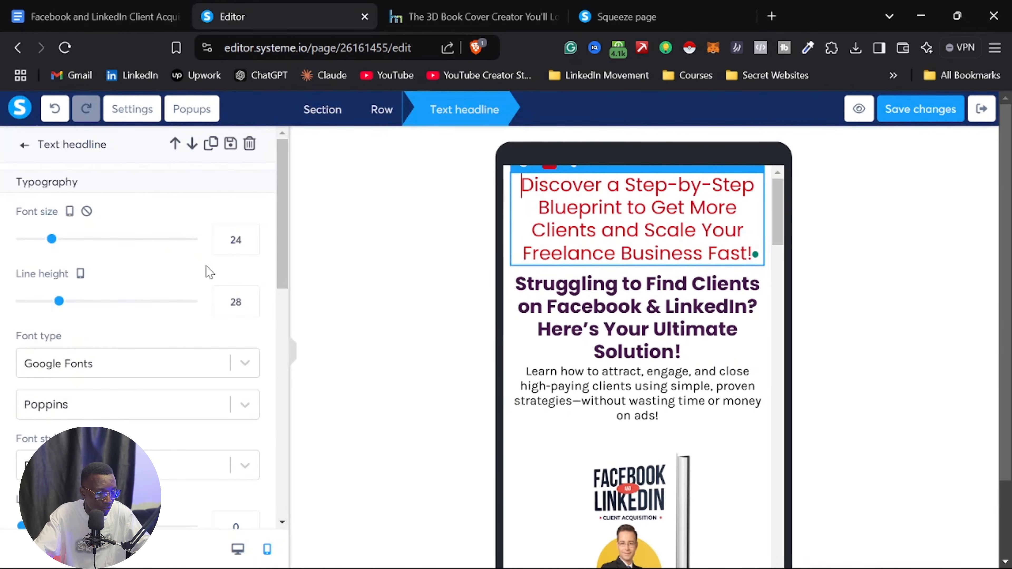
click(249, 245)
click(249, 244)
click(249, 244)
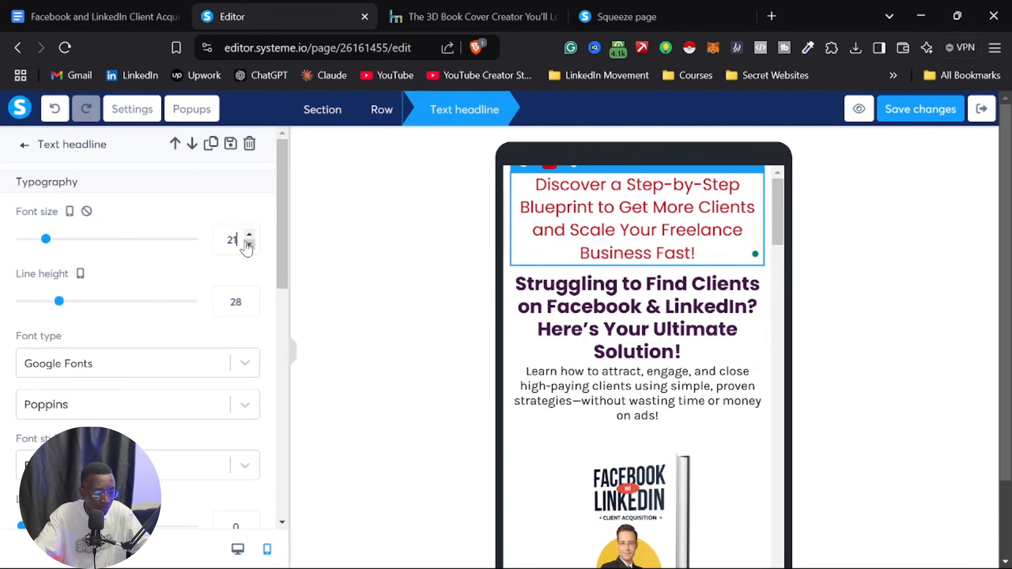
click(249, 245)
click(248, 244)
click(249, 244)
click(249, 244)
click(249, 244)
click(249, 245)
click(249, 244)
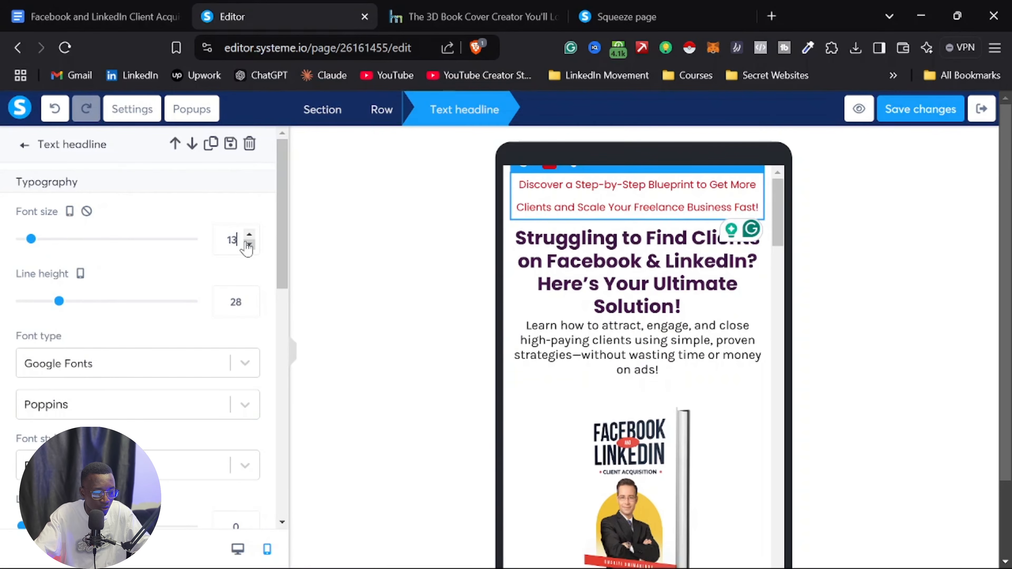
click(249, 244)
click(248, 244)
click(248, 245)
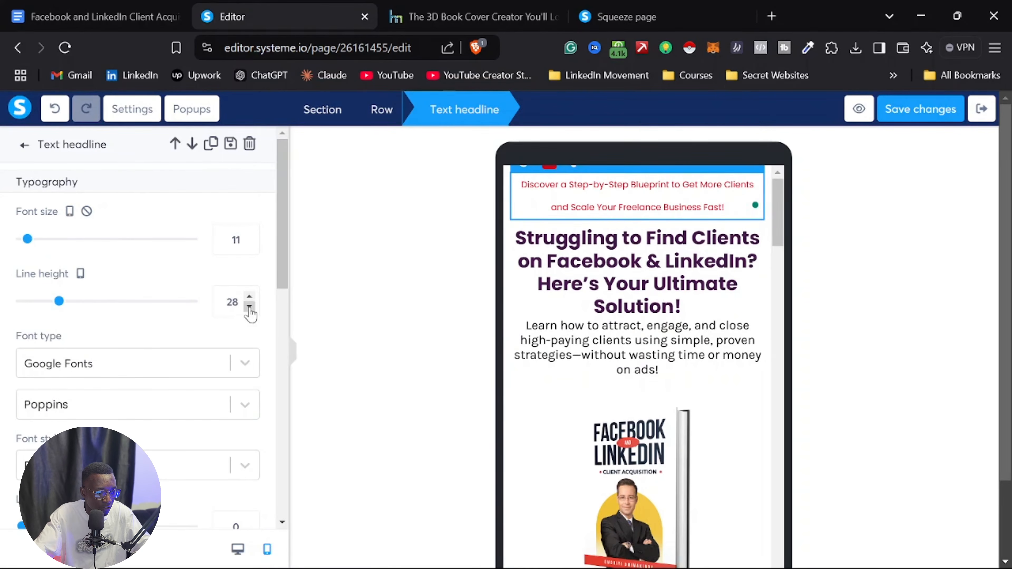
Step: Set the red "Discover a Step-by-Step Blueprint" headline's mobile line height to 15 and its font size to 12
click(249, 307)
click(250, 306)
click(249, 306)
click(249, 306)
click(250, 306)
click(250, 306)
click(249, 306)
click(249, 306)
click(250, 306)
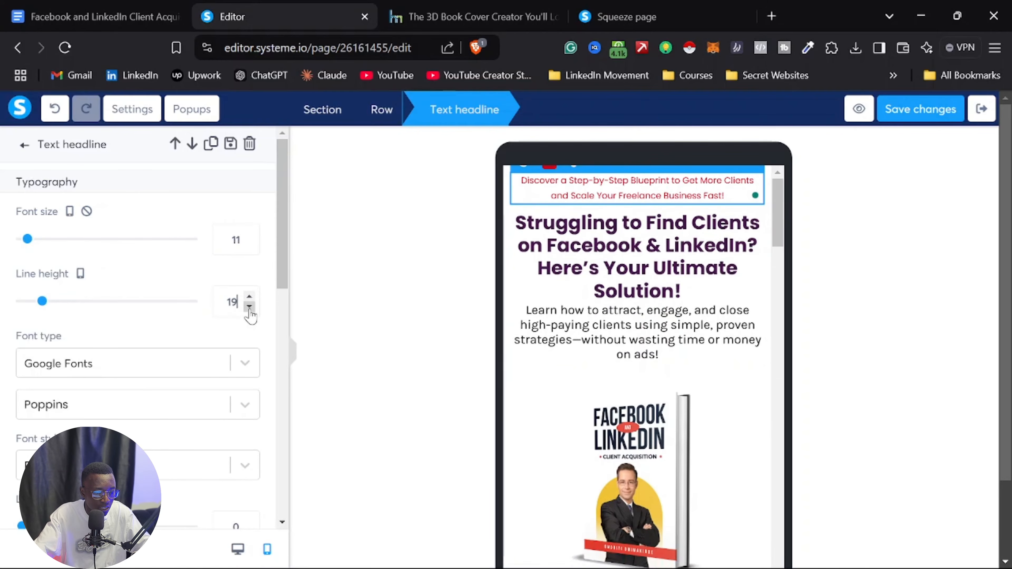
click(249, 307)
click(250, 306)
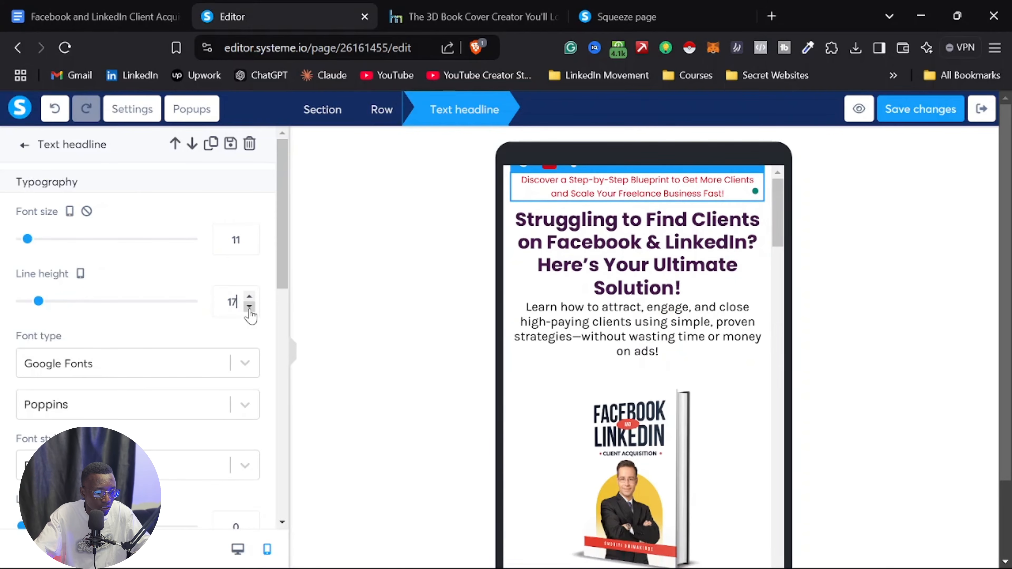
click(249, 307)
click(249, 306)
click(249, 234)
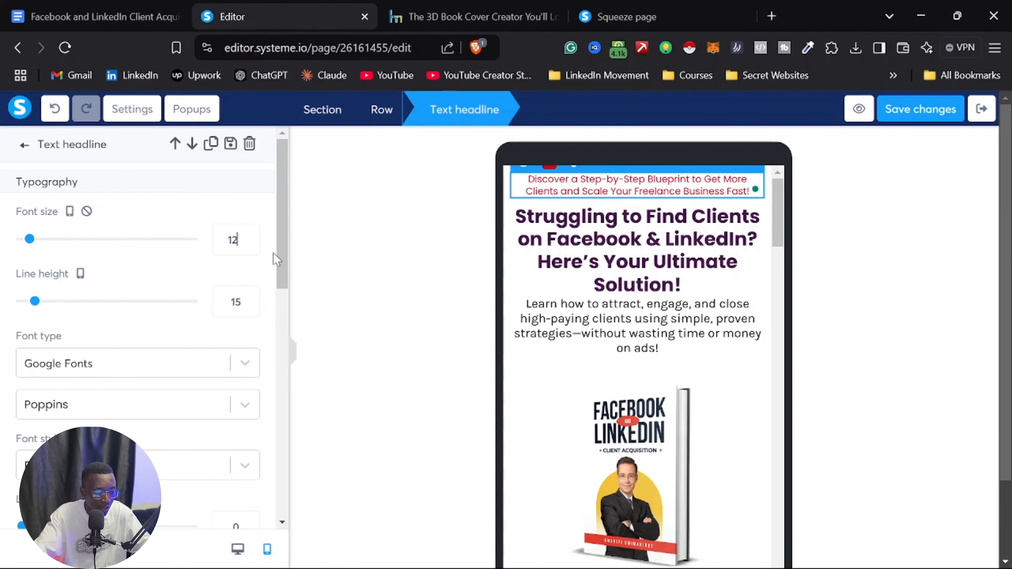
click(663, 259)
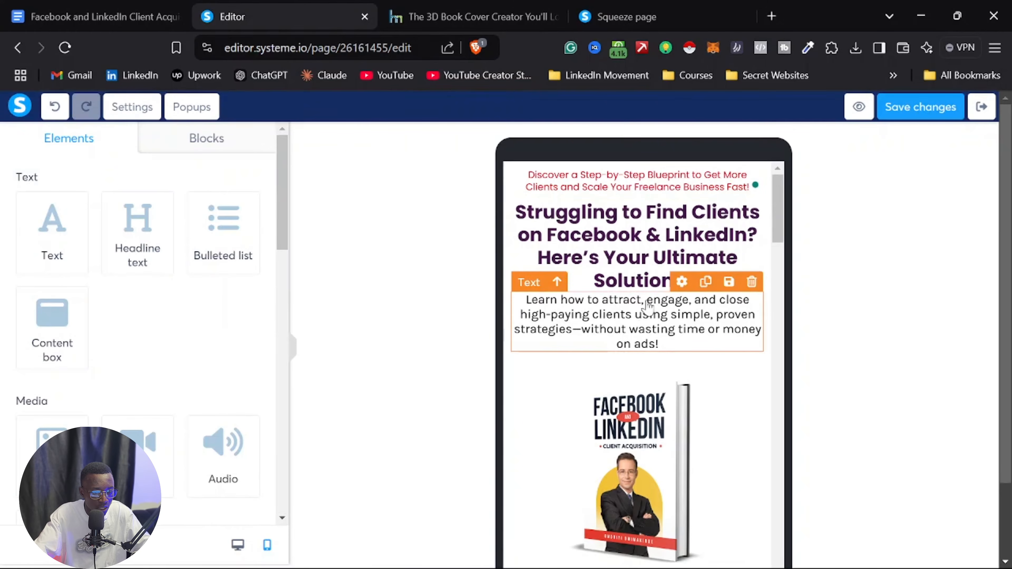
Step: Delete the mobile-only "Volunteer in your Community" section below the ORDER NOW button
click(625, 325)
scroll(631, 393, down, 2)
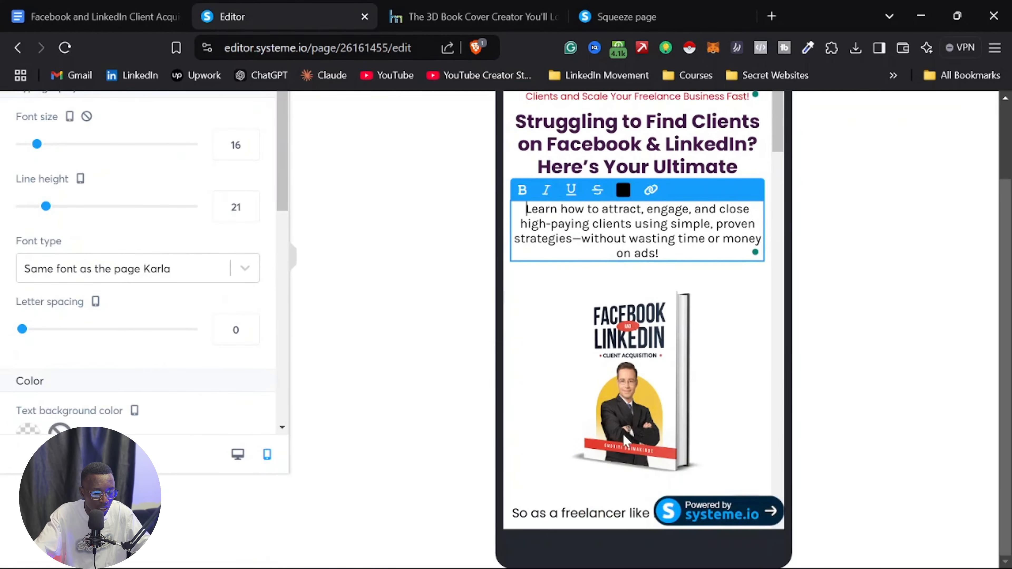
scroll(623, 400, down, 20)
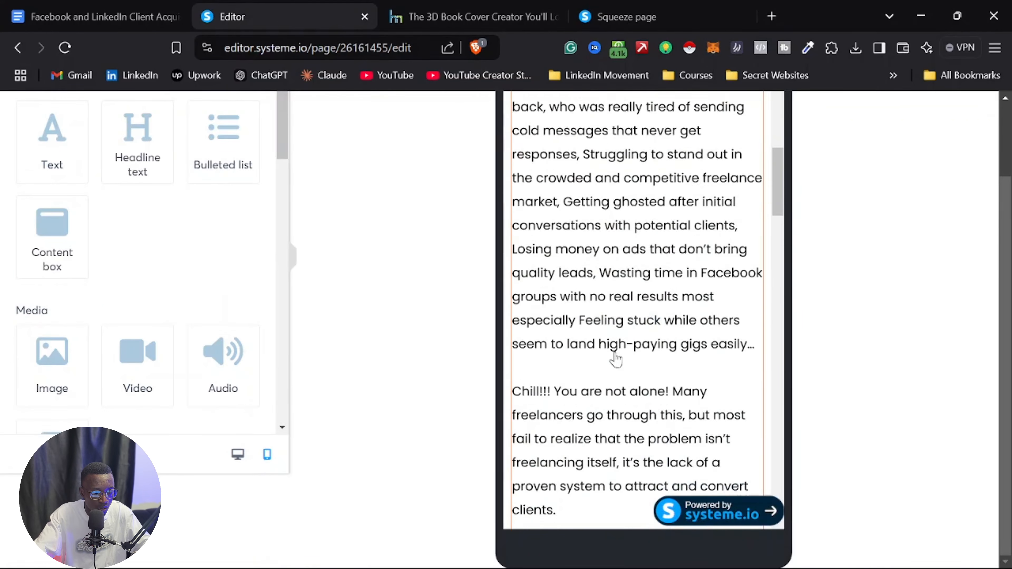
scroll(617, 358, down, 15)
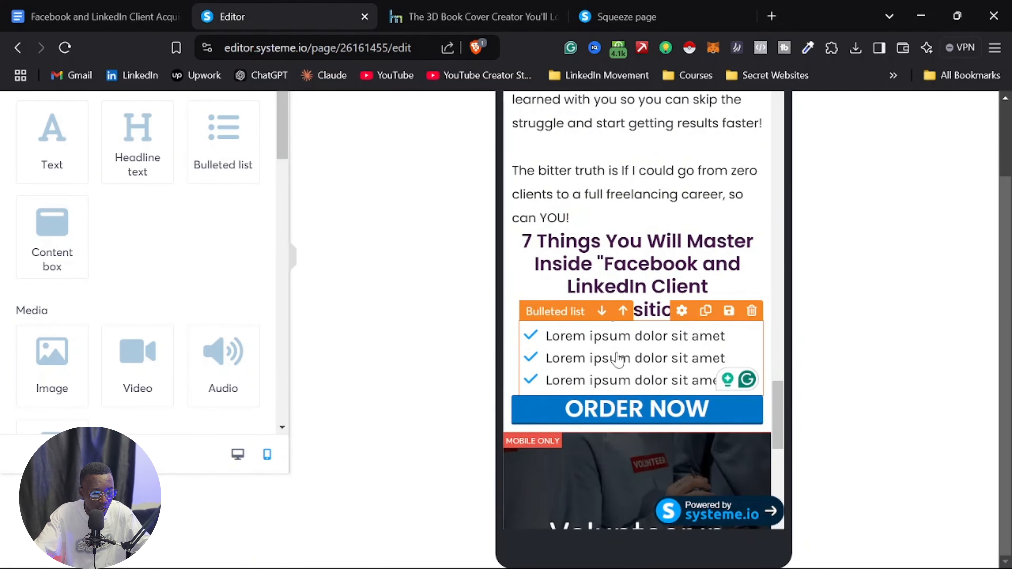
scroll(583, 362, down, 3)
scroll(637, 345, up, 7)
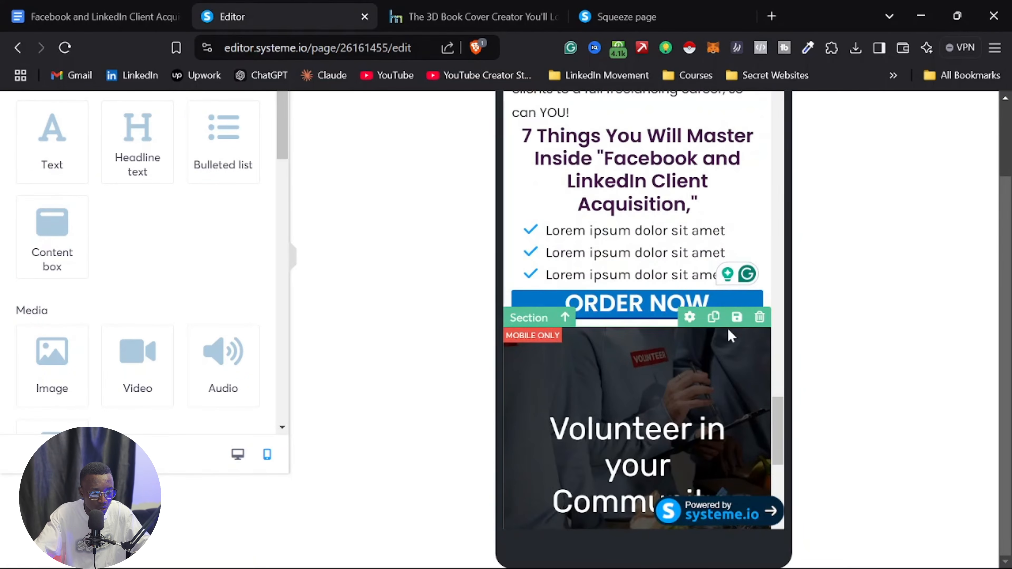
click(760, 318)
click(575, 144)
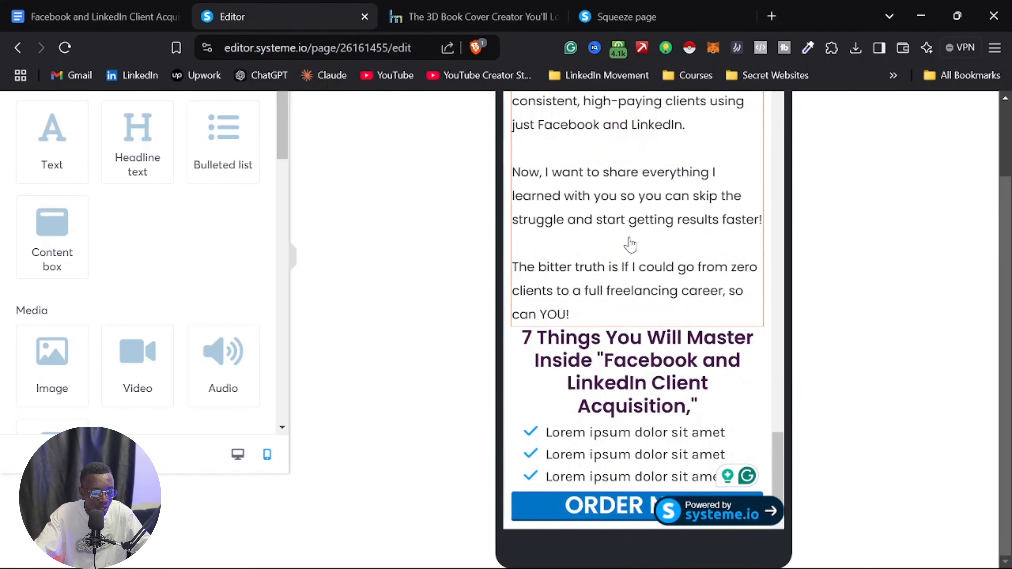
Step: Save the mobile edits, then return the editor to the desktop layout and save the page again
scroll(628, 317, up, 20)
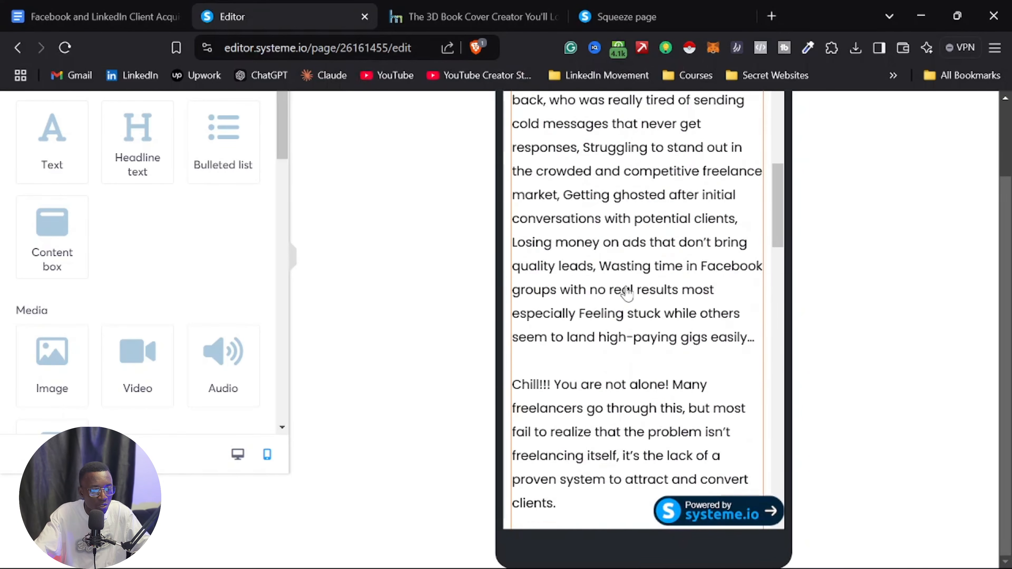
scroll(629, 293, up, 5)
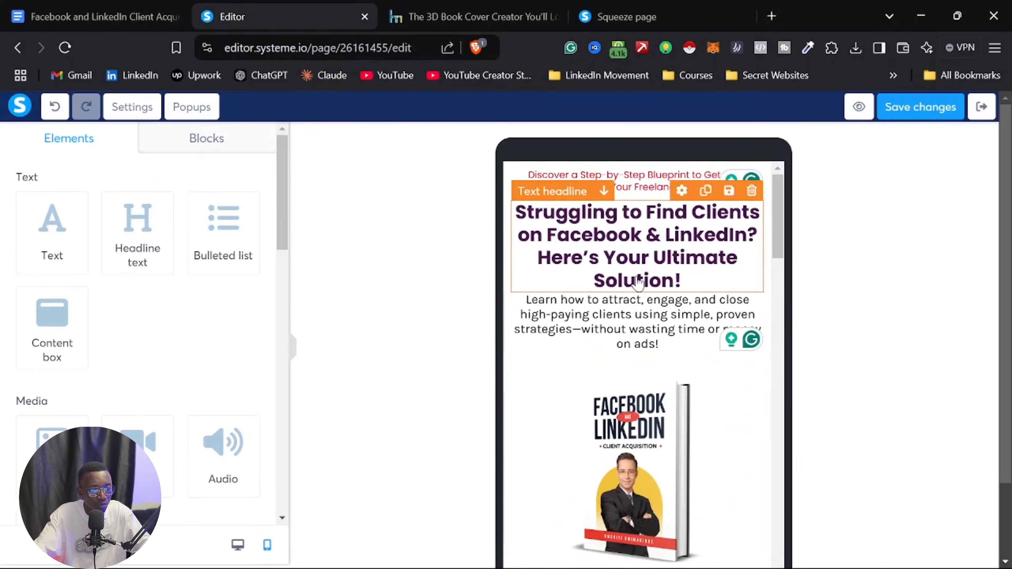
click(914, 117)
scroll(594, 305, down, 15)
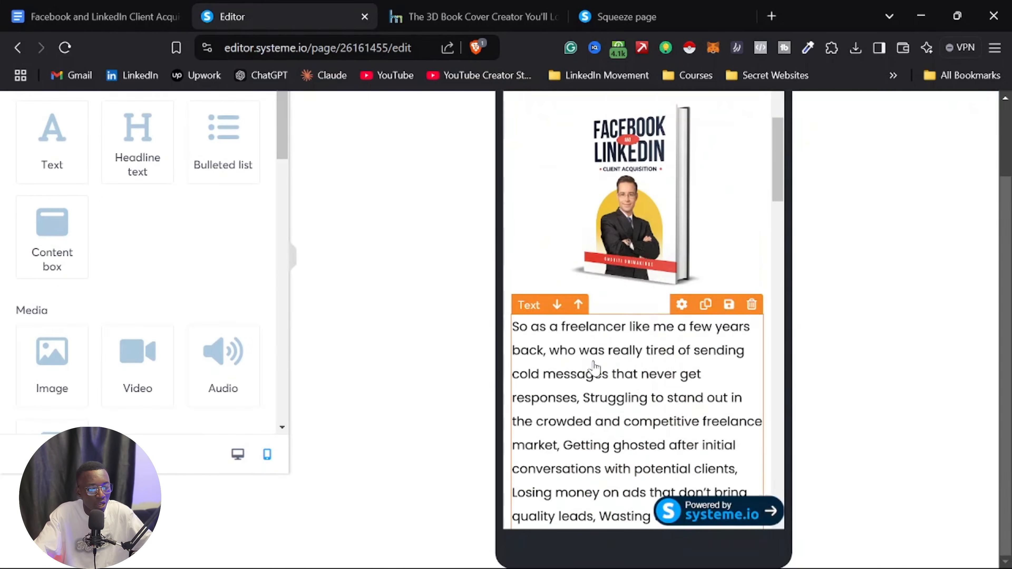
scroll(612, 260, up, 15)
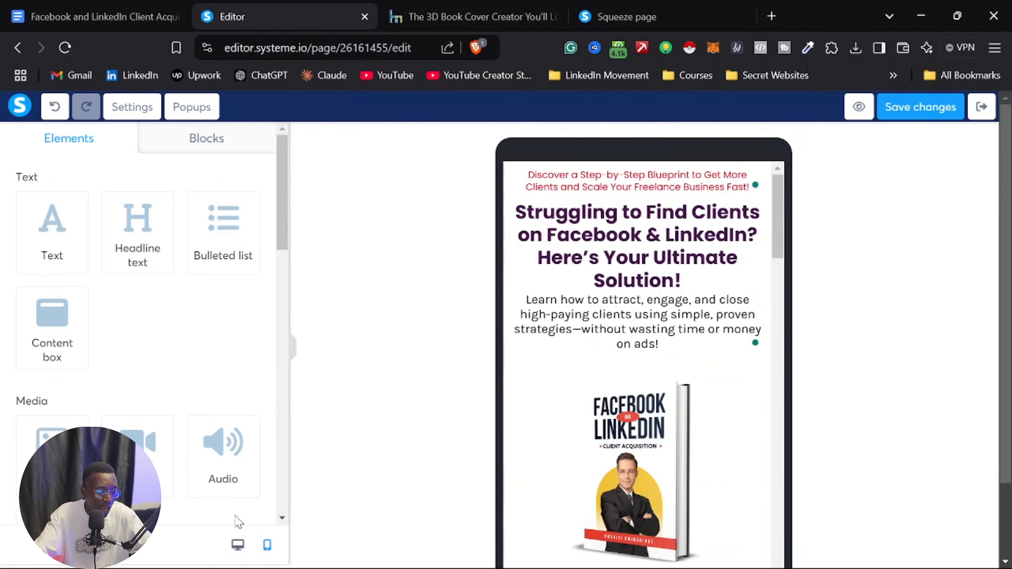
click(238, 545)
scroll(638, 339, down, 5)
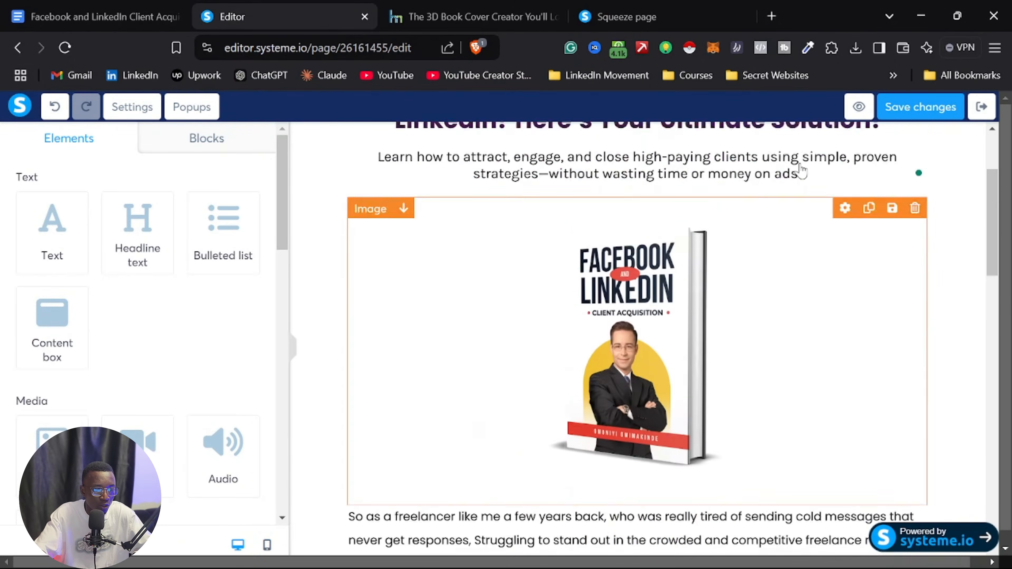
scroll(638, 339, up, 5)
click(922, 107)
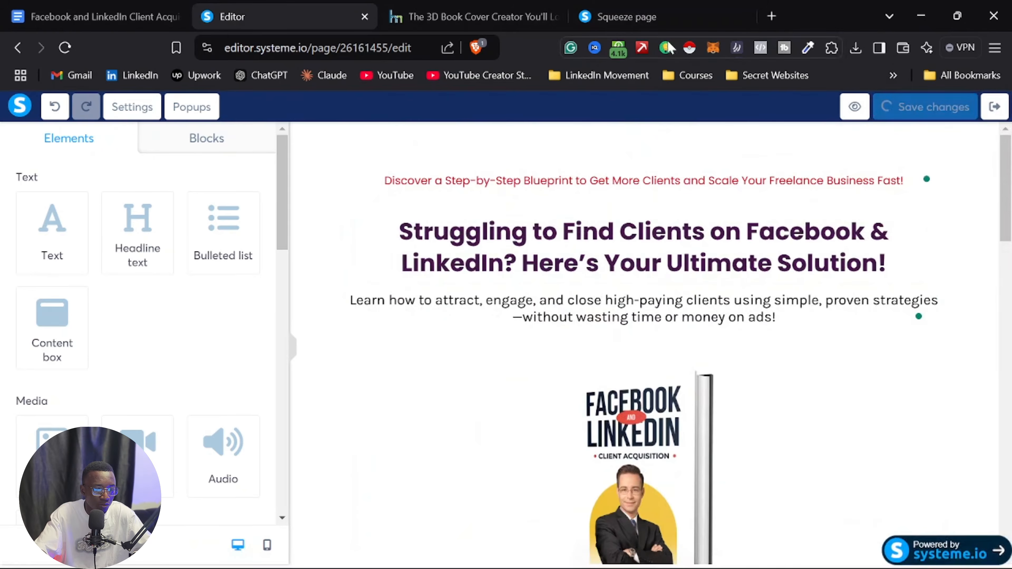
Step: Reload the published Squeeze page in its browser tab and review its desktop layout from top to bottom
click(613, 18)
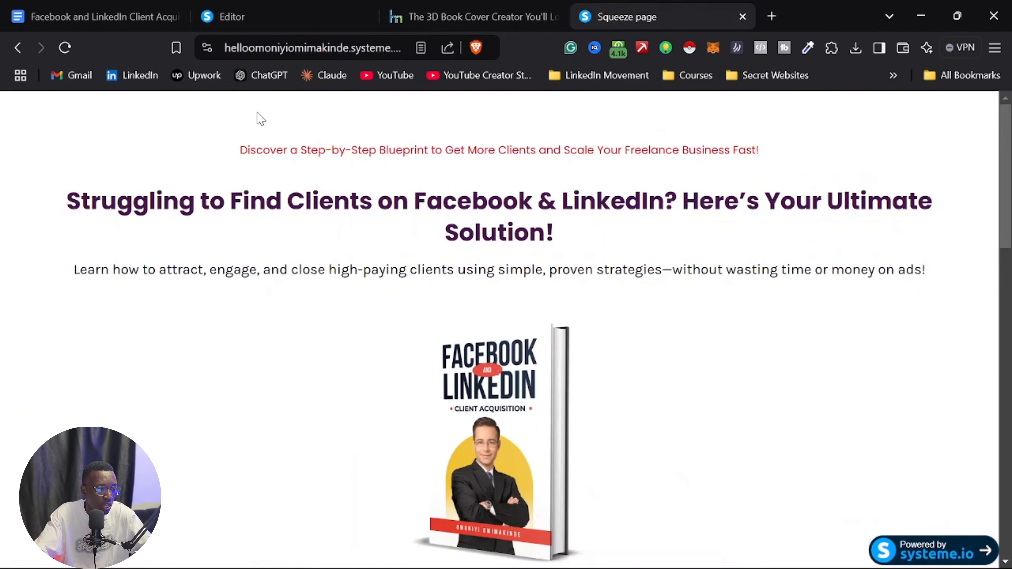
click(65, 48)
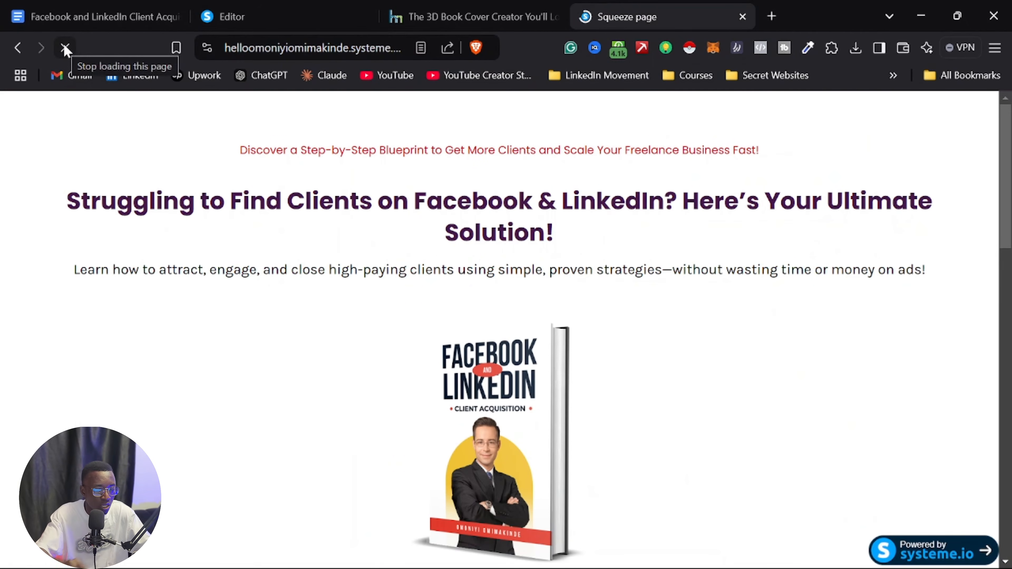
scroll(235, 367, down, 15)
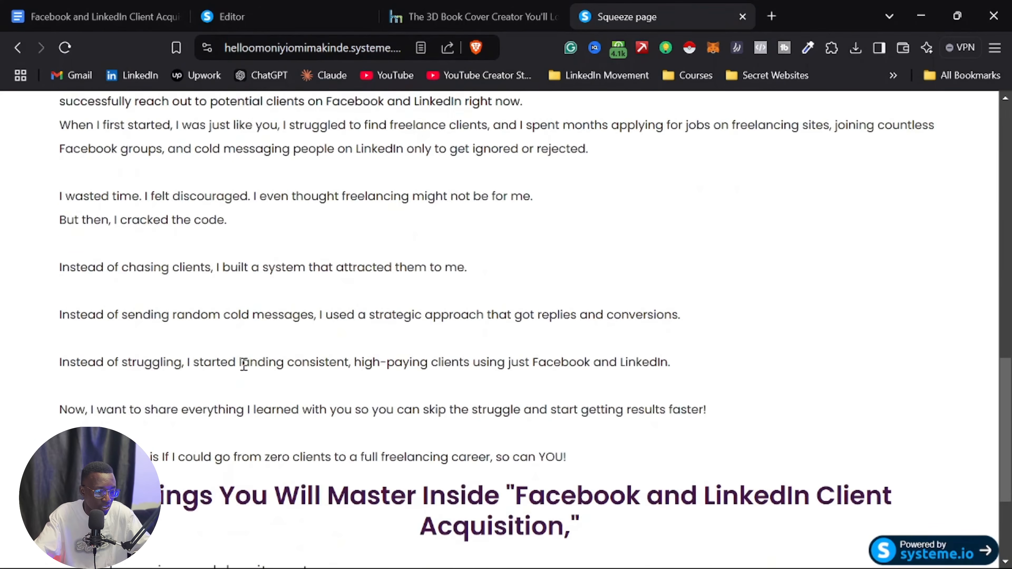
scroll(255, 367, down, 4)
scroll(286, 358, up, 15)
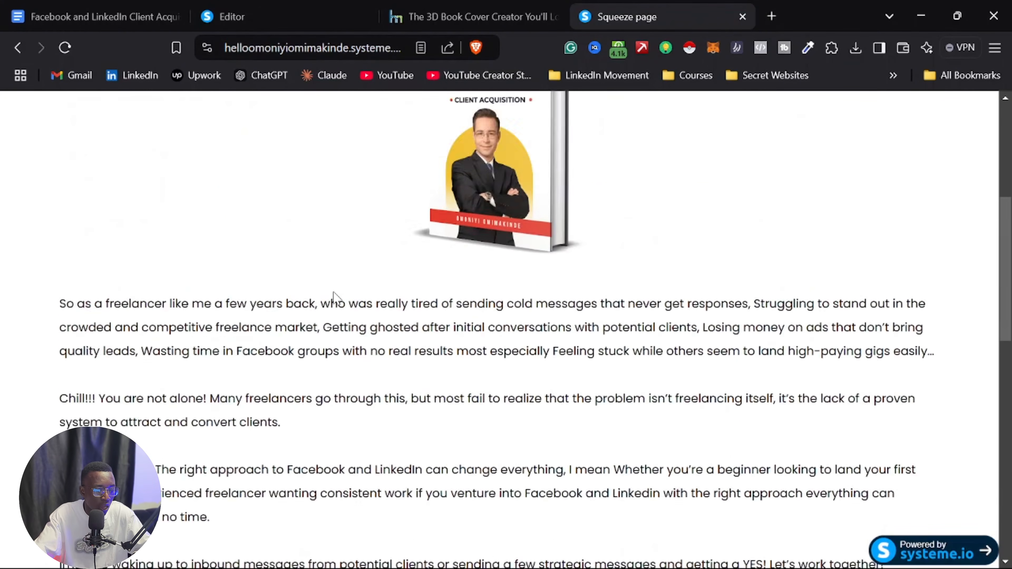
scroll(398, 293, up, 2)
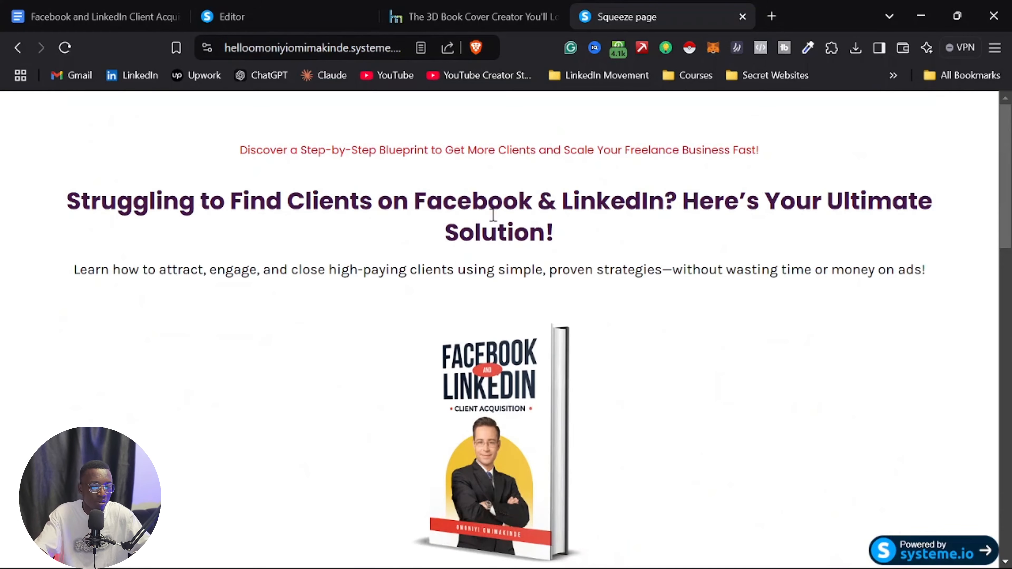
Step: Open the BLACK HUSTLR ACADEMY WordPress dashboard in a new browser tab
click(771, 12)
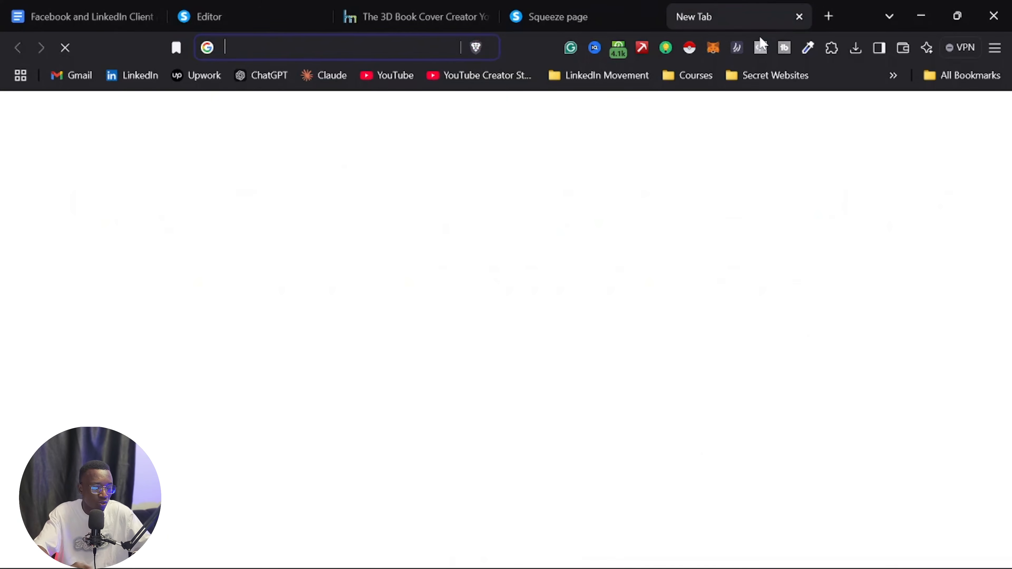
text(W)
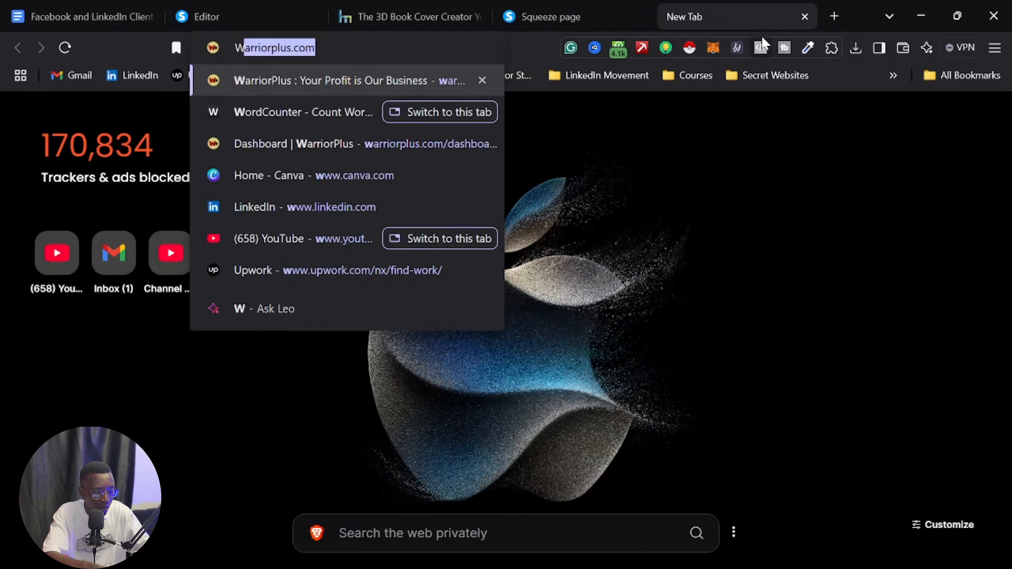
text(ww)
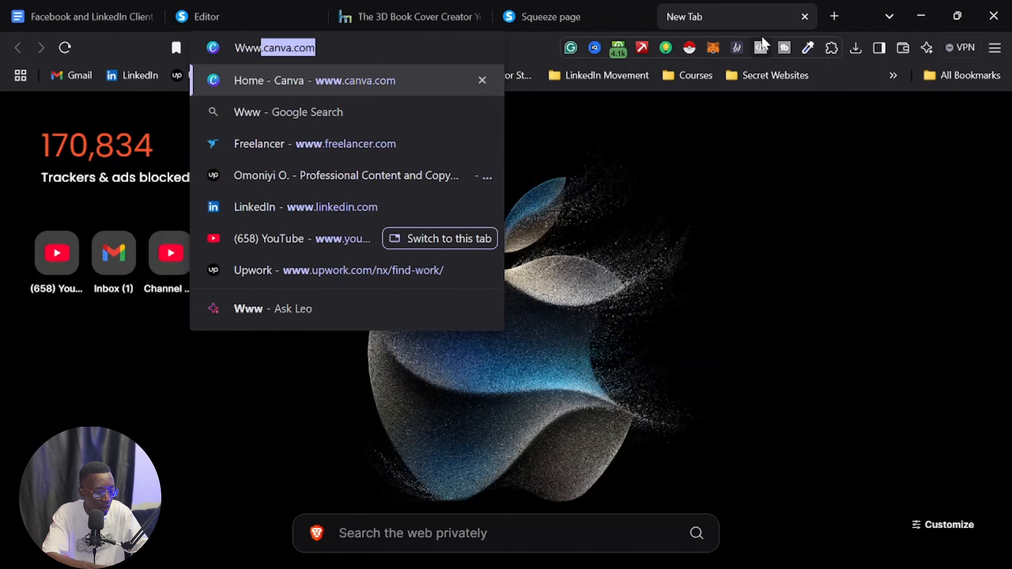
key(ctrl+a)
text(black)
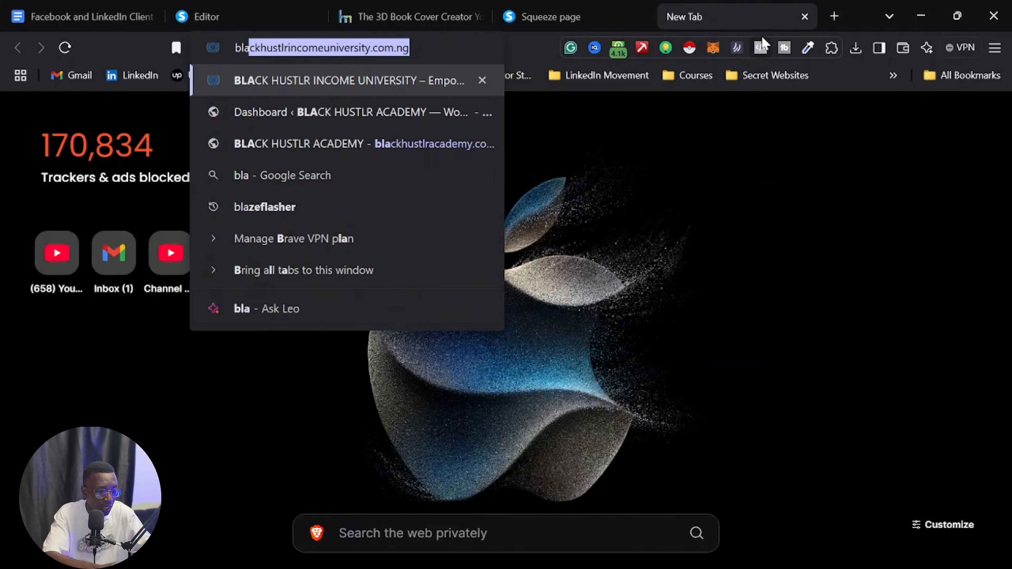
click(318, 109)
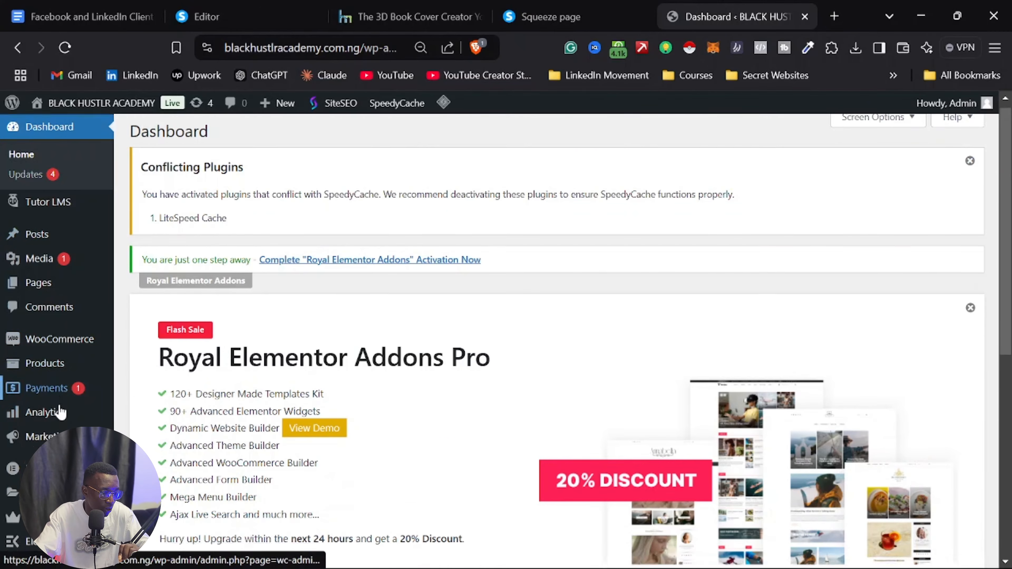
Step: Open the WordPress page for adding new plugins and bring its plugin catalogue into view
scroll(63, 411, down, 3)
mouse_move(49, 378)
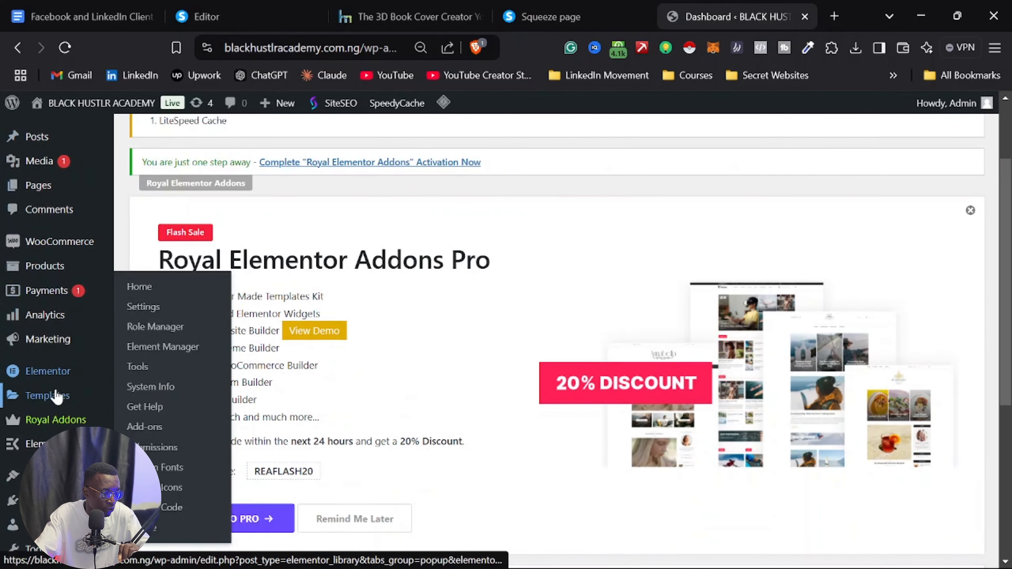
mouse_move(40, 499)
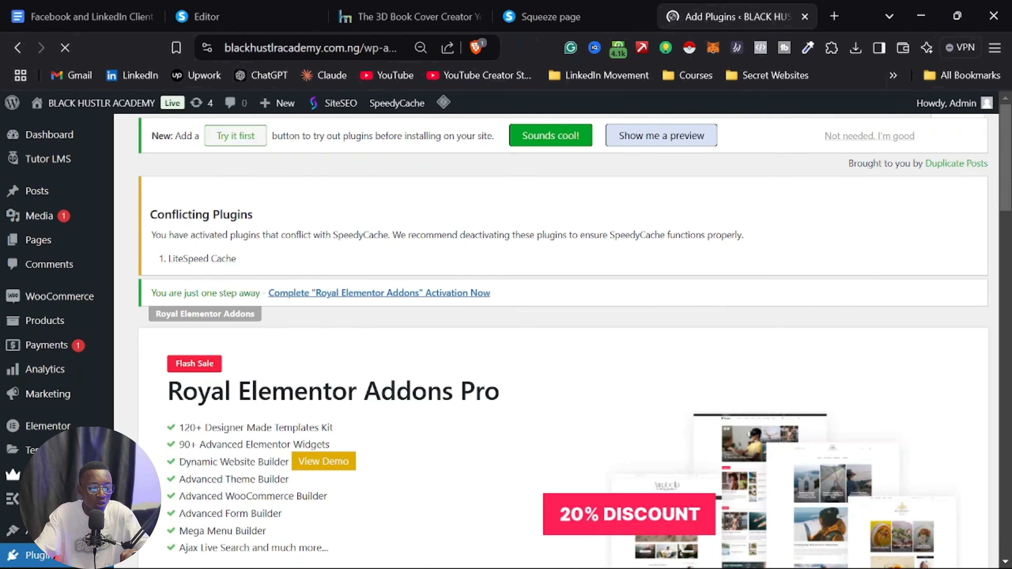
scroll(768, 288, down, 15)
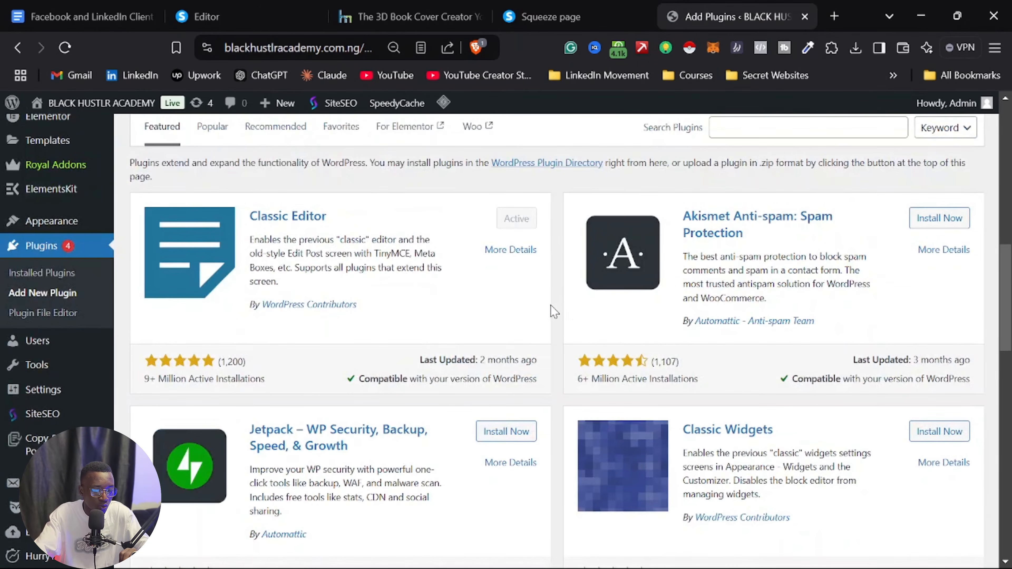
Step: Search the plugin catalogue for "elementor" and update the Elementor Website Builder plugin
scroll(837, 223, up, 2)
click(784, 231)
text(elementor)
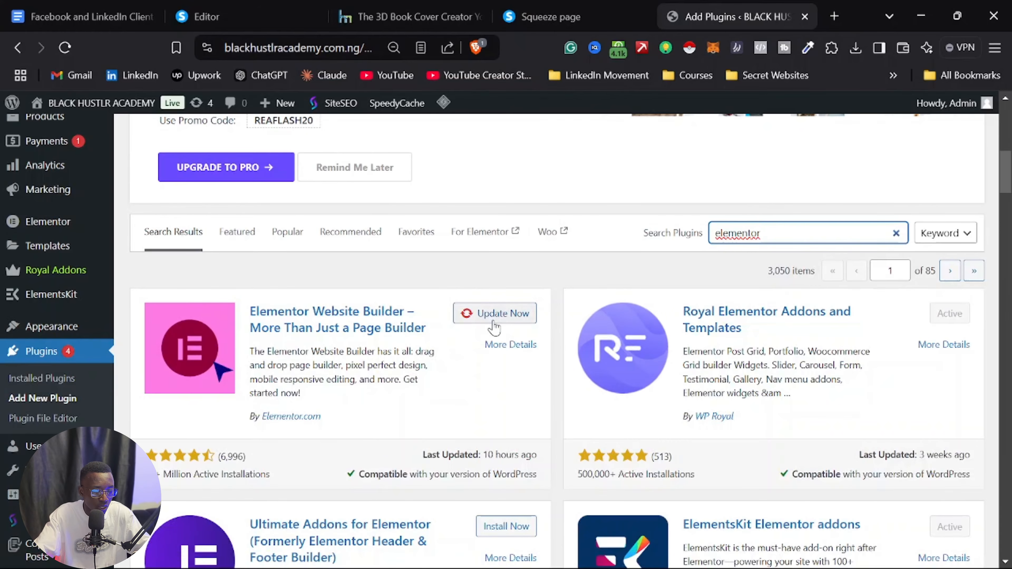
click(478, 319)
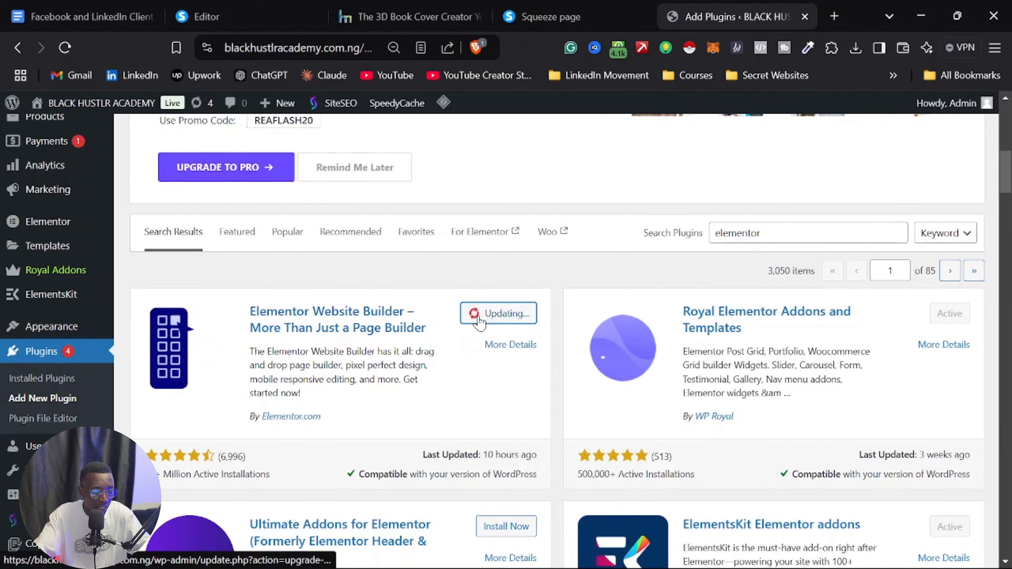
scroll(861, 361, down, 5)
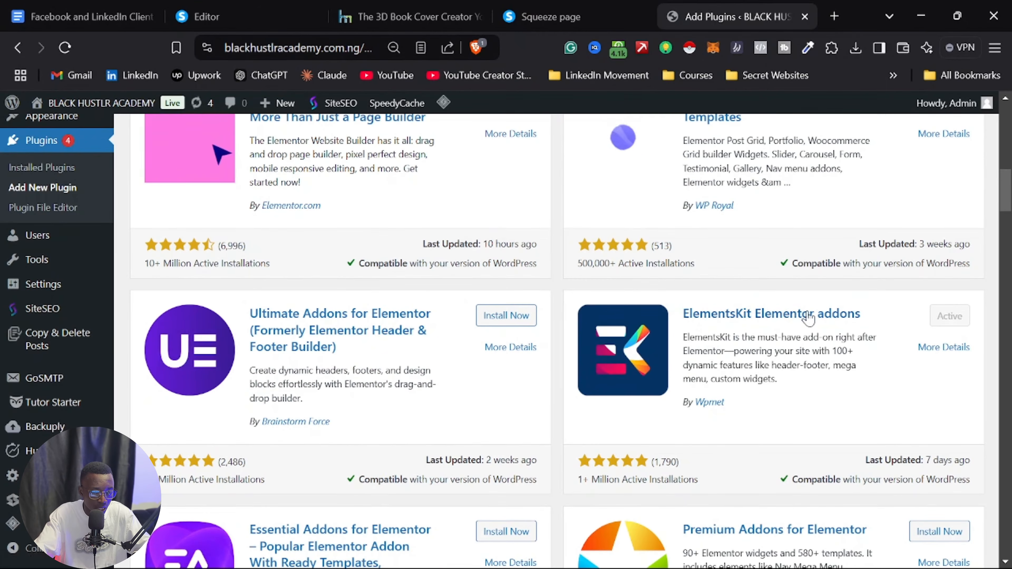
scroll(636, 343, up, 5)
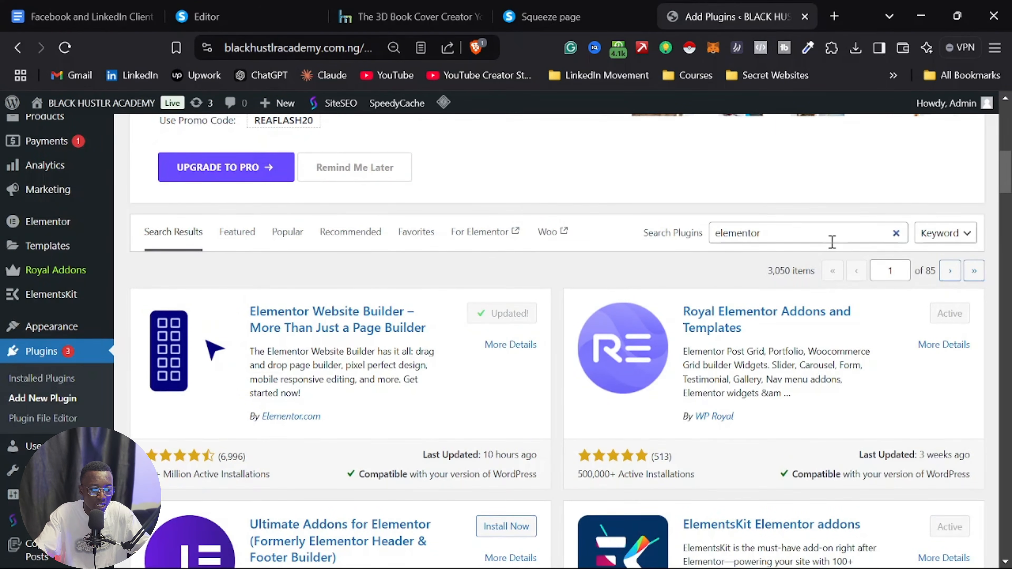
Step: Search the plugin catalogue for "hurrytimer" and check the HurryTimer countdown plugin's entry
double_click(837, 234)
text(hurry)
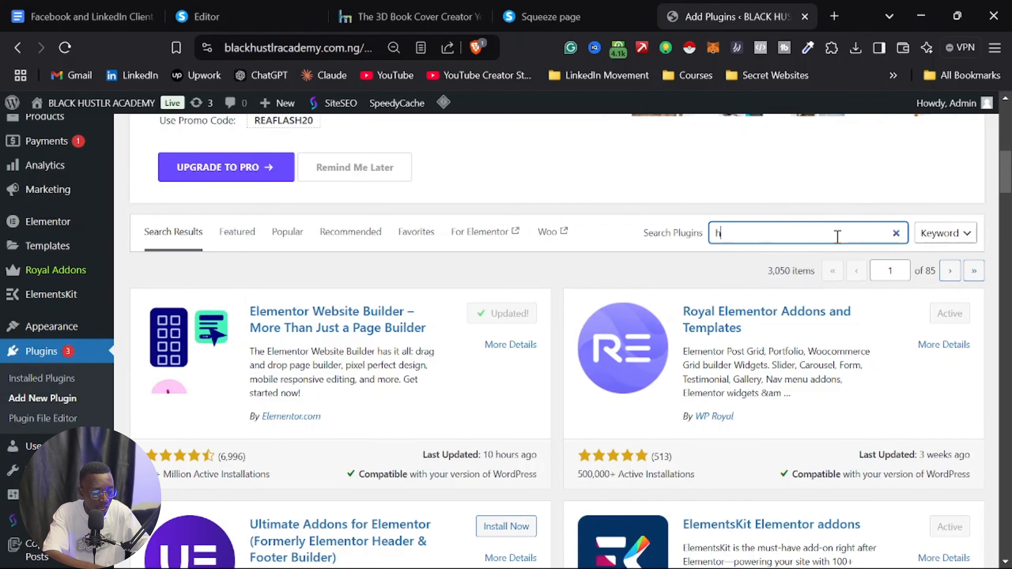
text(timer)
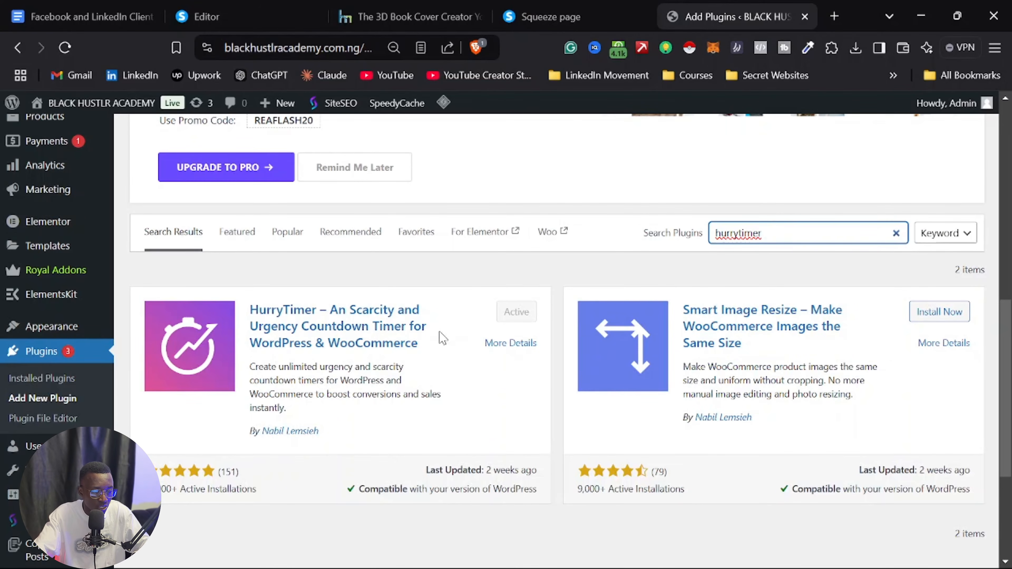
scroll(442, 339, up, 8)
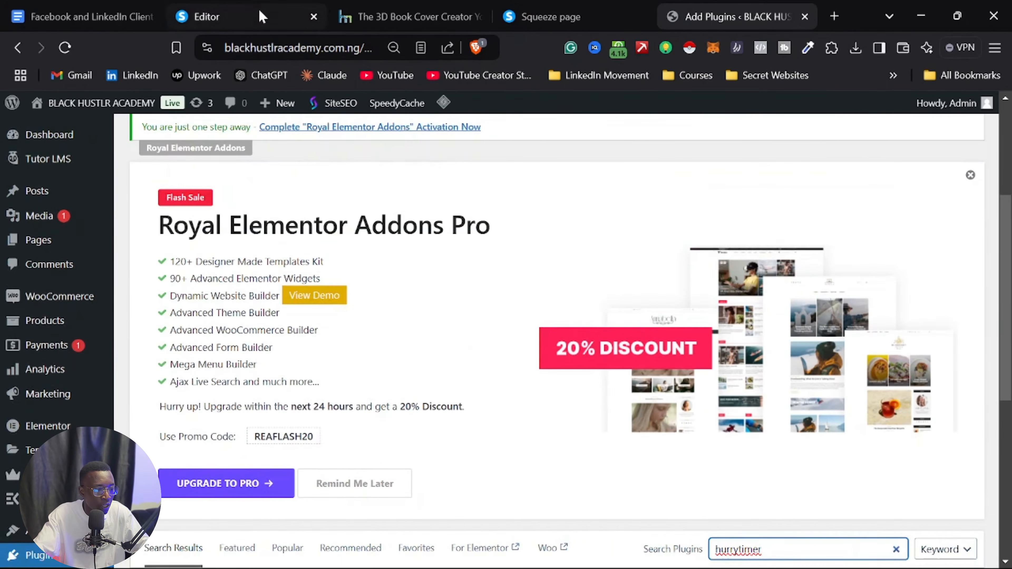
Step: Switch to the systeme.io editor, add a Countdown element below the ORDER NOW button and open its settings
click(262, 17)
scroll(530, 343, down, 5)
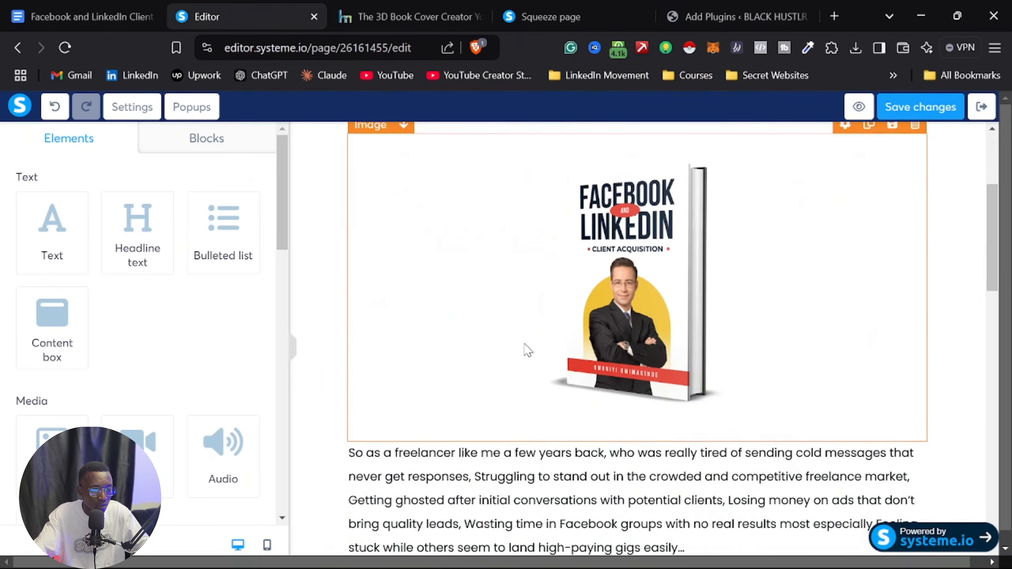
scroll(460, 355, down, 10)
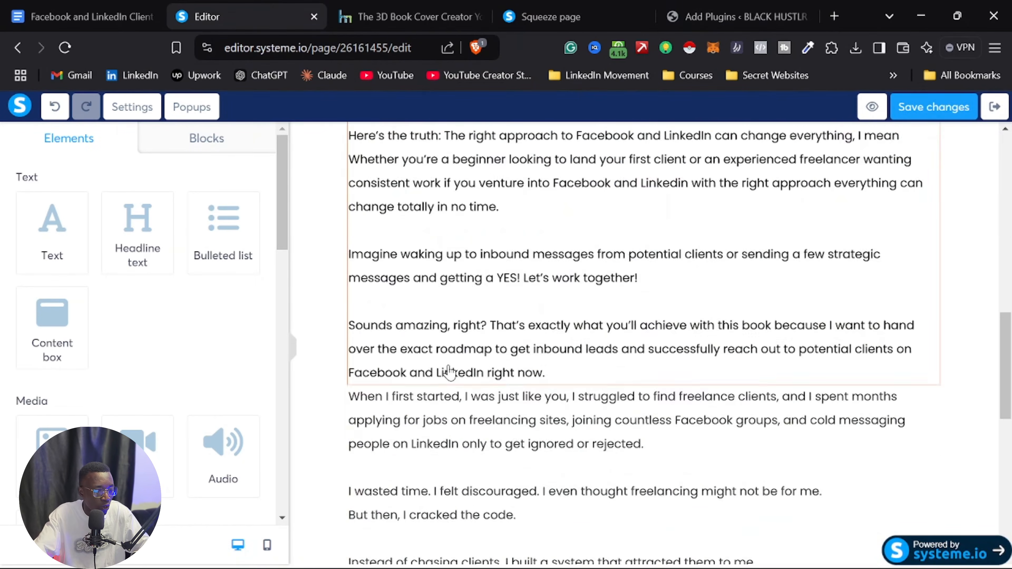
scroll(175, 339, down, 8)
scroll(158, 363, down, 7)
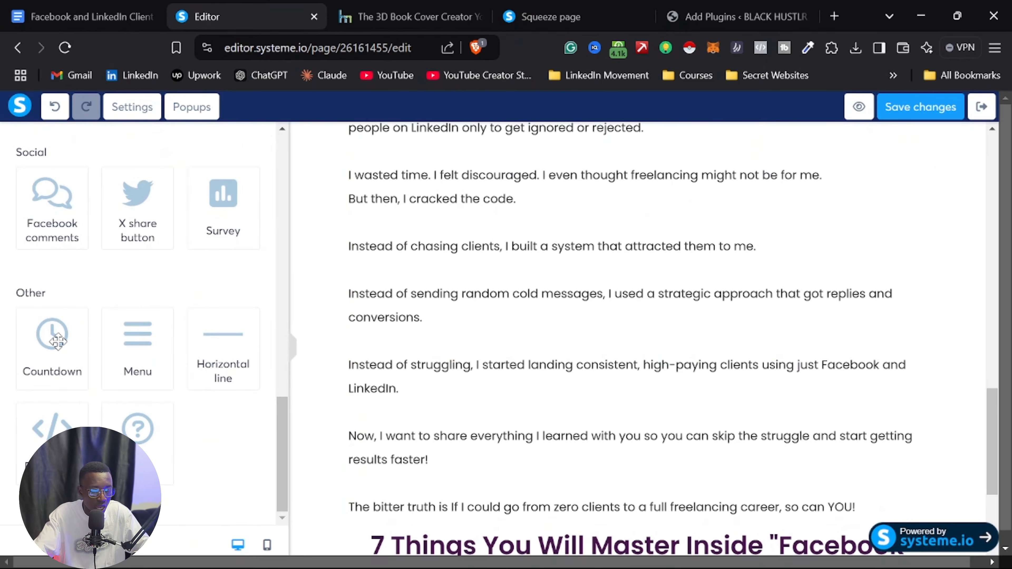
scroll(516, 386, down, 3)
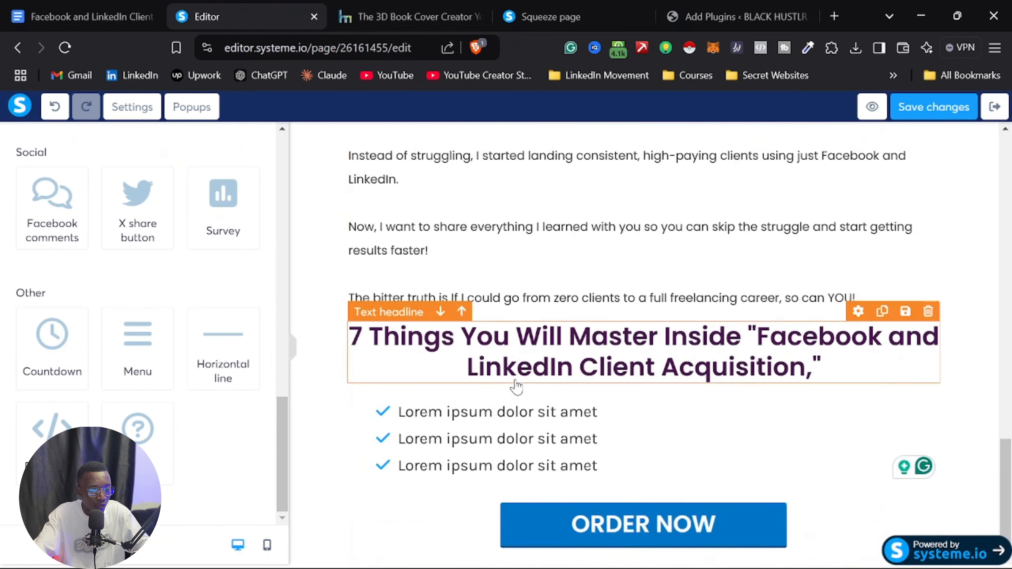
drag(56, 360, 698, 518)
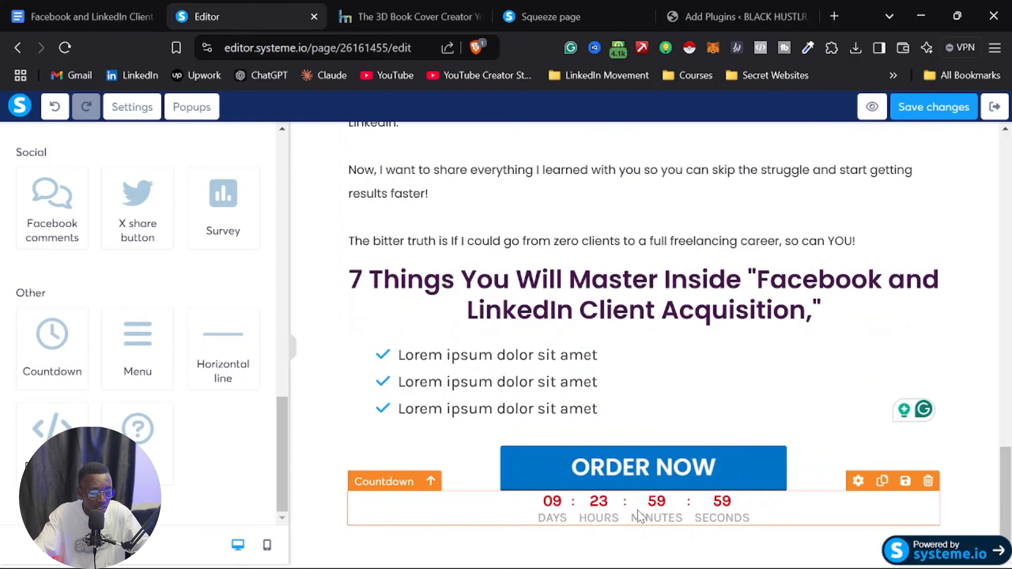
click(640, 516)
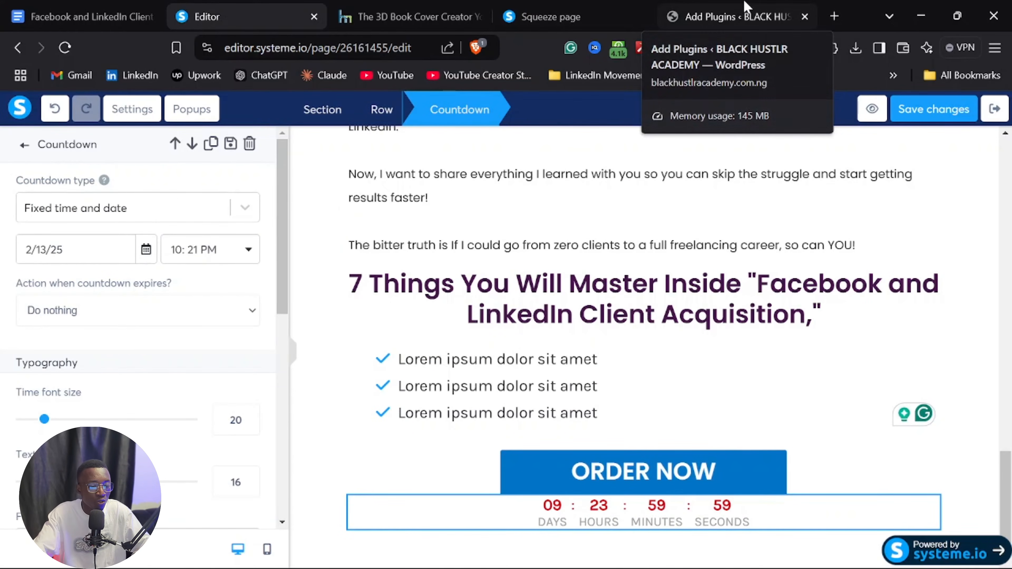
Step: Switch to the WordPress dashboard, start a new page titled "Ebook" and try to open it in Elementor
click(744, 12)
scroll(36, 234, up, 5)
mouse_move(63, 244)
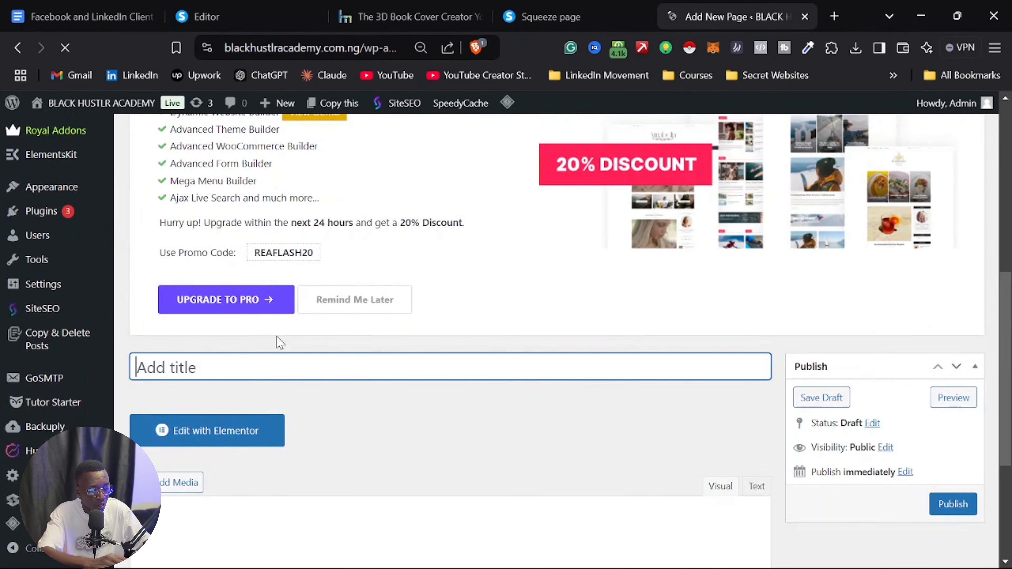
text(Ebook)
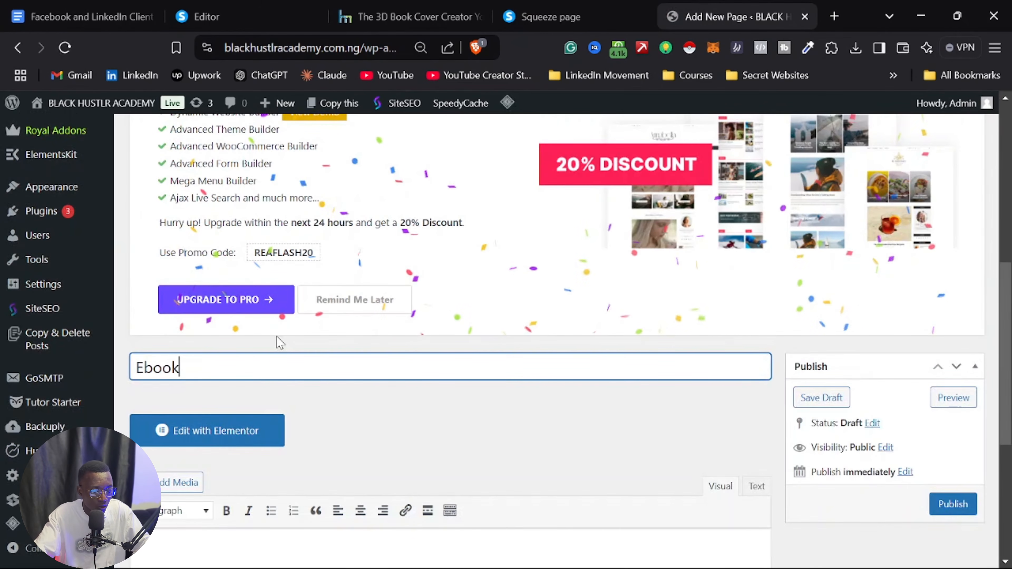
click(177, 434)
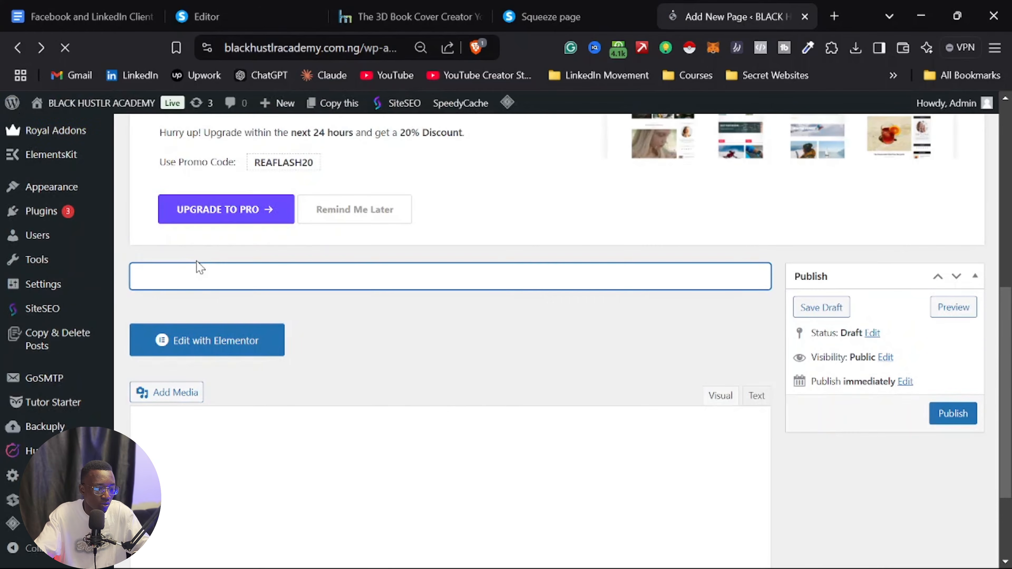
Step: Title the new WordPress page "ebook" and open it for editing with Elementor
text(ebook)
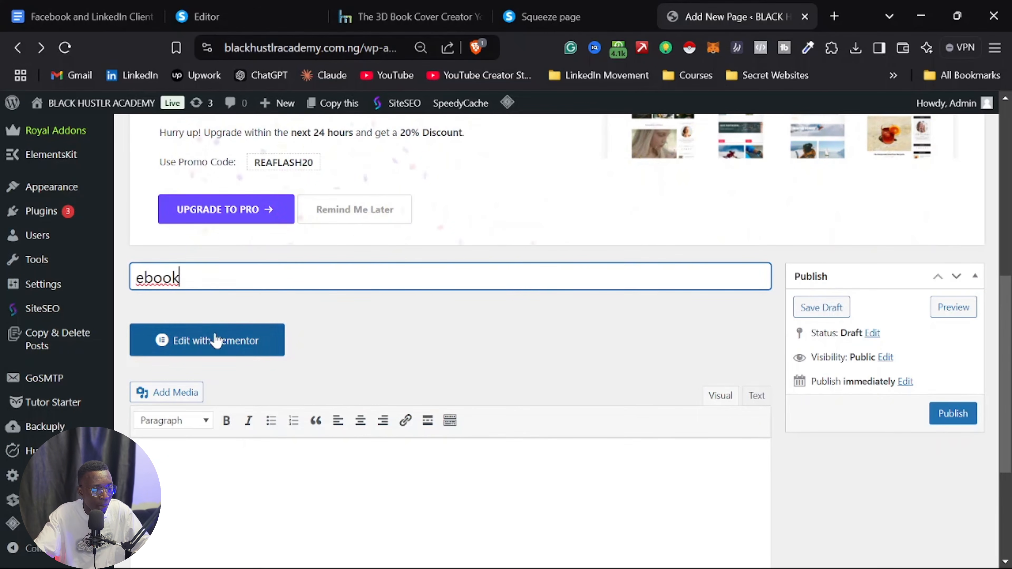
click(326, 337)
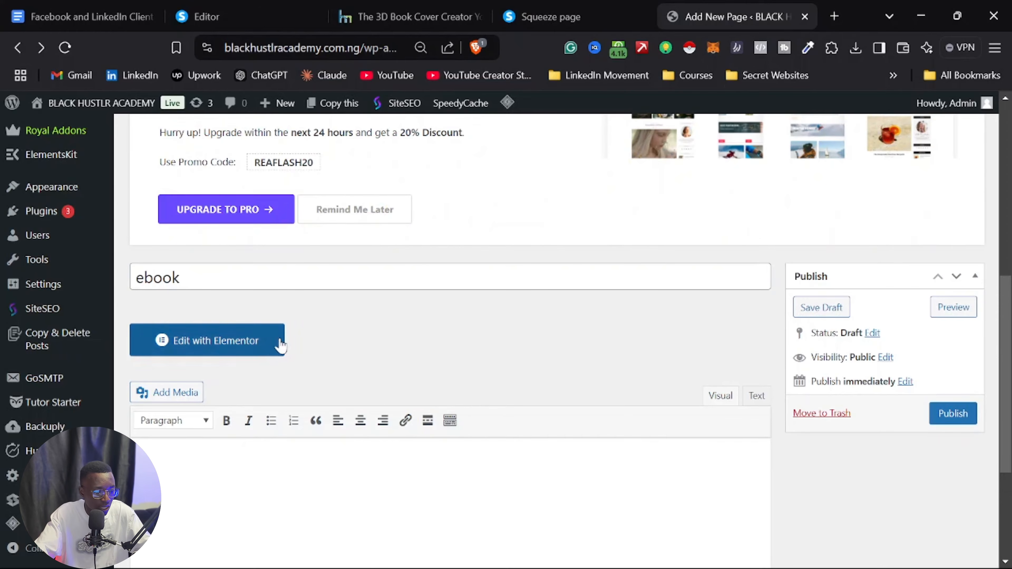
click(241, 346)
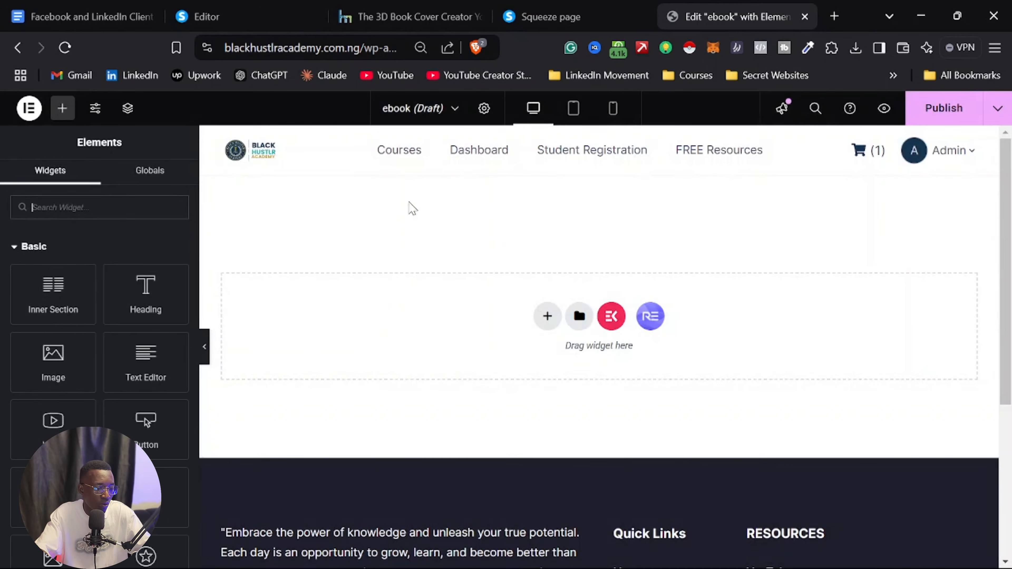
Step: Set the ebook page's layout to the blank canvas without the site's header and footer
scroll(366, 199, down, 2)
scroll(365, 199, up, 2)
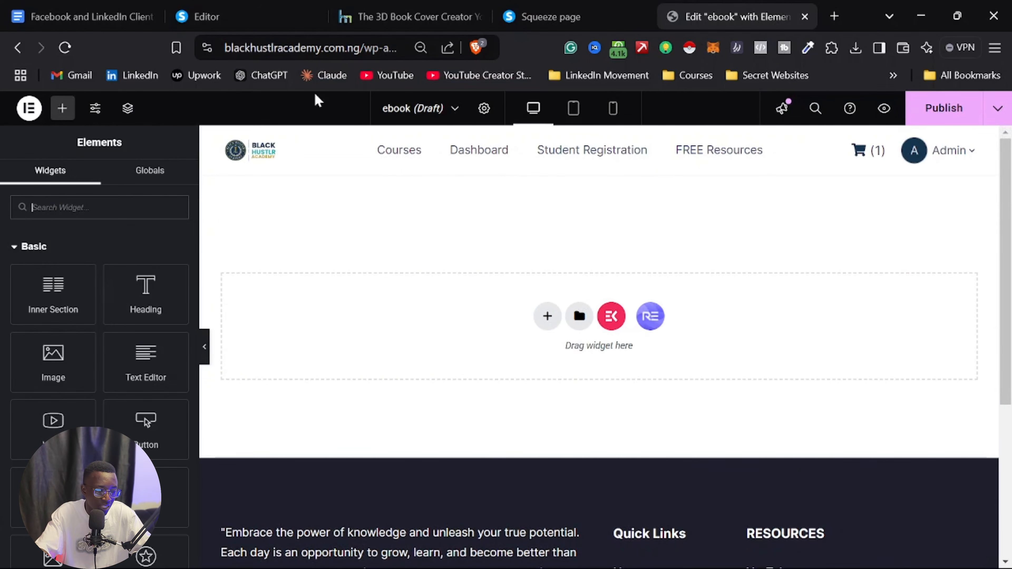
click(484, 108)
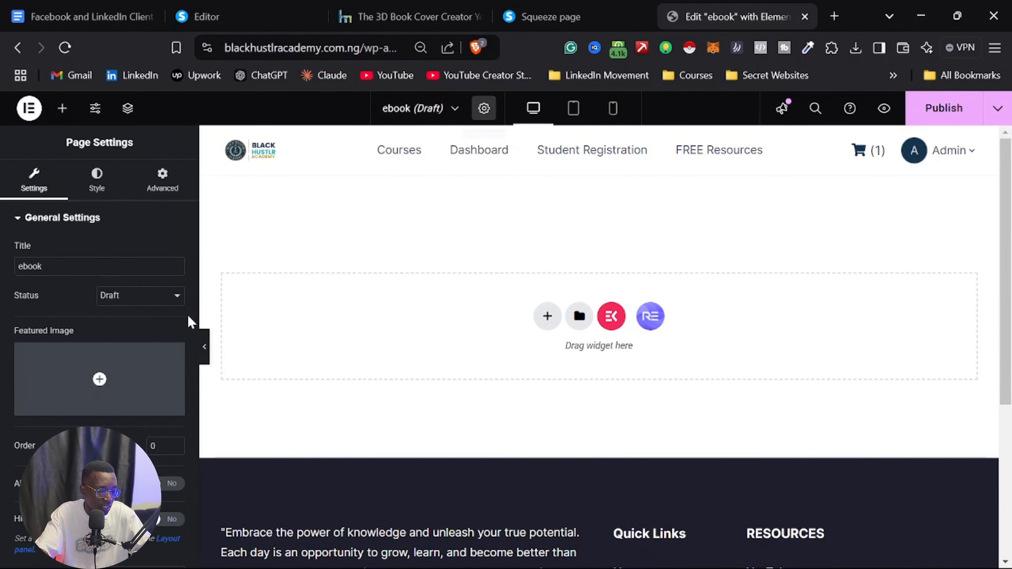
scroll(144, 422, down, 6)
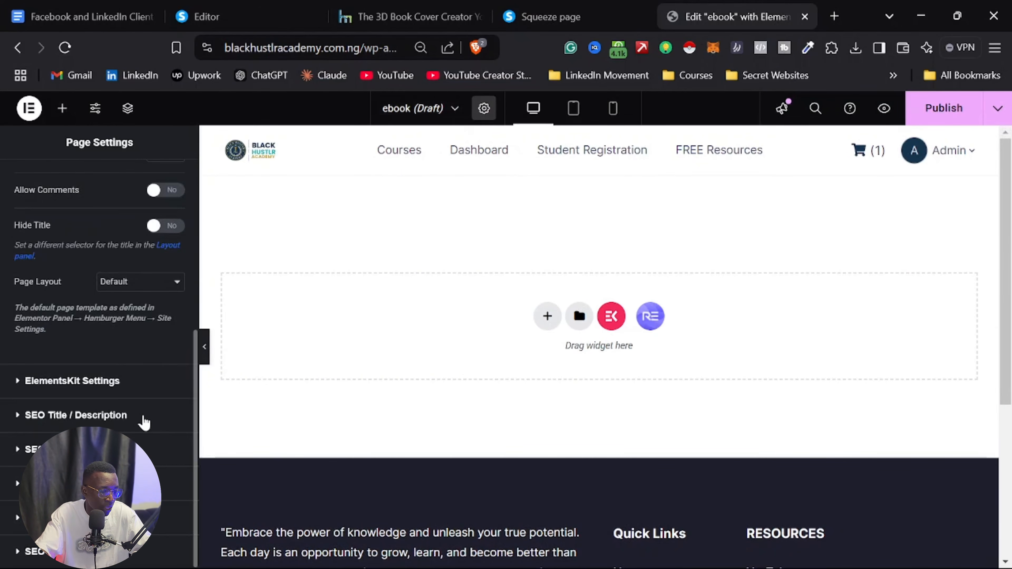
click(147, 286)
click(158, 321)
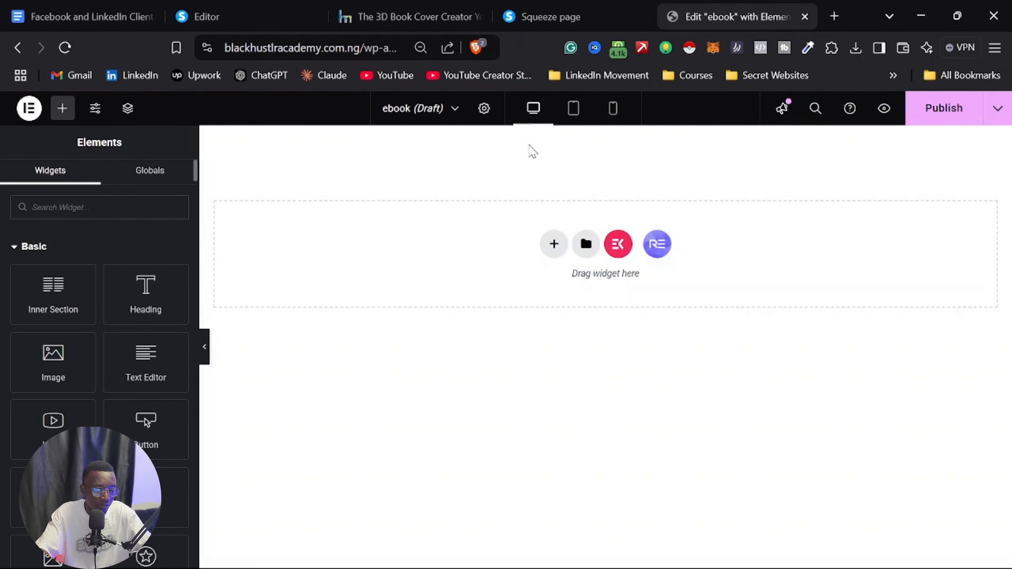
Step: Add a single-column section to the page and place a Text Editor widget inside it
click(554, 258)
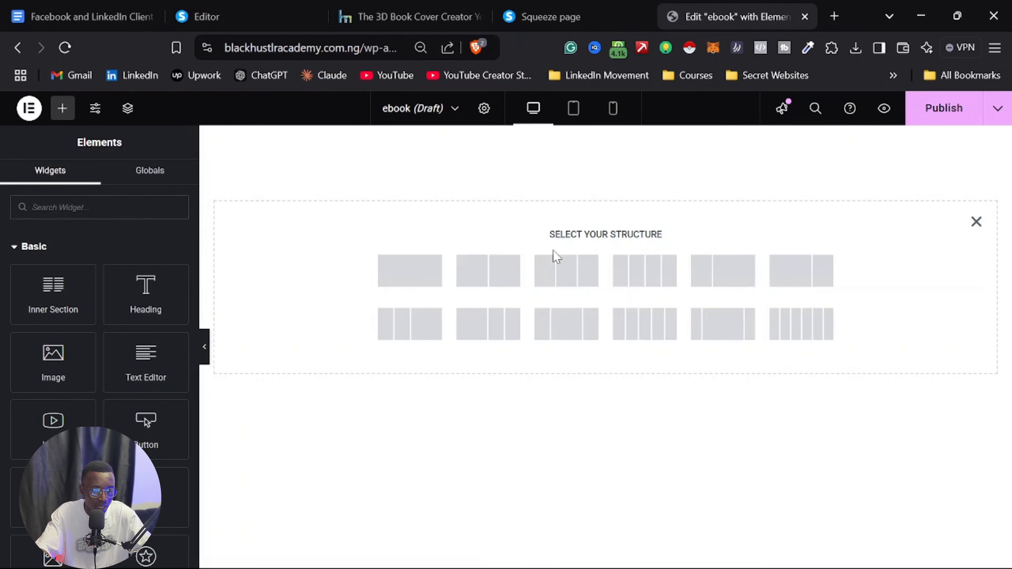
click(413, 282)
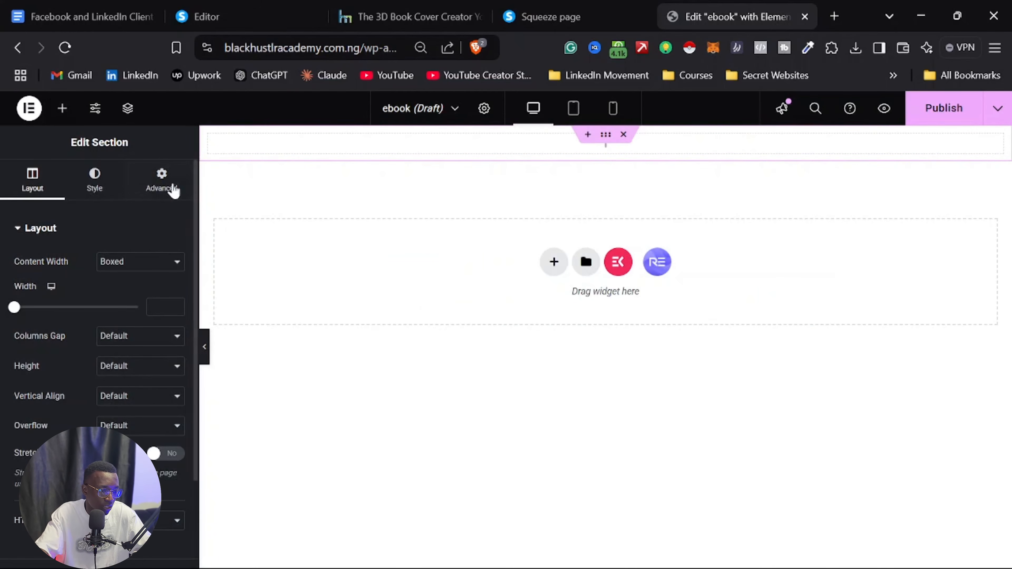
click(62, 109)
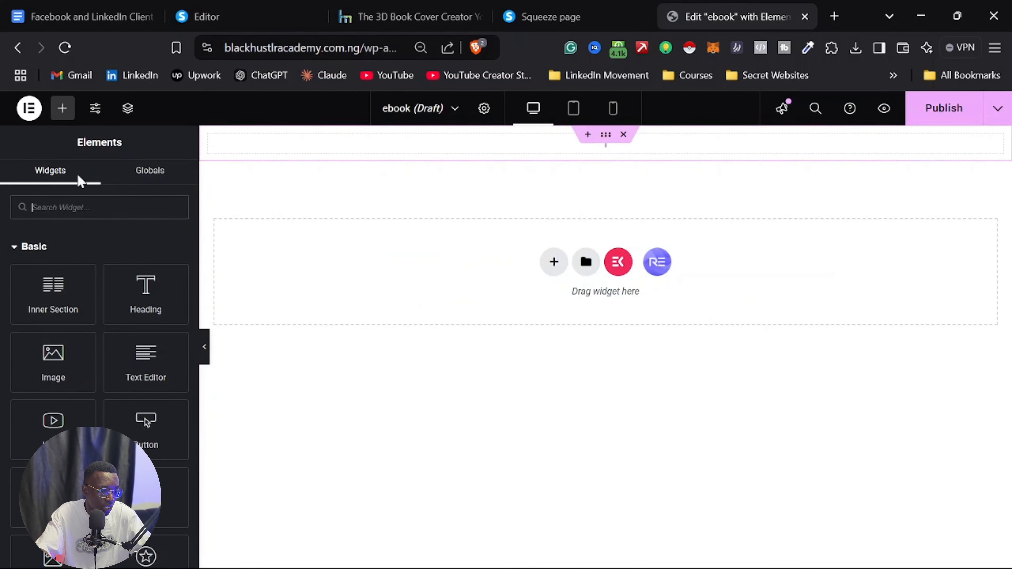
drag(135, 357, 434, 152)
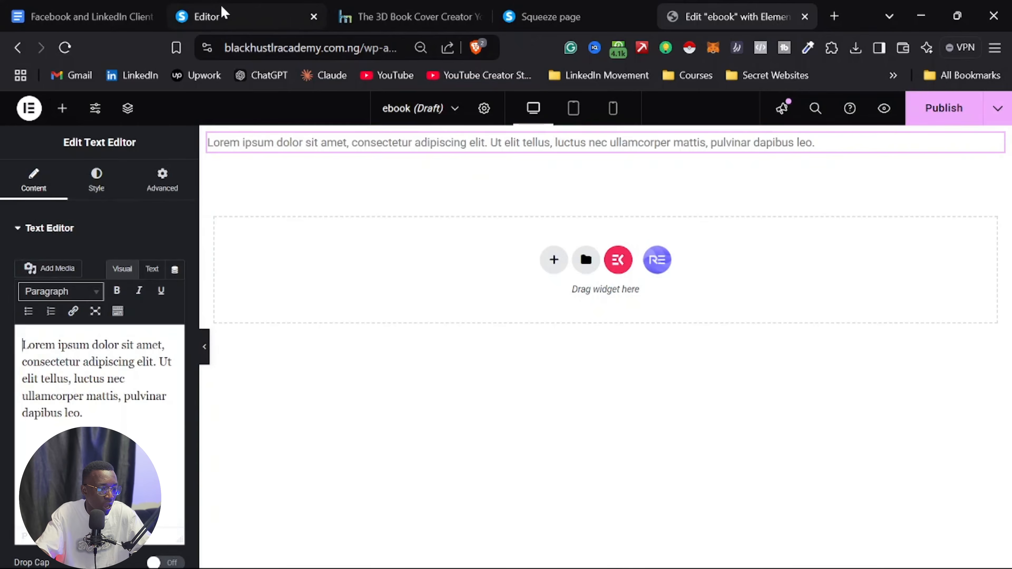
Step: Switch to the Google Docs document "Facebook and LinkedIn Client Acquisition" and find the beginning of the sales copy
click(215, 15)
click(66, 6)
scroll(384, 255, up, 10)
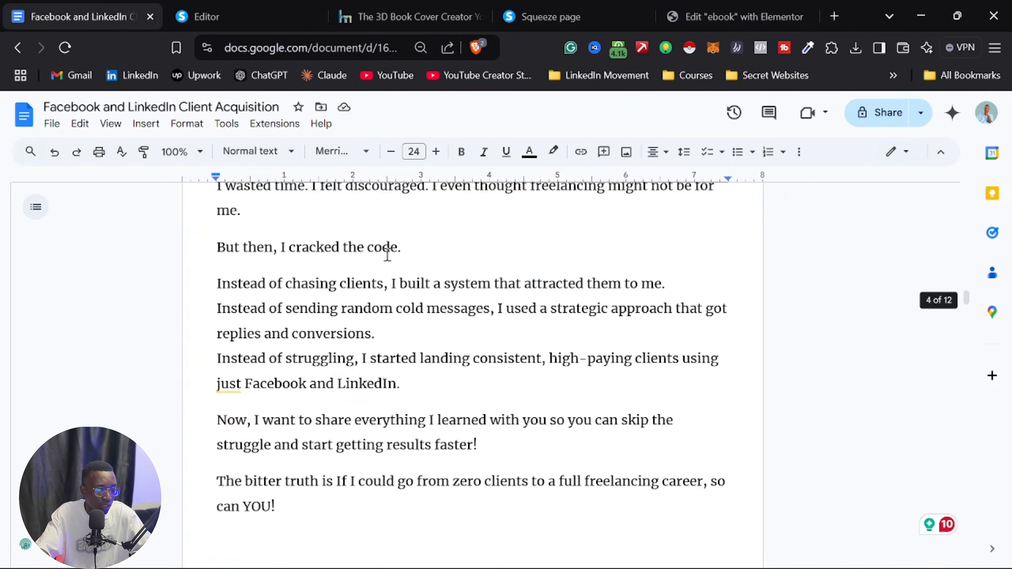
Step: Copy the sentence "Discover a Step-by-Step Blueprint to Get More Clients and Scale Your Freelance Business Fast!" from the document's Headline section
scroll(389, 262, up, 15)
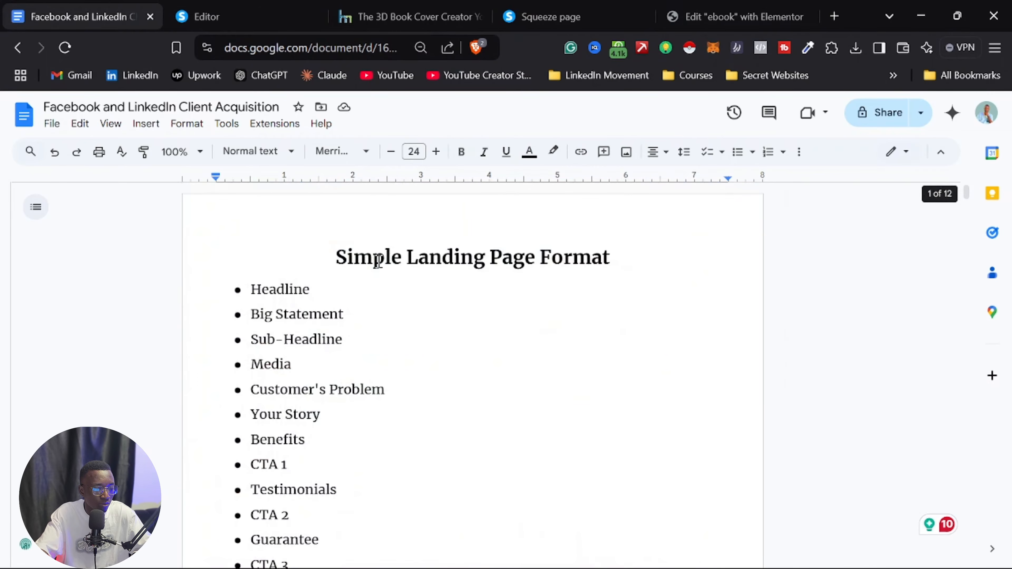
scroll(379, 264, down, 3)
scroll(379, 264, up, 8)
scroll(355, 290, down, 20)
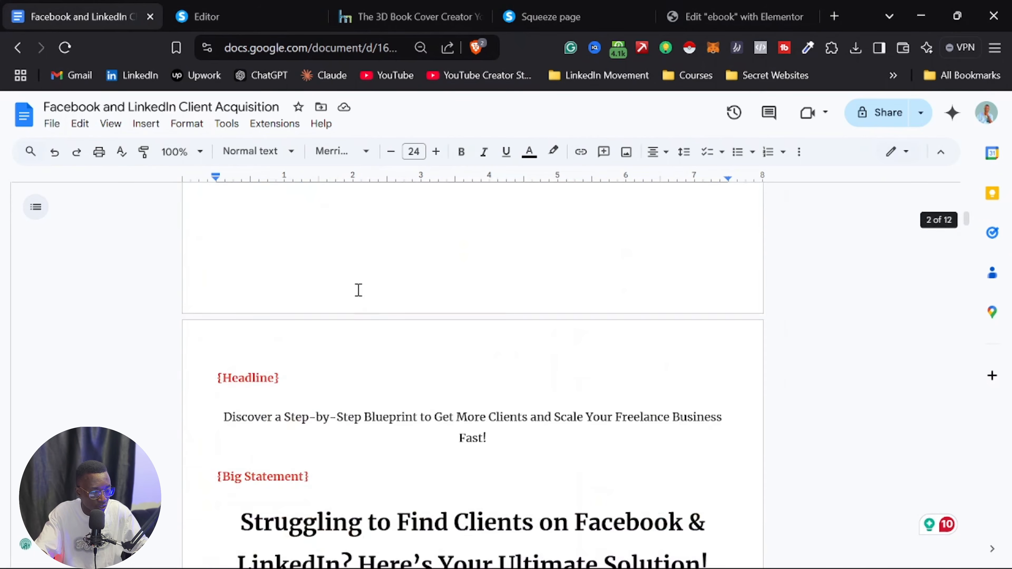
click(370, 315)
triple_click(370, 315)
click(369, 315)
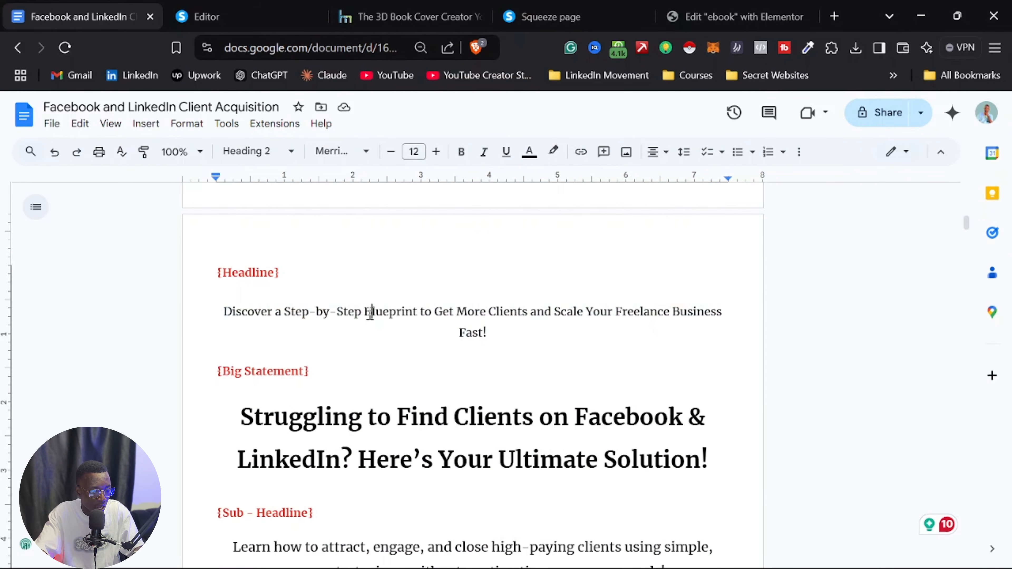
double_click(370, 315)
triple_click(370, 315)
key(ctrl+c)
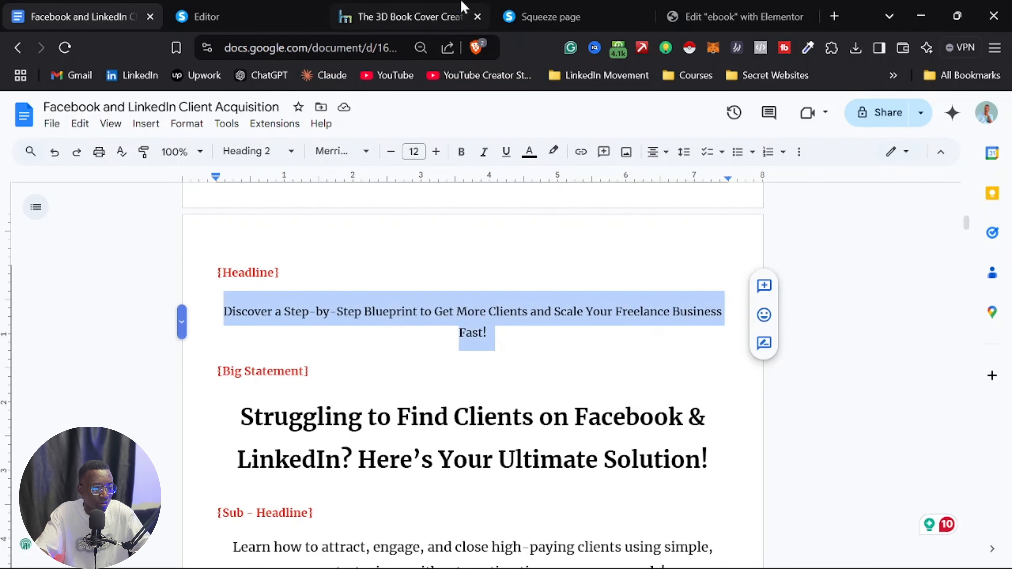
click(713, 14)
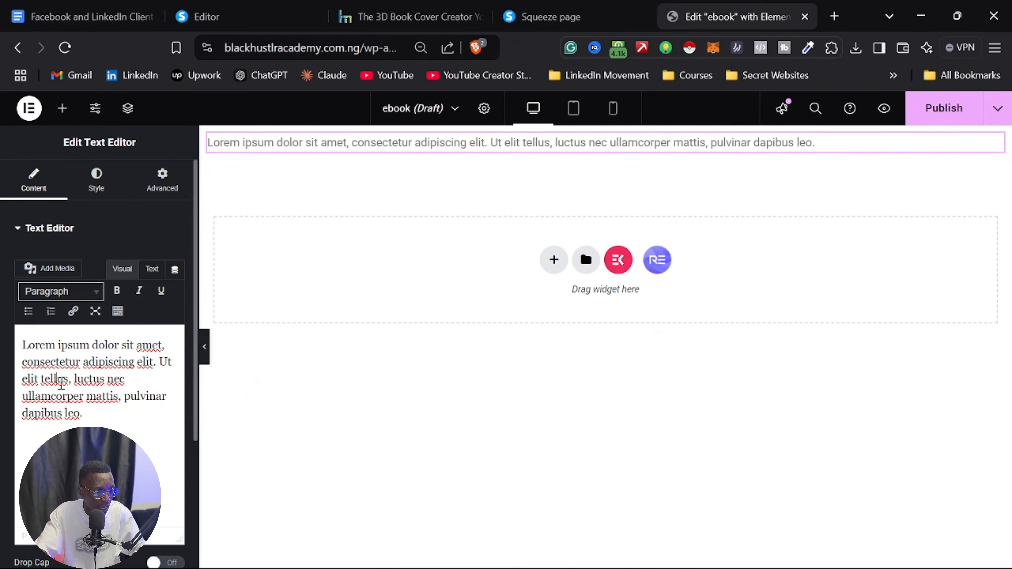
triple_click(64, 381)
key(ctrl+v)
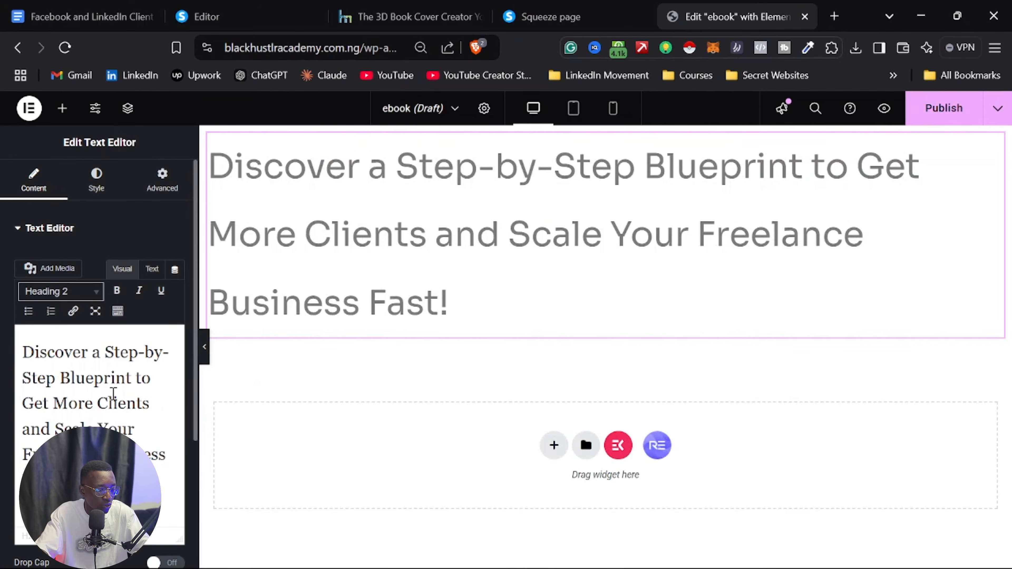
key(ctrl+z)
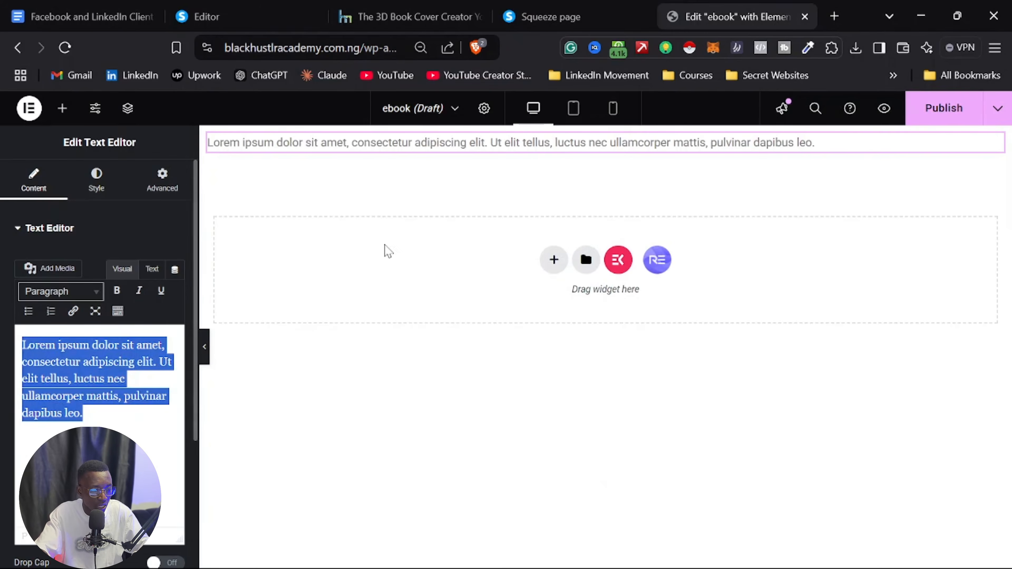
Step: Open wordcounter.net in a new browser tab, paste the headline there and cut it back out as plain text
click(833, 16)
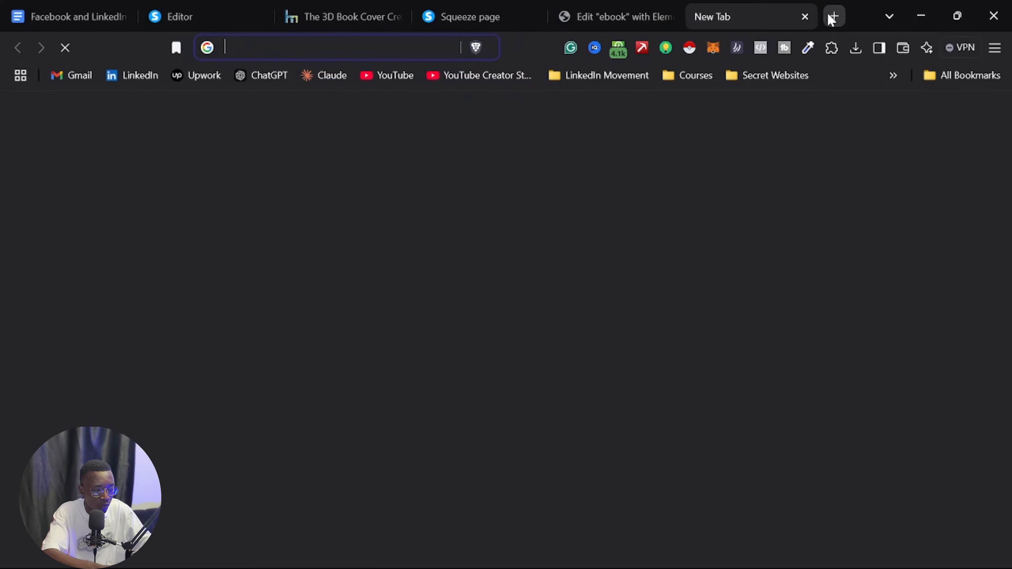
text(word)
key(Return)
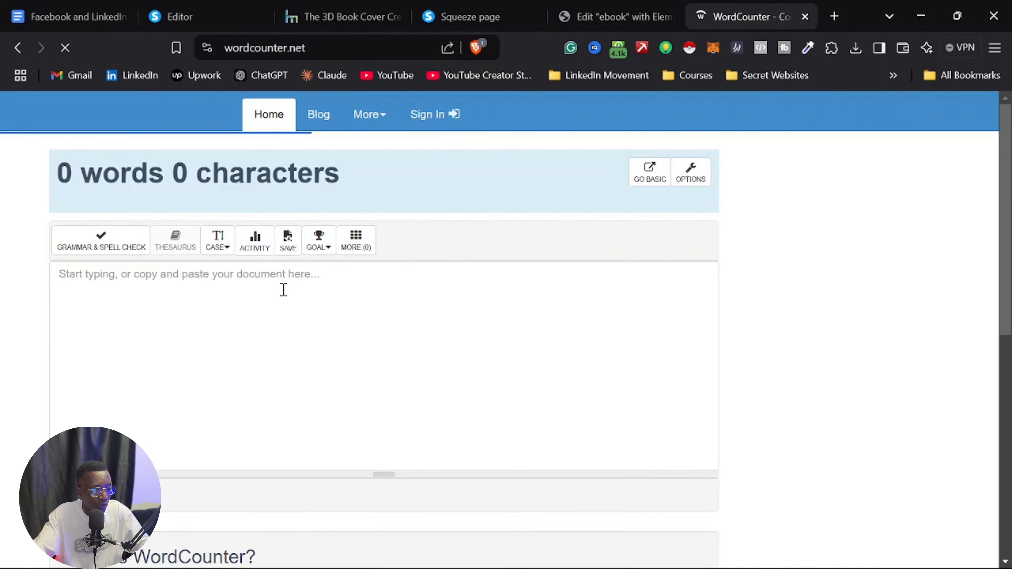
key(ctrl+v)
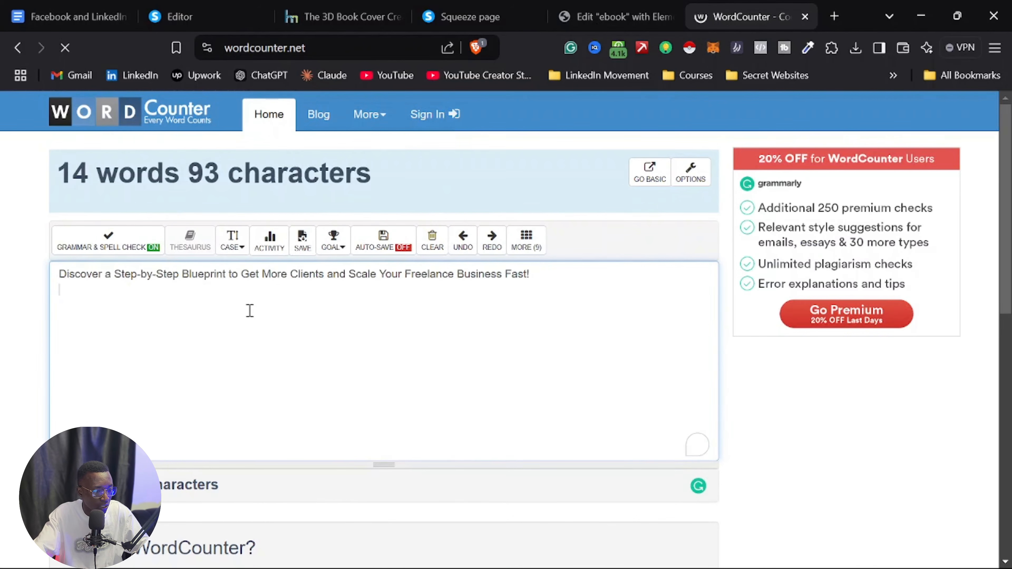
key(ctrl+a)
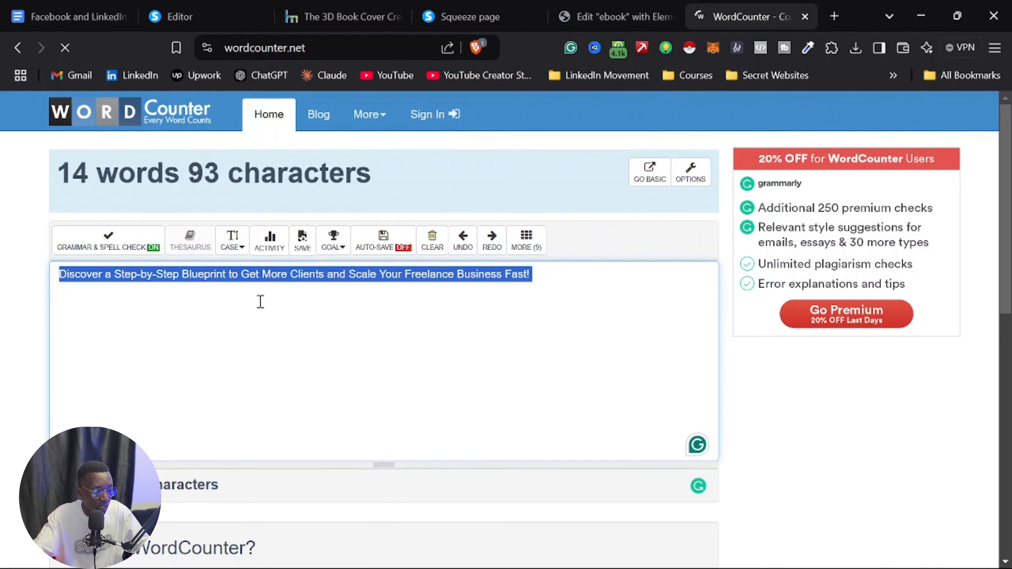
key(ctrl+x)
Step: Back in the Elementor ebook page, replace the text widget's placeholder with the plain headline and center-align it
click(622, 10)
key(ctrl+v)
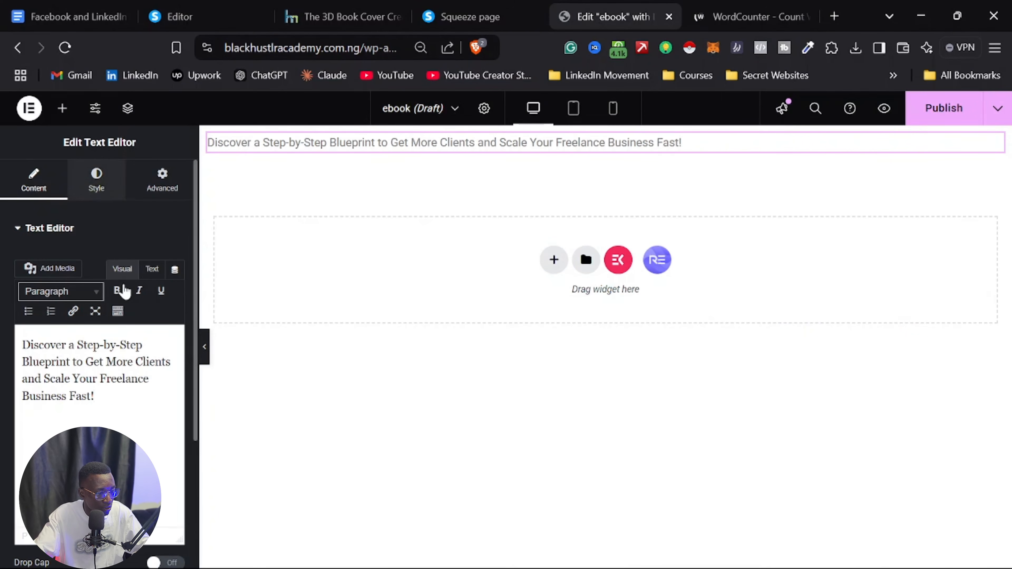
click(99, 185)
click(137, 262)
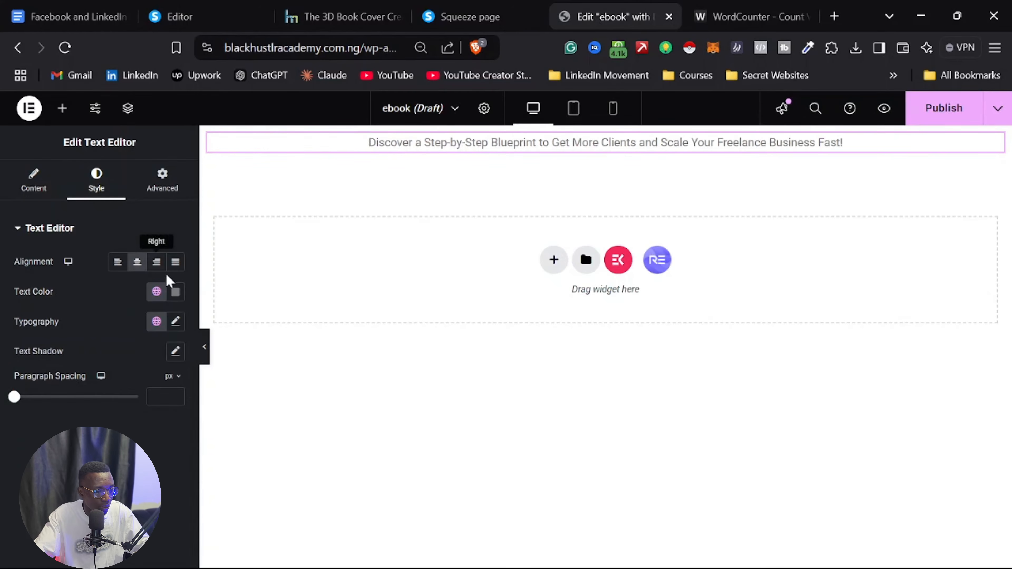
Step: Set the headline text's color to bright red
click(176, 292)
click(131, 376)
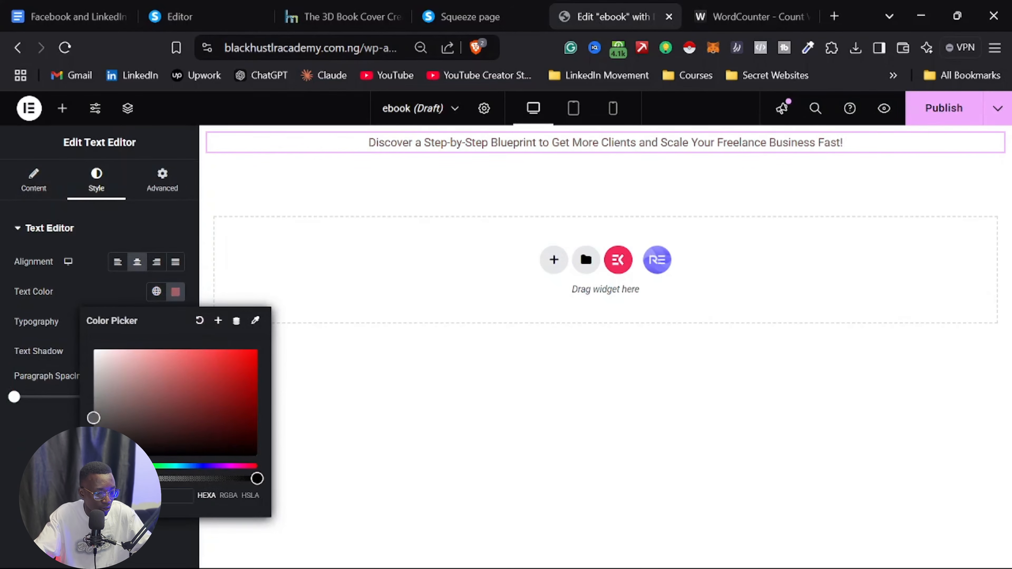
mouse_move(191, 358)
mouse_down()
mouse_move(277, 343)
mouse_move(11, 422)
mouse_move(9, 473)
mouse_up()
click(175, 292)
click(192, 388)
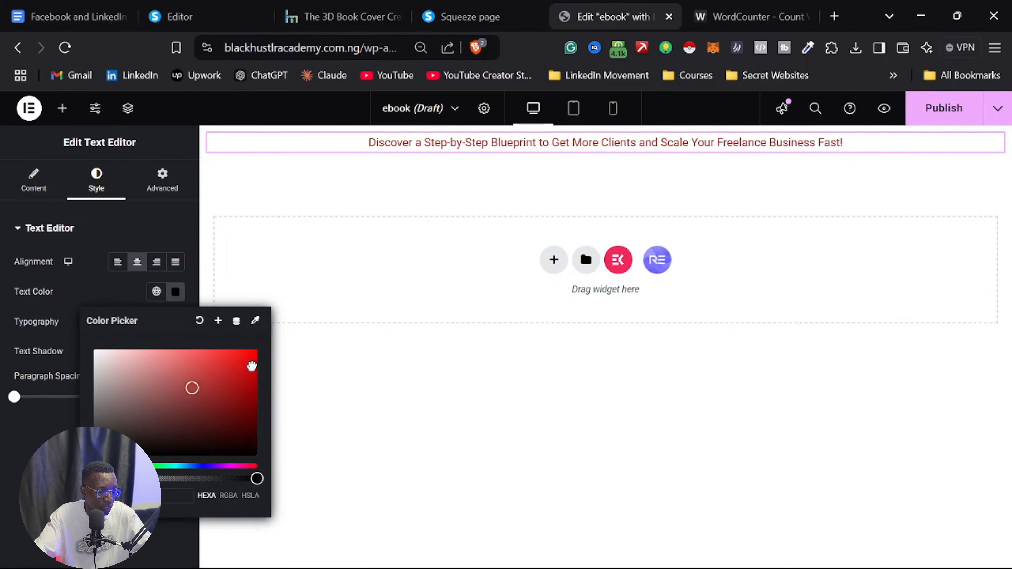
click(165, 228)
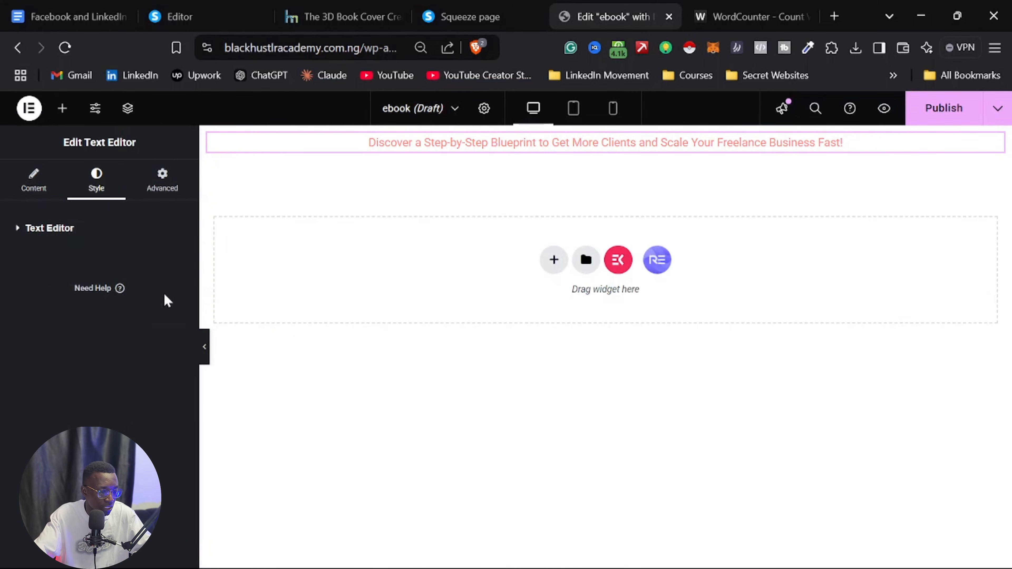
click(80, 228)
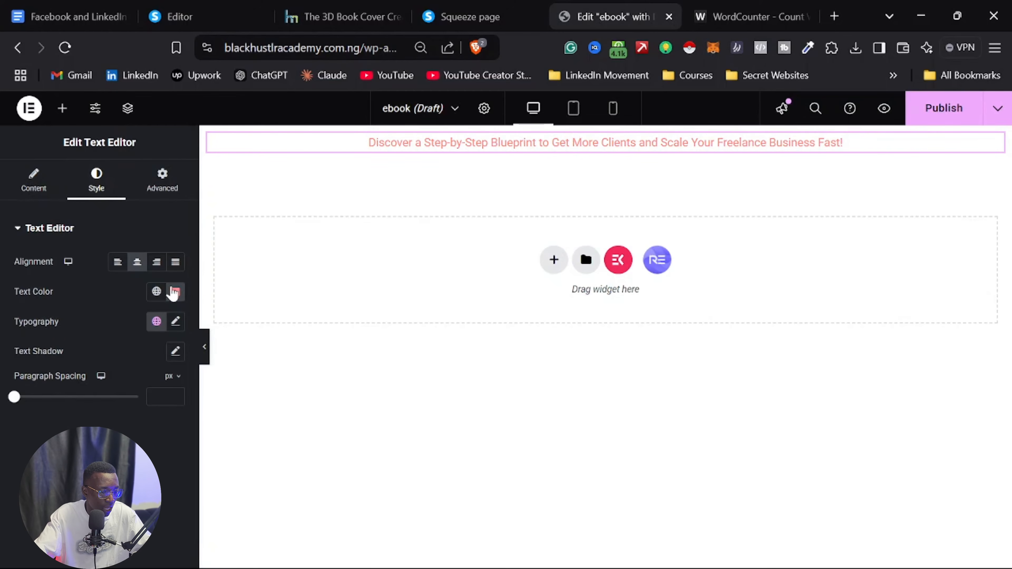
click(175, 291)
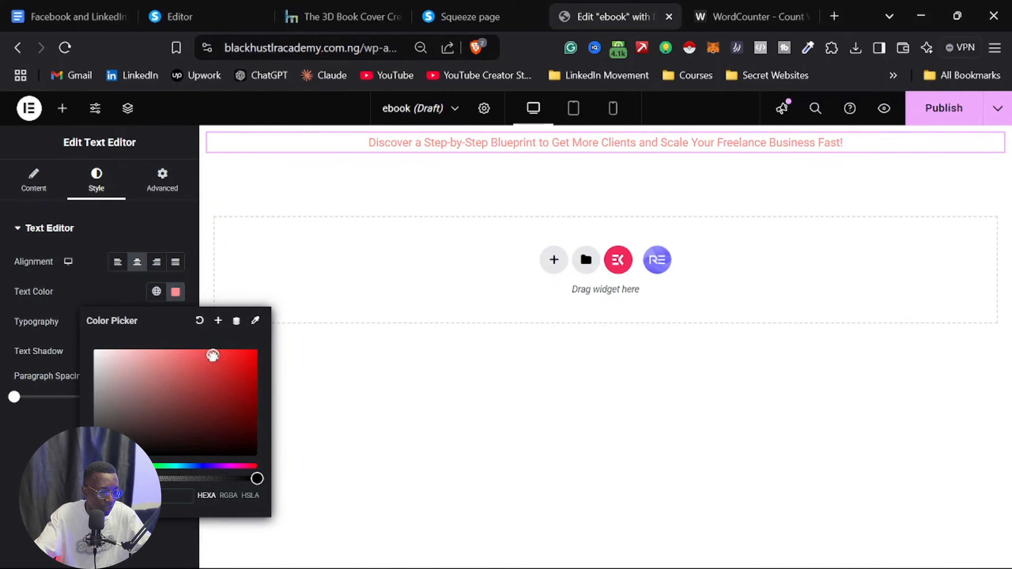
click(257, 353)
click(176, 292)
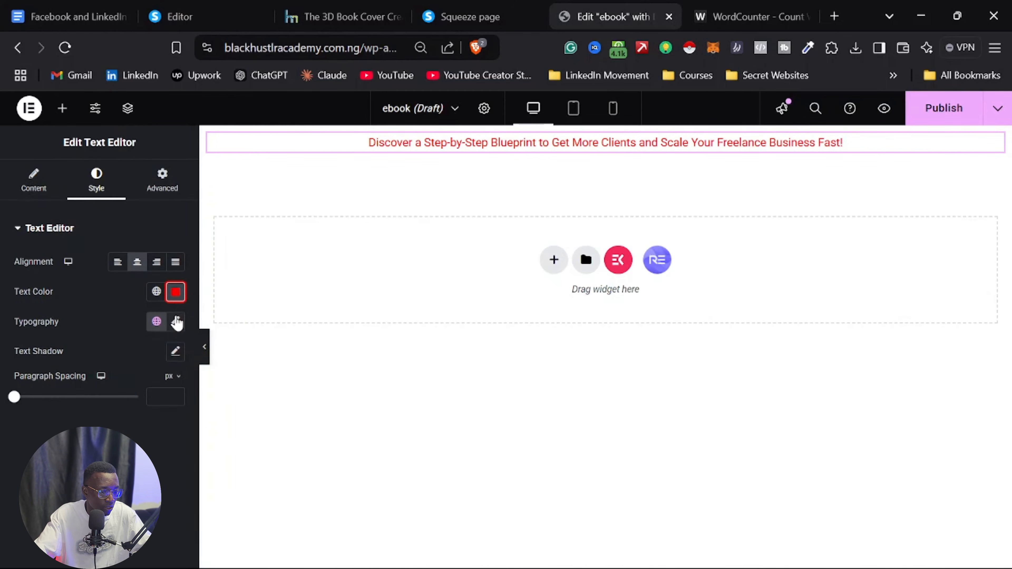
Step: Set the headline's typography to Poppins at 15 px with a line height of 1.5 em
click(176, 322)
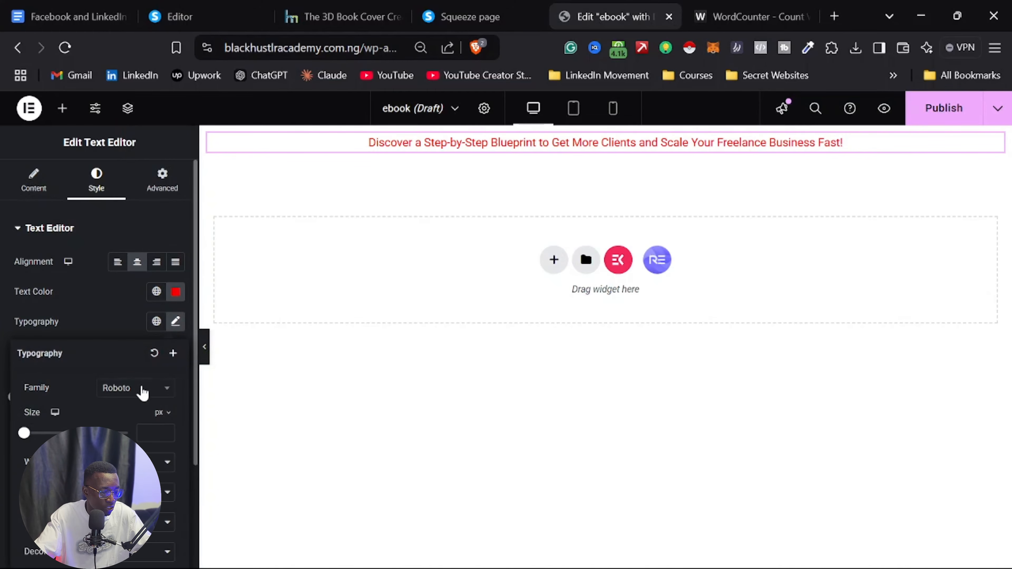
click(143, 393)
text(popp)
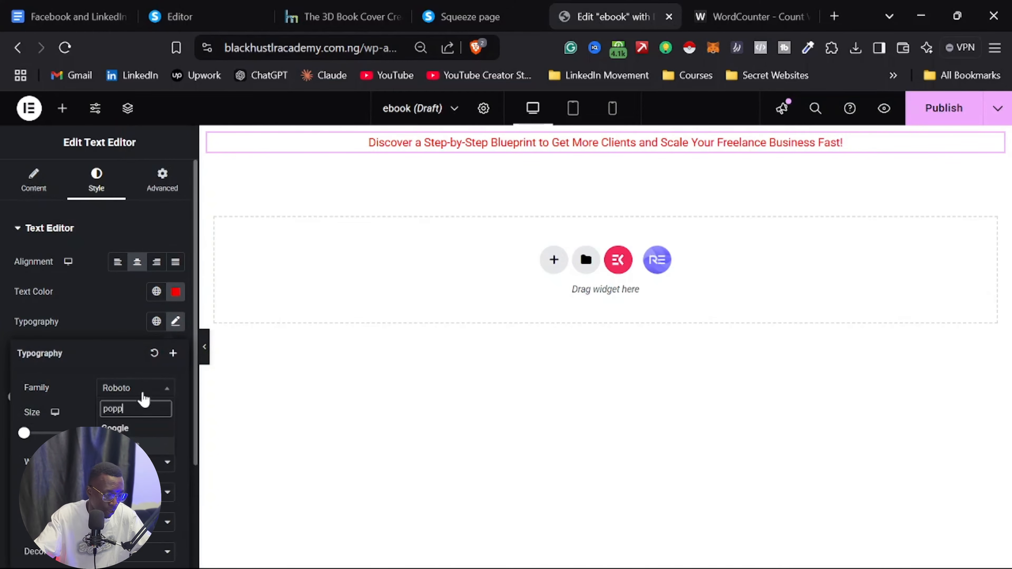
key(Return)
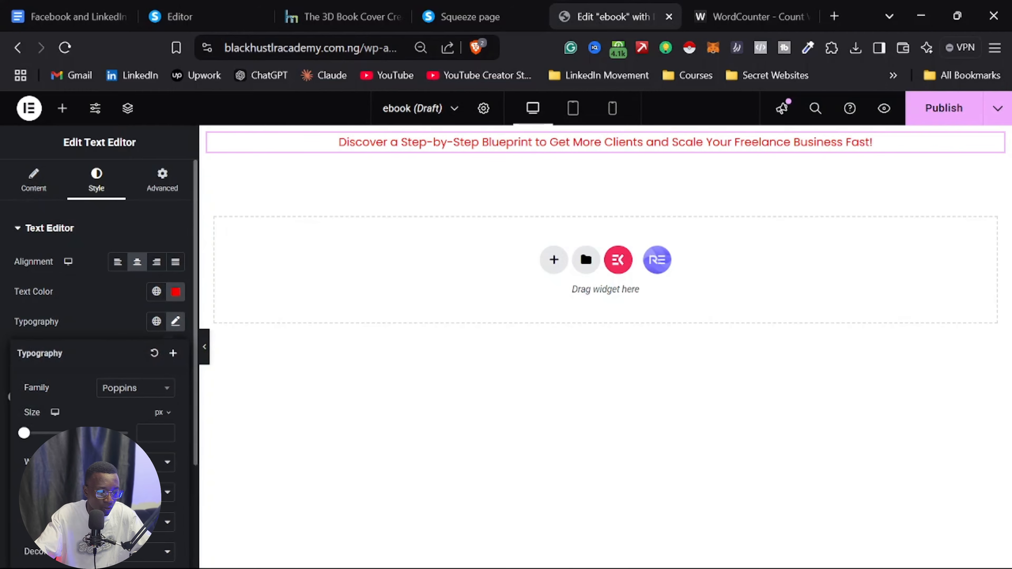
click(161, 431)
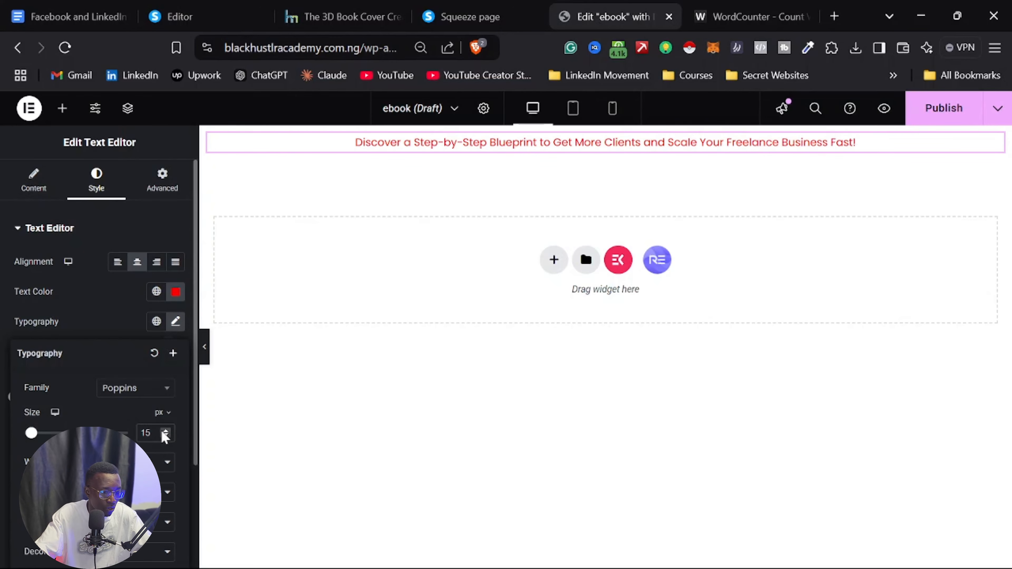
scroll(134, 428, down, 3)
scroll(140, 431, down, 1)
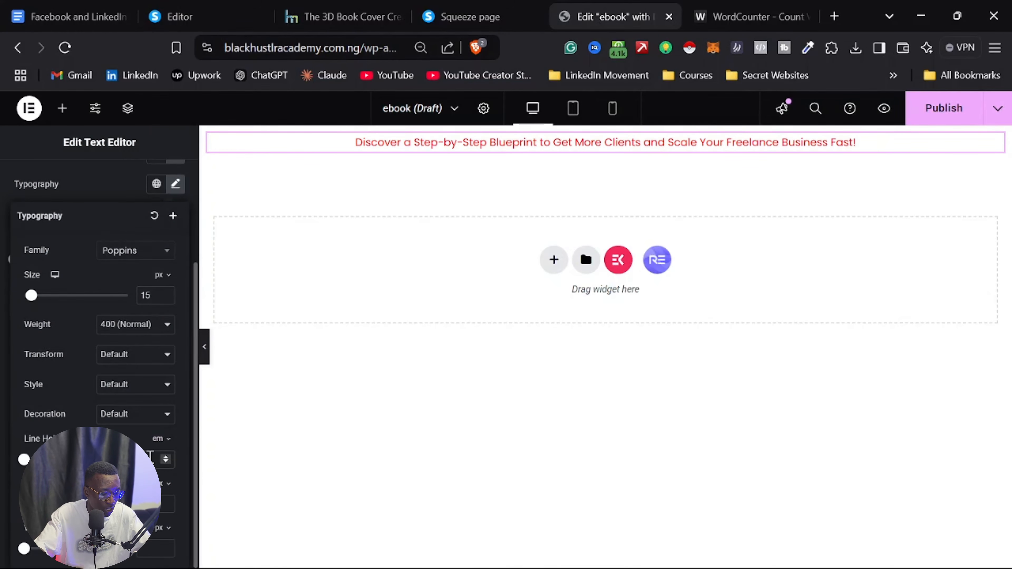
click(150, 458)
text(1.5)
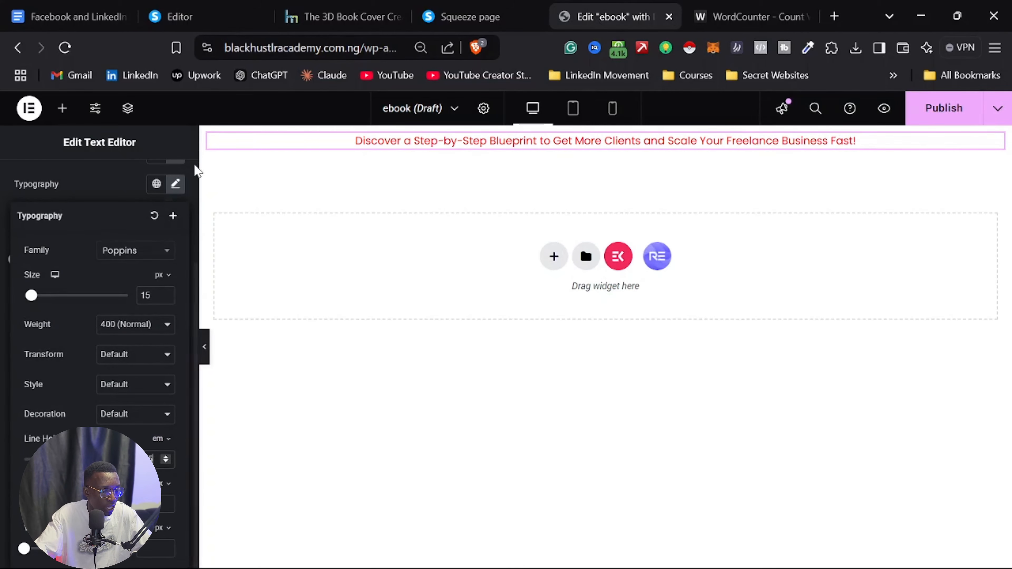
Step: Add a Heading widget directly below the red headline text
click(62, 108)
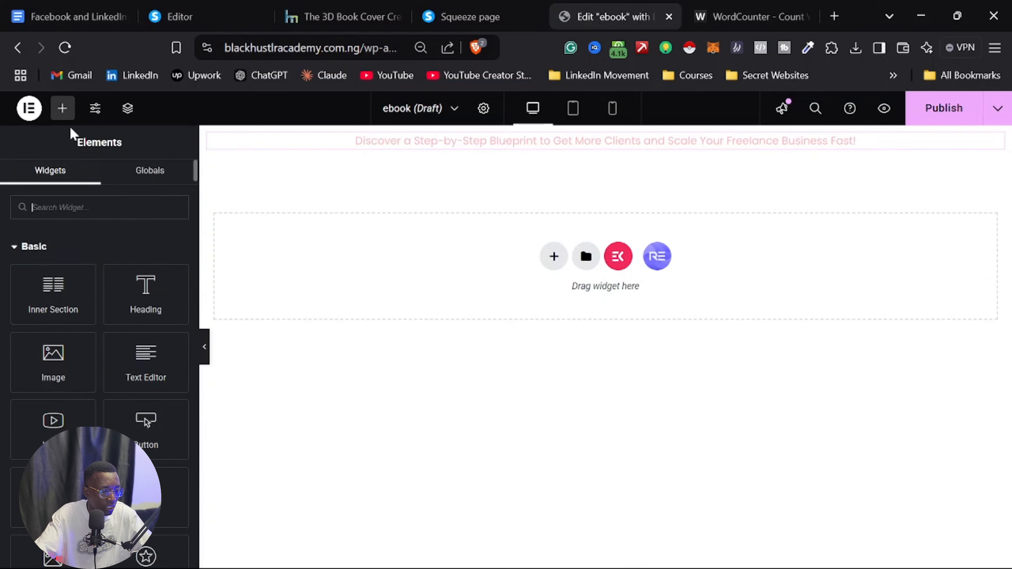
drag(146, 294, 576, 159)
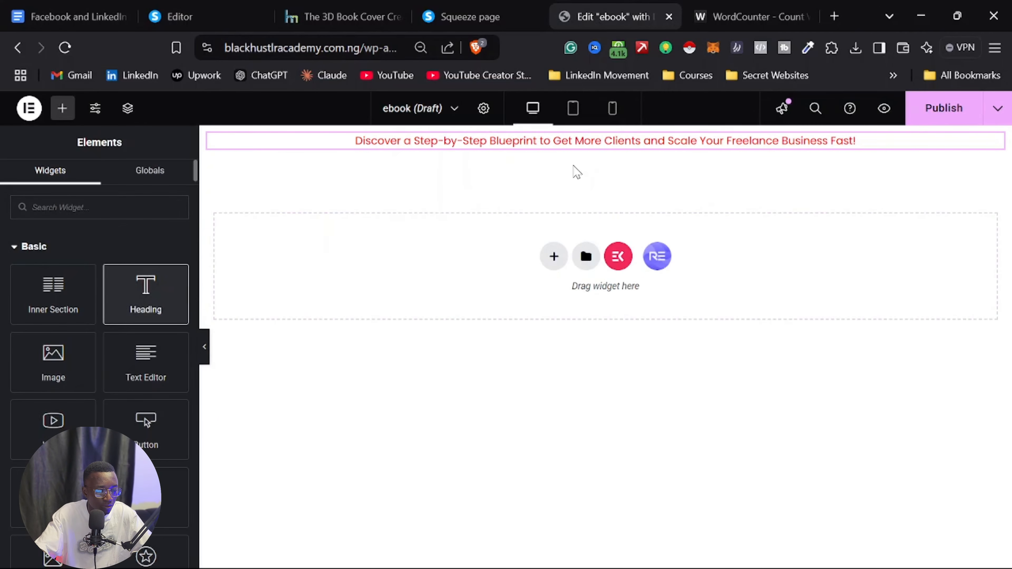
drag(129, 296, 503, 154)
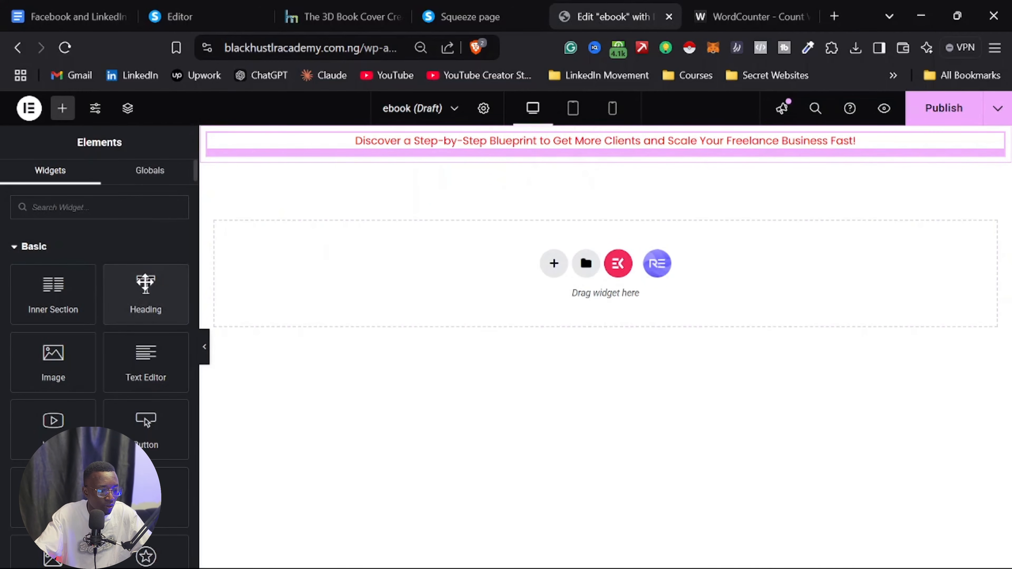
drag(146, 287, 459, 210)
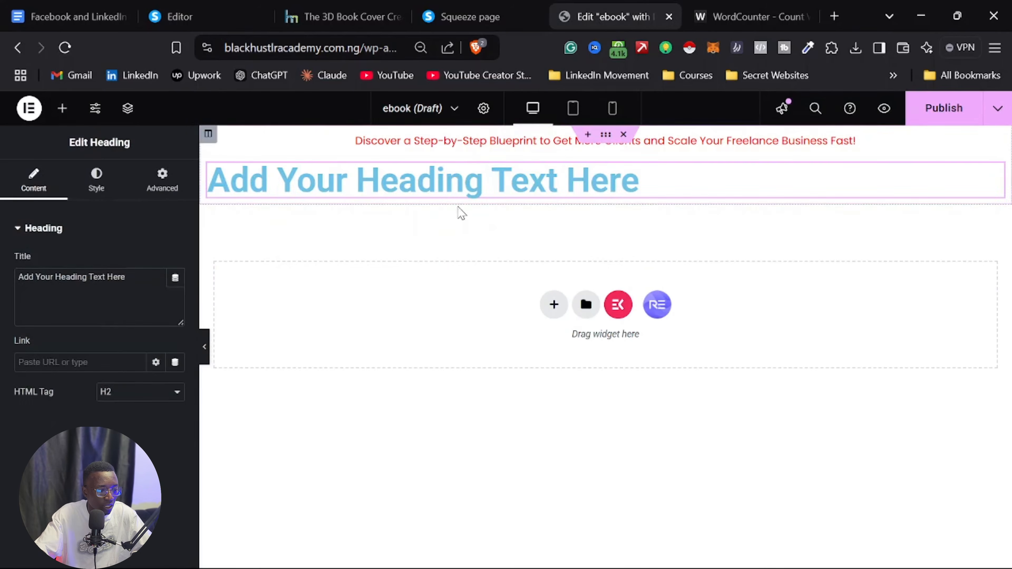
Step: In the Google Docs sales copy, copy the Big Statement "Struggling to Find Clients on Facebook & LinkedIn? Here's Your Ultimate Solution!"
click(80, 16)
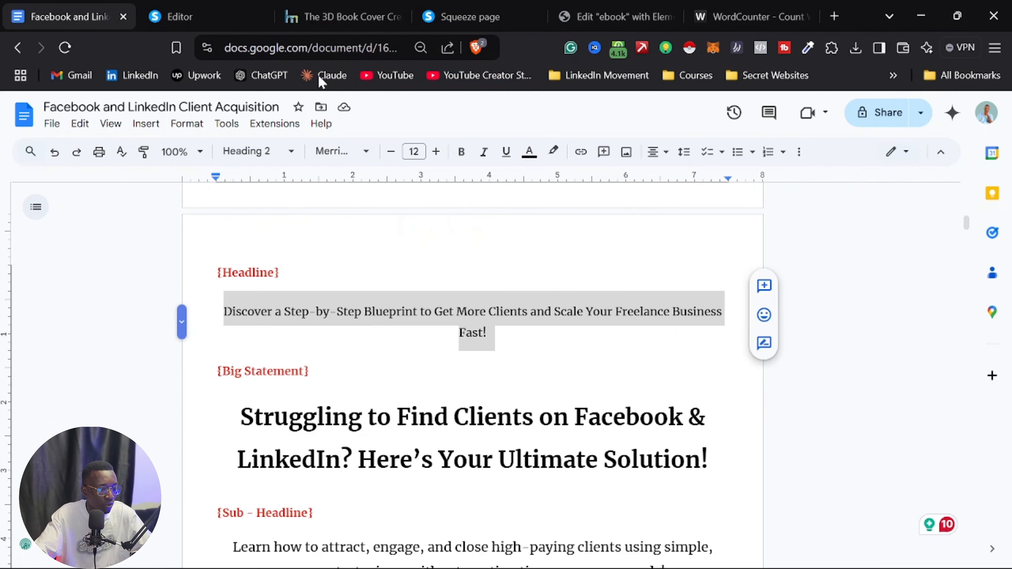
triple_click(378, 440)
key(ctrl+c)
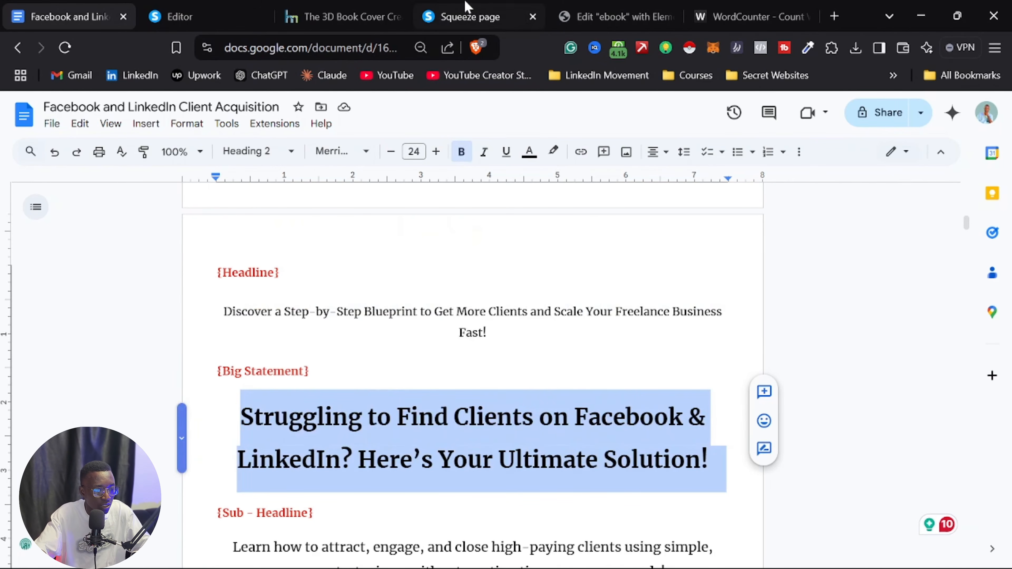
Step: Return to the Elementor ebook page, replace the heading's placeholder title with the copied Big Statement and center-align it
click(736, 13)
click(614, 16)
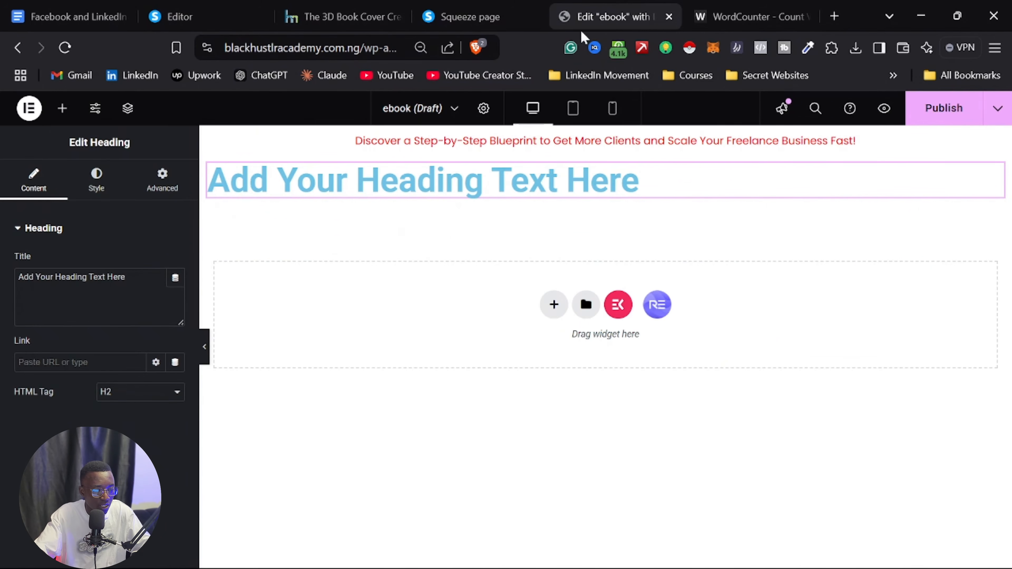
triple_click(114, 324)
click(115, 326)
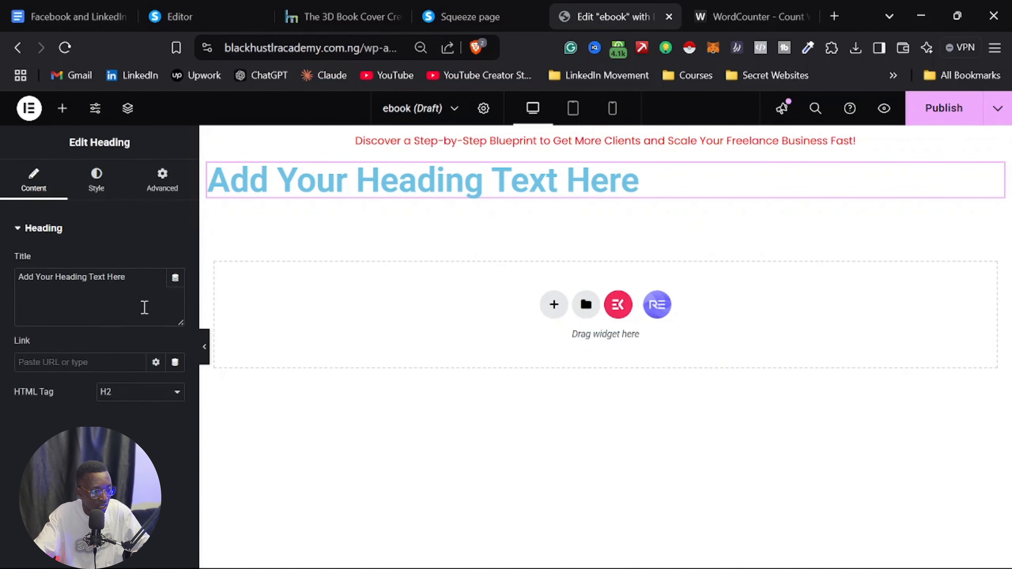
key(ctrl+a)
key(ctrl+v)
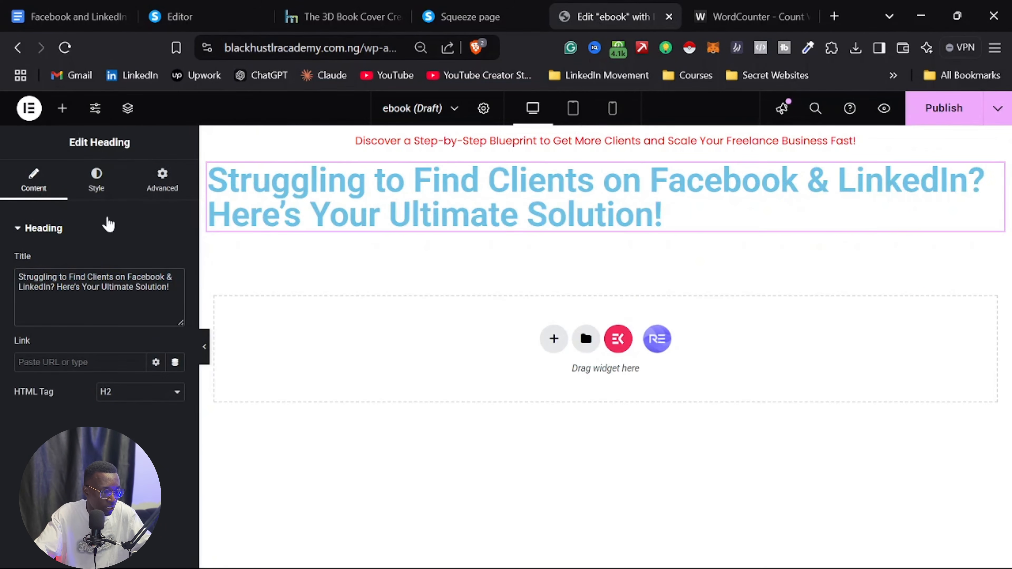
click(96, 182)
click(137, 263)
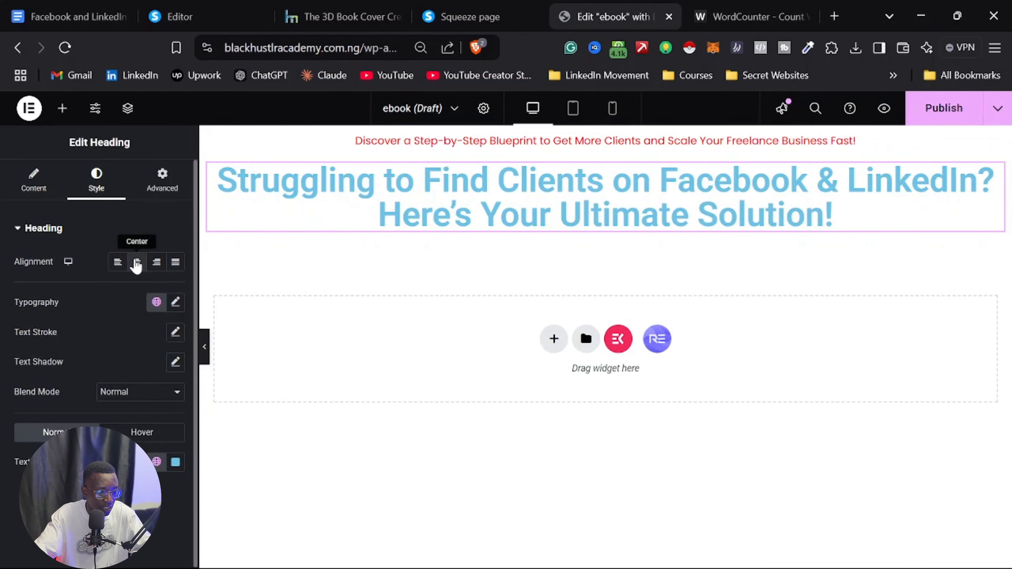
Step: Set the Big Statement heading's font family to Poppins and its size to 35 px
click(175, 302)
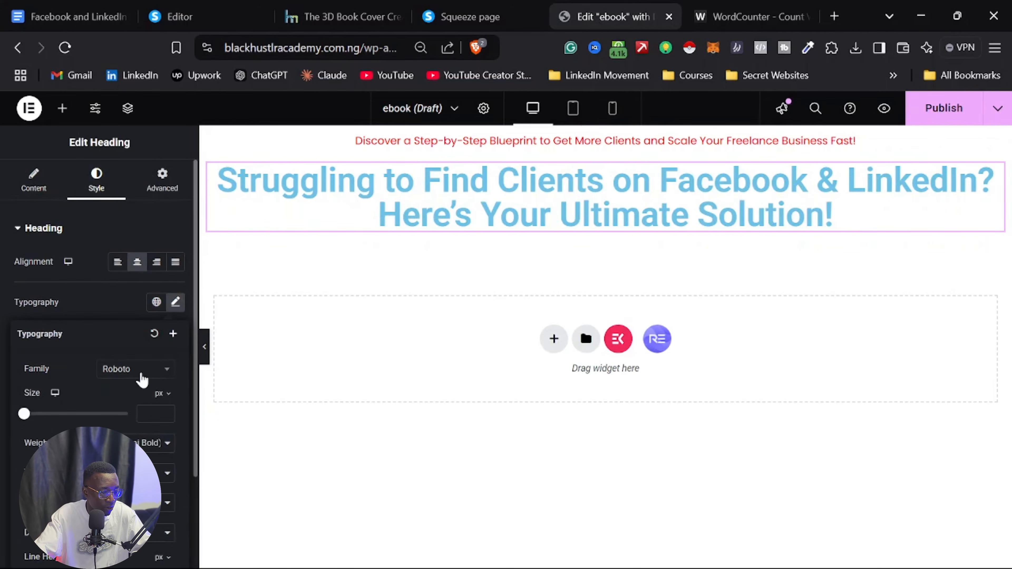
click(142, 379)
text(popp)
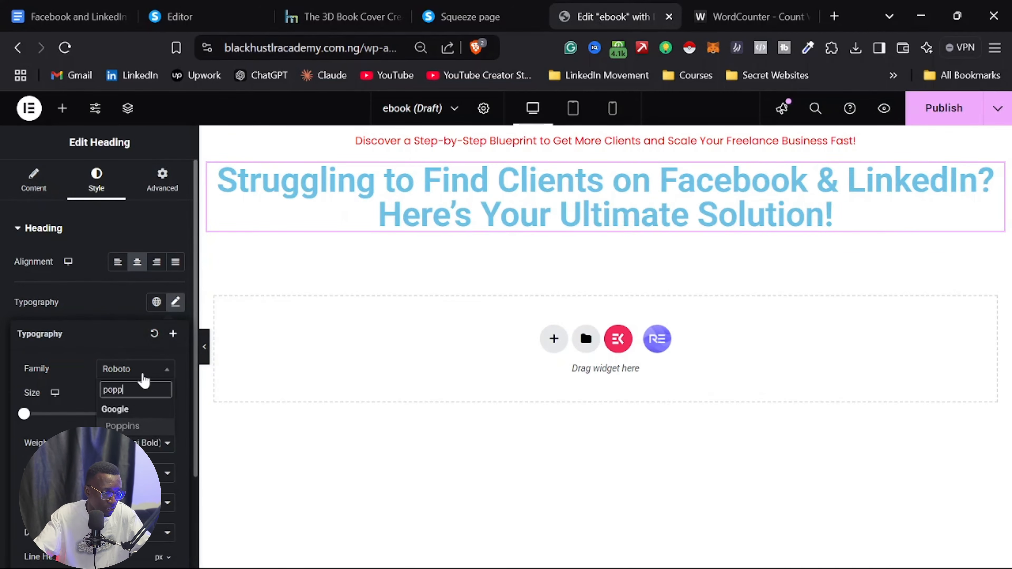
click(138, 424)
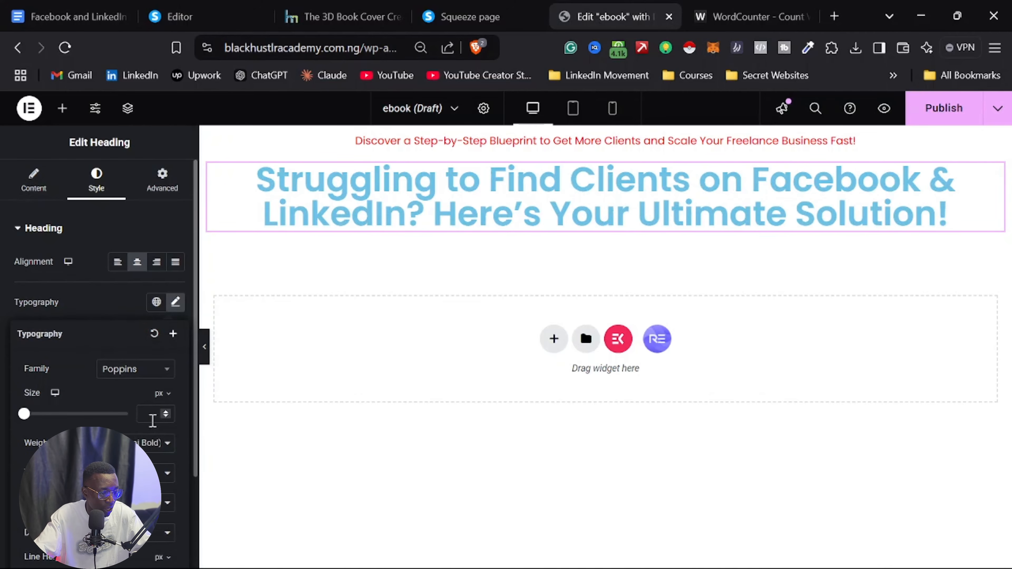
click(165, 414)
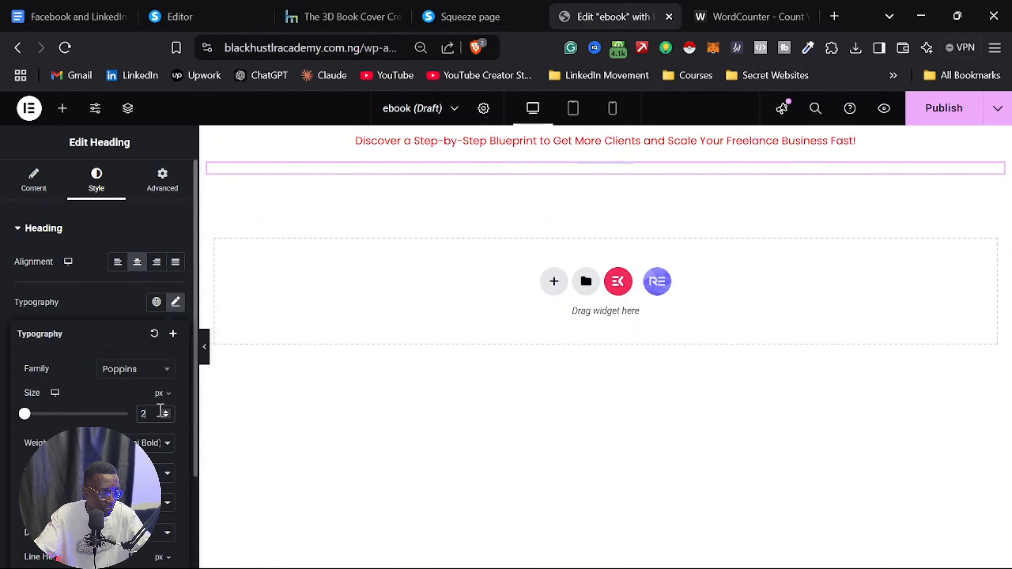
text(35)
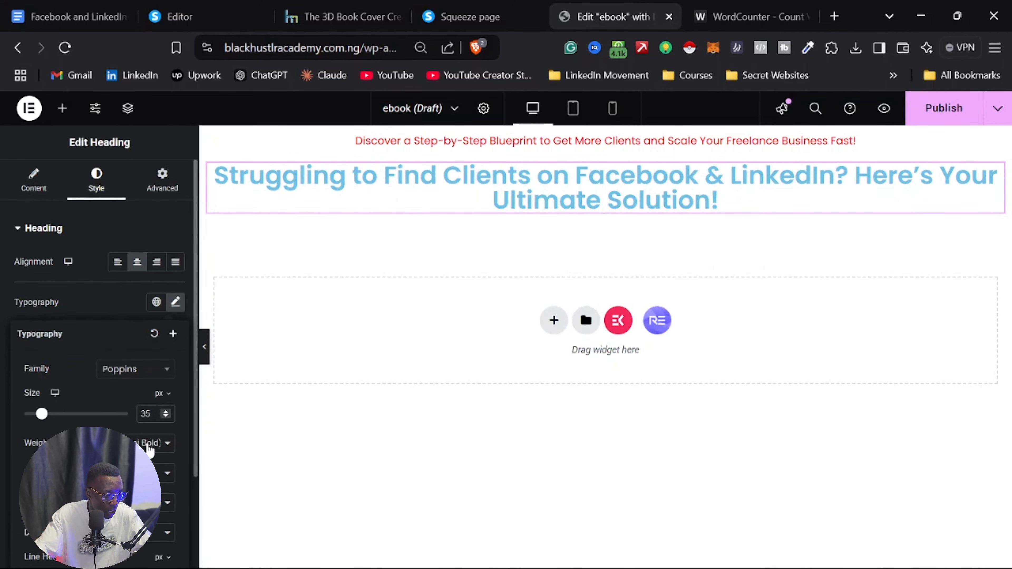
scroll(148, 445, down, 2)
scroll(147, 278, up, 2)
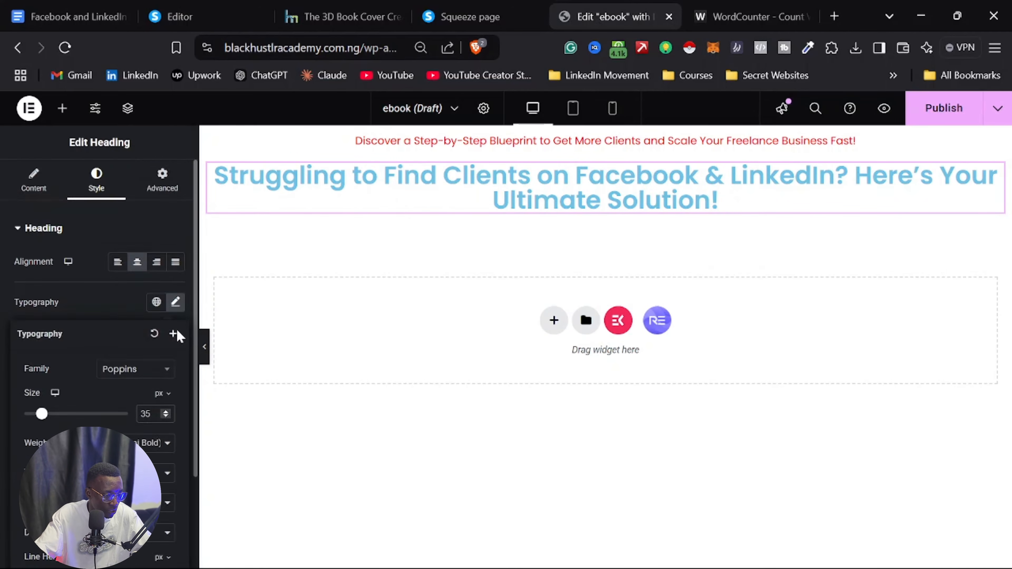
scroll(176, 335, down, 2)
scroll(166, 257, up, 2)
click(173, 307)
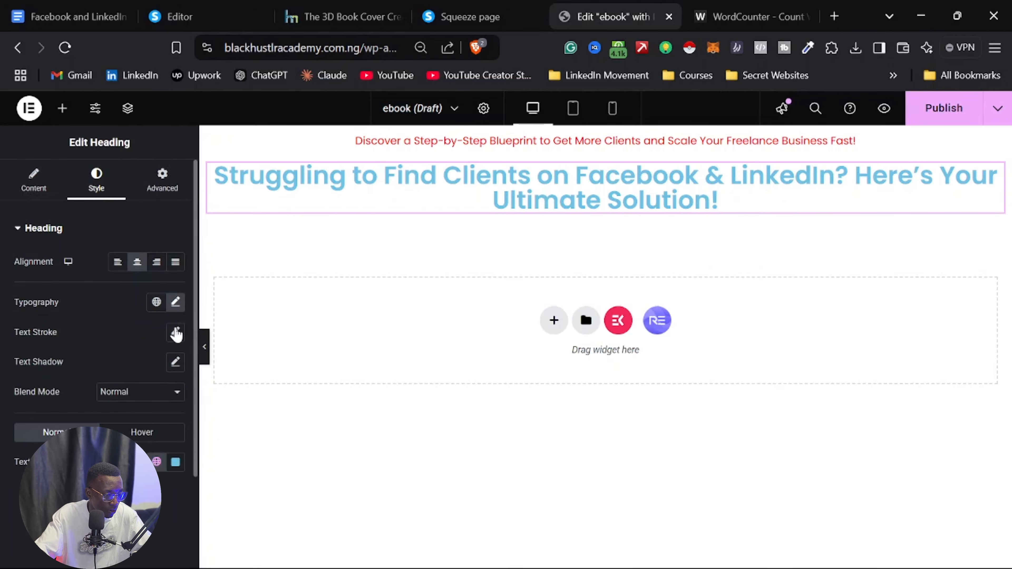
Step: Change the Big Statement heading's text color to black
click(176, 461)
drag(183, 339, 93, 386)
click(1, 515)
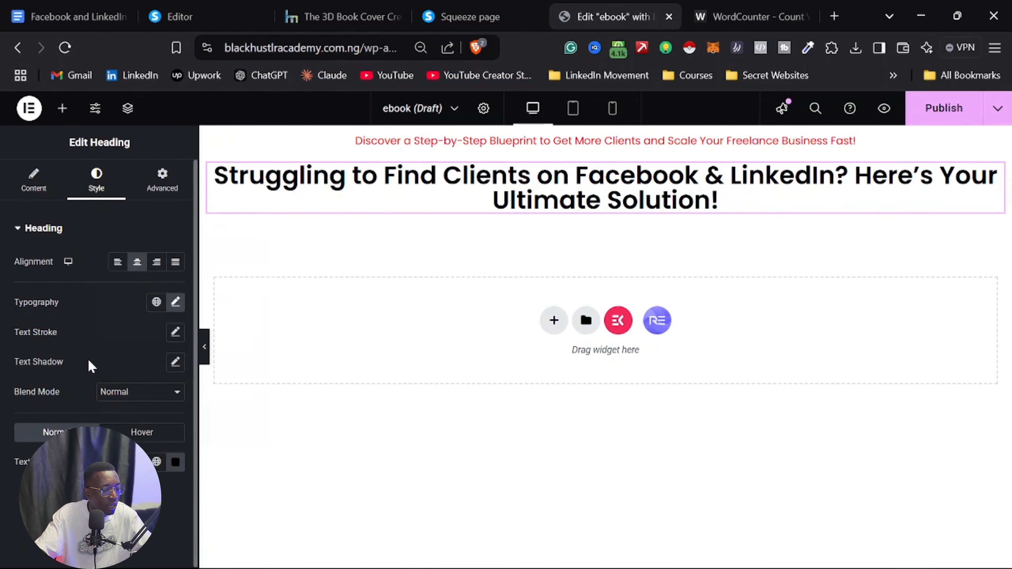
Step: Set the Big Statement heading's line height to 1.3 em
click(176, 309)
scroll(177, 312, down, 3)
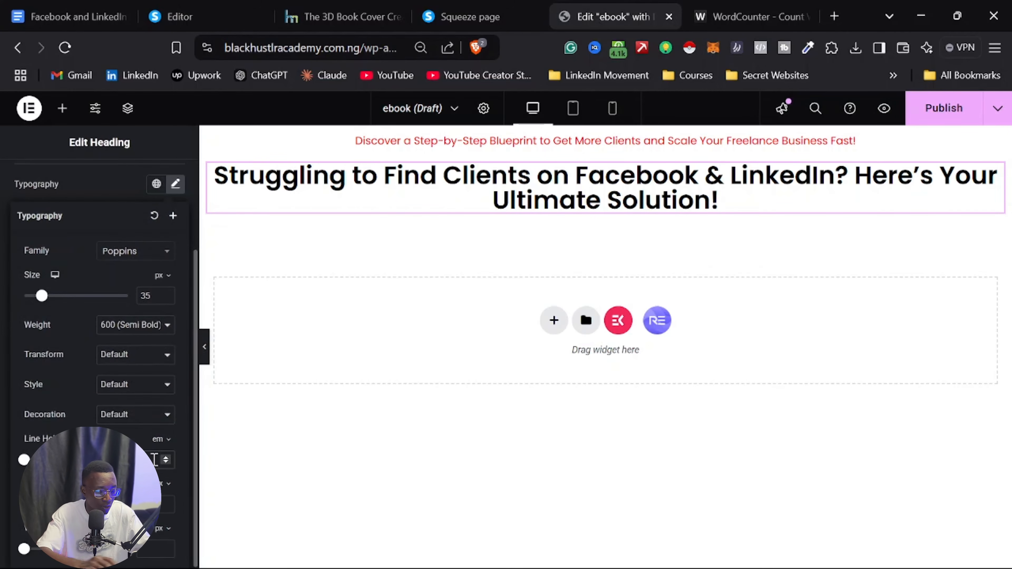
click(155, 460)
text(1.5)
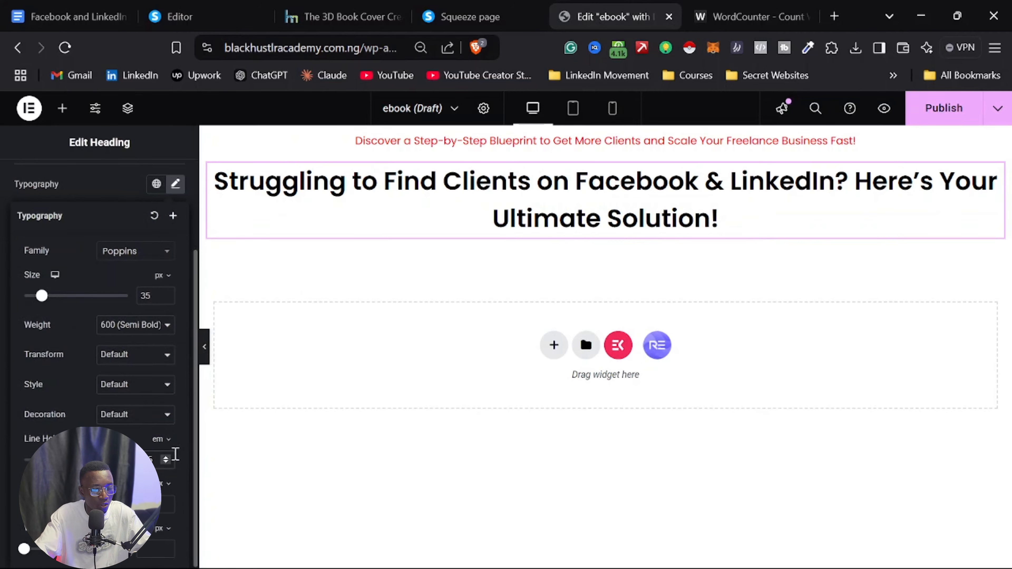
key(BackSpace)
text(3)
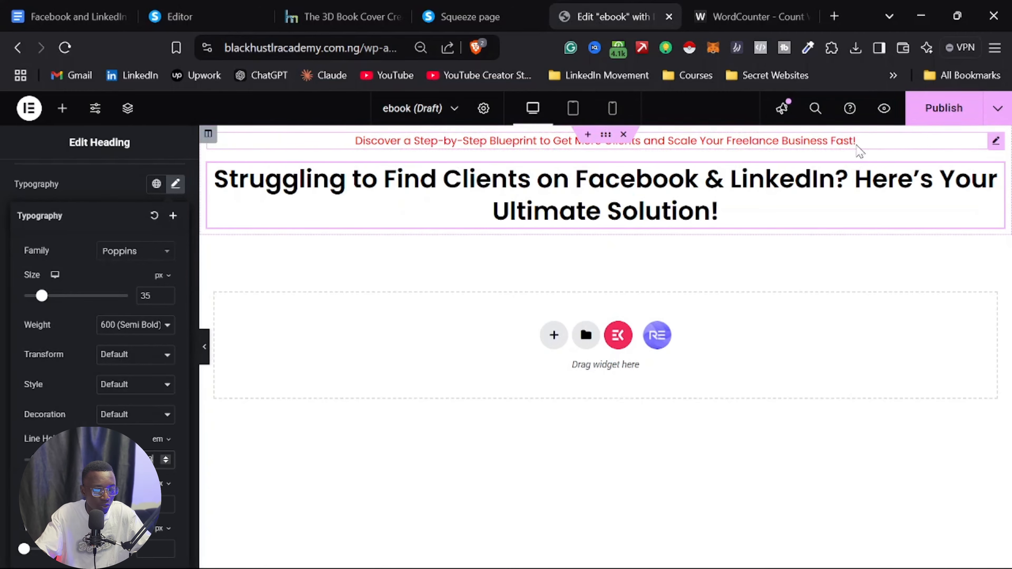
Step: Switch to the Google Docs sales copy and copy the Sub-Headline paragraph beginning "Learn how to attract, engage, and close high-paying clients"
click(180, 6)
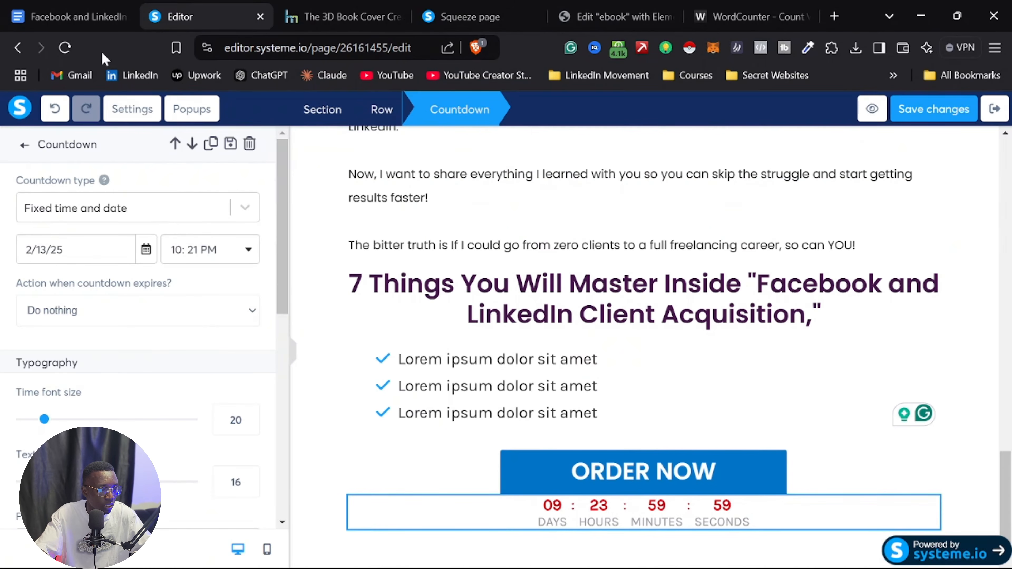
click(78, 17)
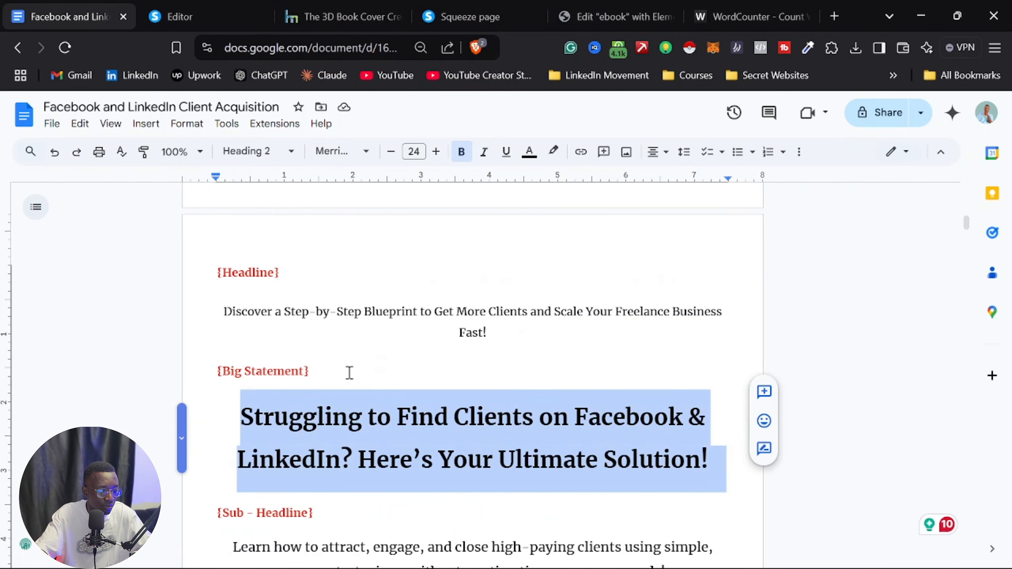
scroll(350, 373, down, 5)
triple_click(371, 348)
key(ctrl+c)
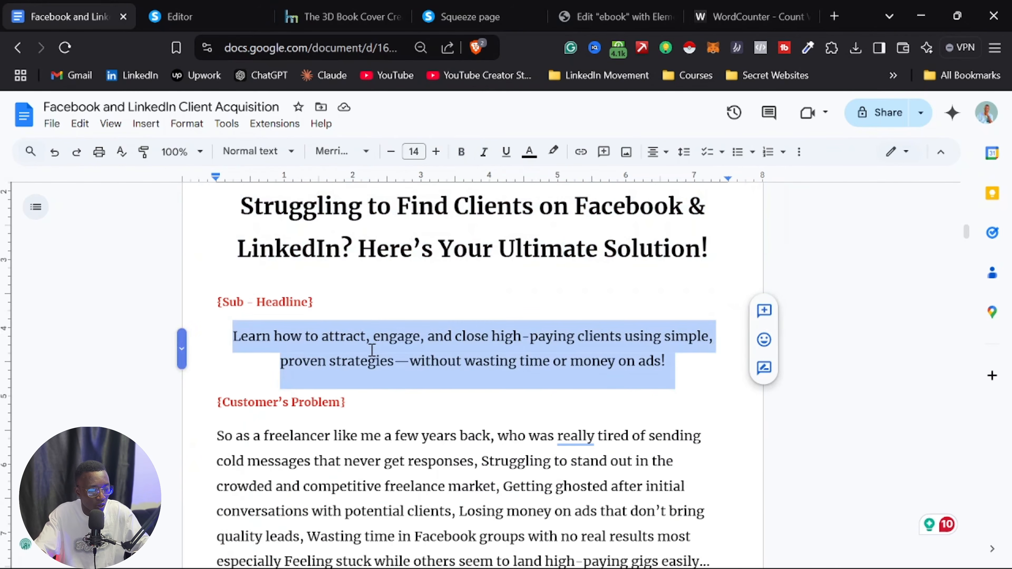
Step: Return to the Elementor ebook page, duplicate the red headline text and move the copy directly below the Big Statement heading
click(714, 14)
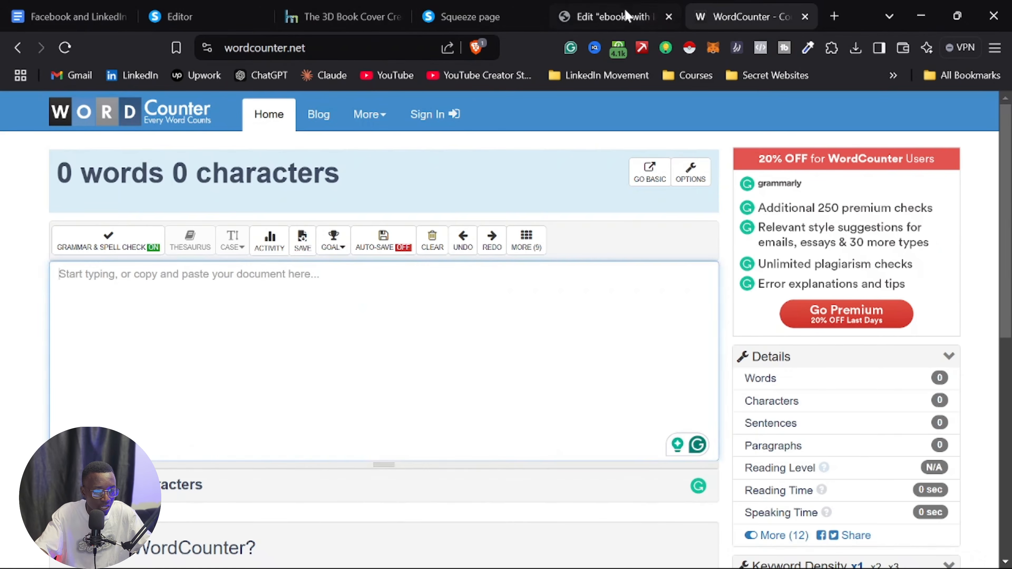
click(596, 16)
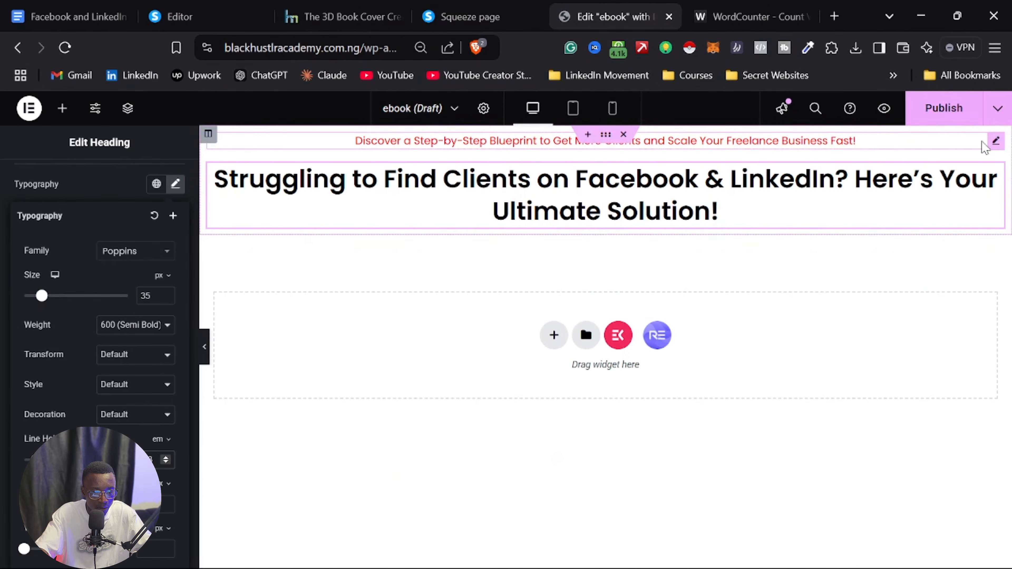
right_click(997, 146)
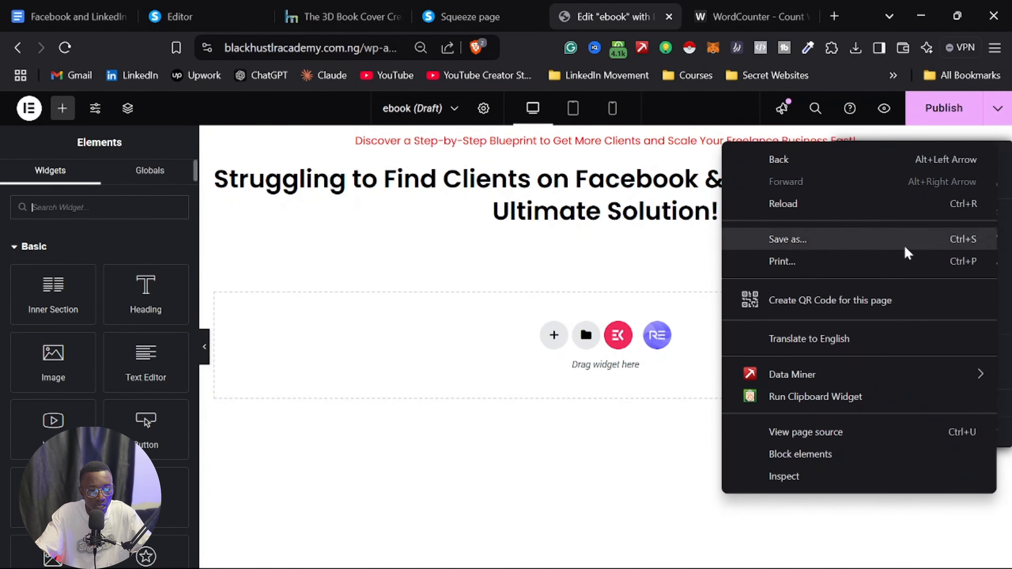
key(Escape)
click(773, 175)
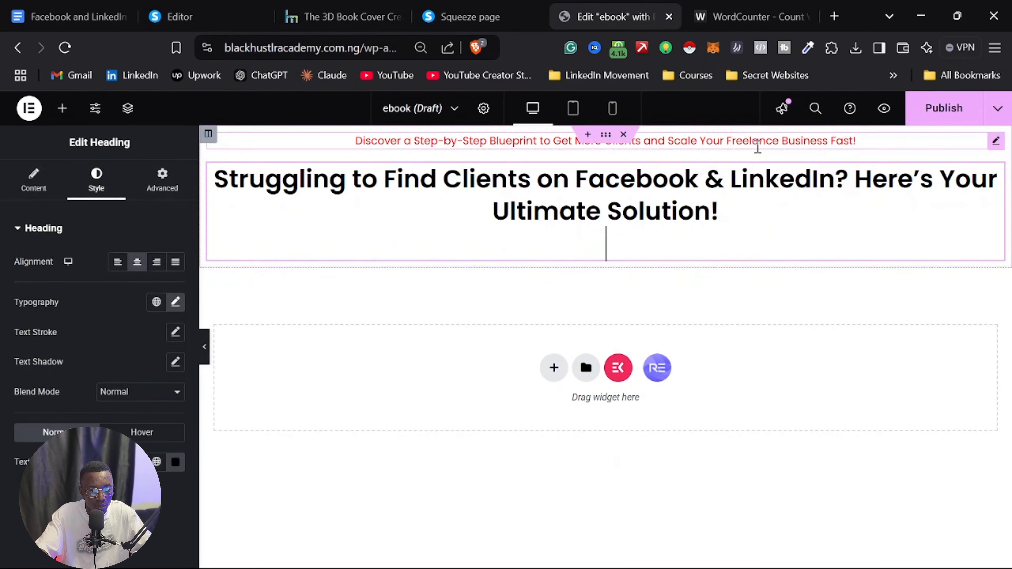
right_click(1001, 150)
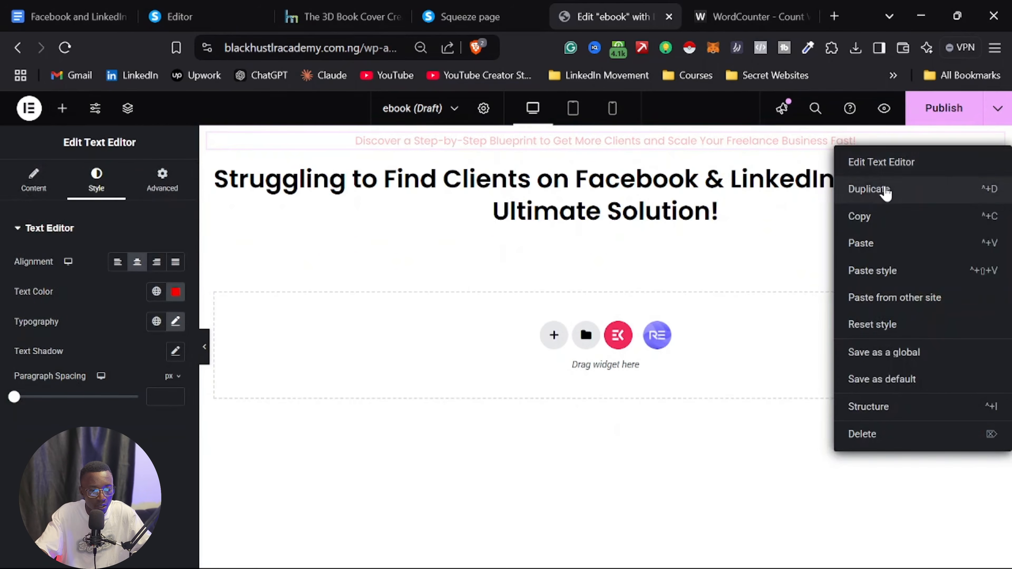
click(887, 189)
drag(996, 181, 409, 260)
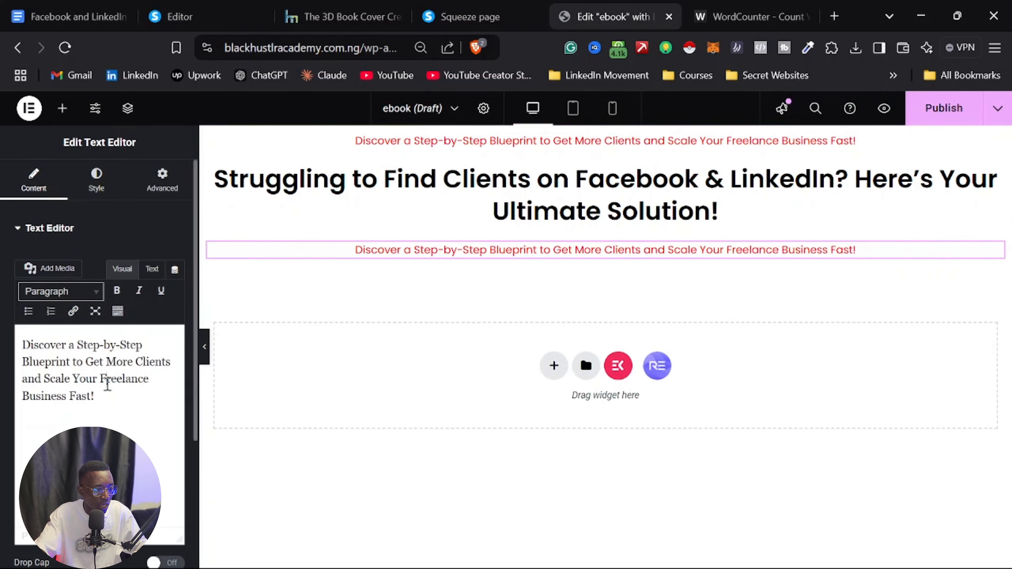
Step: Replace the duplicated text with the copied Sub-Headline and change its text color to black
triple_click(108, 385)
key(ctrl+v)
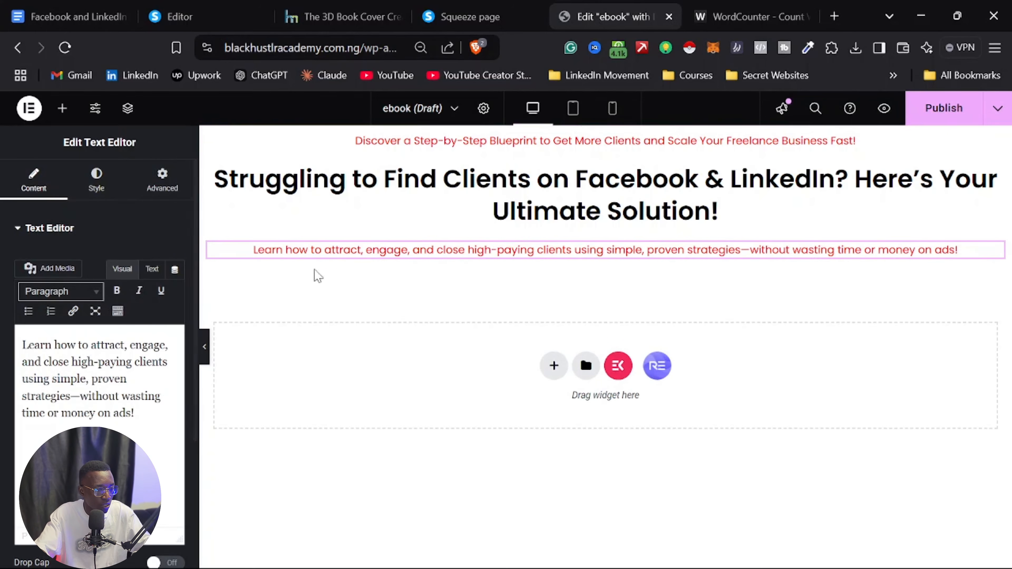
click(97, 179)
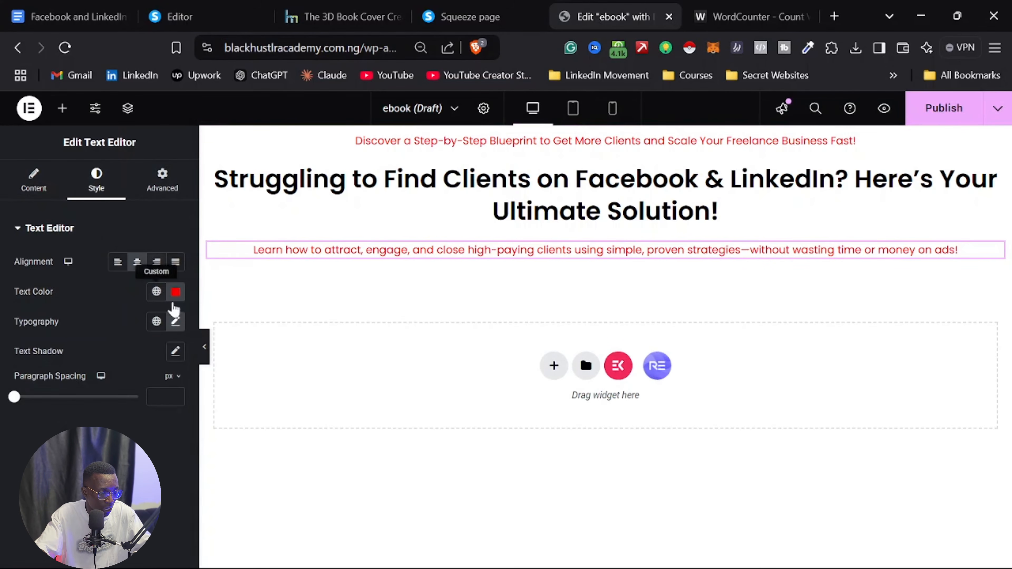
click(176, 292)
drag(163, 362, 26, 560)
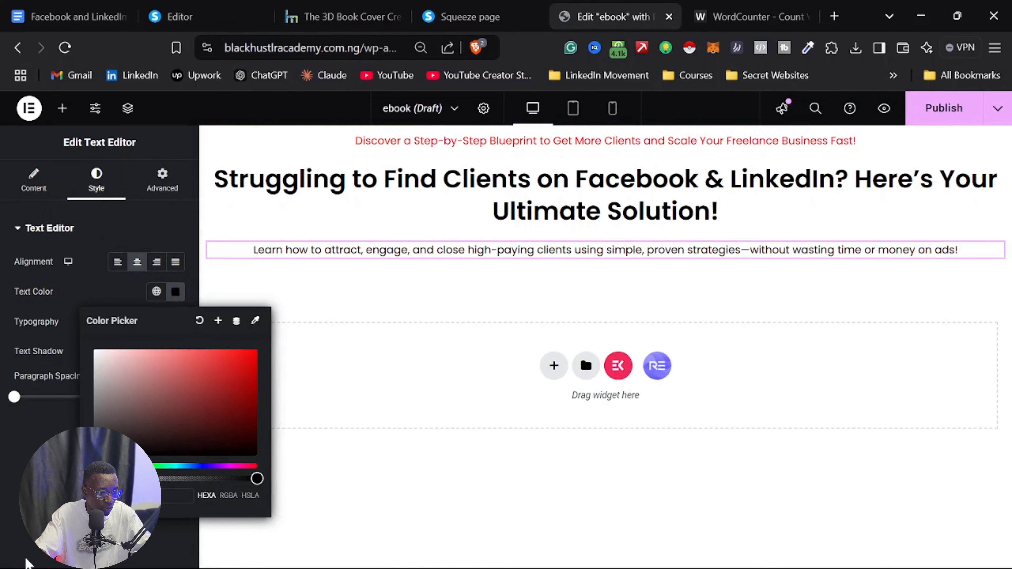
click(1, 546)
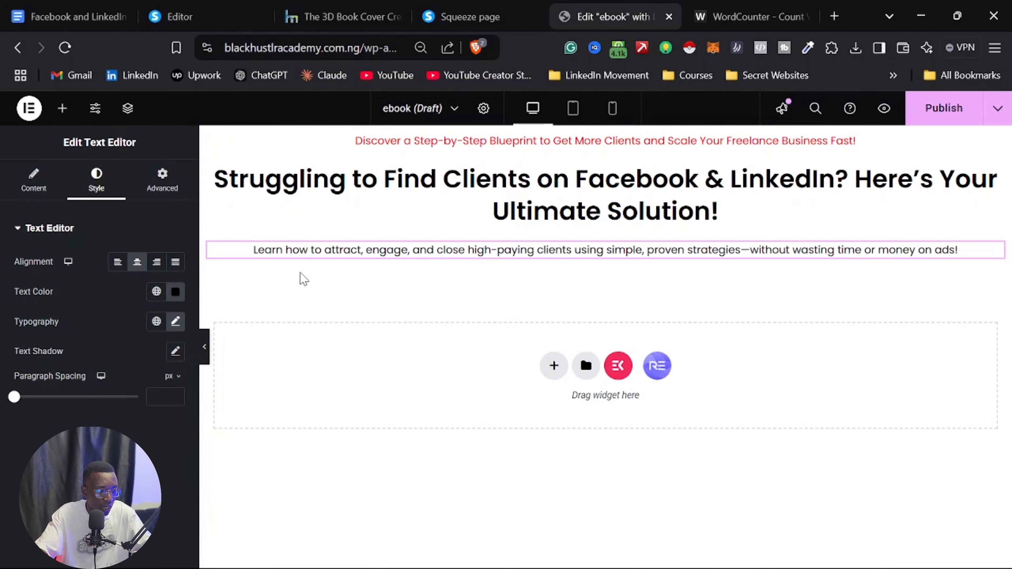
Step: Add an Image widget directly below the sub-headline text
click(204, 347)
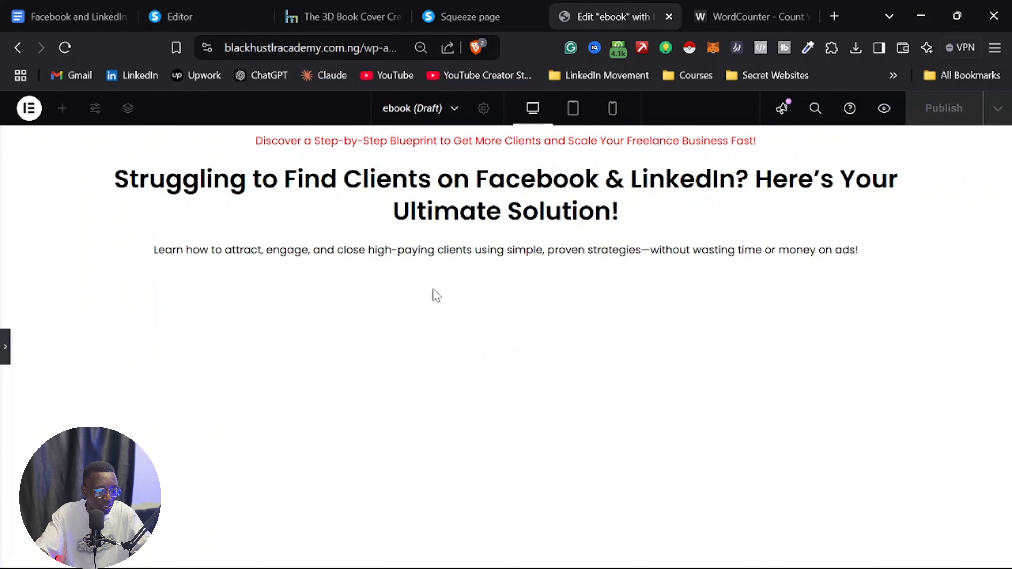
click(7, 359)
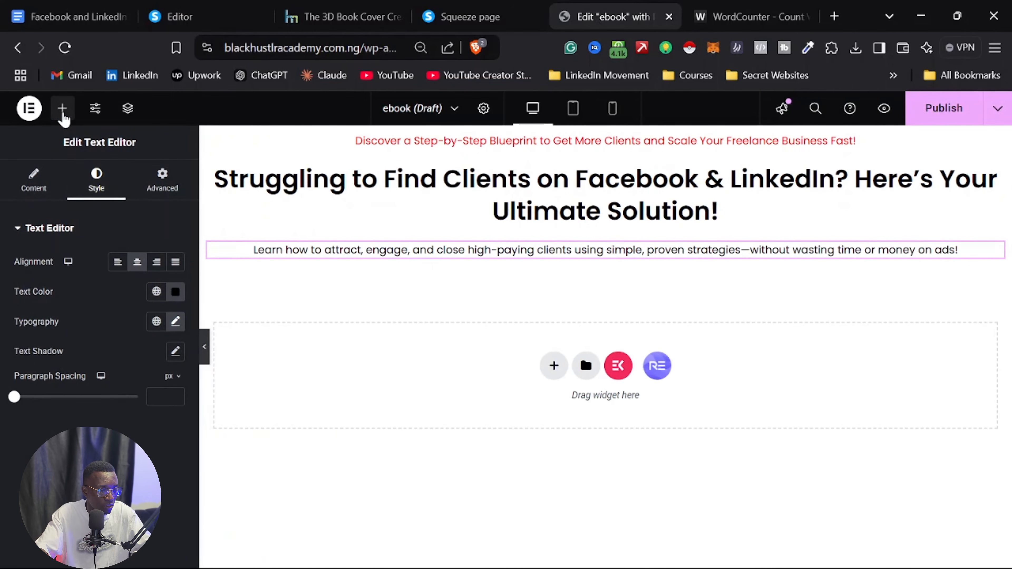
click(62, 108)
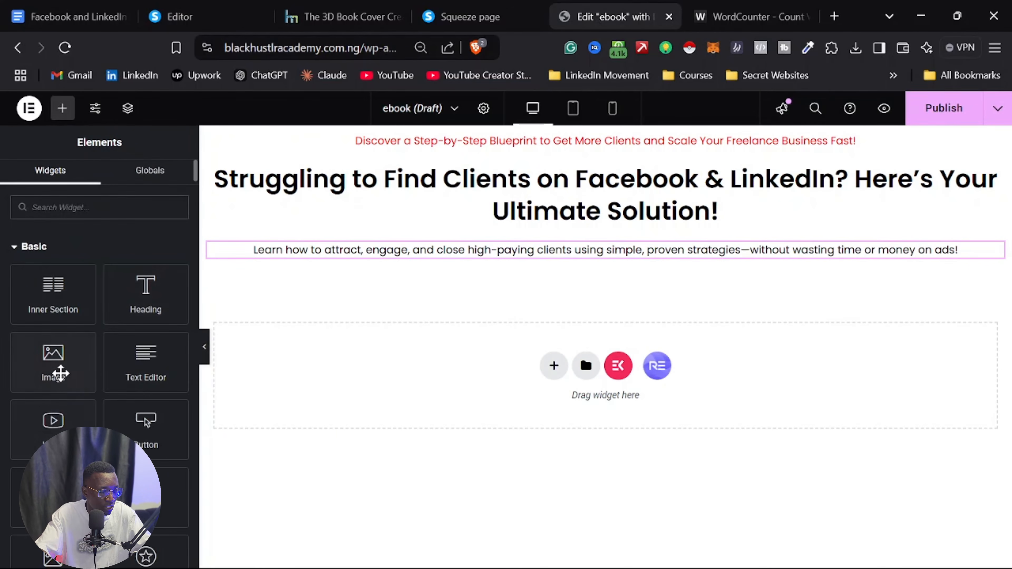
drag(60, 374, 609, 263)
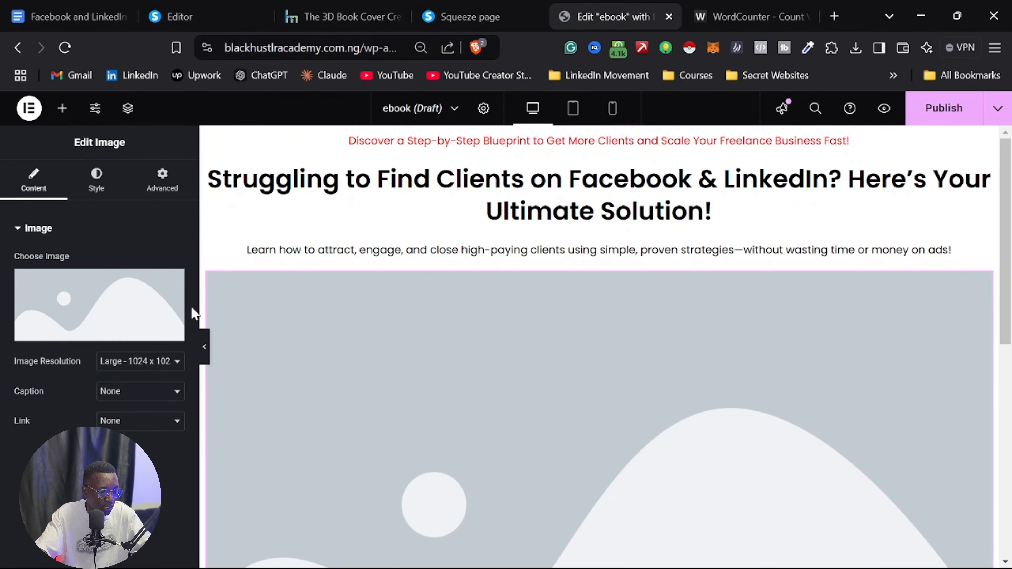
Step: Upload the book cover file 1738421322.png from the Downloads folder and insert it into the Image widget
click(134, 330)
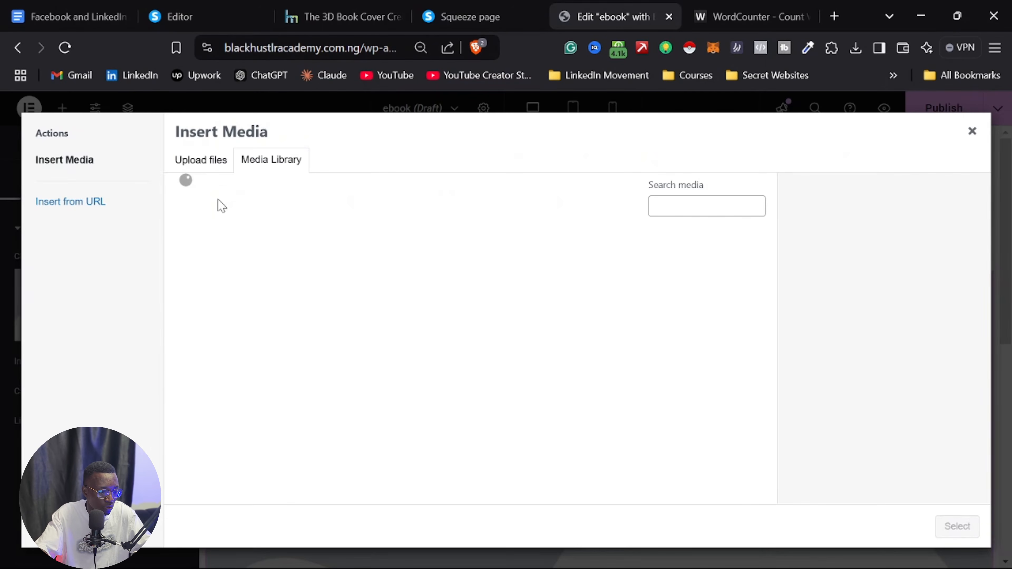
scroll(437, 339, down, 2)
scroll(374, 344, up, 2)
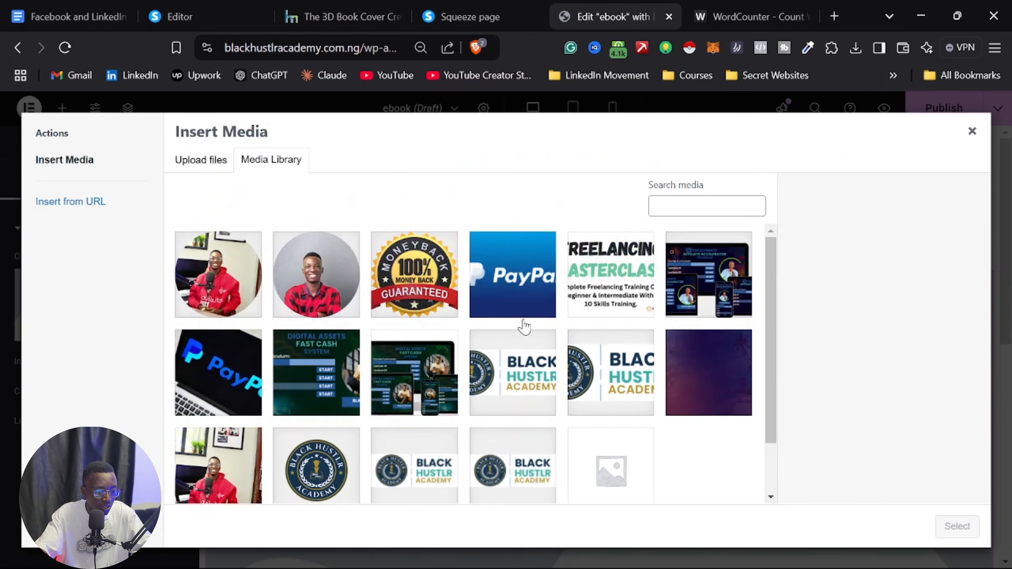
click(212, 176)
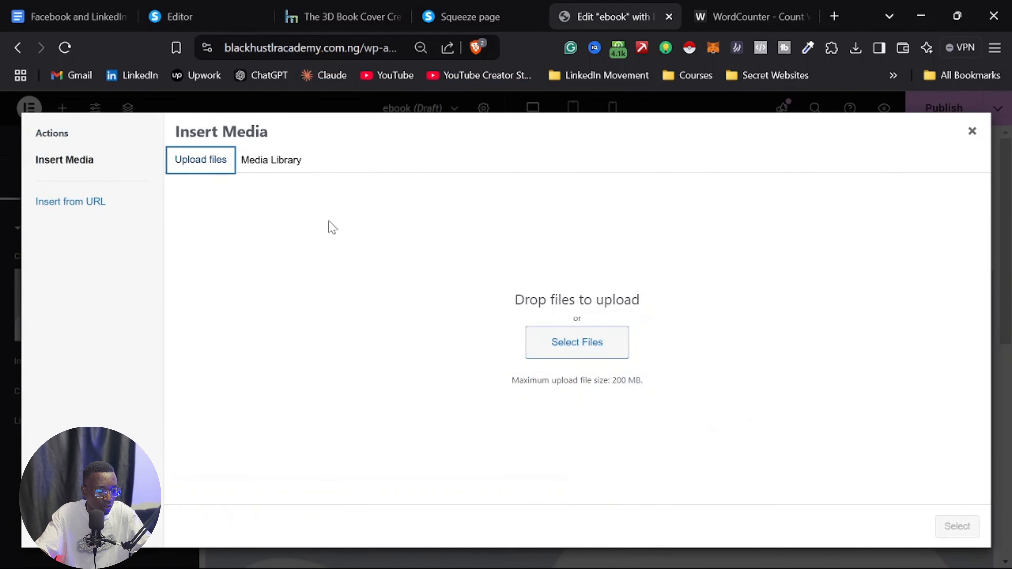
click(573, 341)
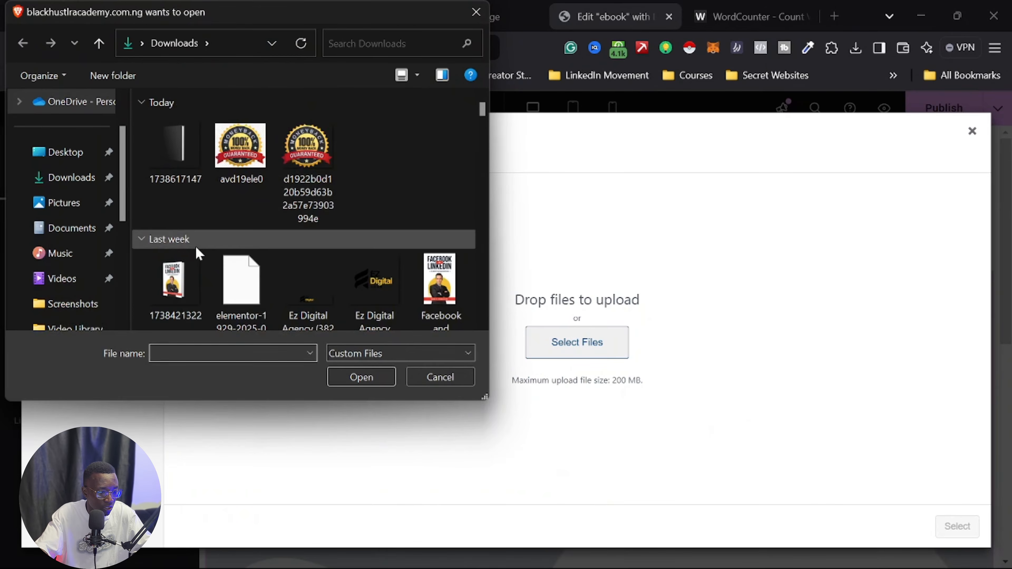
click(182, 288)
click(359, 379)
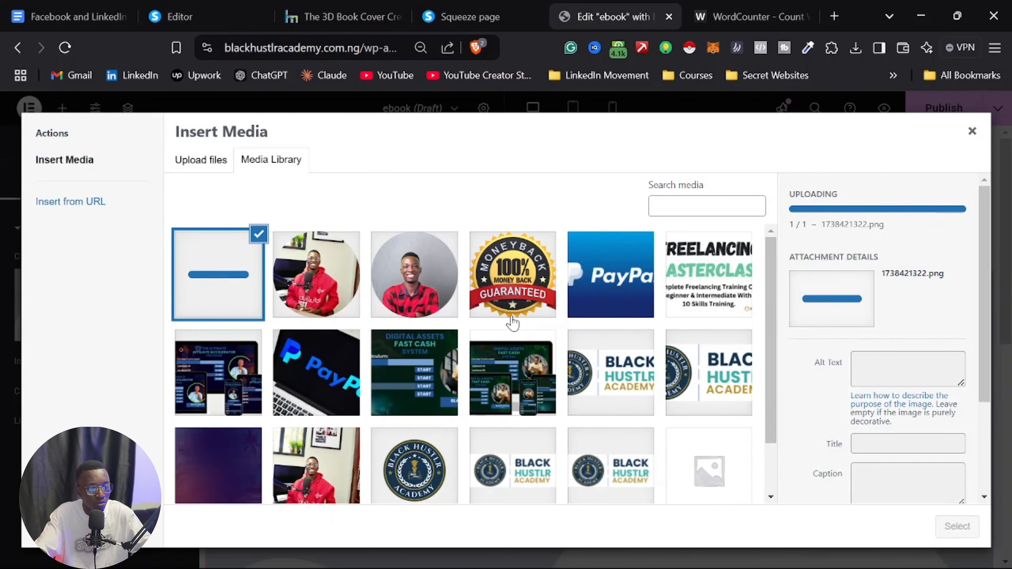
click(957, 527)
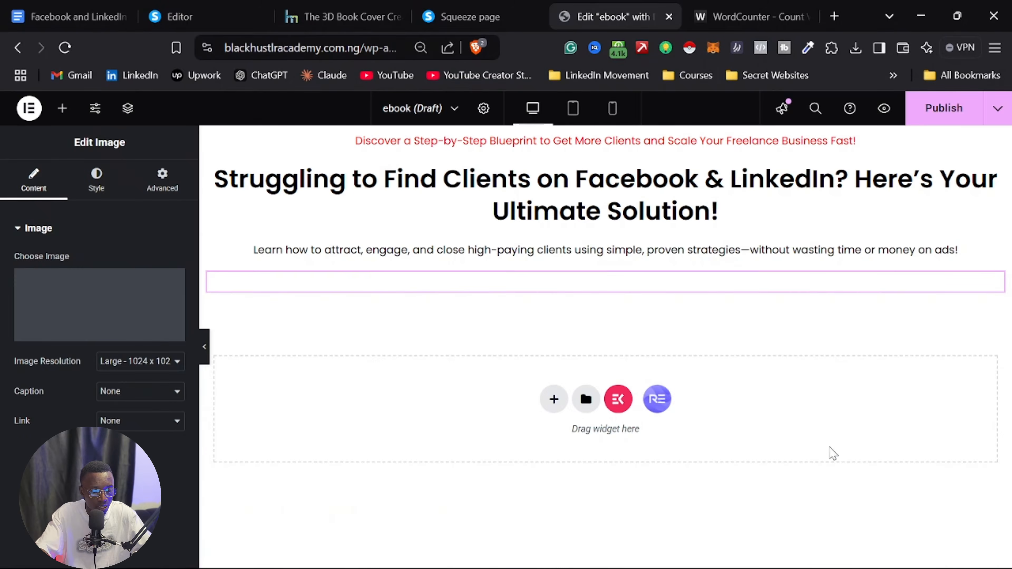
scroll(571, 353, down, 5)
scroll(571, 353, up, 5)
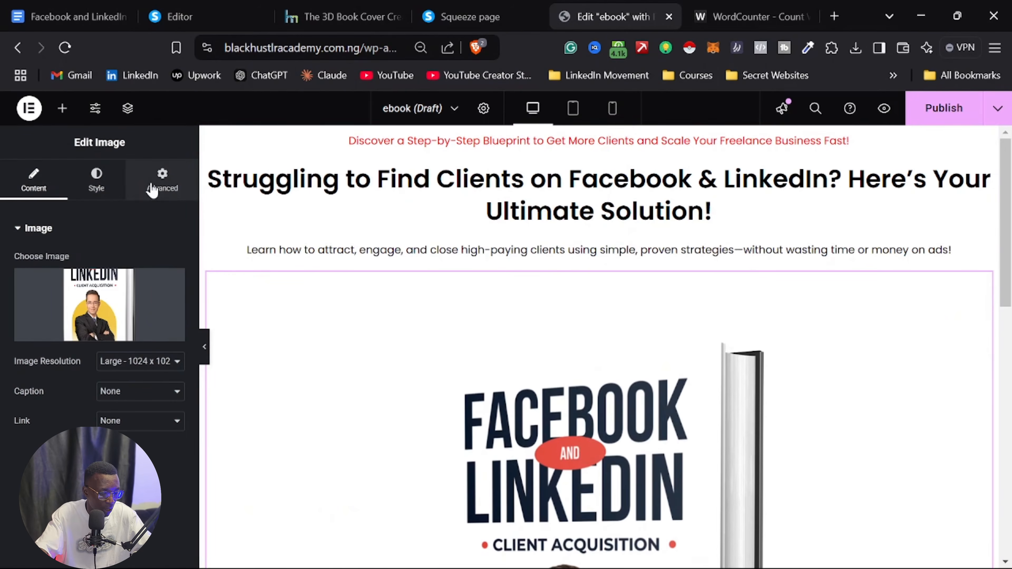
Step: Try a custom layout width of 50% for the book cover Image widget
click(156, 195)
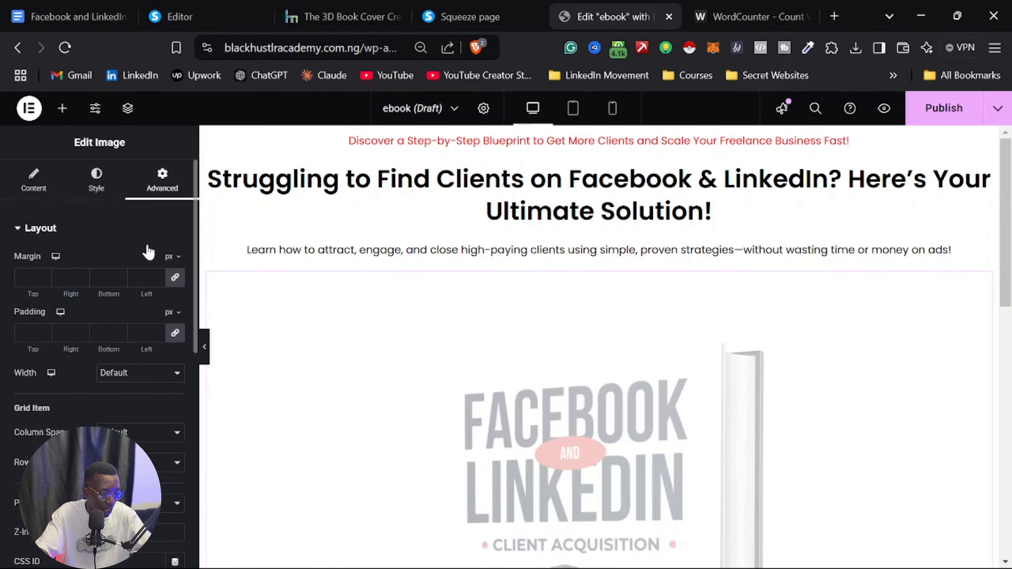
click(152, 381)
click(143, 448)
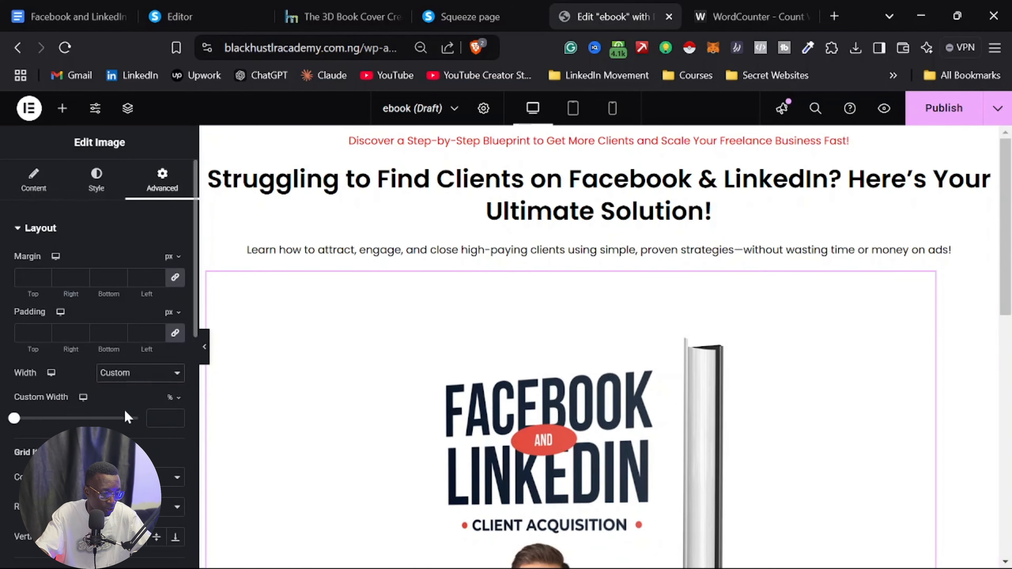
drag(16, 420, 68, 417)
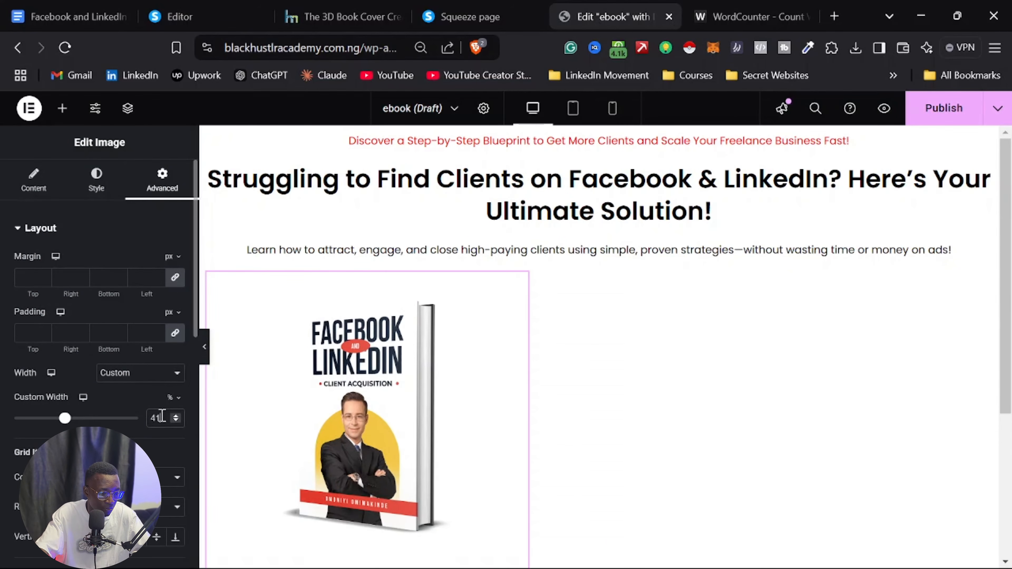
text(59)
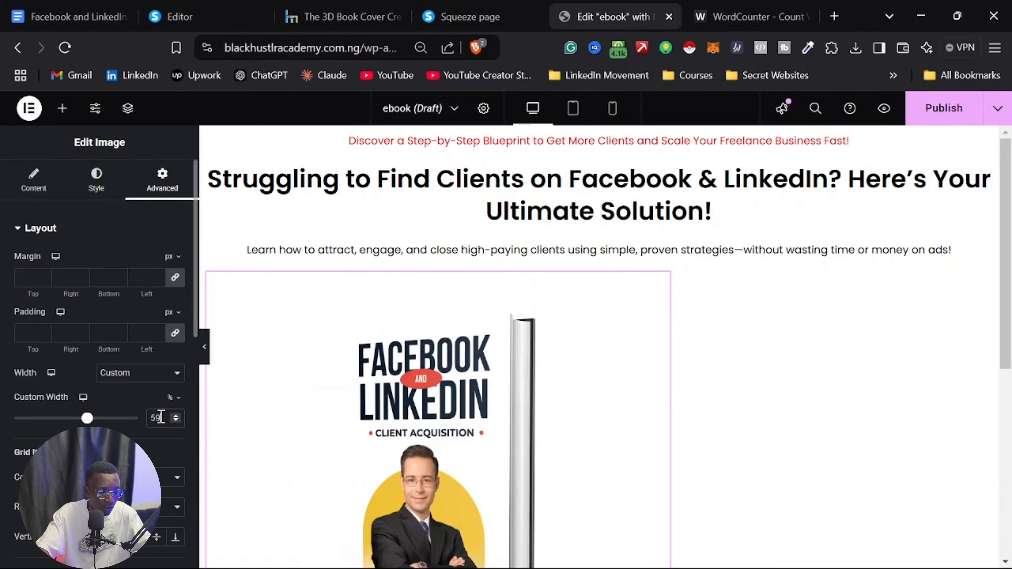
key(BackSpace)
text(0)
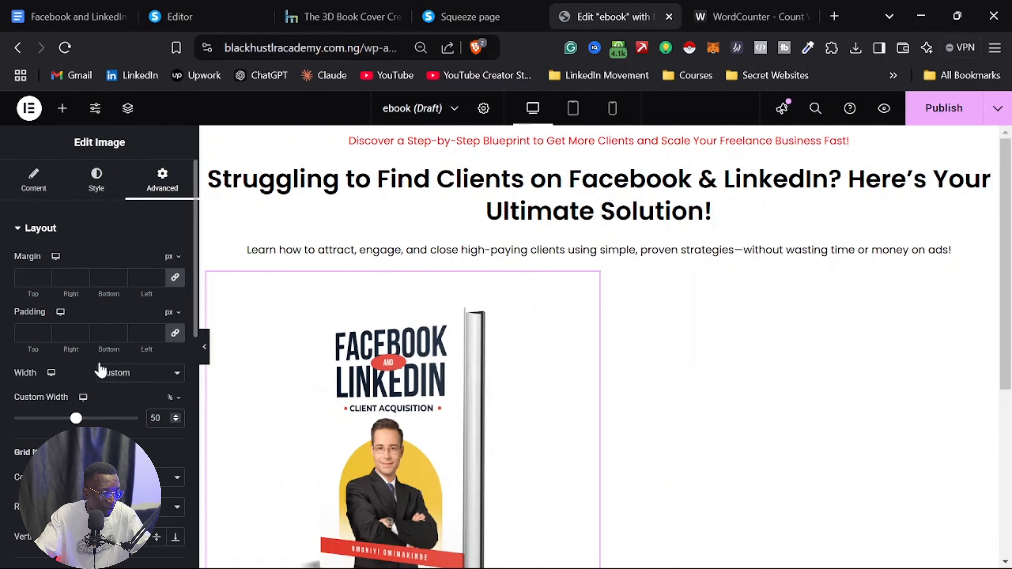
Step: Reset the book cover Image widget's layout width to Default
click(96, 179)
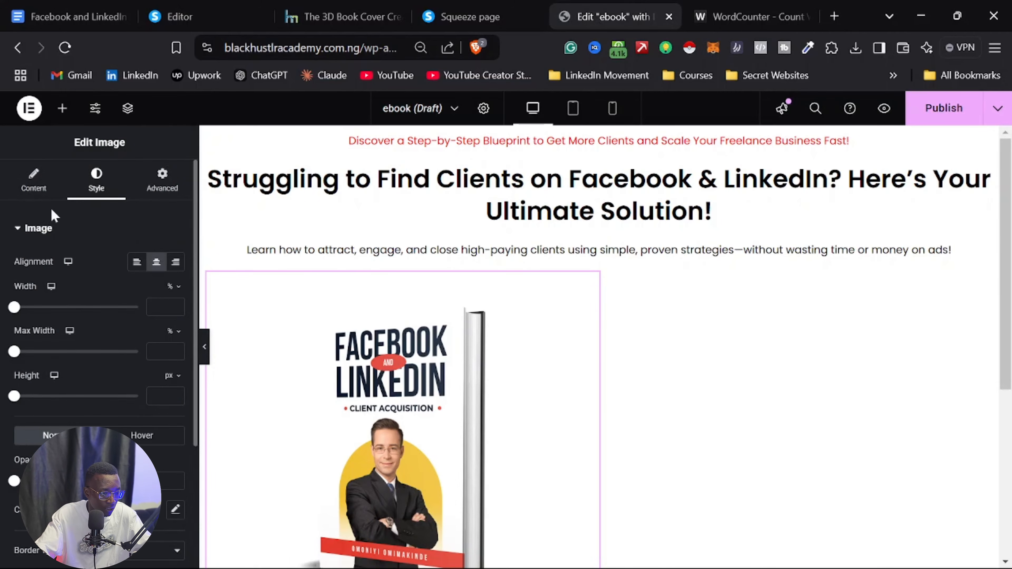
click(48, 196)
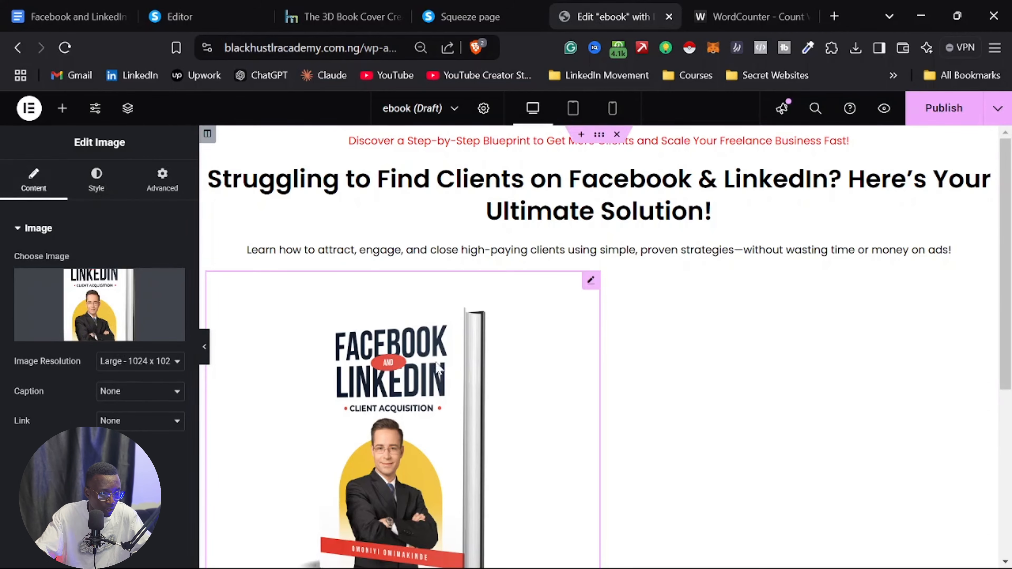
scroll(646, 319, down, 2)
scroll(570, 331, down, 3)
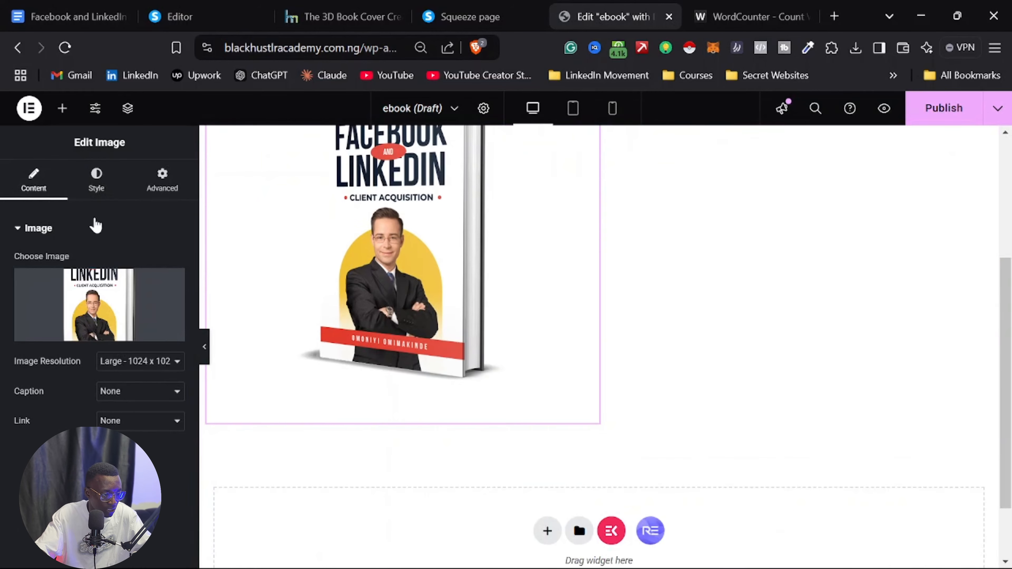
click(95, 182)
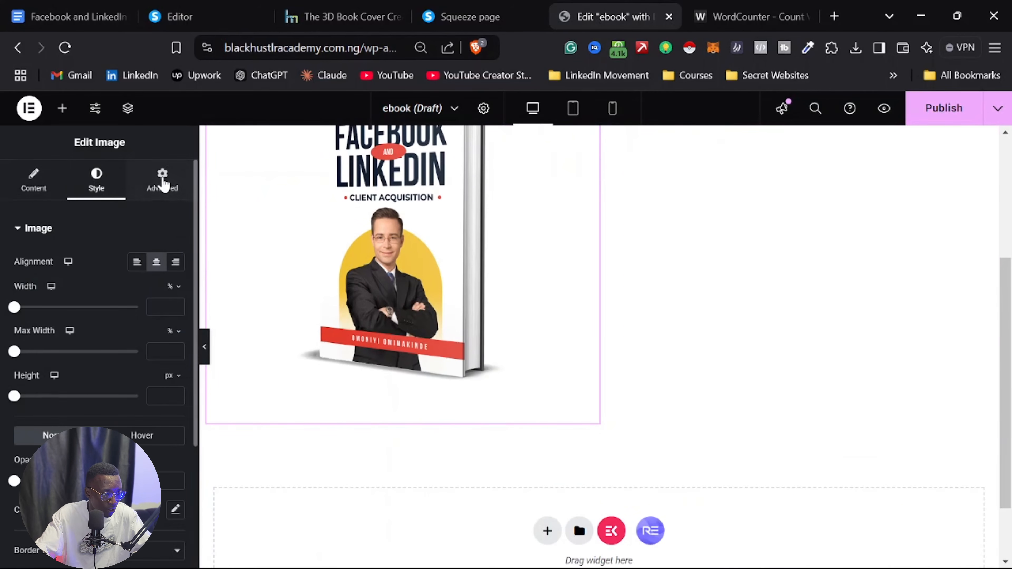
click(162, 180)
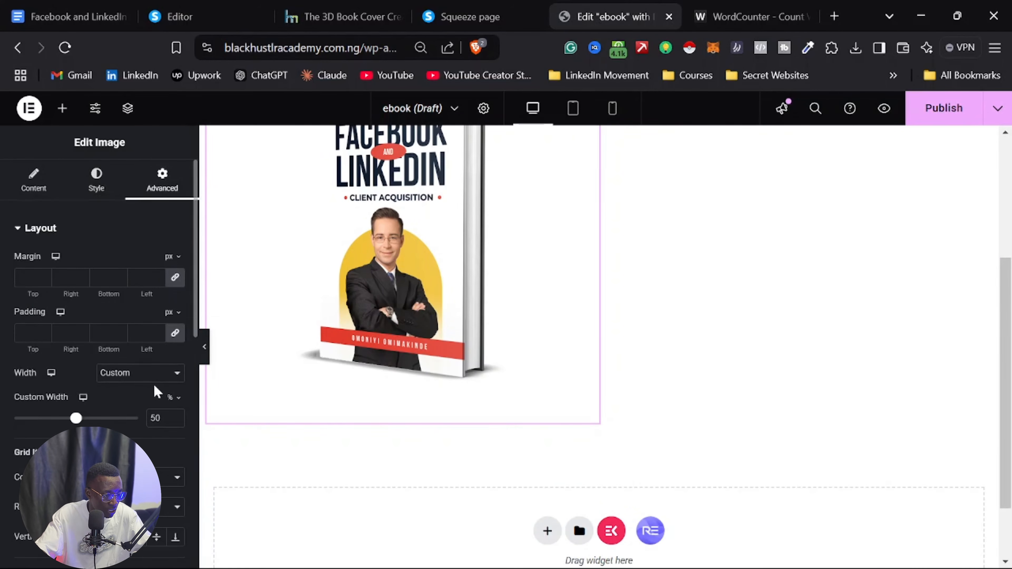
click(170, 381)
click(135, 391)
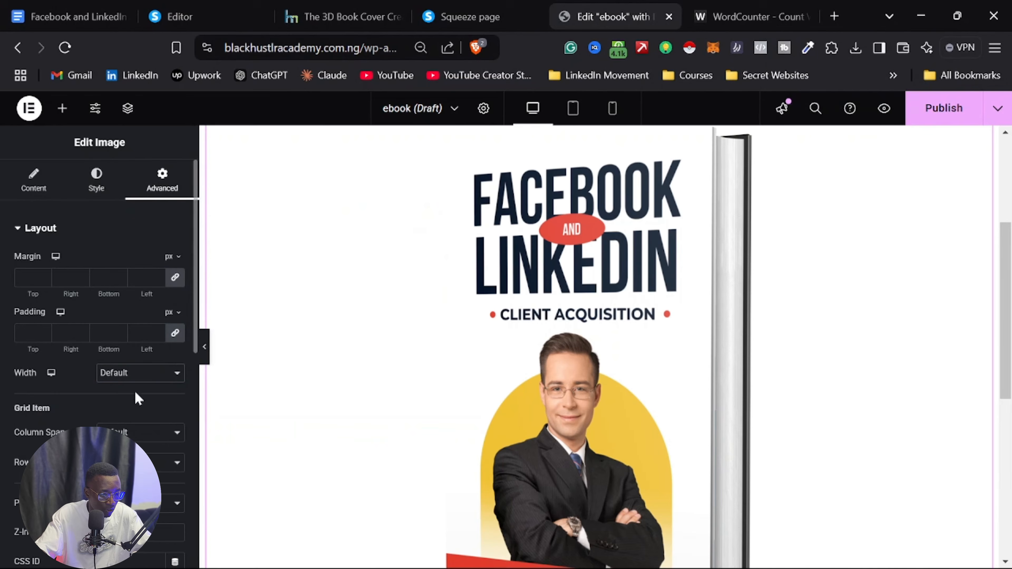
Step: Set the book cover image's own style width to 50% so it scales inside the full-width widget
scroll(532, 347, up, 5)
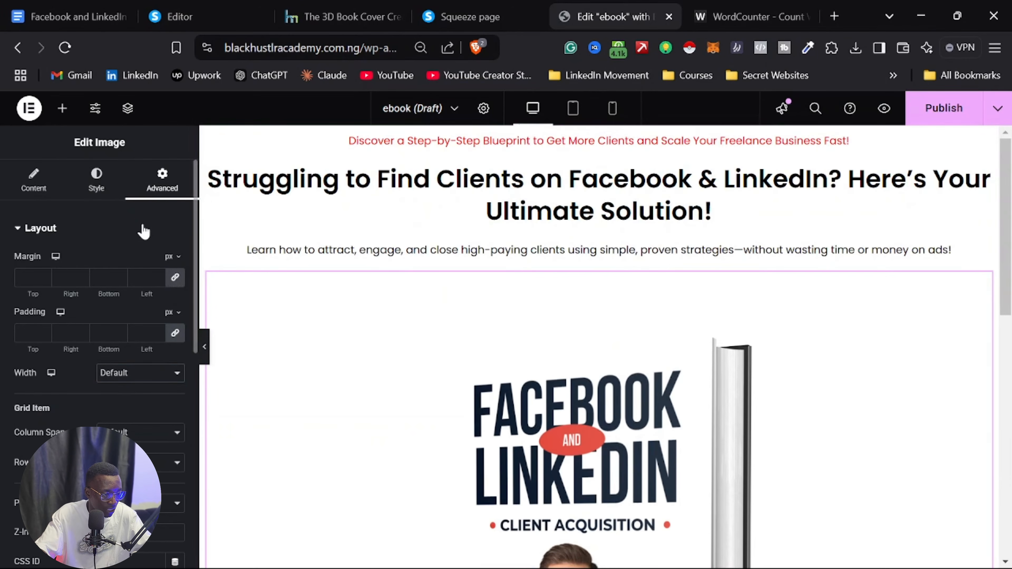
click(103, 195)
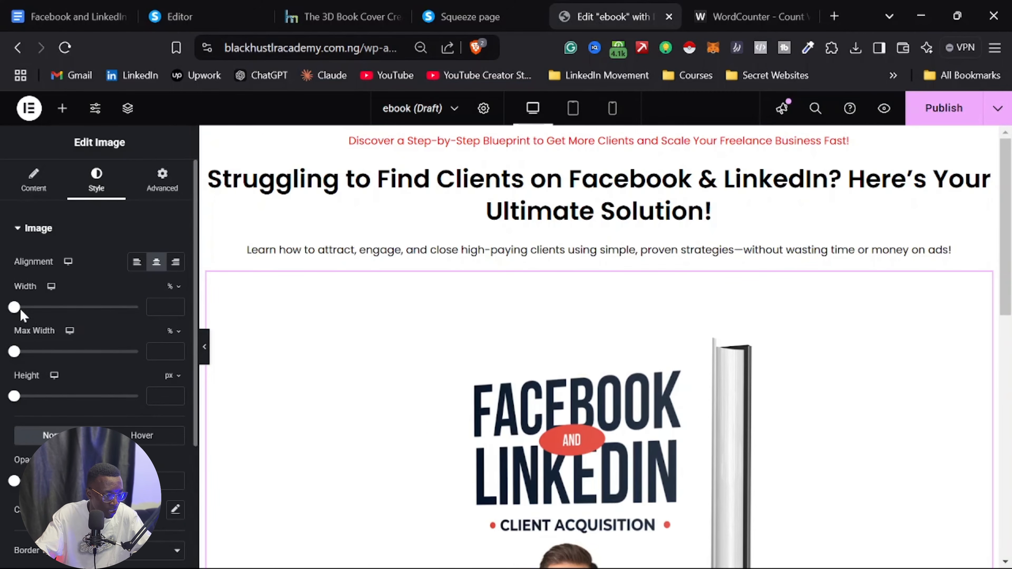
drag(18, 313, 75, 307)
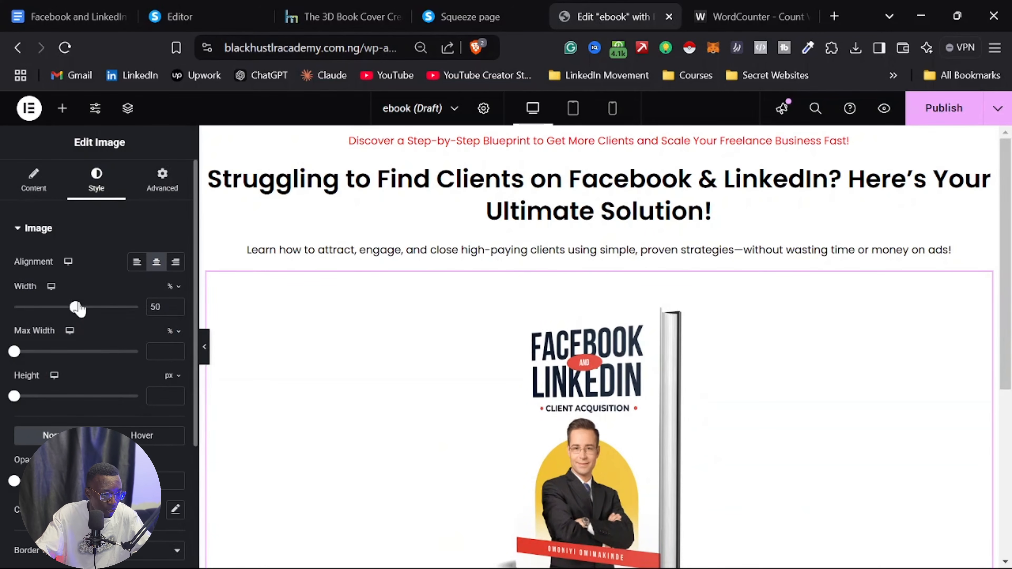
scroll(606, 319, down, 5)
scroll(610, 331, up, 3)
scroll(609, 331, up, 3)
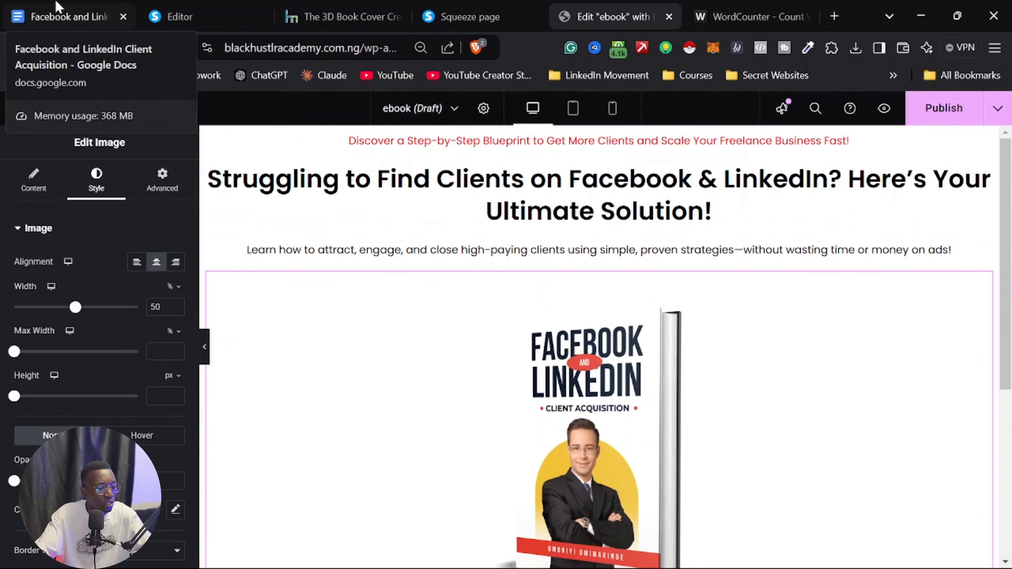
Step: In the Google Docs sales copy, select and copy the text from "So as a freelancer like me" through "so can YOU!"
click(76, 18)
scroll(403, 376, down, 5)
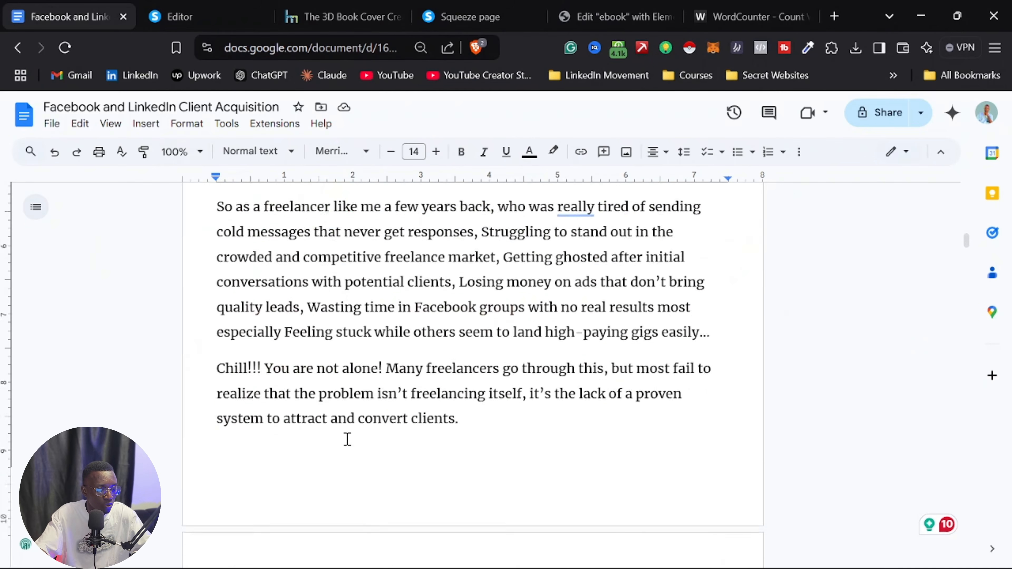
scroll(346, 436, up, 3)
click(221, 335)
drag(218, 331, 469, 419)
scroll(395, 248, down, 5)
scroll(538, 407, down, 3)
scroll(540, 402, down, 10)
scroll(522, 466, down, 9)
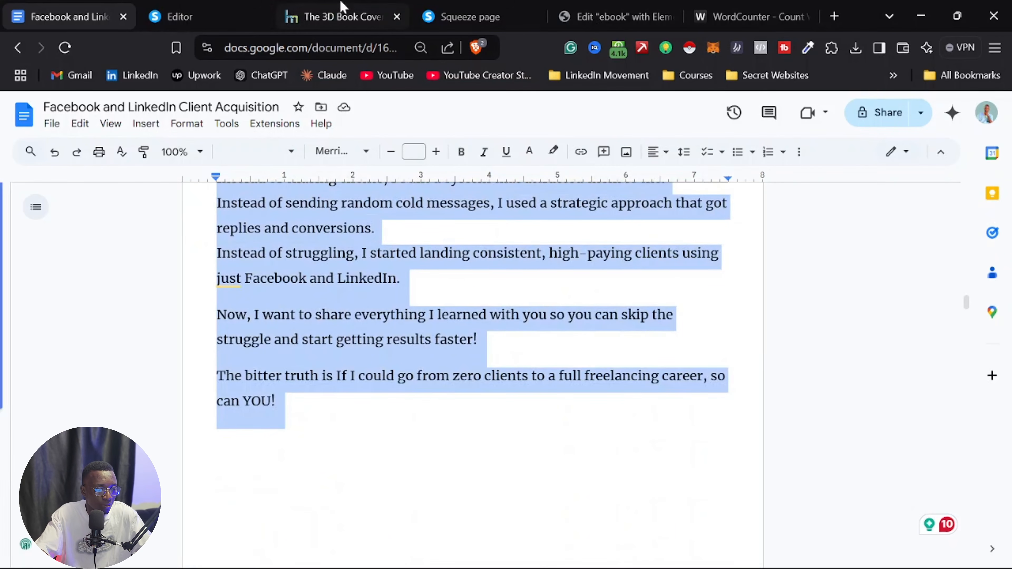
Step: Return to the Elementor ebook page and add a Text Editor widget directly below the book cover image
click(200, 18)
click(717, 16)
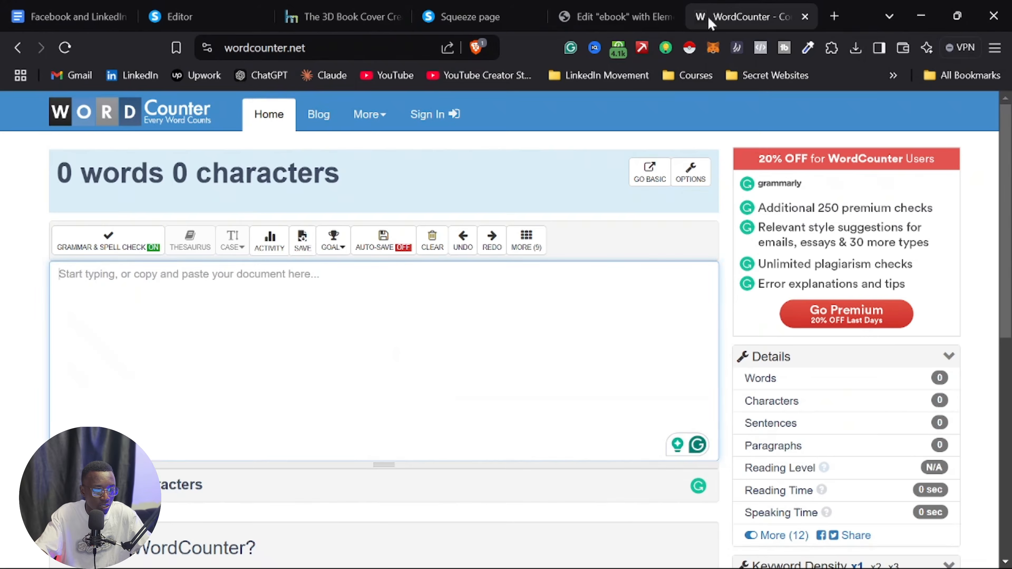
click(610, 16)
scroll(413, 339, down, 6)
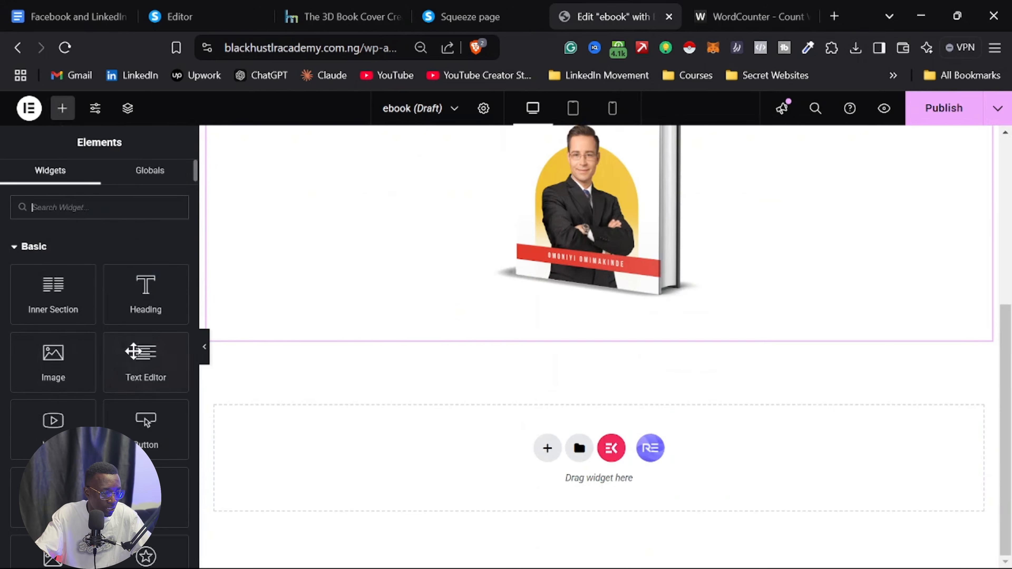
drag(136, 363, 362, 341)
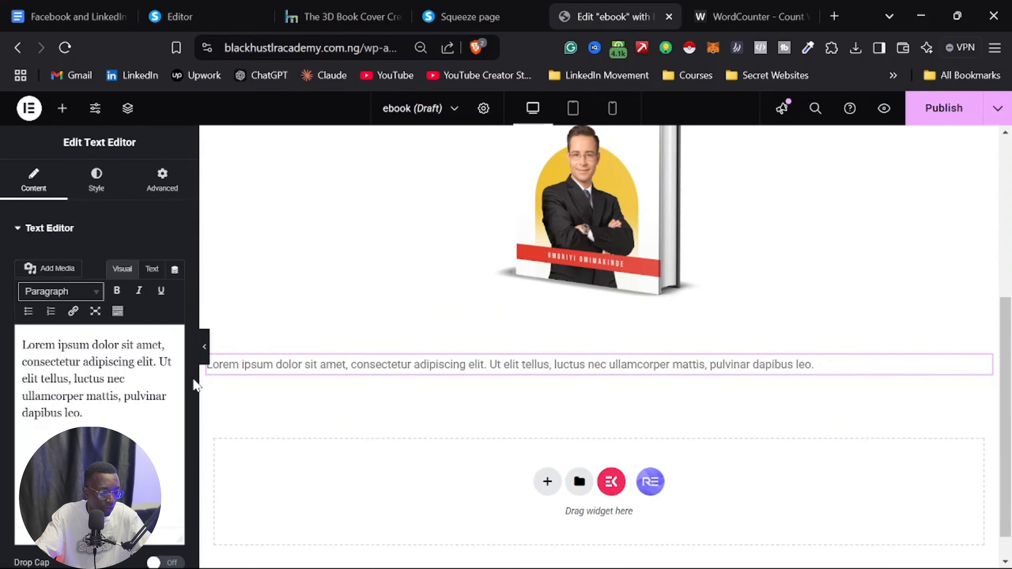
Step: Replace the placeholder text in the new Text Editor widget with the copied sales copy
key(ctrl+a)
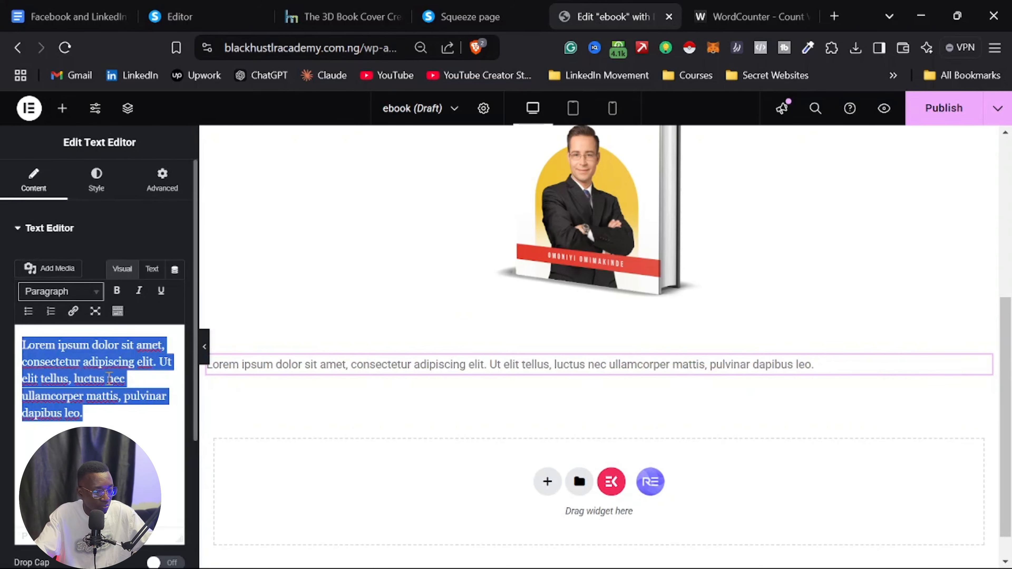
key(ctrl+v)
scroll(112, 420, up, 10)
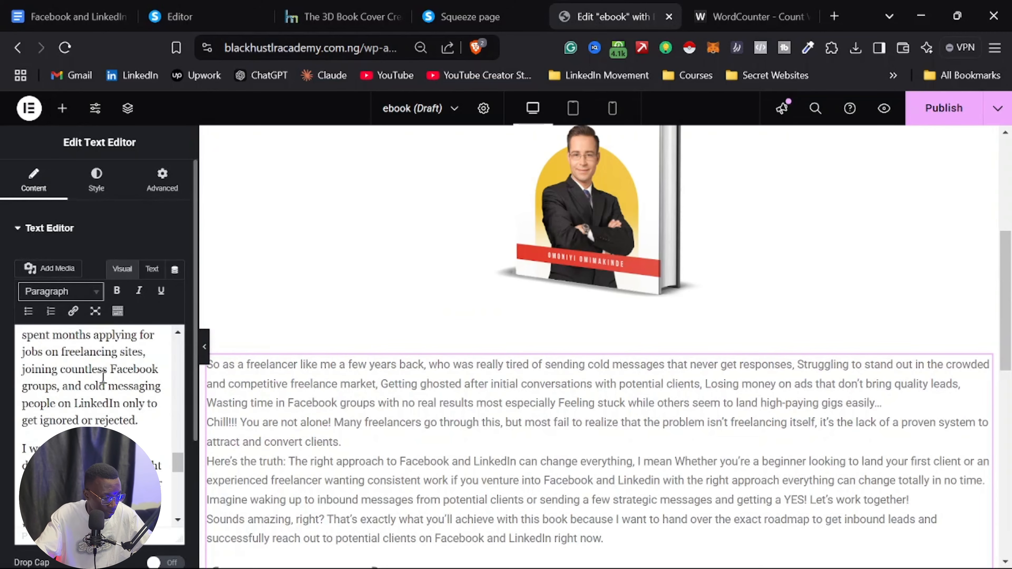
scroll(284, 397, down, 10)
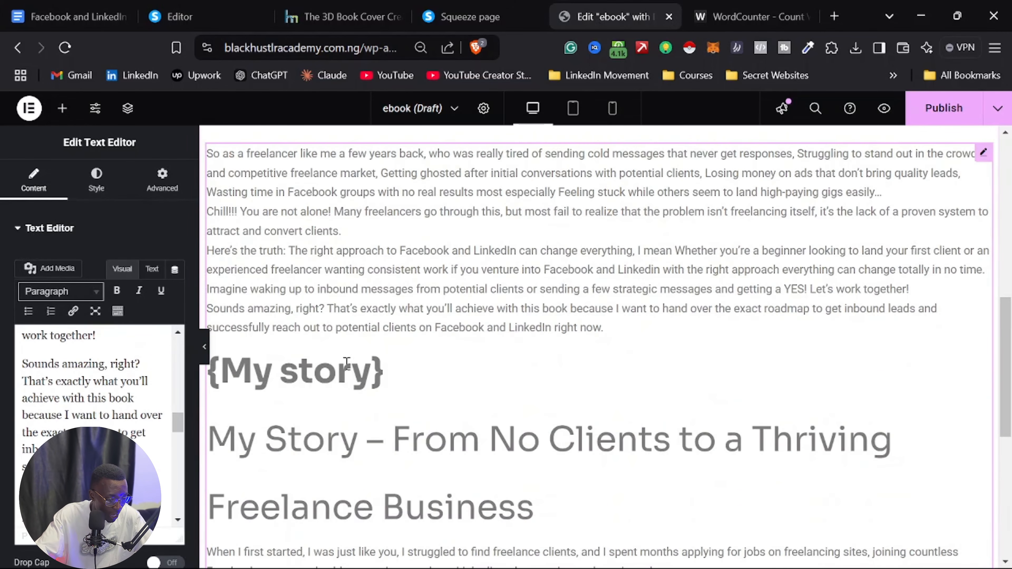
Step: Insert blank lines before the paragraphs starting "Chill!!!", "Here's the truth" and "Imagine waking up" in the pasted text
scroll(92, 407, up, 5)
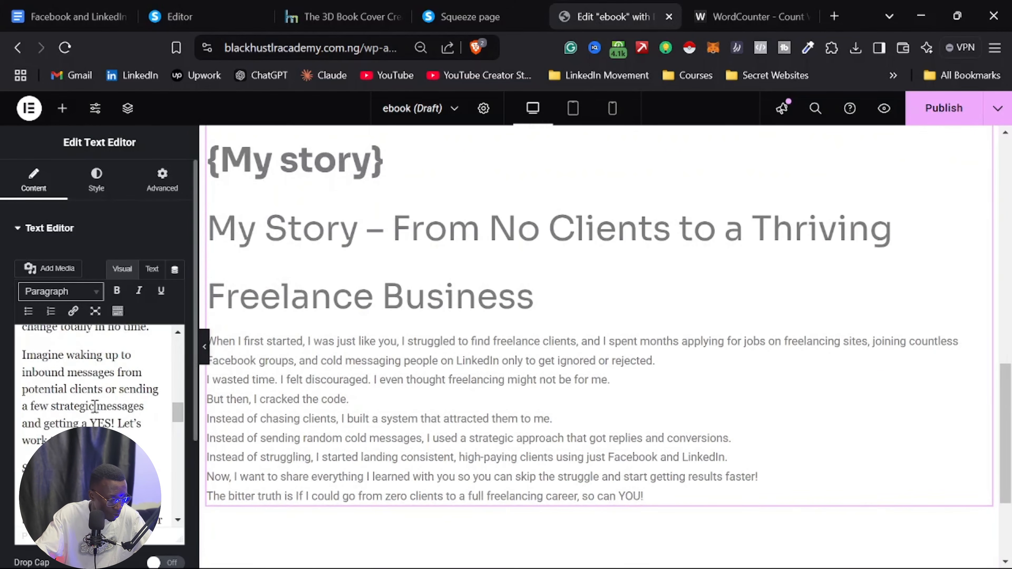
scroll(91, 421, up, 5)
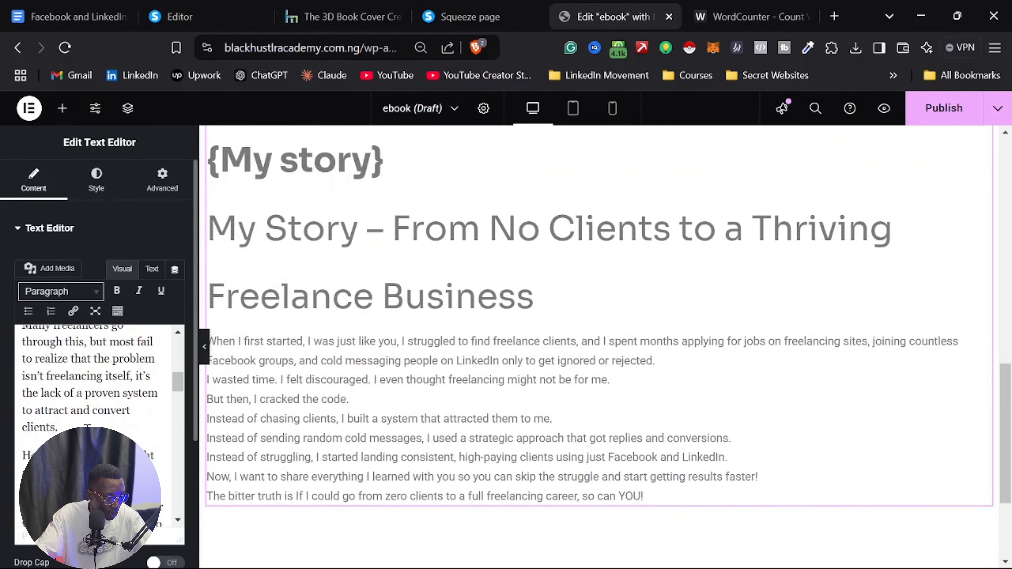
scroll(85, 420, up, 3)
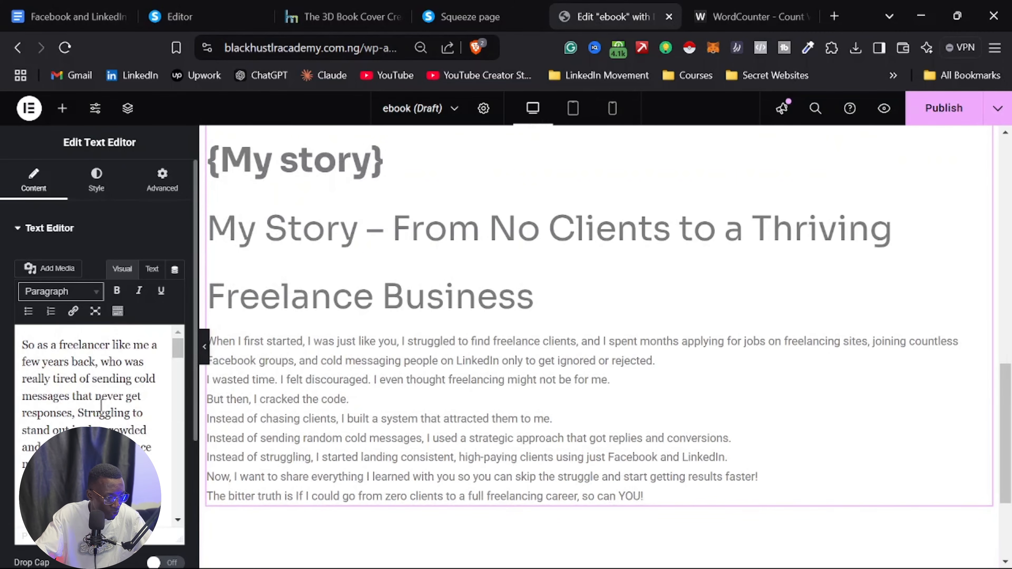
scroll(284, 381, up, 6)
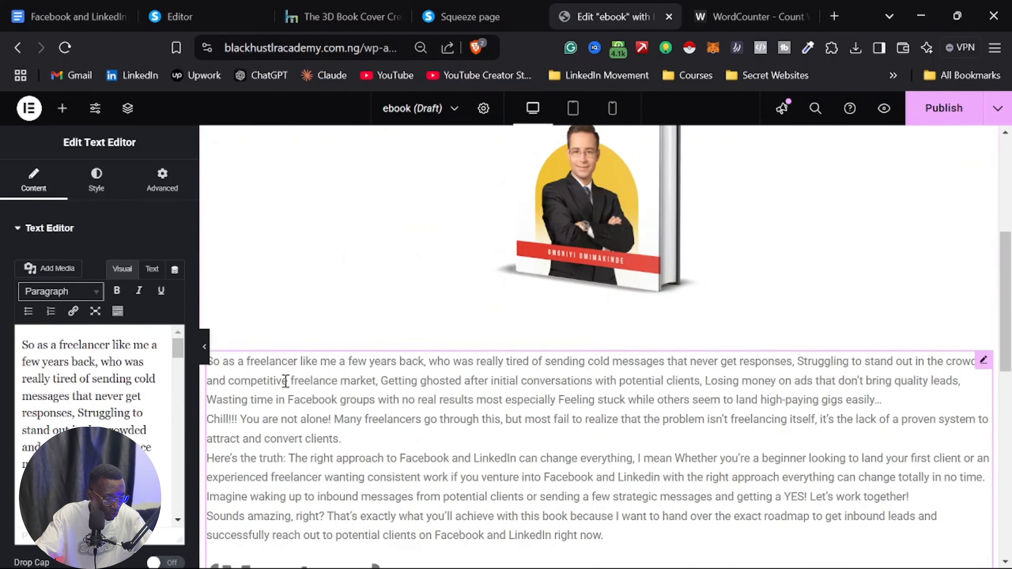
scroll(107, 419, down, 5)
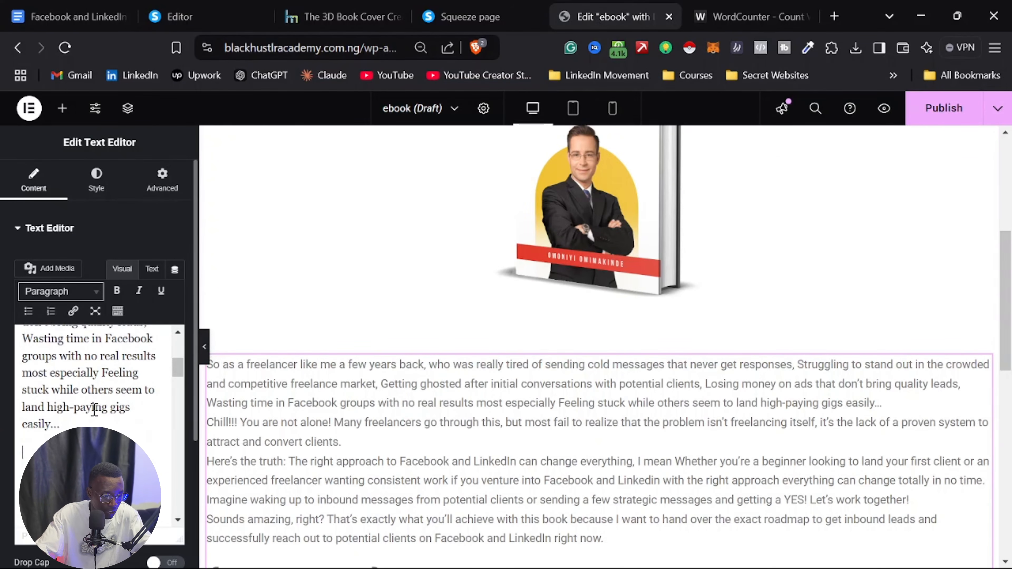
scroll(95, 410, down, 3)
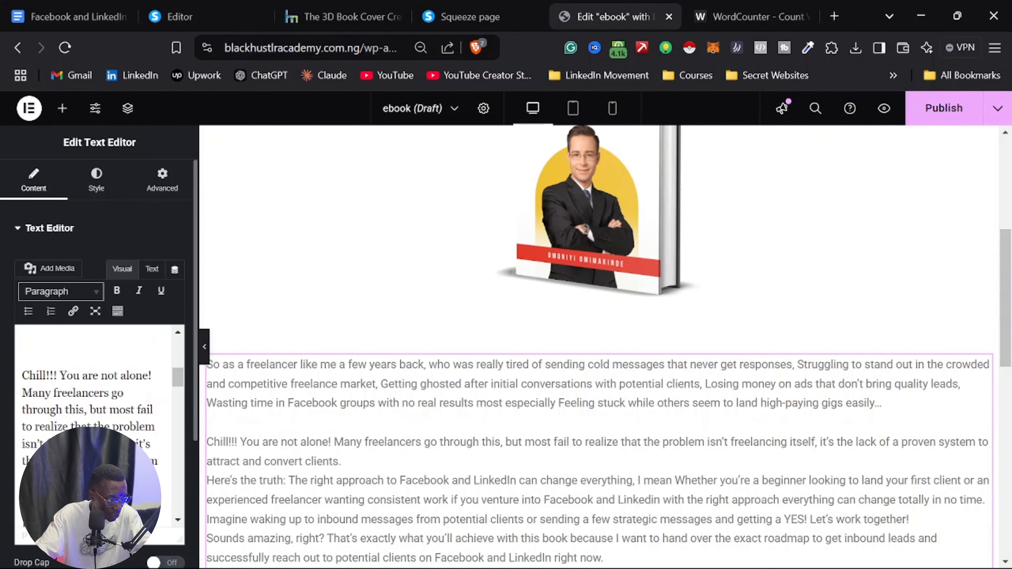
scroll(95, 419, down, 5)
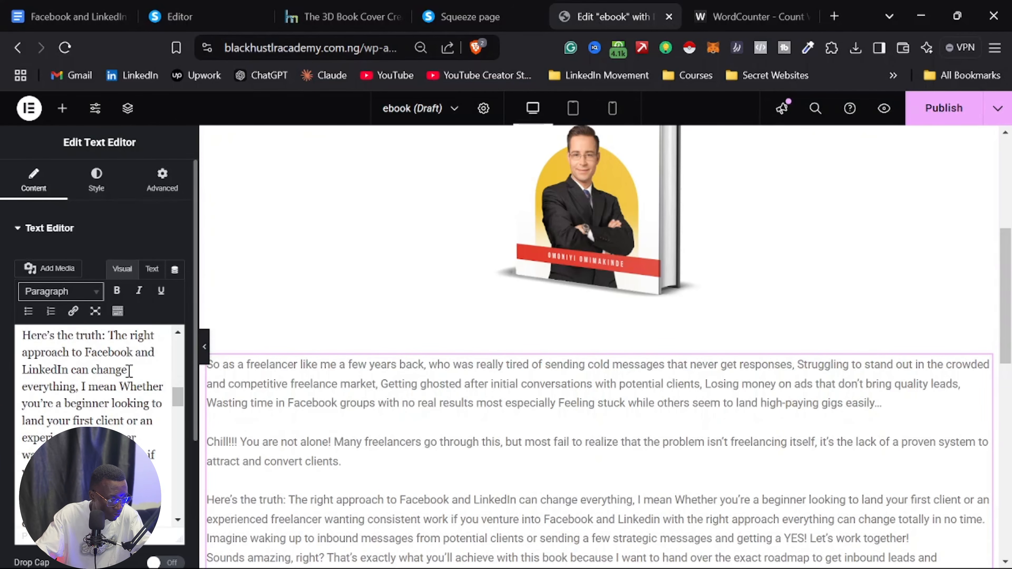
scroll(136, 399, down, 3)
click(154, 419)
key(Return)
scroll(147, 420, down, 3)
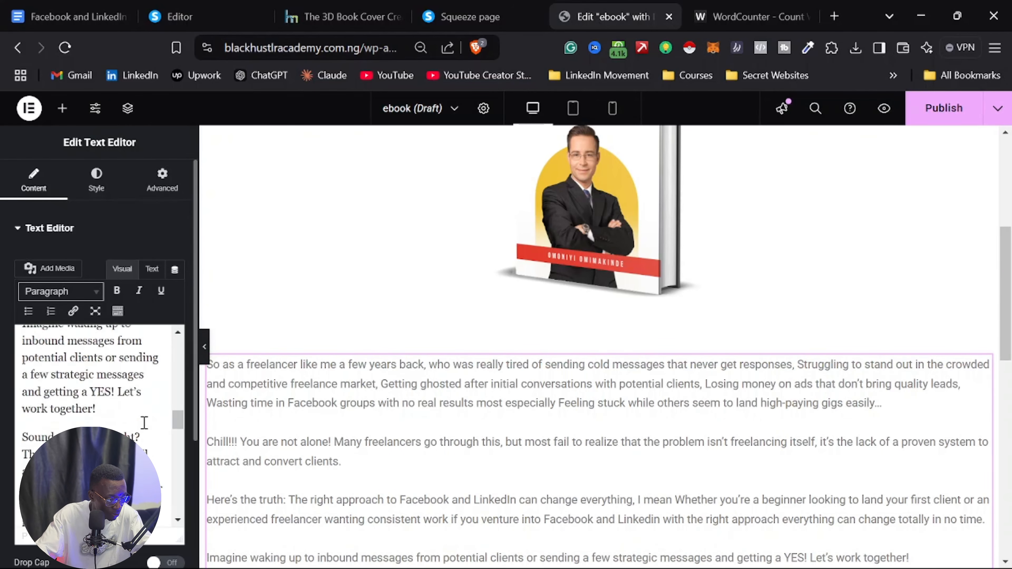
scroll(144, 422, down, 3)
scroll(116, 359, up, 5)
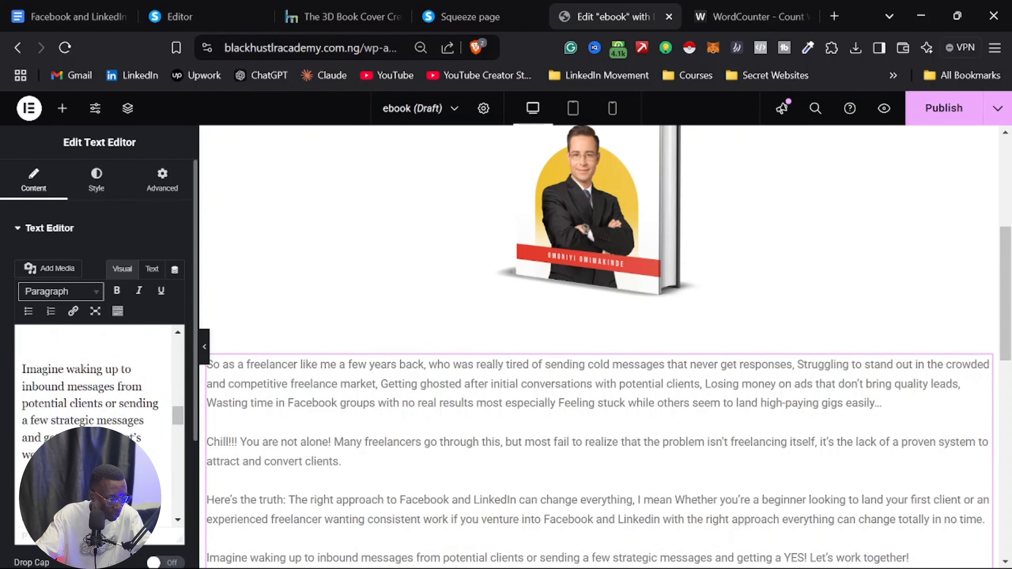
scroll(134, 437, down, 5)
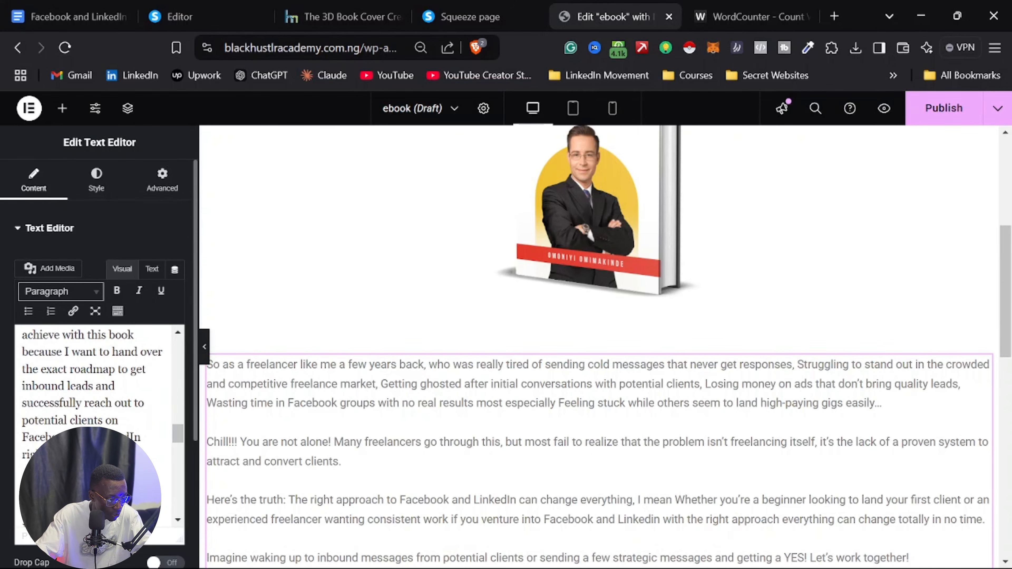
Step: Delete the heading "My Story – From No Clients to a Thriving Freelance Business" from the pasted text
scroll(100, 383, down, 5)
drag(89, 425, 35, 335)
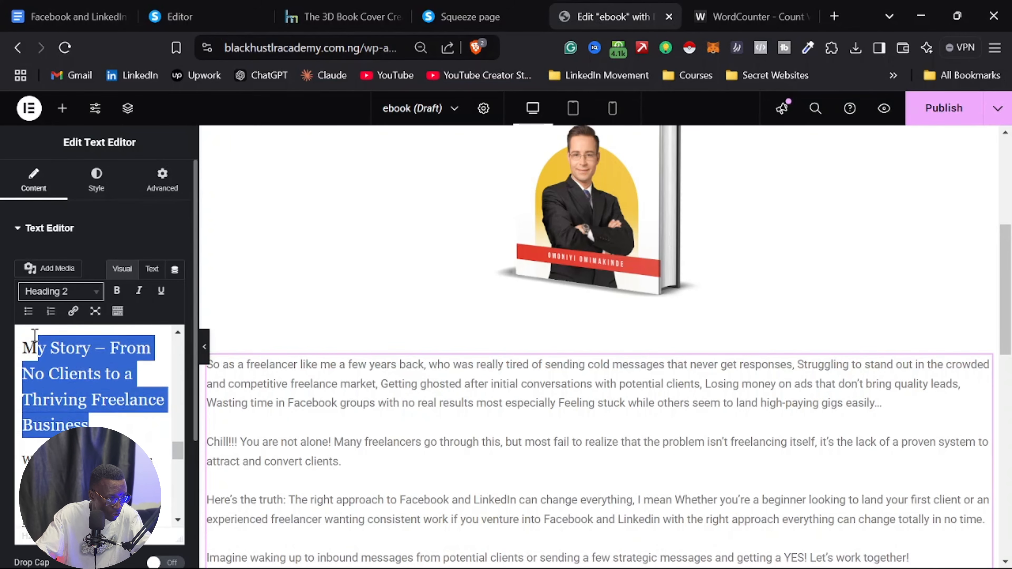
key(BackSpace)
scroll(80, 399, up, 3)
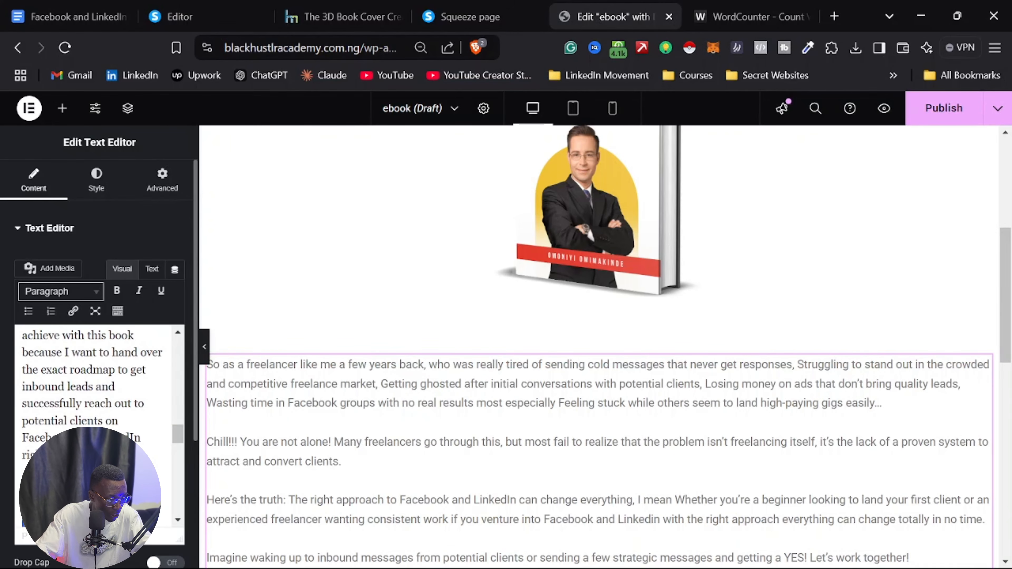
Step: Clear the leftover lines where the heading was deleted, leaving one blank line before the paragraph starting "When I first started"
drag(24, 483, 39, 454)
key(BackSpace)
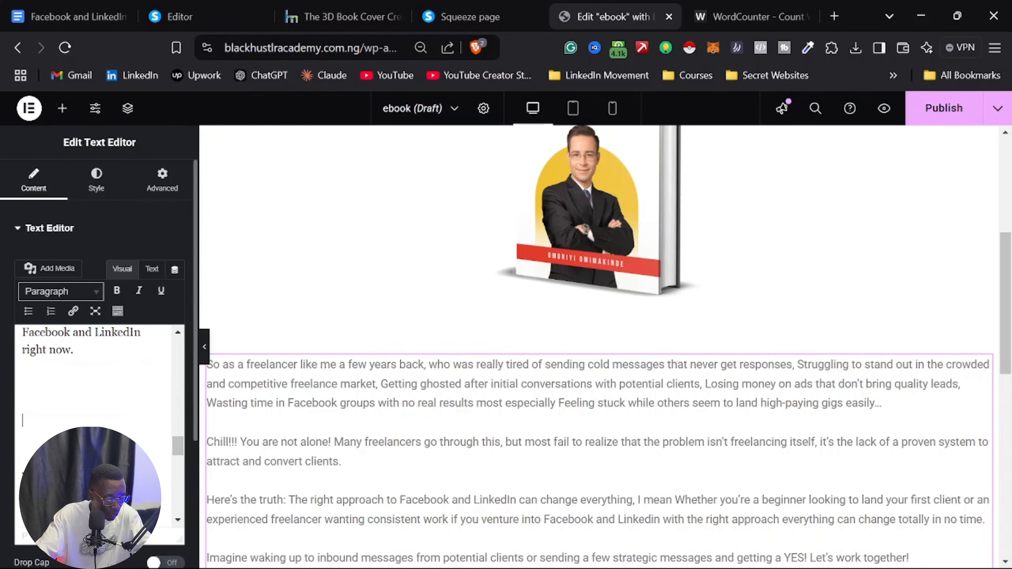
key(ctrl+v)
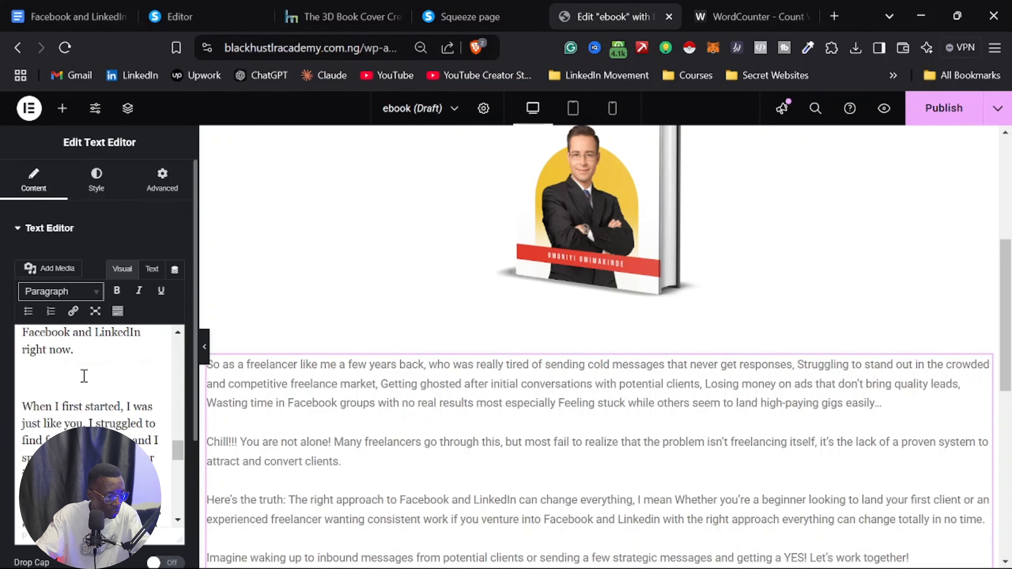
key(BackSpace)
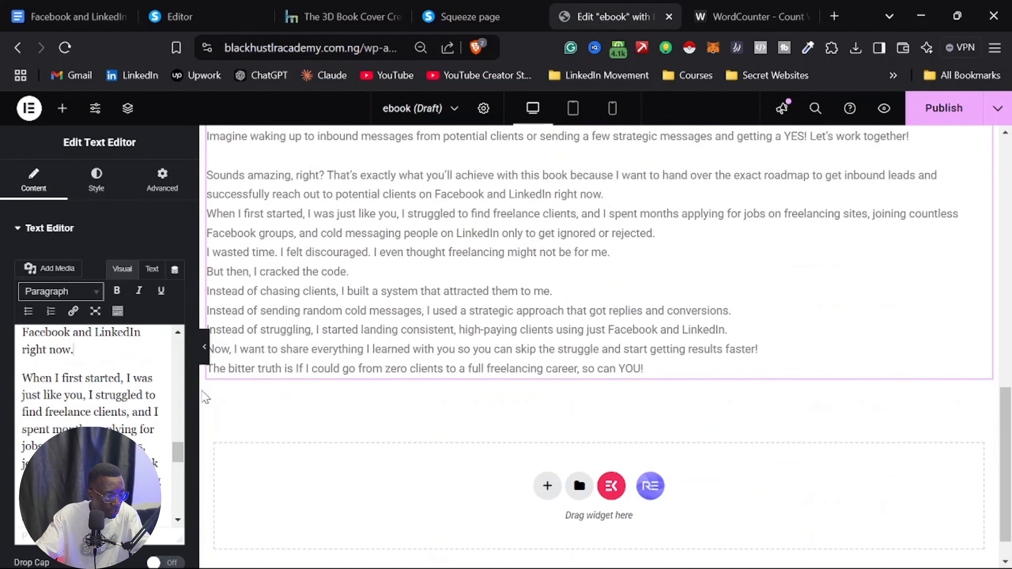
key(Return)
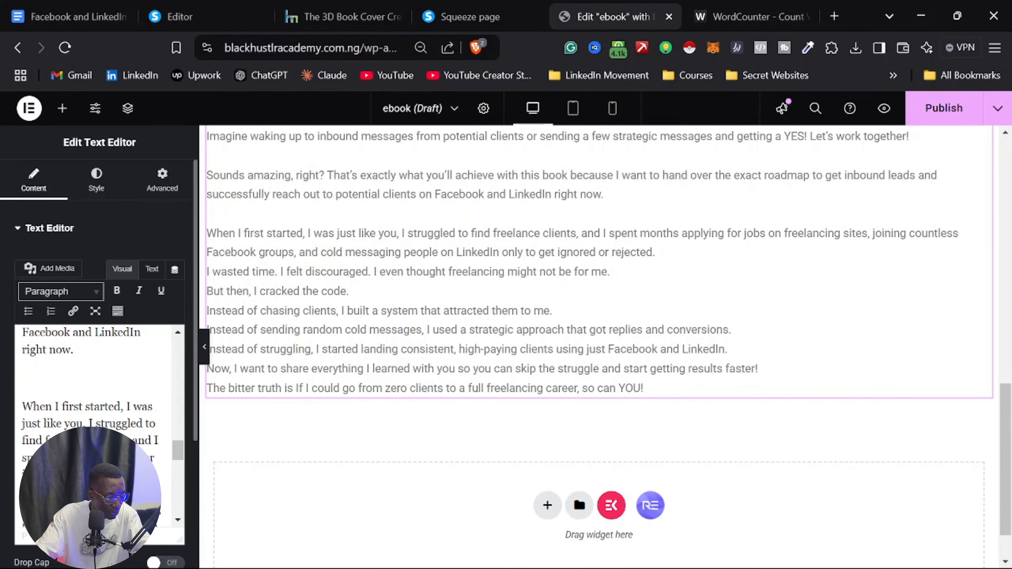
Step: Insert blank lines before the paragraphs starting "I wasted time", "But then", "Instead of chasing clients" and "Instead of sending random cold messages"
scroll(96, 399, down, 3)
click(143, 439)
key(Return)
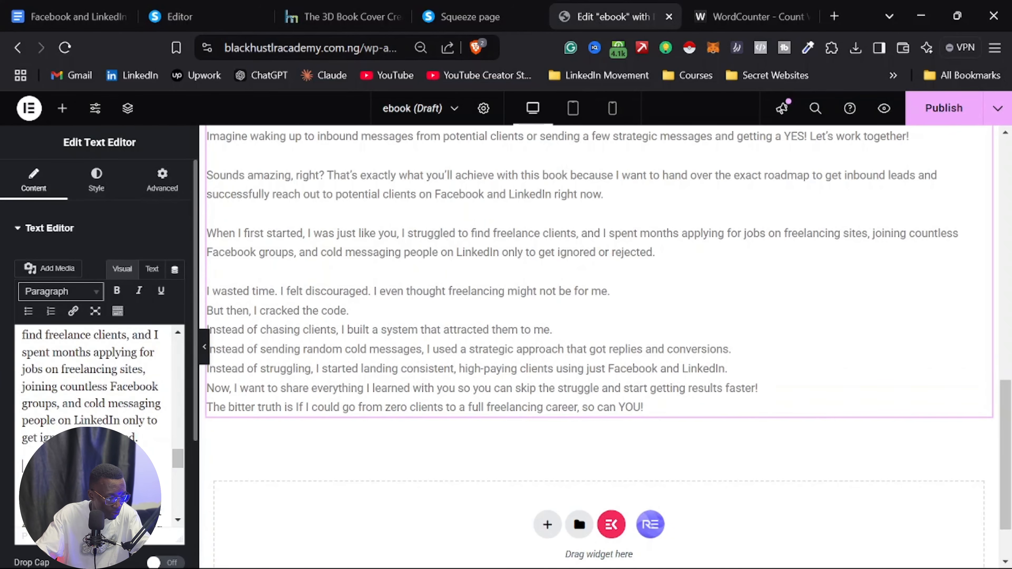
click(131, 439)
key(Return)
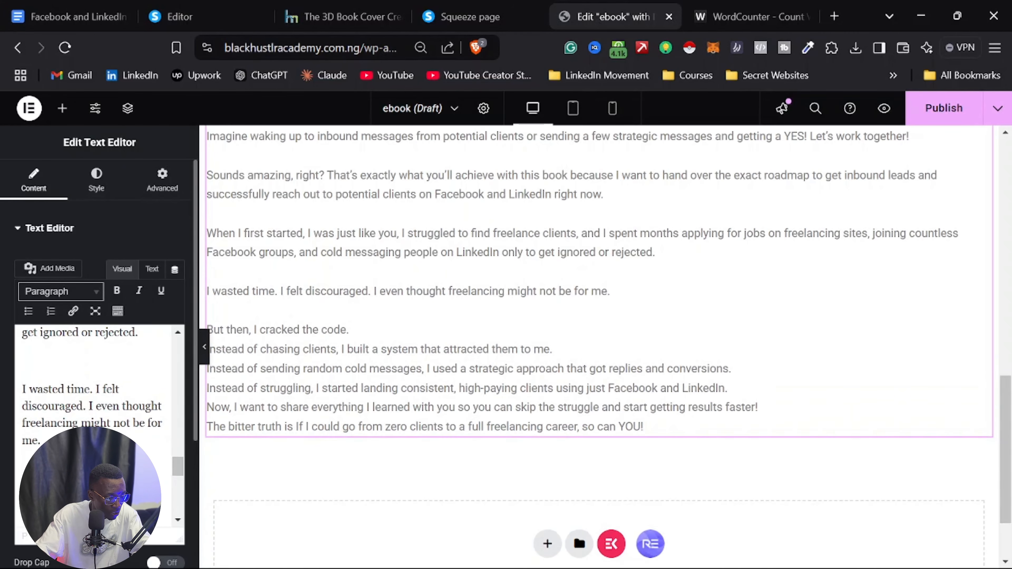
click(120, 514)
key(Return)
scroll(95, 439, down, 3)
click(103, 475)
key(Return)
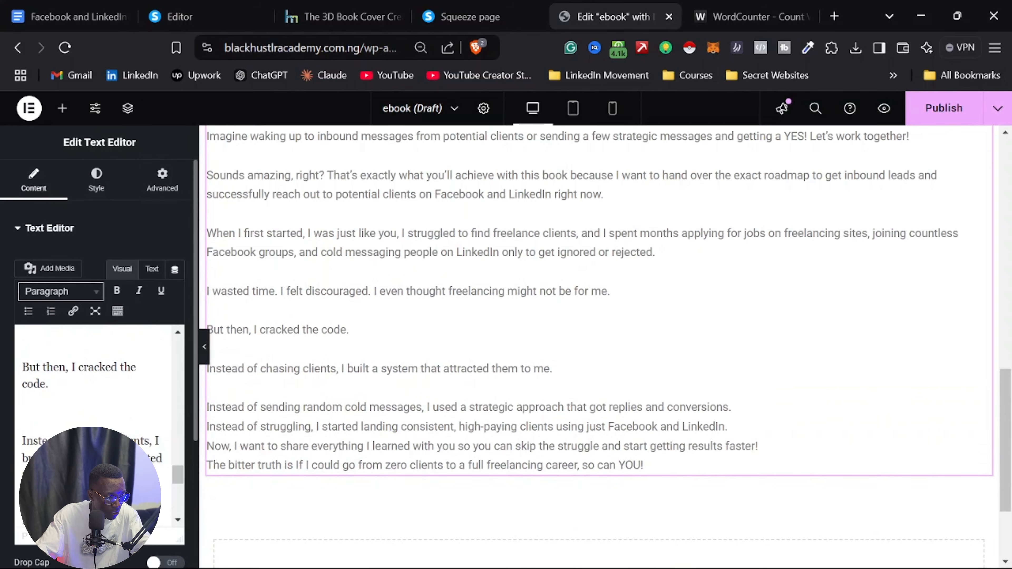
Step: Insert blank lines before the paragraphs starting "Now, I want to share" and "The bitter truth"
scroll(104, 476, down, 3)
click(100, 446)
key(Return)
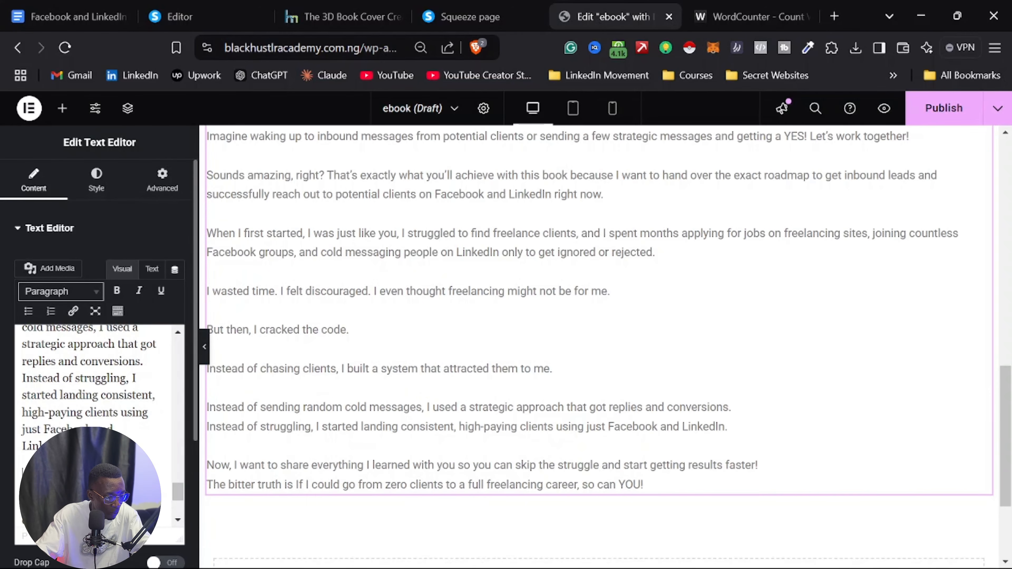
scroll(100, 447, down, 3)
click(91, 466)
key(Return)
scroll(120, 439, down, 2)
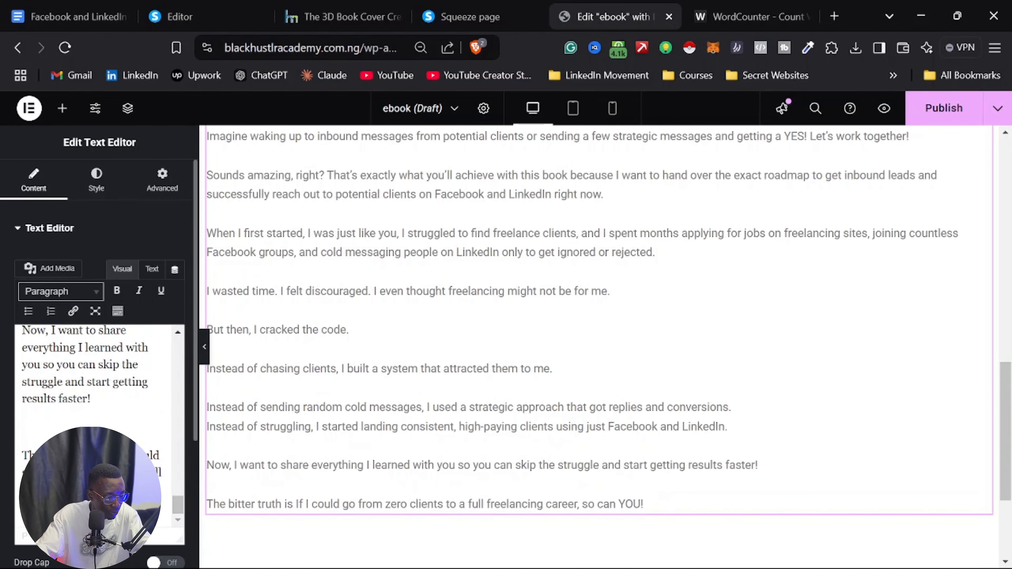
Step: Set the text color of the sales copy below the book cover to black
scroll(395, 335, up, 5)
scroll(395, 337, up, 2)
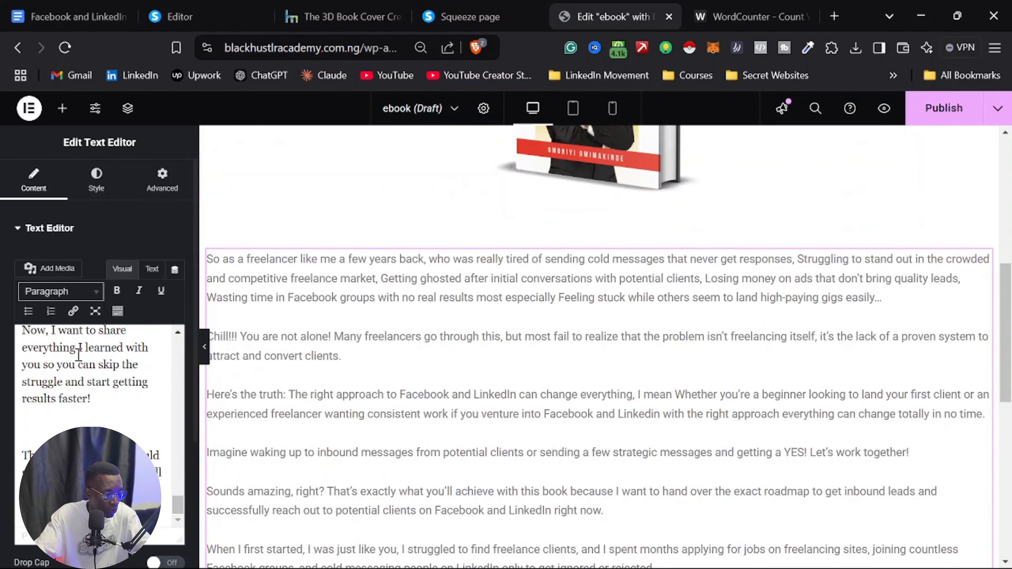
click(104, 192)
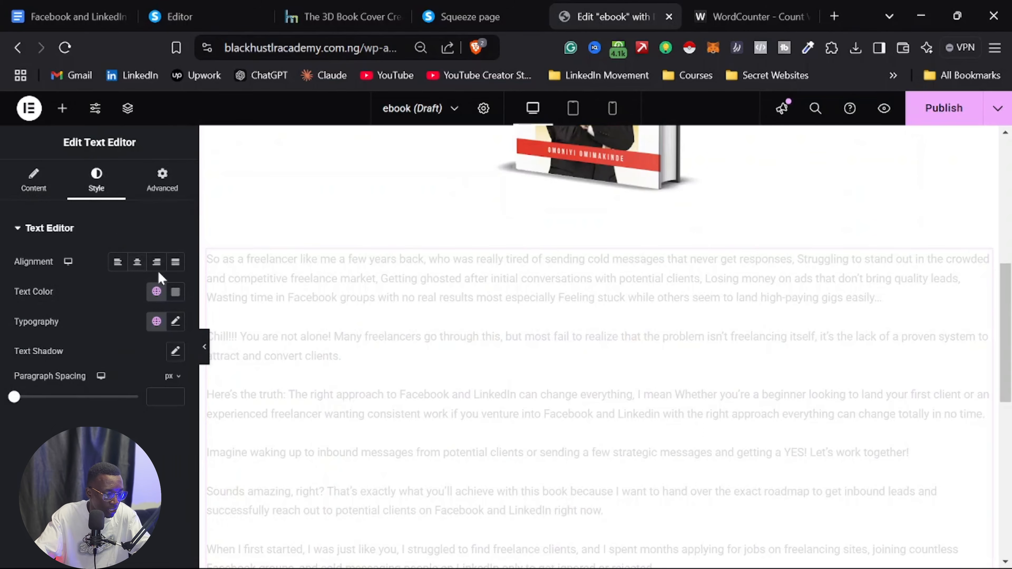
click(174, 297)
drag(160, 359, 123, 470)
click(72, 478)
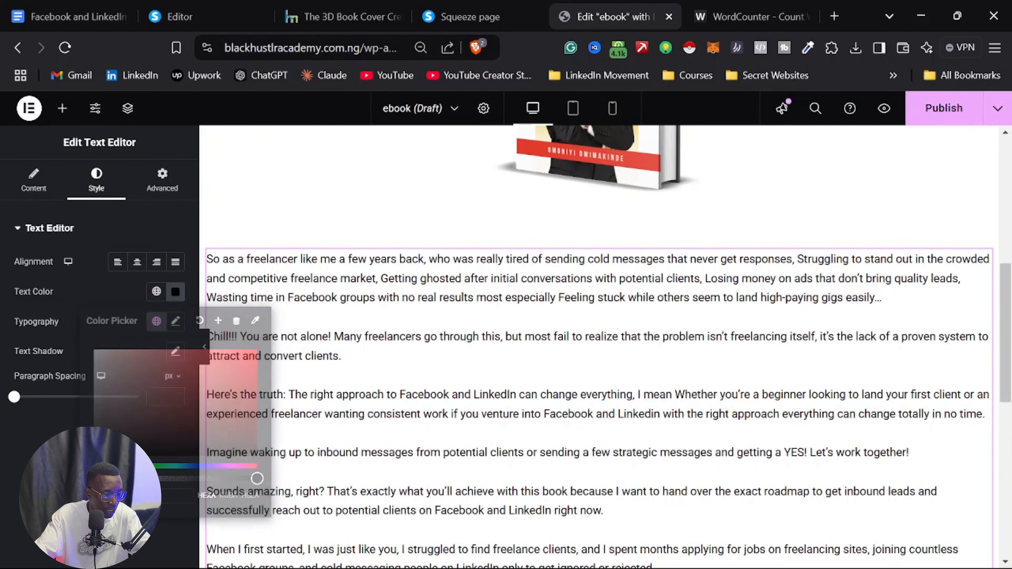
Step: Set the sales copy's font family to Poppins and its size to 18 px
click(175, 321)
click(134, 395)
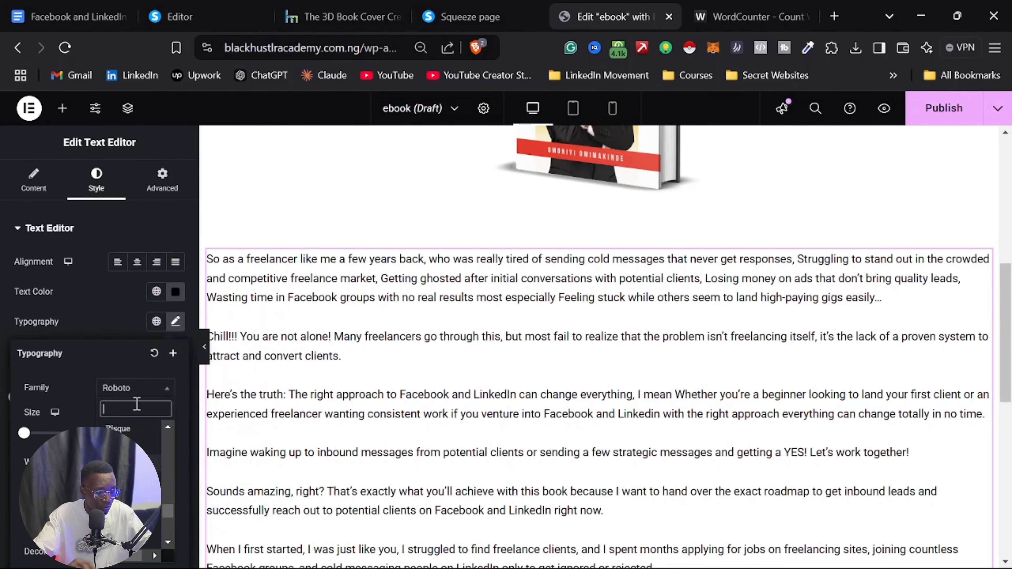
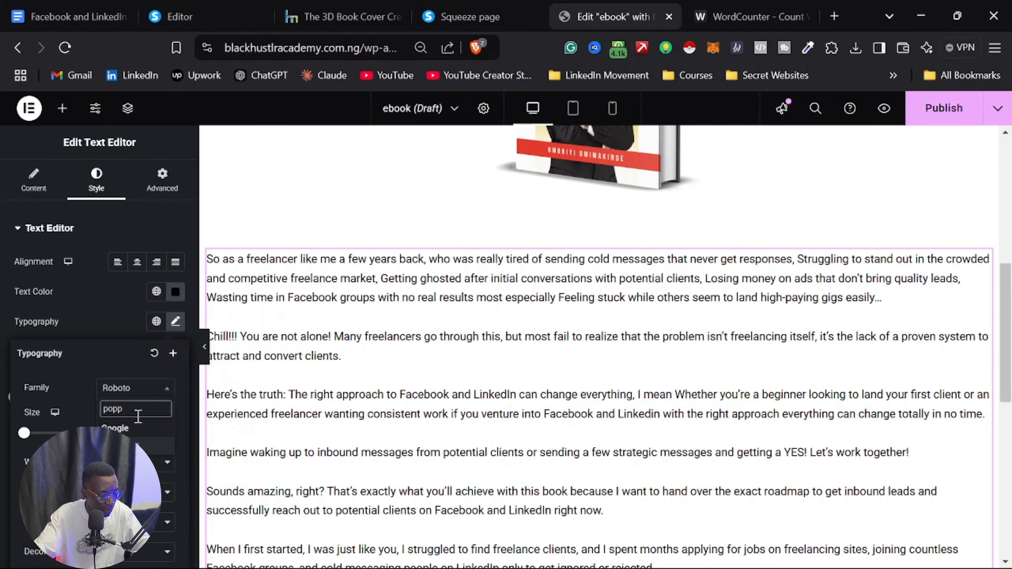
key(Return)
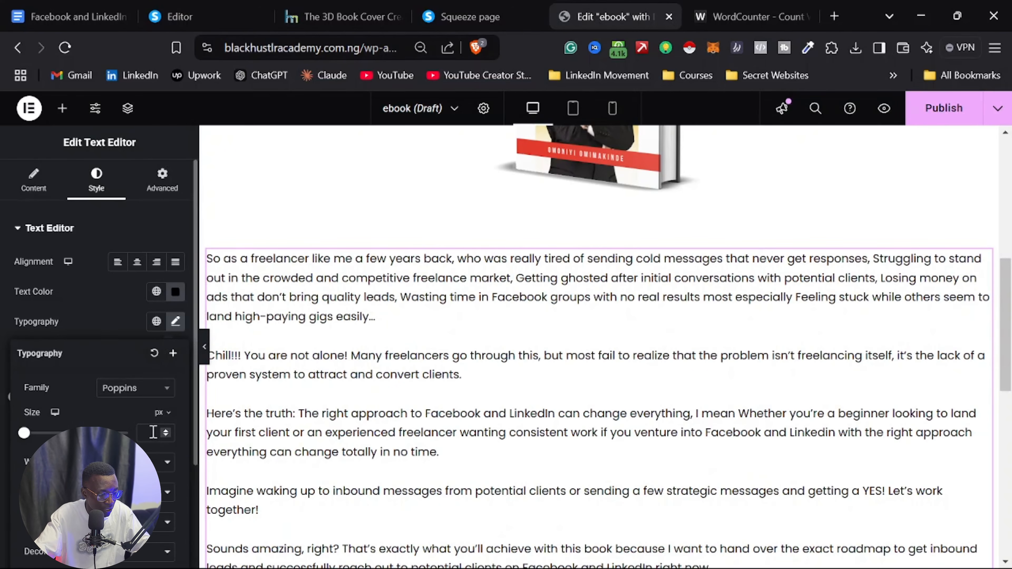
scroll(130, 394, down, 3)
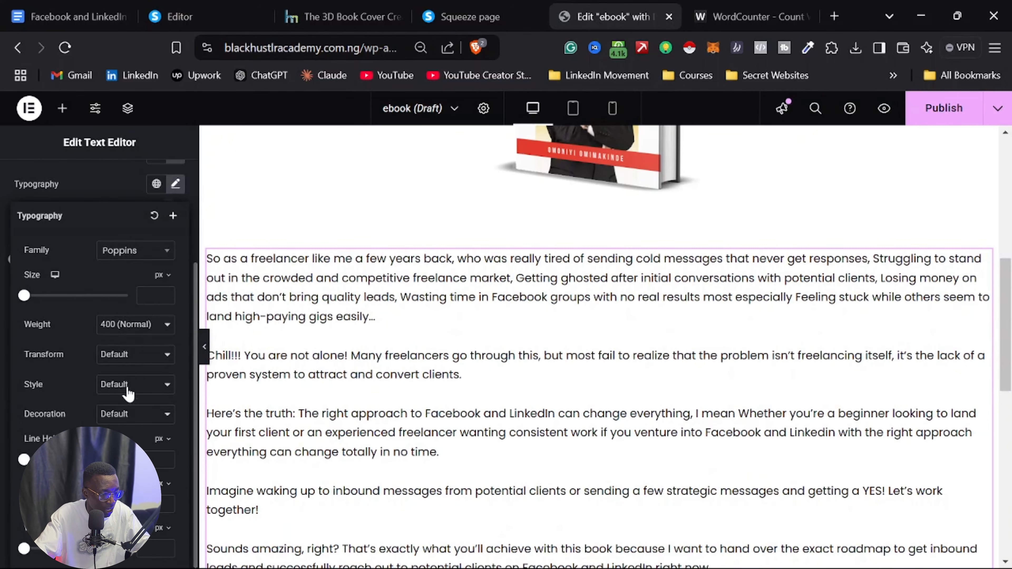
click(144, 295)
text(16)
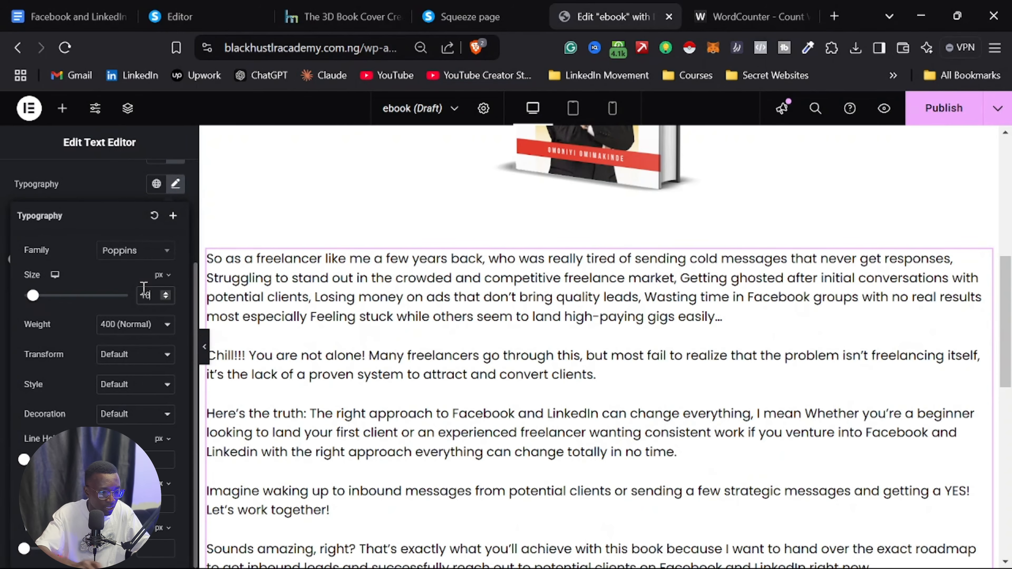
Step: Switch the sales copy's line height to em, enter 1.5, and fine-tune it upward for looser spacing while checking the whole text
click(170, 442)
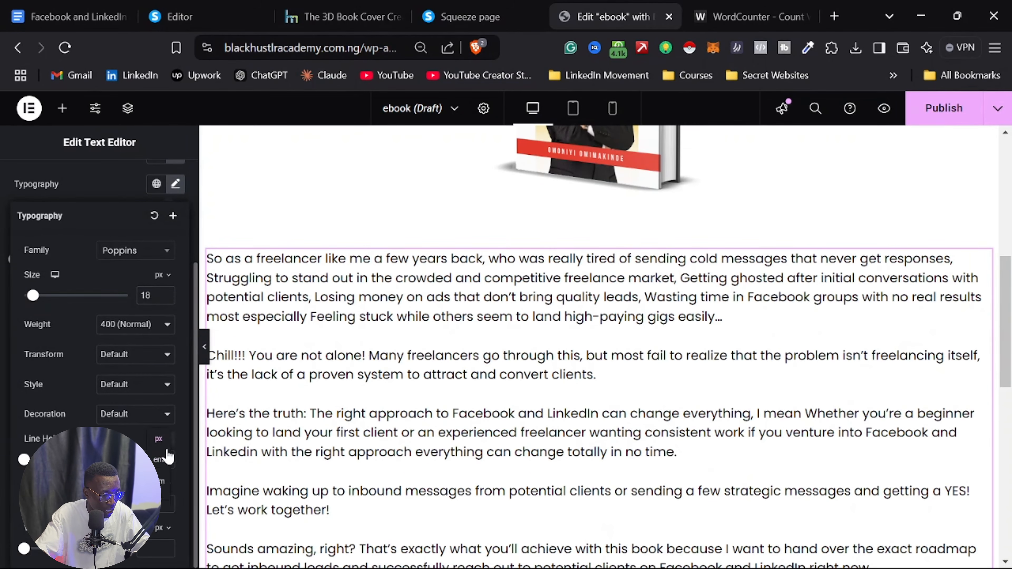
text(1.3)
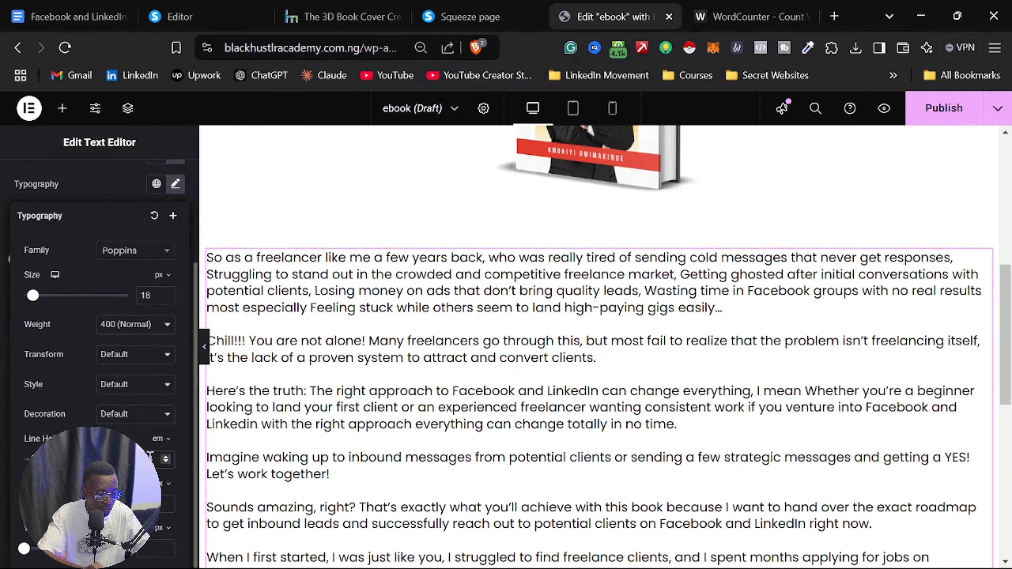
key(BackSpace)
text(5)
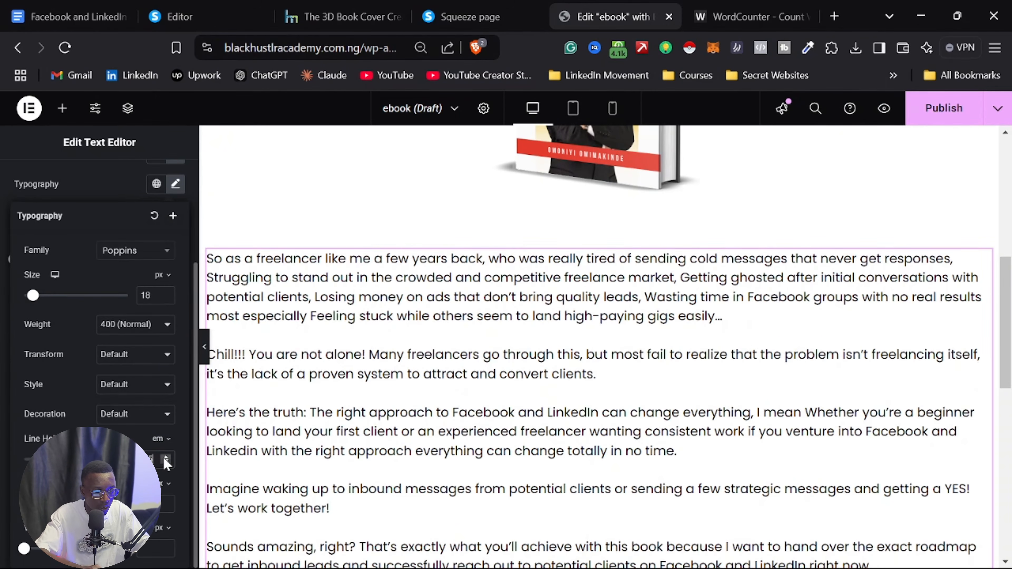
click(166, 458)
click(166, 459)
click(165, 458)
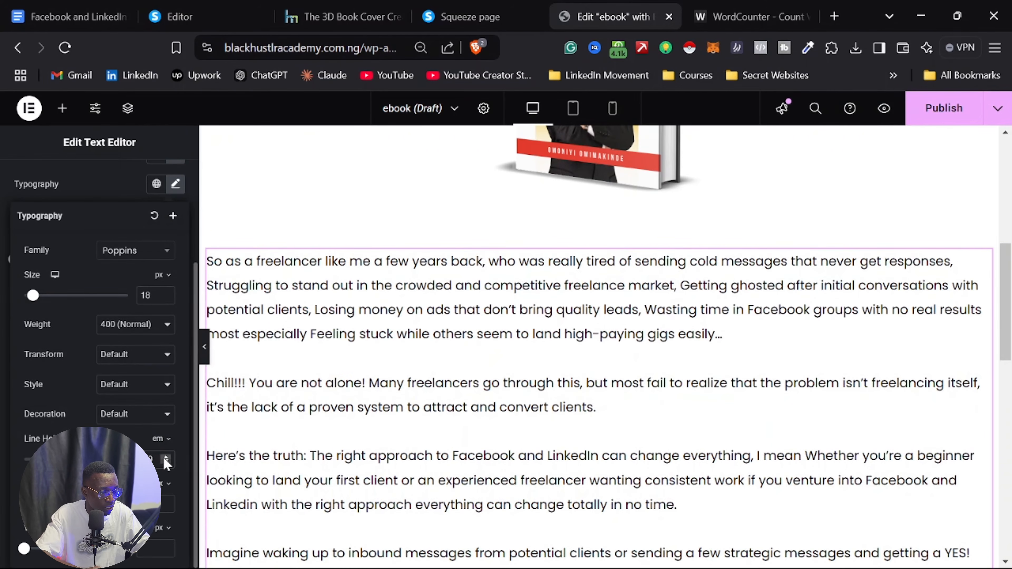
click(166, 458)
scroll(439, 382, down, 15)
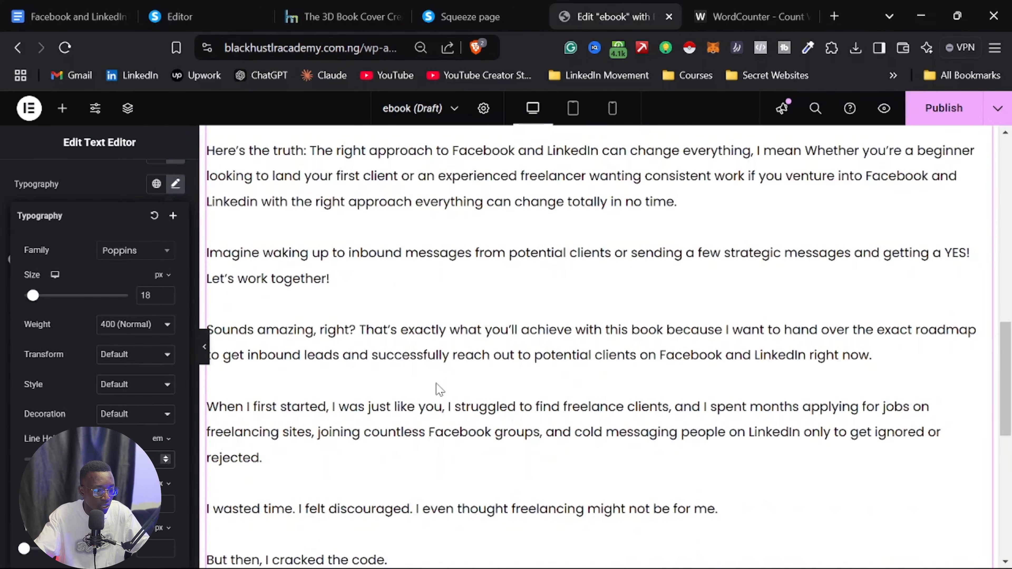
scroll(427, 396, up, 3)
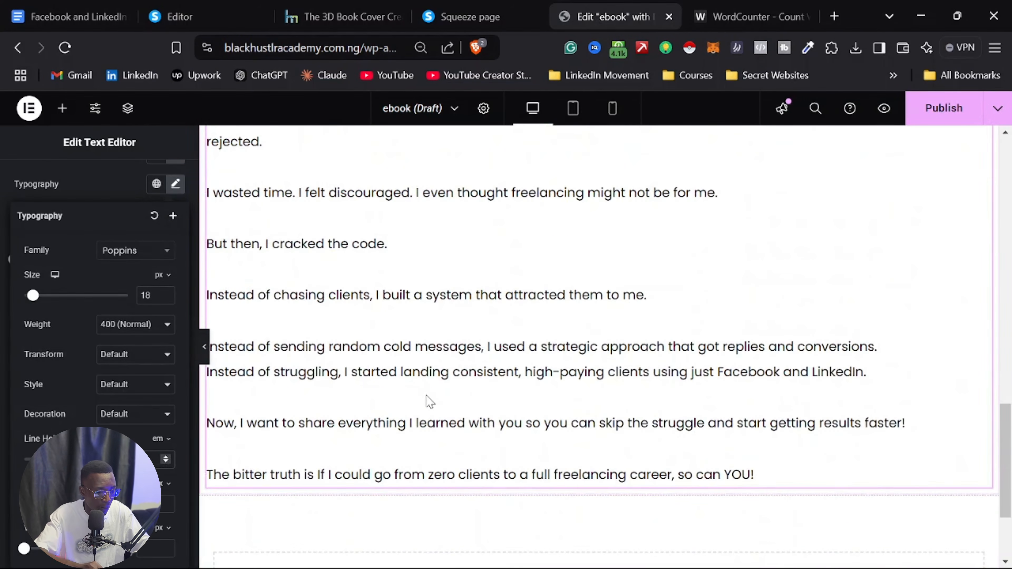
scroll(429, 400, down, 3)
scroll(535, 393, up, 12)
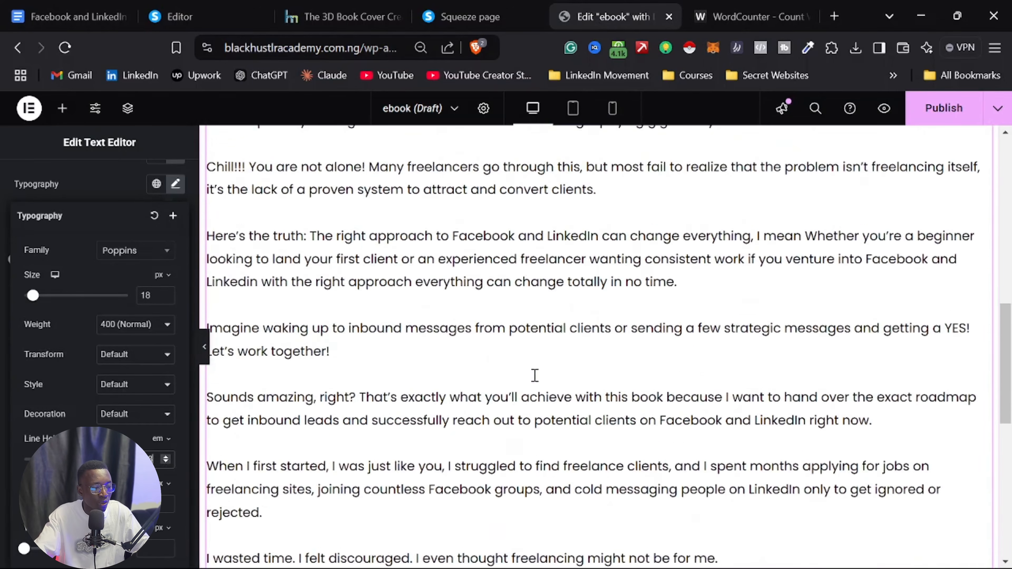
scroll(535, 376, up, 15)
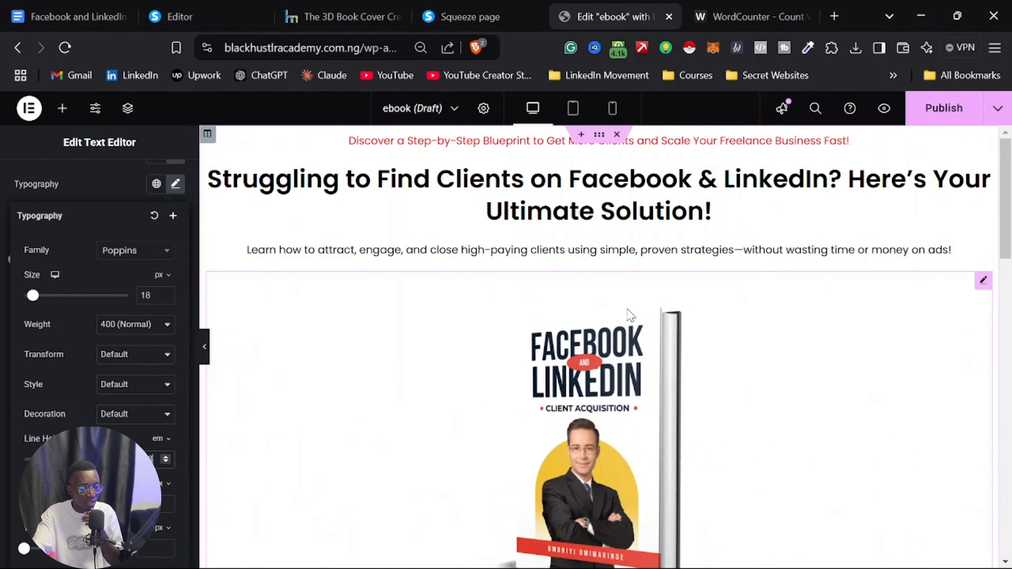
scroll(634, 317, down, 6)
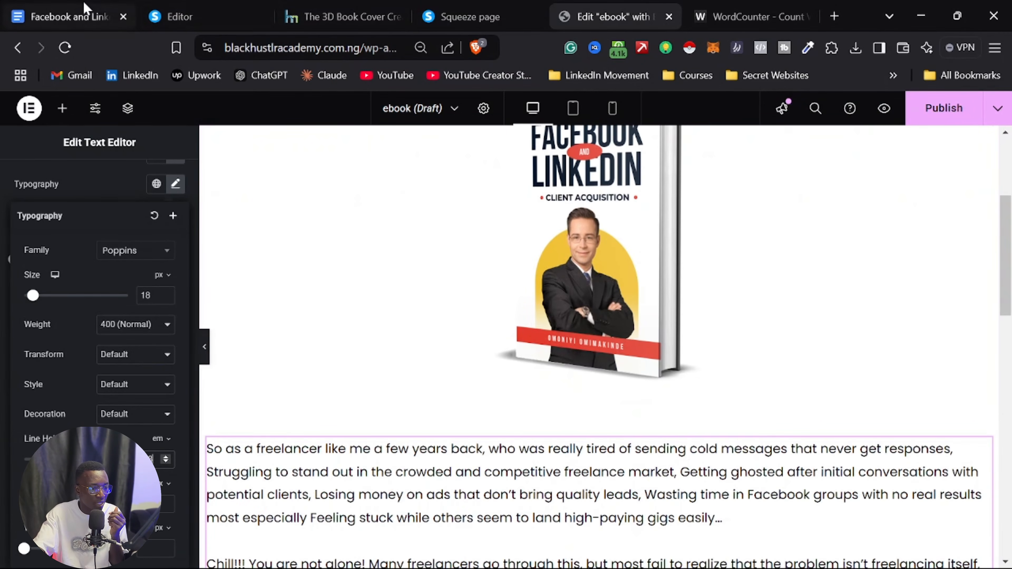
Step: Switch to the Google Docs sales copy and copy the benefits heading "7 Things You Will Master Inside "Facebook and LinkedIn Client Acquisition,""
key(ctrl+1)
scroll(328, 265, down, 6)
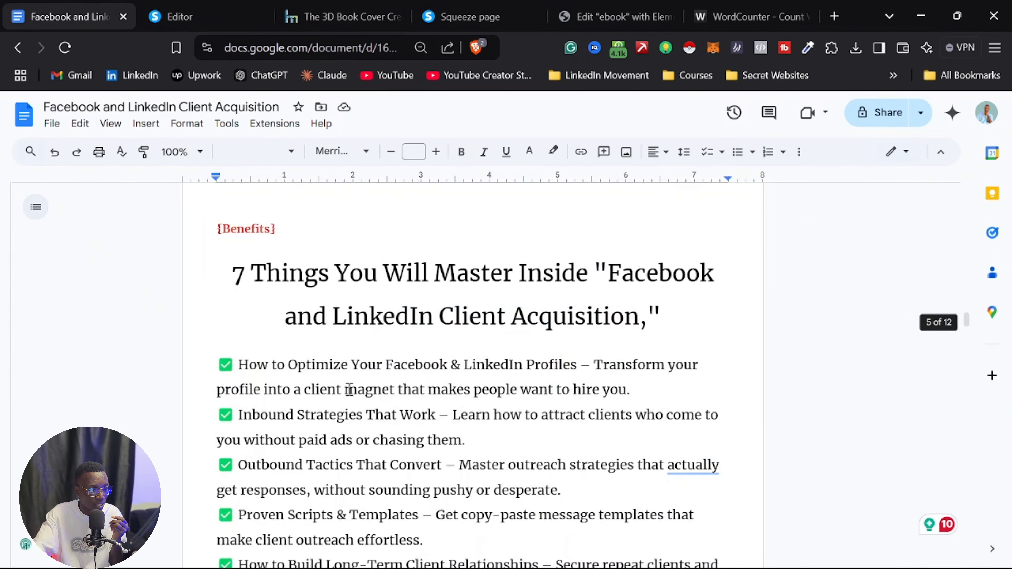
scroll(351, 378, up, 2)
scroll(354, 366, down, 2)
click(394, 279)
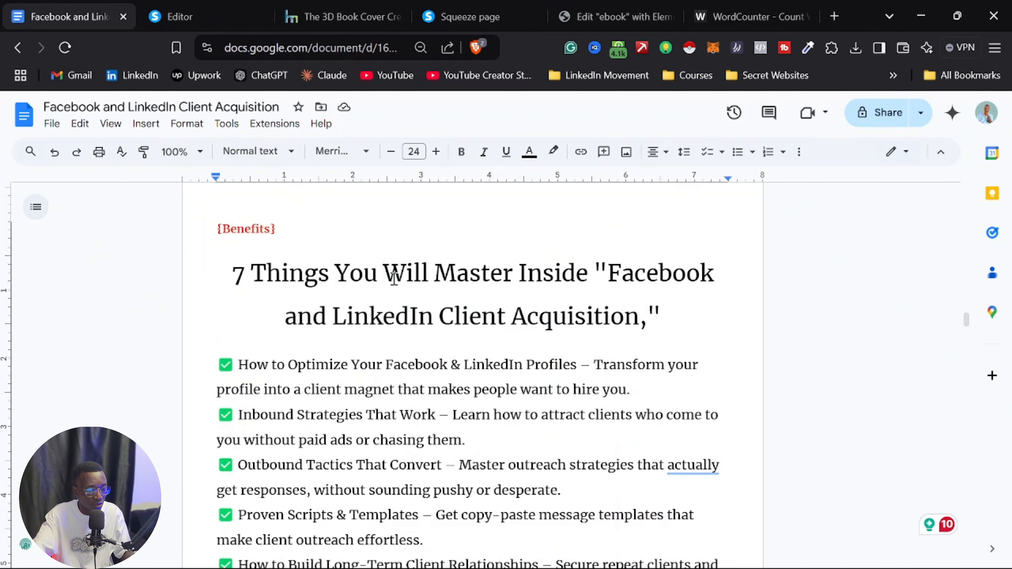
triple_click(394, 278)
key(ctrl+c)
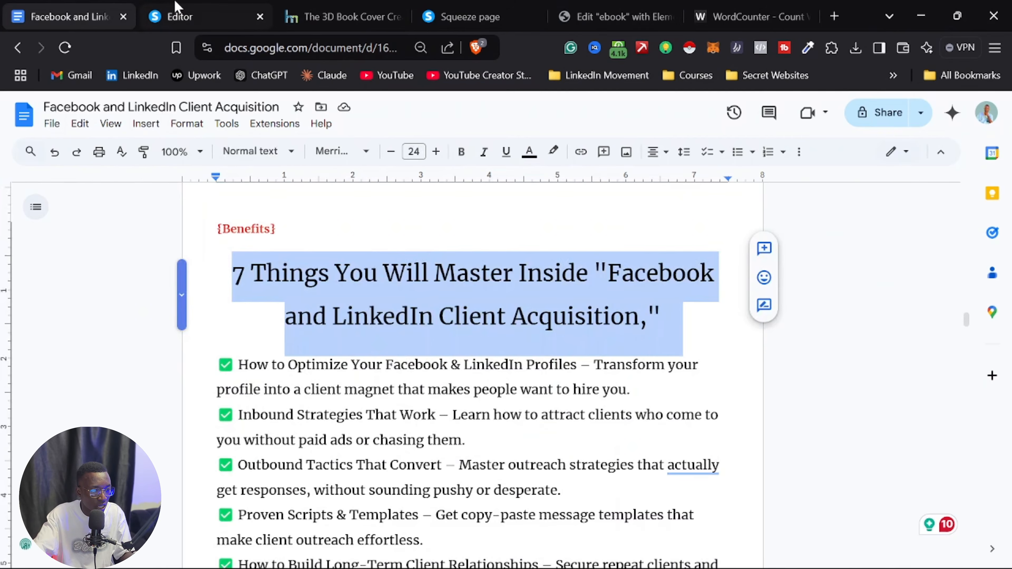
Step: Return to the Elementor ebook page and add a new single-column section below the sales copy
click(176, 14)
click(612, 15)
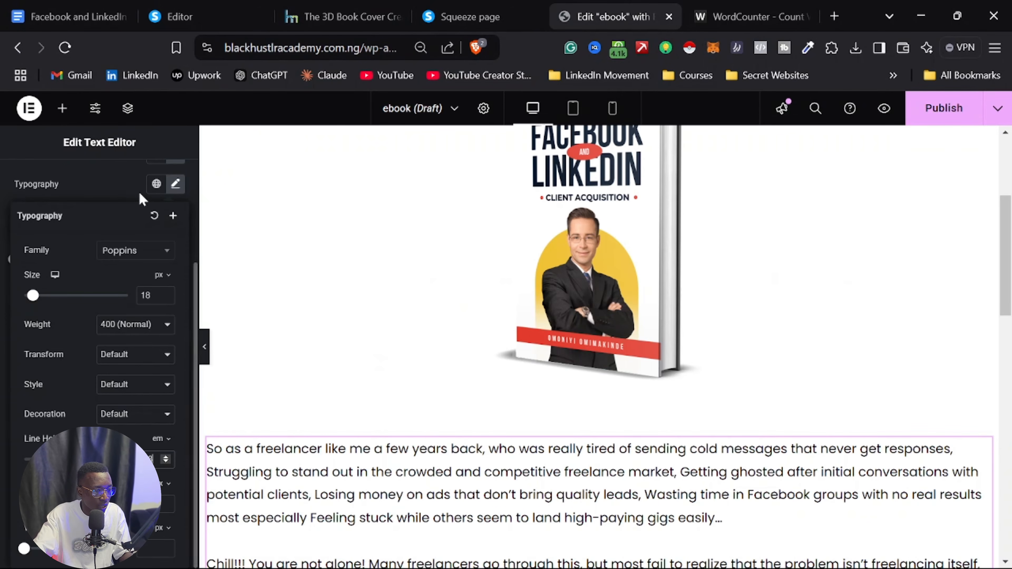
scroll(511, 458, down, 8)
scroll(510, 461, down, 10)
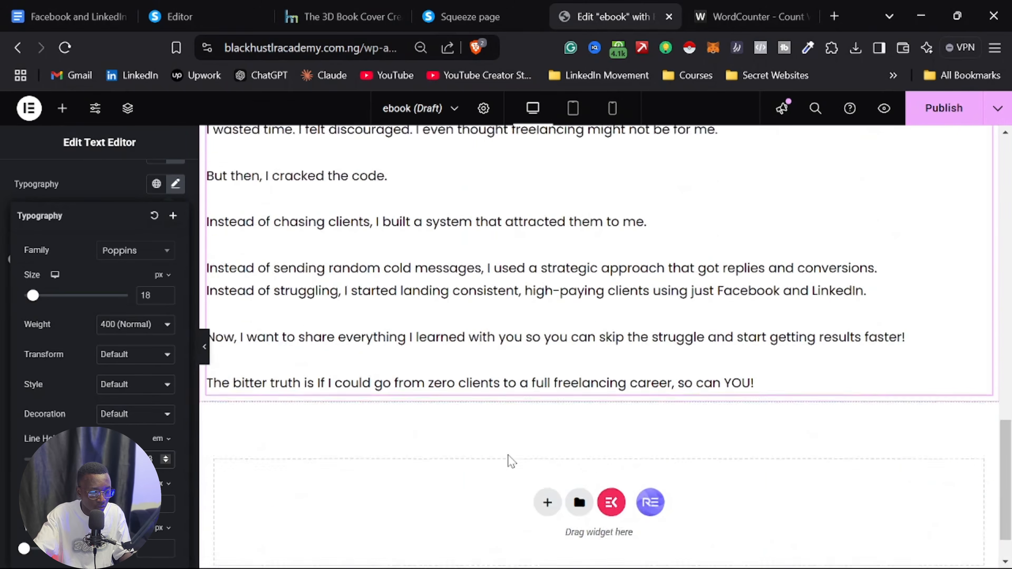
click(544, 445)
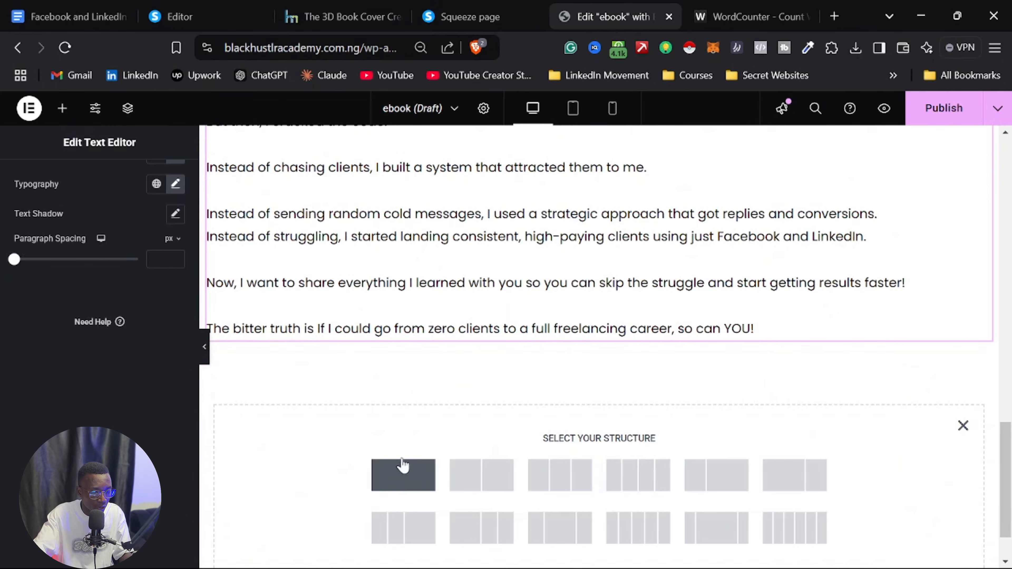
click(402, 466)
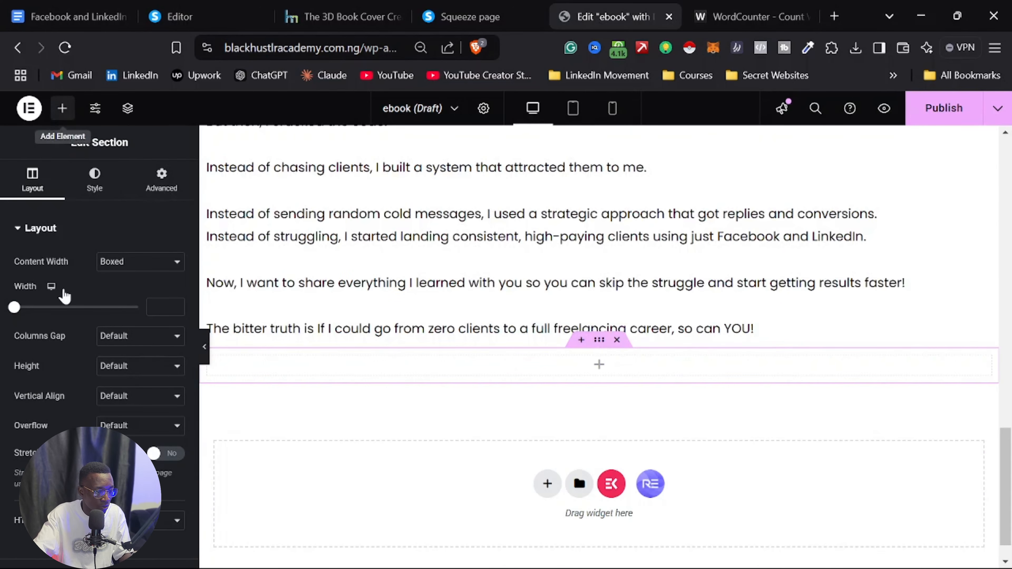
Step: Add a Heading widget to the new section, replace its placeholder title with the copied benefits heading, and open its style settings
drag(155, 309, 613, 372)
triple_click(115, 297)
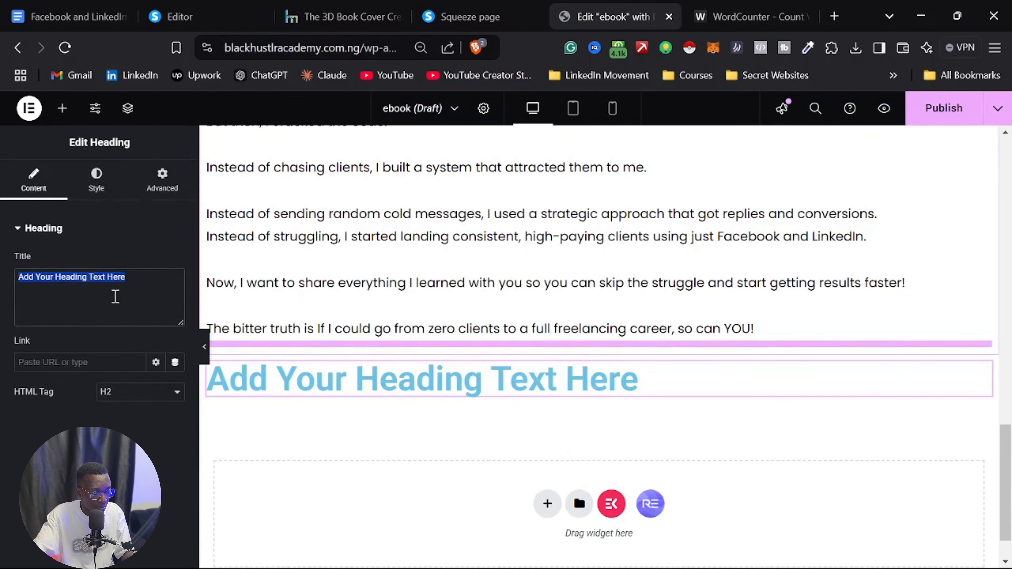
key(ctrl+v)
click(97, 181)
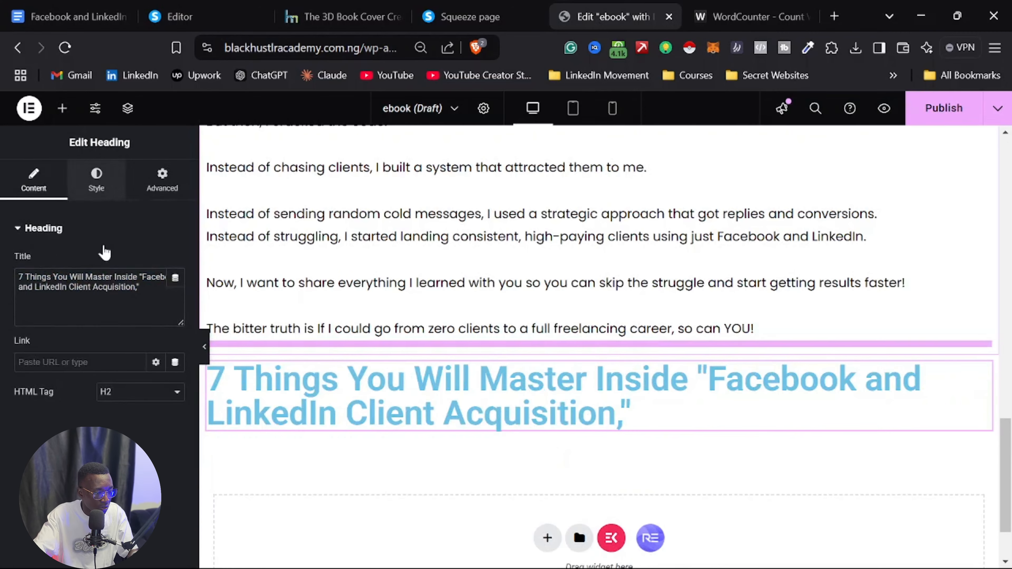
Step: Center the benefits heading and set its typography to Poppins, 25 px, with a line height of 1.5 em
click(137, 262)
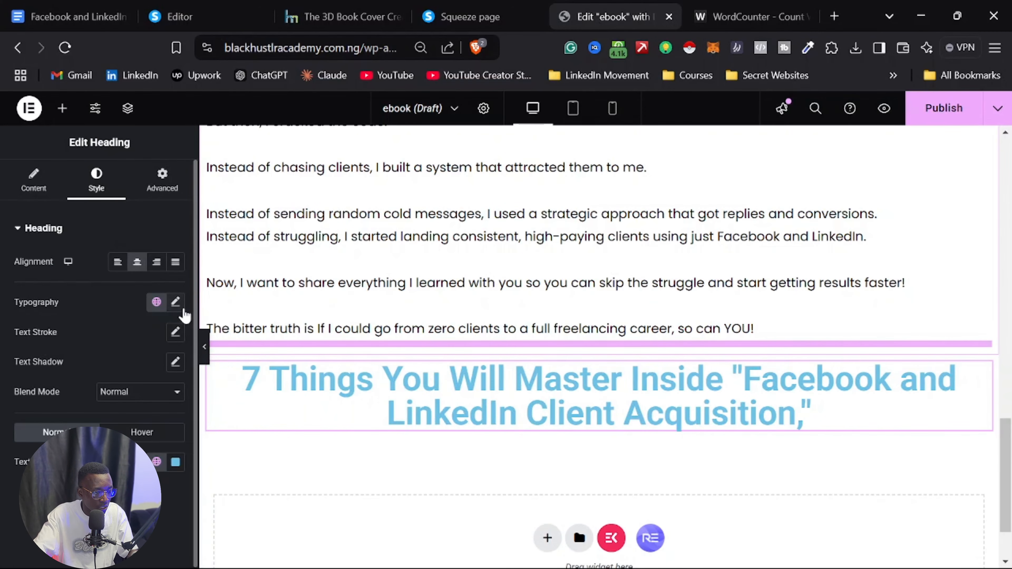
click(176, 302)
click(143, 374)
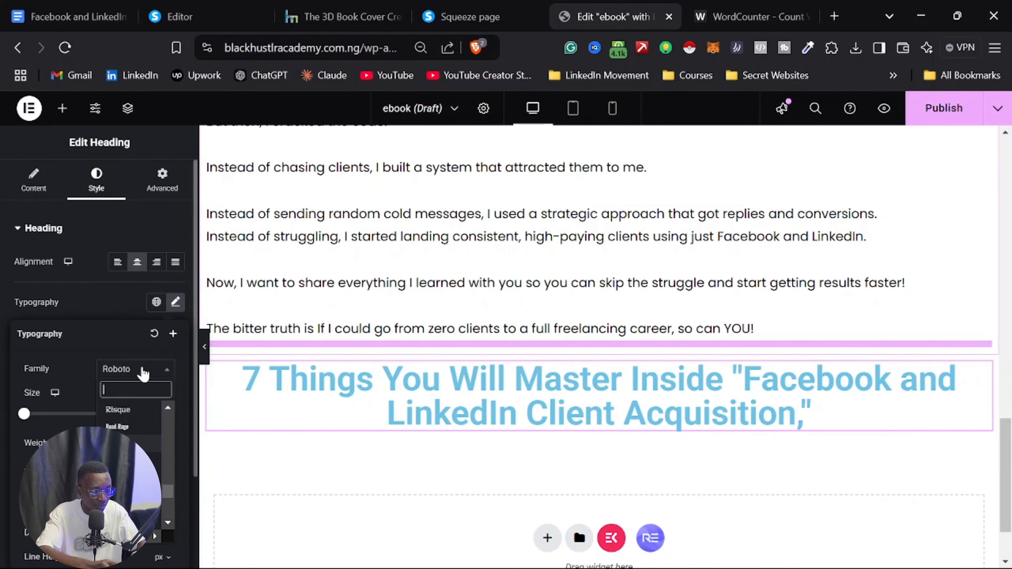
text(popp)
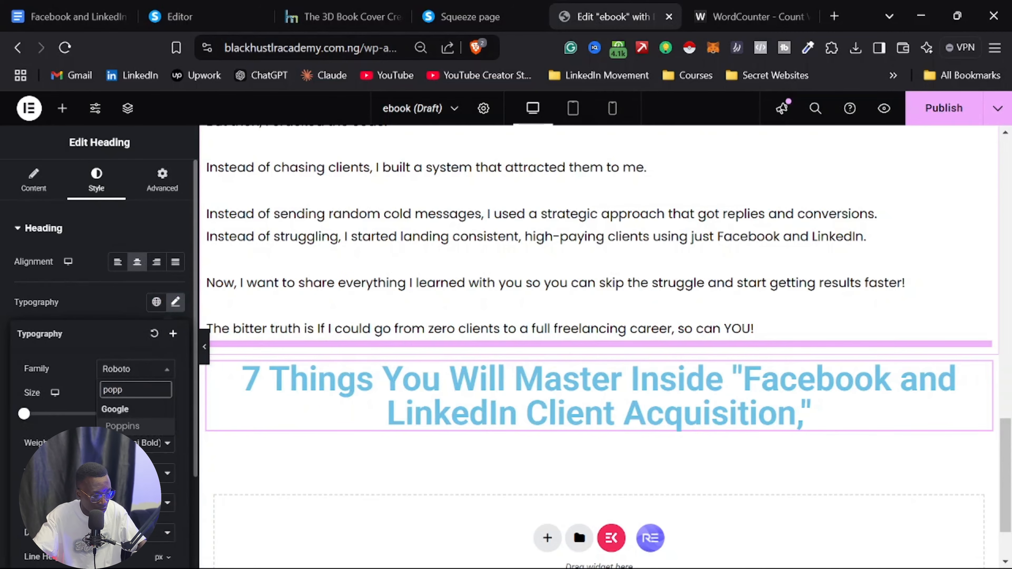
click(155, 424)
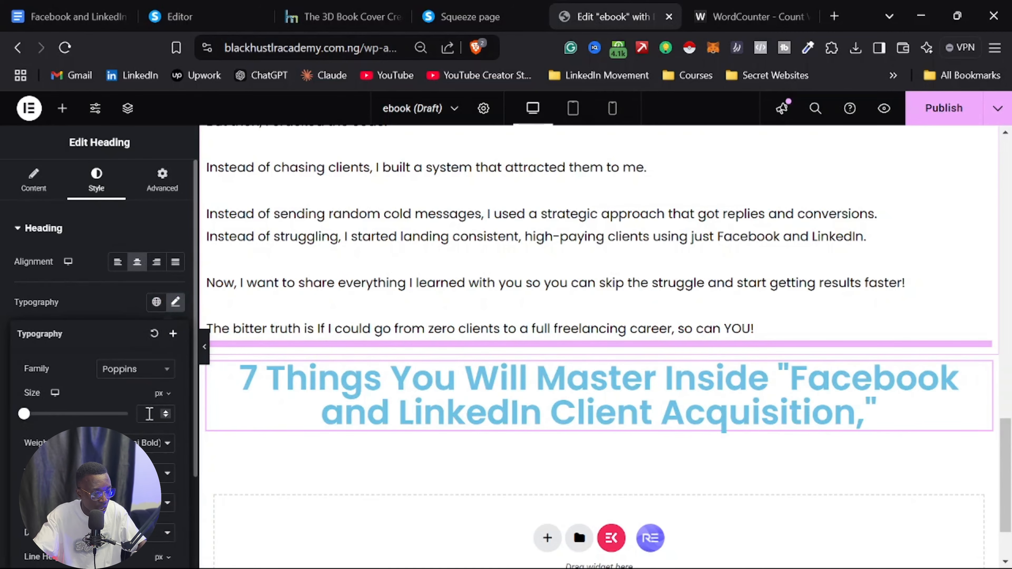
text(25)
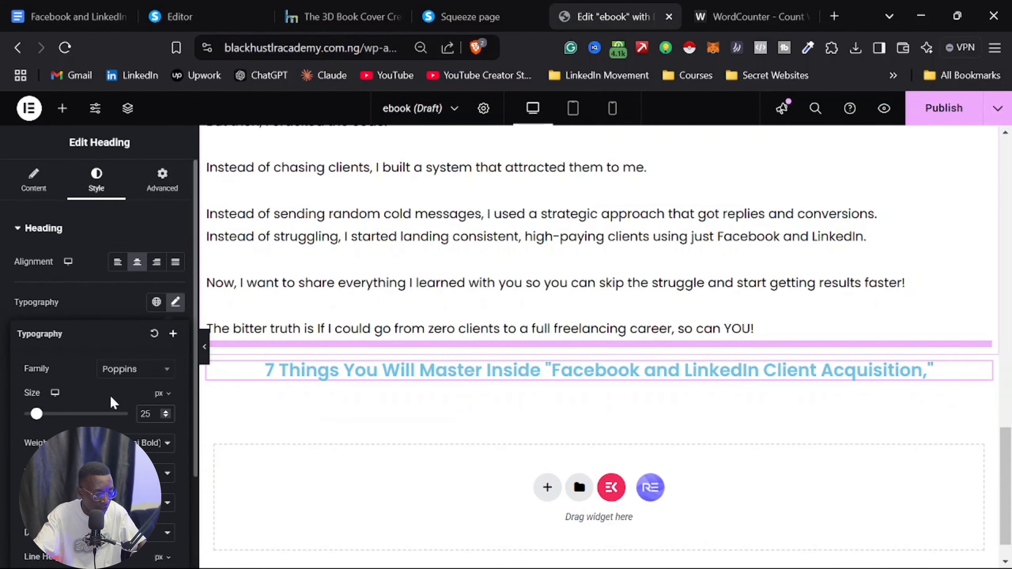
scroll(158, 409, down, 3)
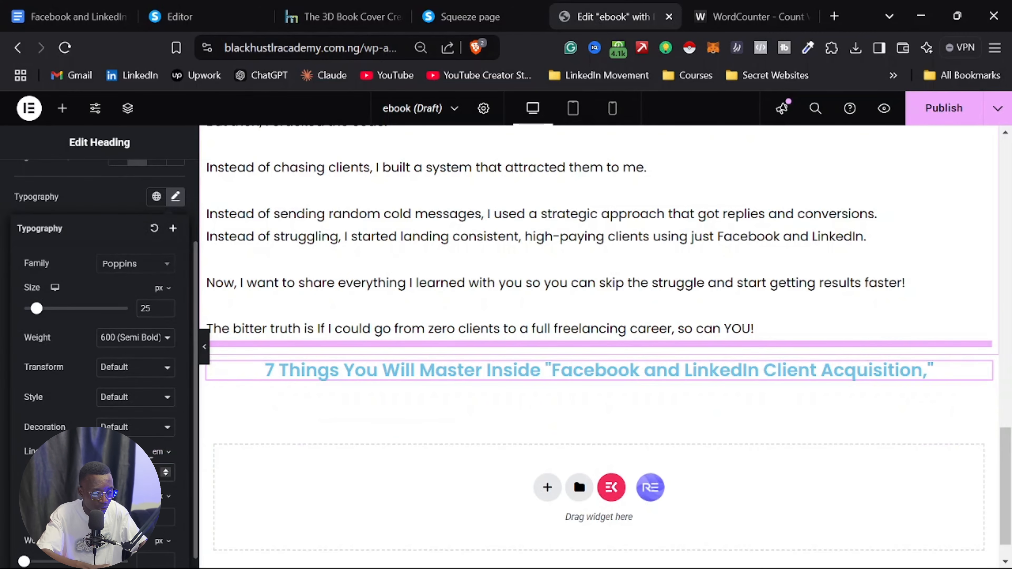
text(1.5)
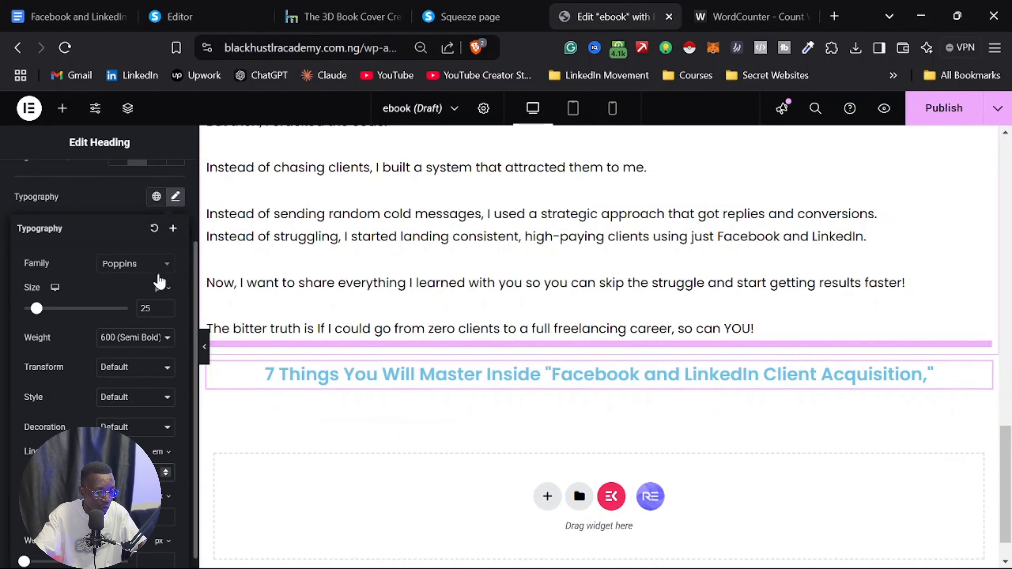
Step: Give the benefits heading a top padding of 30 px, leaving the other sides at 0
scroll(159, 281, up, 3)
click(163, 179)
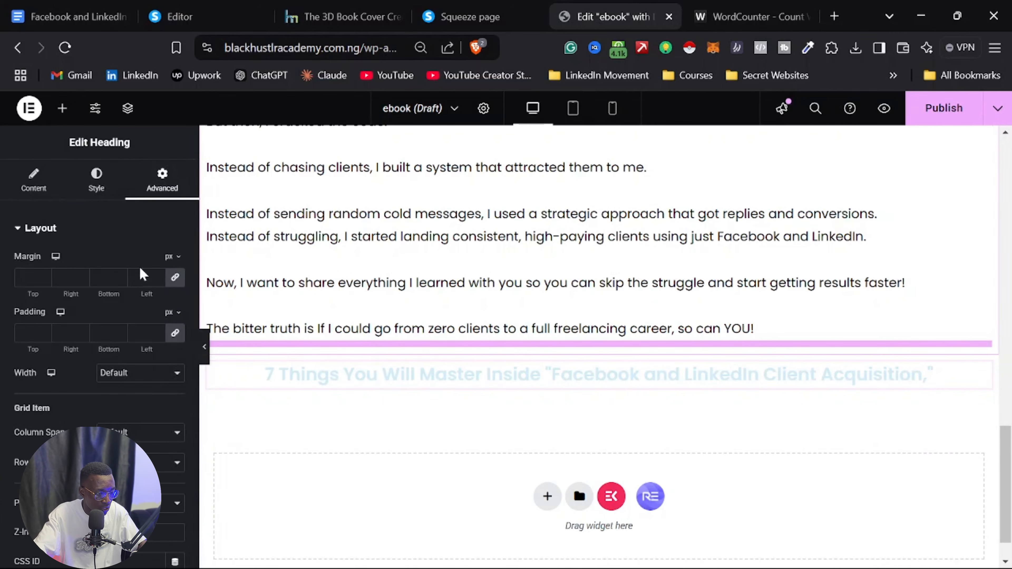
click(176, 333)
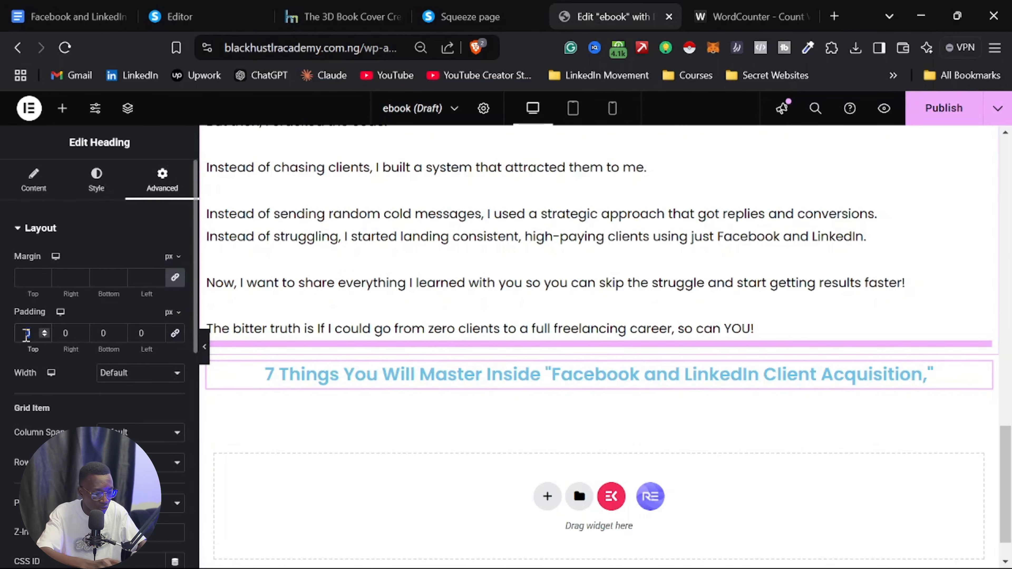
text(30)
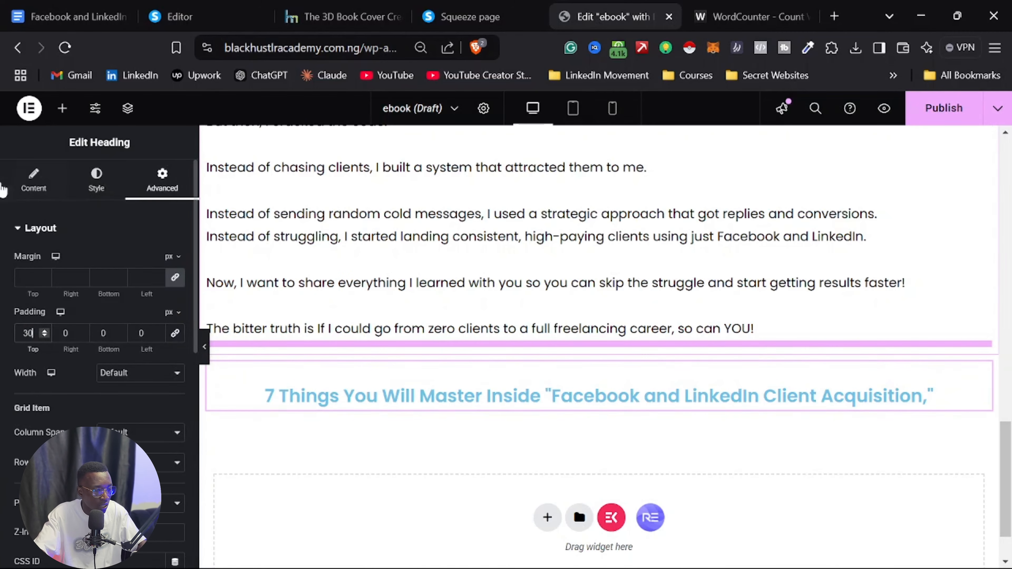
Step: Change the benefits heading's text color to black, #000000
click(98, 181)
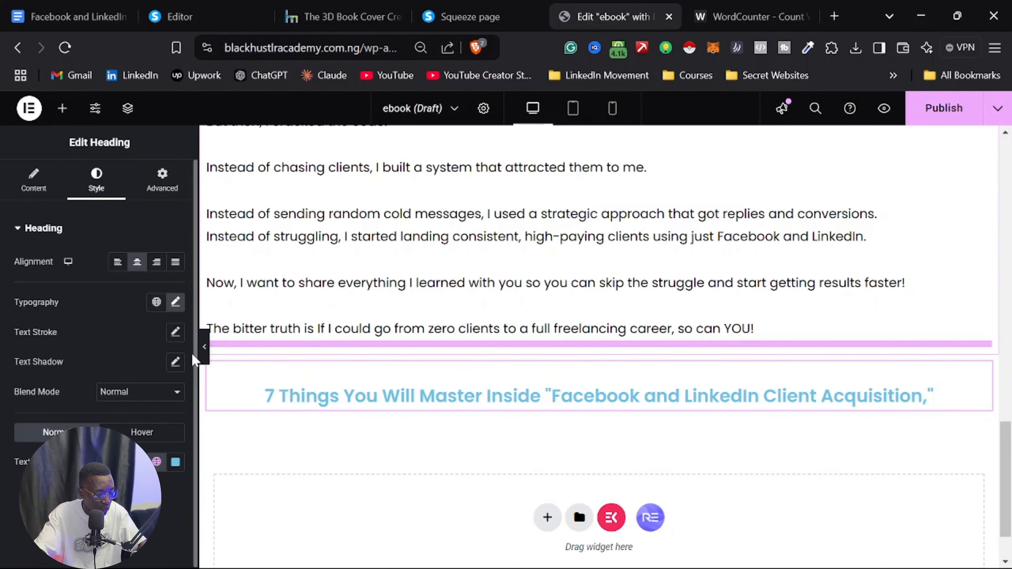
click(176, 462)
drag(130, 324, 88, 411)
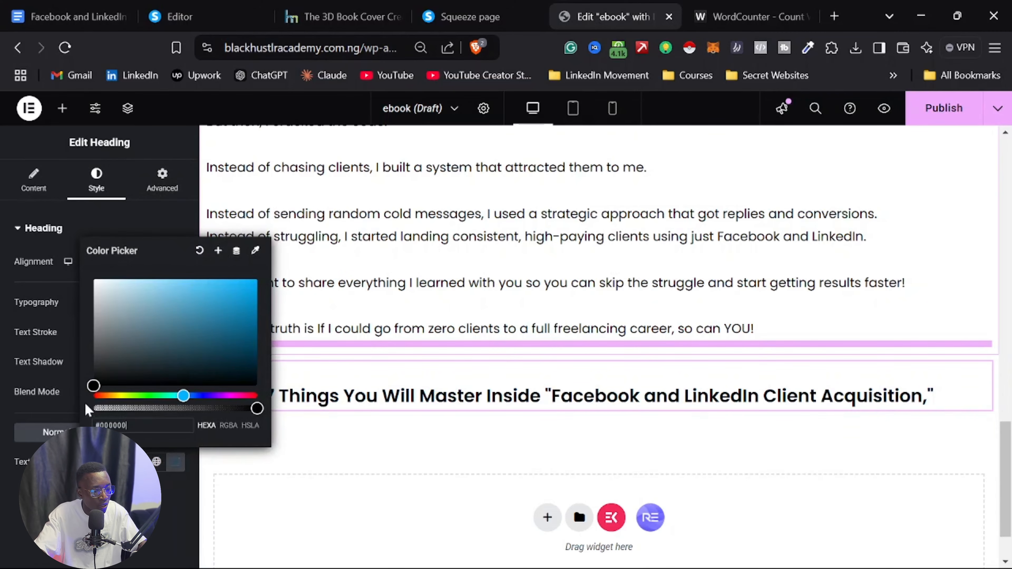
click(165, 450)
scroll(653, 373, down, 2)
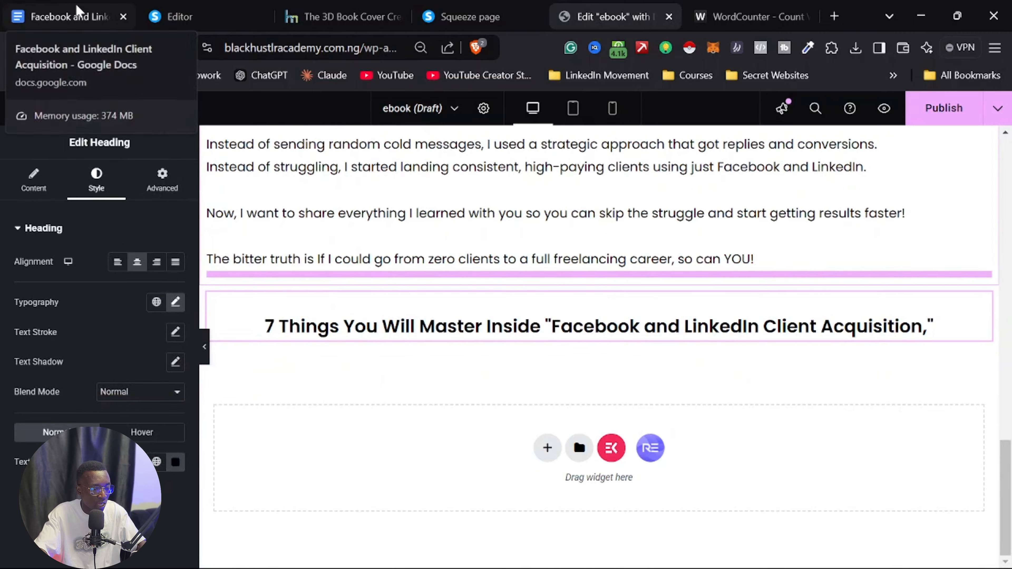
Step: Switch to the Google Docs sales copy and copy the checkmarked benefits list through the closing line "No more guesswork. No more frustration."
click(99, 12)
scroll(334, 429, down, 5)
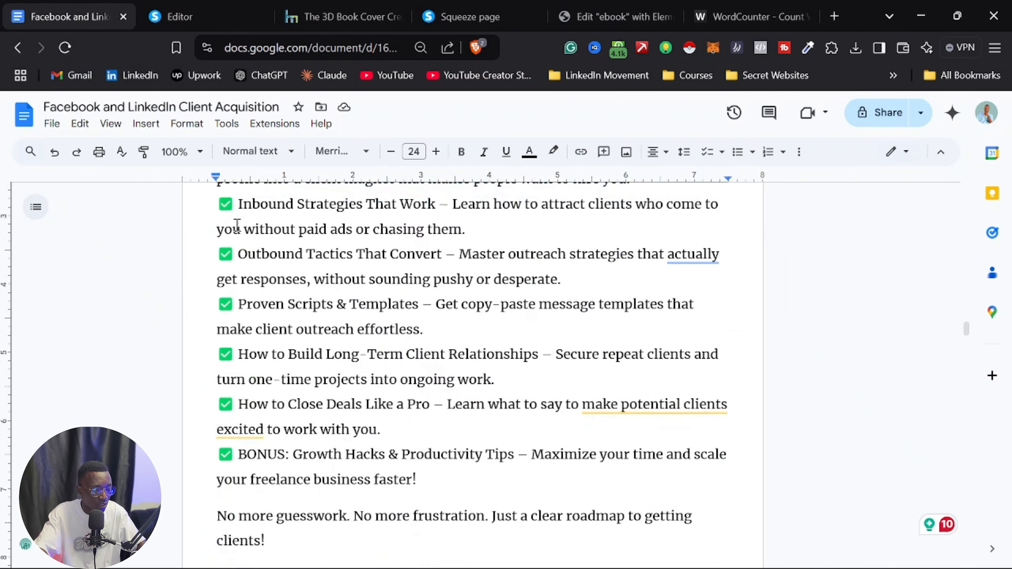
scroll(228, 227, up, 3)
drag(217, 260, 410, 363)
scroll(384, 371, down, 5)
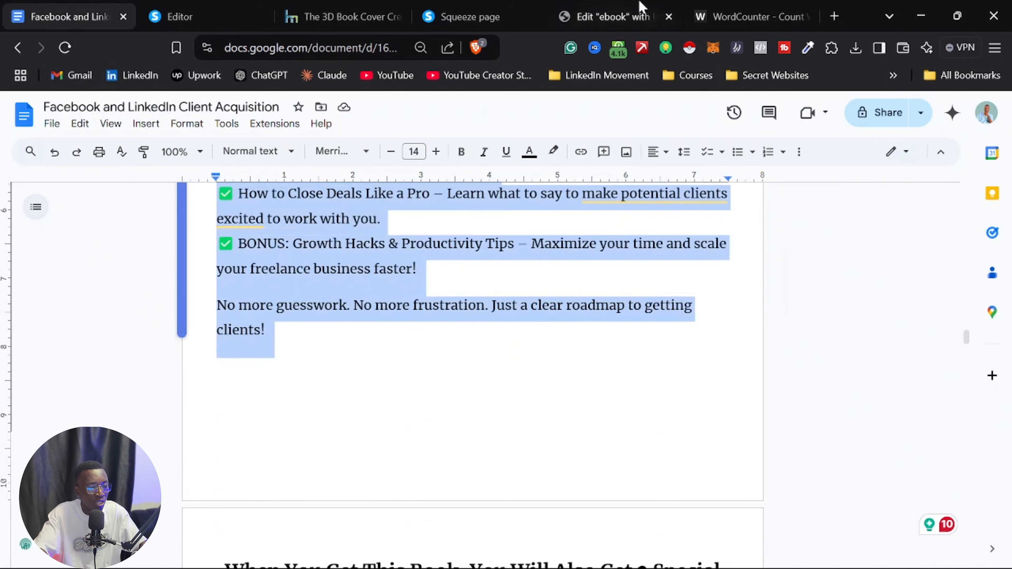
Step: Return to the Elementor ebook page, add a Text Editor widget below the benefits heading, and replace its placeholder text with the copied benefits list
click(658, 16)
scroll(517, 423, up, 15)
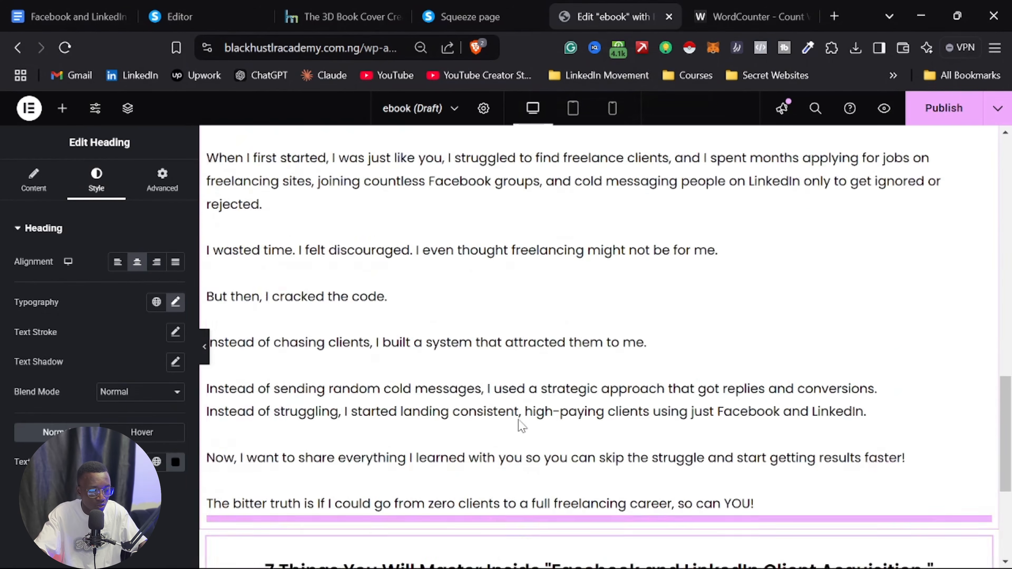
scroll(969, 260, up, 3)
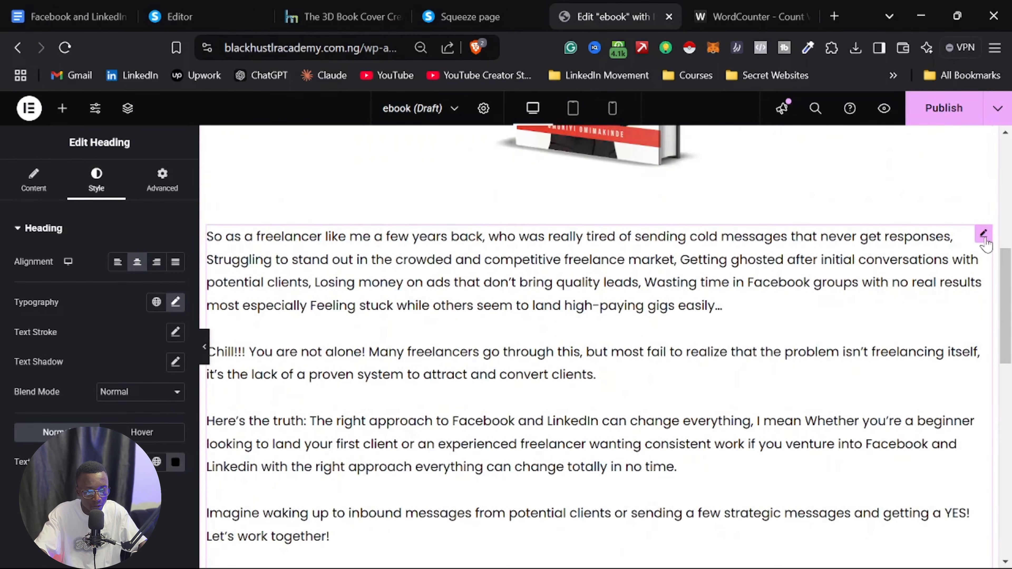
right_click(955, 251)
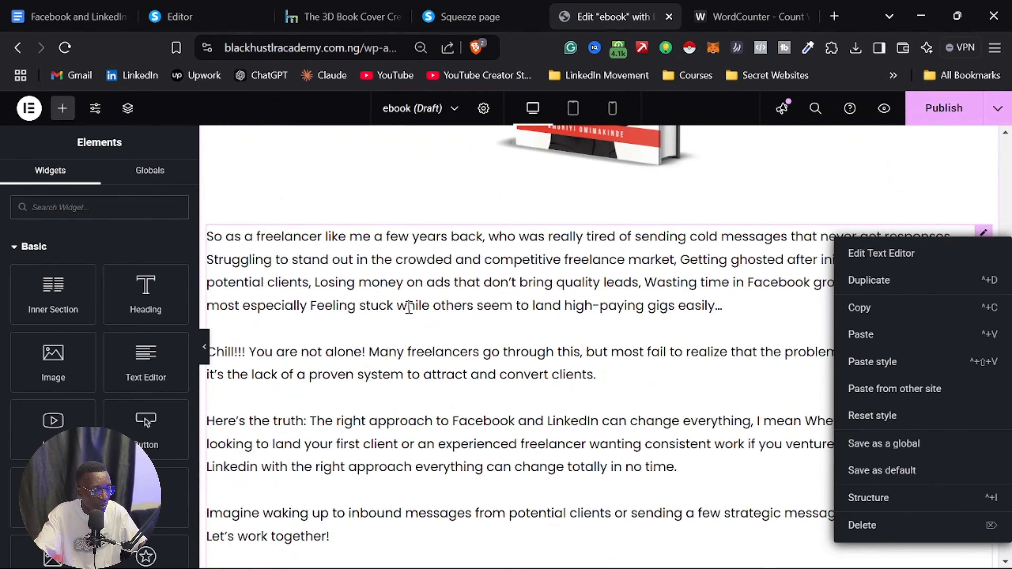
scroll(454, 339, down, 10)
scroll(170, 334, down, 3)
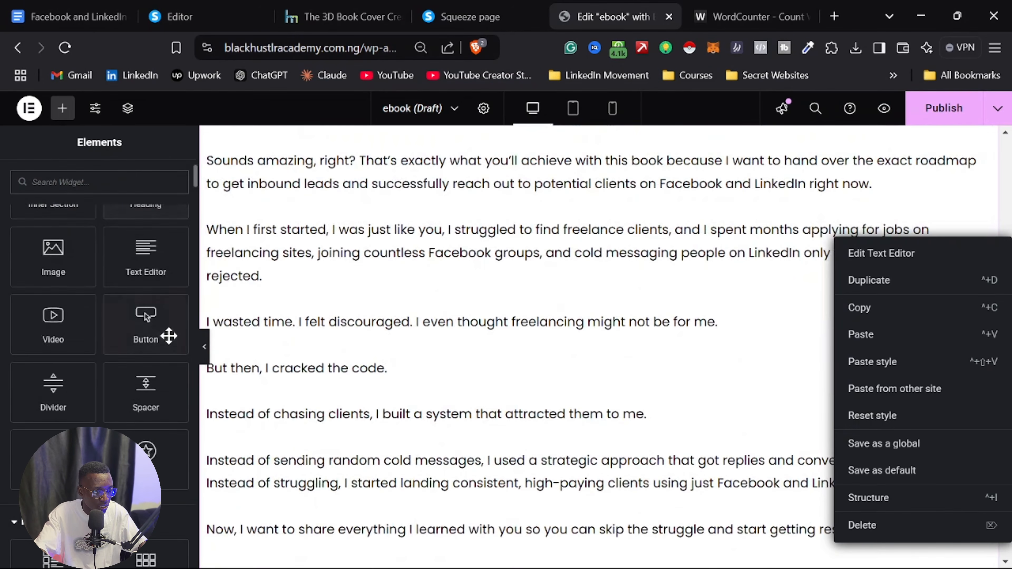
scroll(425, 339, down, 3)
scroll(425, 339, down, 5)
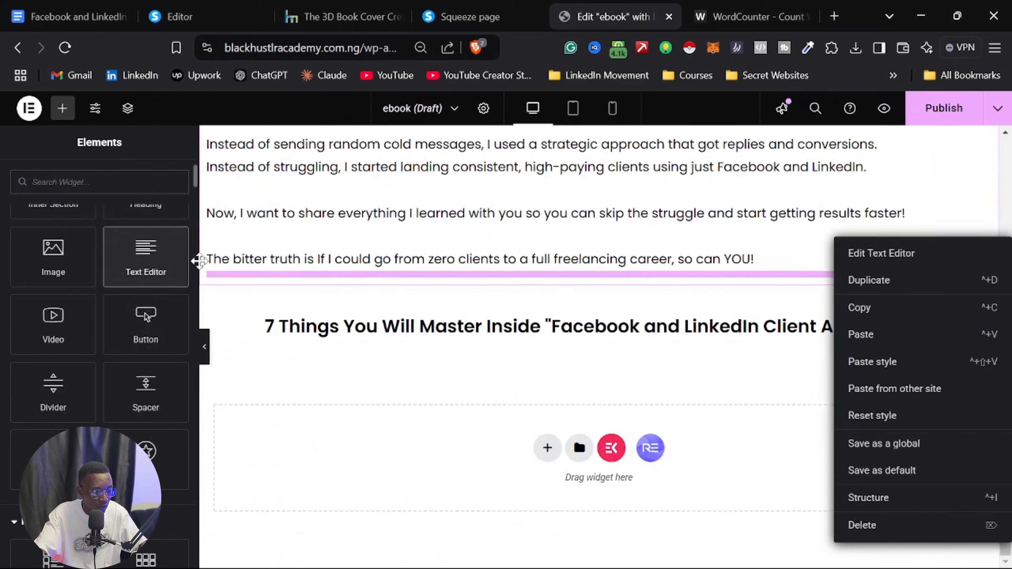
drag(145, 255, 449, 331)
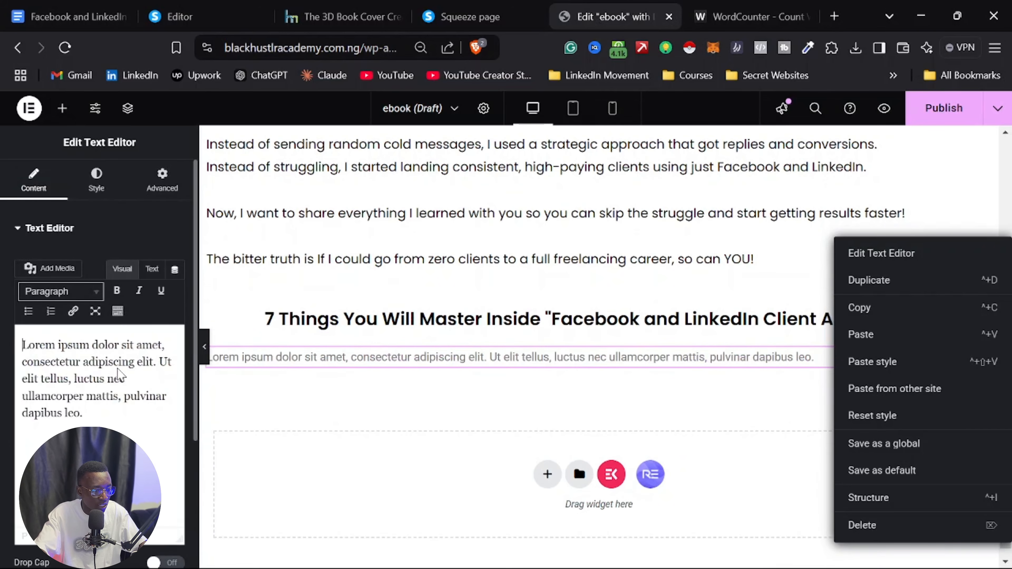
double_click(109, 365)
key(ctrl+a)
key(ctrl+v)
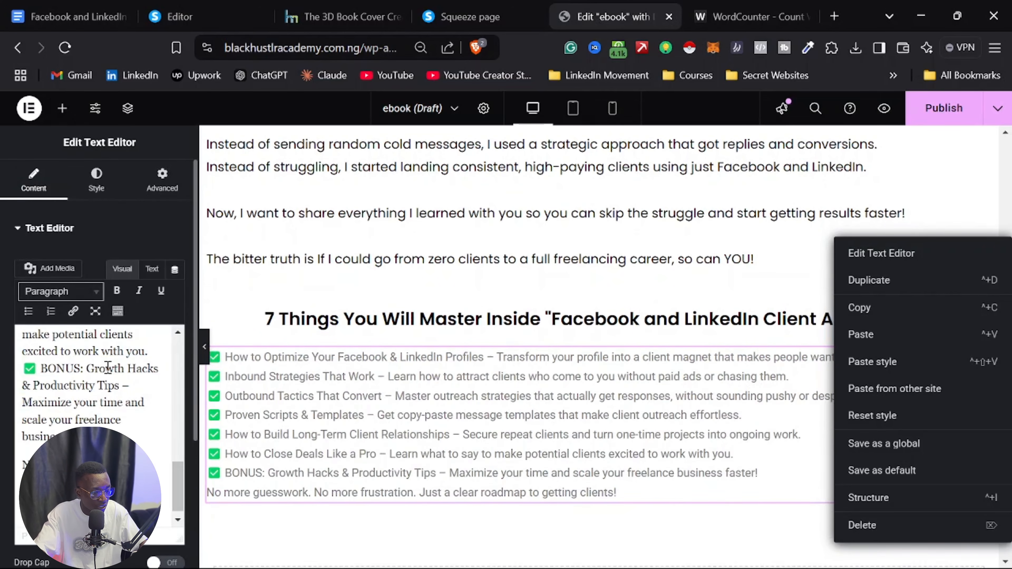
Step: Copy the formatted sales copy text widget below the book cover so its style can be reused
scroll(328, 298, up, 4)
scroll(328, 299, up, 8)
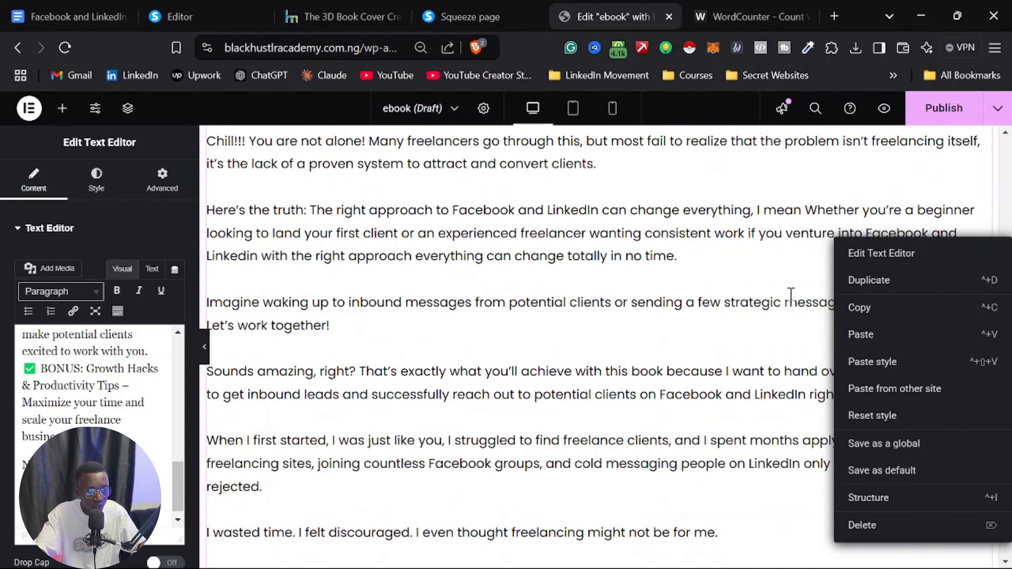
click(689, 254)
scroll(799, 293, up, 6)
scroll(799, 293, down, 2)
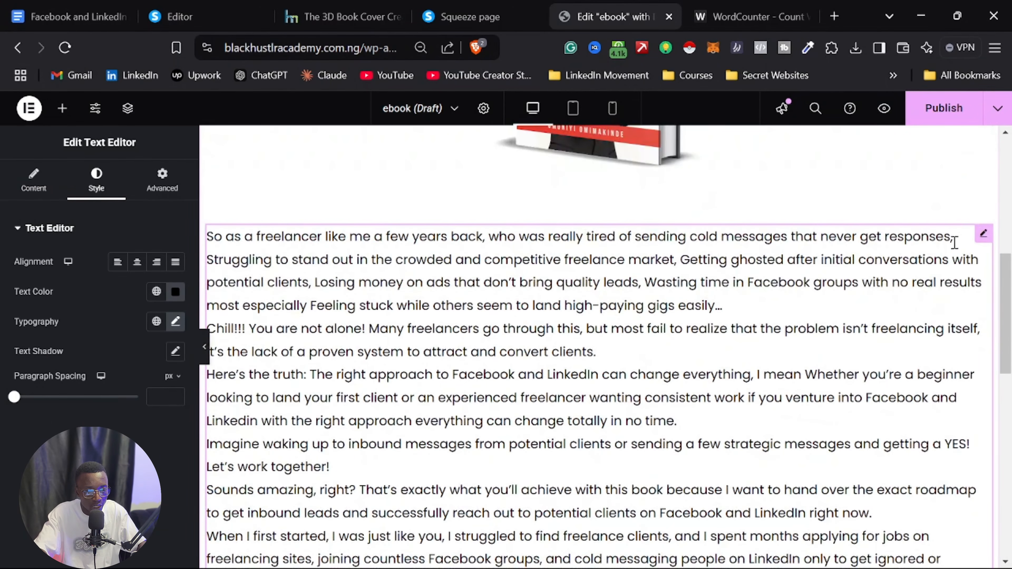
right_click(981, 243)
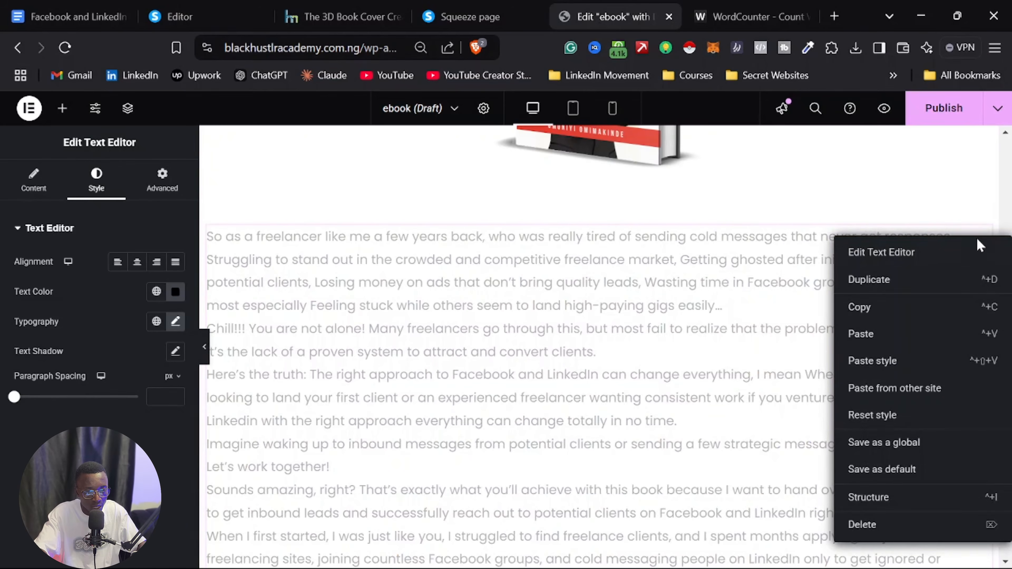
click(897, 315)
Step: Paste the copied sales copy widget's style onto the benefits list text
scroll(635, 341, down, 4)
scroll(635, 341, down, 10)
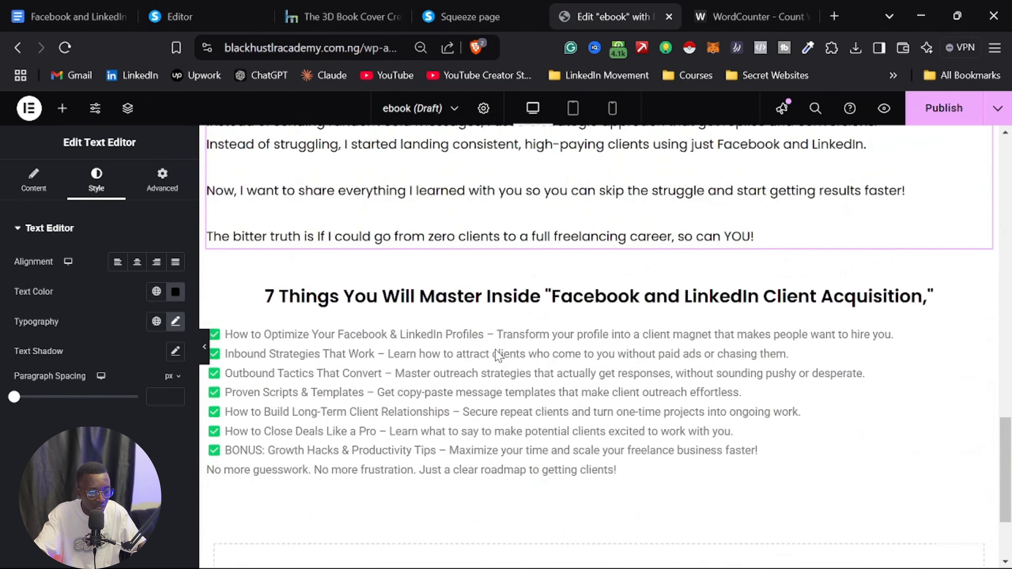
scroll(970, 394, up, 1)
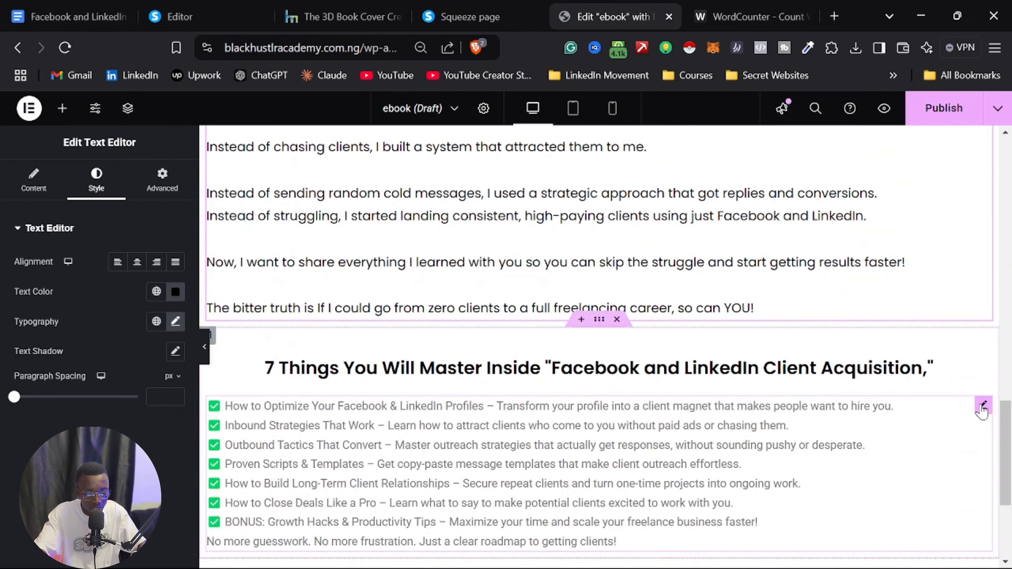
right_click(917, 410)
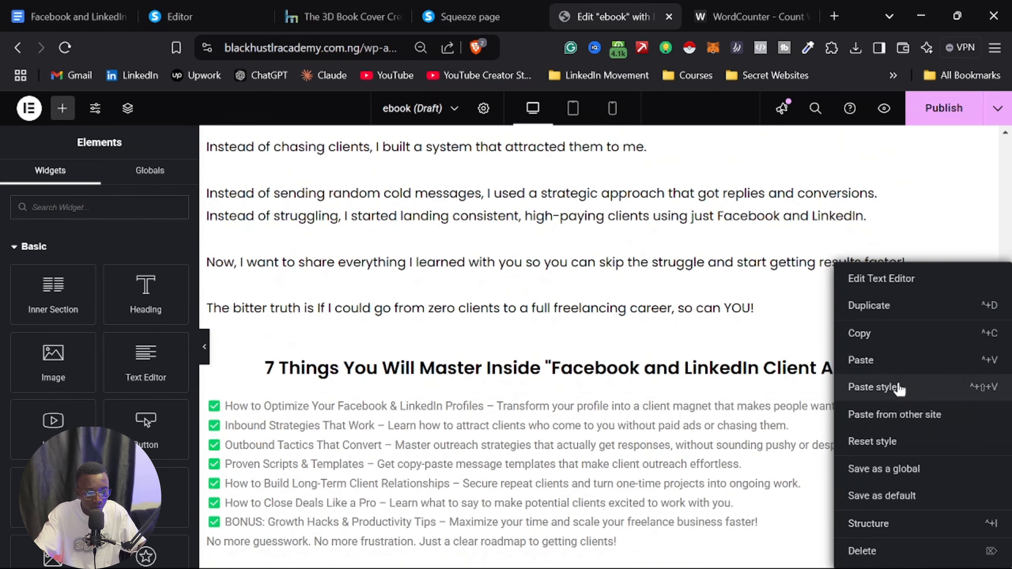
click(881, 387)
scroll(372, 339, down, 5)
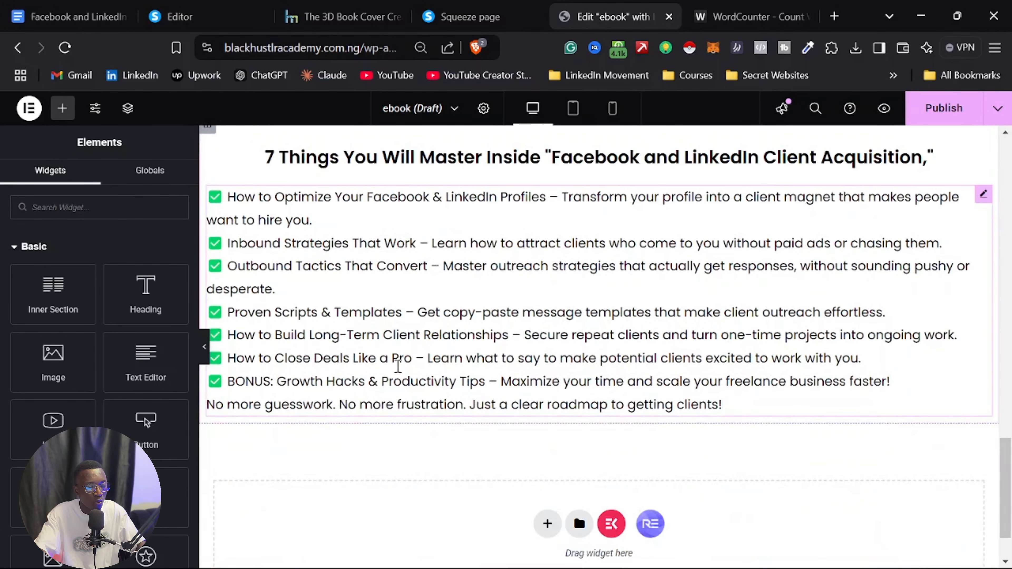
Step: Give the benefits section a classic background with a light gray color
scroll(568, 332, up, 3)
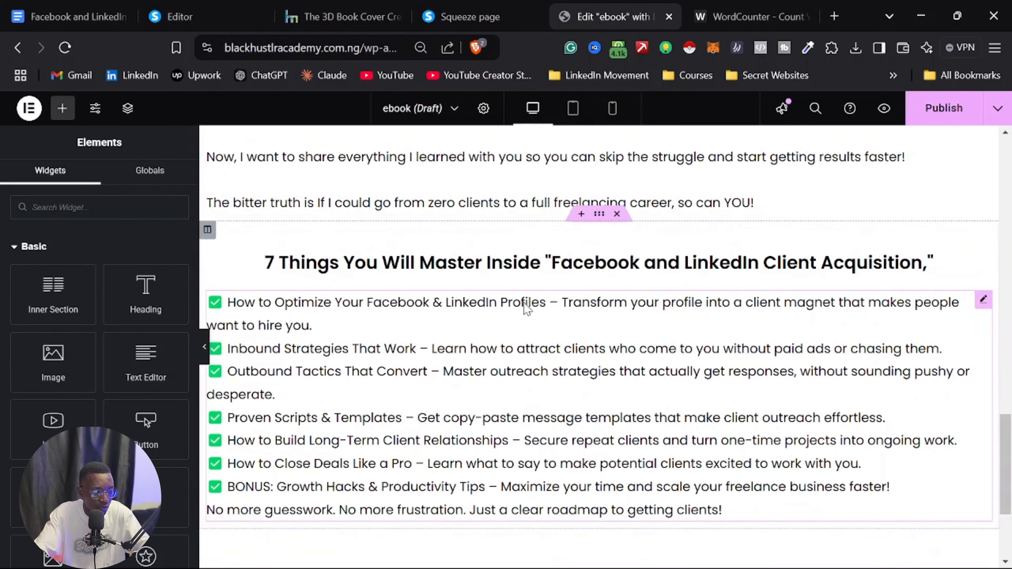
scroll(448, 267, up, 1)
scroll(448, 267, up, 3)
scroll(596, 220, down, 4)
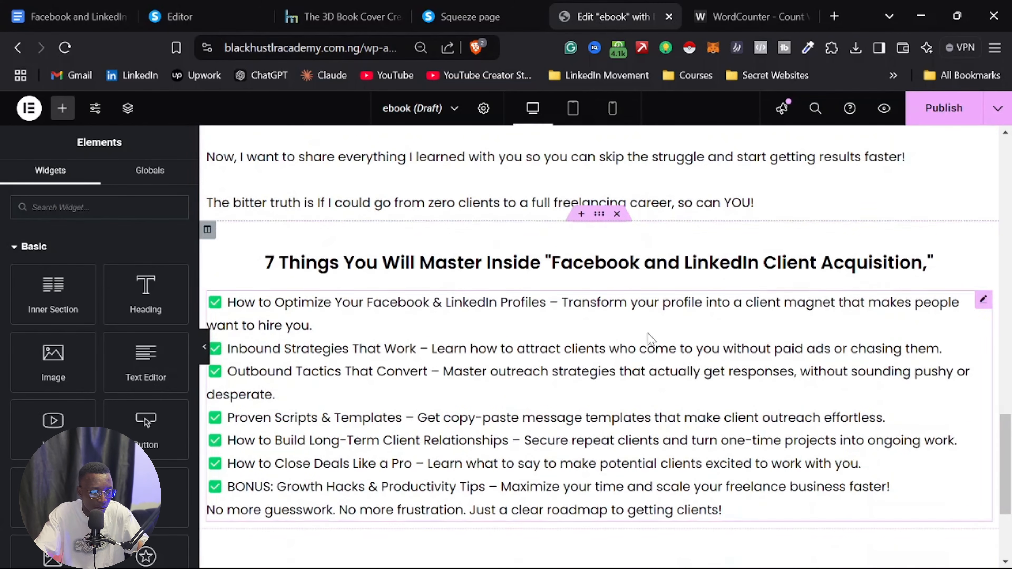
click(599, 215)
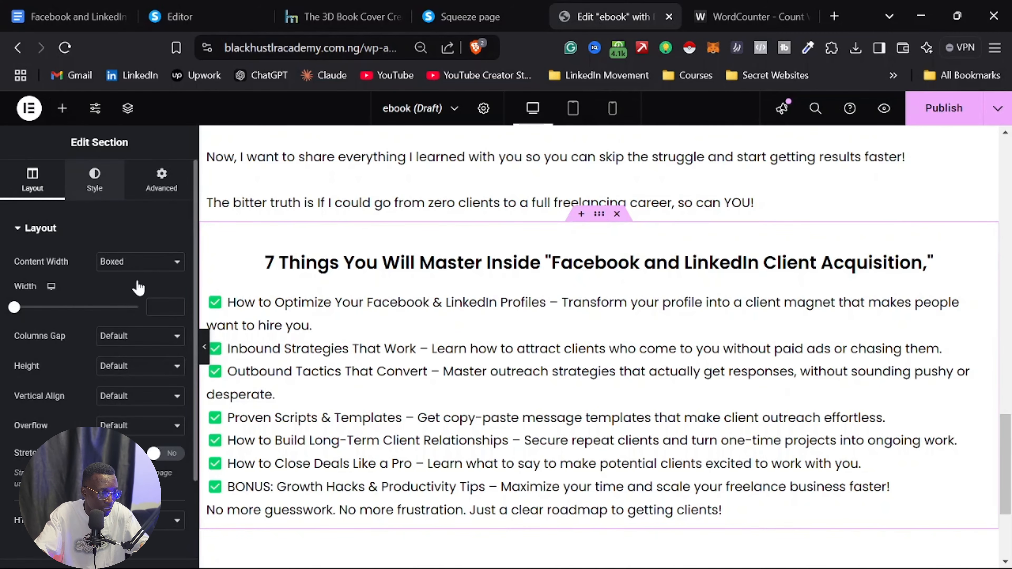
click(94, 181)
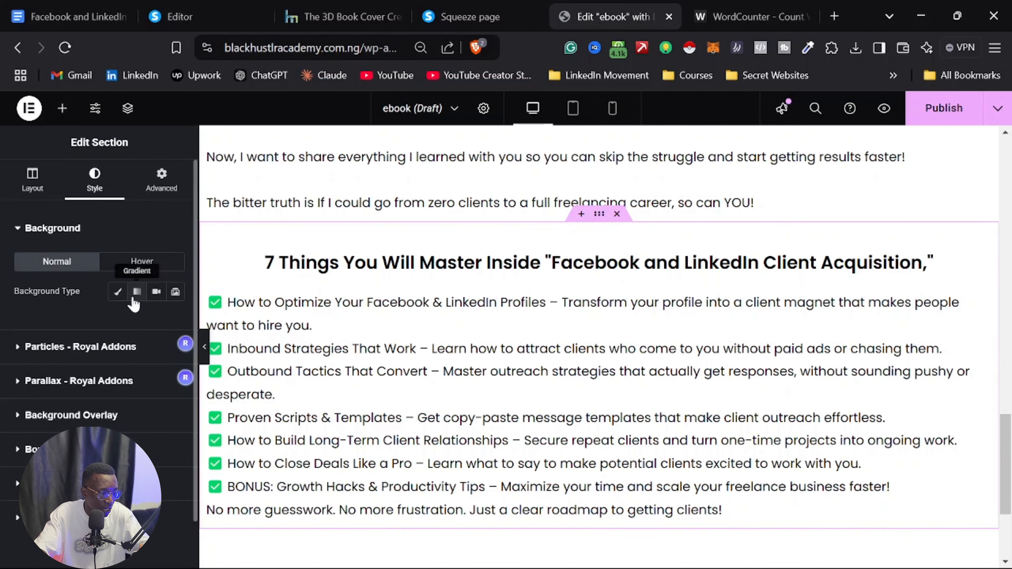
click(117, 292)
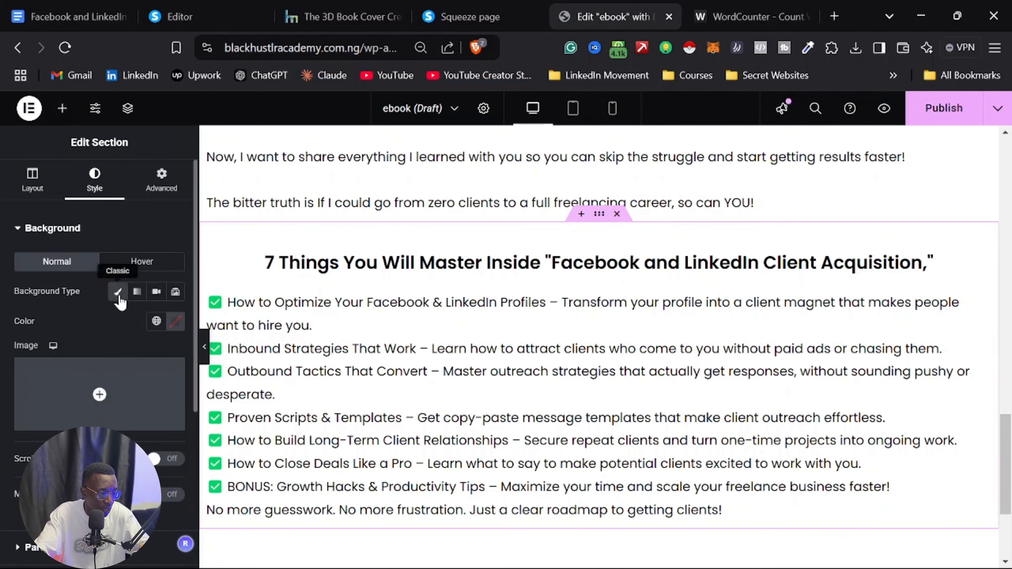
click(176, 321)
drag(150, 419, 93, 387)
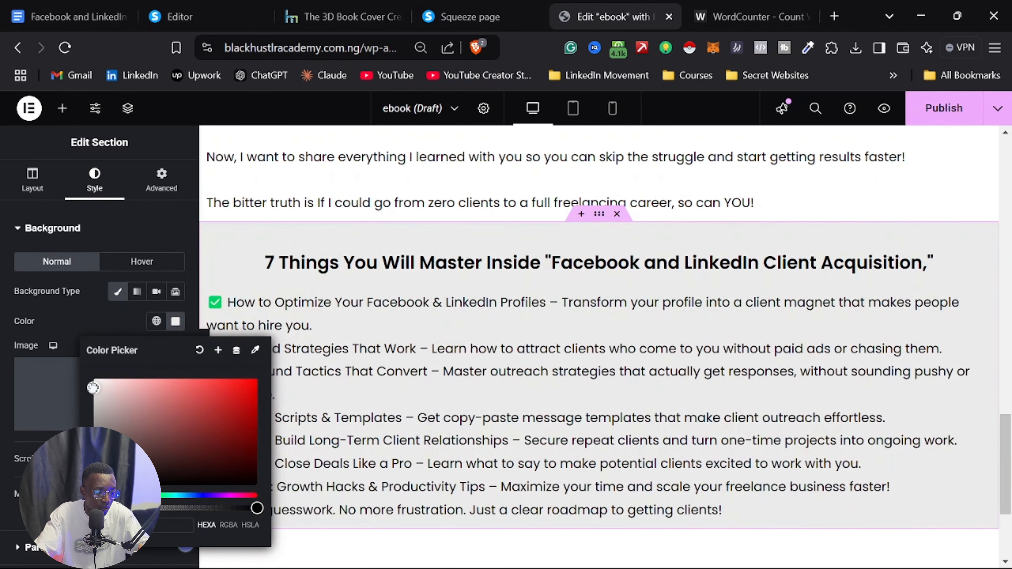
Step: Close the color picker and examine the gray benefits section together with the content above and below it
scroll(861, 351, down, 4)
click(600, 377)
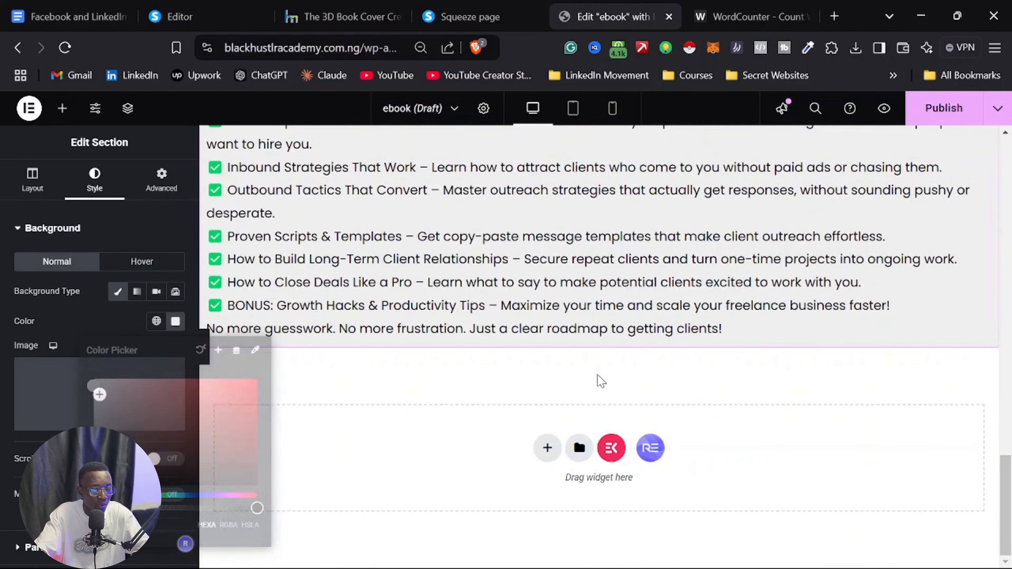
scroll(559, 367, up, 3)
scroll(505, 355, up, 2)
scroll(507, 285, down, 5)
scroll(510, 323, up, 5)
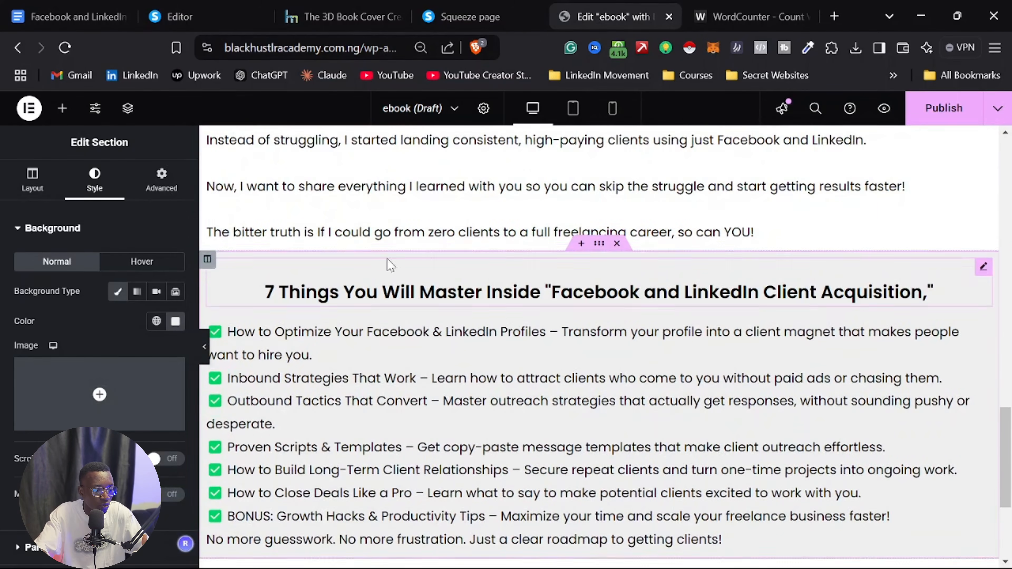
scroll(389, 264, down, 3)
scroll(350, 218, down, 3)
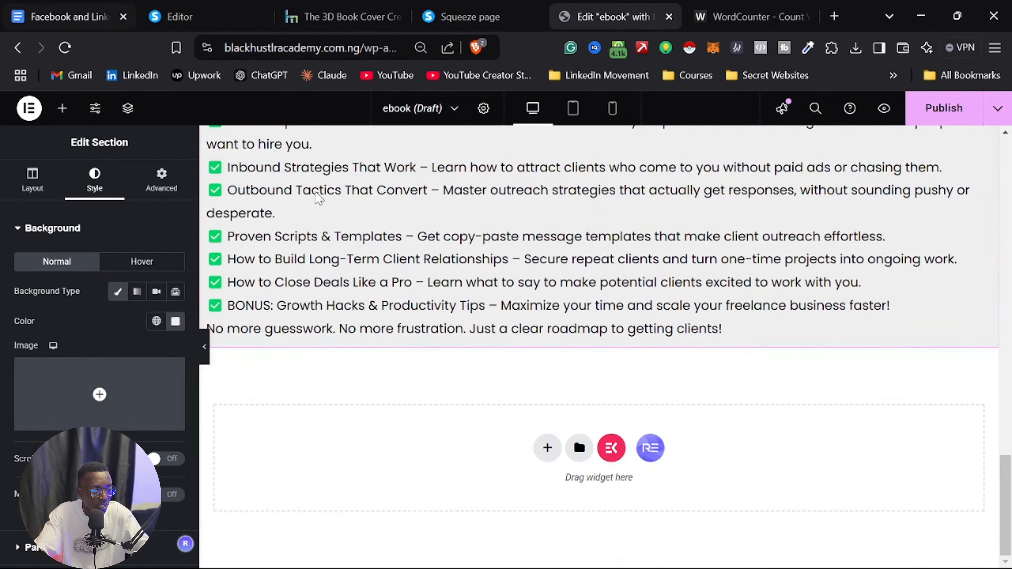
Step: Switch to the Google Docs sales copy and check the bonuses section that follows the benefits list
click(70, 16)
scroll(333, 362, down, 6)
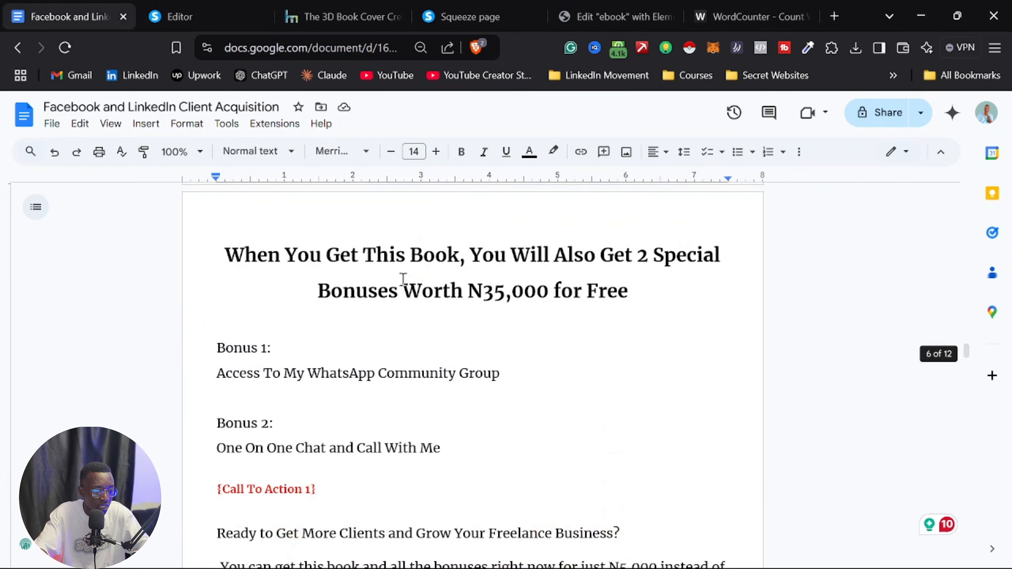
scroll(448, 265, up, 5)
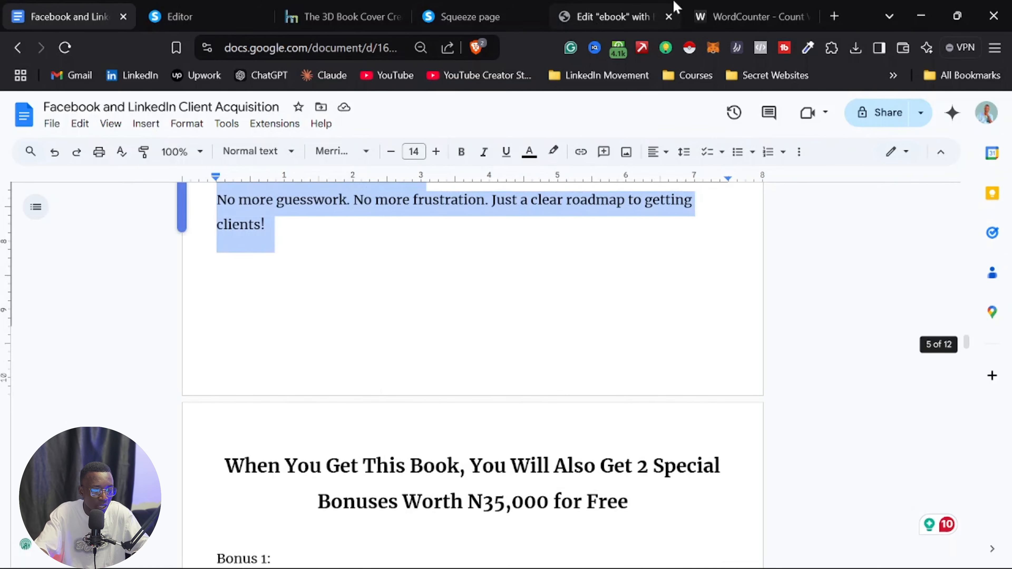
Step: Return to the Elementor ebook page and add a Button widget below the benefits list in the gray section
click(617, 18)
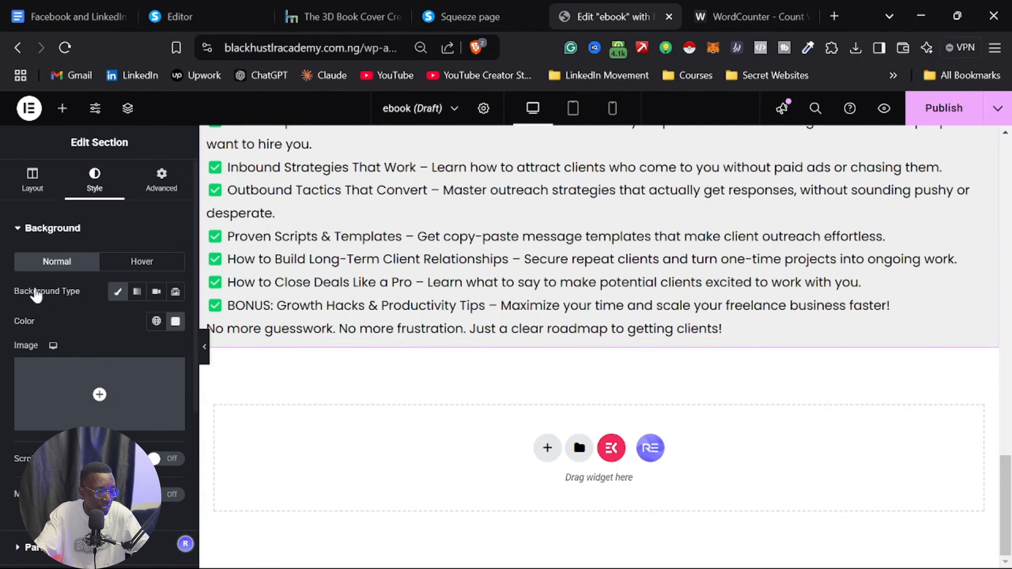
click(68, 113)
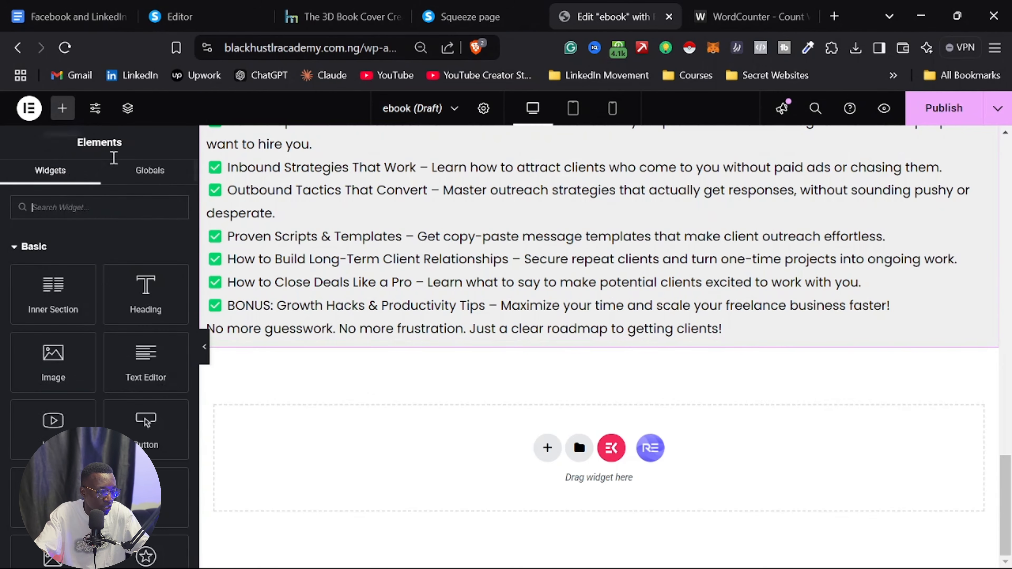
scroll(100, 319, down, 3)
drag(144, 321, 668, 352)
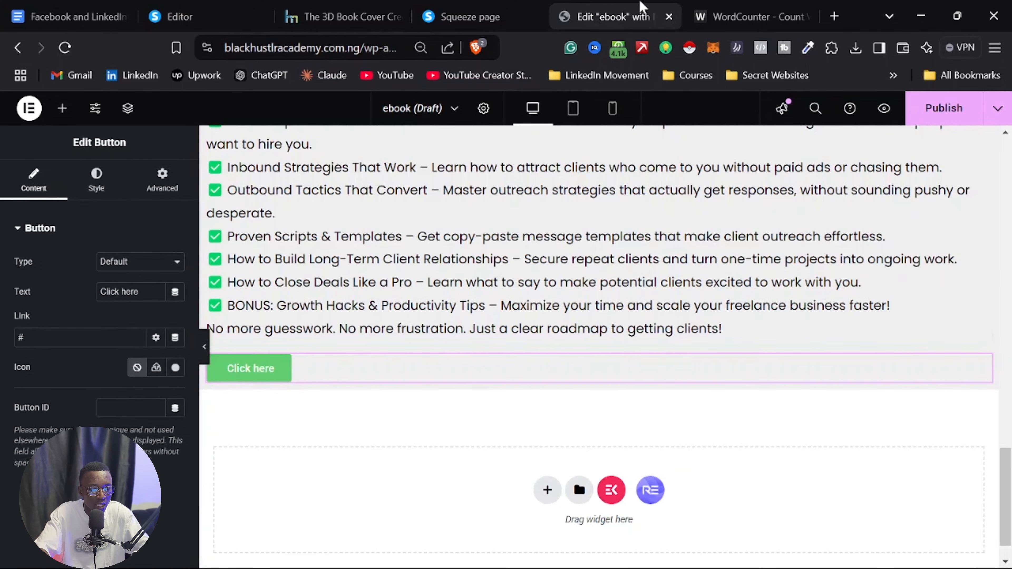
Step: Open the existing sales page at blackhustlracademy.com.ng/facebook-and-linkedin in a new browser tab
click(831, 17)
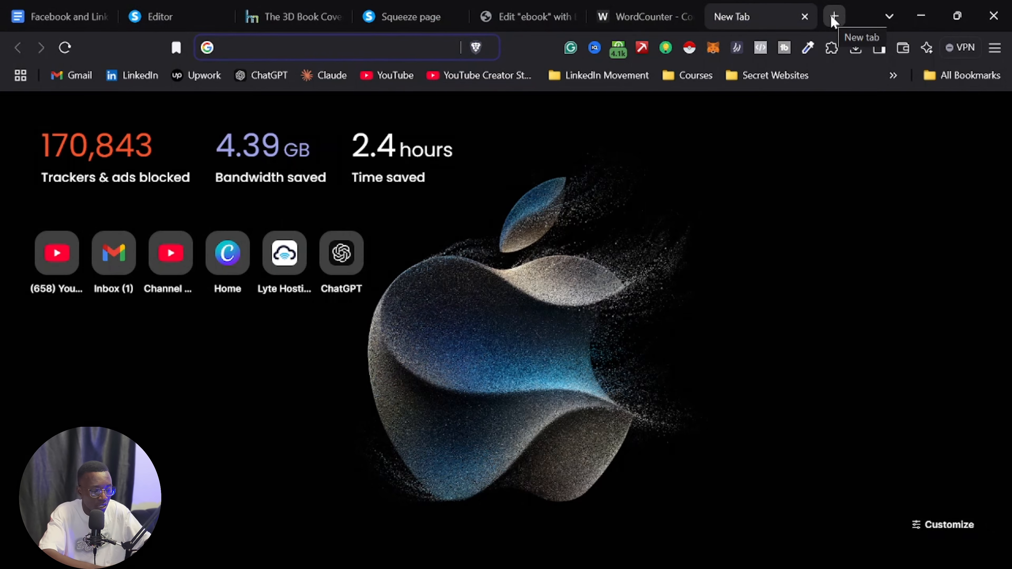
text(bla)
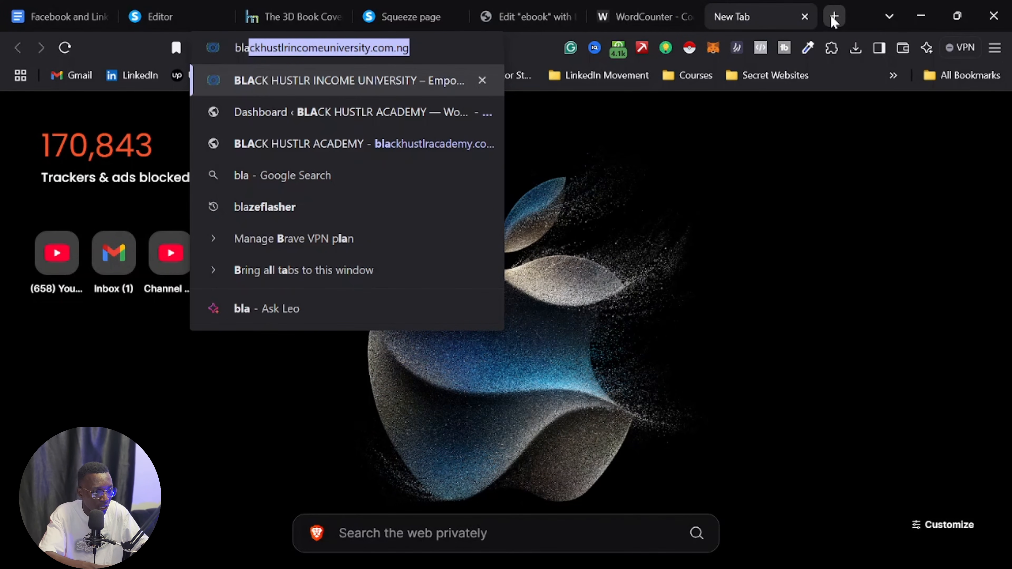
text(ckhus)
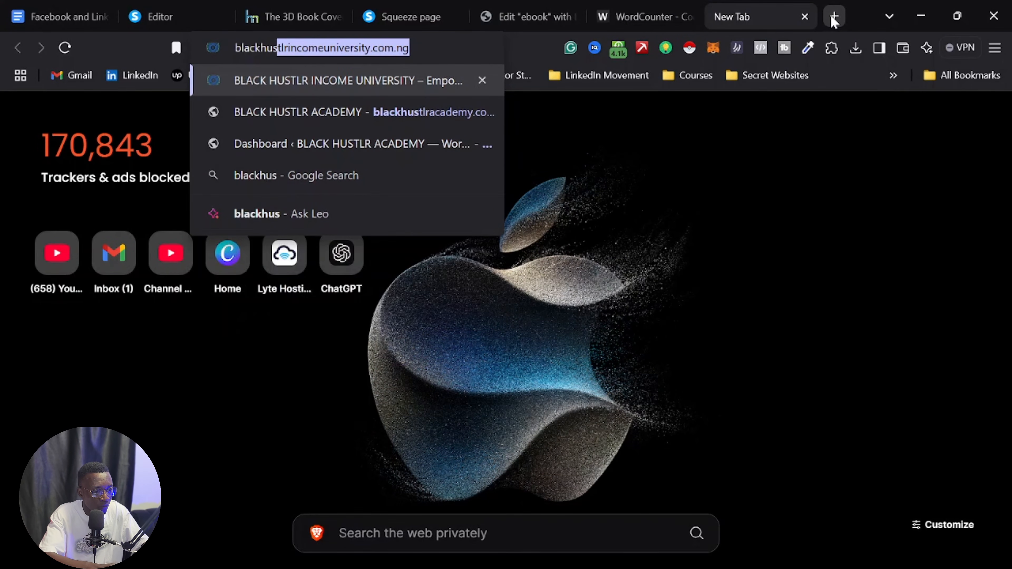
text(t)
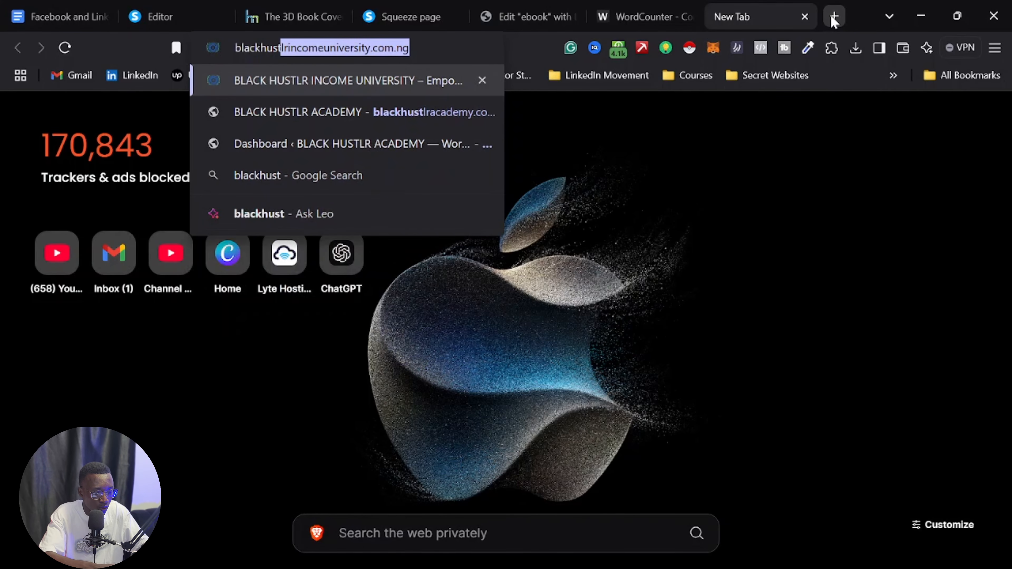
text(lr)
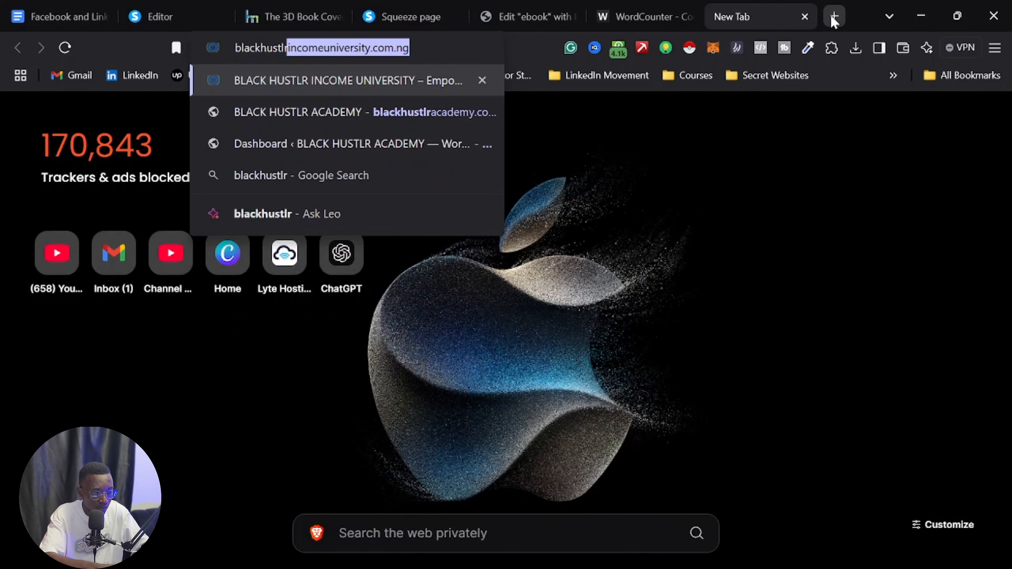
text(aca)
key(Right)
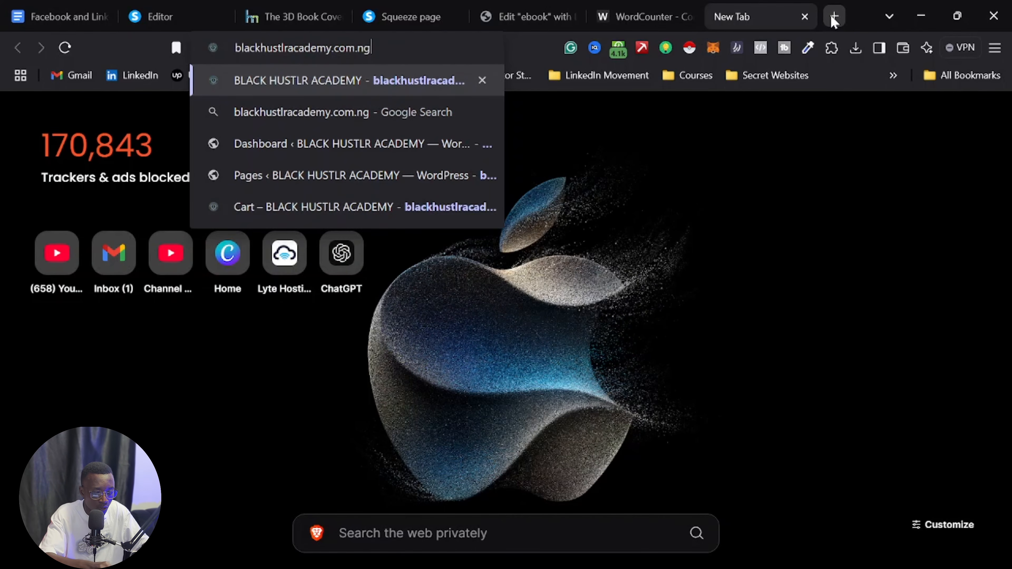
text(/f)
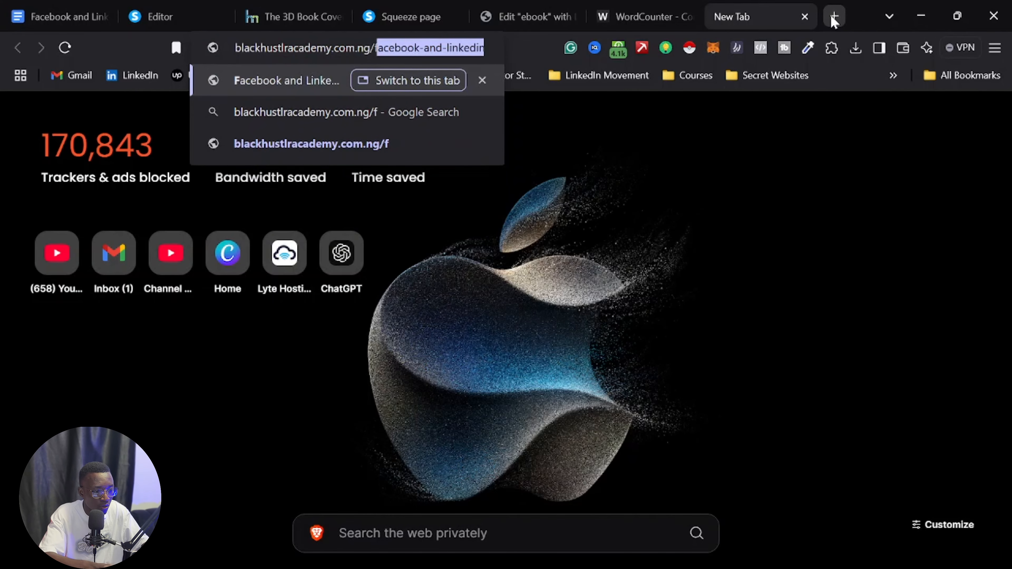
key(Return)
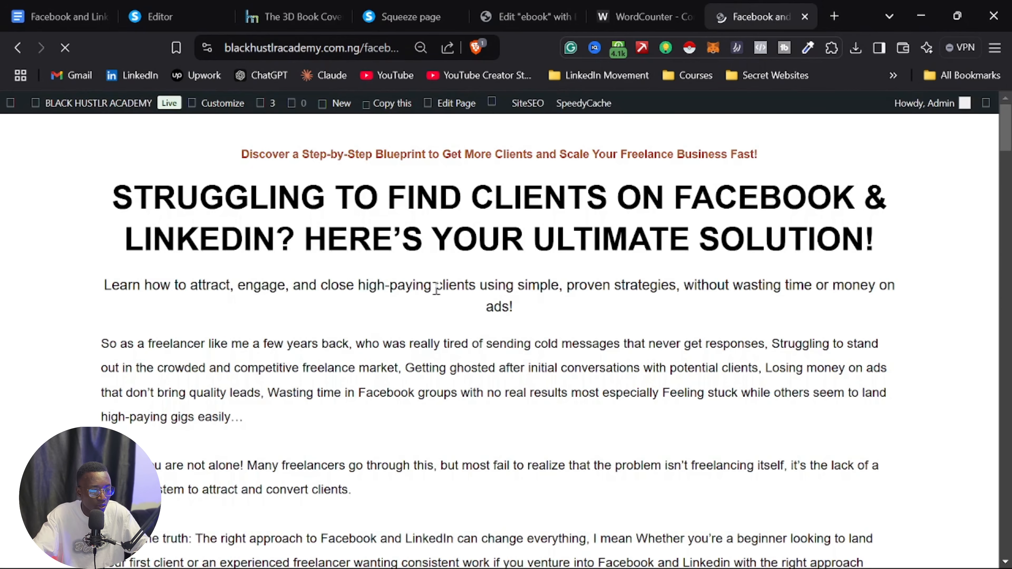
Step: Examine the live sales page's layout from the sales copy through testimonials, guarantee, pricing button, countdown and FAQ to the disclaimer
scroll(366, 255, down, 5)
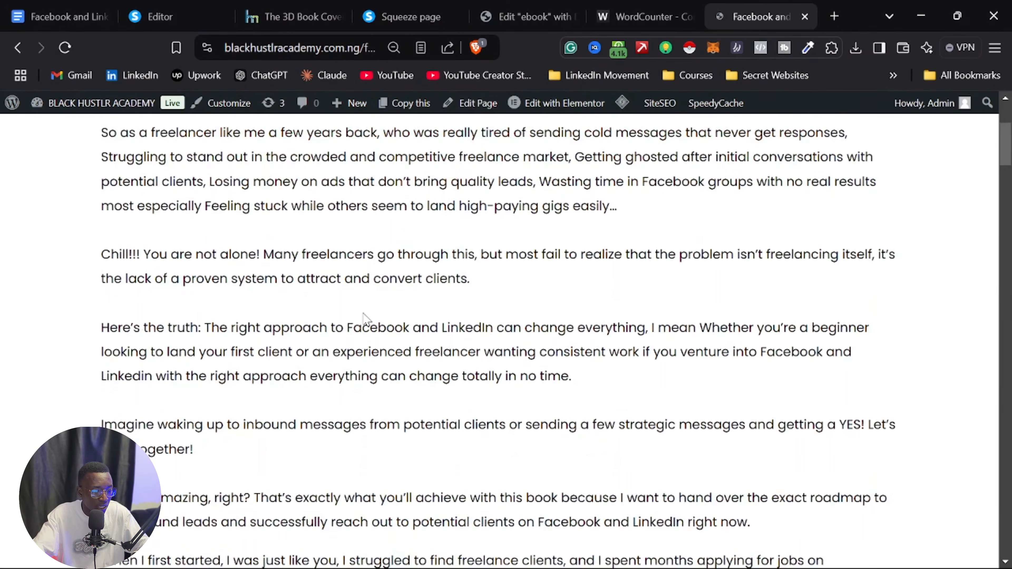
scroll(366, 321, down, 15)
scroll(377, 371, down, 15)
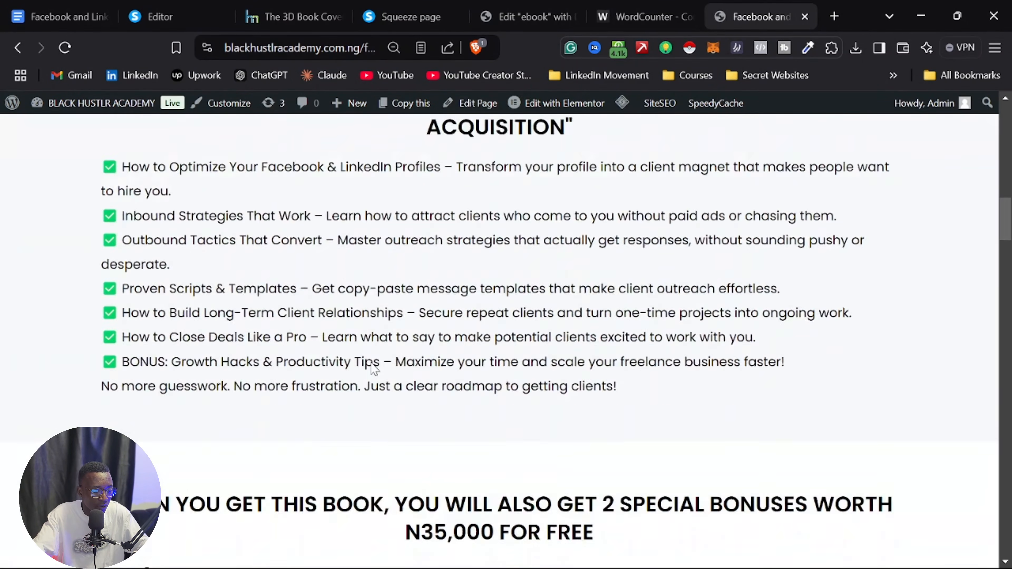
scroll(382, 359, up, 6)
scroll(392, 349, up, 15)
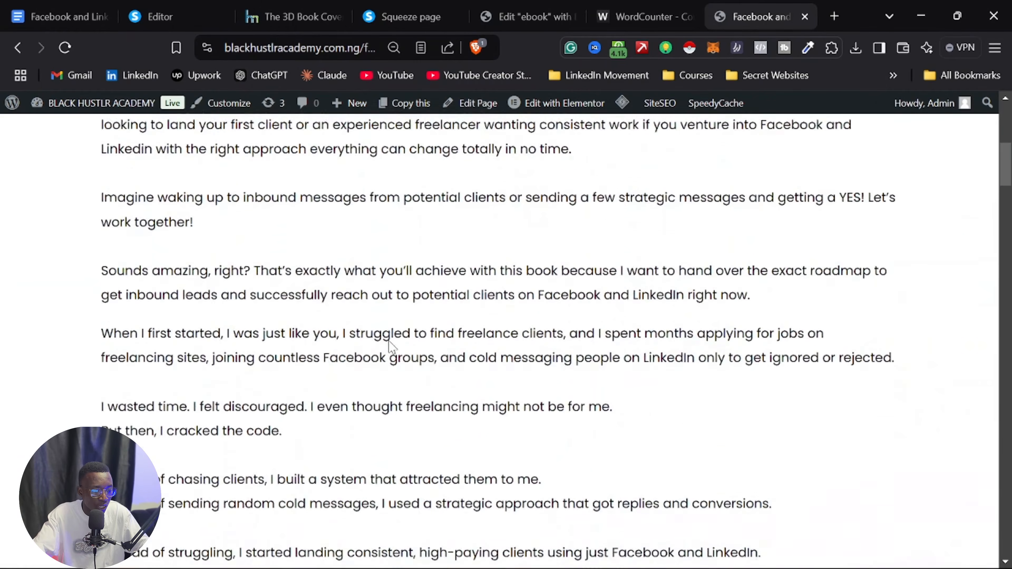
scroll(440, 275, down, 20)
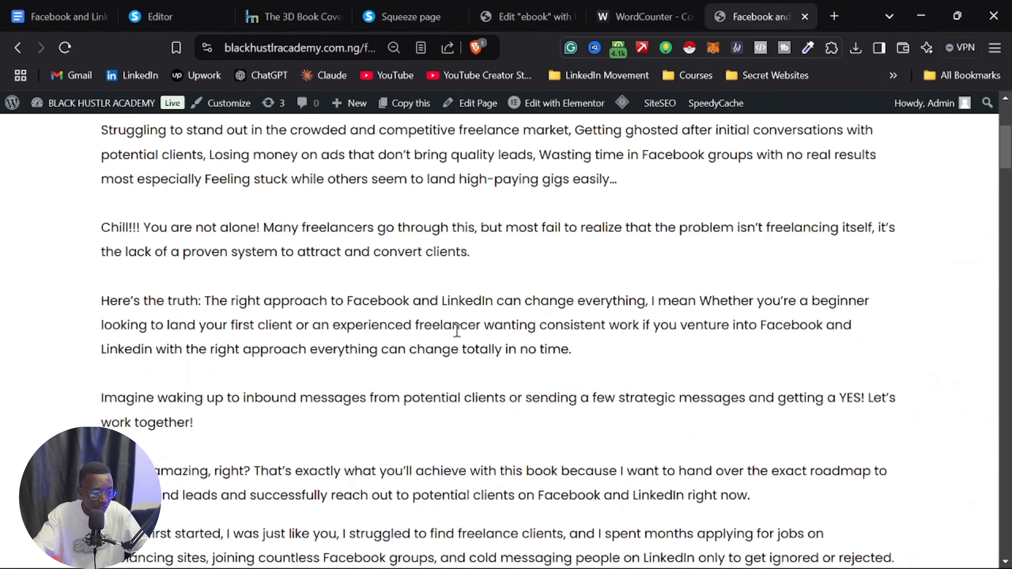
scroll(468, 331, down, 10)
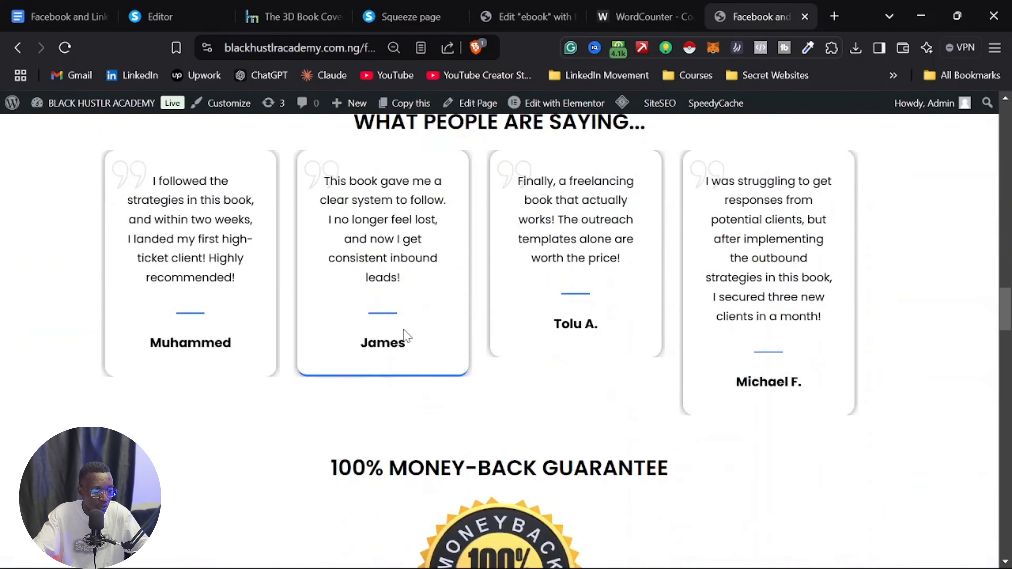
scroll(402, 334, up, 7)
scroll(441, 321, down, 15)
scroll(480, 346, down, 2)
scroll(429, 312, up, 20)
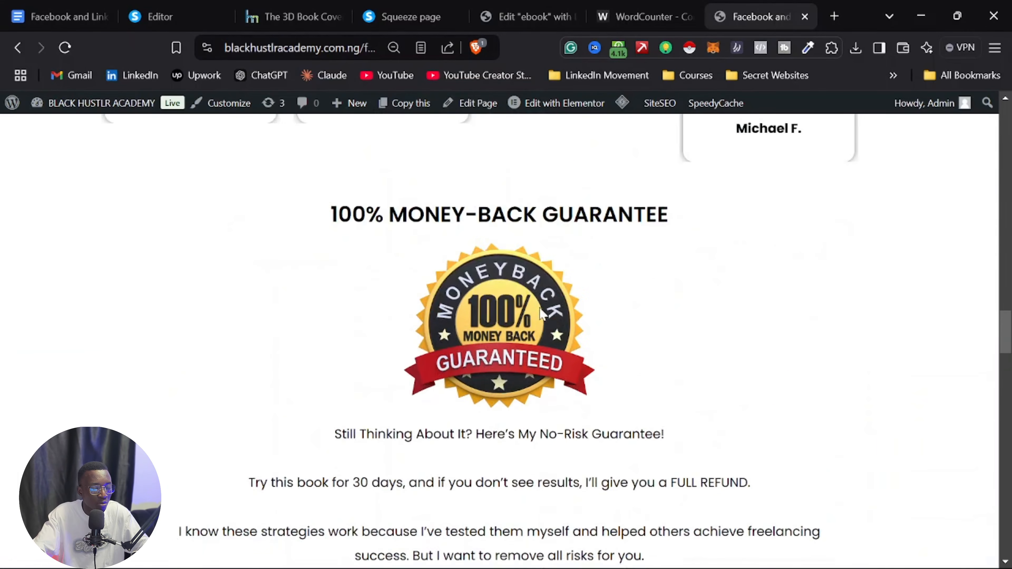
scroll(472, 340, down, 5)
scroll(303, 267, down, 5)
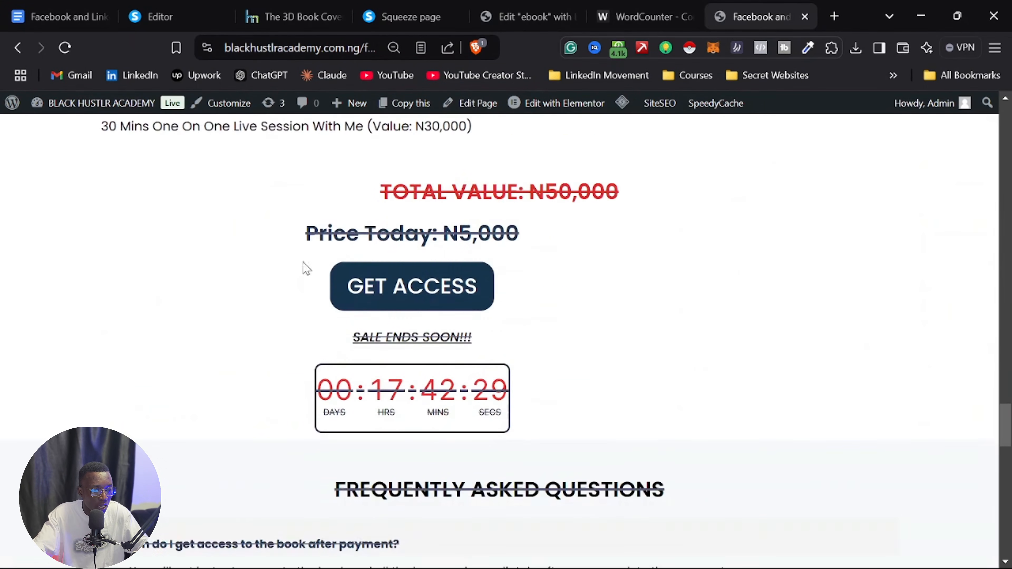
scroll(388, 276, up, 3)
scroll(456, 286, down, 5)
scroll(456, 285, up, 5)
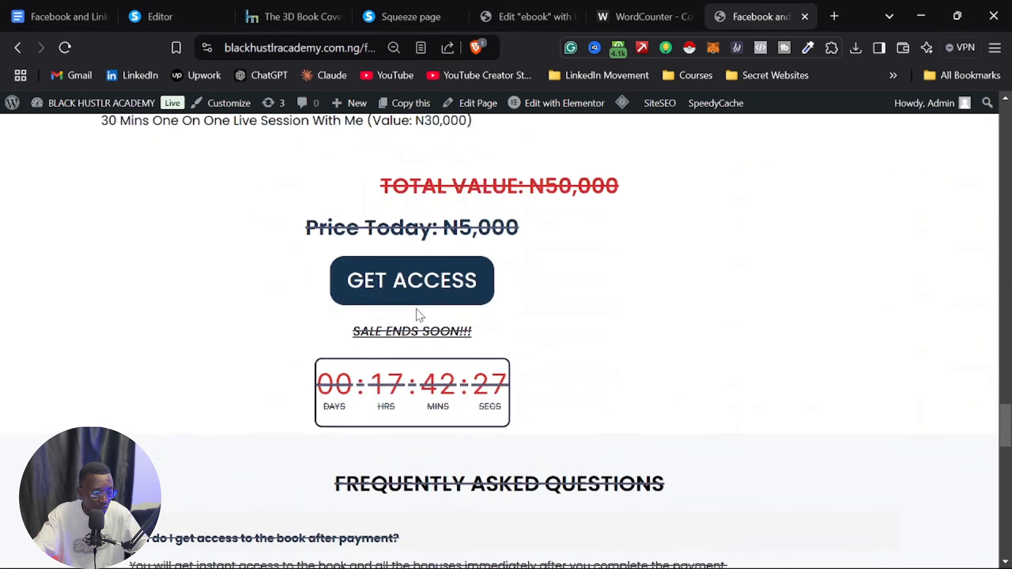
scroll(418, 317, down, 7)
scroll(429, 324, up, 3)
scroll(429, 259, down, 18)
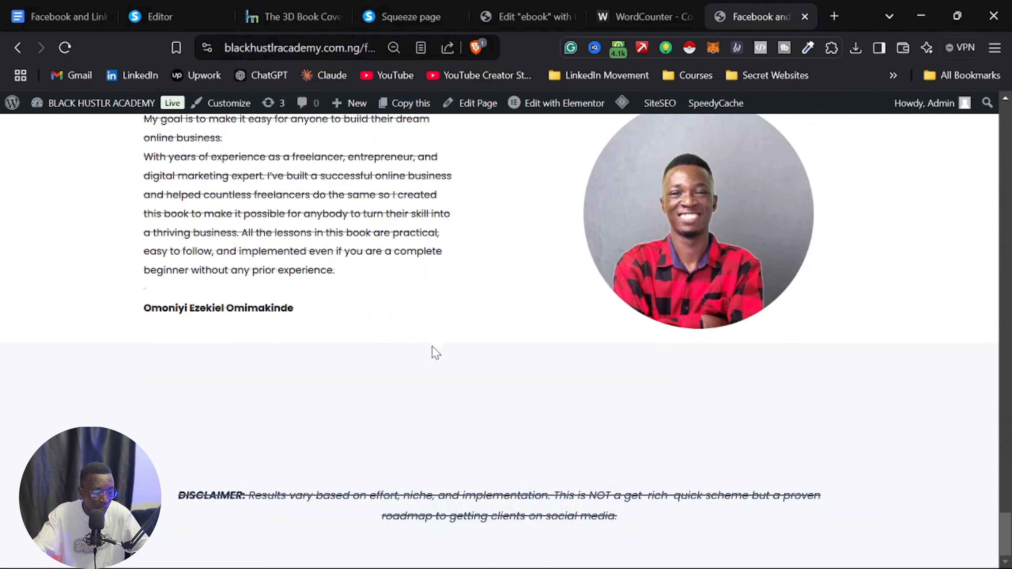
scroll(436, 353, up, 10)
Step: Open the live Facebook and LinkedIn sales page for editing with Elementor, checking the Squeeze page while it loads
click(561, 102)
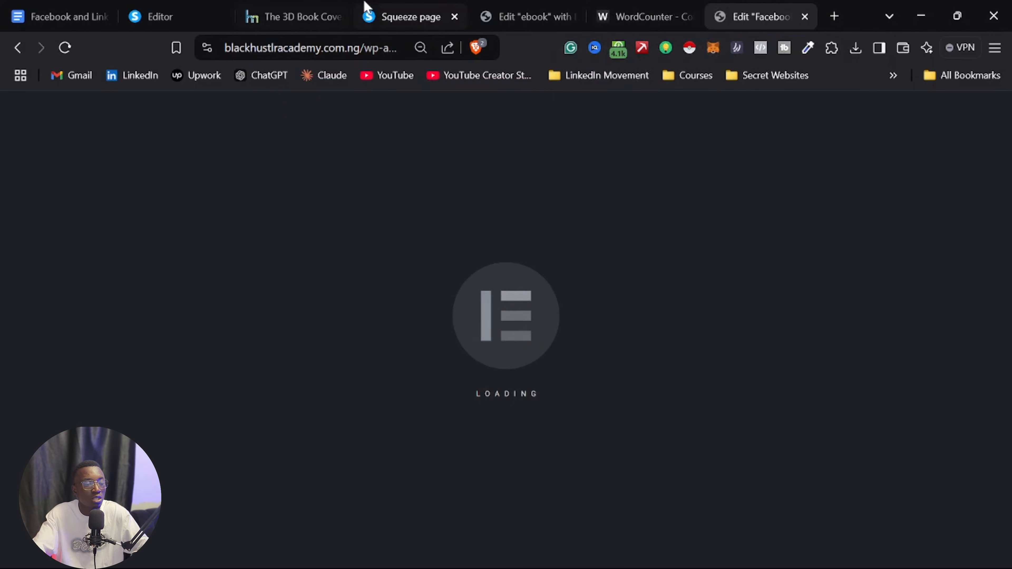
click(377, 8)
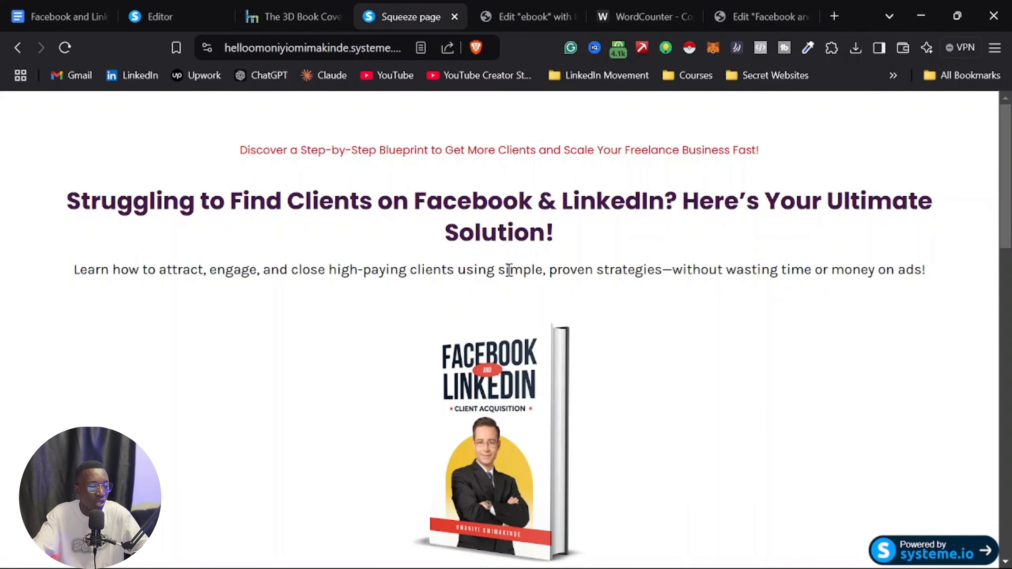
scroll(509, 270, down, 3)
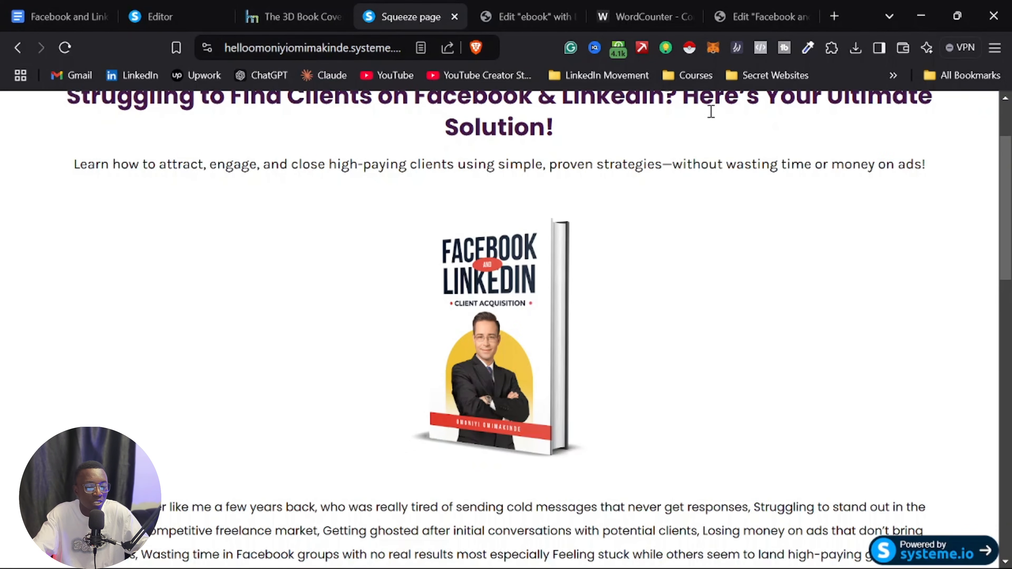
scroll(669, 187, down, 15)
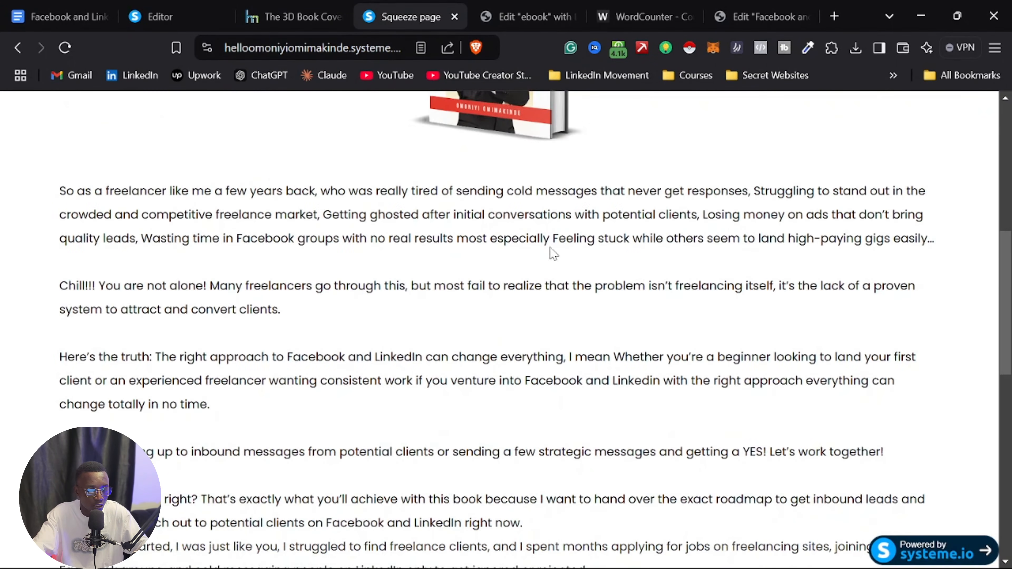
click(773, 6)
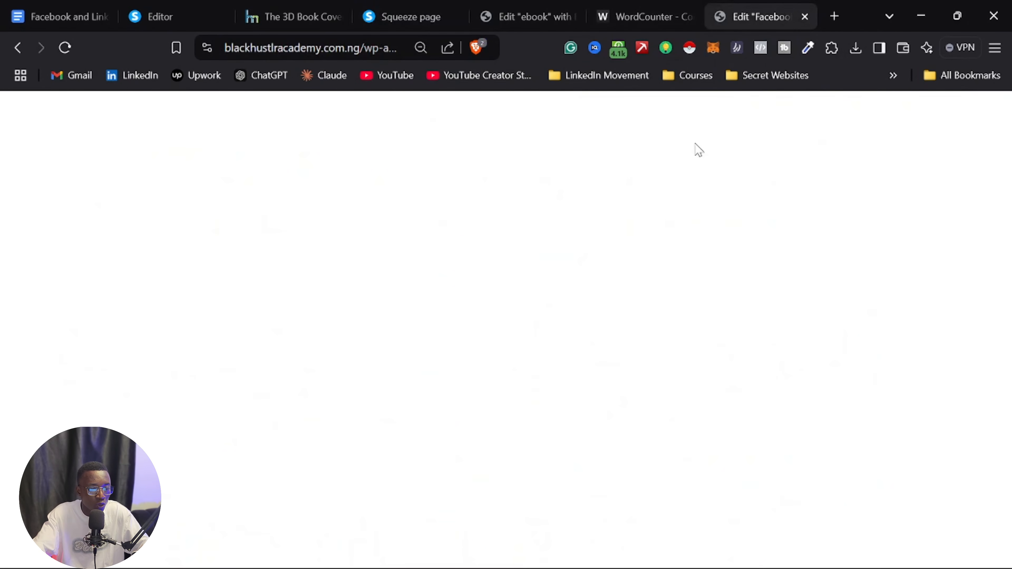
click(624, 20)
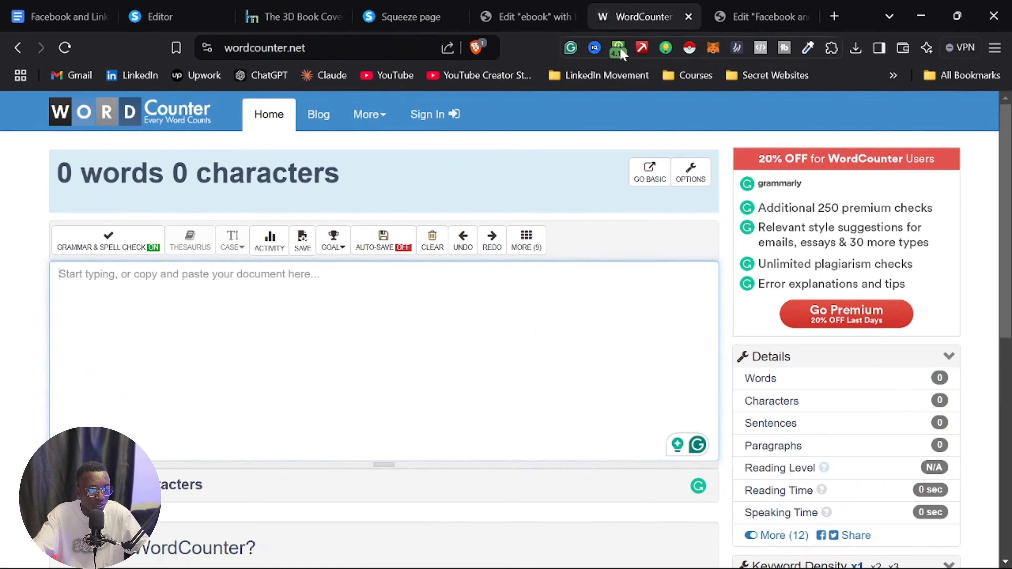
click(795, 7)
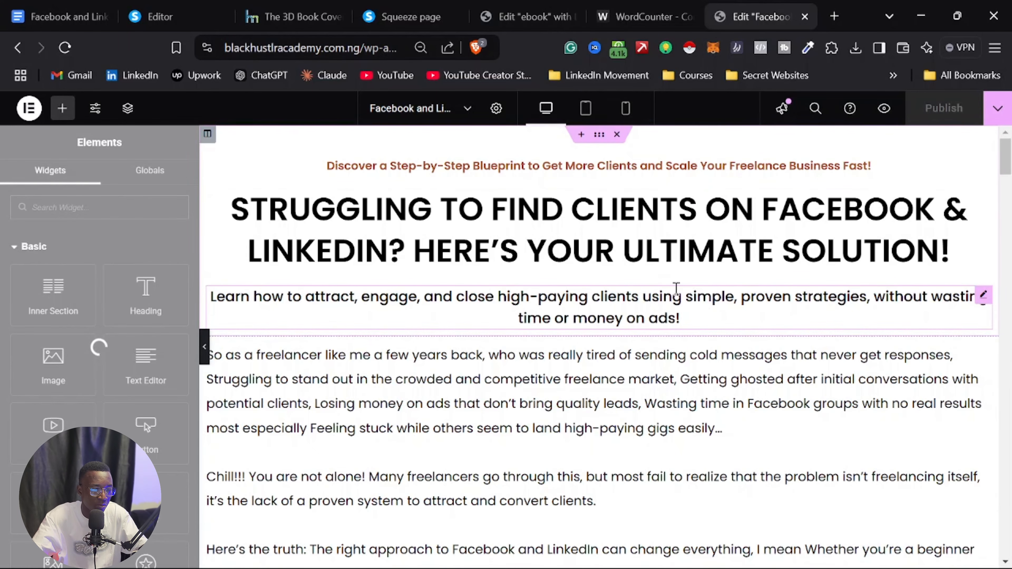
Step: Switch back to the draft ebook page in Elementor and review its headline and book cover area
click(557, 15)
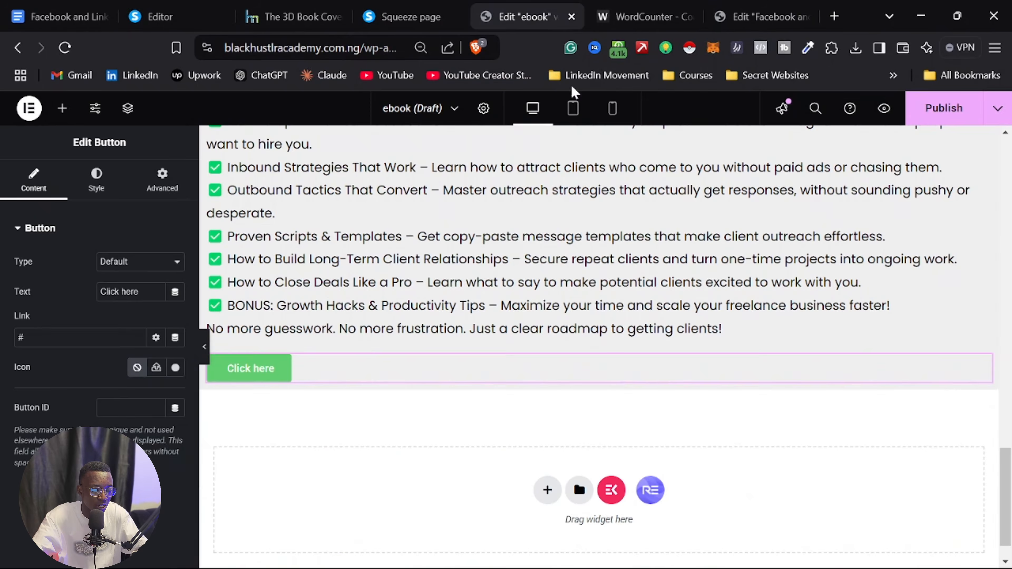
scroll(639, 274, up, 15)
scroll(639, 274, down, 3)
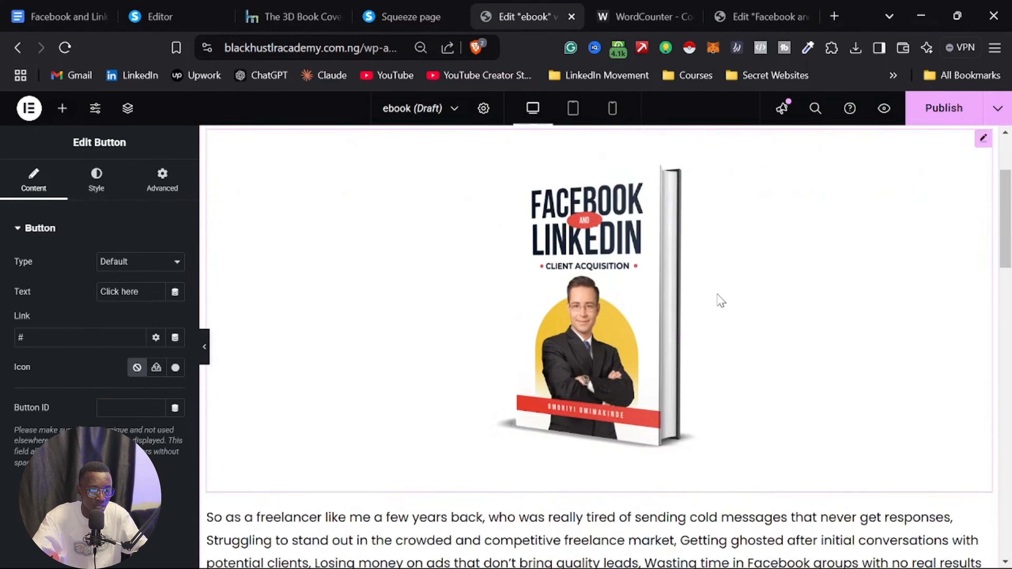
scroll(719, 301, up, 3)
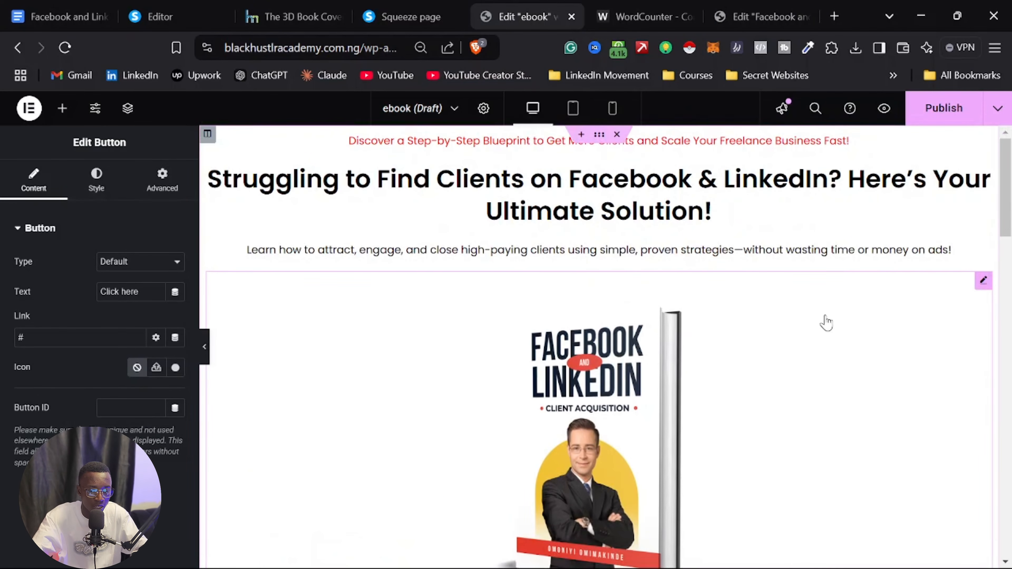
Step: Copy the book cover image from the draft ebook page and paste it below the subheadline on the Facebook and LinkedIn sales page
right_click(826, 322)
click(881, 333)
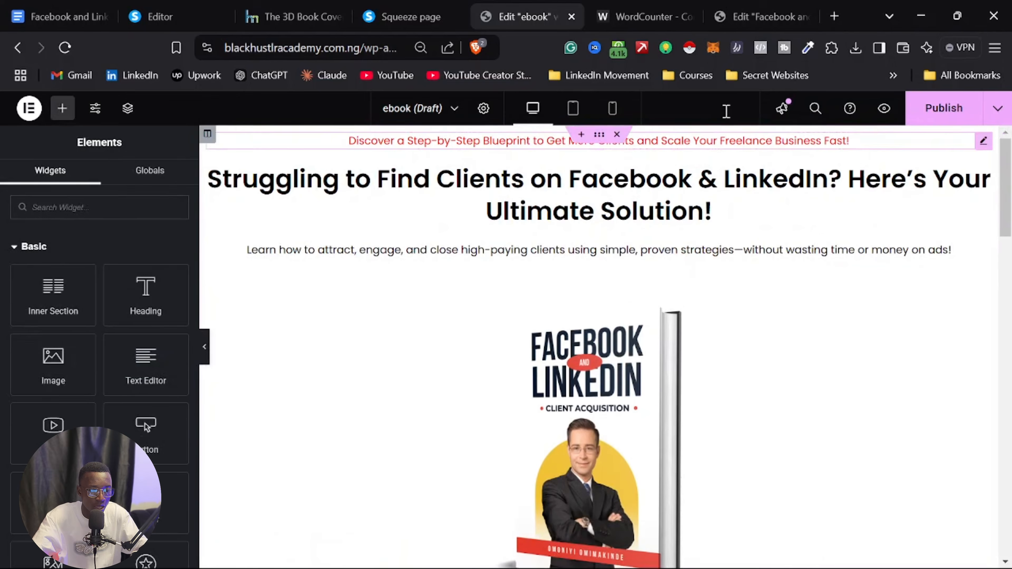
click(643, 12)
click(784, 17)
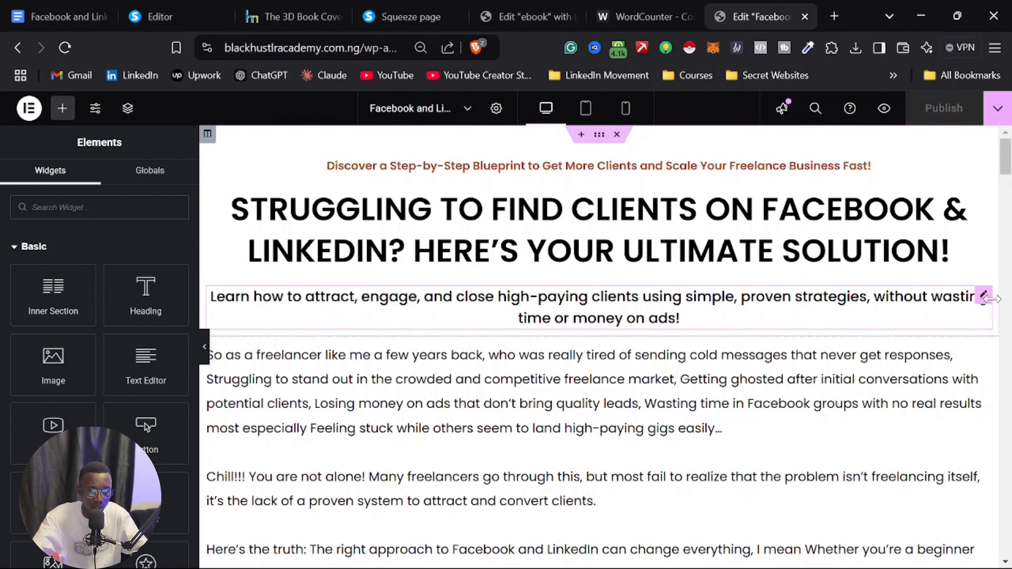
right_click(922, 332)
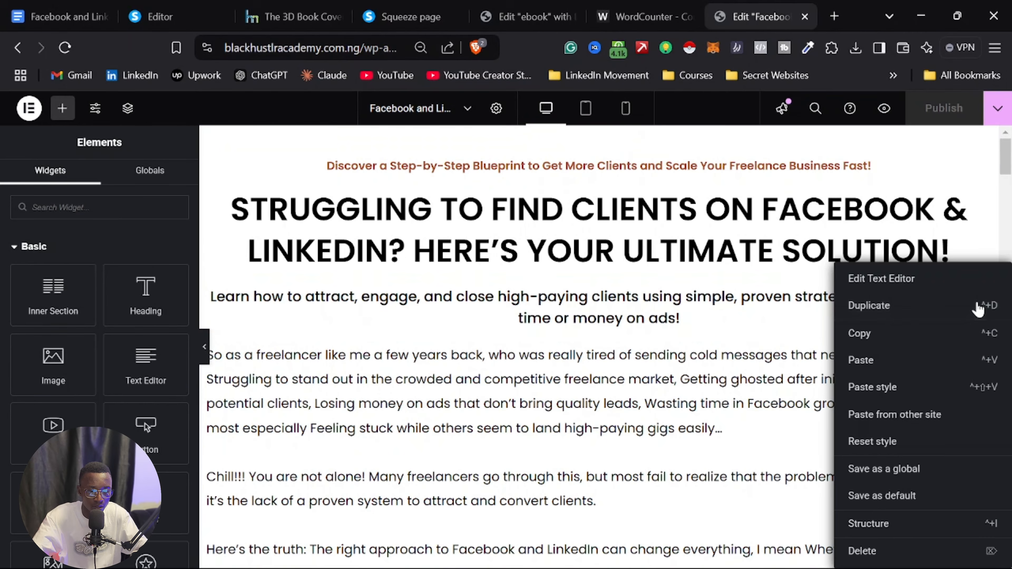
click(863, 361)
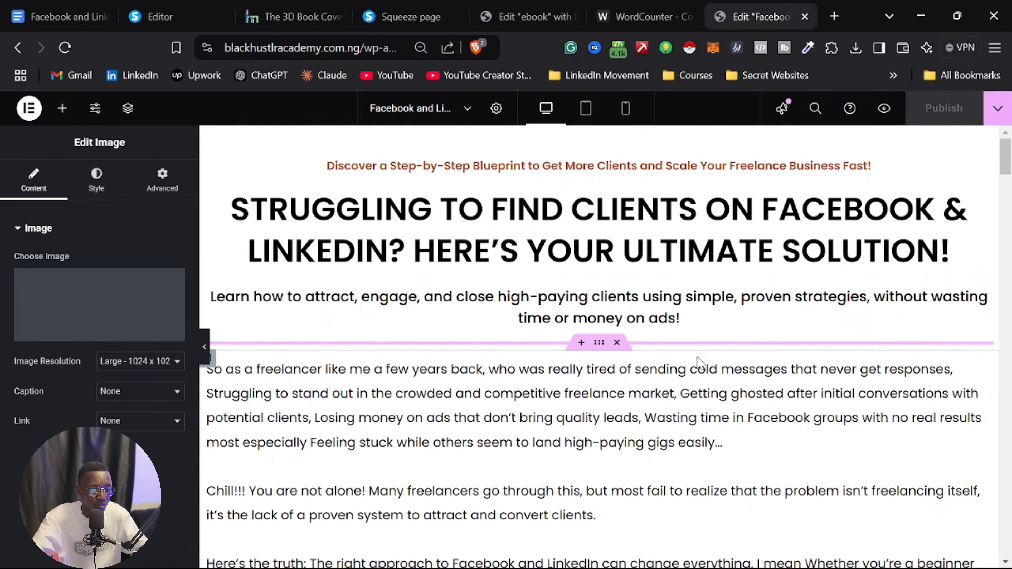
Step: Examine the sales page in the editor from the opening copy through bonuses, testimonials, guarantee and pricing to the FAQ
scroll(677, 367, down, 10)
scroll(598, 379, down, 20)
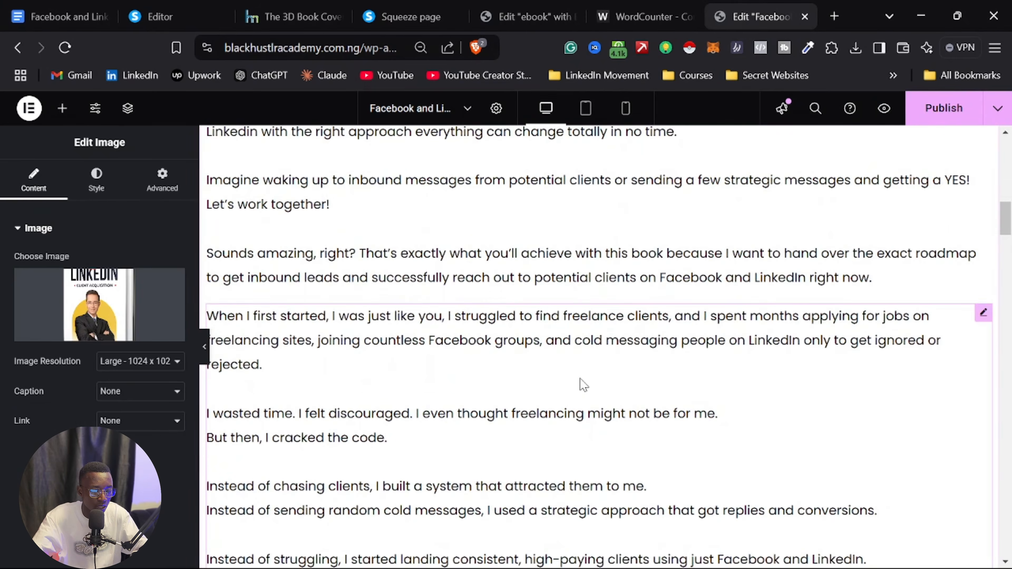
scroll(542, 373, down, 15)
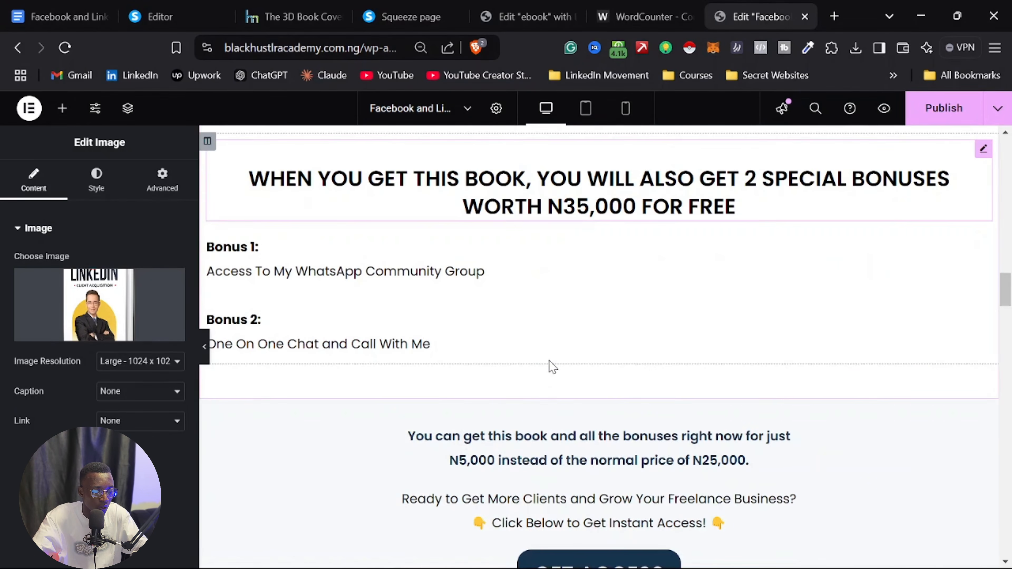
scroll(576, 329, down, 10)
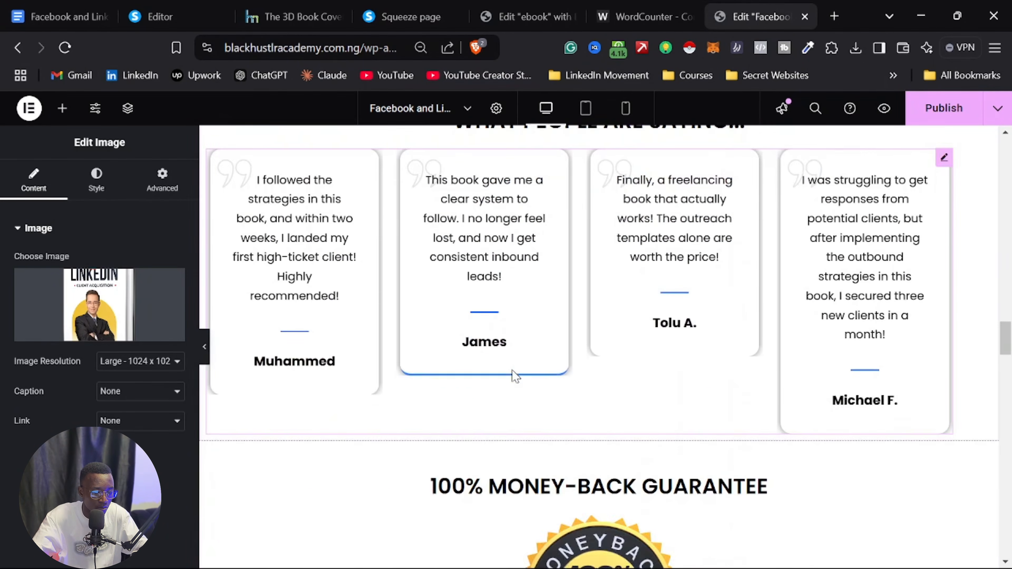
scroll(563, 324, up, 16)
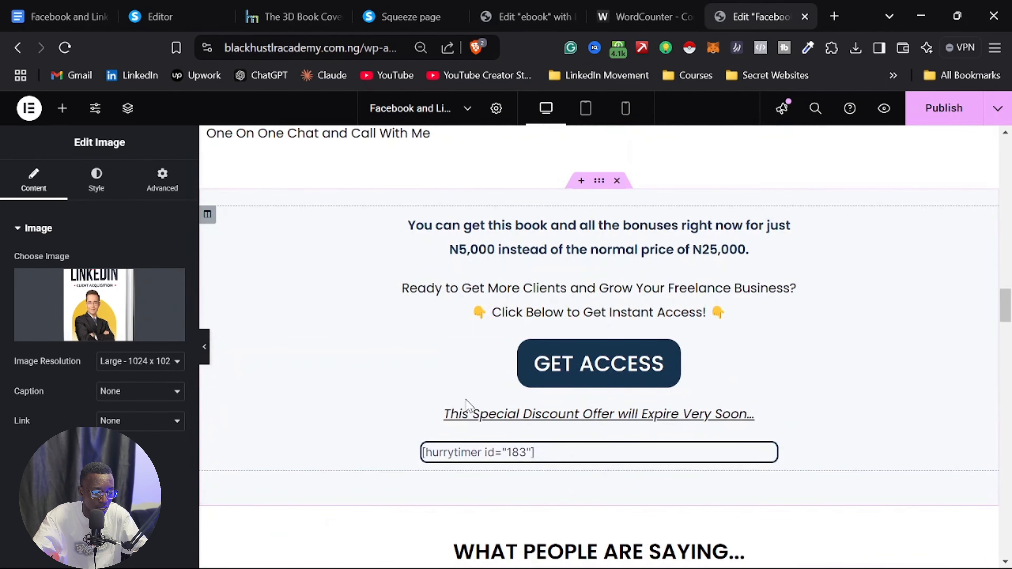
scroll(576, 400, down, 5)
scroll(579, 400, down, 14)
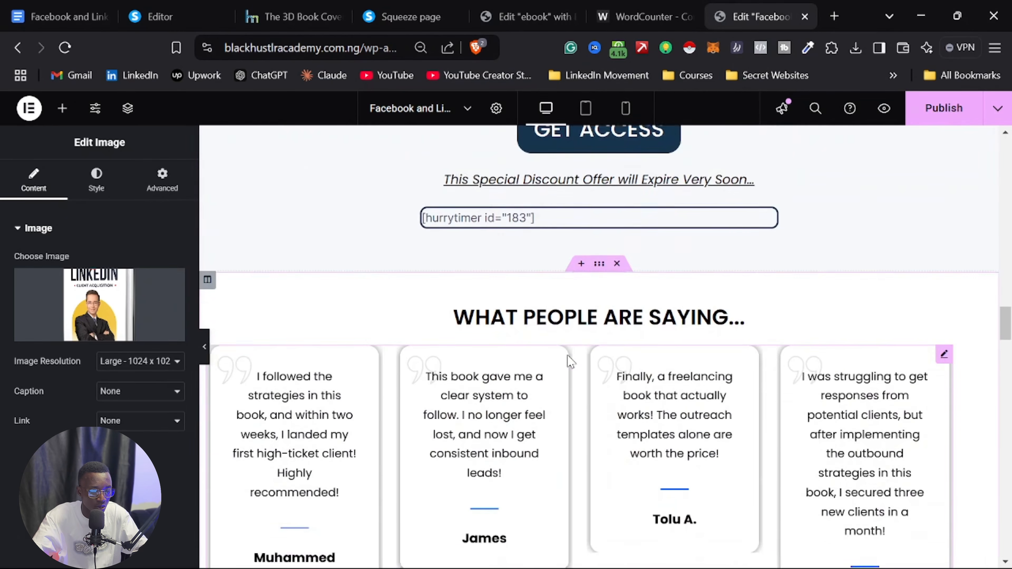
scroll(596, 342, down, 16)
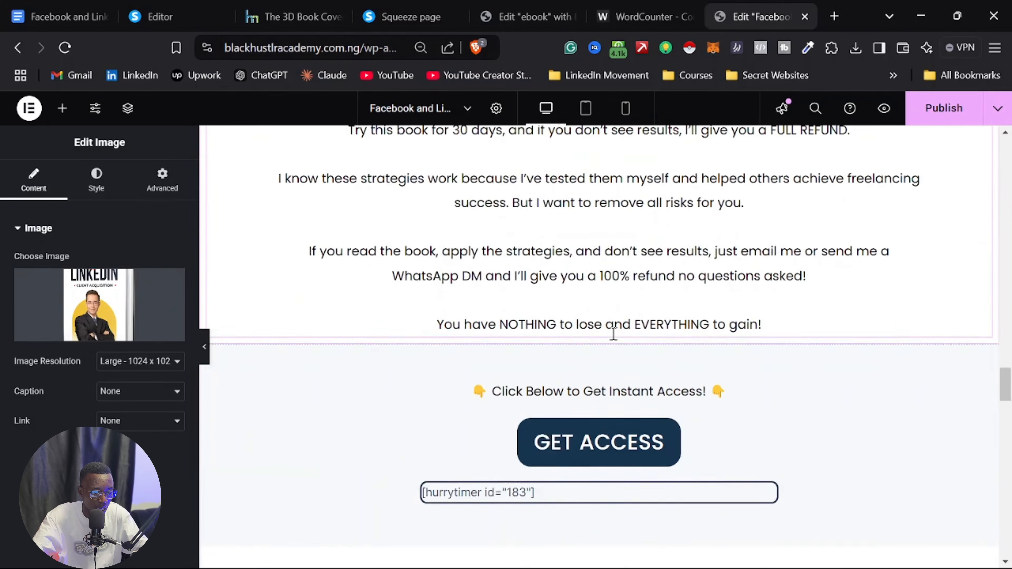
scroll(537, 356, down, 5)
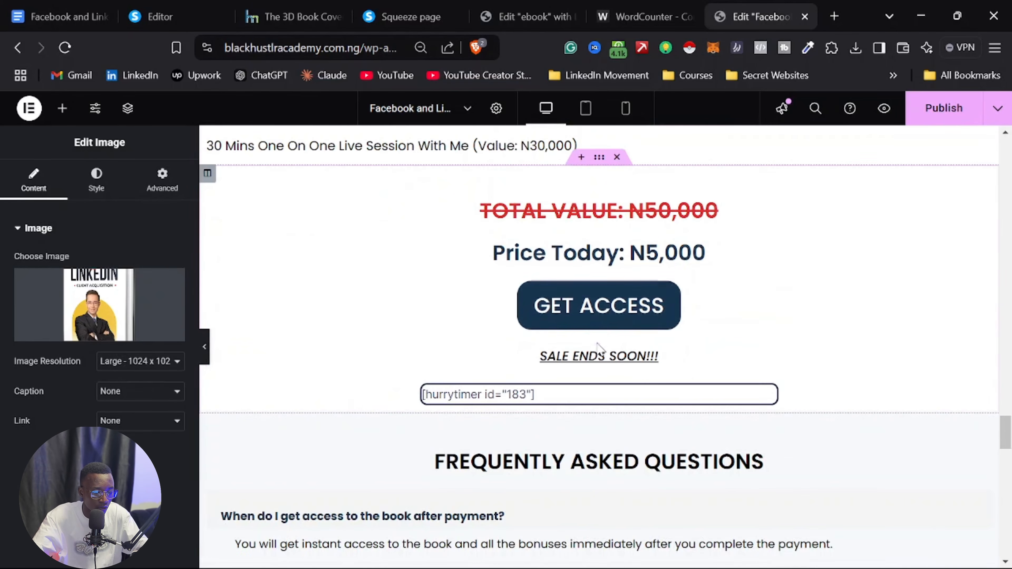
scroll(580, 271, up, 3)
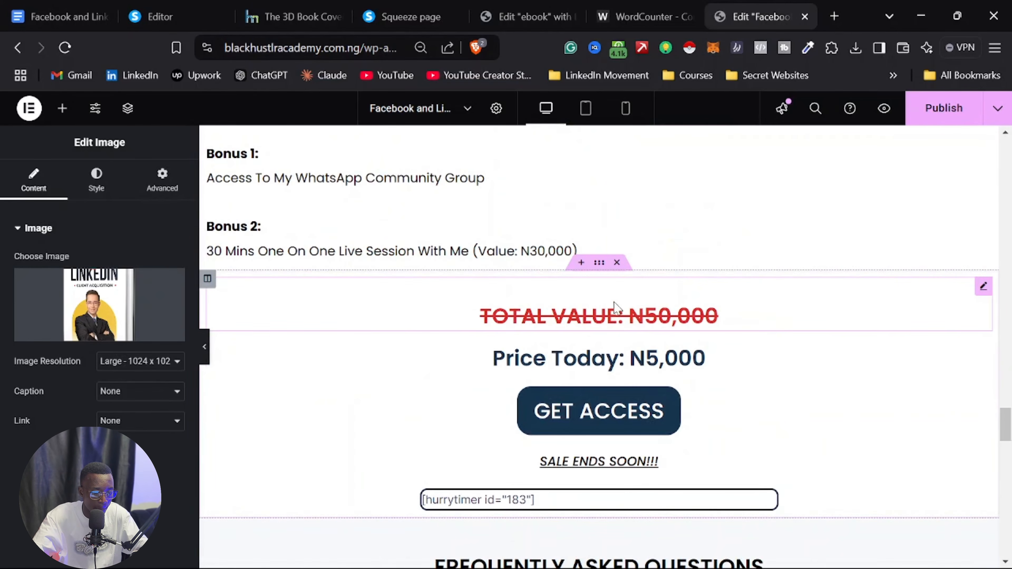
scroll(616, 307, down, 10)
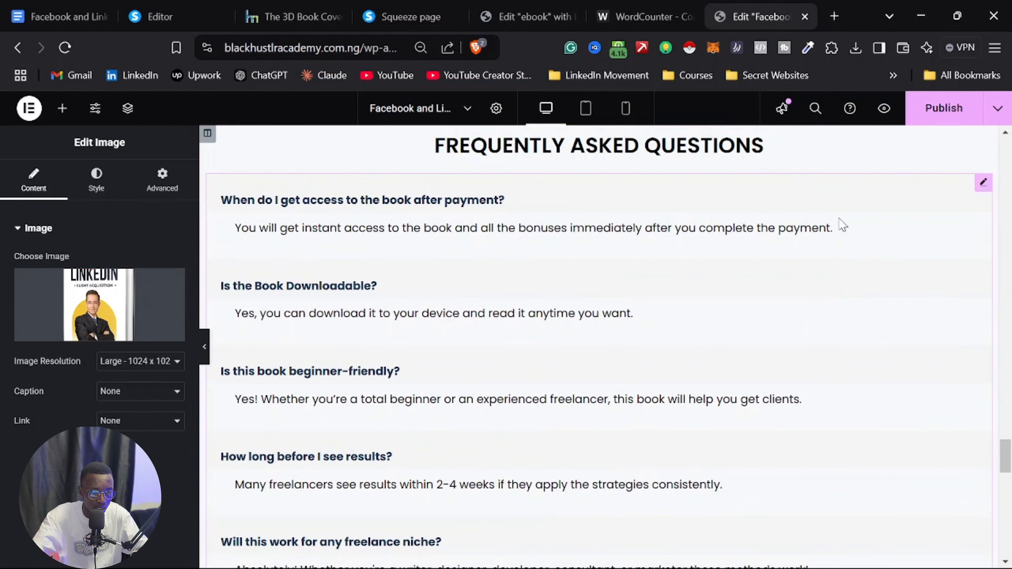
Step: Inspect the FAQ widget's first question entry and the content settings of the "Price Today" heading
click(986, 190)
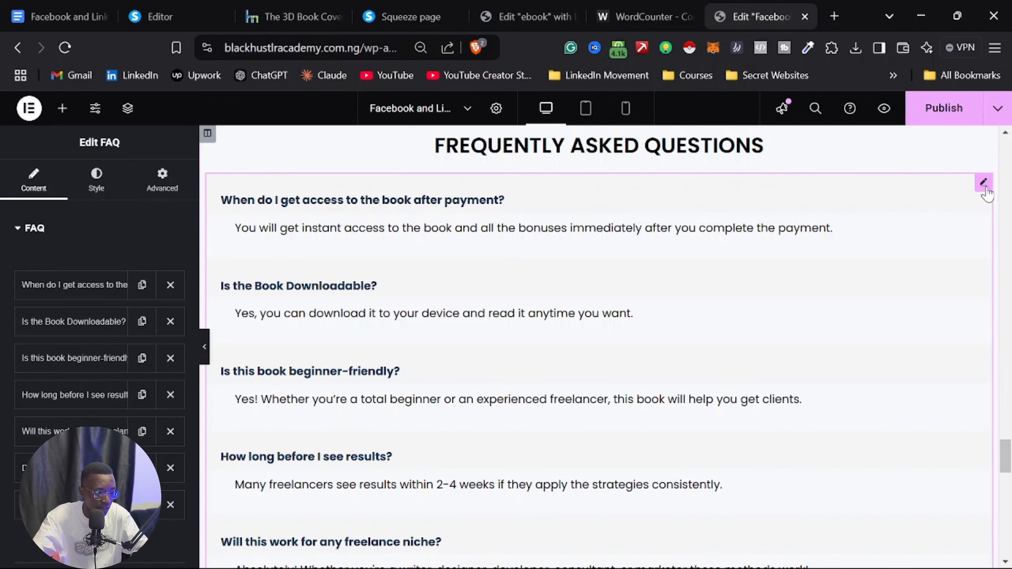
click(76, 286)
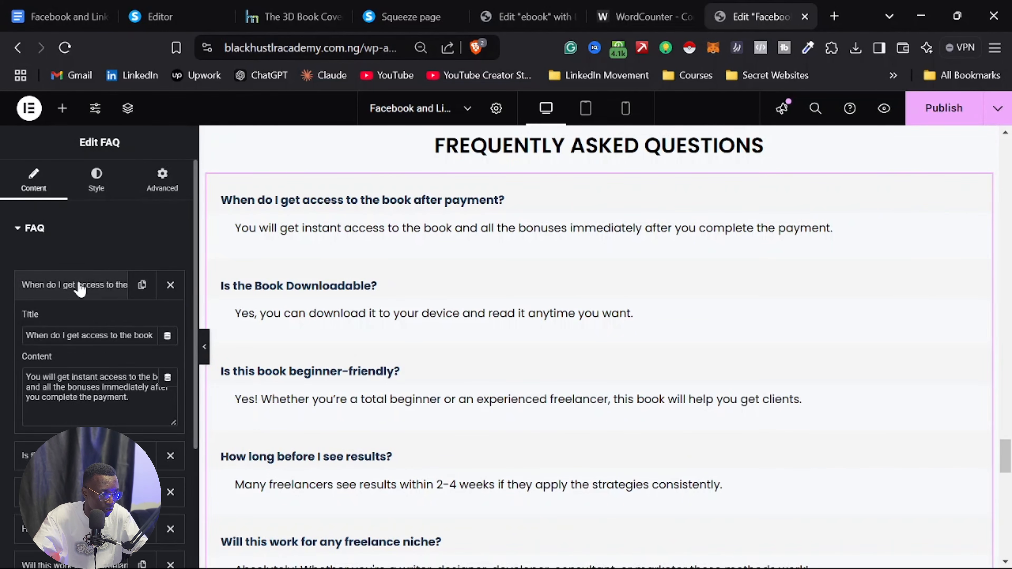
click(79, 286)
scroll(422, 280, up, 5)
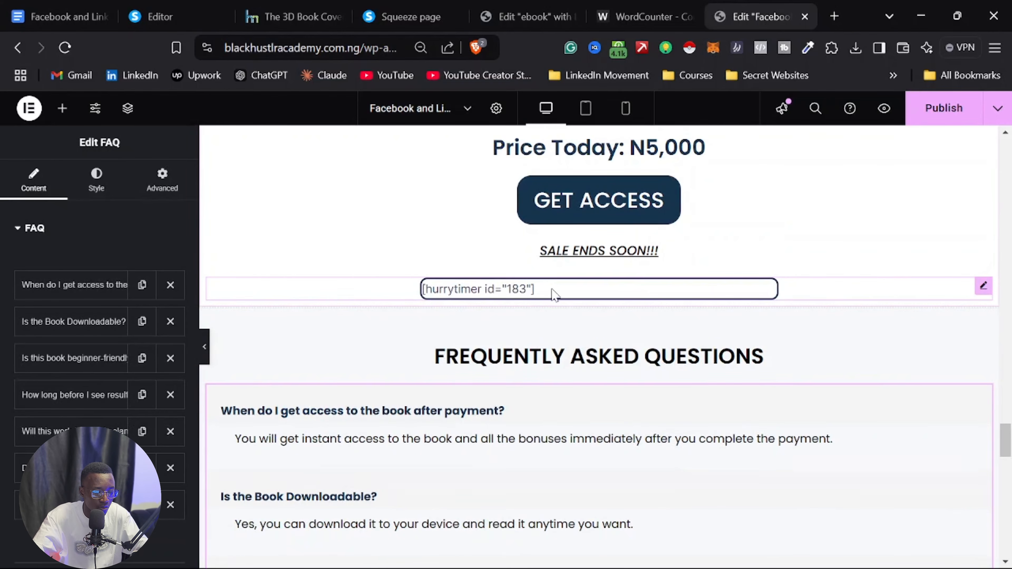
scroll(555, 295, up, 5)
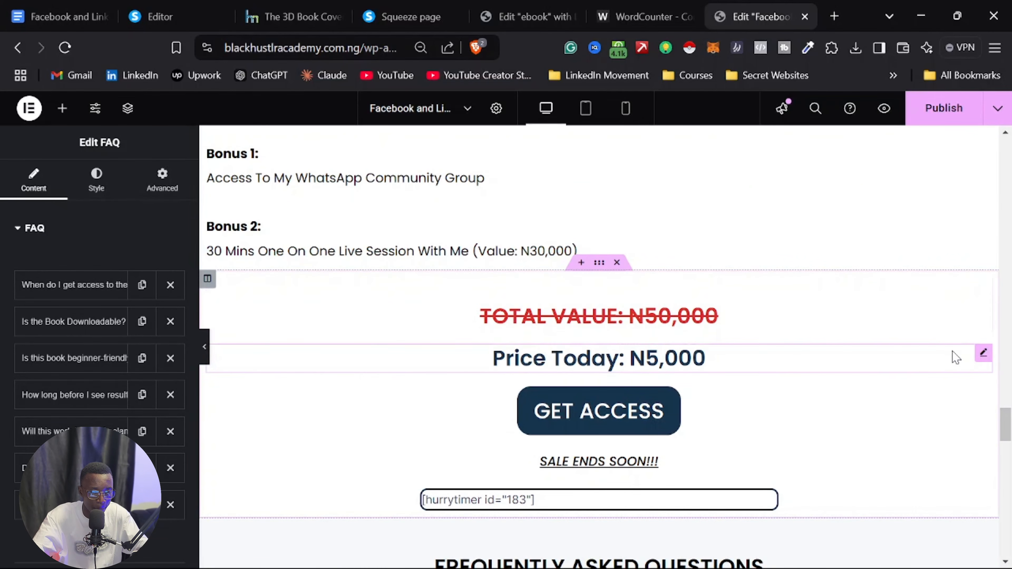
click(982, 352)
scroll(598, 359, down, 3)
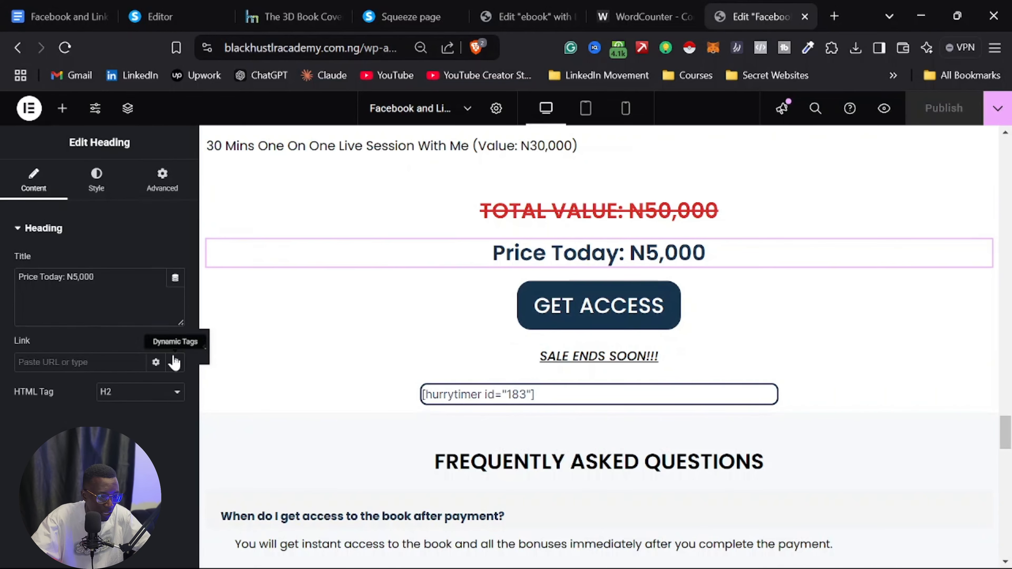
Step: Examine the testimonials, FAQ, author section and disclaimer at full width, and return to the pricing area with the editing controls restored
click(206, 351)
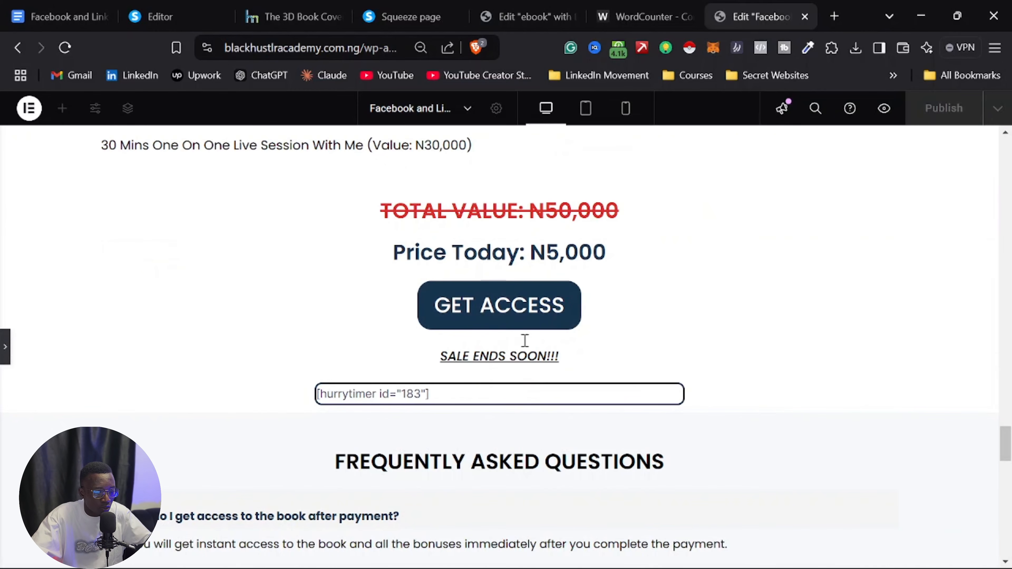
scroll(540, 341, down, 10)
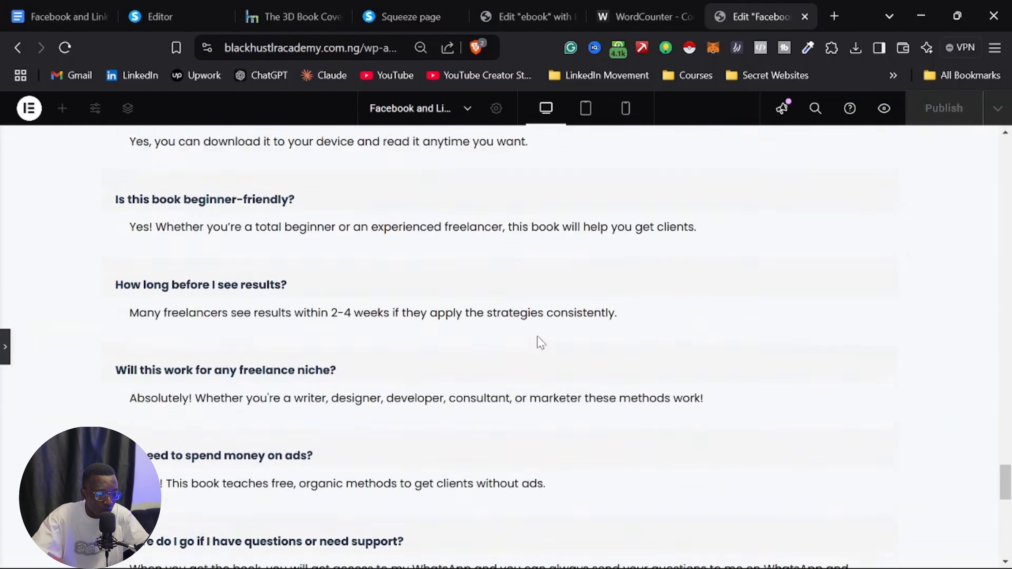
scroll(541, 342, up, 15)
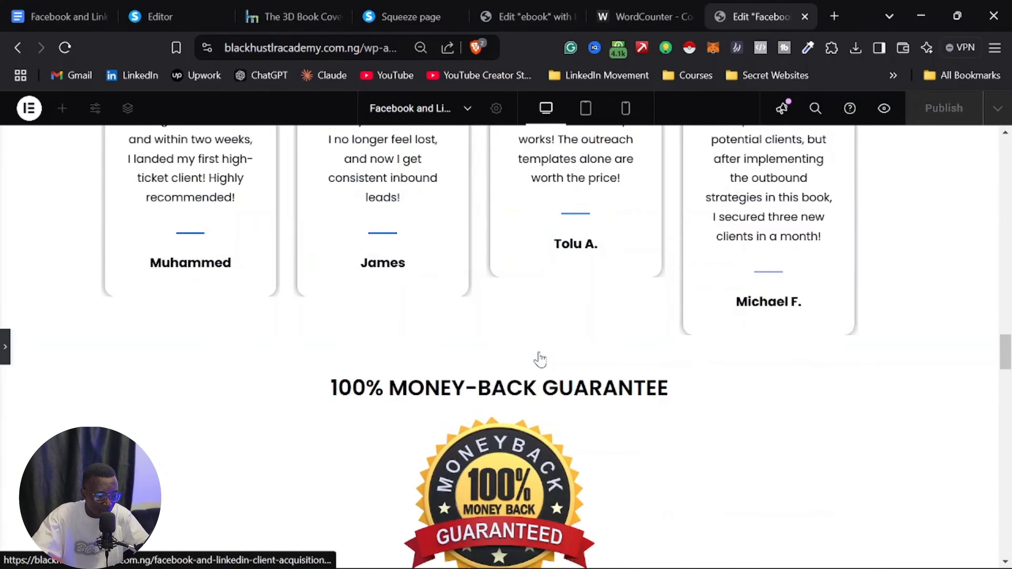
scroll(539, 353, down, 15)
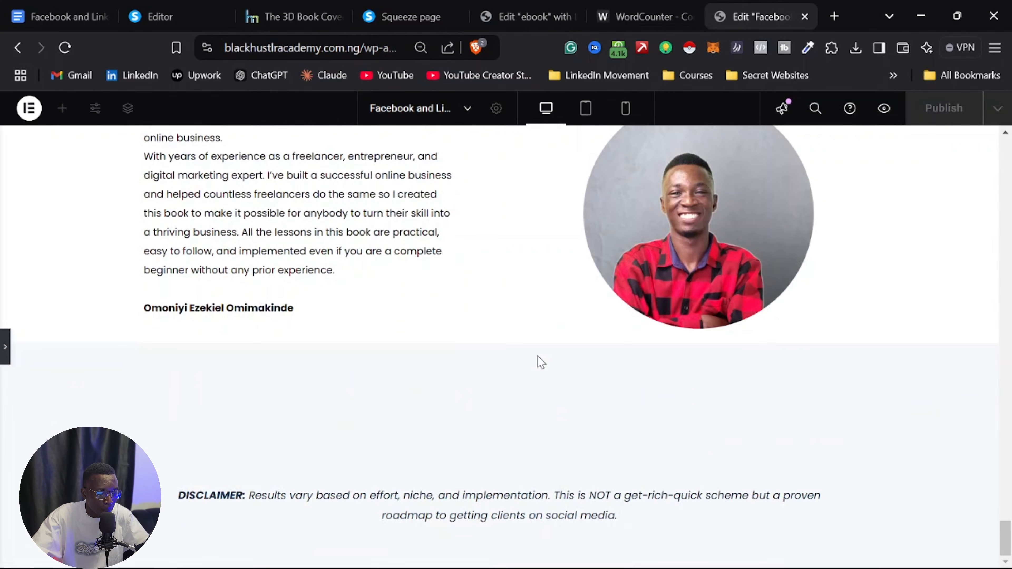
scroll(540, 362, up, 6)
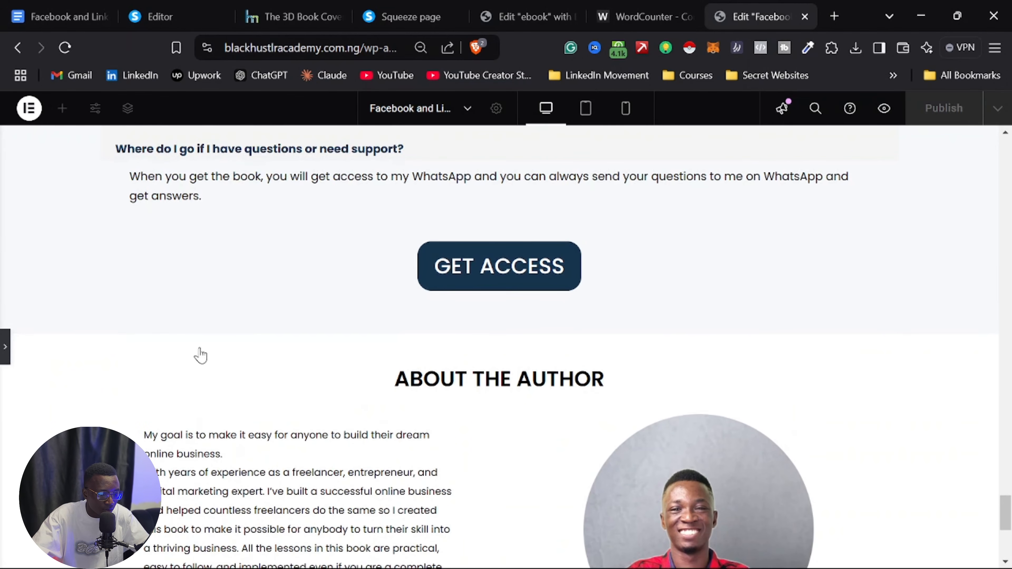
scroll(557, 330, up, 5)
click(6, 346)
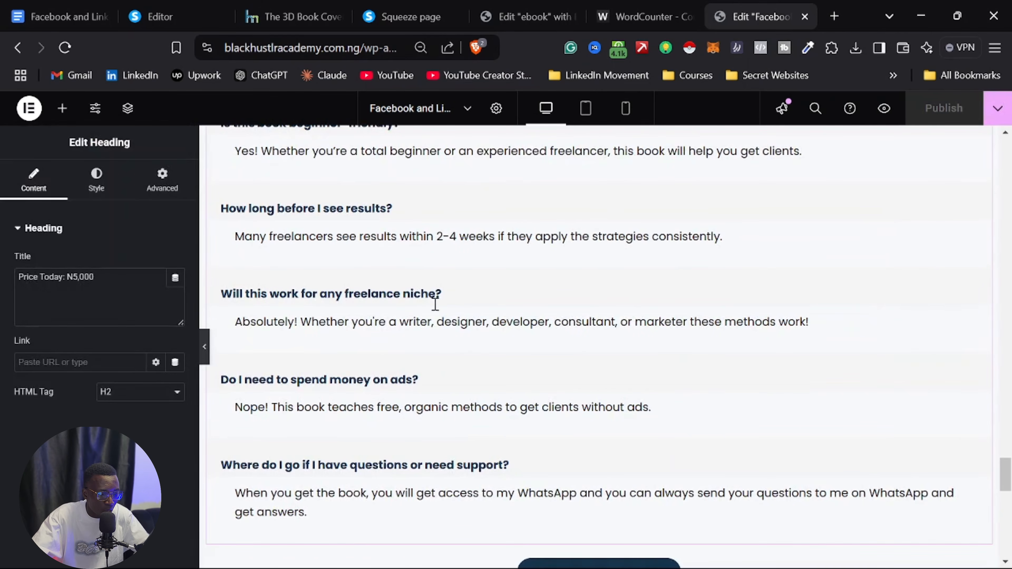
scroll(518, 306, up, 6)
scroll(538, 310, up, 6)
scroll(538, 372, down, 6)
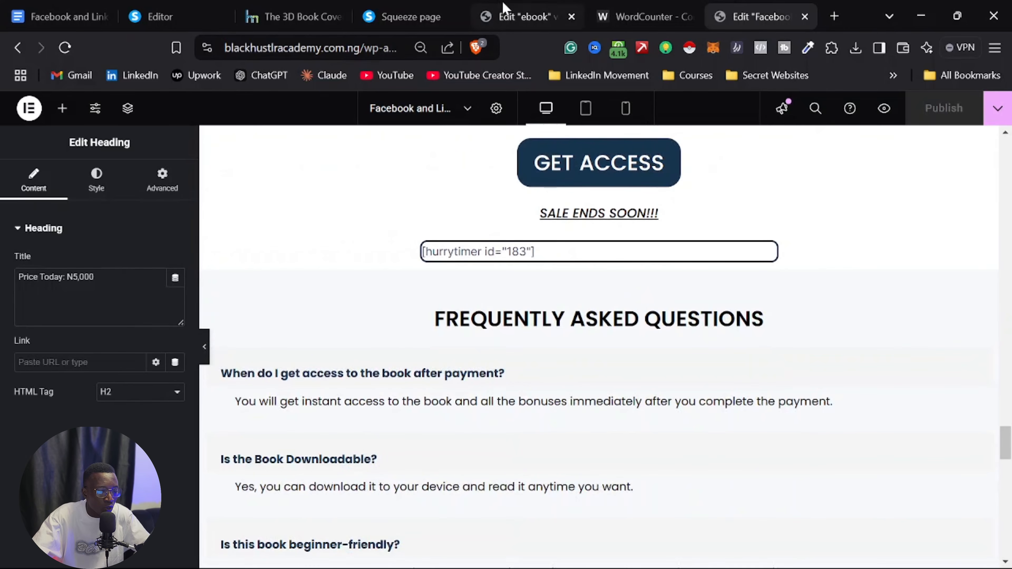
Step: Switch back to the draft ebook page, publish it and exit Elementor to the WordPress page editor
click(505, 11)
click(958, 119)
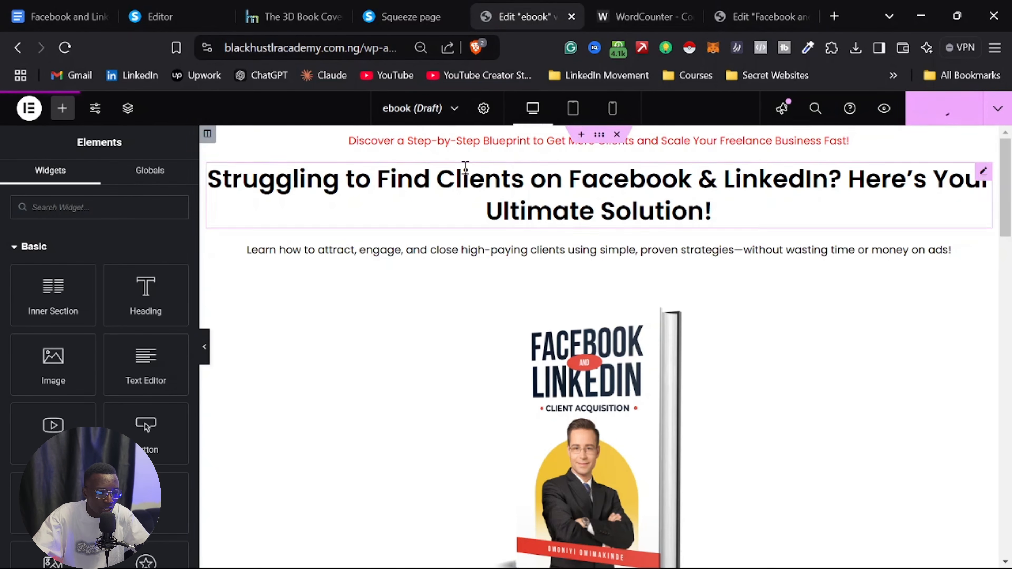
click(29, 111)
click(72, 249)
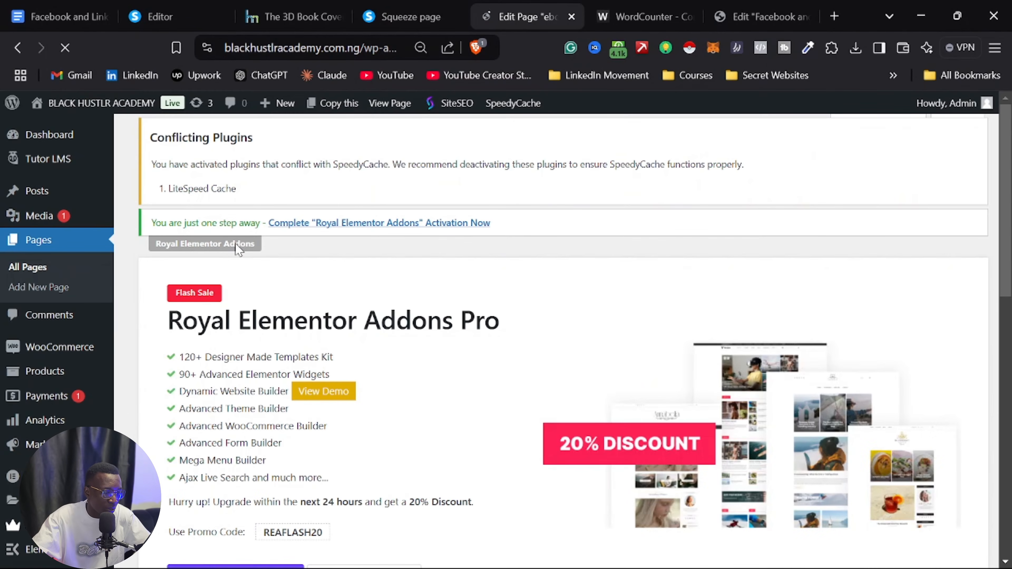
Step: Open the HurryTimer campaigns list in the WordPress admin and start a new countdown campaign
scroll(39, 415, down, 4)
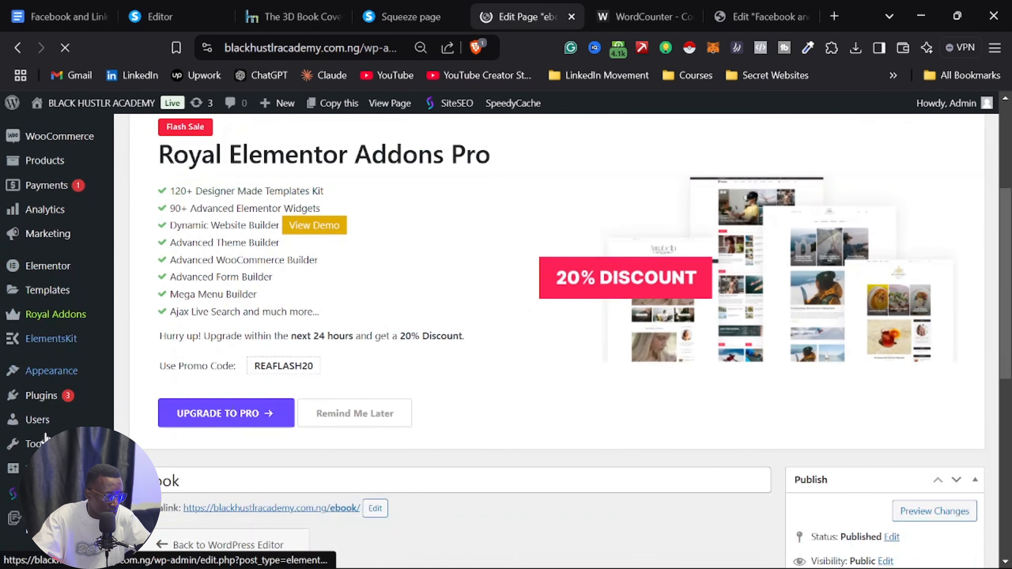
scroll(49, 425, down, 2)
scroll(50, 426, down, 2)
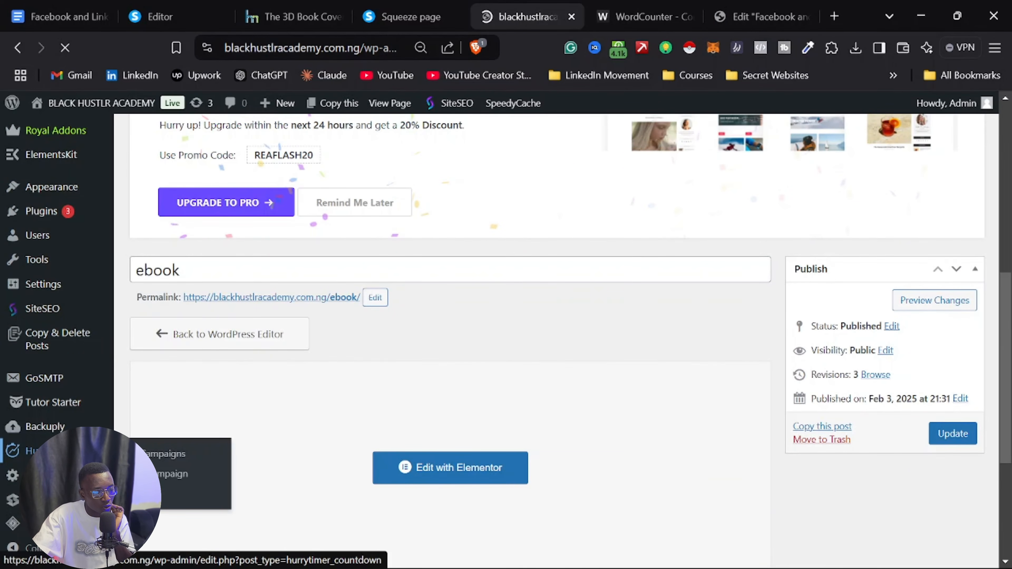
scroll(423, 339, down, 6)
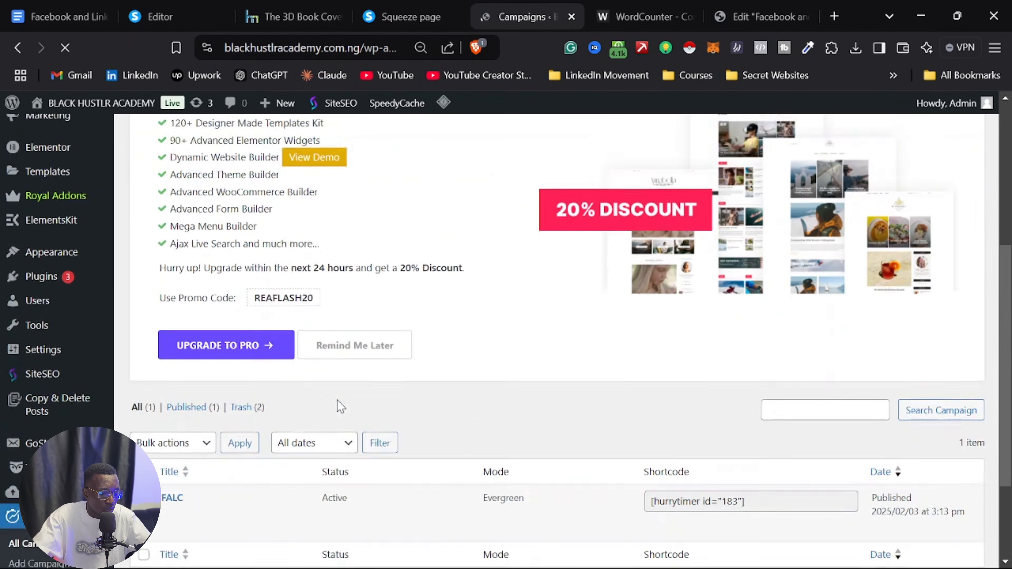
scroll(211, 189, up, 6)
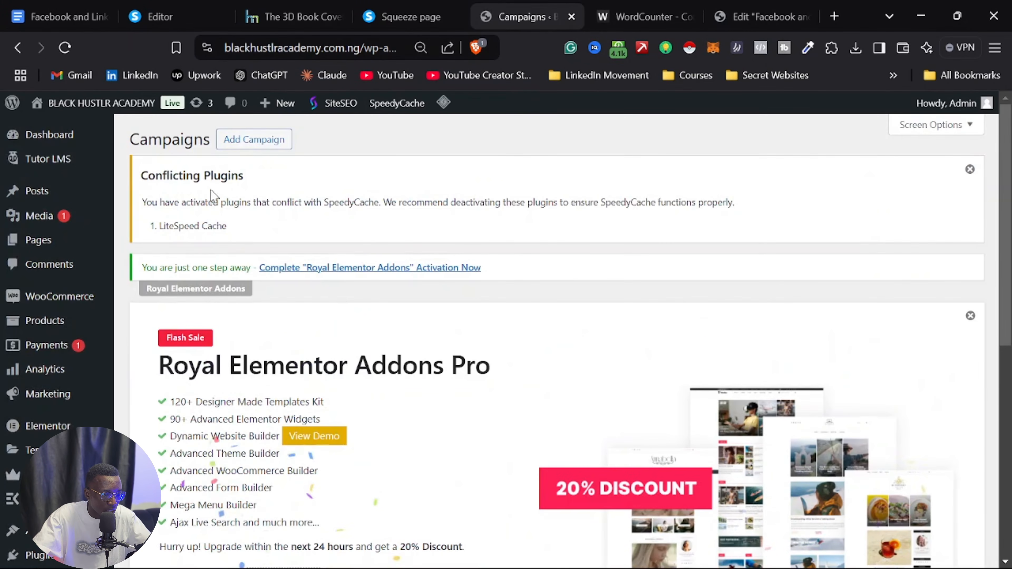
click(262, 143)
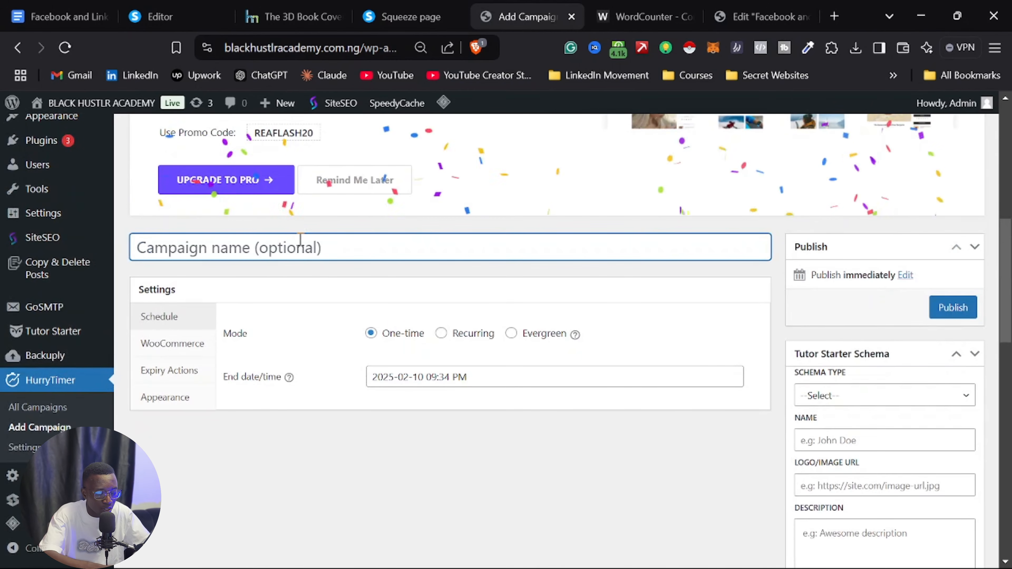
Step: Name the campaign "ebook" and make it an Evergreen countdown that ends after 23 hours and 59 minutes
text(ebook)
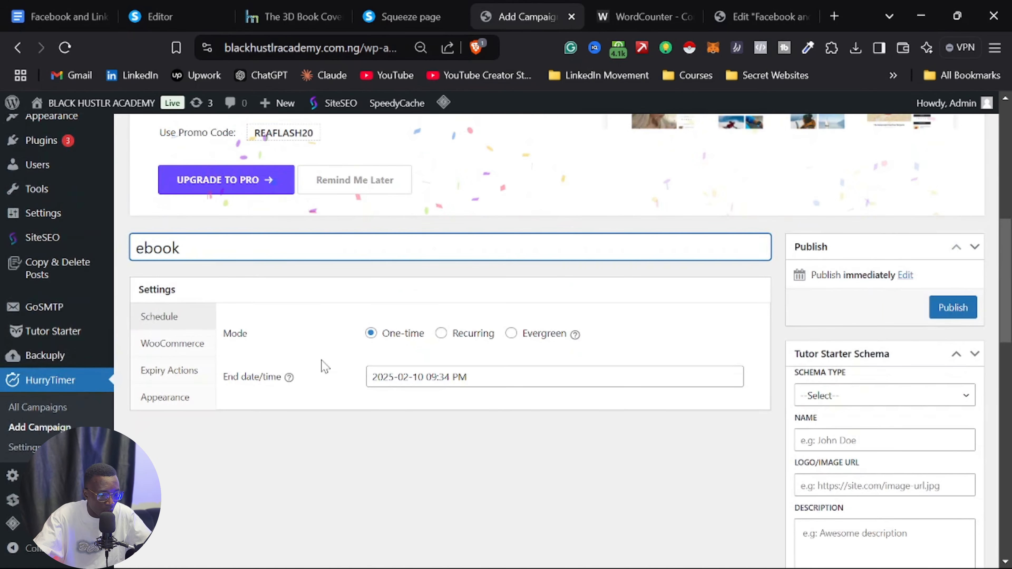
click(512, 334)
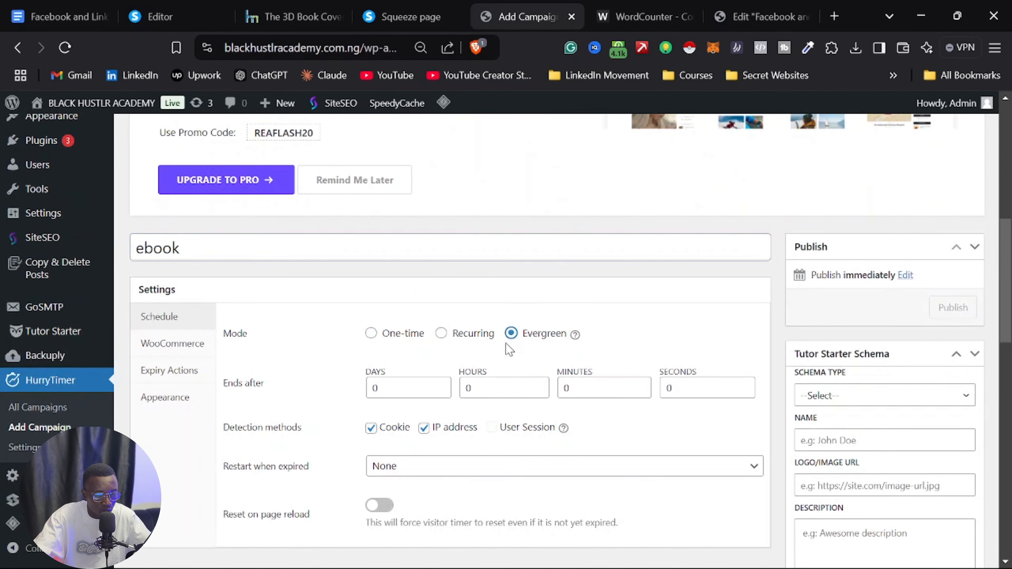
click(469, 390)
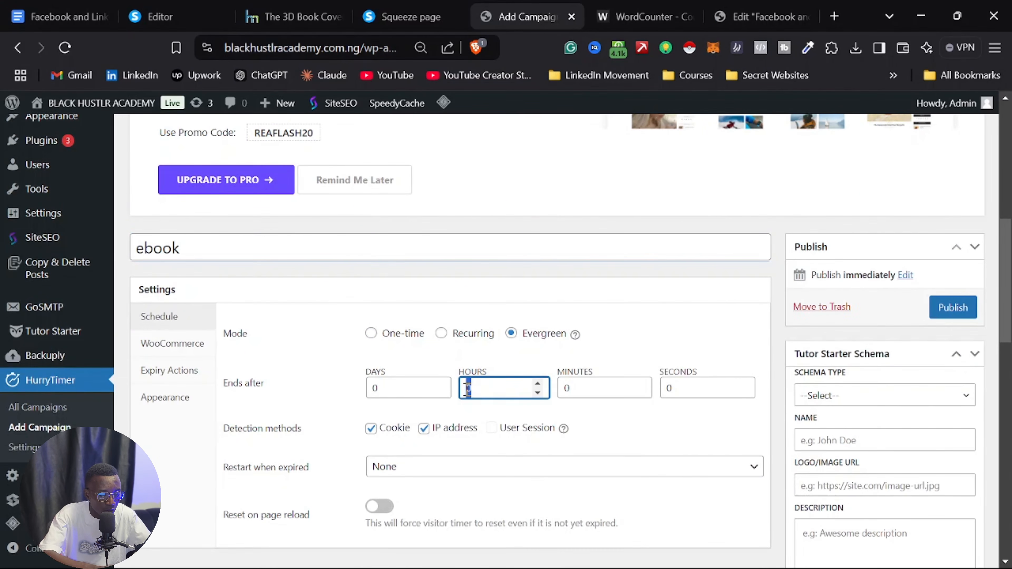
click(601, 397)
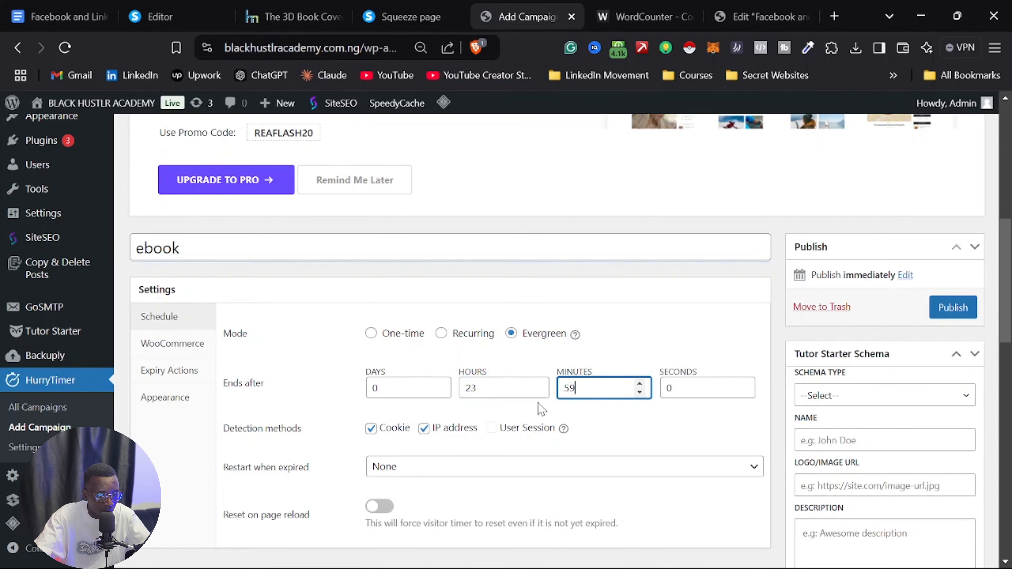
Step: Remove the "Hurry Up!" headline text from the timer's appearance settings and collapse the headline section
scroll(542, 409, down, 3)
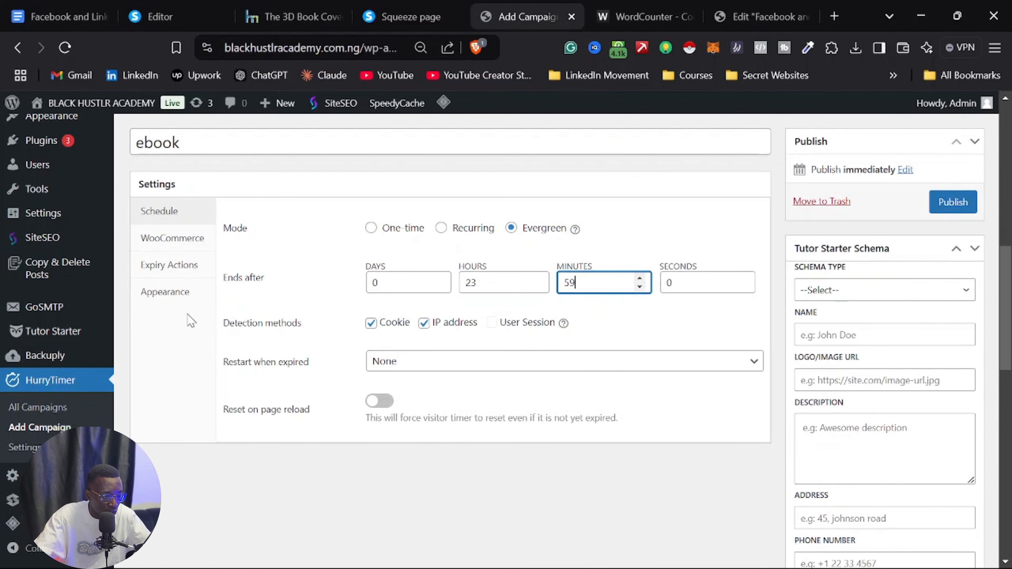
click(182, 299)
scroll(468, 337, down, 6)
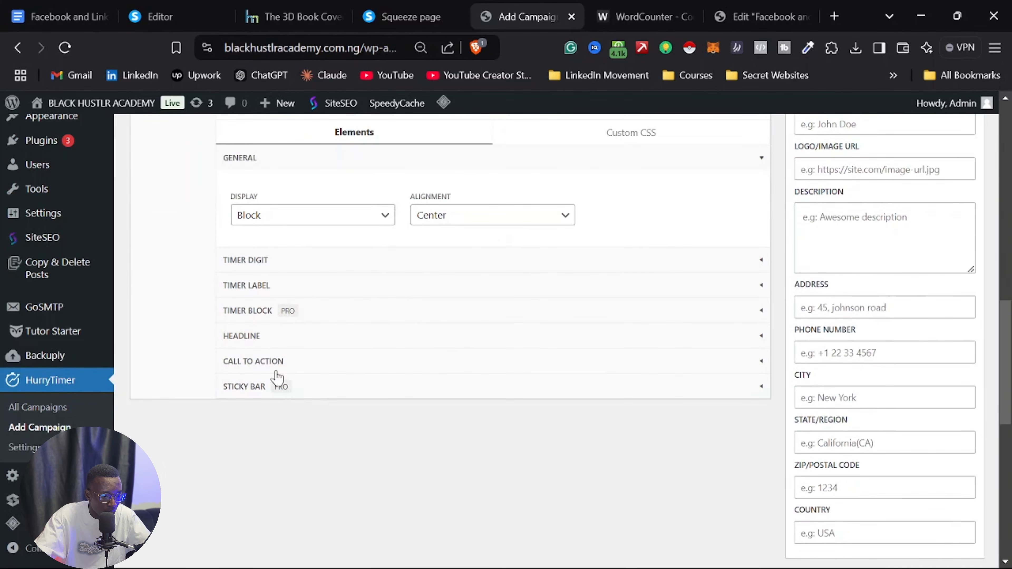
click(247, 338)
drag(328, 384, 238, 384)
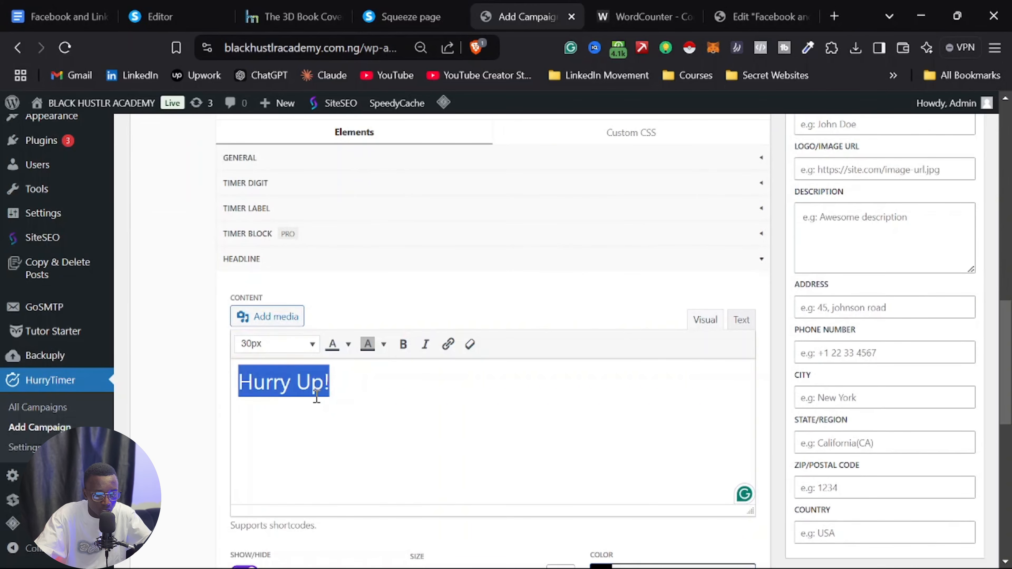
key(BackSpace)
scroll(342, 396, up, 3)
click(318, 367)
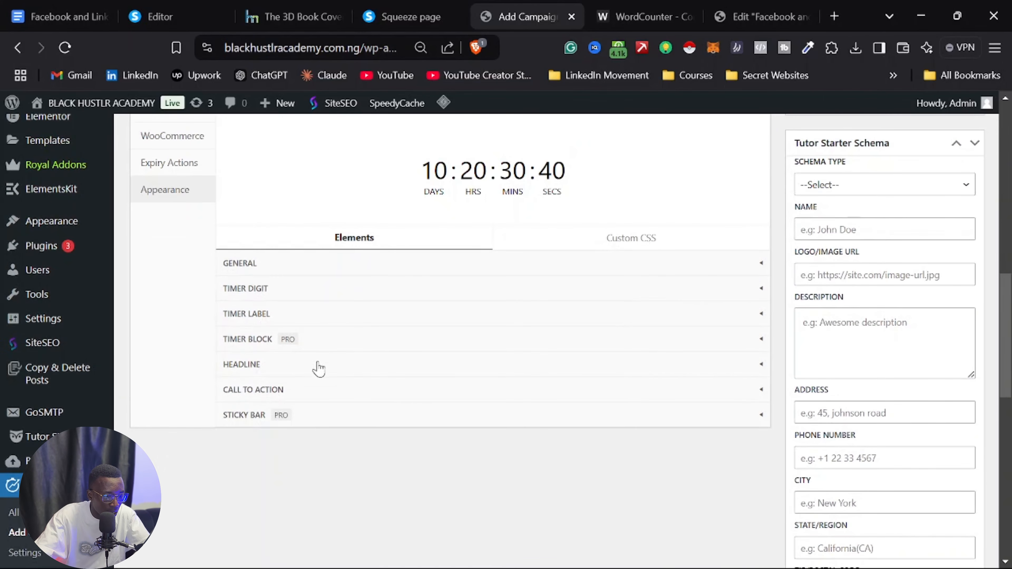
Step: Style the timer digits with the red preset #dd3333 and set their size to 45
click(291, 396)
click(291, 396)
click(266, 295)
click(356, 347)
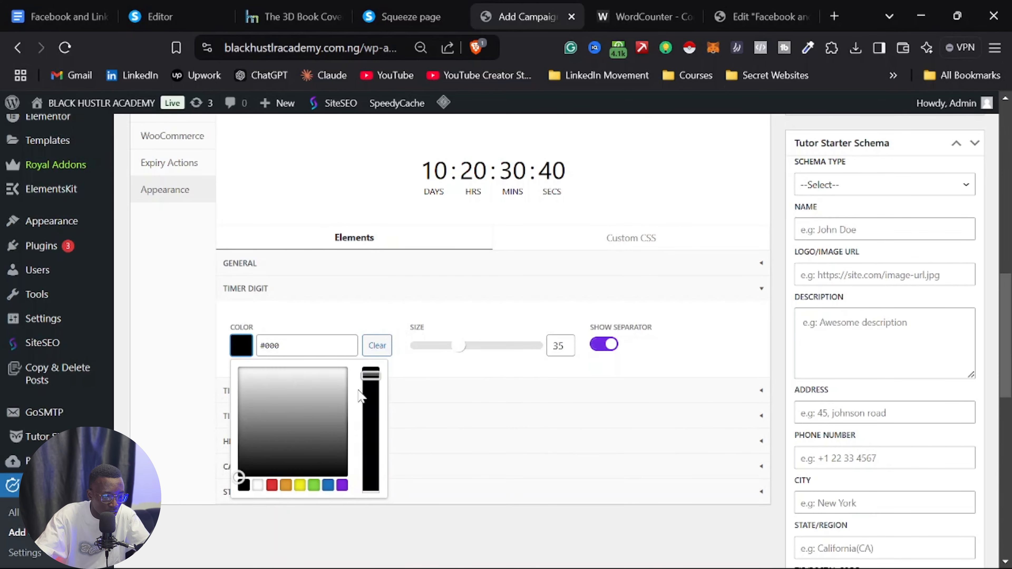
click(273, 486)
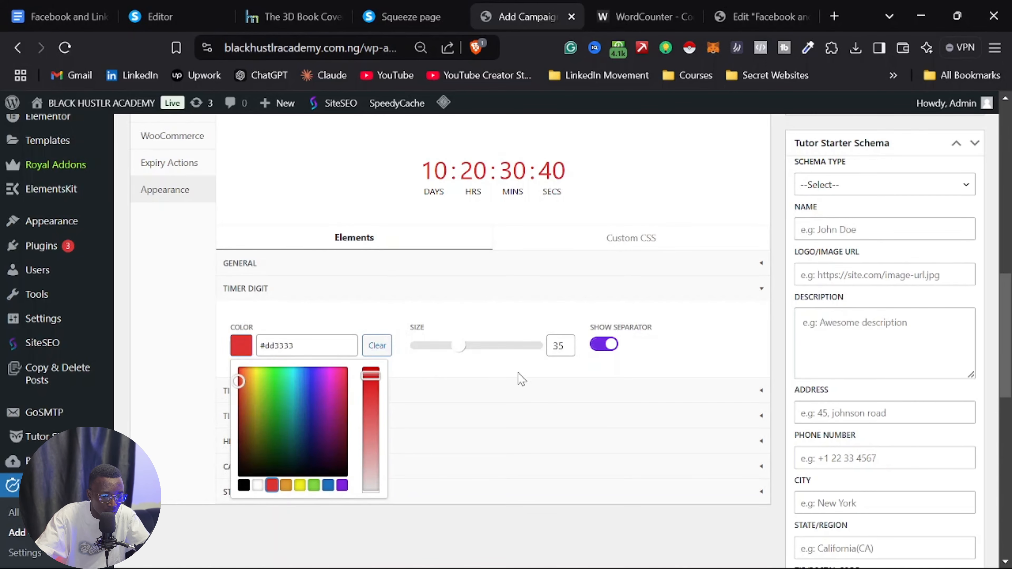
double_click(564, 346)
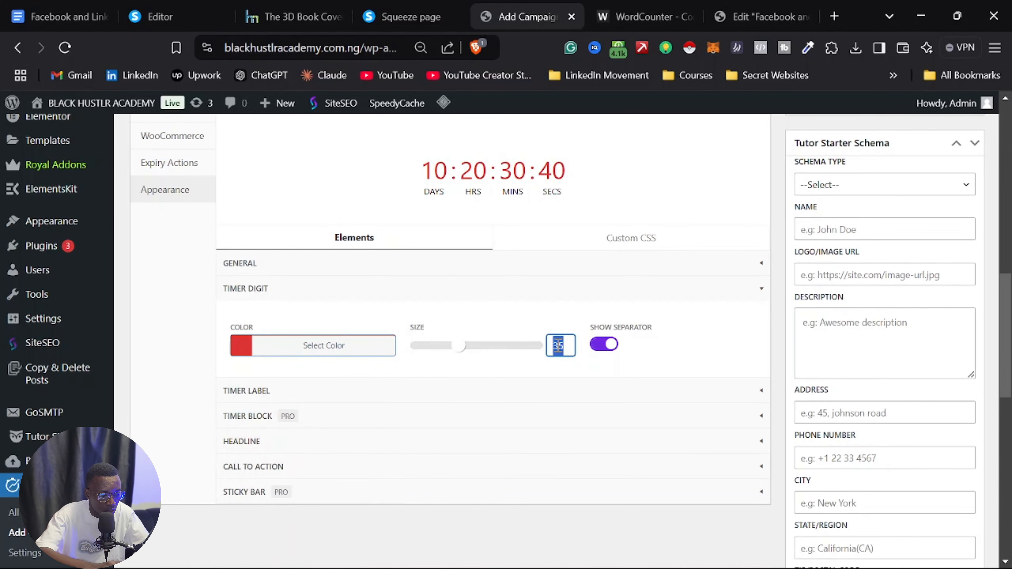
text(45)
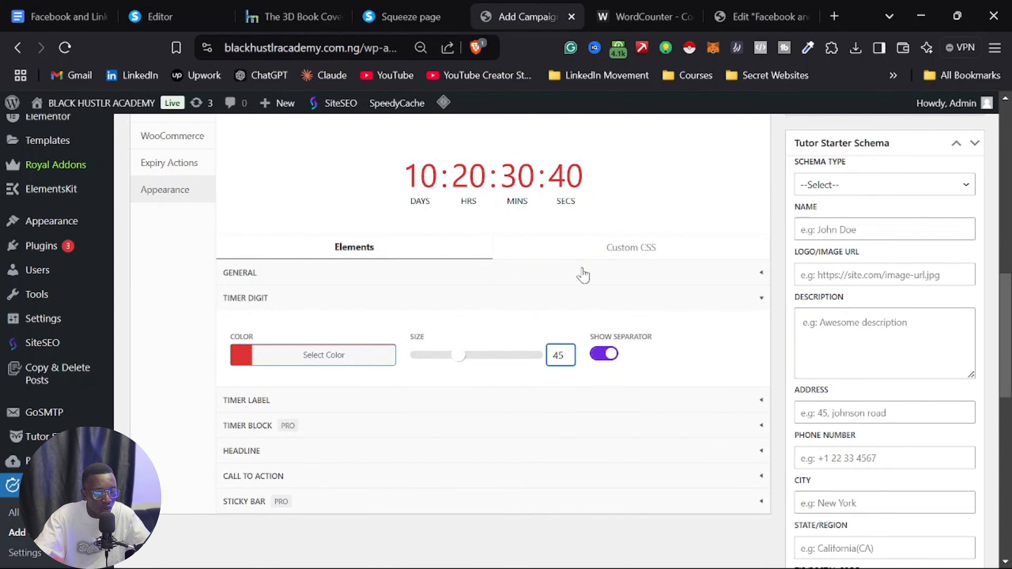
Step: Publish the countdown campaign and copy its HurryTimer shortcode
scroll(681, 335, up, 5)
click(956, 315)
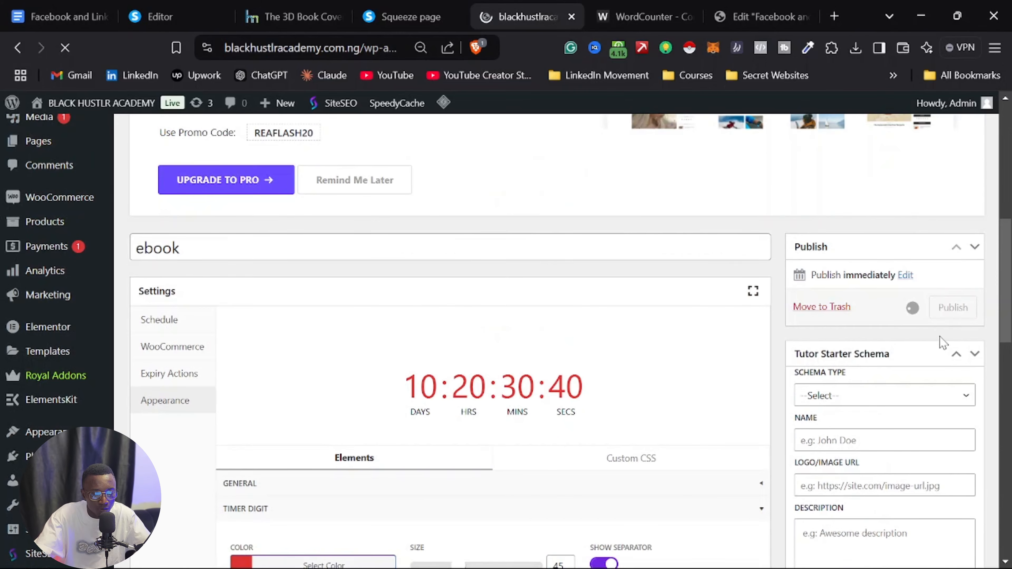
scroll(729, 361, down, 10)
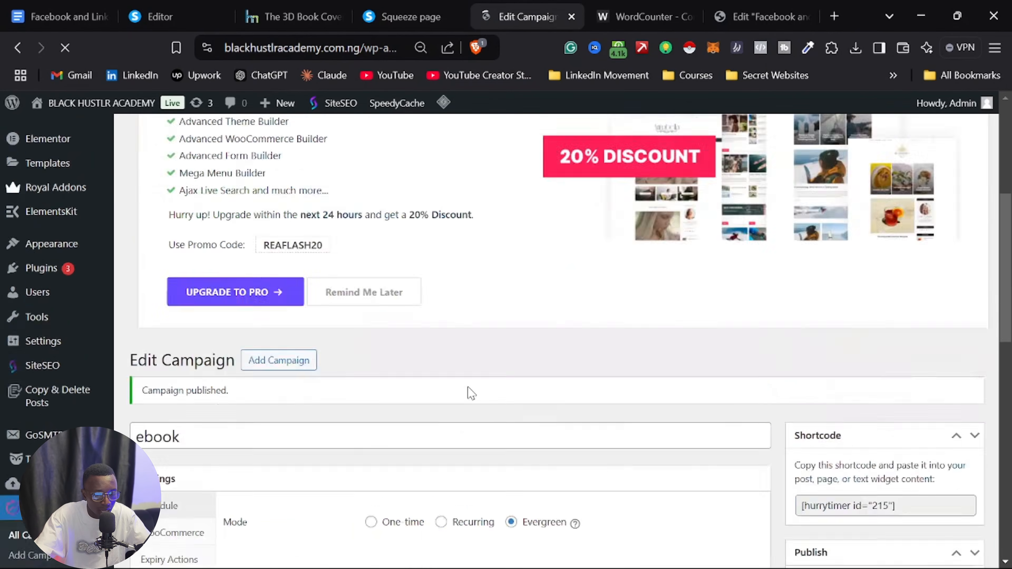
click(911, 275)
key(ctrl+c)
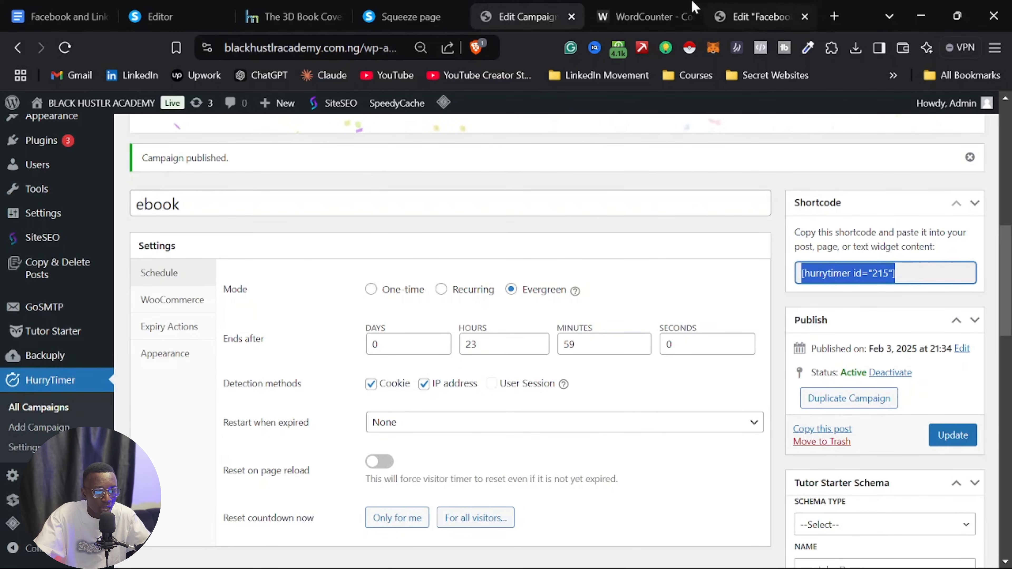
Step: Switch to the Elementor page and add a Shortcode widget above the FAQ section containing [hurrytimer id="215"]
click(757, 12)
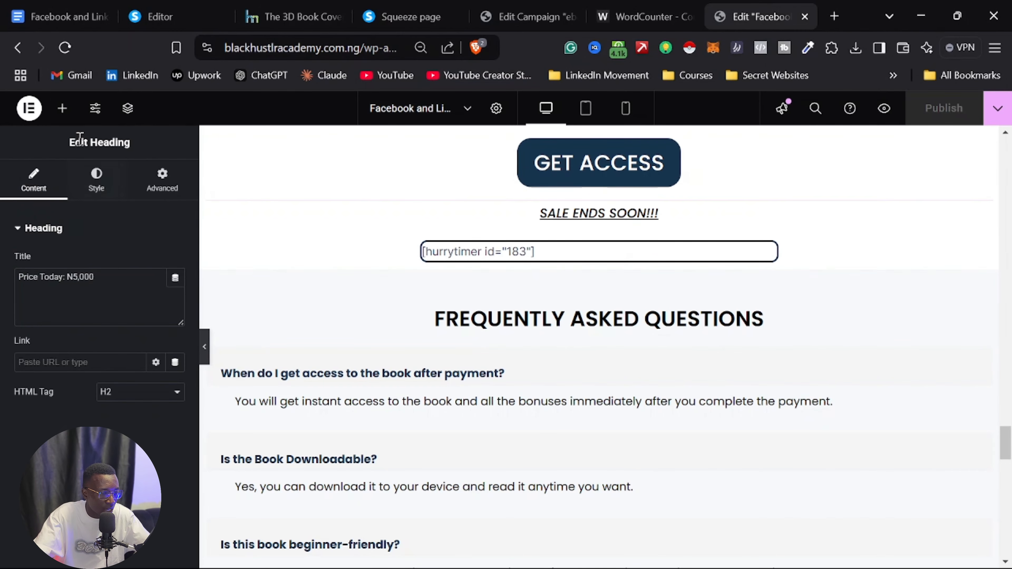
click(62, 110)
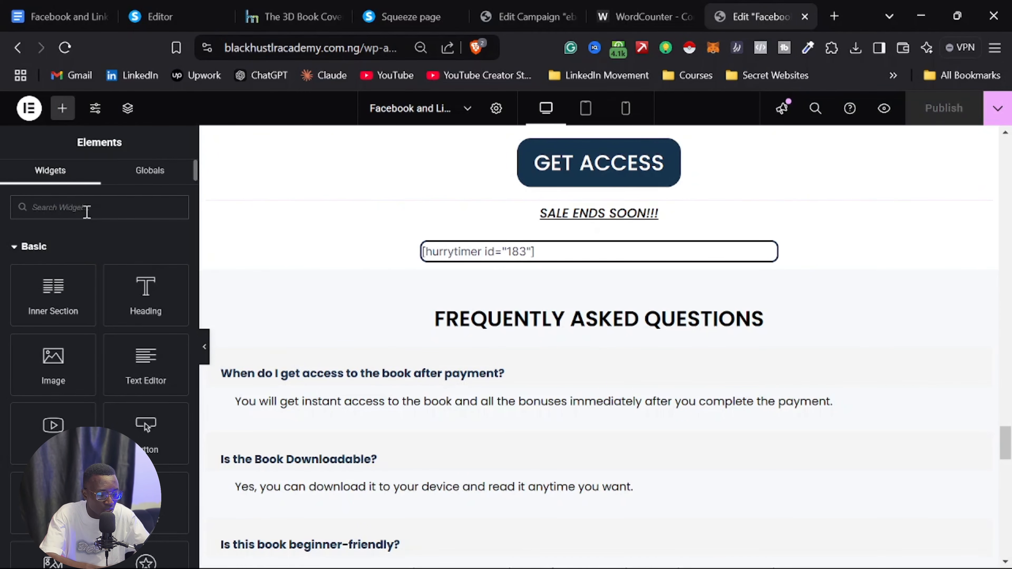
text(so)
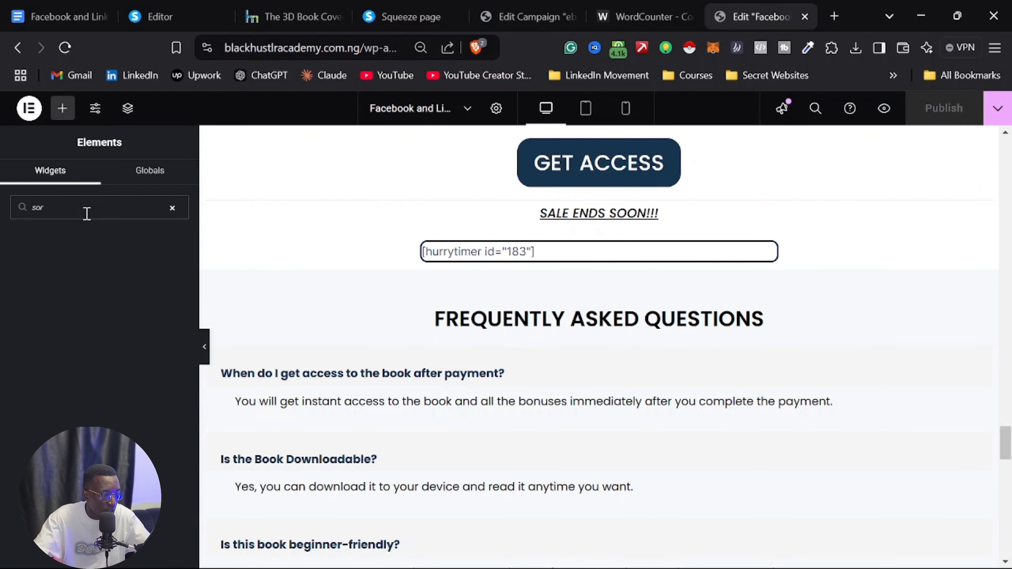
key(BackSpace)
text(h)
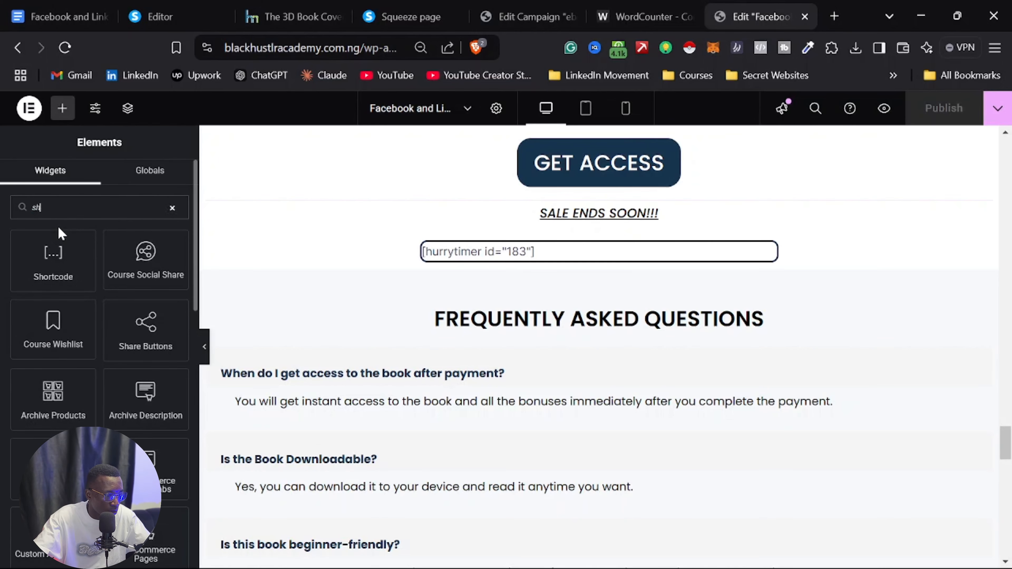
drag(82, 289, 498, 269)
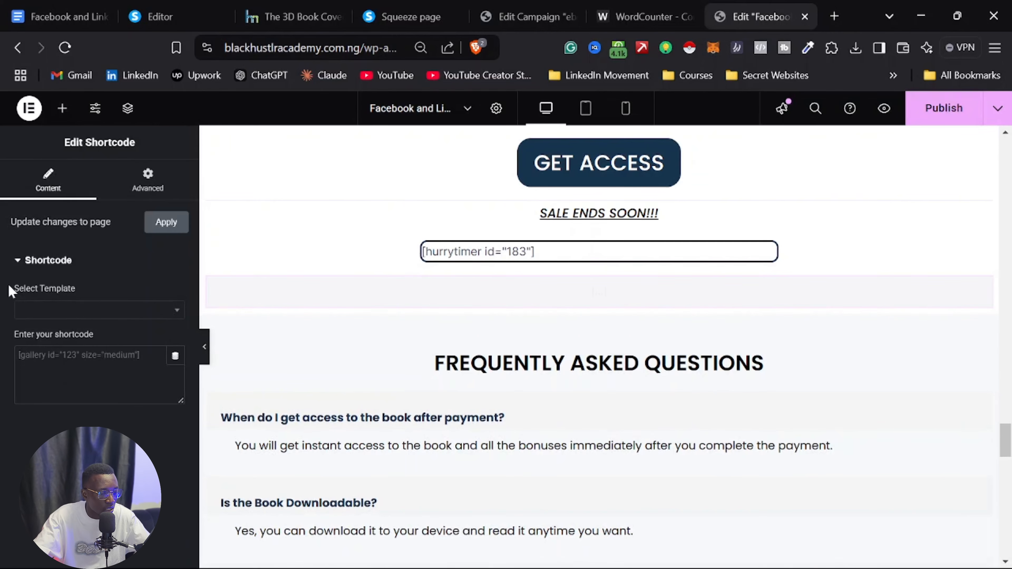
click(70, 374)
key(ctrl+v)
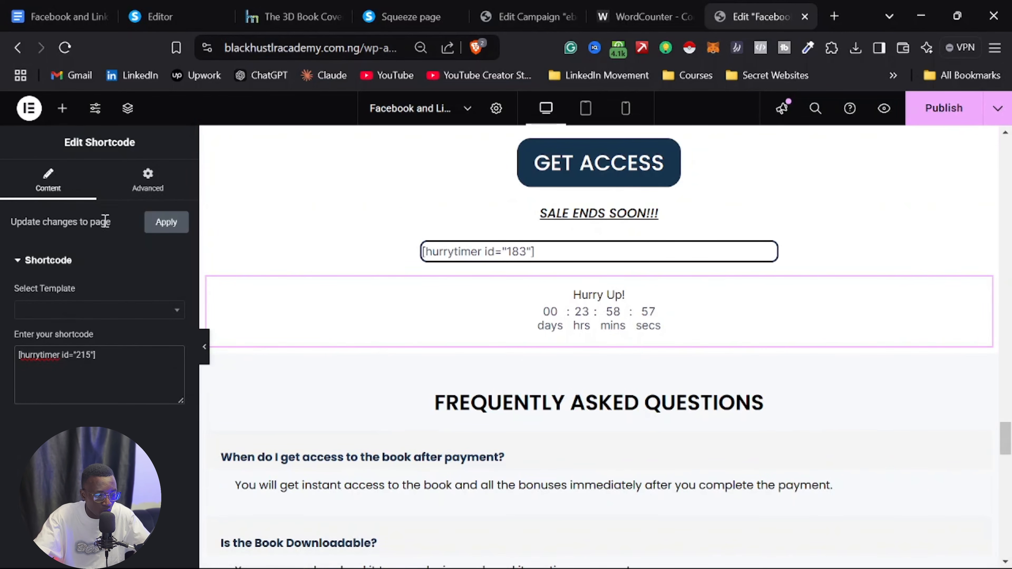
Step: Delete the newly added Shortcode widget from above the FAQ section
click(121, 183)
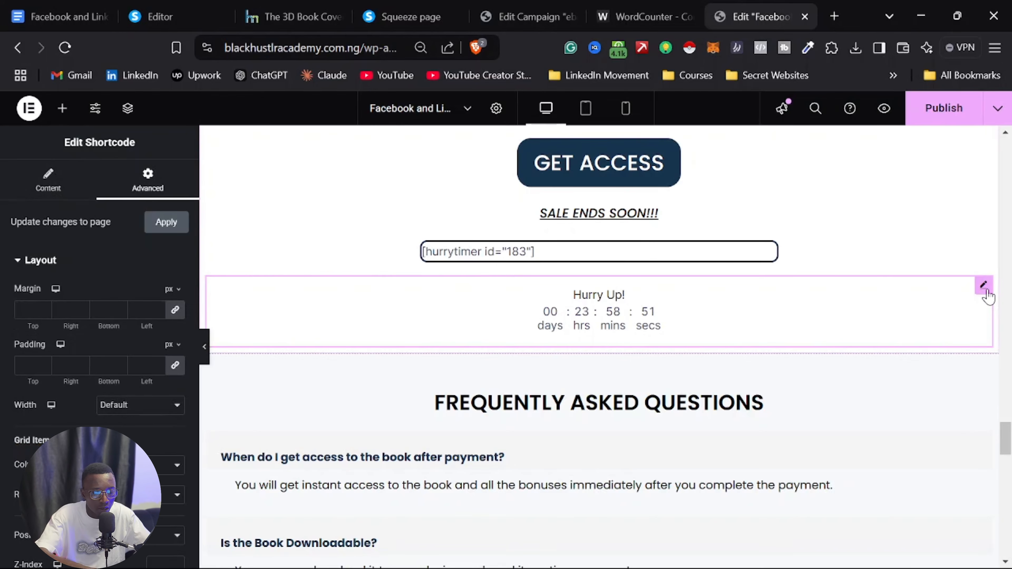
key(Delete)
Step: Inspect the content settings of the money-back guarantee badge image and view the testimonials section
scroll(644, 271, up, 10)
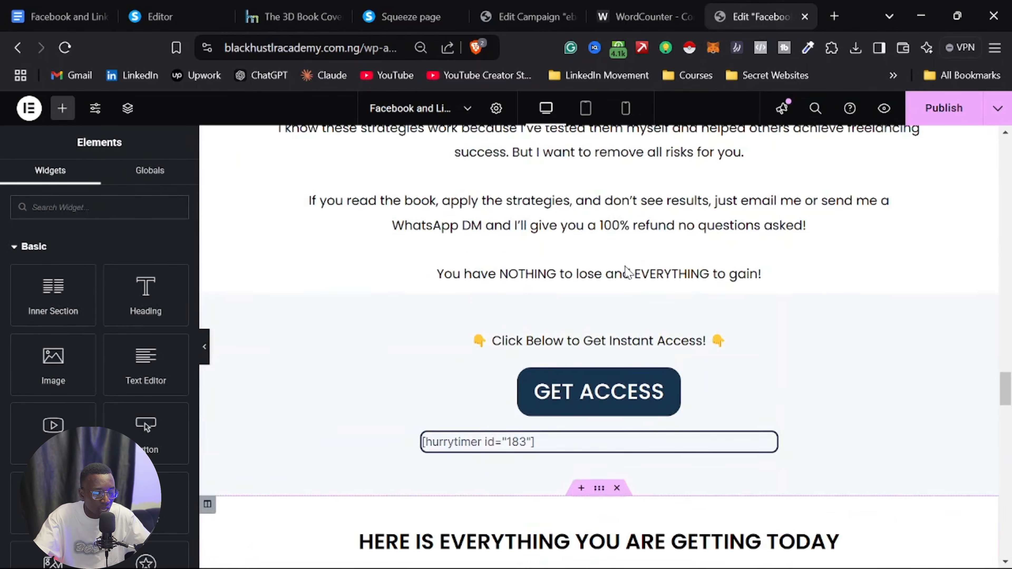
scroll(628, 273, up, 10)
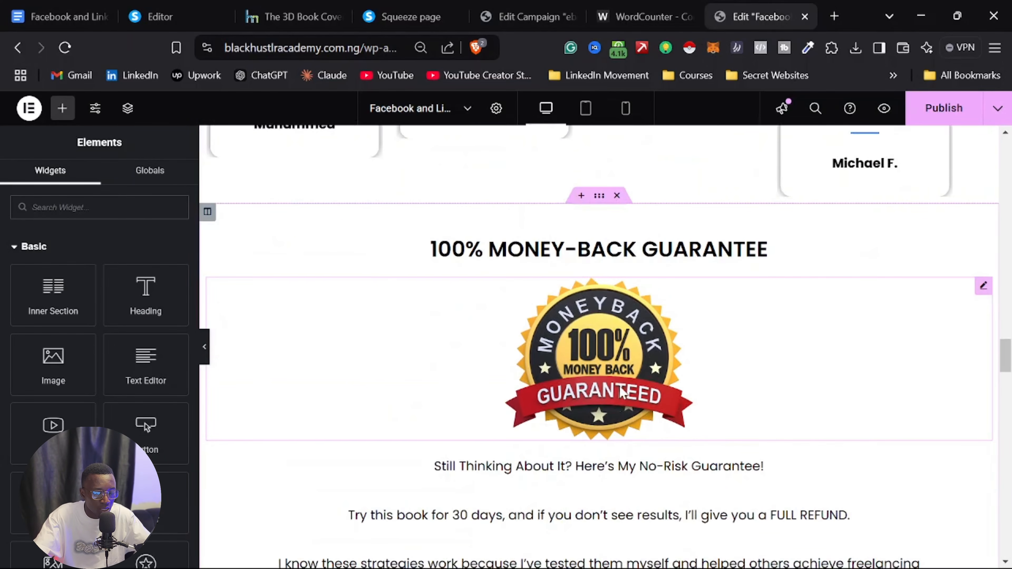
click(572, 361)
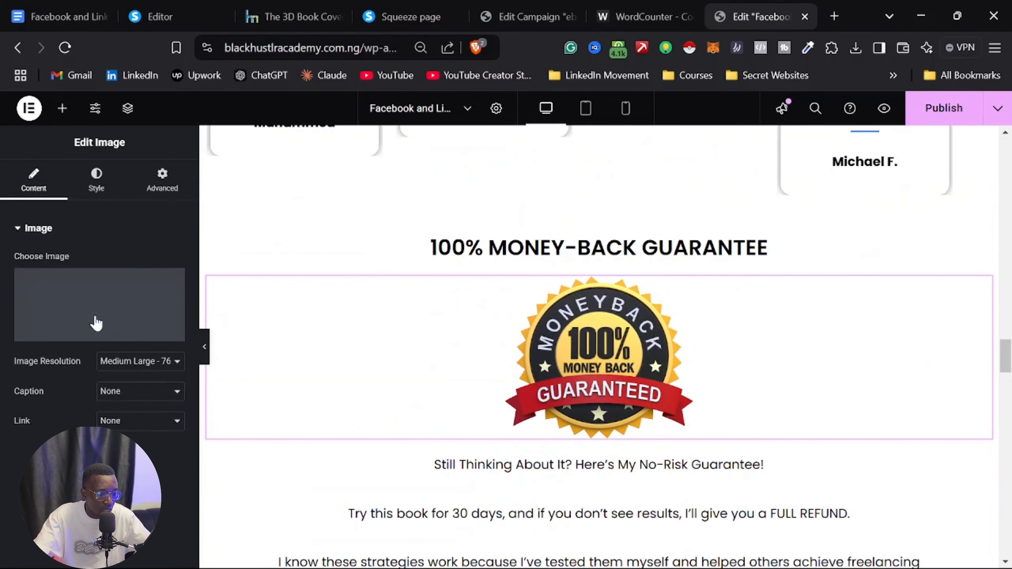
scroll(644, 297, up, 8)
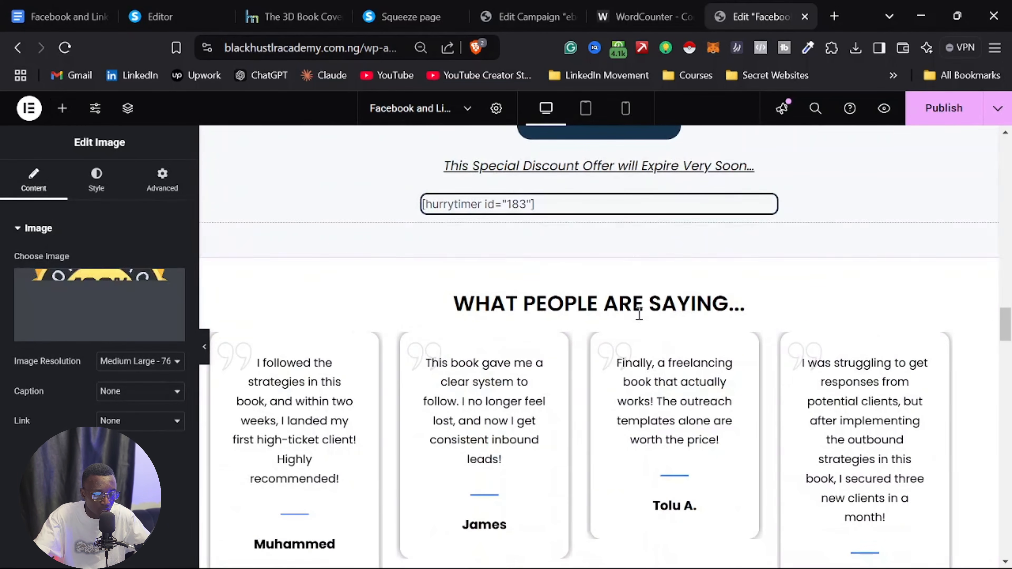
Step: Search the widget library for "tes" and look through the testimonial widgets
click(63, 108)
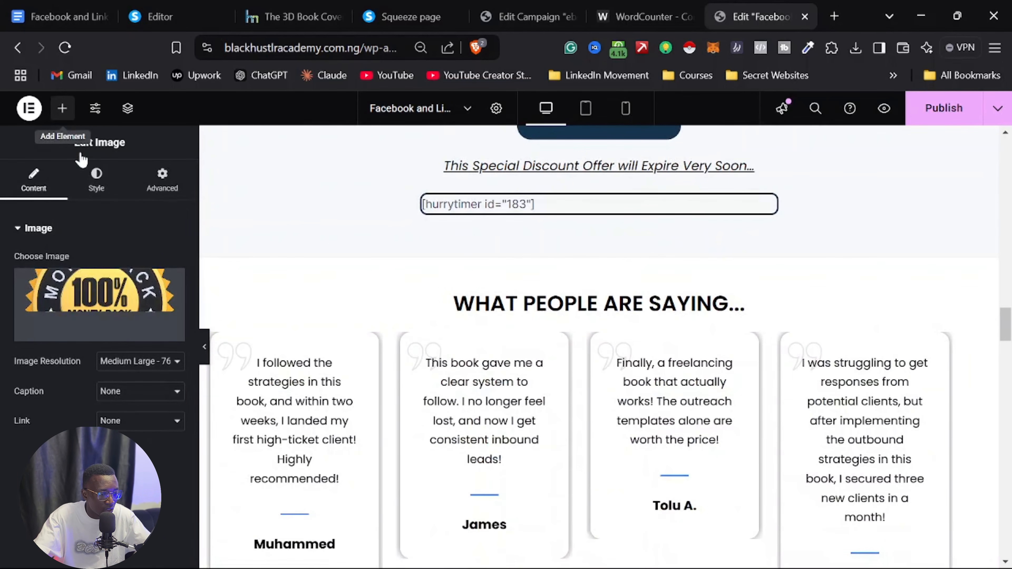
click(85, 199)
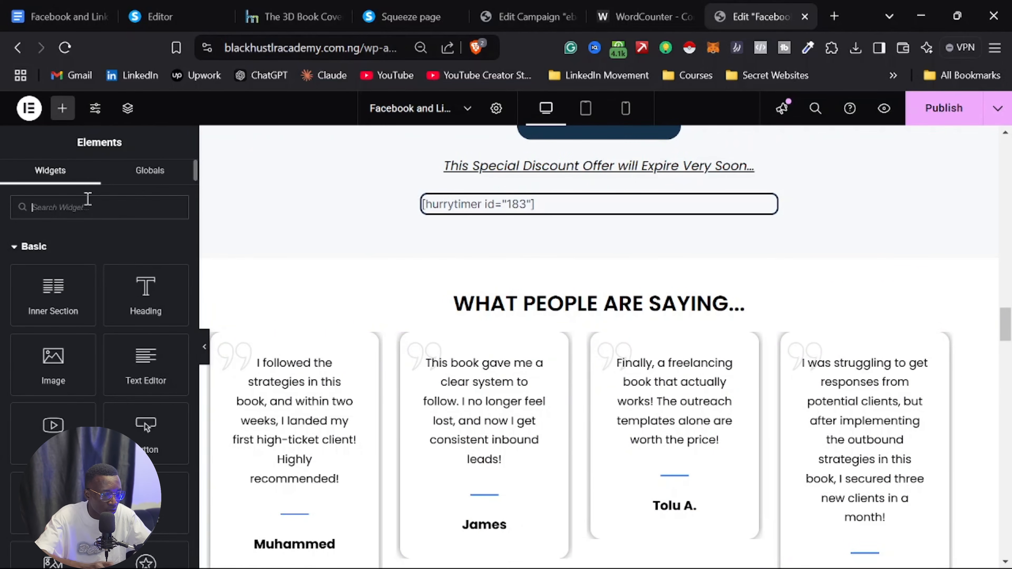
text(tes)
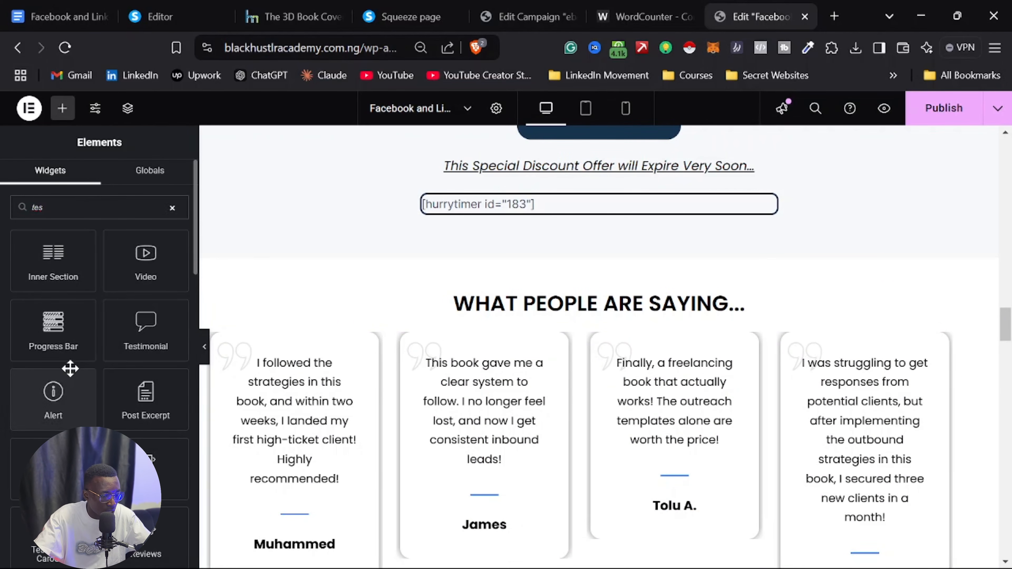
scroll(103, 418, down, 5)
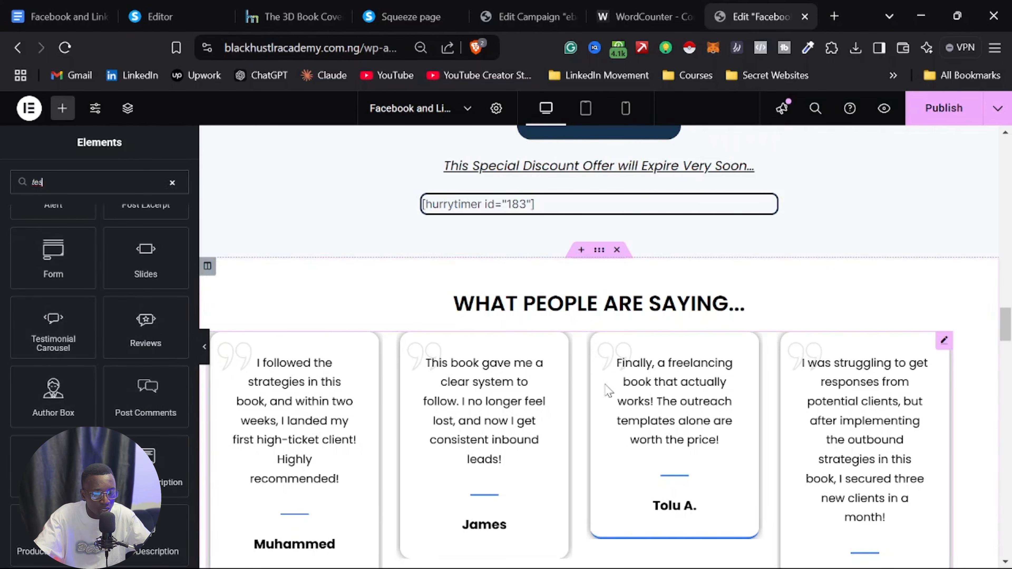
Step: Return to the beginning of the ebook sales page and publish it
scroll(637, 275, up, 10)
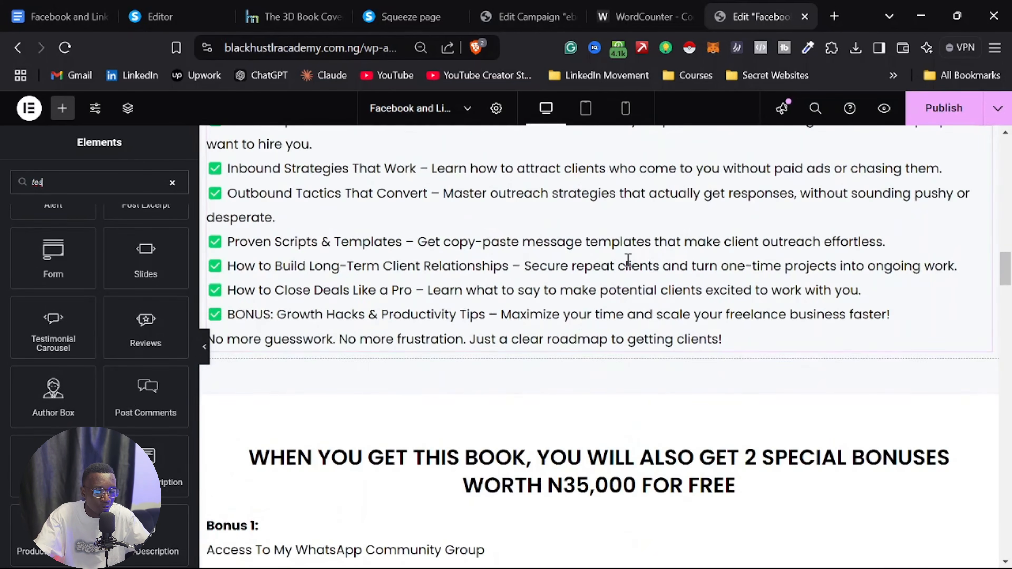
scroll(611, 255, up, 10)
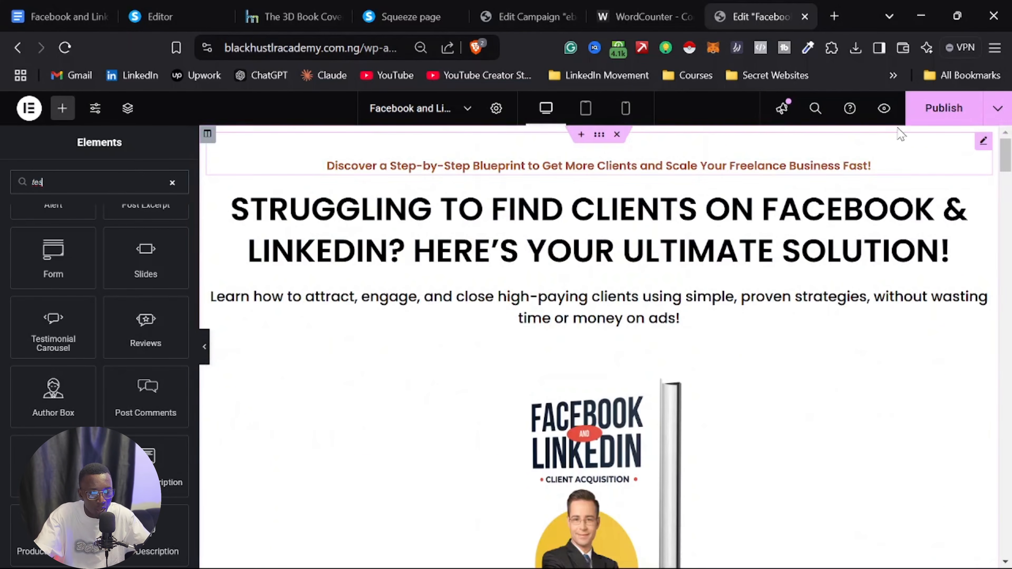
click(929, 114)
Step: Switch to the systeme.io squeeze page preview, review its sales copy, and switch to the systeme.io editor
click(403, 16)
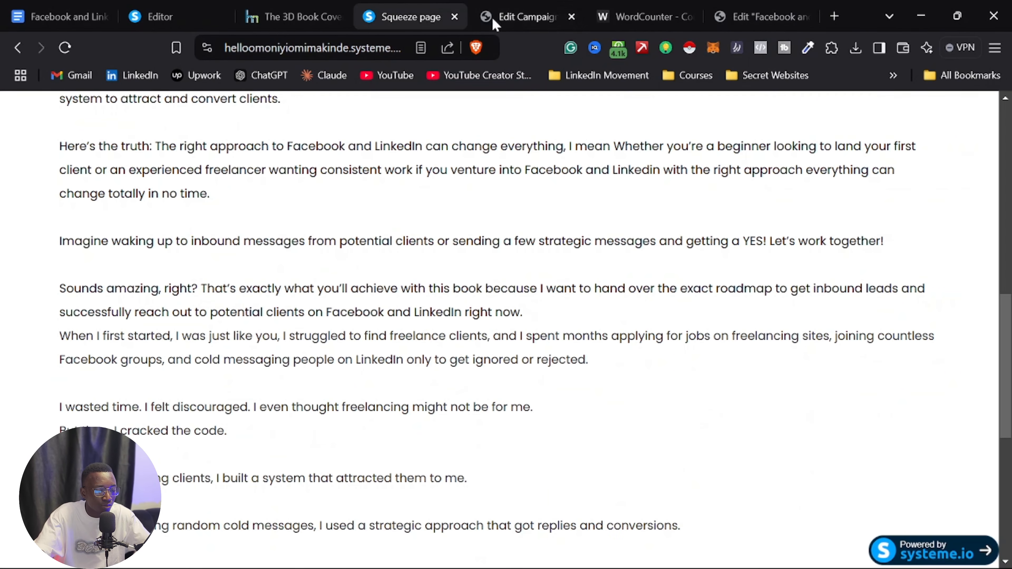
scroll(313, 358, down, 4)
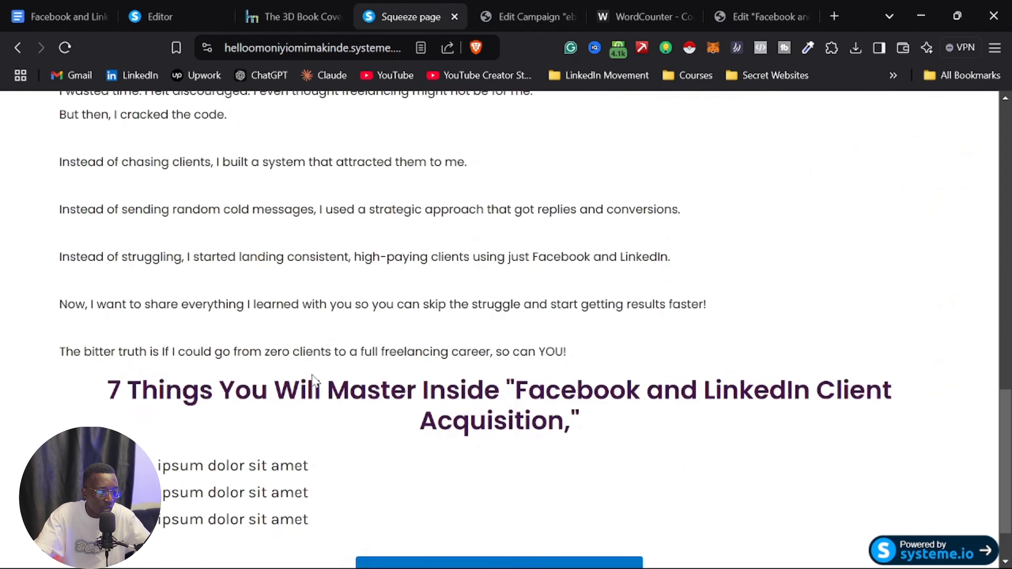
scroll(312, 384, up, 4)
click(134, 18)
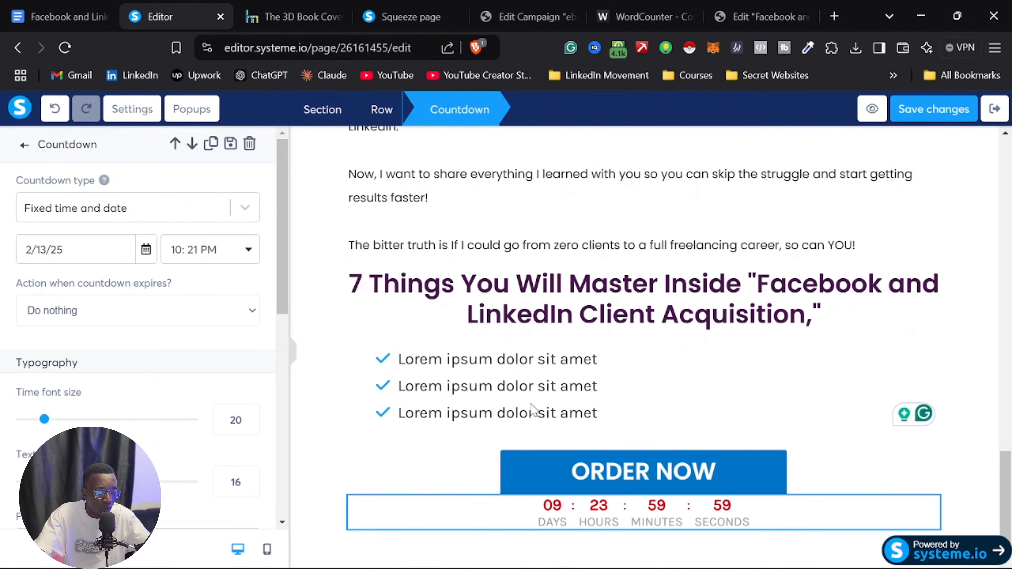
Step: Select the countdown below the ORDER NOW button and inspect its countdown types and expiry action options
click(552, 523)
click(546, 510)
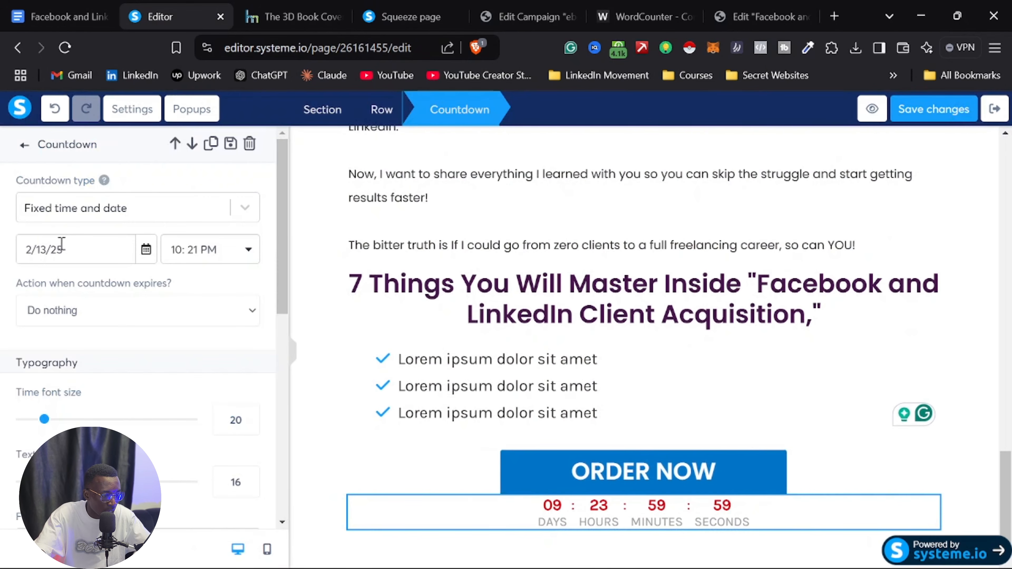
click(123, 212)
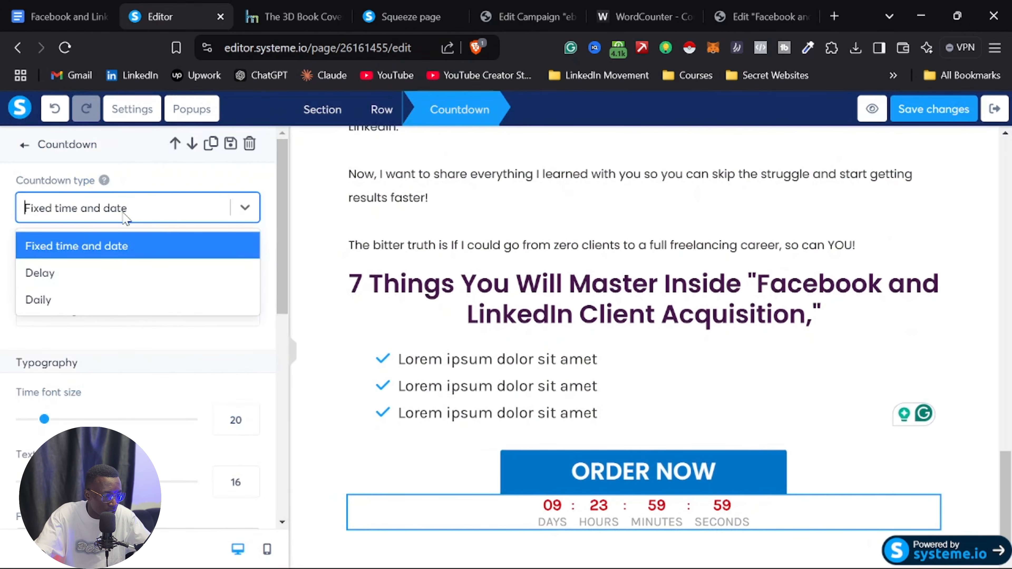
click(91, 340)
click(96, 248)
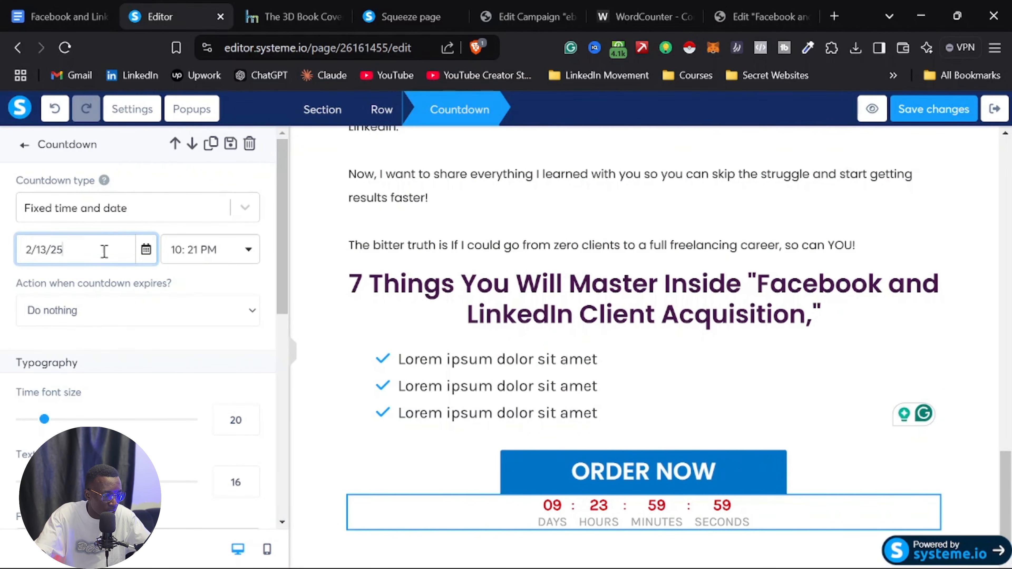
click(119, 207)
click(132, 317)
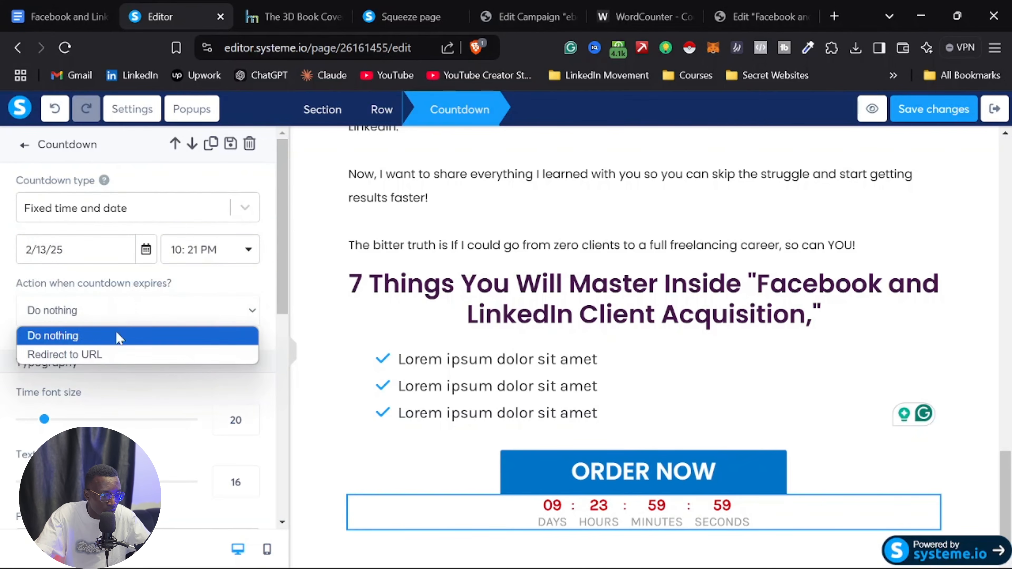
click(108, 339)
click(109, 251)
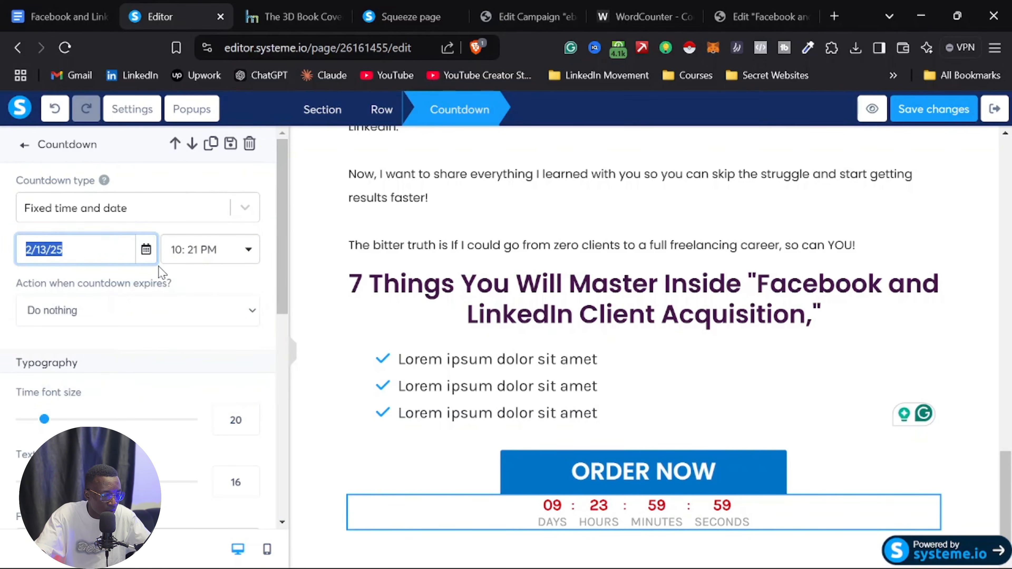
Step: Set the countdown's fixed end to 2/13/25 at 12:00 AM and look through its remaining style settings
click(146, 250)
click(135, 402)
click(193, 251)
click(196, 284)
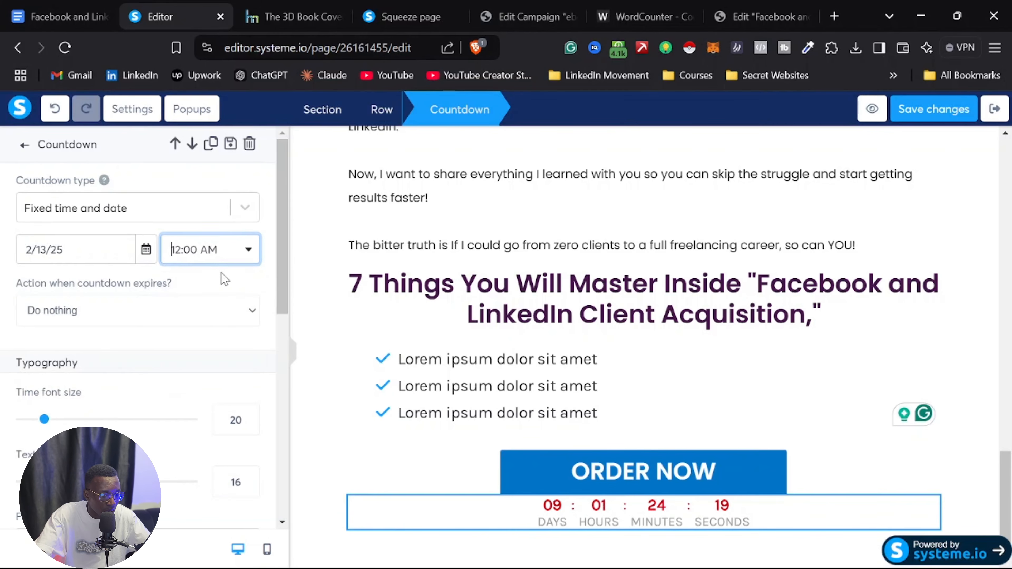
scroll(170, 309, down, 10)
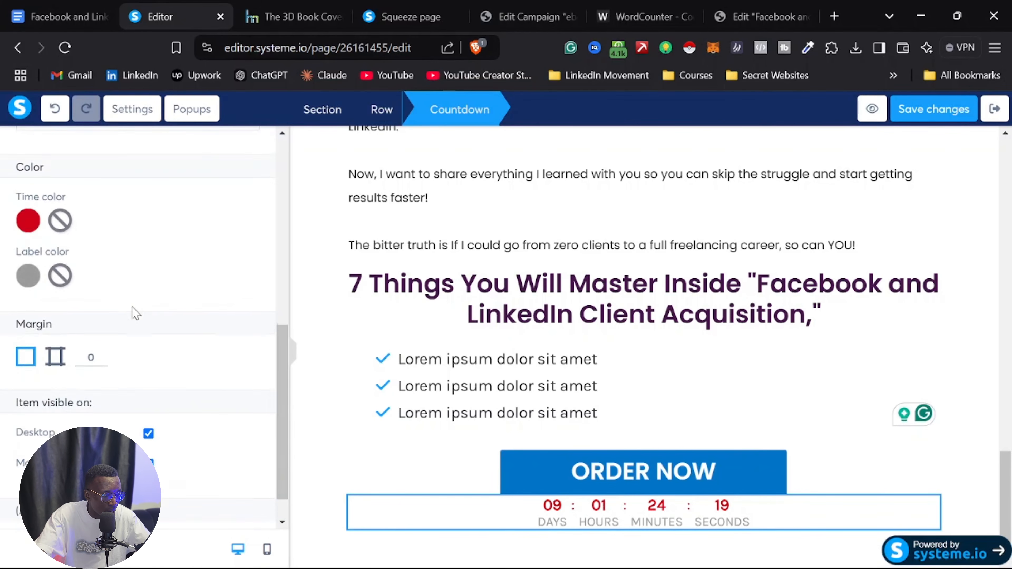
scroll(133, 313, up, 10)
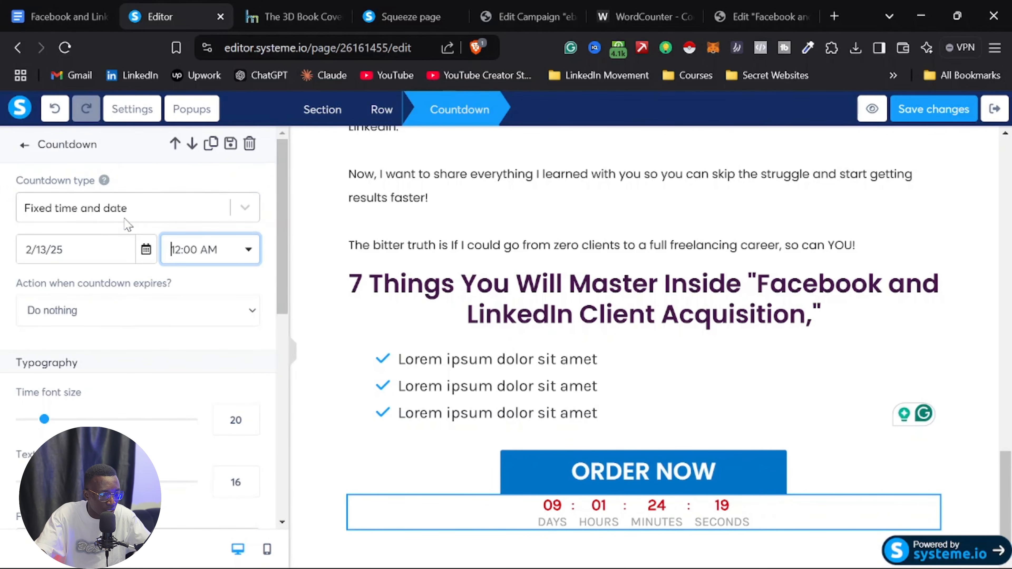
Step: Change the countdown type to Delay with 23 hours, 59 minutes and 59 seconds
click(133, 212)
click(71, 279)
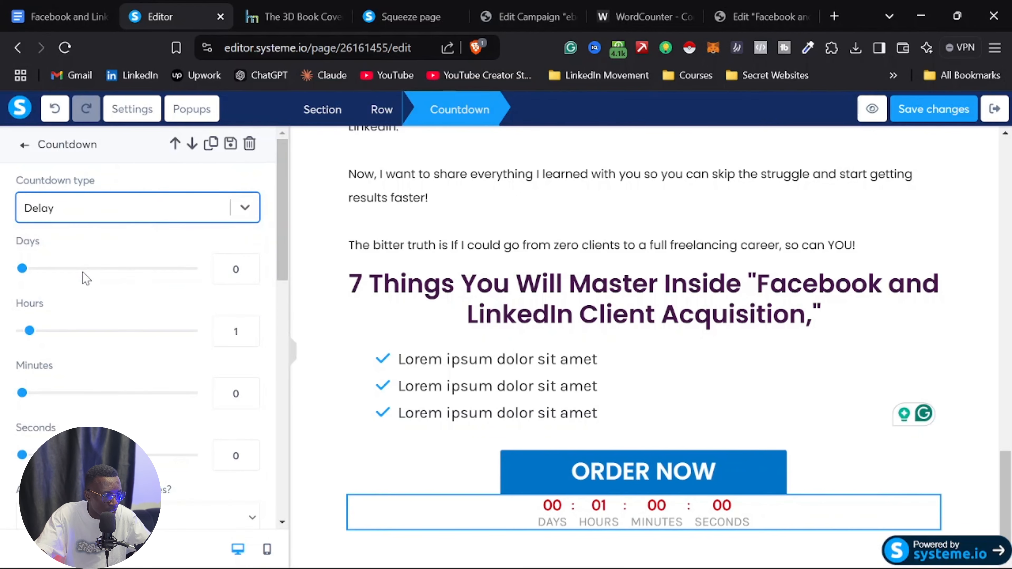
scroll(218, 260, down, 3)
scroll(209, 271, up, 3)
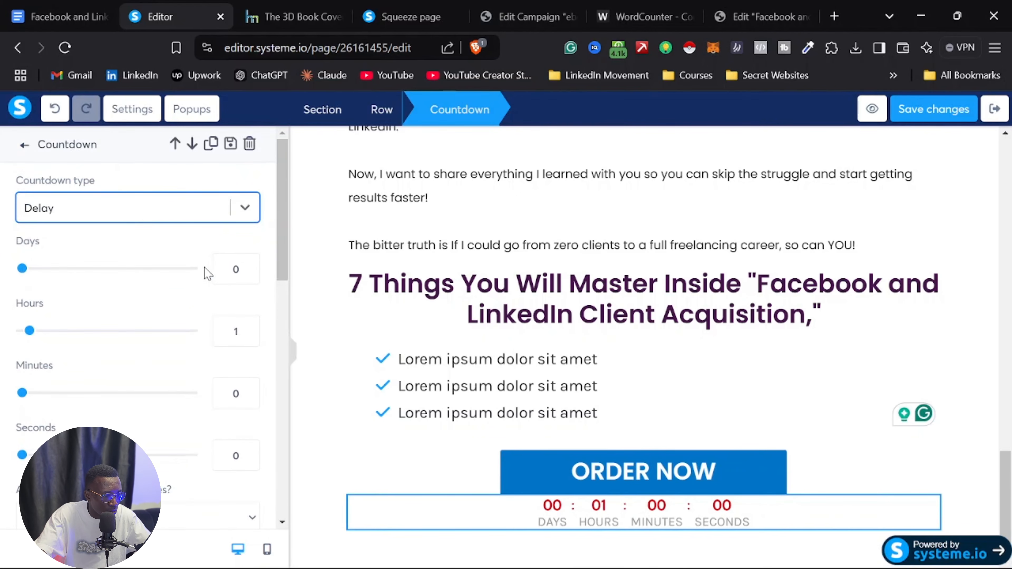
click(231, 268)
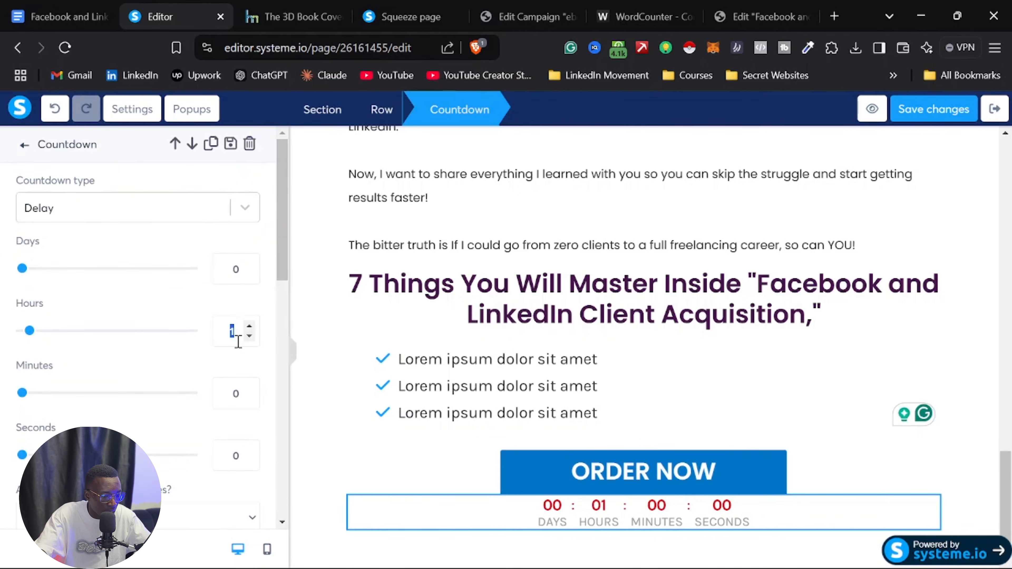
text(23)
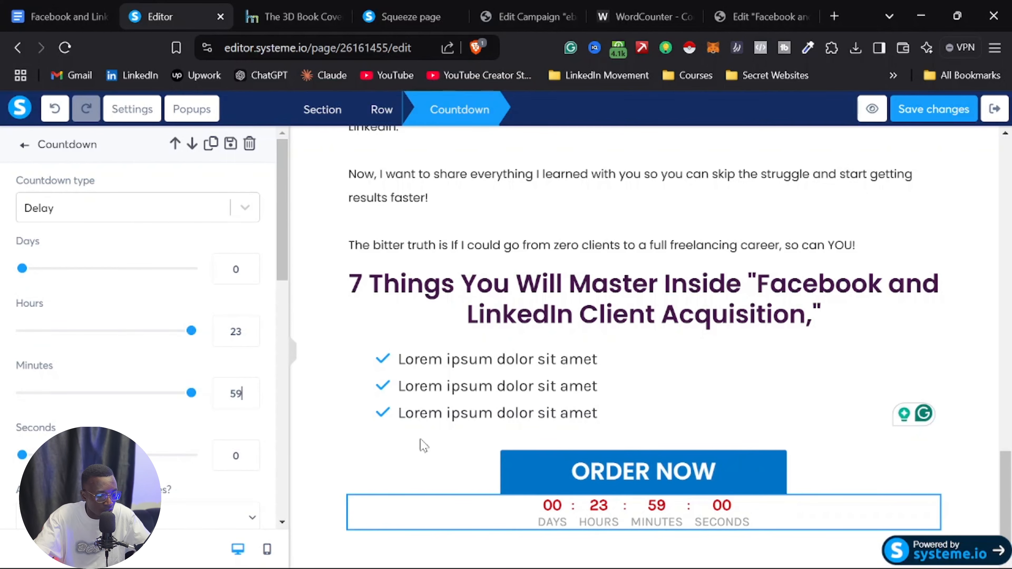
click(225, 452)
text(5)
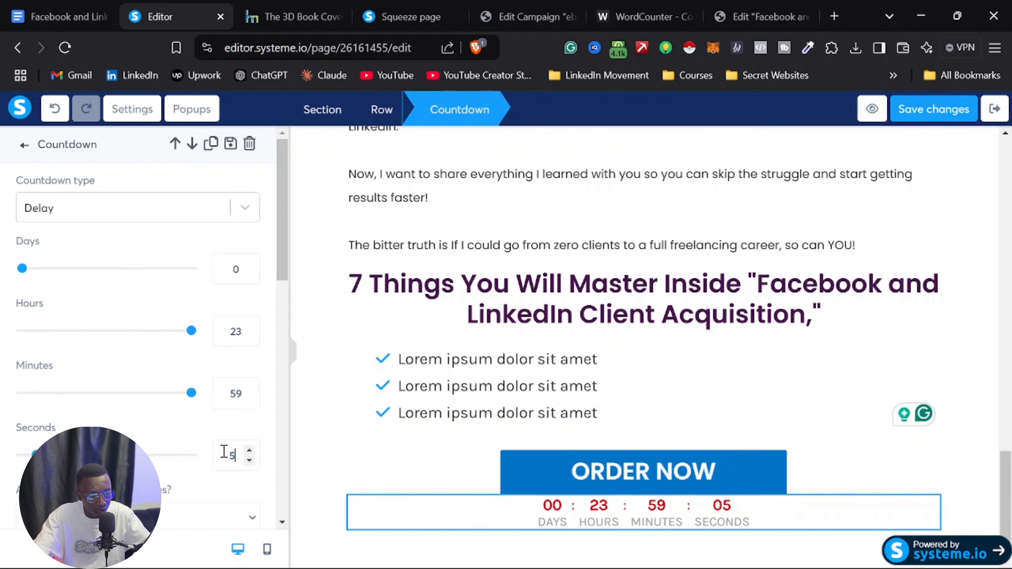
text(9)
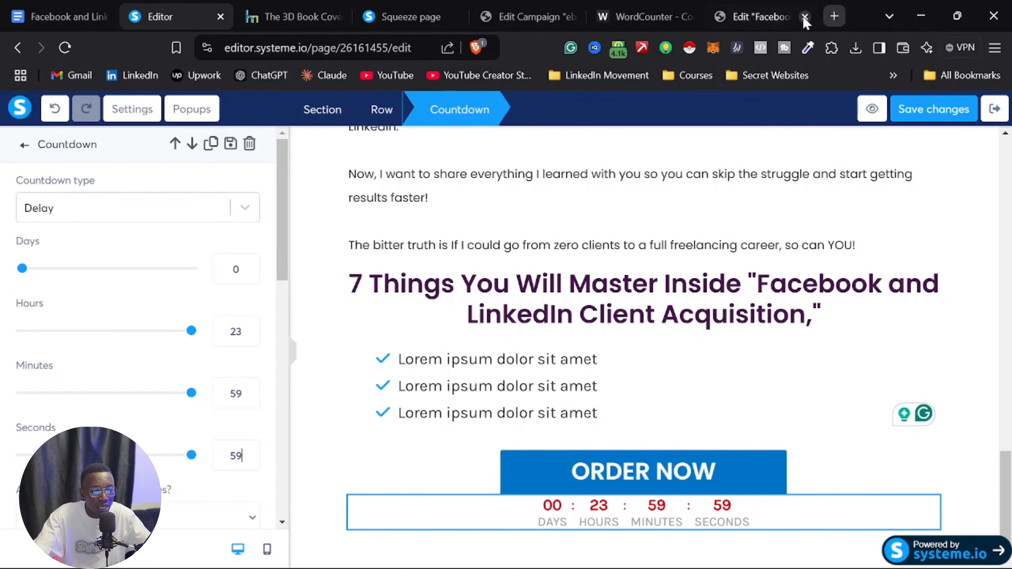
Step: Switch to the Elementor editor of the ebook page and open the published page in a new tab
click(770, 15)
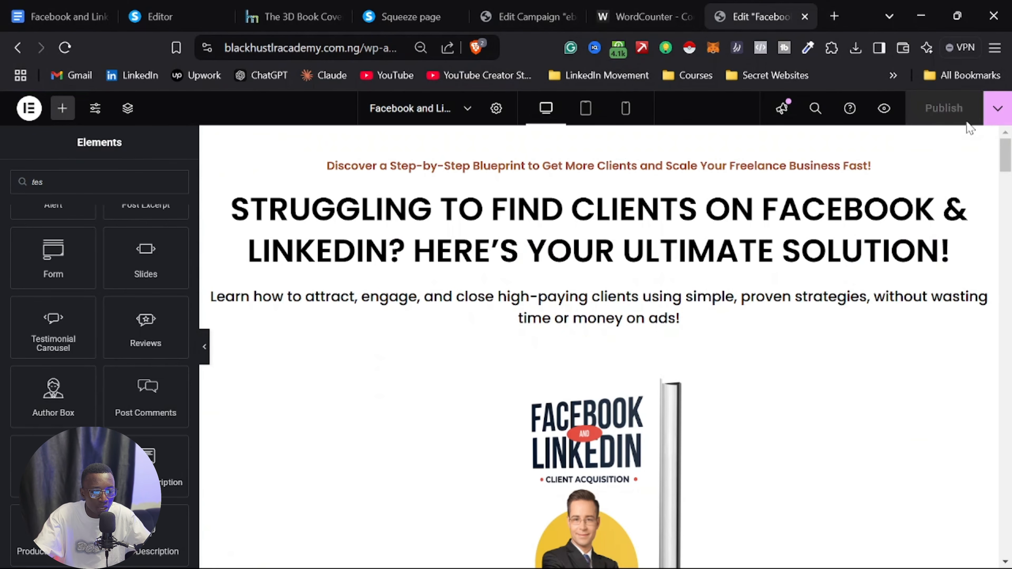
click(998, 108)
click(921, 218)
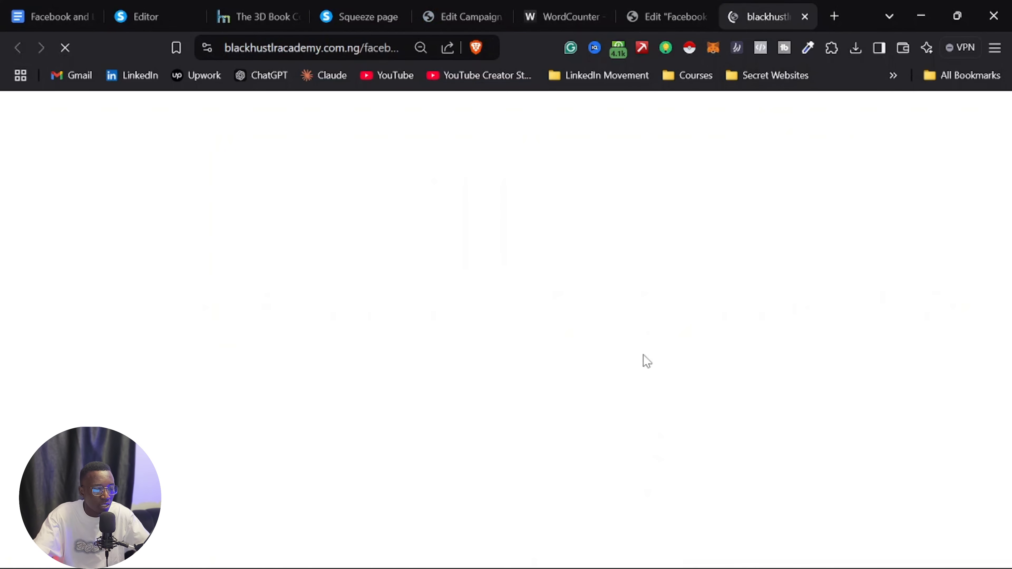
Step: Review the text formatting of the live page's pricing, countdown, FAQ and About the Author sections
scroll(662, 348, down, 15)
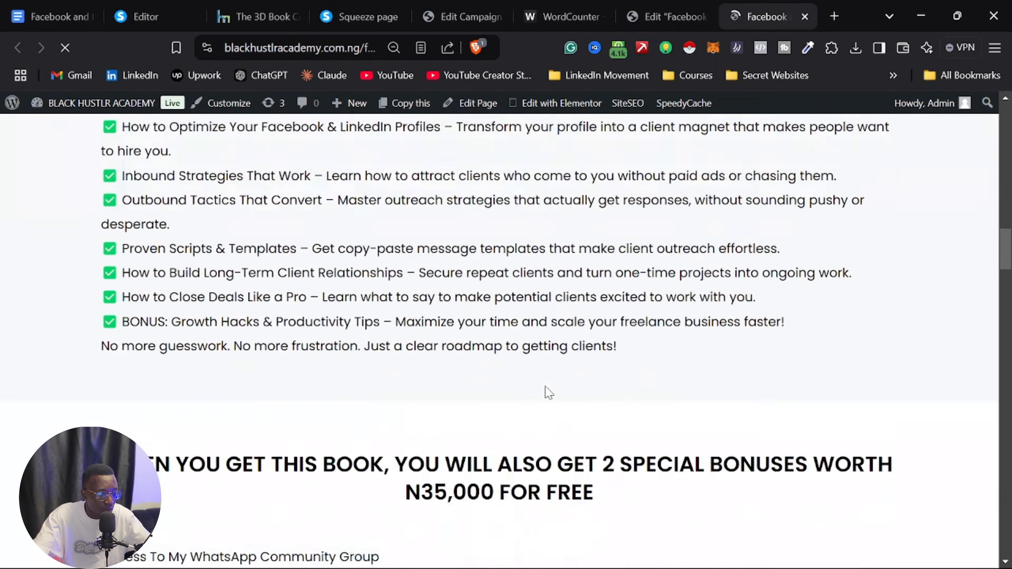
scroll(549, 393, down, 10)
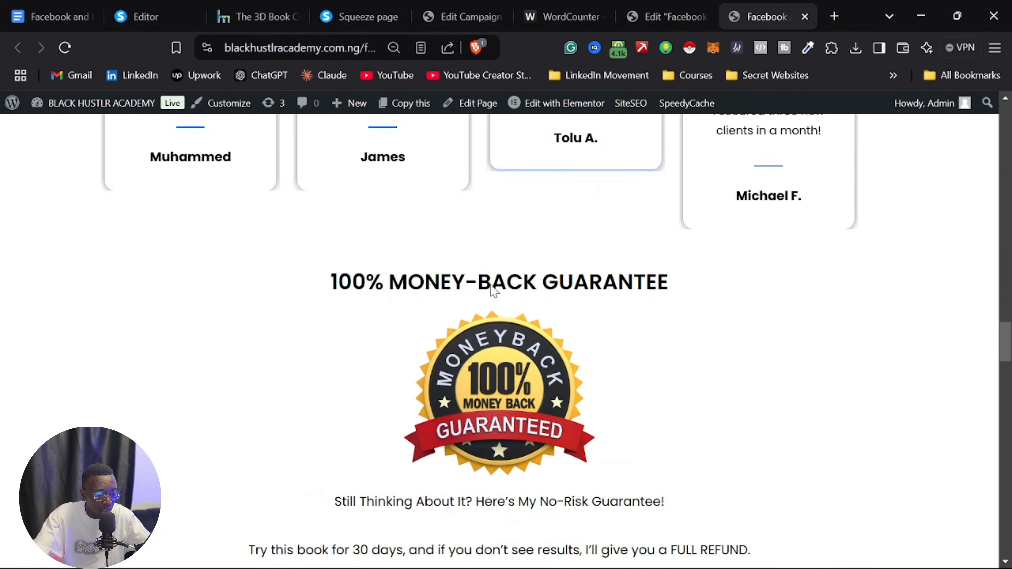
scroll(495, 292, down, 10)
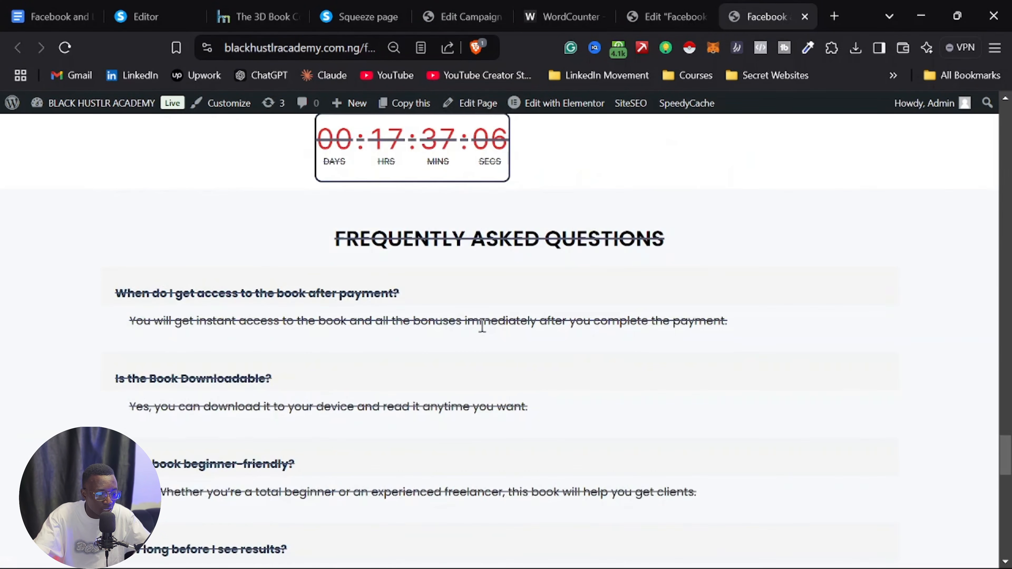
scroll(482, 326, down, 2)
scroll(483, 326, up, 8)
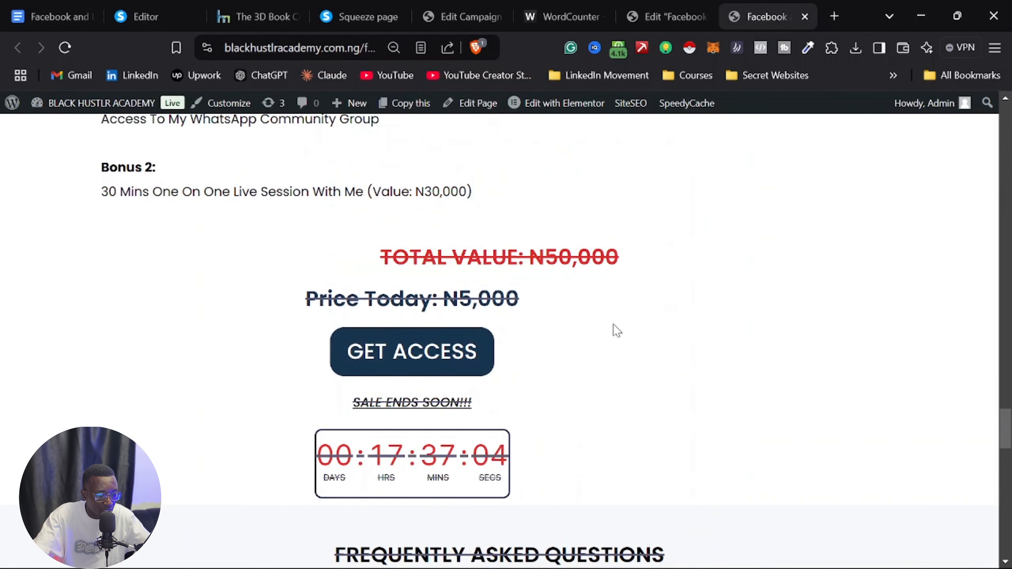
scroll(300, 321, down, 10)
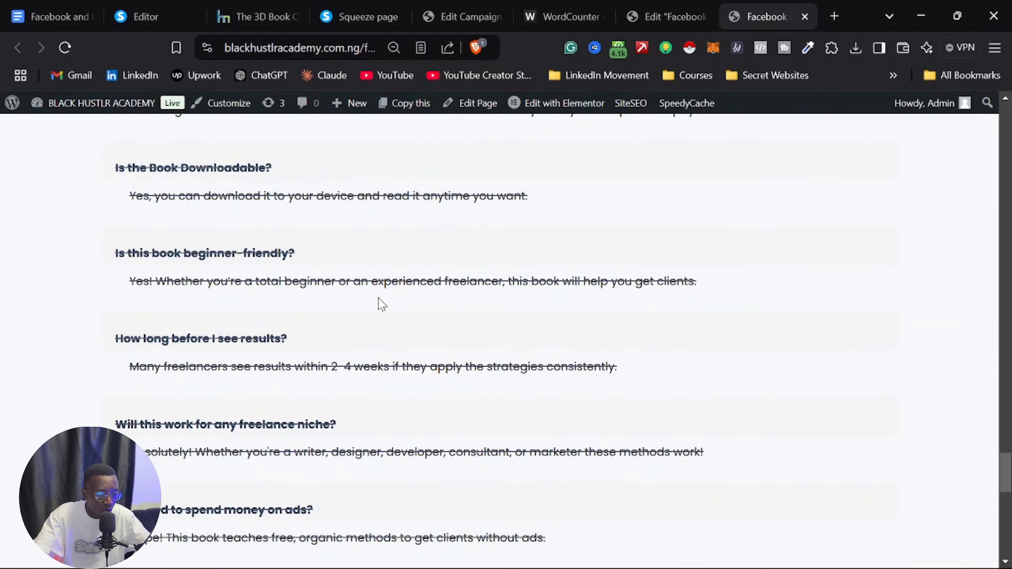
scroll(379, 300, down, 6)
scroll(379, 301, up, 3)
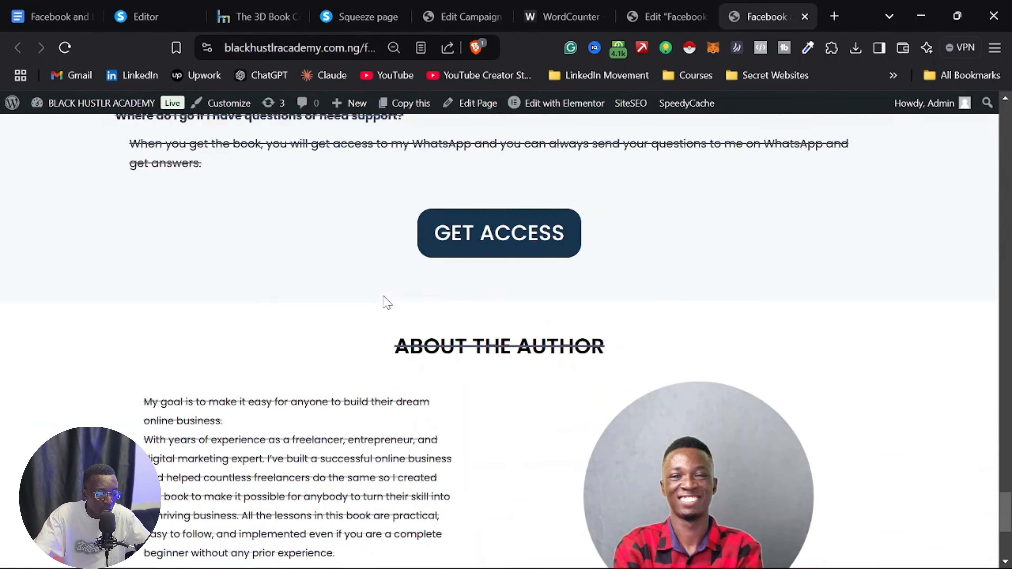
scroll(383, 300, down, 3)
scroll(384, 300, up, 5)
scroll(414, 295, down, 6)
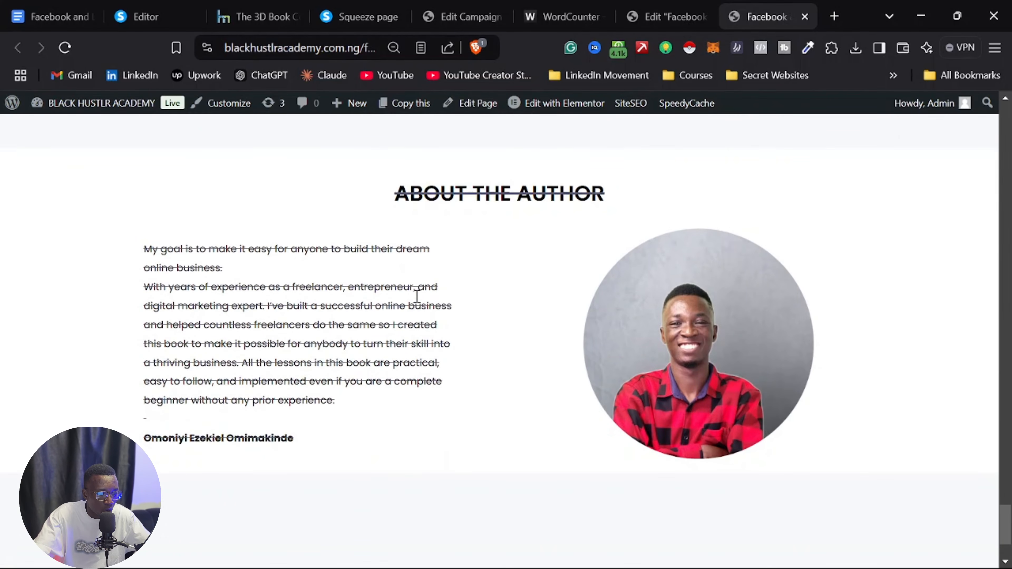
scroll(417, 305, up, 4)
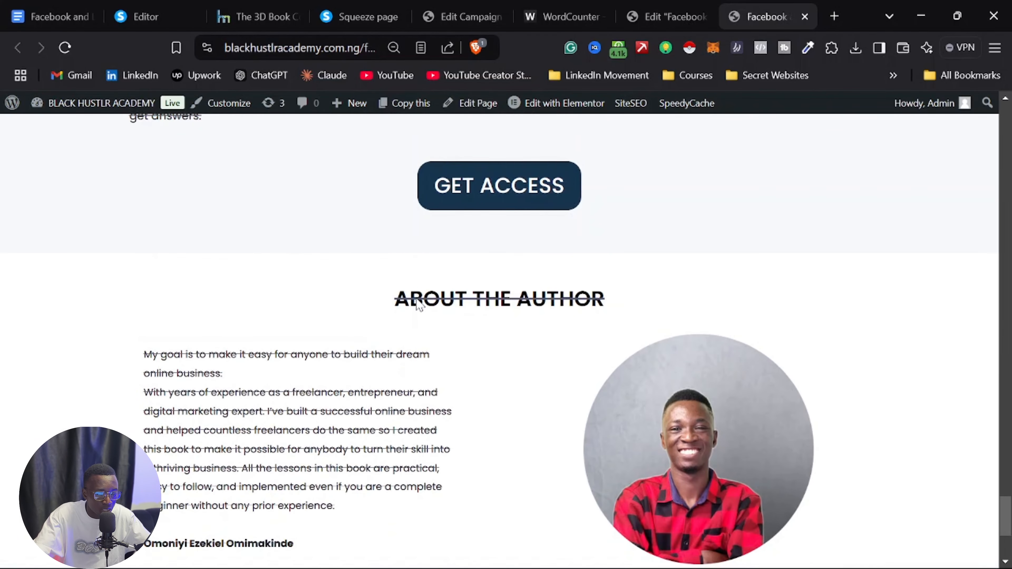
Step: Compare the live page's About the Author section with the same section in the Elementor editor
click(656, 9)
scroll(608, 358, down, 10)
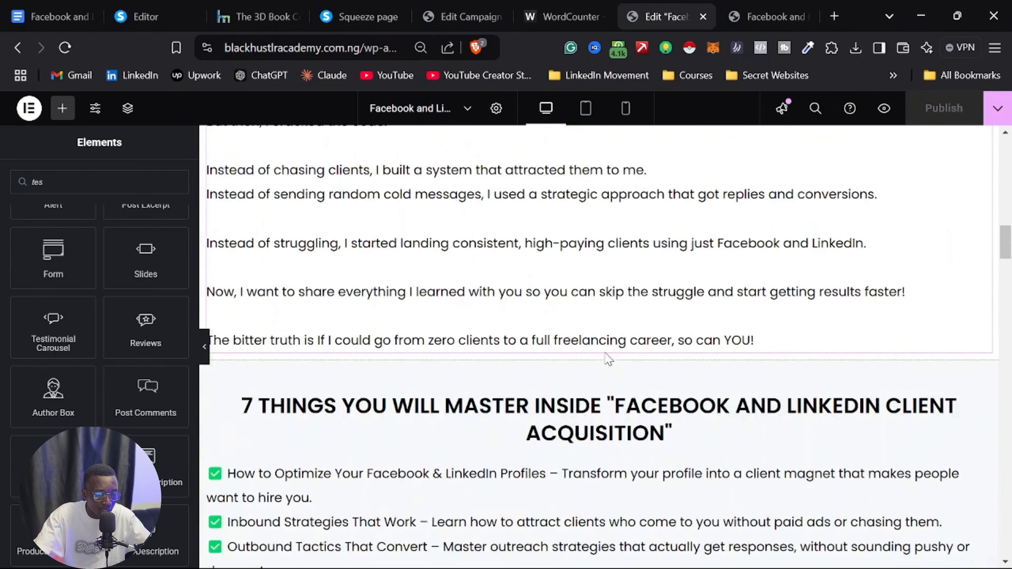
scroll(609, 359, down, 15)
click(769, 16)
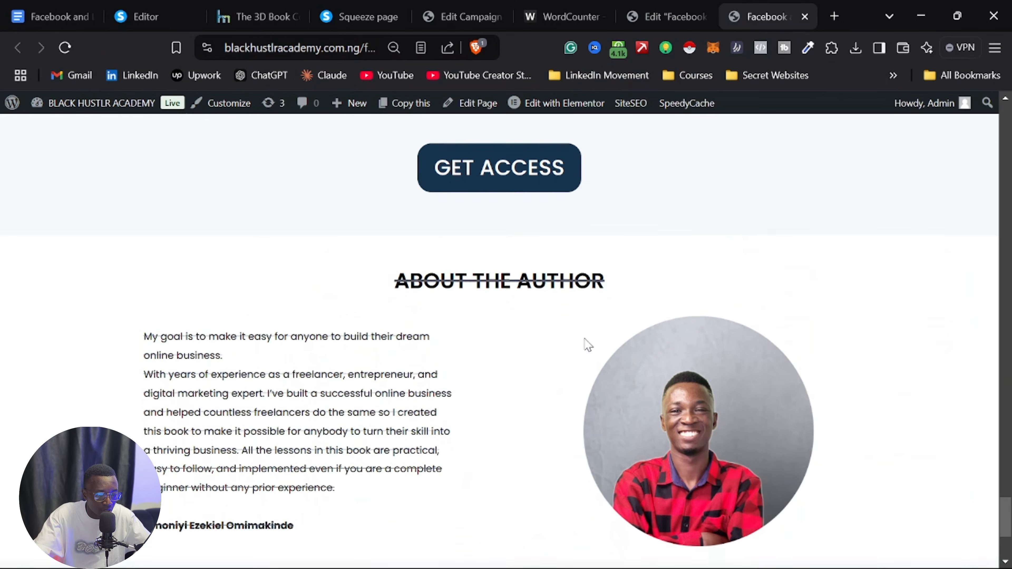
click(669, 9)
scroll(502, 470, down, 10)
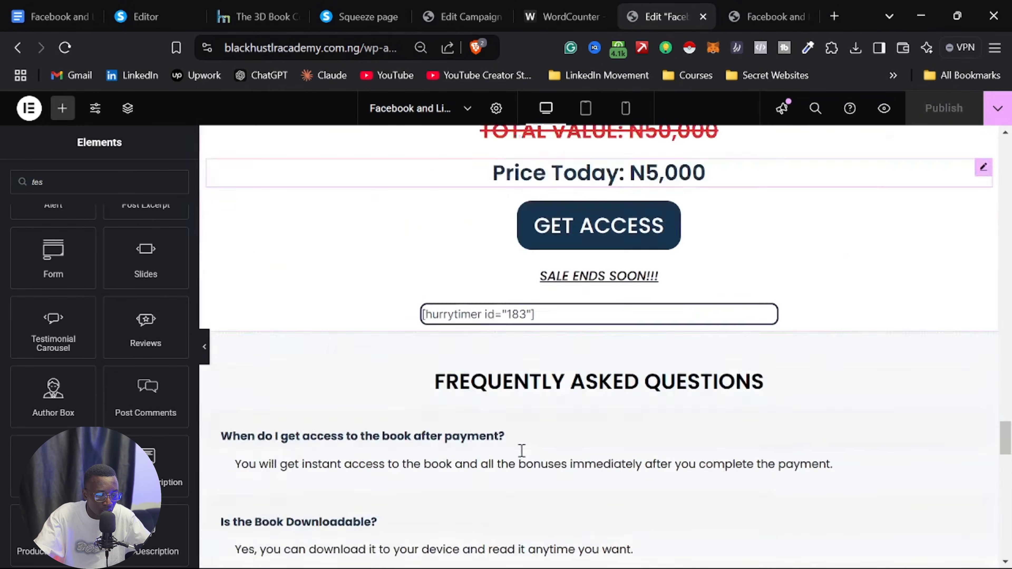
scroll(534, 433, down, 15)
scroll(545, 420, up, 8)
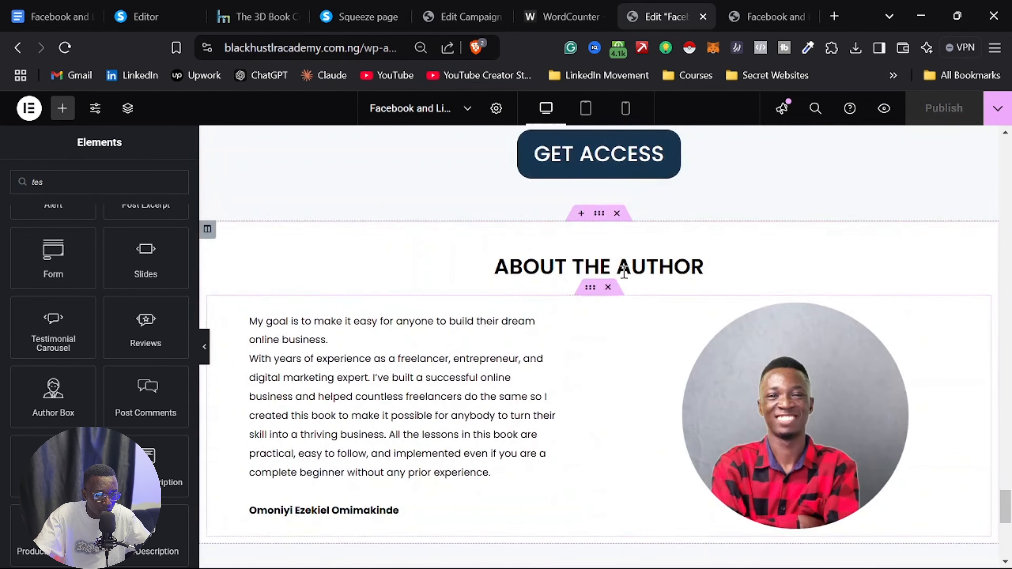
Step: Add strikethrough tags to the About the Author heading so its title reads "<s>ABOUT THE AUTHOR<s/>"
click(660, 255)
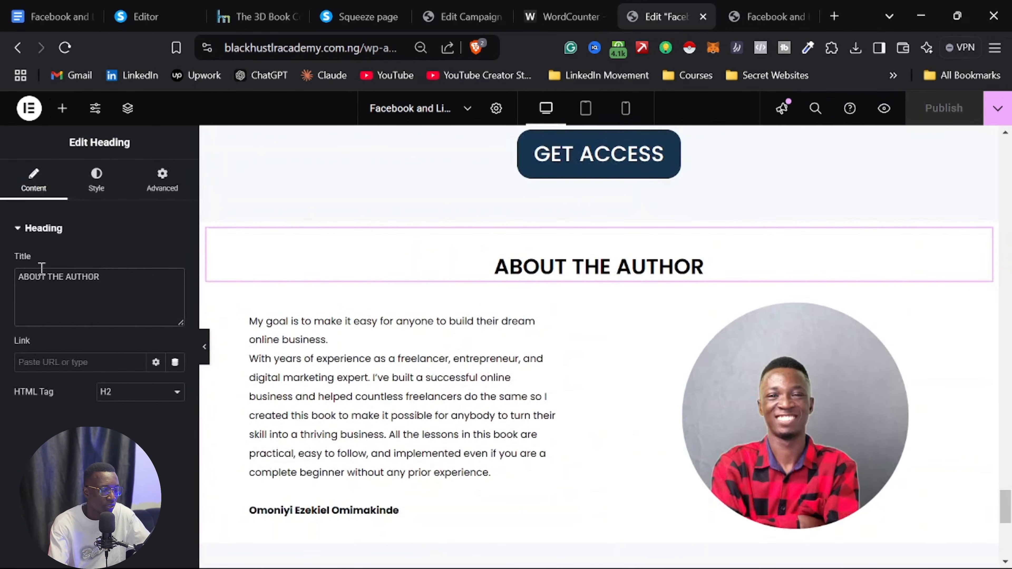
text(<)
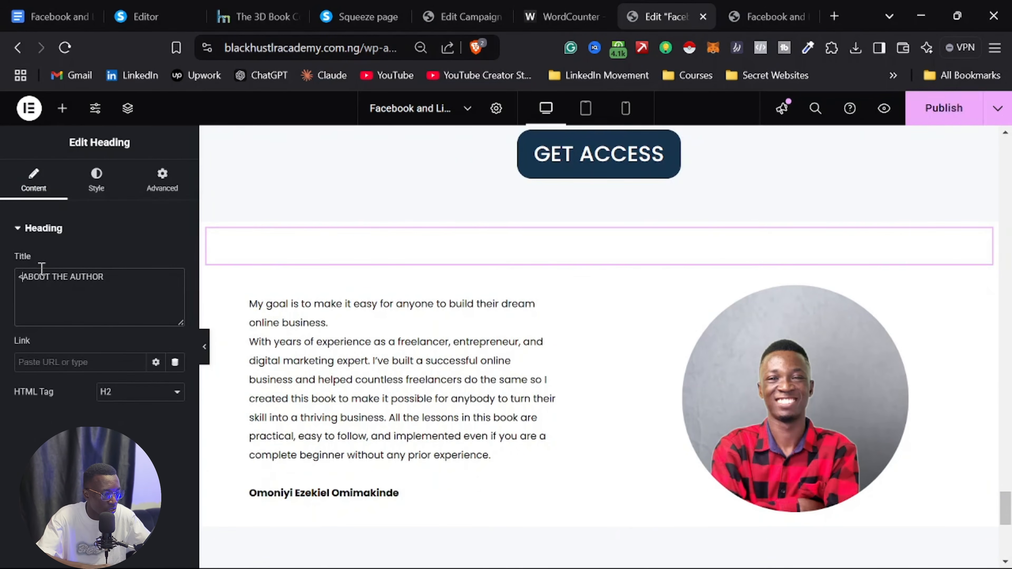
text(>)
text(s)
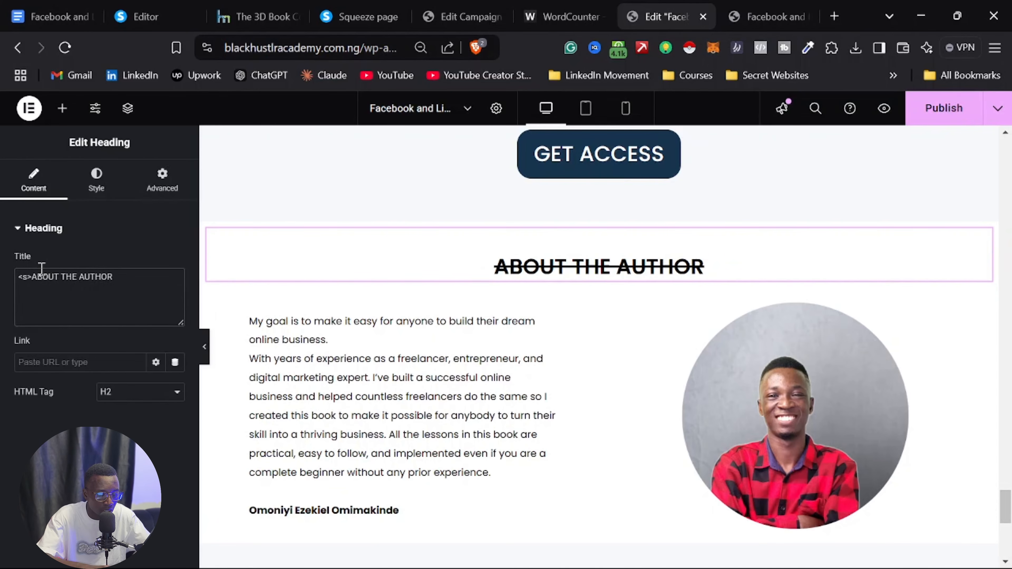
text(<>s/>)
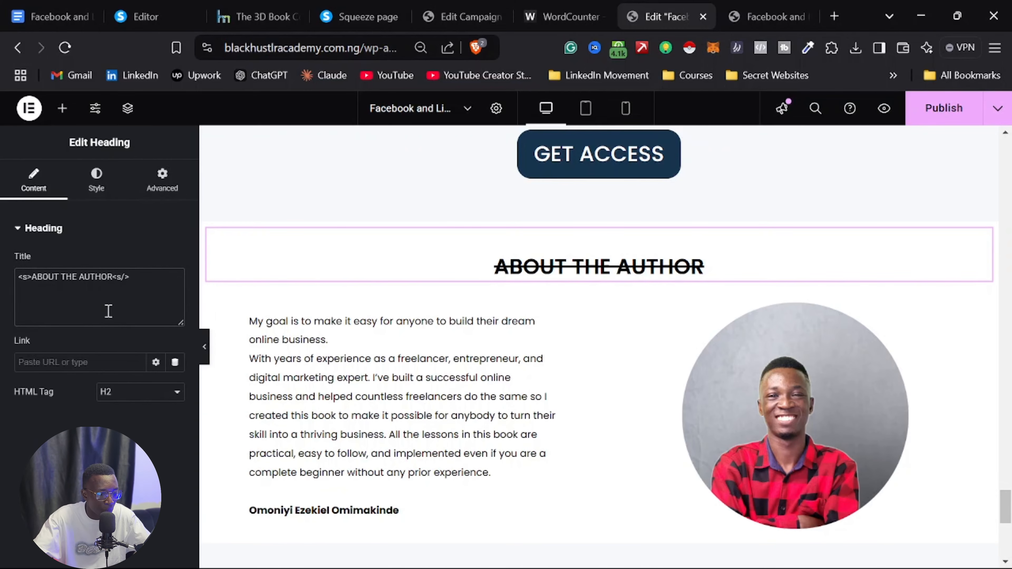
Step: Publish the heading change, check the About the Author section on the reloaded live page, and return to the Elementor editor
click(944, 113)
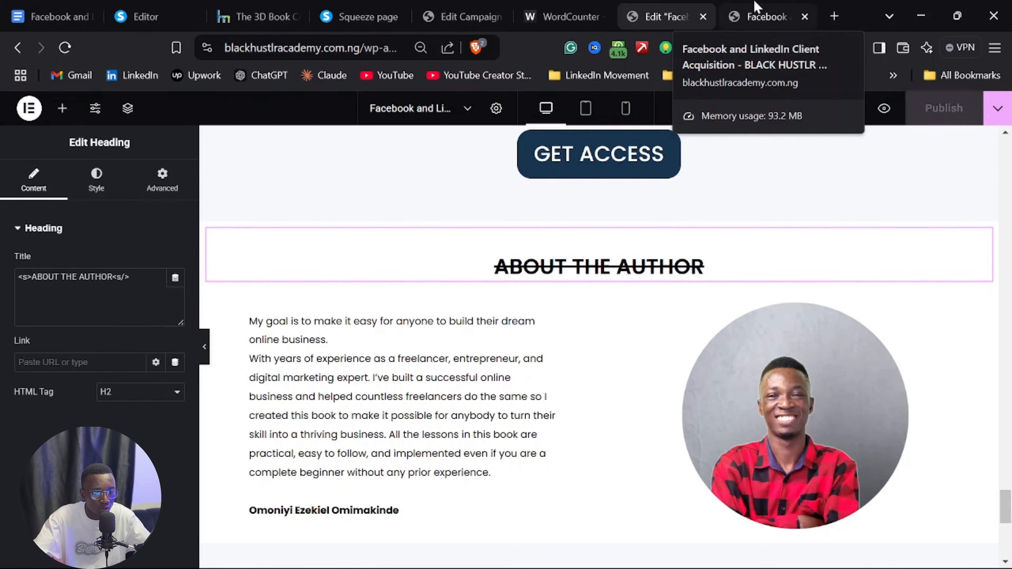
click(756, 12)
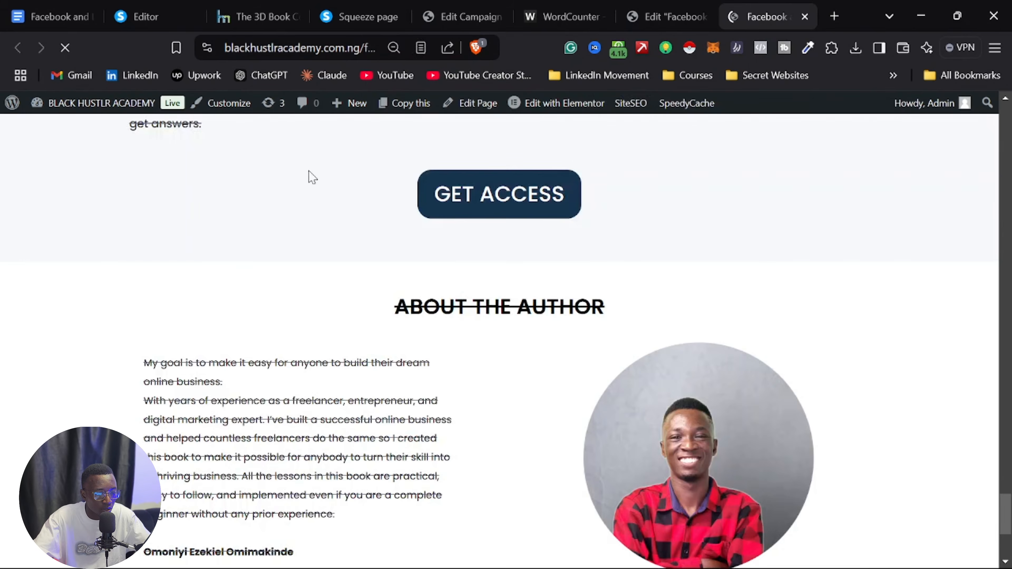
click(692, 6)
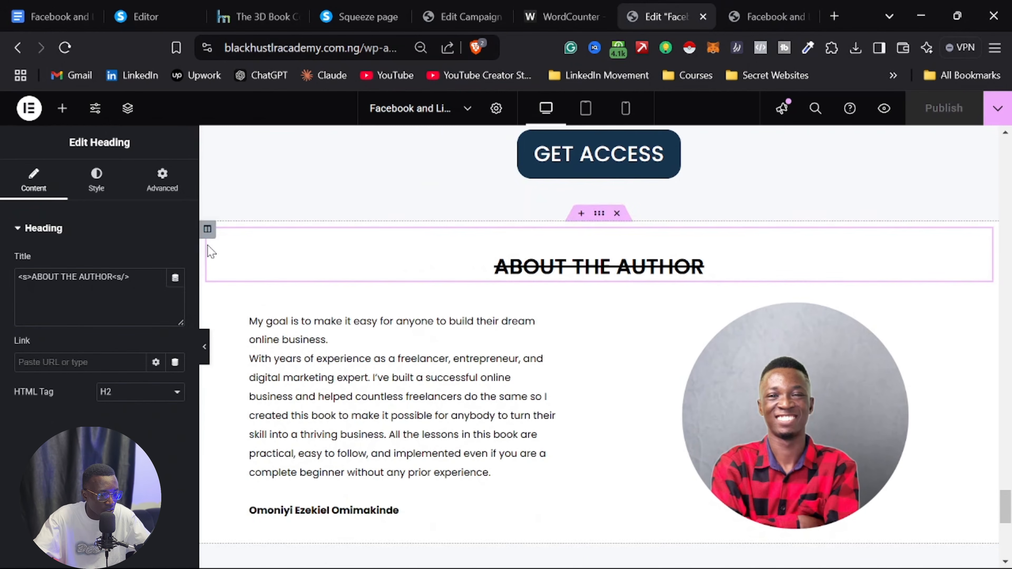
Step: Remove the strikethrough tags from the About the Author heading so its title reads "ABOUT THE AUTHOR", and publish the change
click(153, 271)
key(BackSpace)
key(BackSpace)
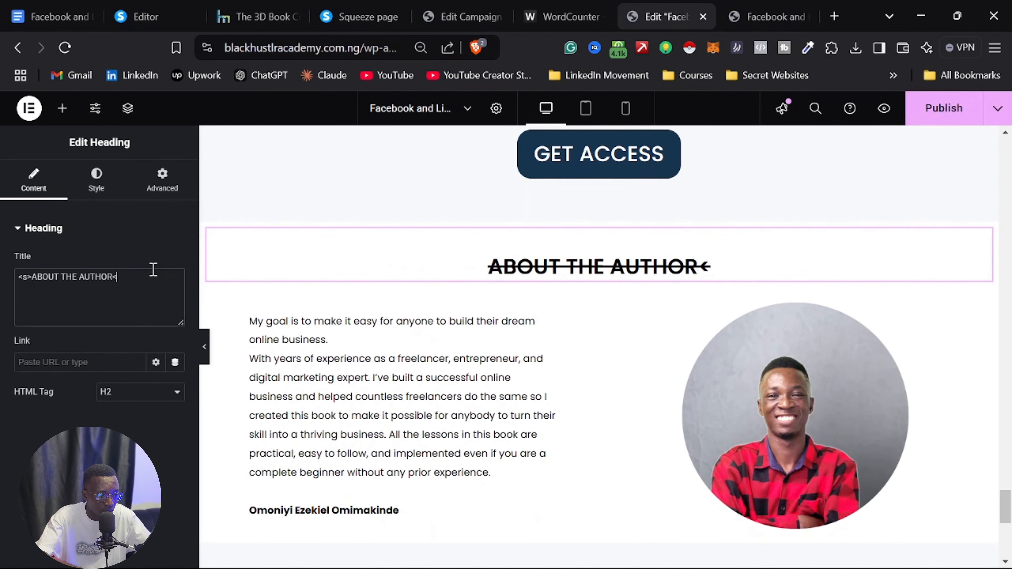
click(33, 280)
key(BackSpace)
key(BackSpace)
key(BackSpace)
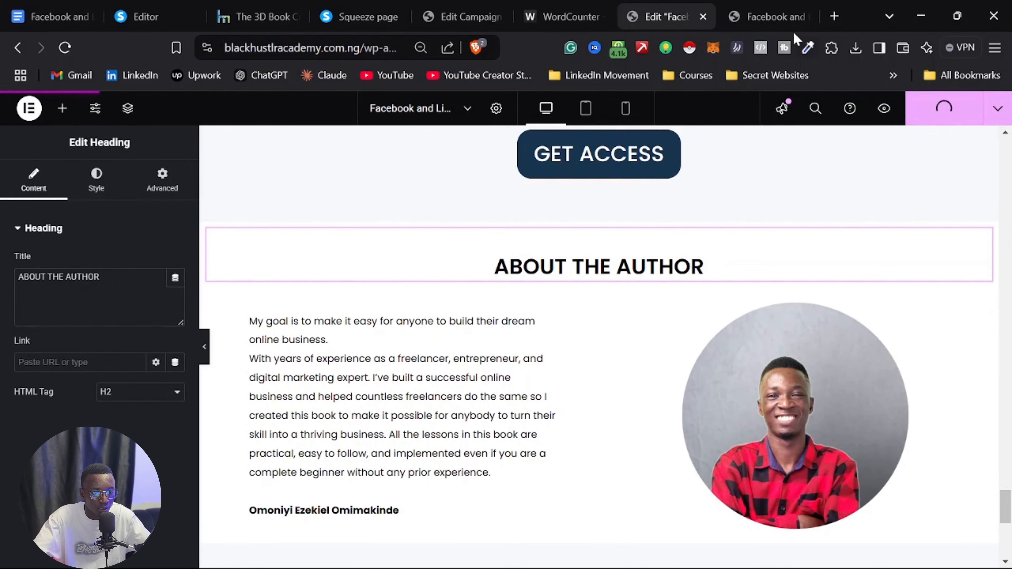
Step: Reload the live page to check its About the Author section, and return to the Elementor editor
click(771, 18)
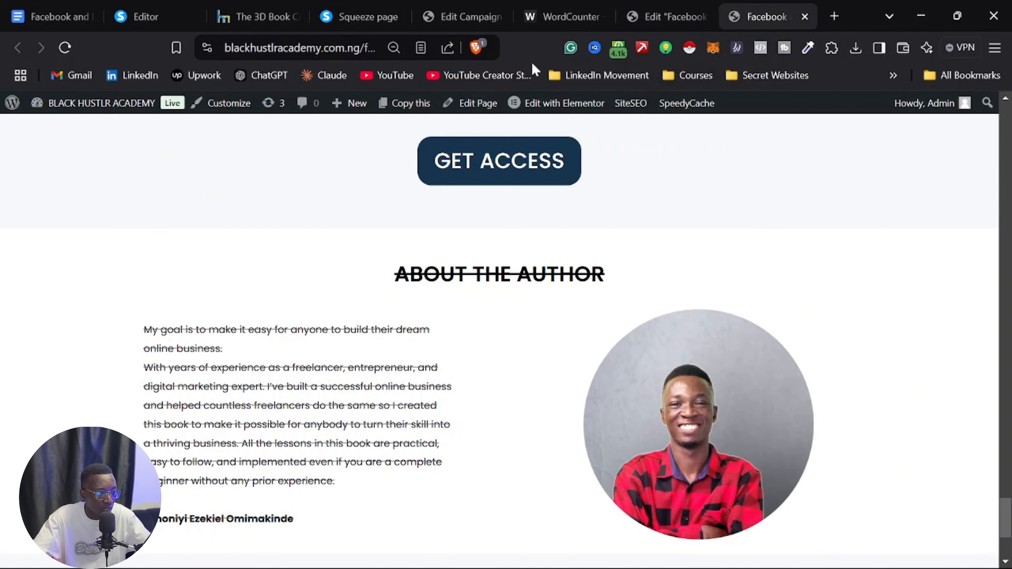
click(66, 48)
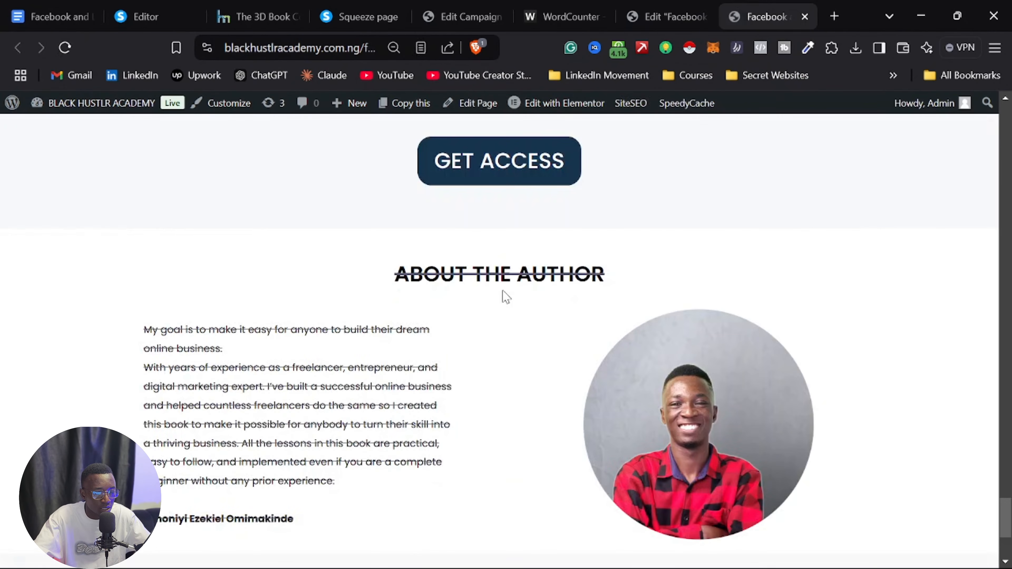
key(ctrl+shift+Tab)
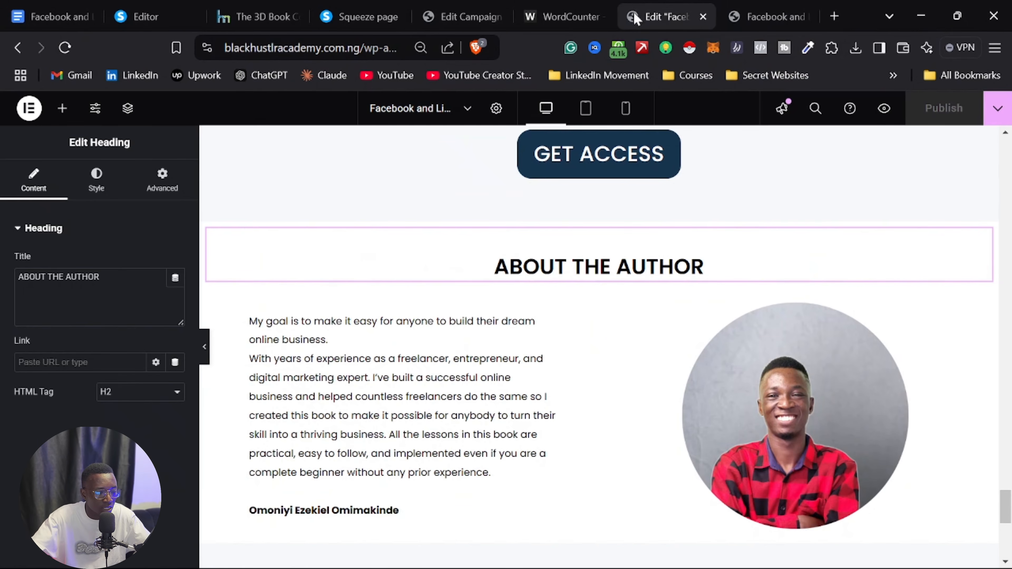
Step: Copy the "100% MONEY-BACK GUARANTEE" heading and paste its style onto the "Price Today: N5,000" heading
scroll(610, 304, down, 10)
scroll(610, 304, up, 15)
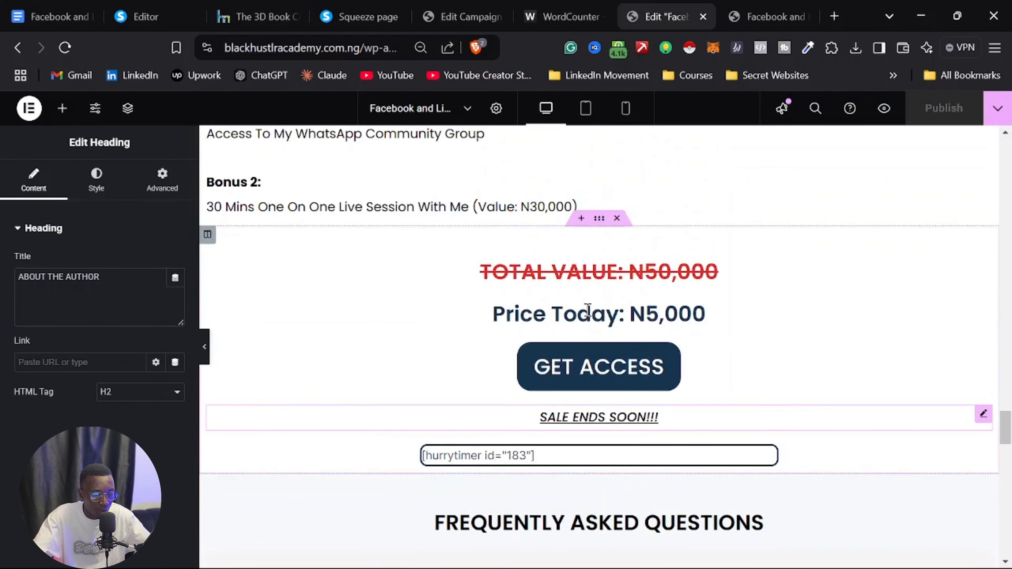
scroll(601, 316, down, 4)
scroll(613, 317, up, 20)
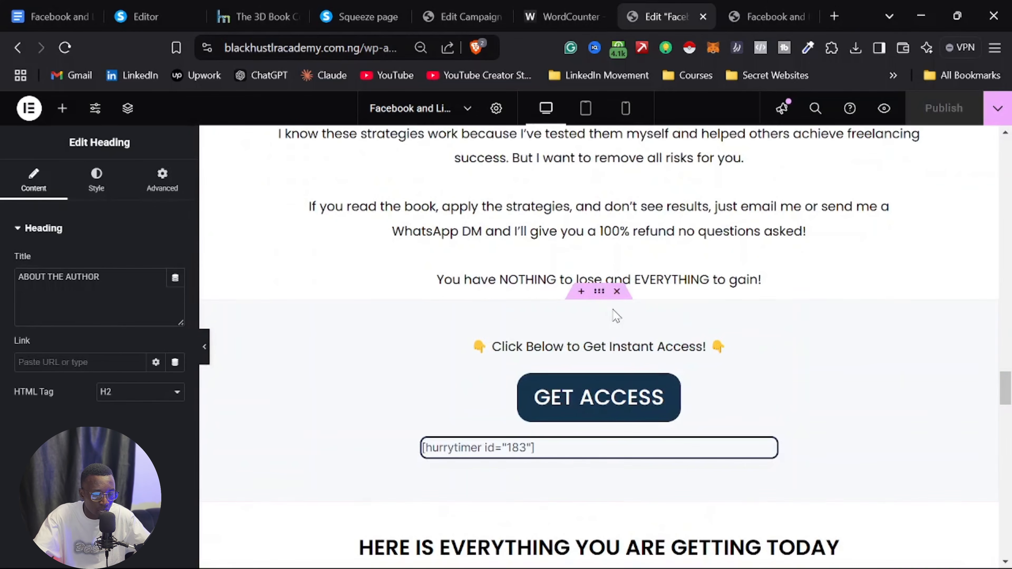
scroll(616, 319, up, 2)
scroll(619, 321, down, 2)
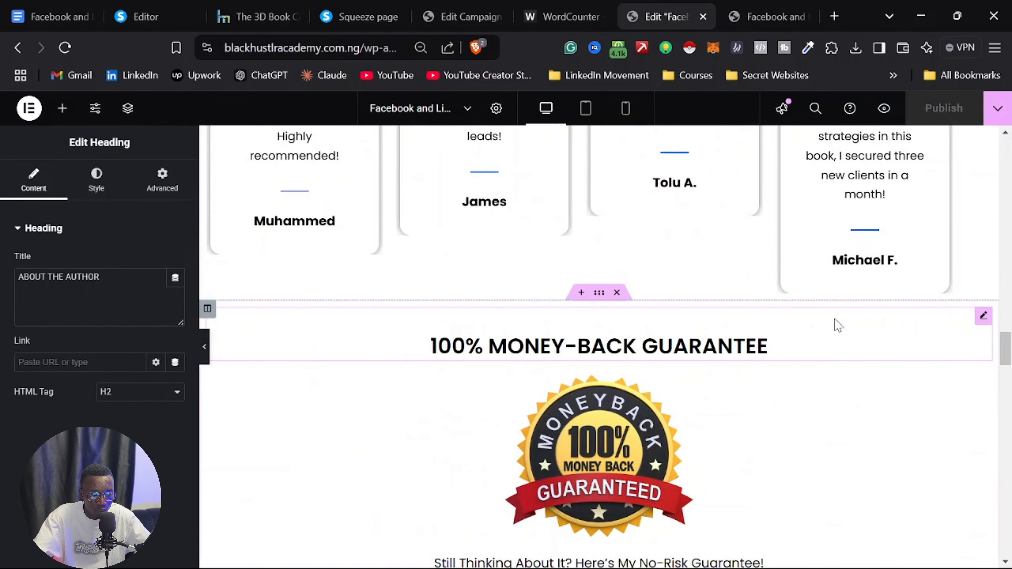
right_click(982, 324)
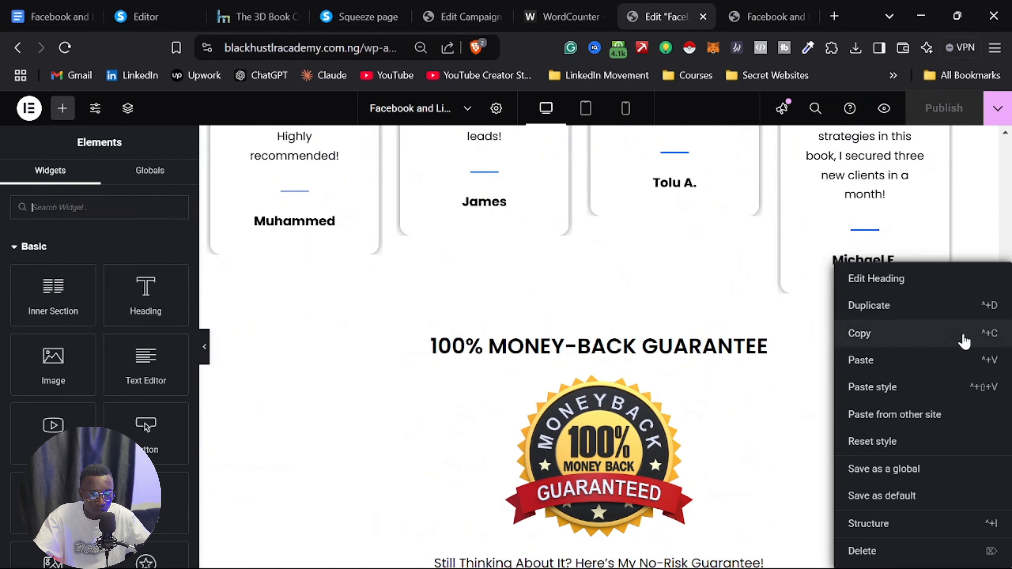
click(912, 333)
scroll(707, 332, down, 15)
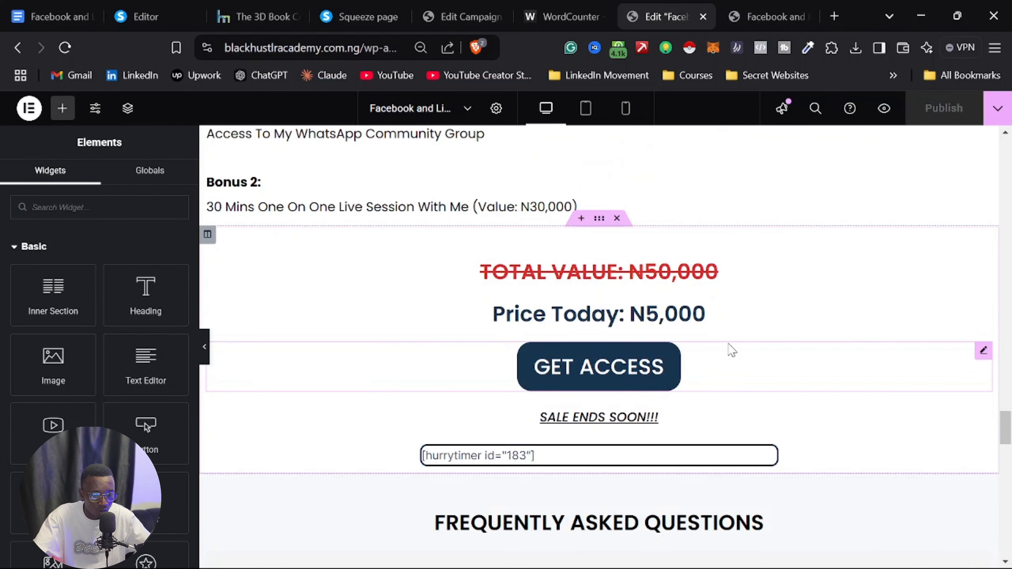
right_click(980, 319)
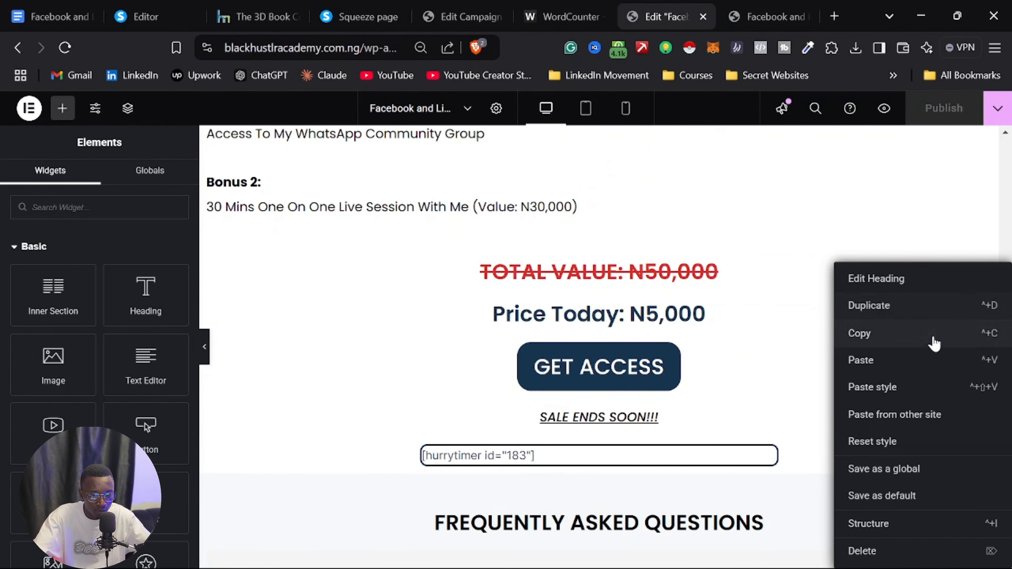
click(885, 388)
scroll(708, 375, down, 10)
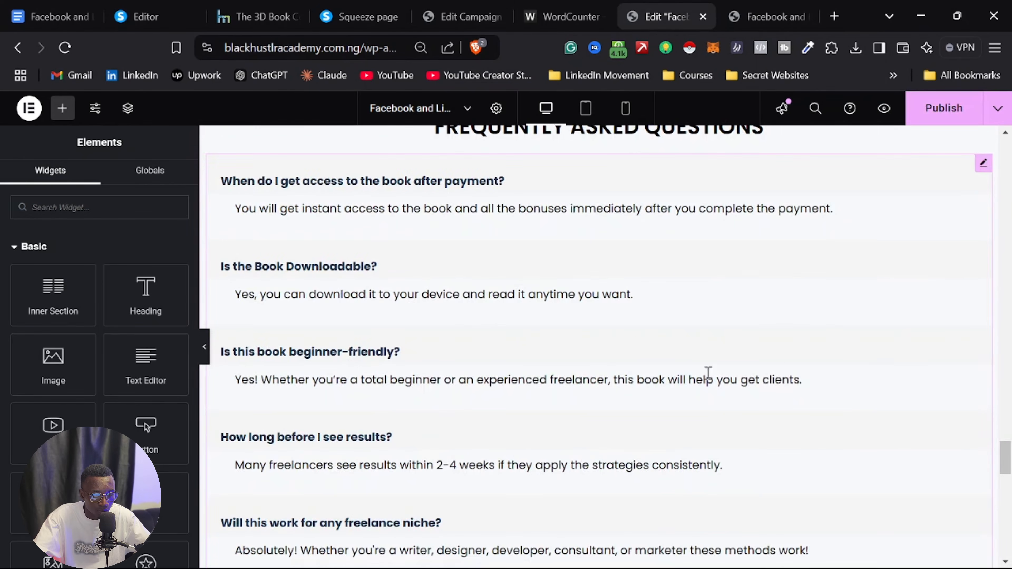
scroll(639, 377, down, 5)
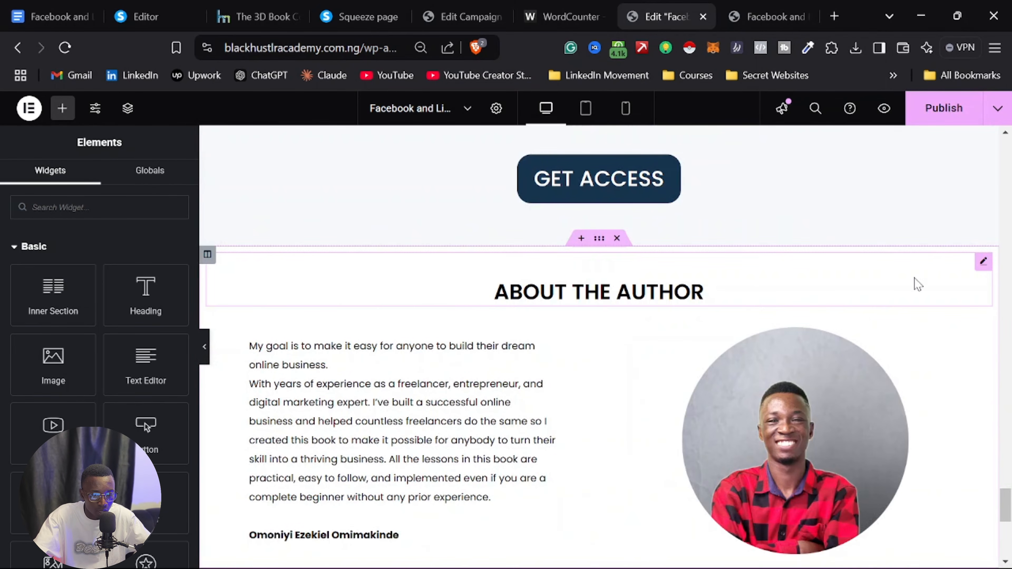
right_click(983, 273)
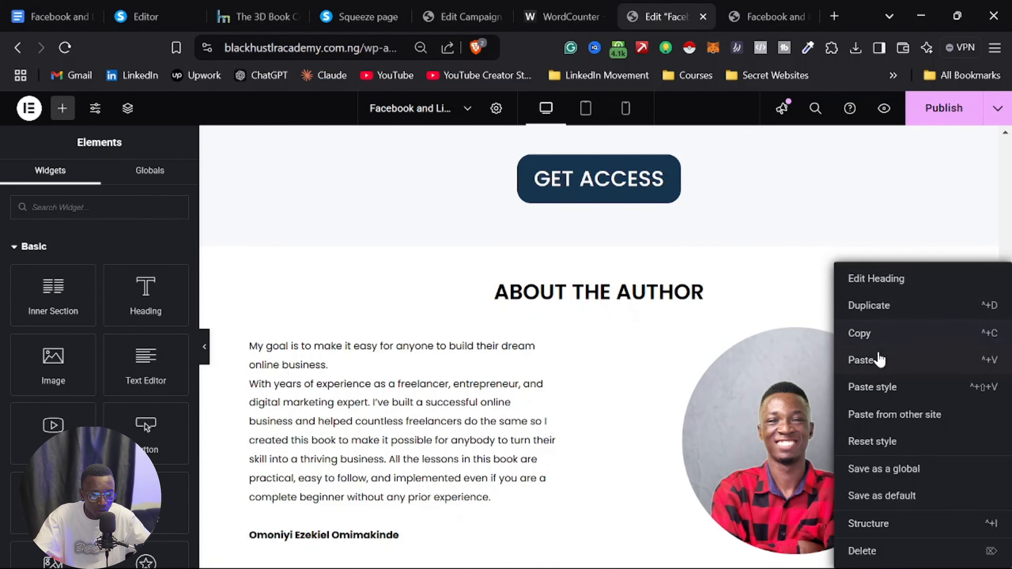
click(861, 360)
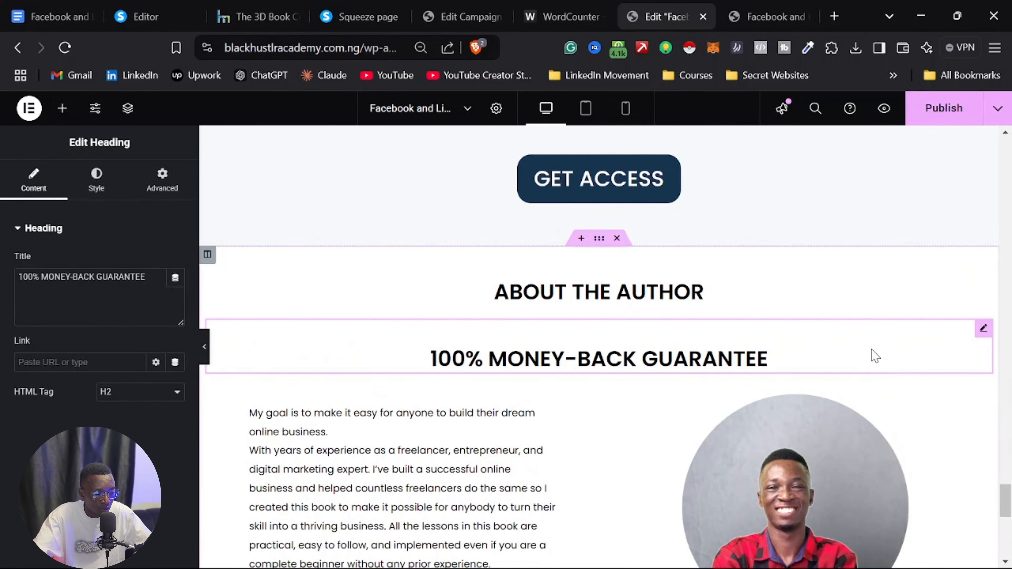
key(ctrl+z)
Step: Paste the copied heading style onto the "ABOUT THE AUTHOR" heading and publish the page
right_click(979, 274)
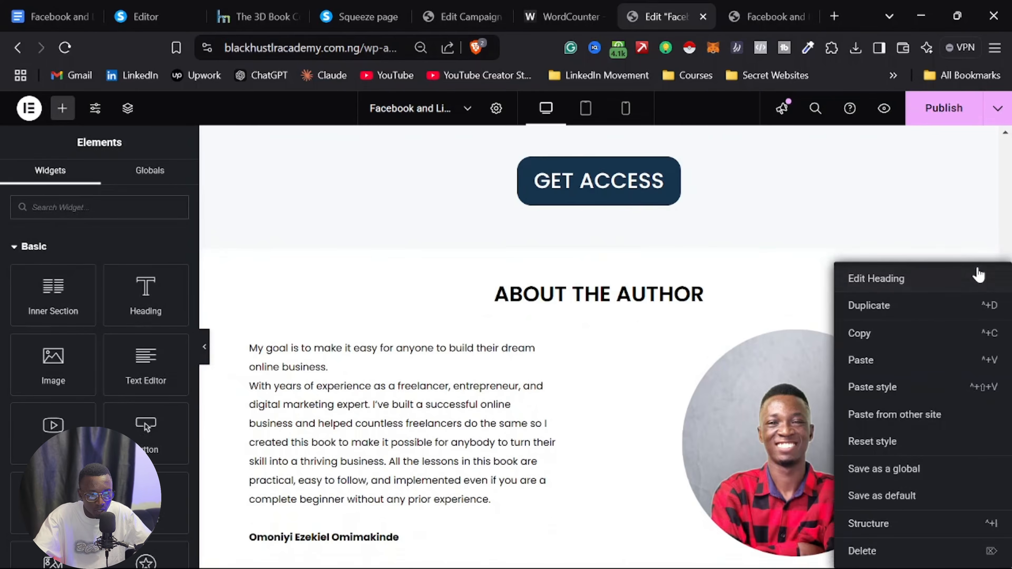
scroll(915, 346, up, 10)
click(899, 387)
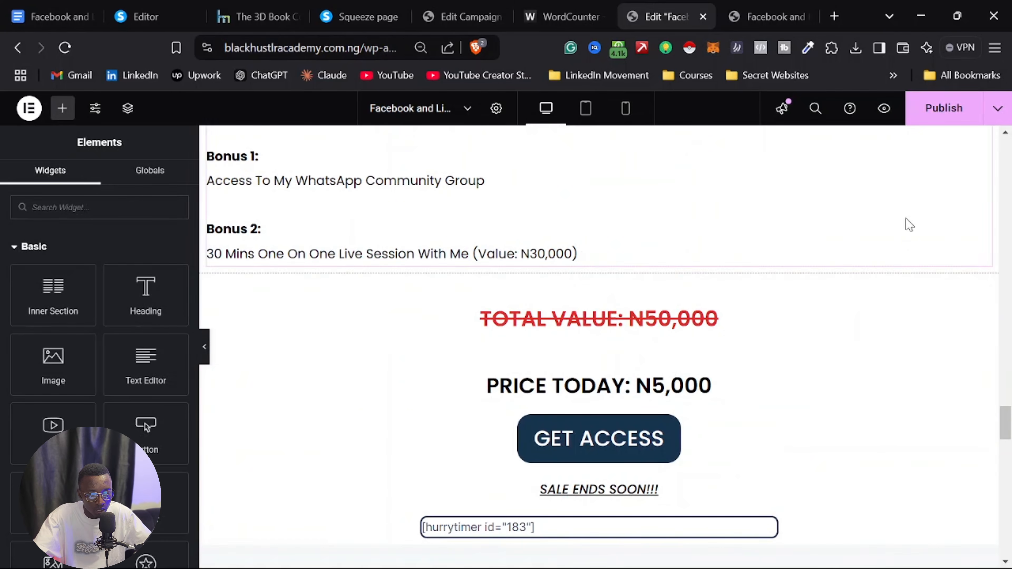
click(937, 118)
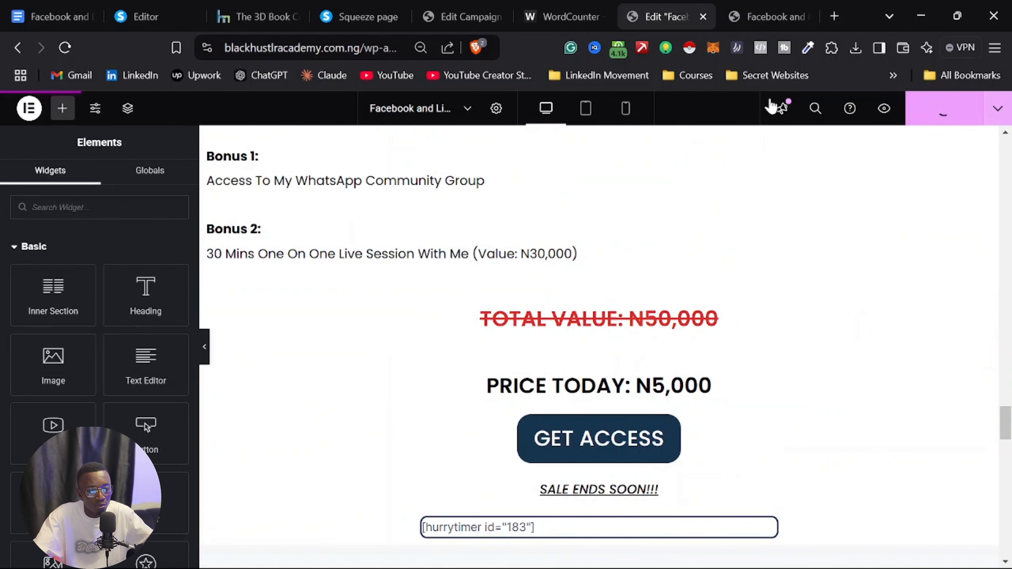
Step: Reload the live page and check the text formatting of its FAQ, pricing and bonus sections
click(756, 12)
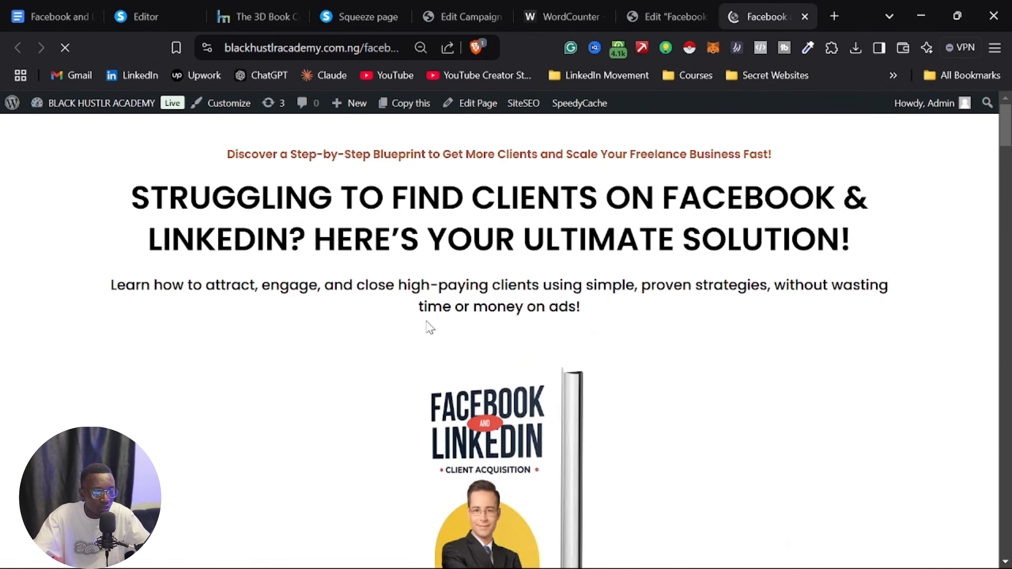
scroll(458, 349, up, 6)
scroll(420, 380, up, 10)
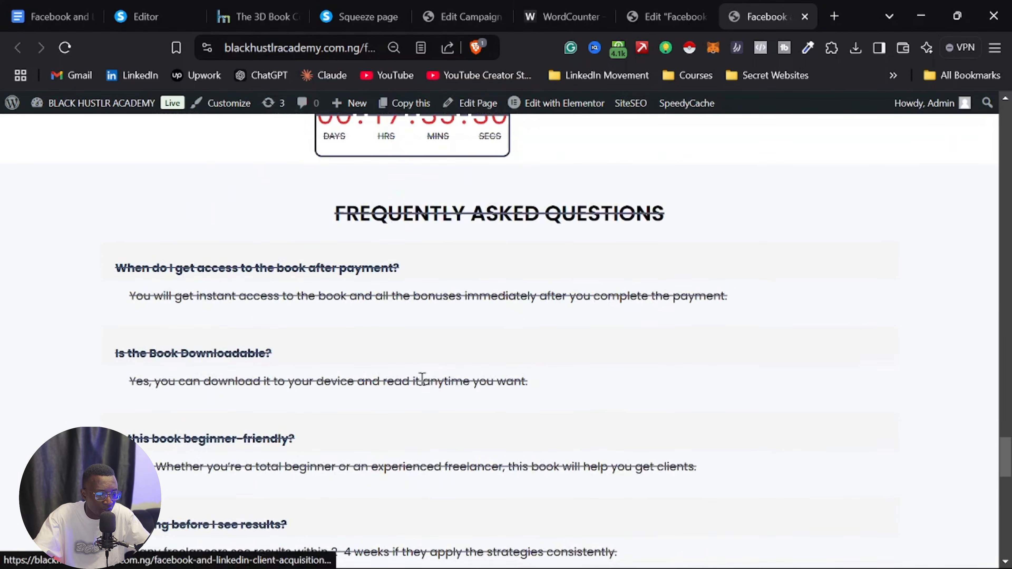
scroll(423, 368, up, 8)
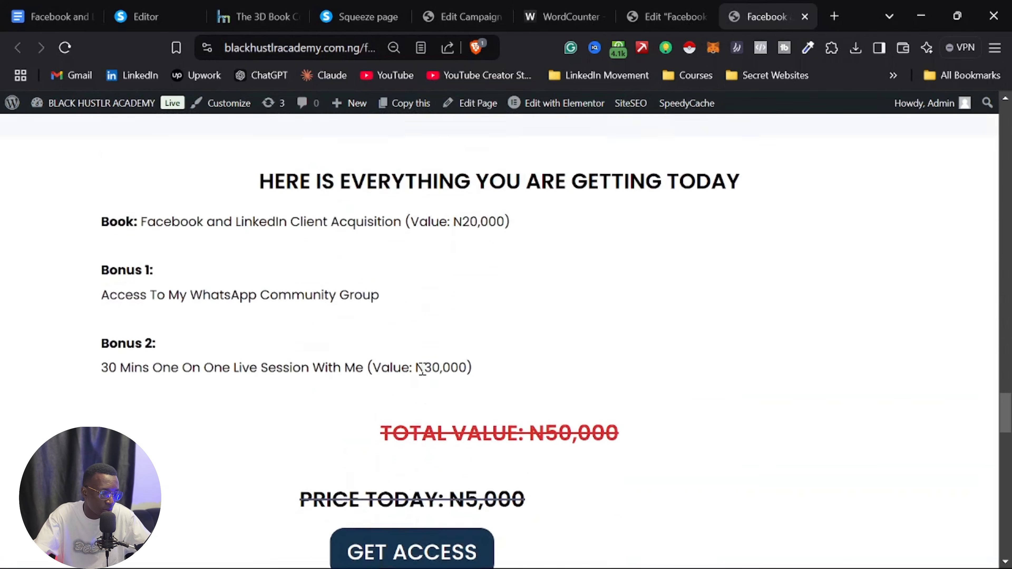
Step: Exit the Elementor editor to the WordPress page list and delete the cache of the Facebook and LinkedIn Client Acquisition page
click(643, 15)
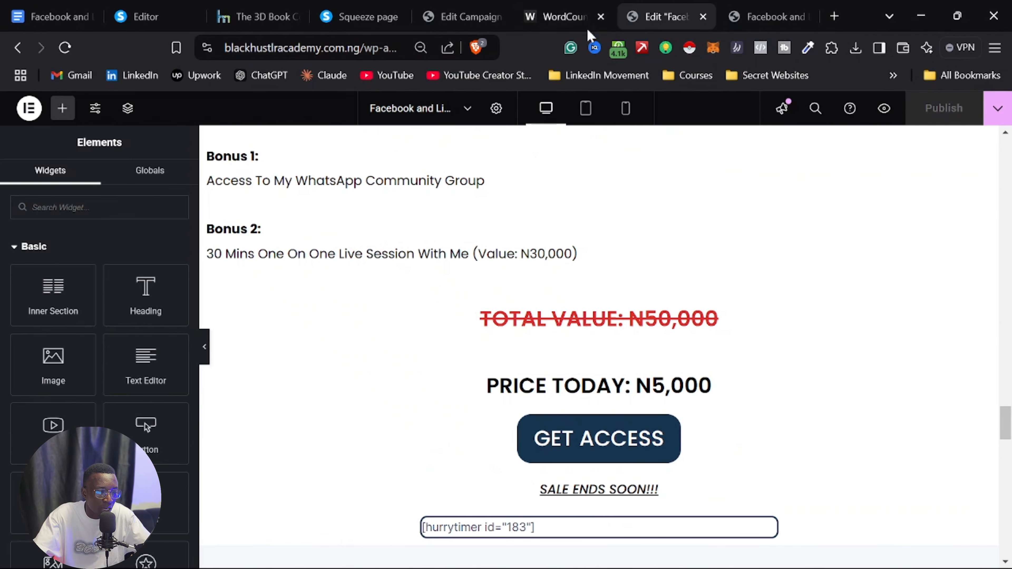
click(30, 115)
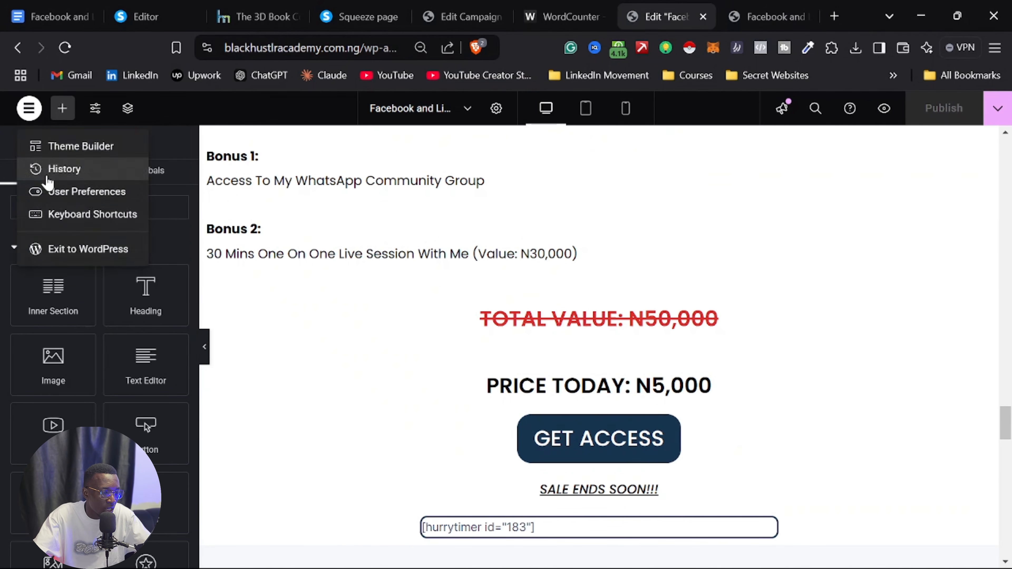
click(58, 252)
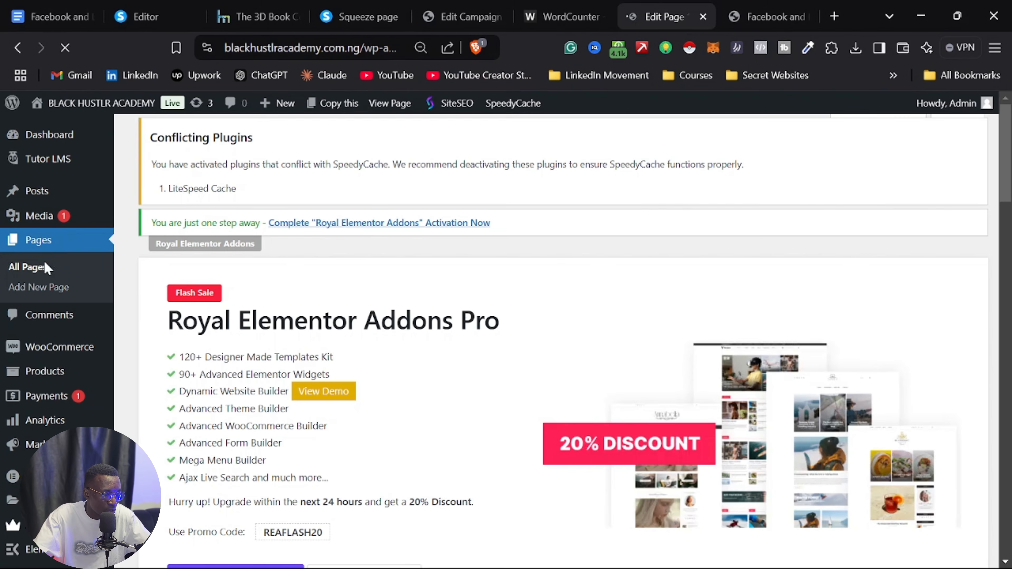
scroll(267, 274, down, 10)
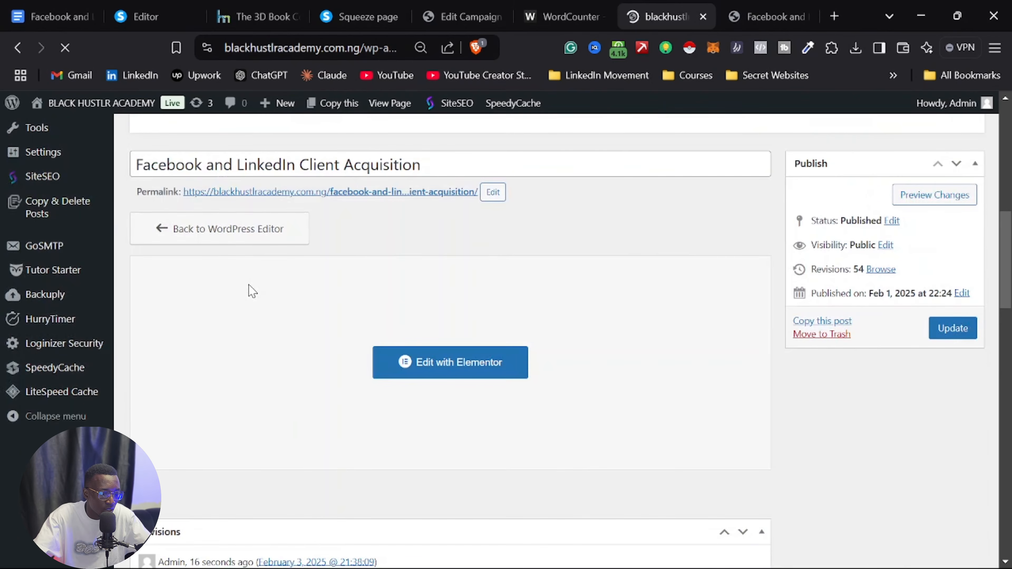
scroll(261, 307, down, 9)
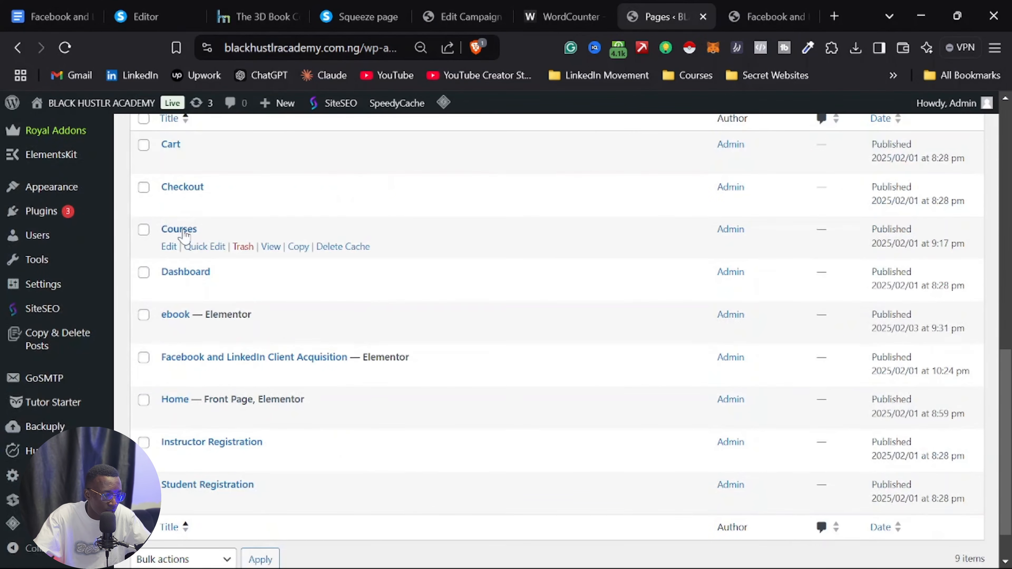
scroll(183, 235, down, 2)
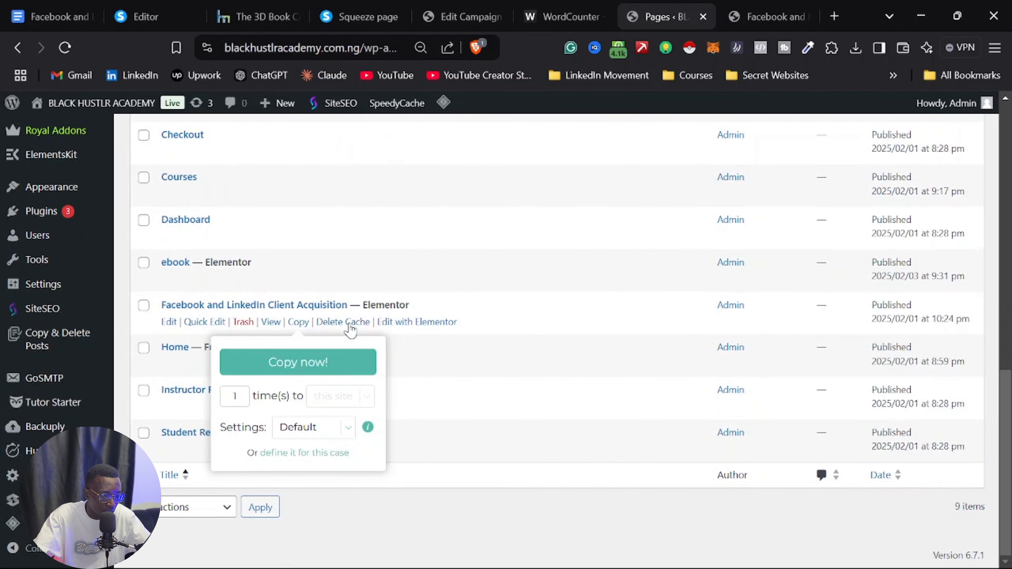
click(343, 323)
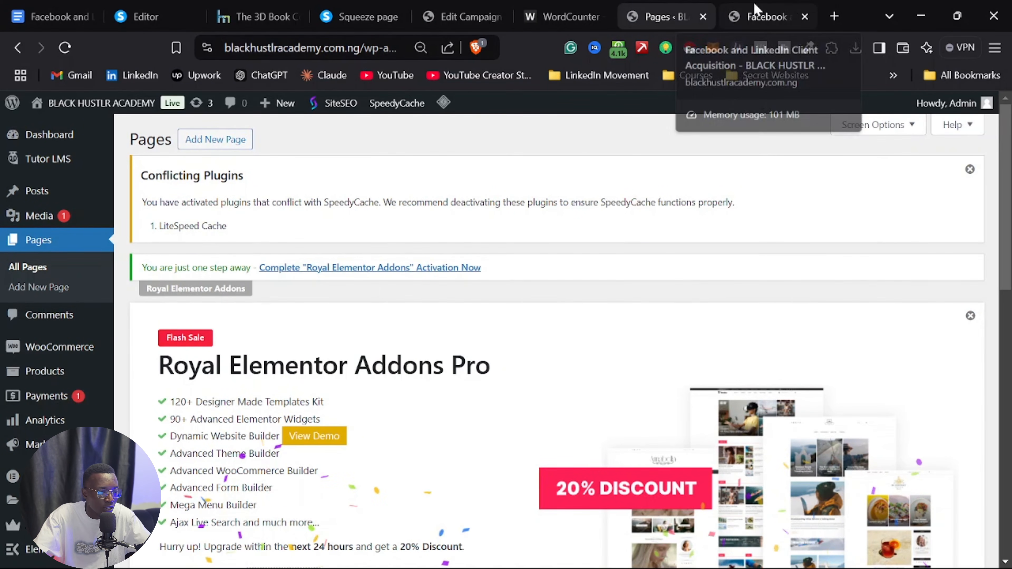
Step: Reload the live page and examine the text formatting from the opening copy and guarantee down to the author section and disclaimer
click(765, 18)
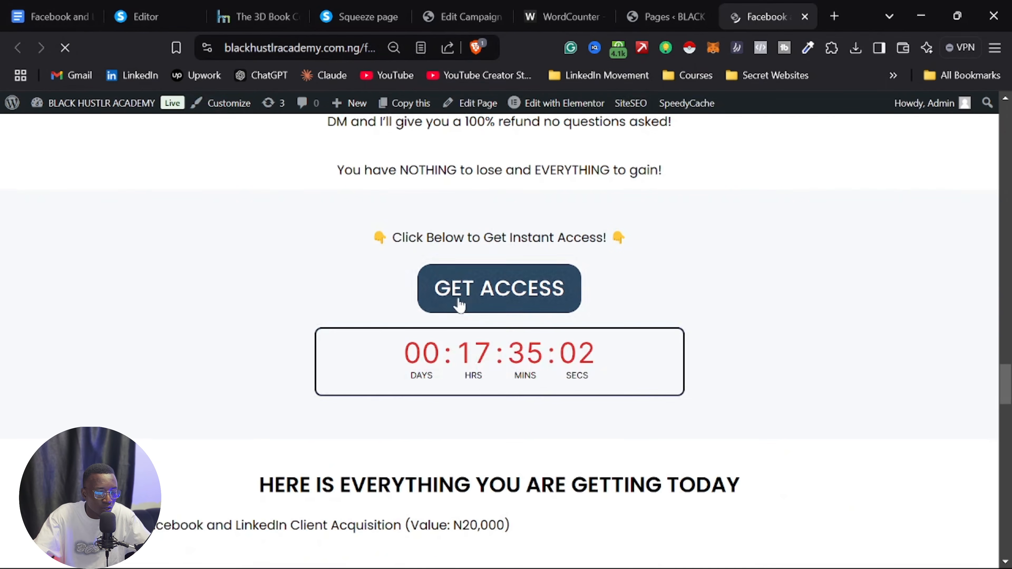
scroll(465, 309, down, 10)
scroll(459, 312, down, 10)
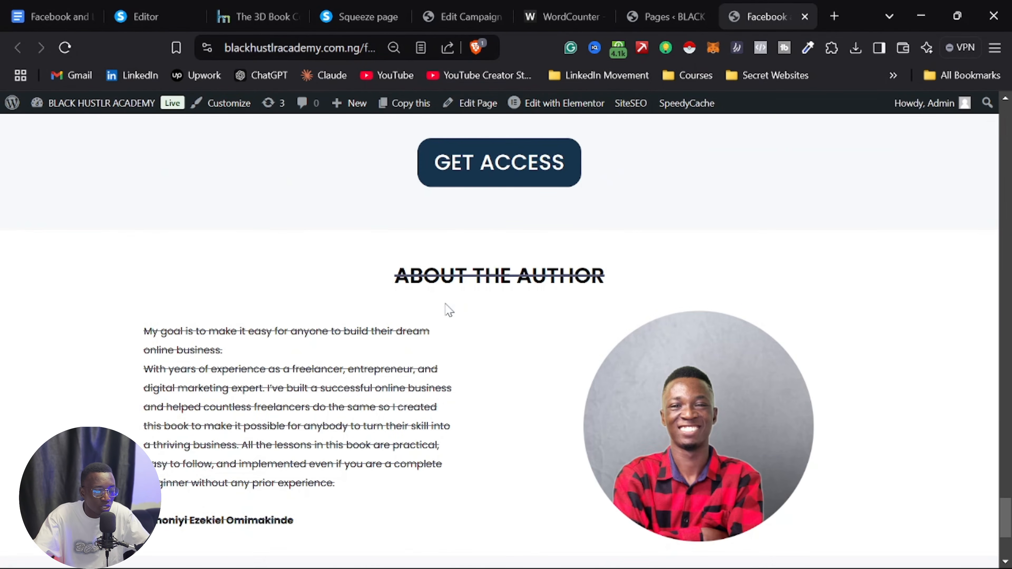
scroll(427, 311, up, 5)
scroll(418, 279, down, 5)
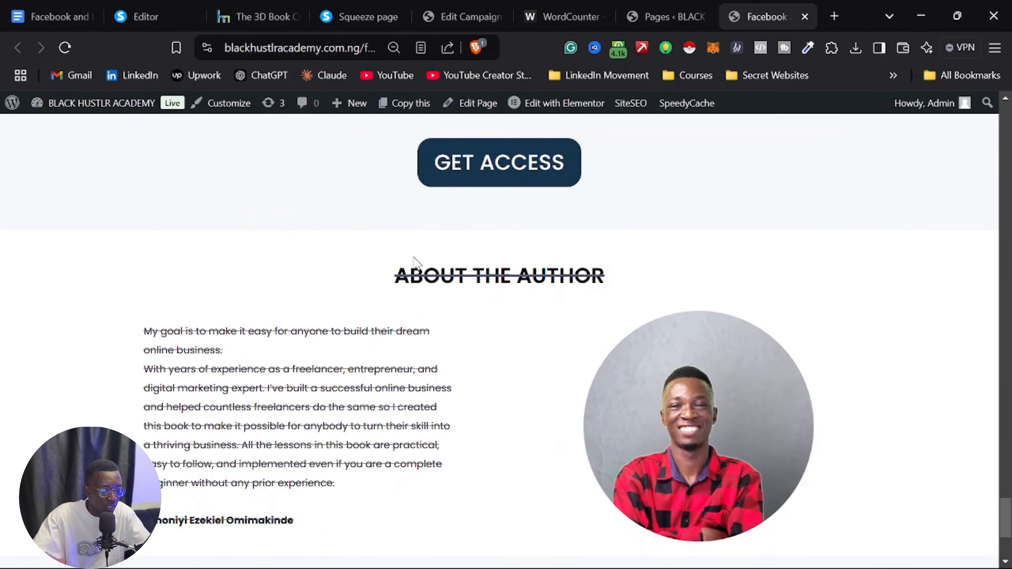
scroll(414, 267, up, 5)
scroll(438, 279, down, 10)
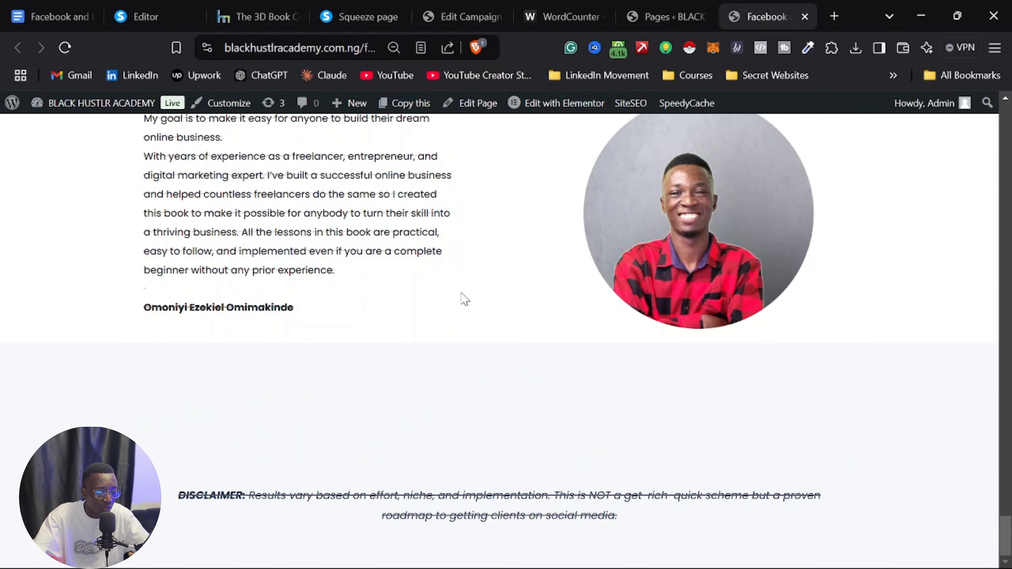
scroll(434, 343, up, 15)
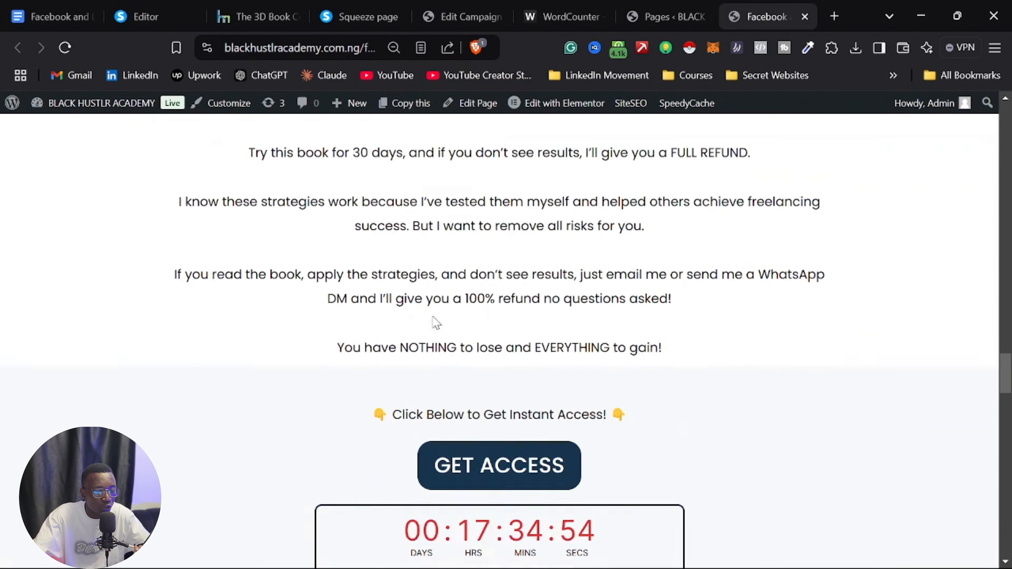
scroll(434, 303, up, 20)
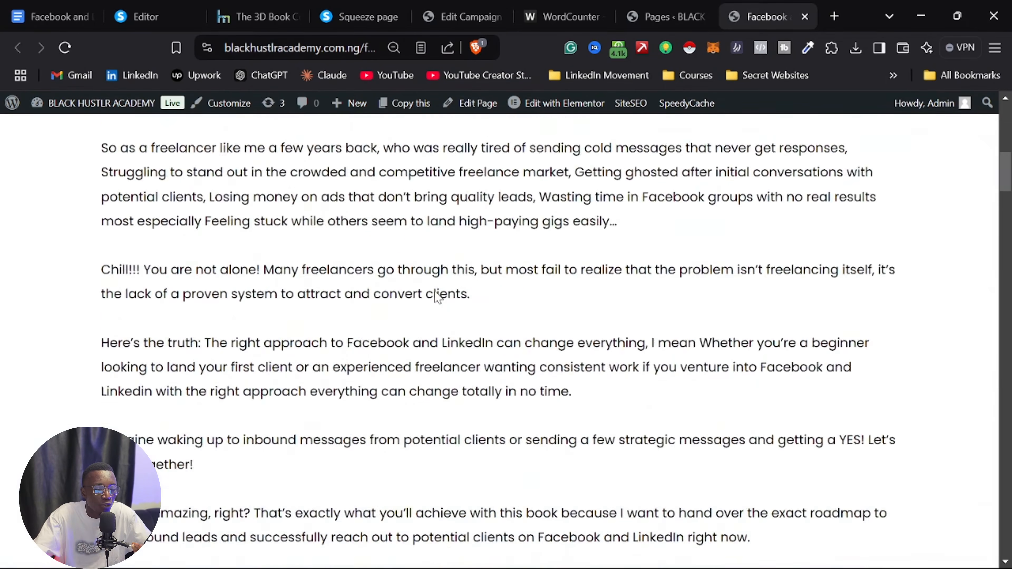
scroll(498, 271, down, 10)
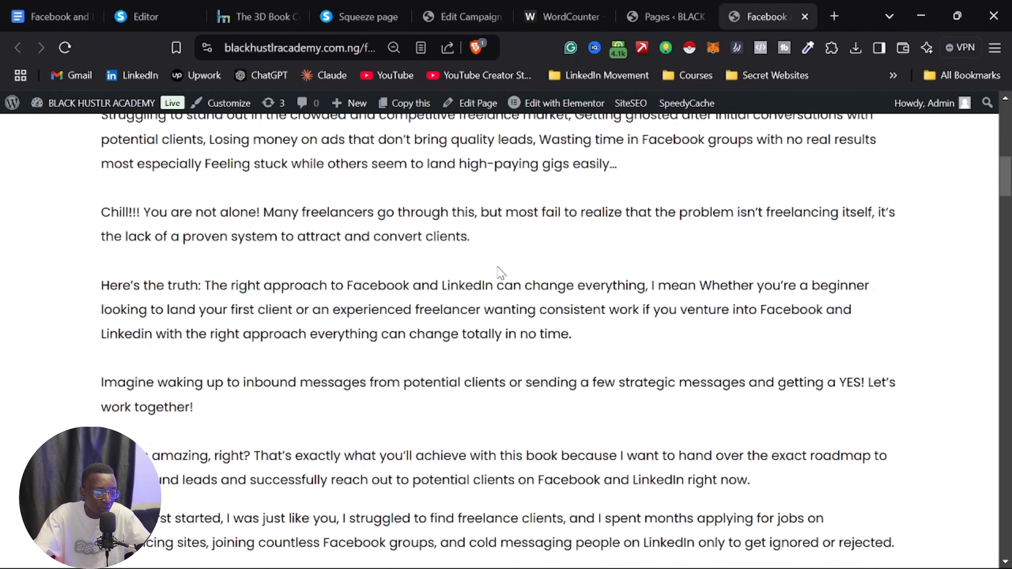
Step: Finish checking the live page down to its bonus section and open the Selar website in a new browser tab
scroll(498, 271, down, 5)
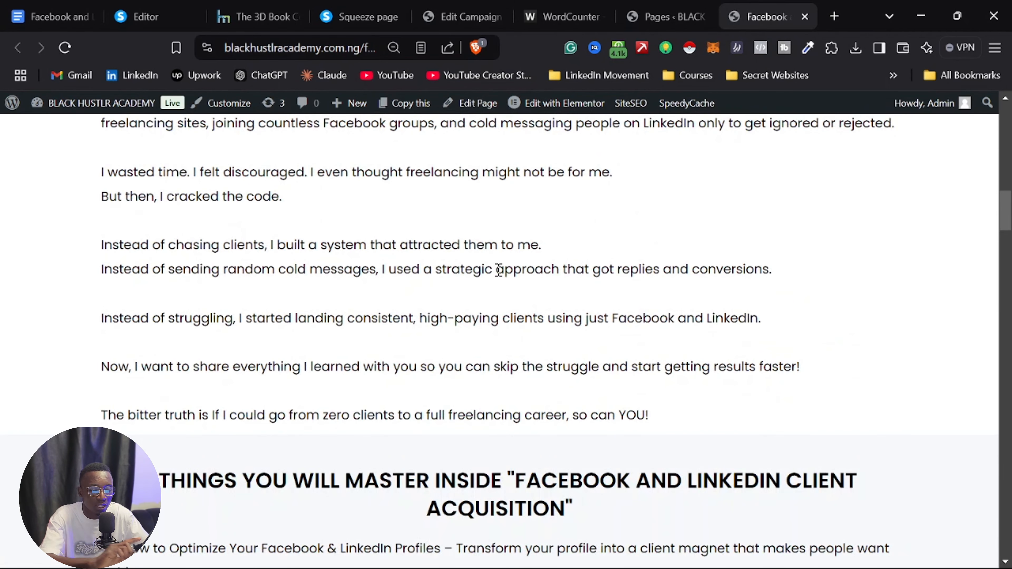
scroll(494, 267, down, 16)
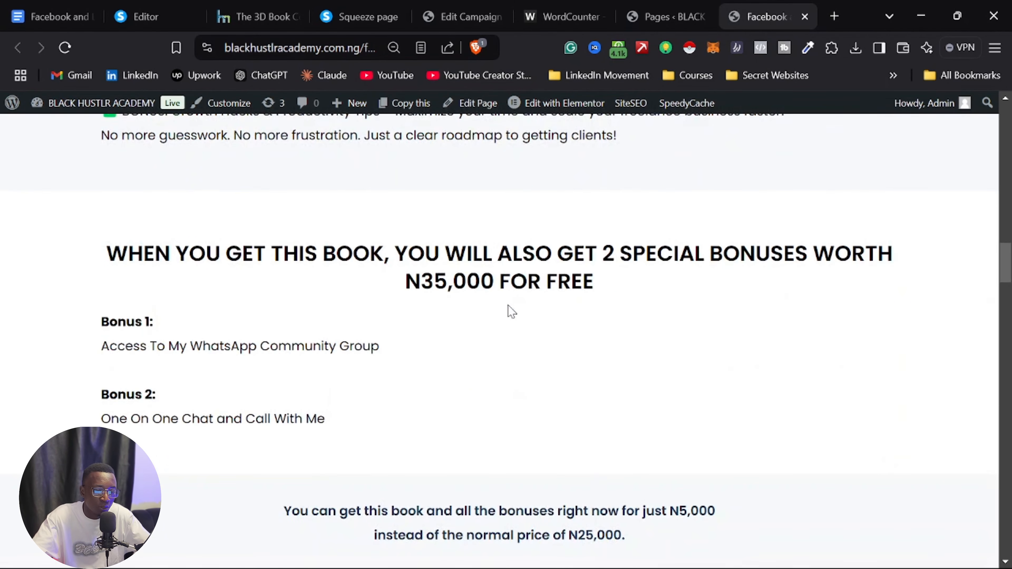
click(834, 17)
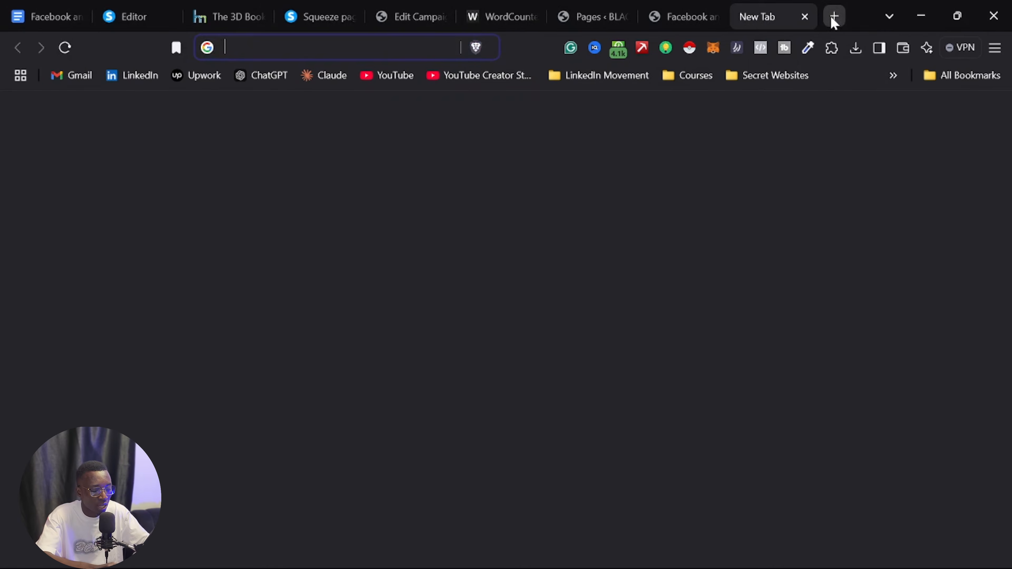
text(selar)
key(Return)
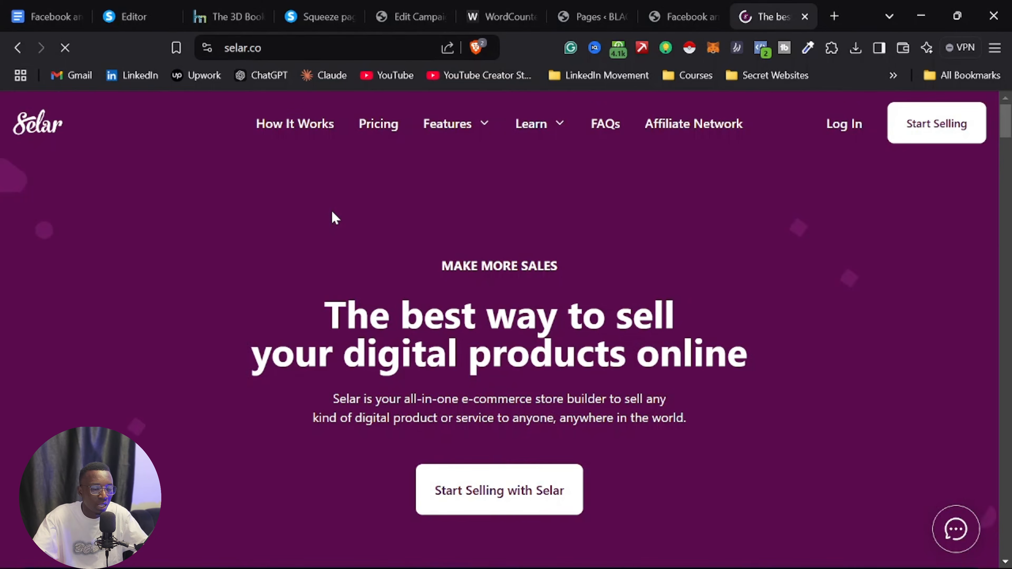
Step: Log in to the Selar creator account with the saved e-mail and password
click(842, 126)
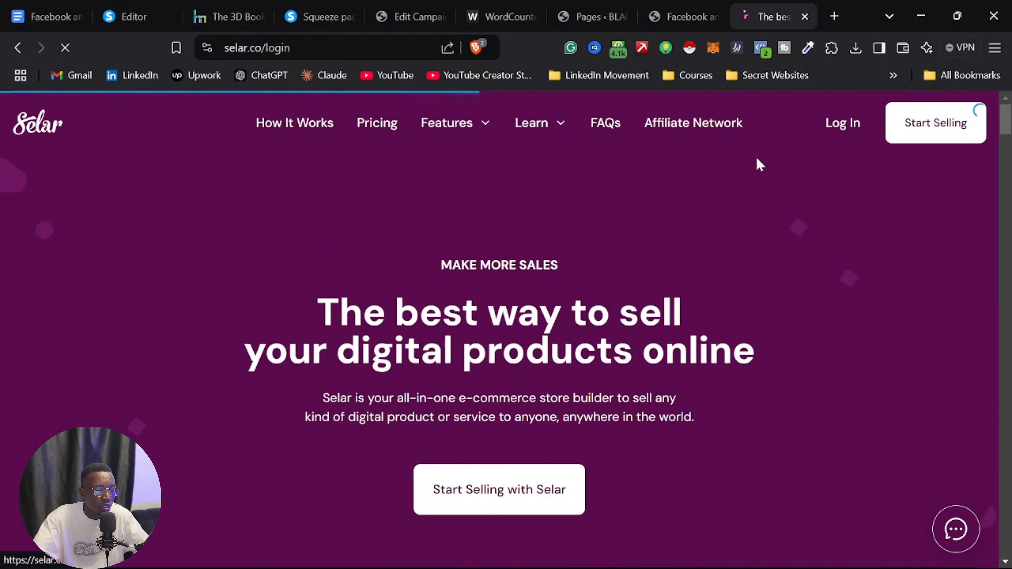
click(485, 367)
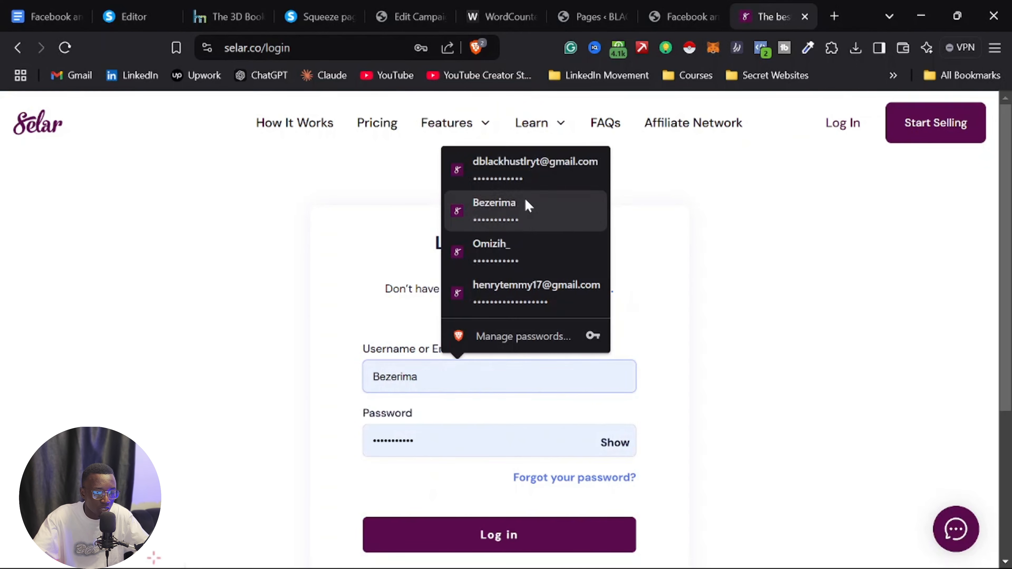
click(538, 174)
click(454, 542)
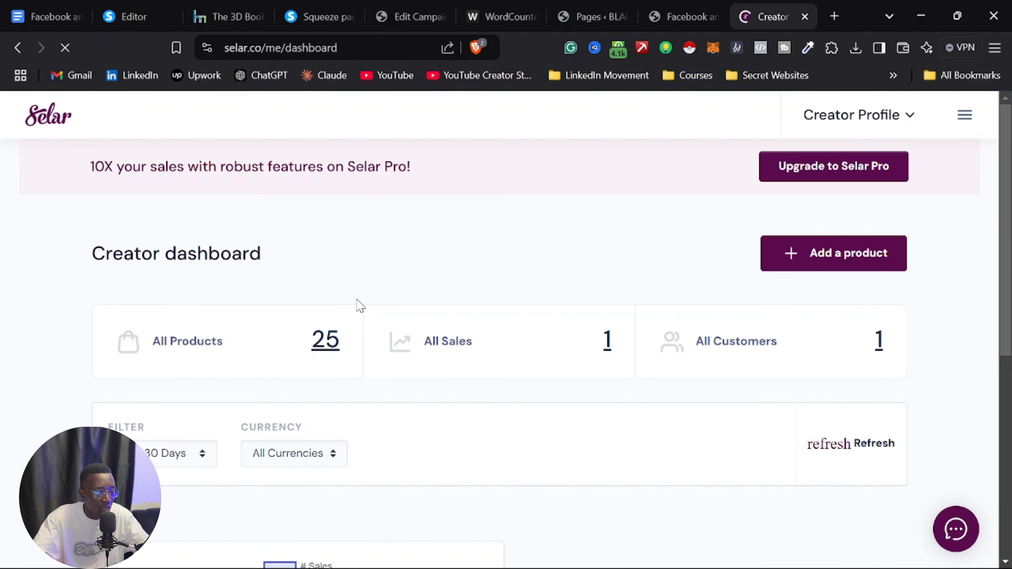
Step: Open the list of all products from the creator dashboard
scroll(350, 327, down, 10)
scroll(508, 283, up, 10)
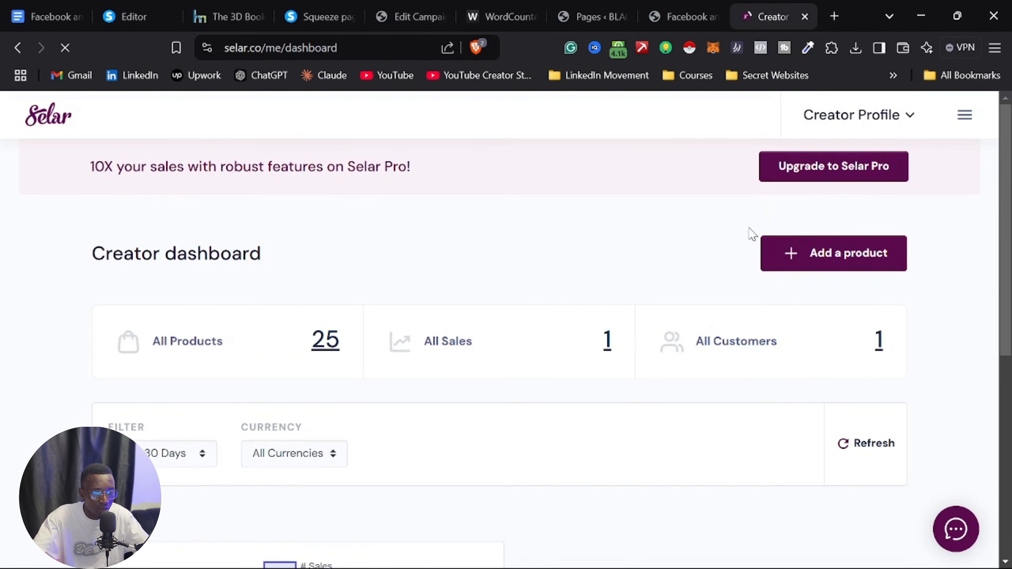
click(964, 116)
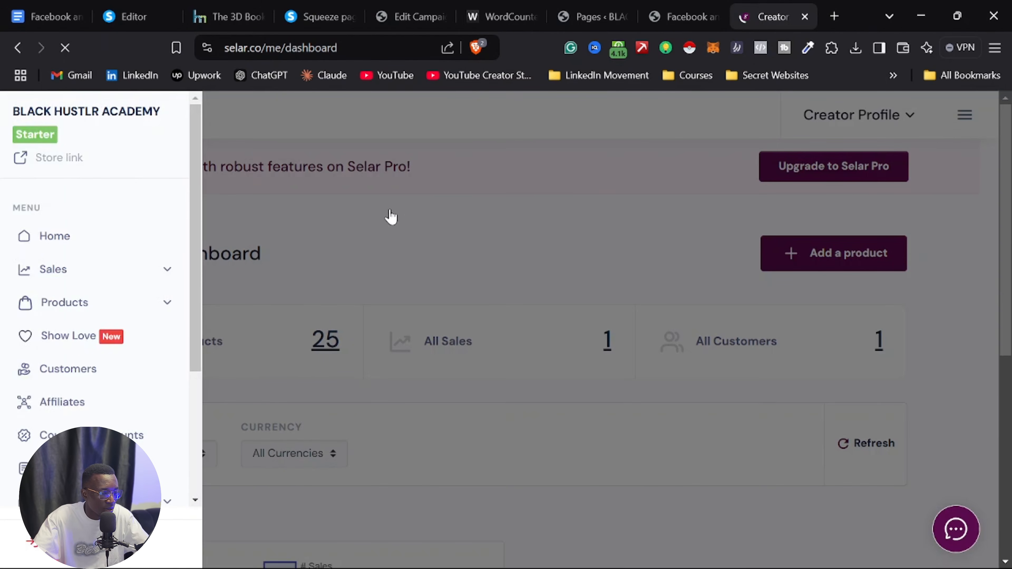
click(78, 304)
click(76, 332)
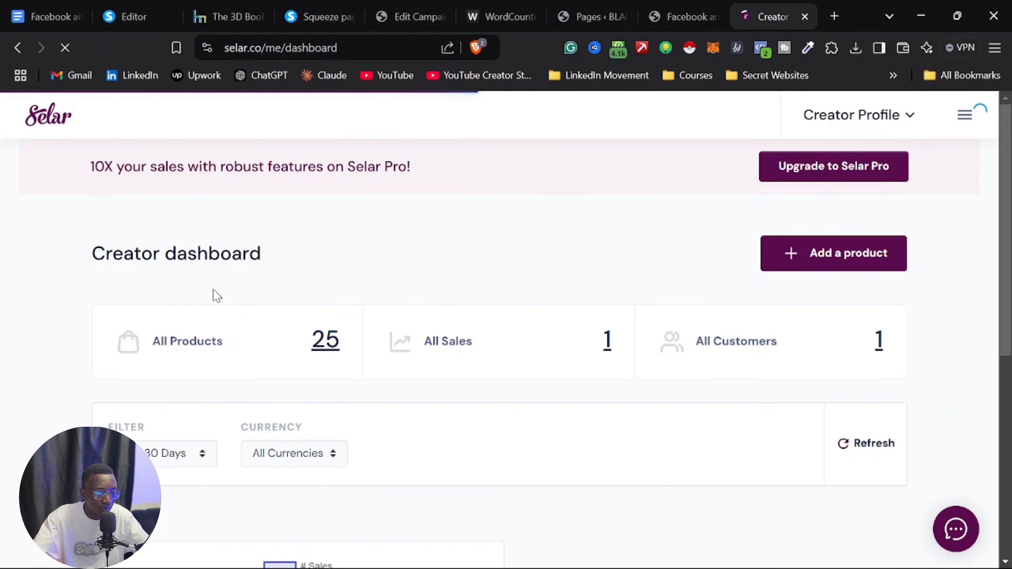
Step: Search the product list for "facebook"
scroll(207, 299, down, 5)
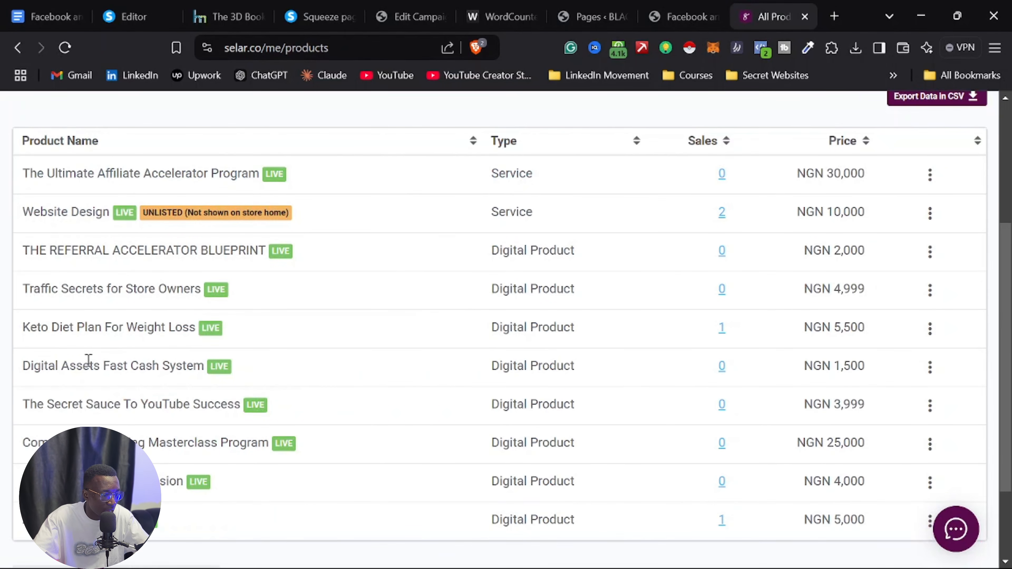
scroll(88, 360, down, 3)
scroll(119, 399, up, 5)
scroll(248, 333, down, 5)
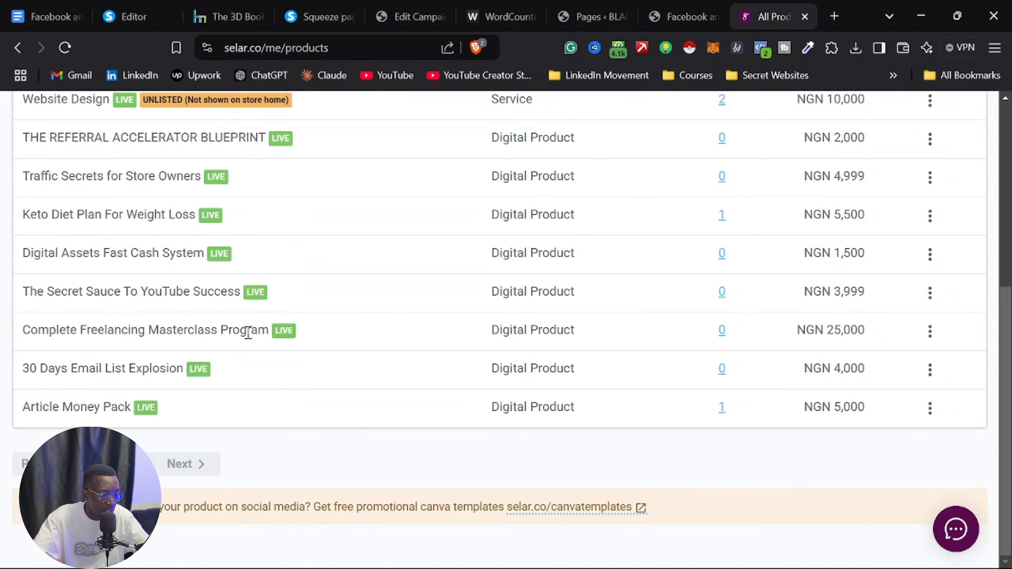
scroll(248, 333, up, 5)
click(130, 246)
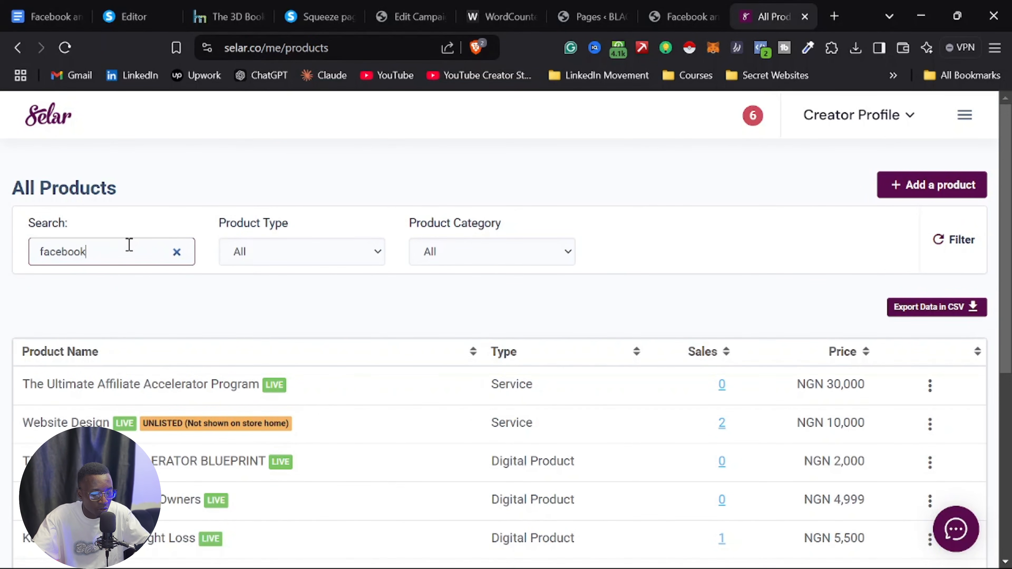
key(Return)
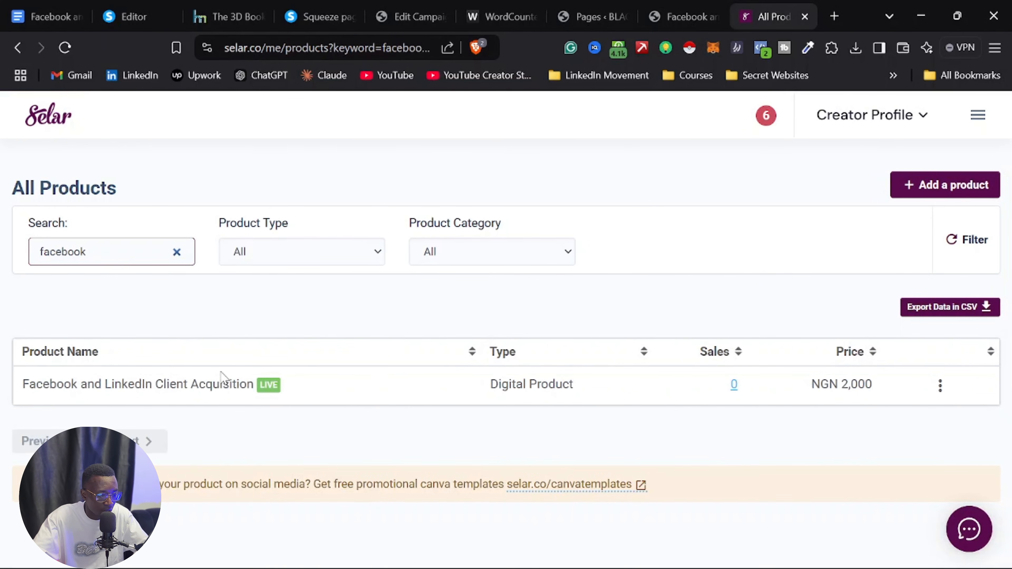
Step: Edit the Facebook and LinkedIn Client Acquisition product, setting the NGN sale price to 5000 and updating its struck-out original NGN price
click(942, 387)
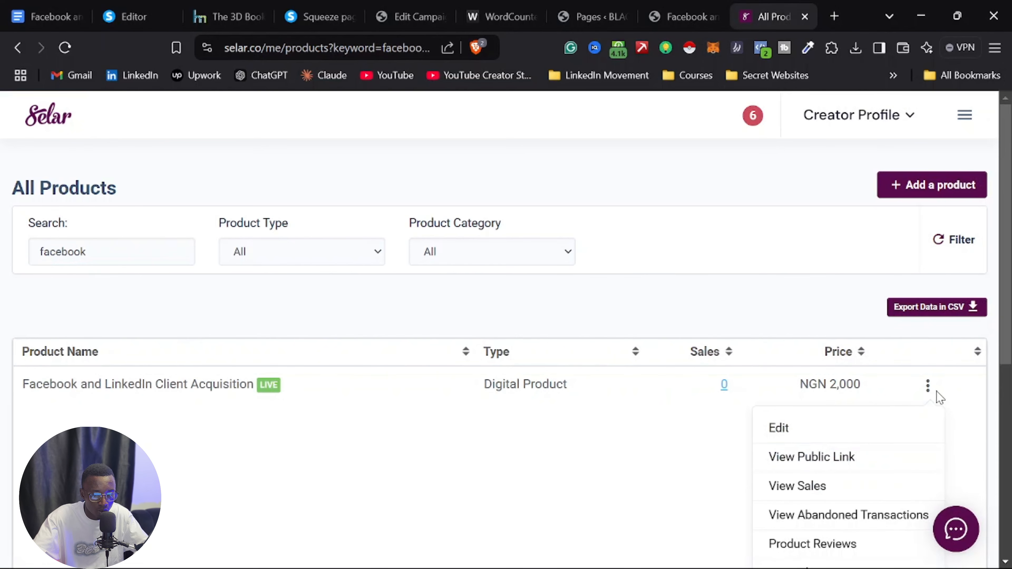
click(771, 429)
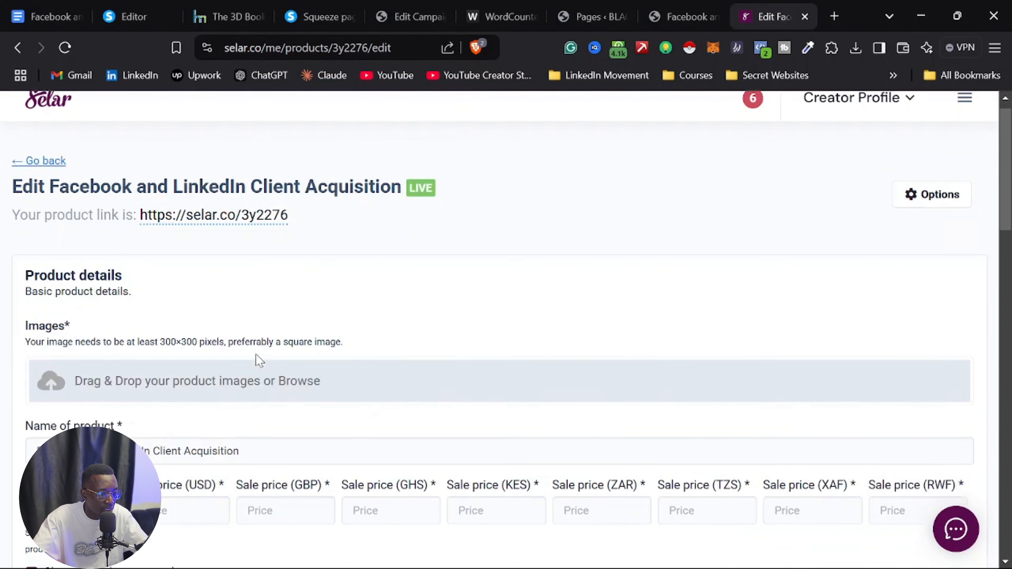
scroll(255, 355, down, 15)
scroll(204, 337, down, 8)
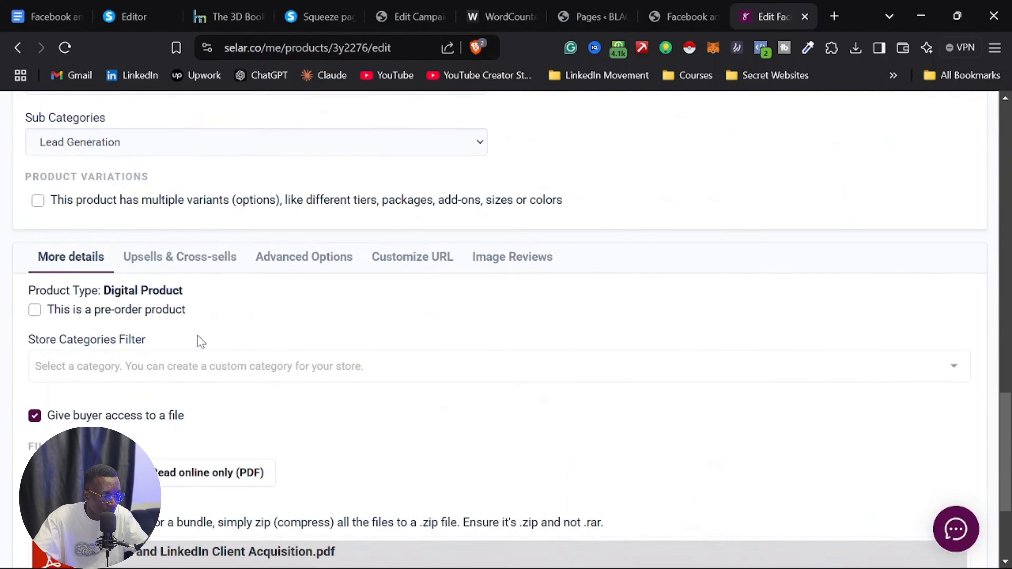
scroll(161, 314, up, 13)
scroll(122, 288, up, 10)
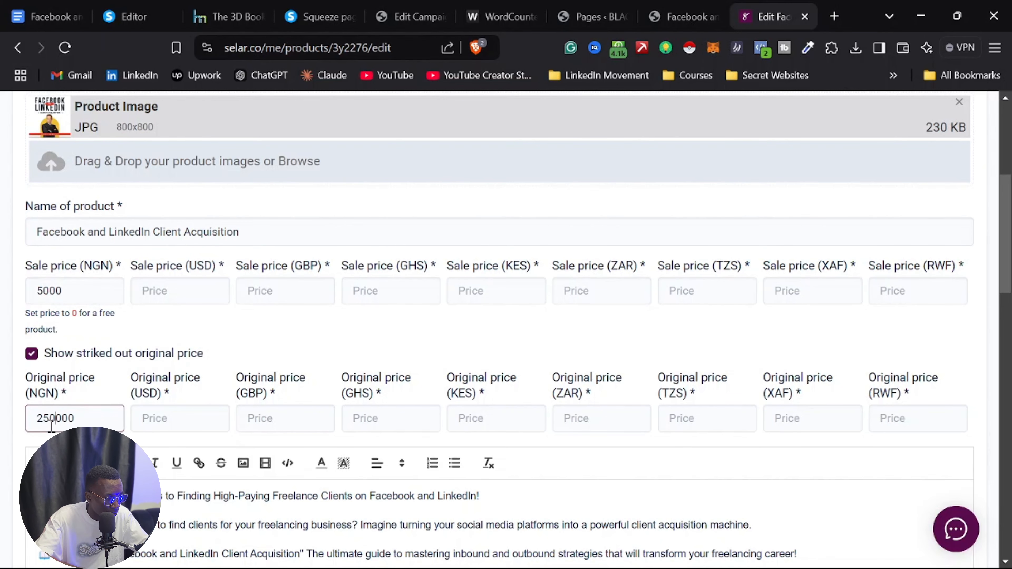
Step: Copy the product's link address and save the updated product
scroll(67, 321, up, 6)
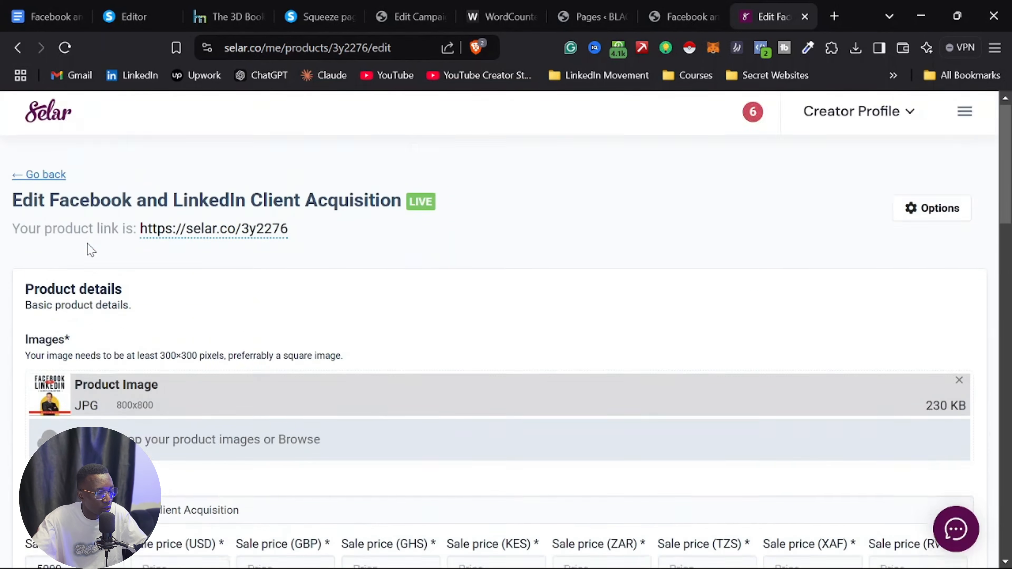
right_click(199, 234)
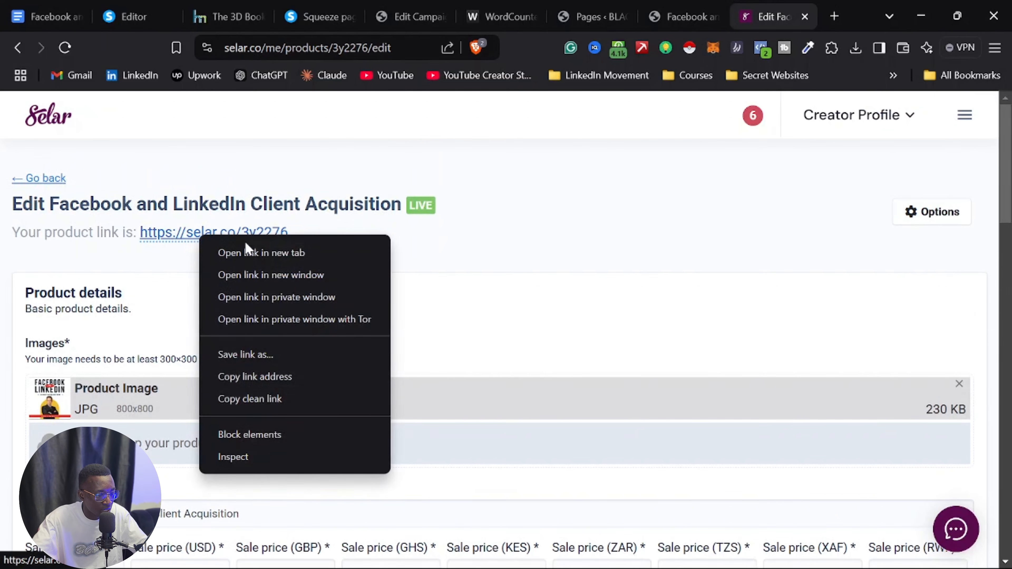
click(236, 379)
scroll(843, 351, down, 15)
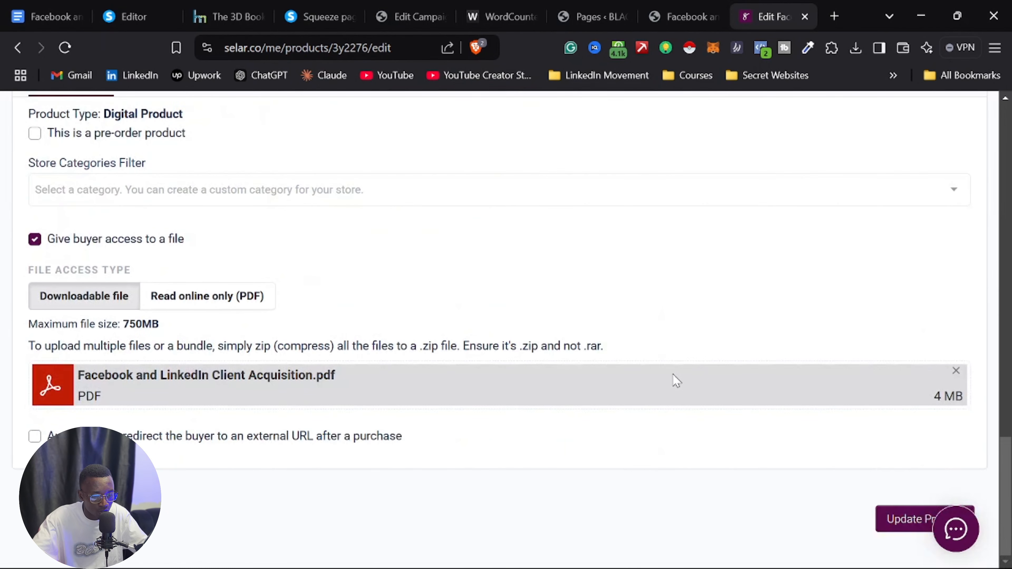
click(897, 519)
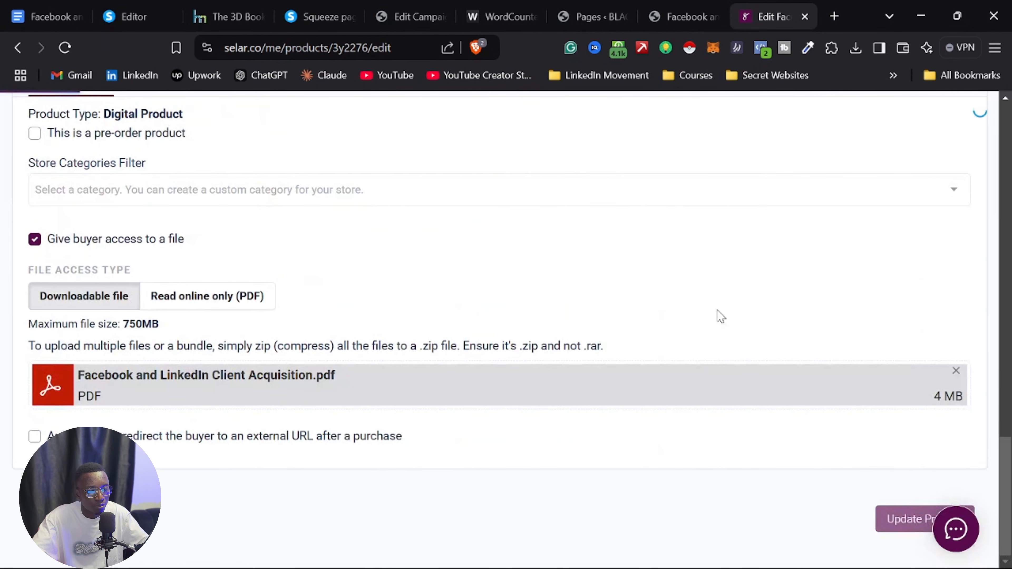
Step: Switch to the live WordPress landing page and load it in the Elementor editor
click(665, 22)
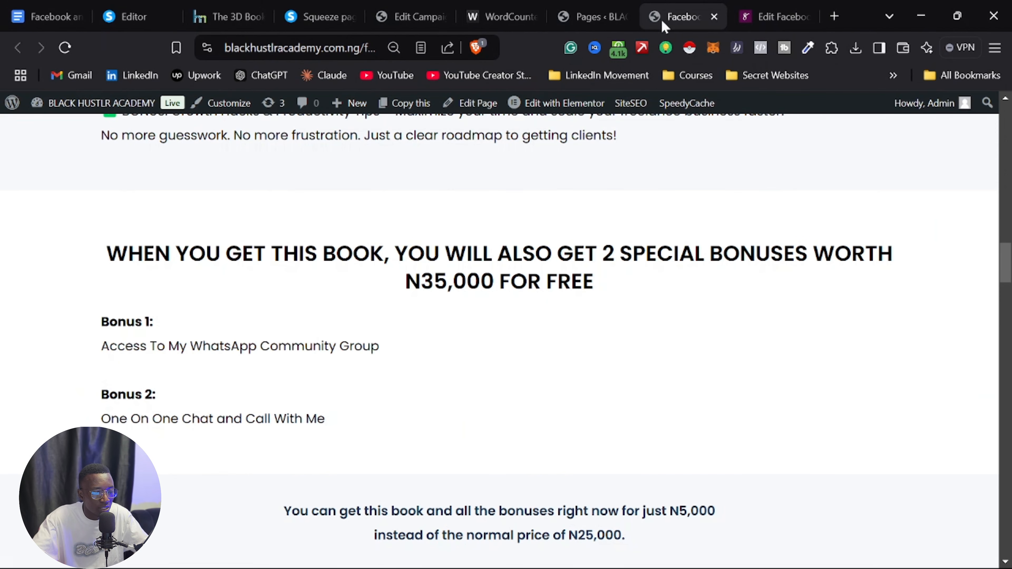
scroll(286, 174, up, 15)
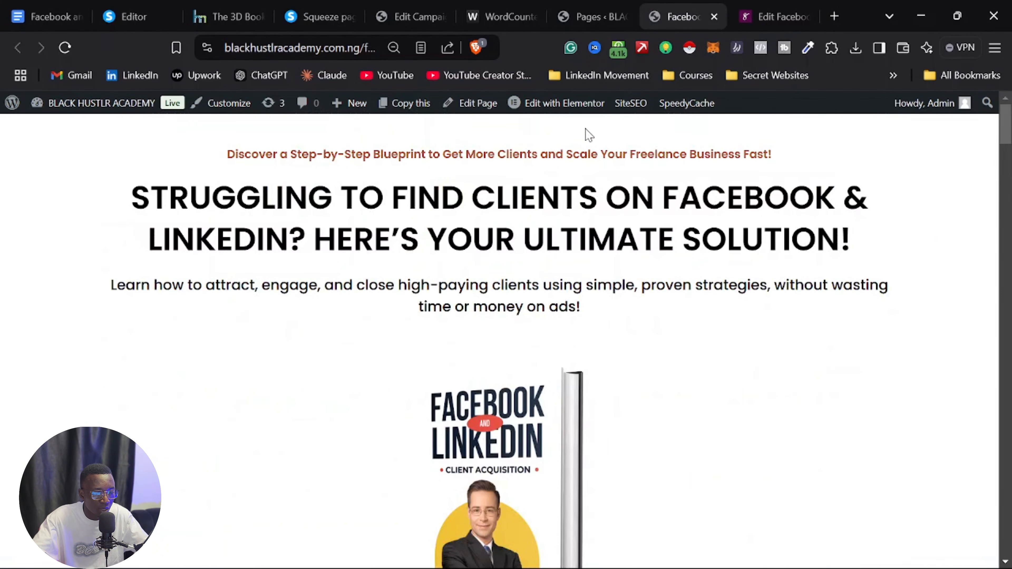
click(556, 110)
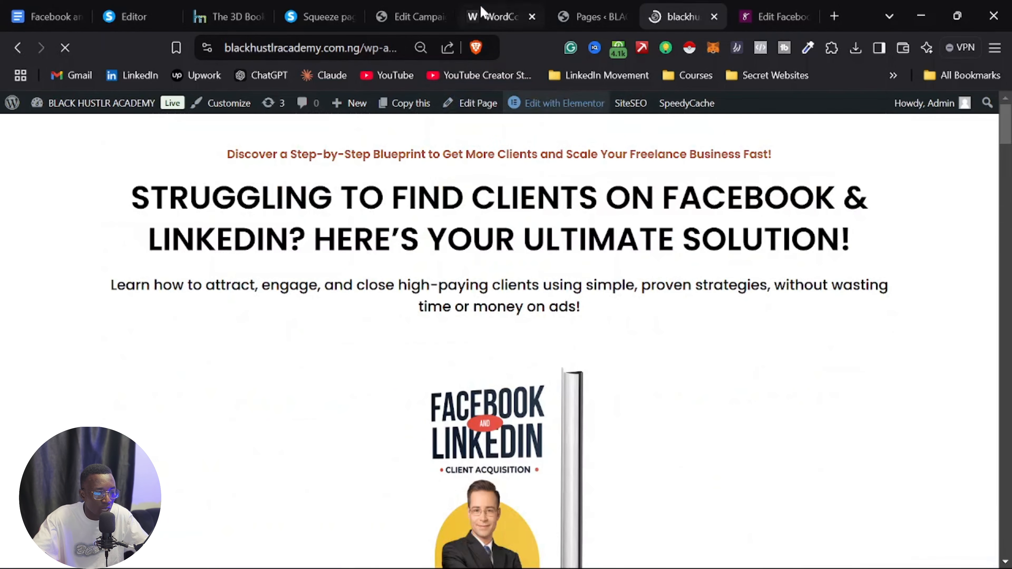
click(326, 14)
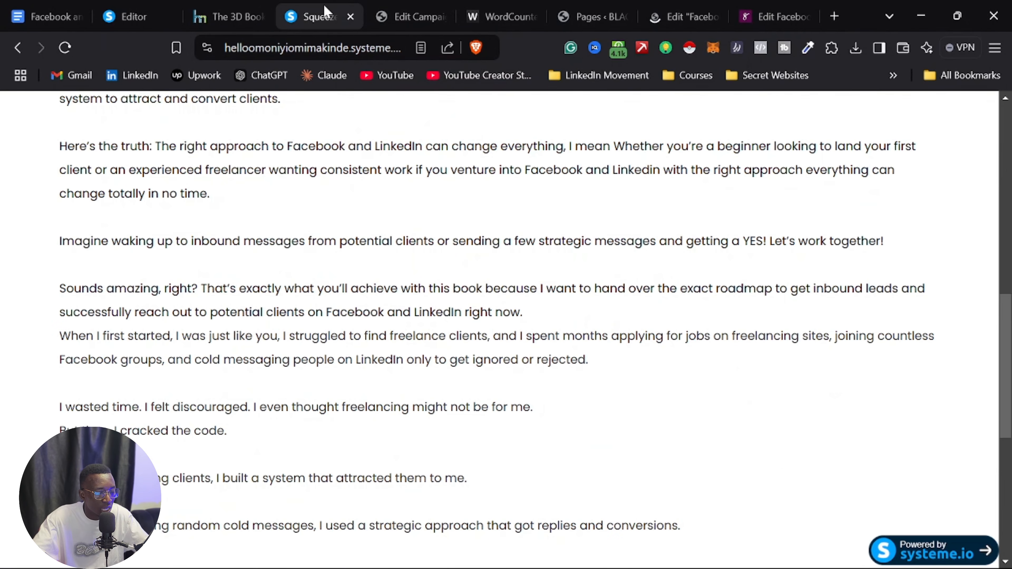
click(148, 18)
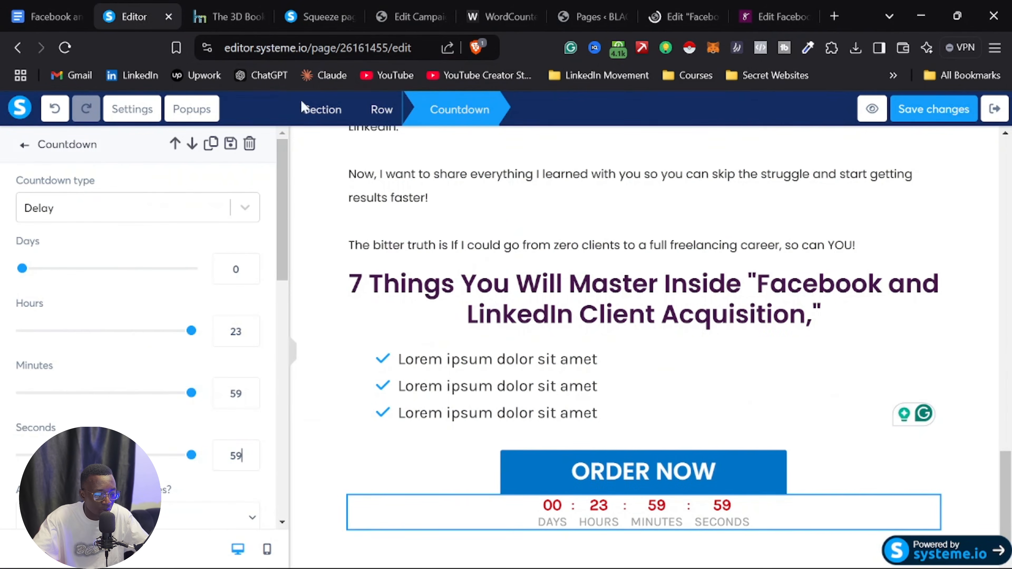
click(553, 475)
click(508, 471)
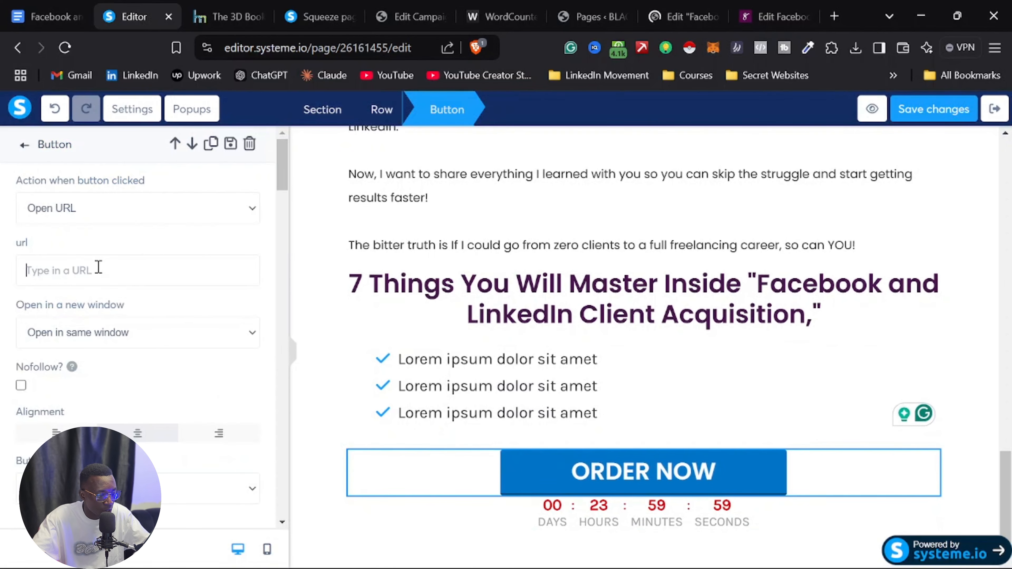
key(ctrl+v)
click(947, 116)
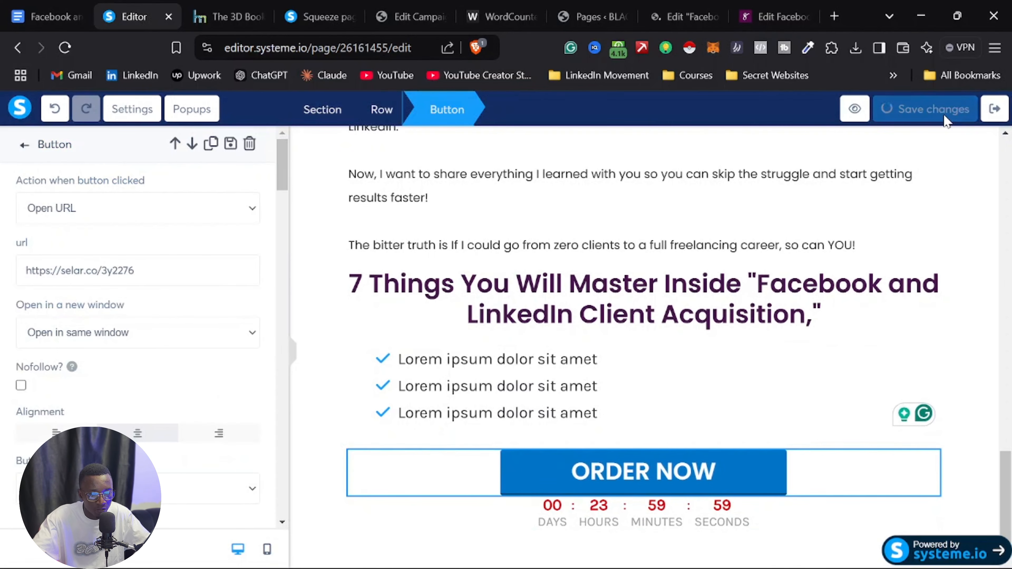
click(683, 17)
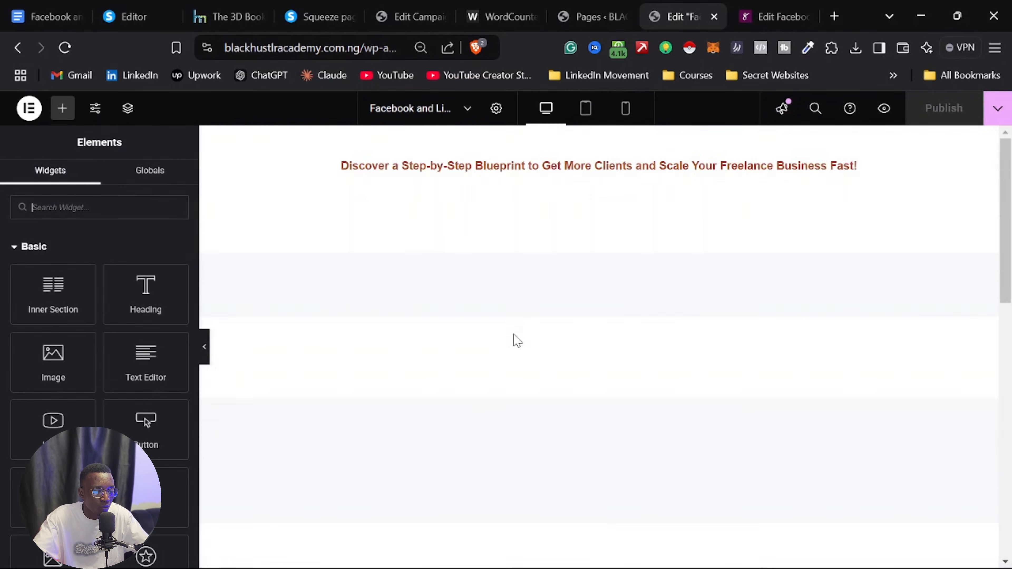
scroll(537, 344, down, 6)
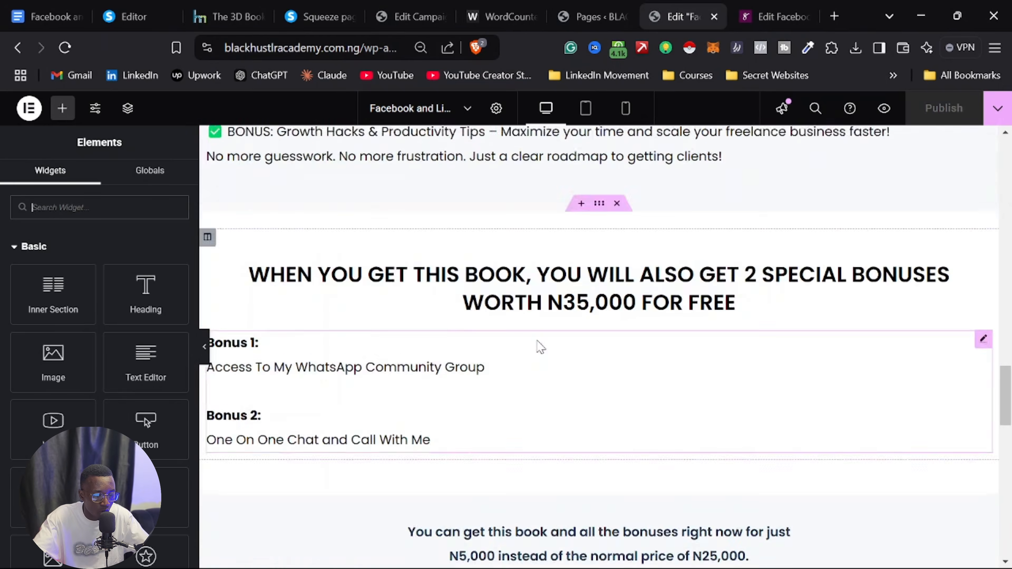
scroll(539, 325, up, 9)
scroll(543, 312, up, 12)
scroll(552, 311, down, 12)
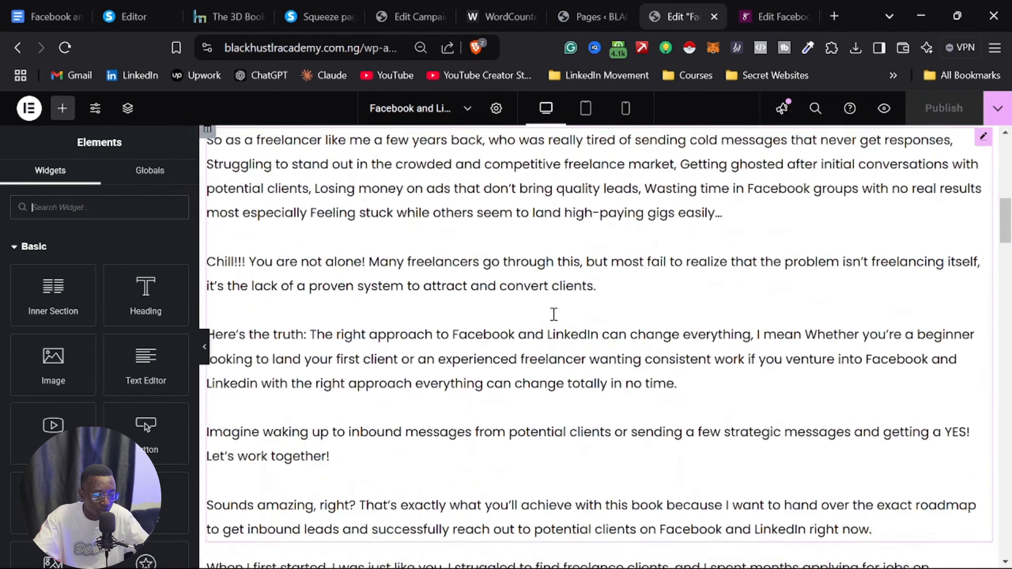
scroll(560, 307, down, 15)
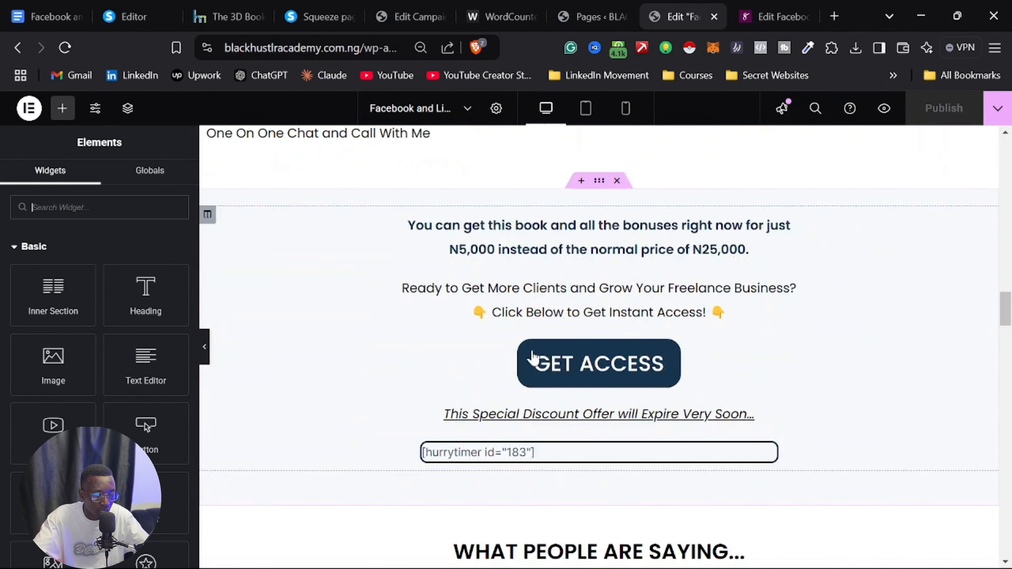
scroll(522, 361, up, 2)
click(520, 487)
scroll(479, 452, up, 15)
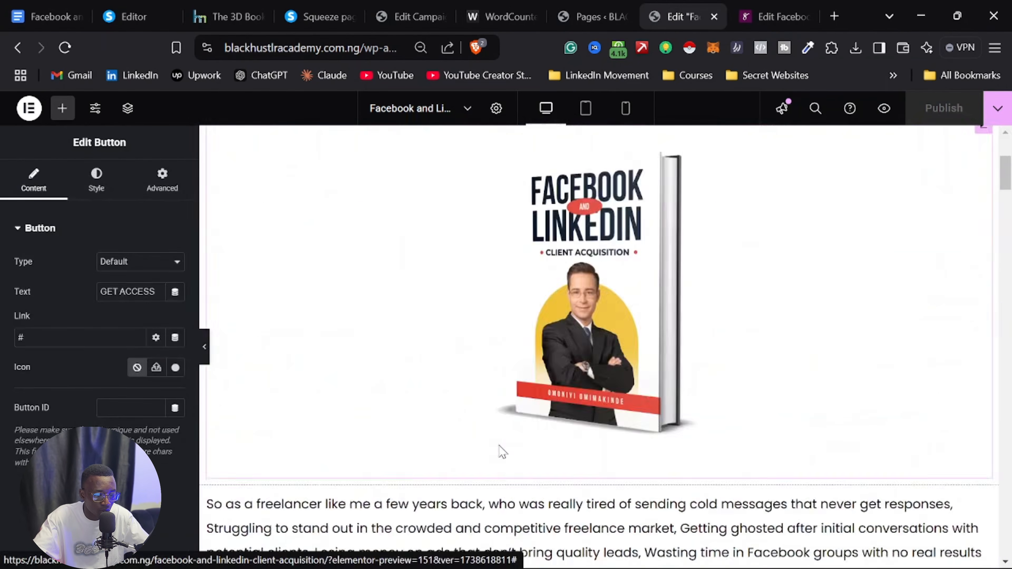
scroll(518, 439, down, 8)
scroll(547, 409, down, 15)
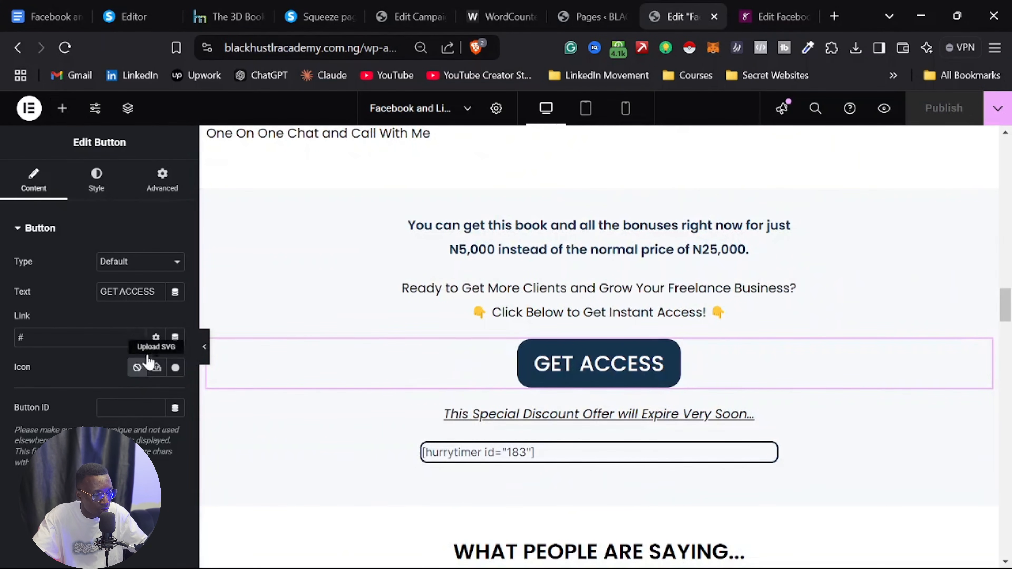
click(138, 342)
text(https://selar.co/3y2276)
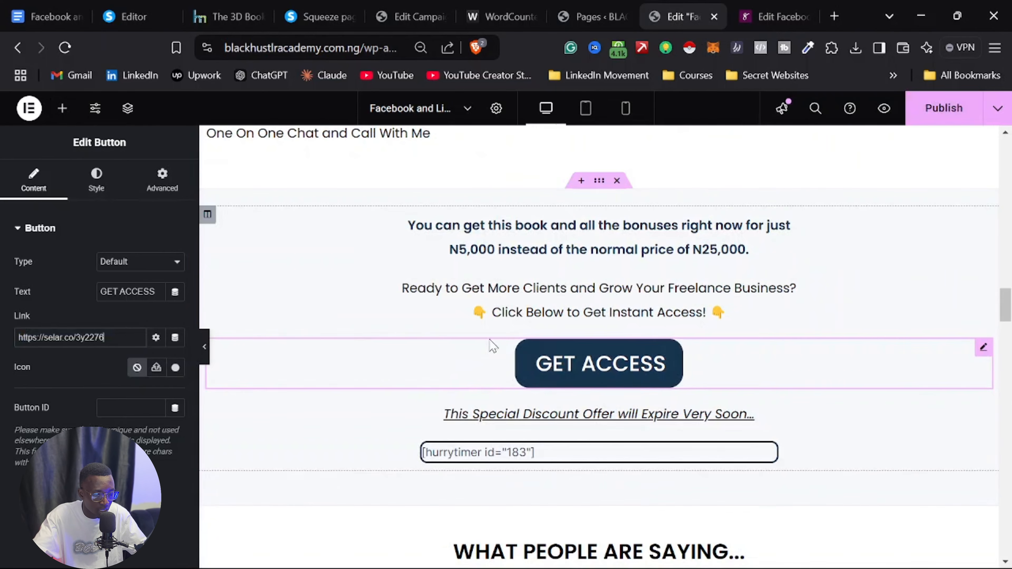
scroll(490, 343, down, 15)
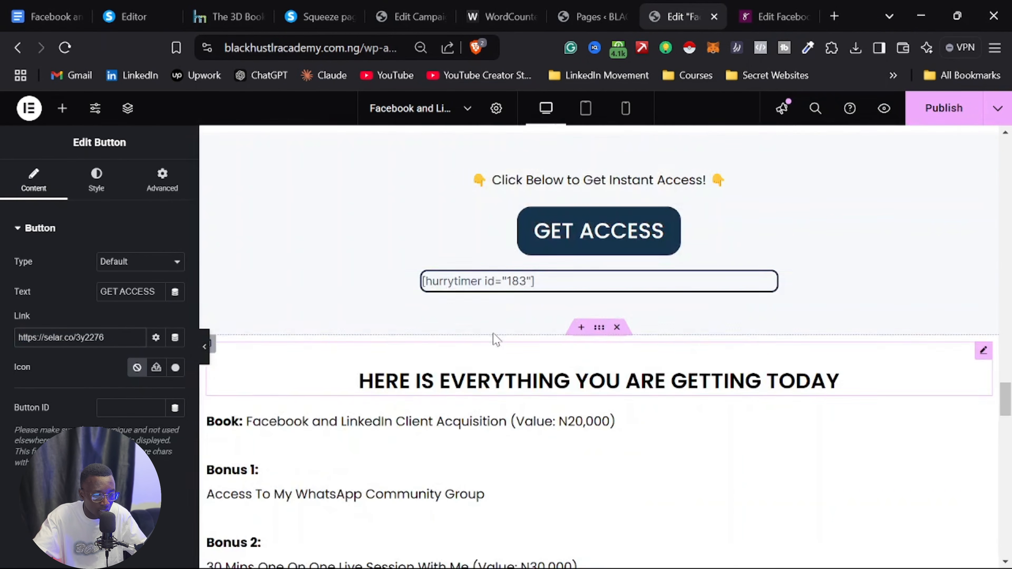
click(486, 239)
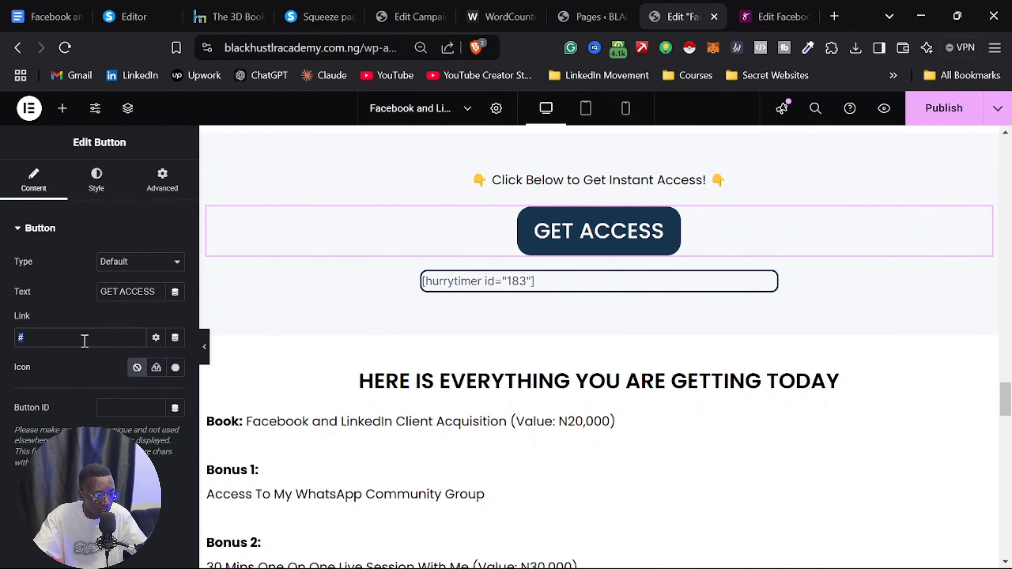
text(https://selar.co/3y2276)
scroll(452, 316, down, 10)
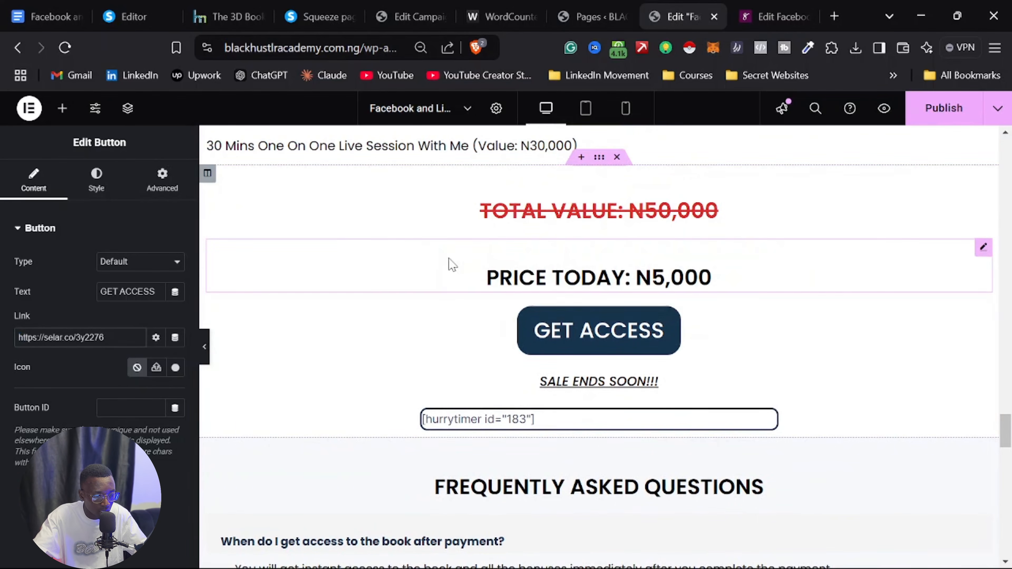
click(429, 336)
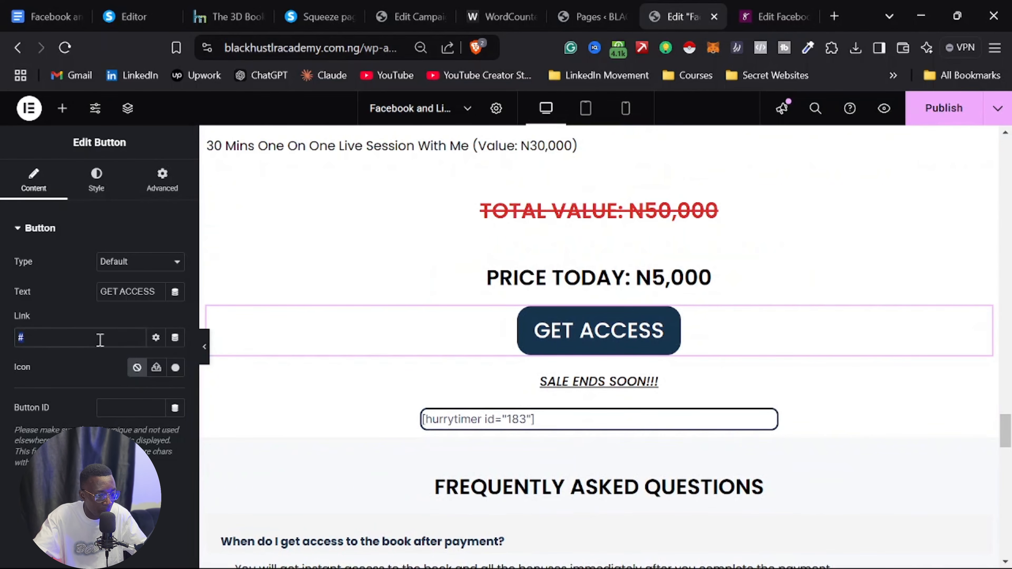
text(https://selar.co/3y2276)
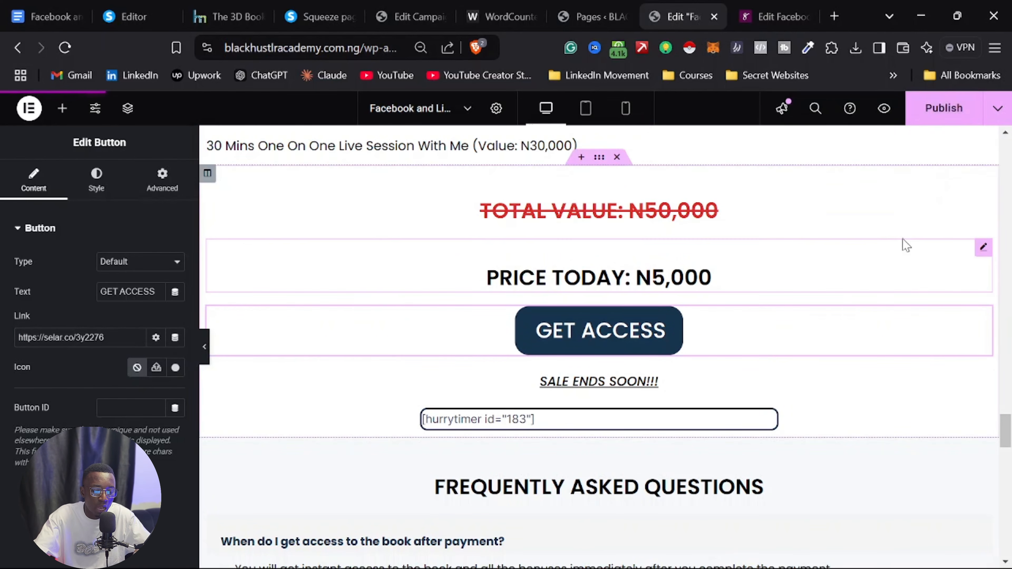
scroll(777, 251, up, 5)
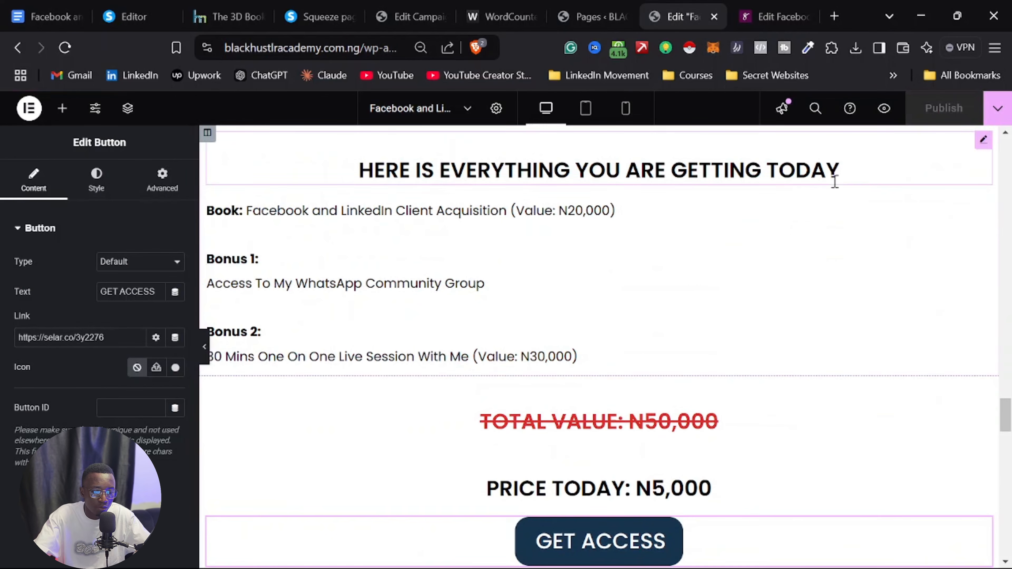
Step: View the published landing page and test its first GET ACCESS button, checking the price on the Selar product page it opens
click(998, 108)
click(927, 214)
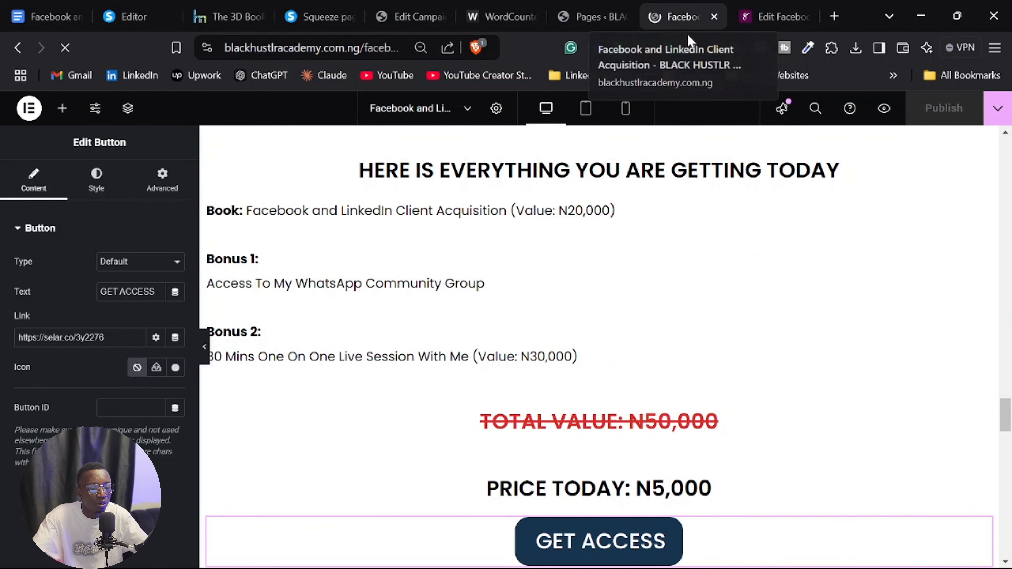
scroll(497, 336, down, 15)
scroll(497, 337, down, 20)
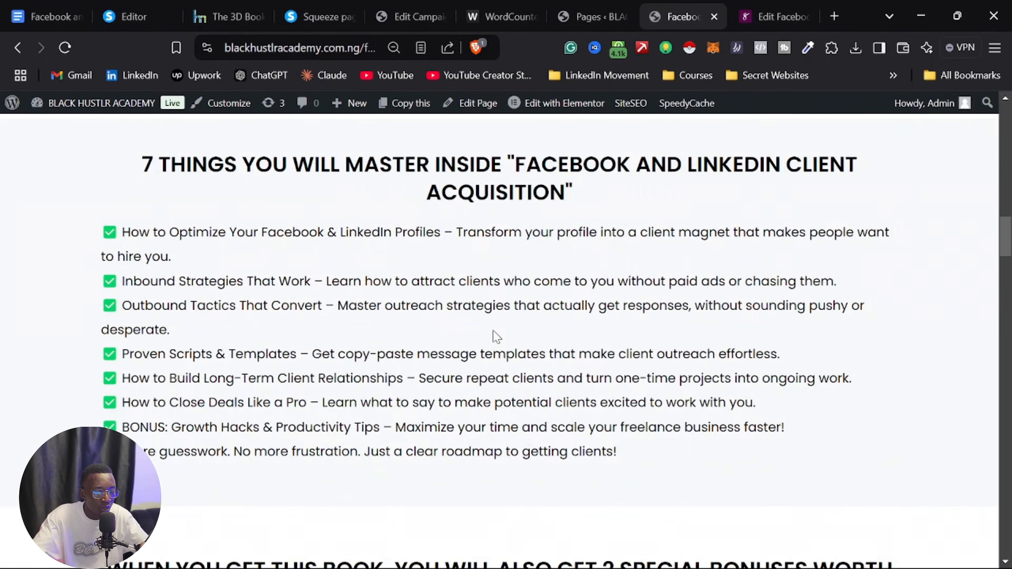
click(489, 350)
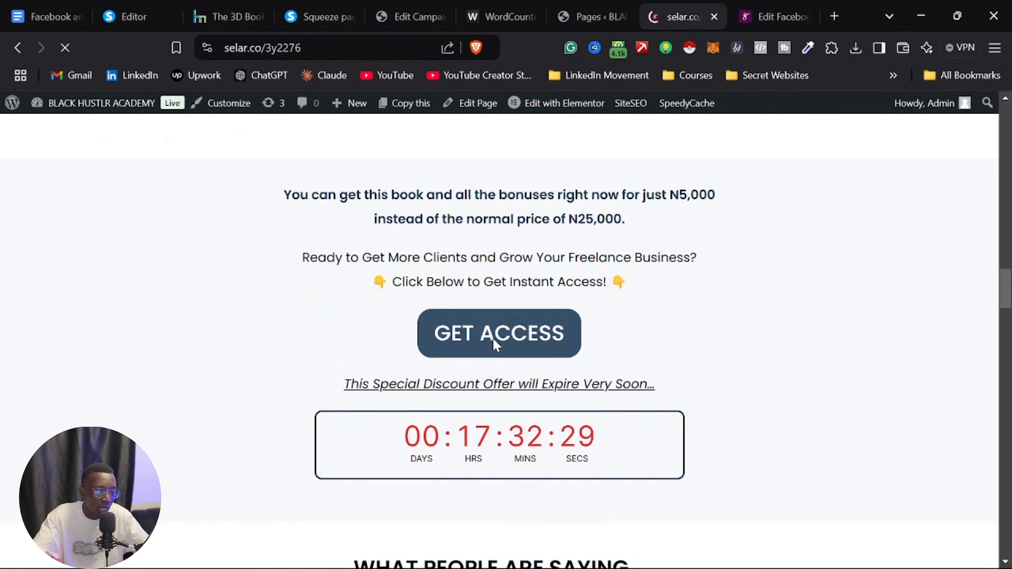
scroll(487, 331, down, 8)
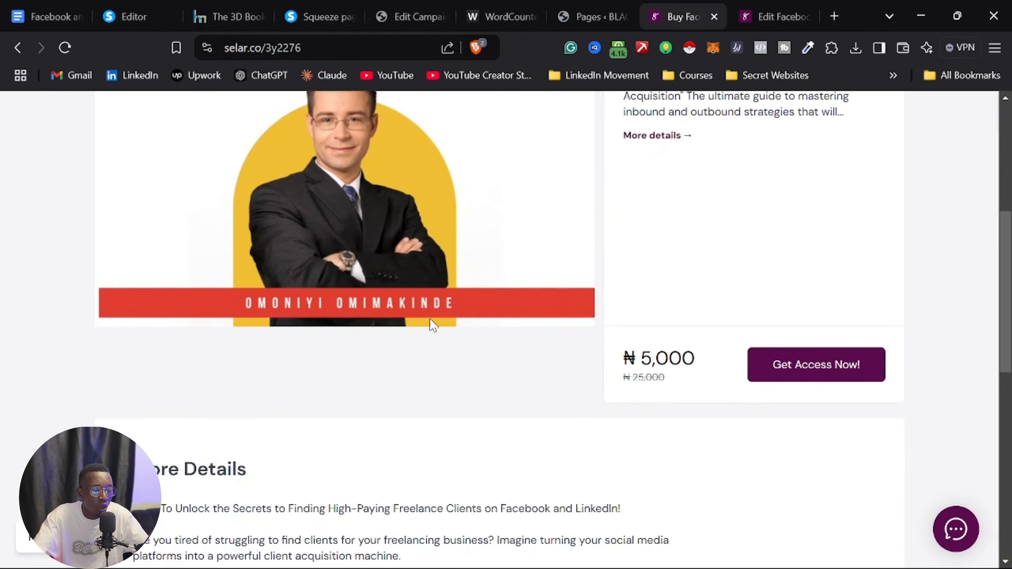